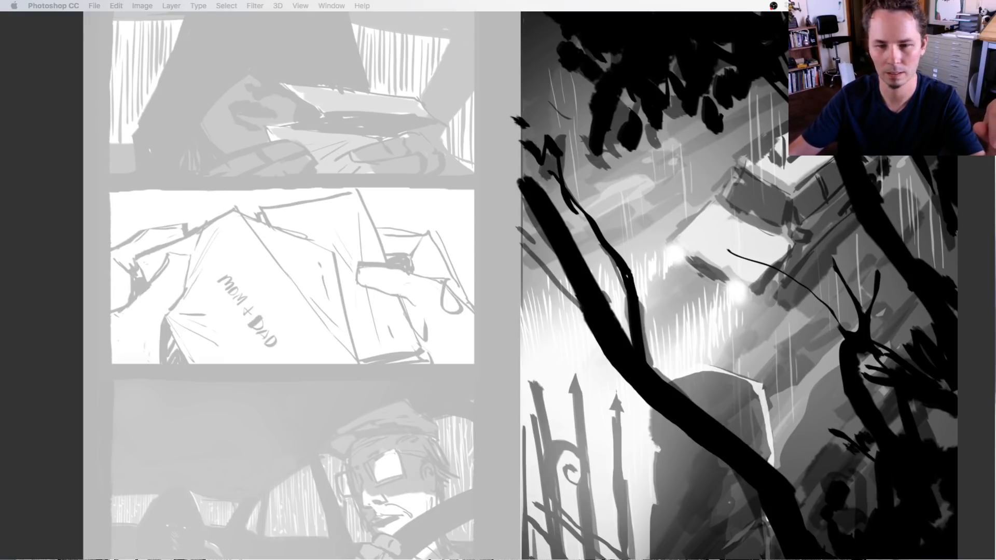
Ink a hand-drawn black border around all four sides of the top panel with the Brush on the inks layer.
{"action": "key", "text": "Tab"}
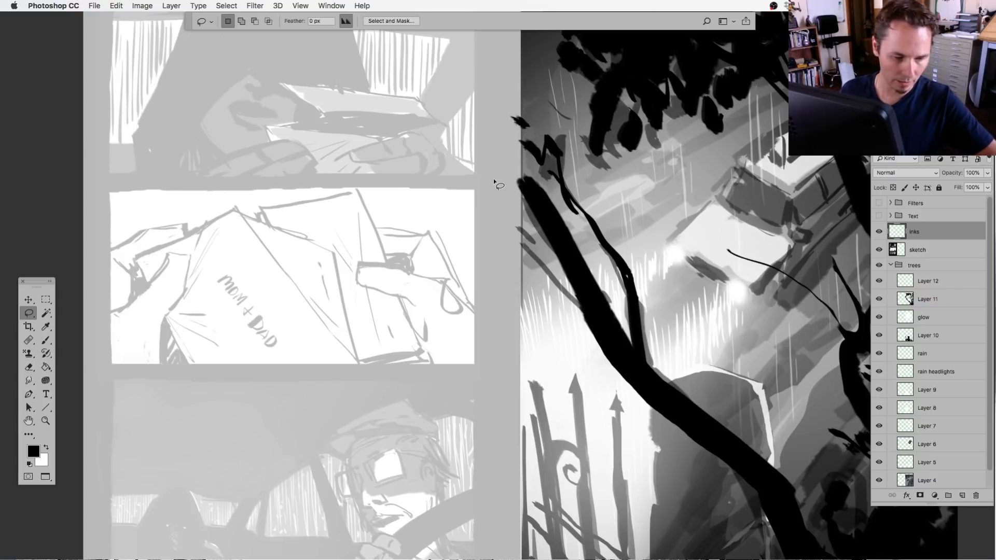
{"action": "key", "text": "b"}
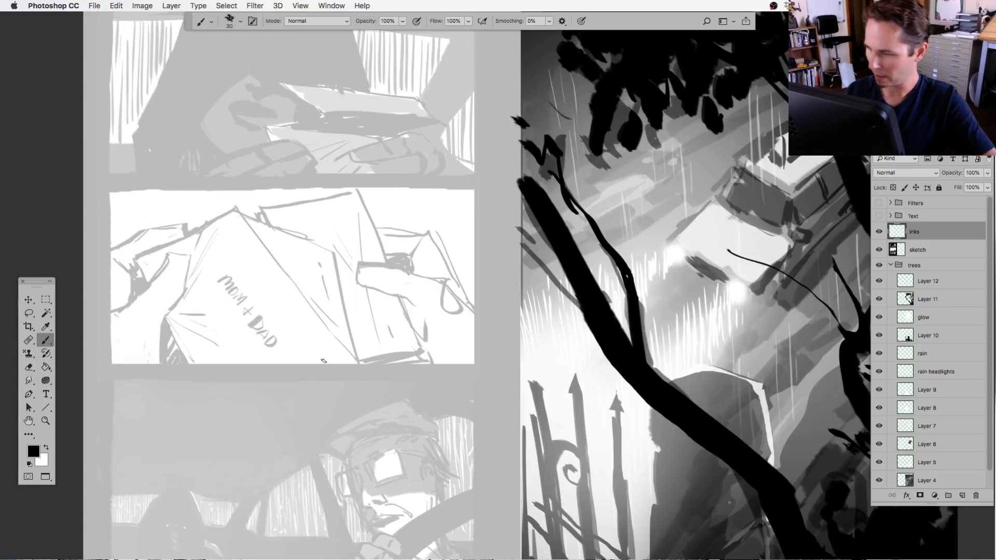
{"action": "scroll", "coordinate": [403, 329], "scroll_direction": "up", "scroll_amount": 5}
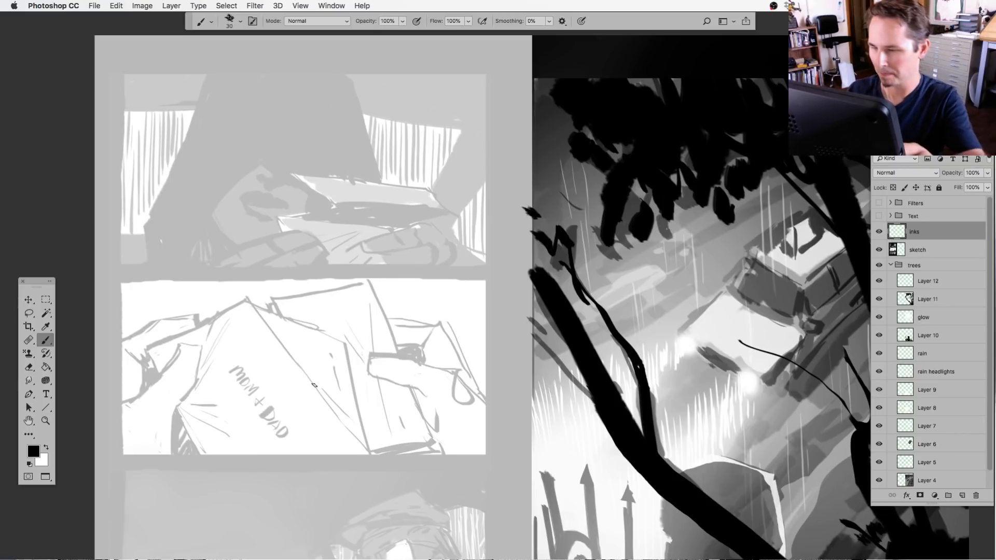
{"action": "key", "text": "super+equal"}
{"action": "mouse_move", "coordinate": [310, 349]}
{"action": "left_mouse_down"}
{"action": "mouse_move", "coordinate": [357, 382]}
{"action": "mouse_move", "coordinate": [483, 407]}
{"action": "mouse_move", "coordinate": [382, 324]}
{"action": "left_mouse_up"}
{"action": "left_click_drag", "start_coordinate": [254, 112], "coordinate": [253, 370]}
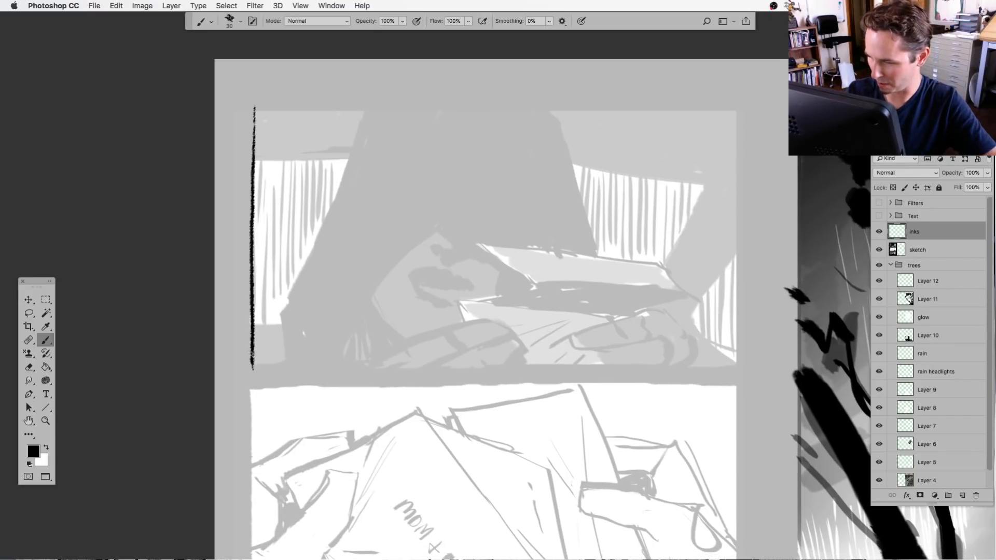
{"action": "mouse_move", "coordinate": [253, 163]}
{"action": "left_mouse_down"}
{"action": "mouse_move", "coordinate": [254, 102]}
{"action": "mouse_move", "coordinate": [735, 113]}
{"action": "mouse_move", "coordinate": [736, 345]}
{"action": "left_mouse_up"}
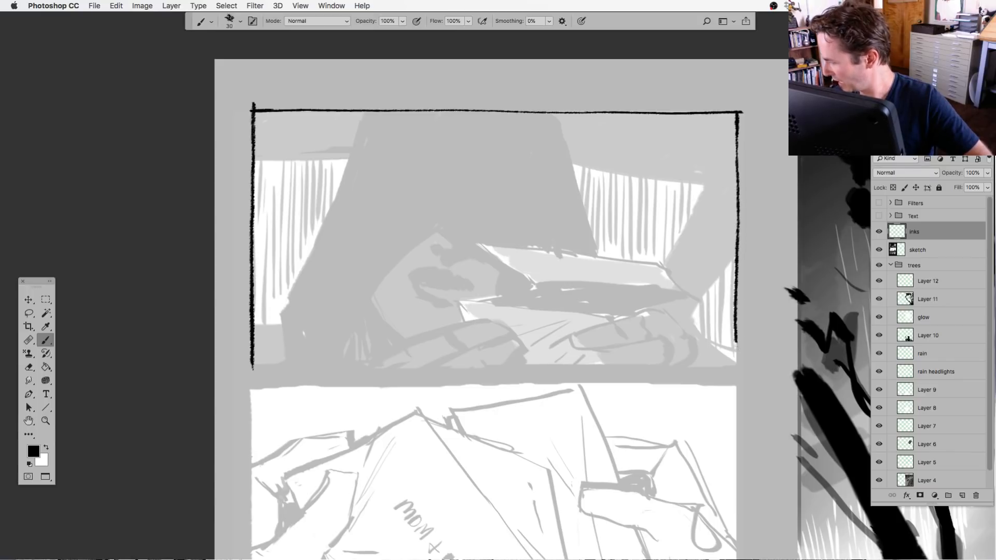
{"action": "left_click_drag", "start_coordinate": [735, 308], "coordinate": [531, 297]}
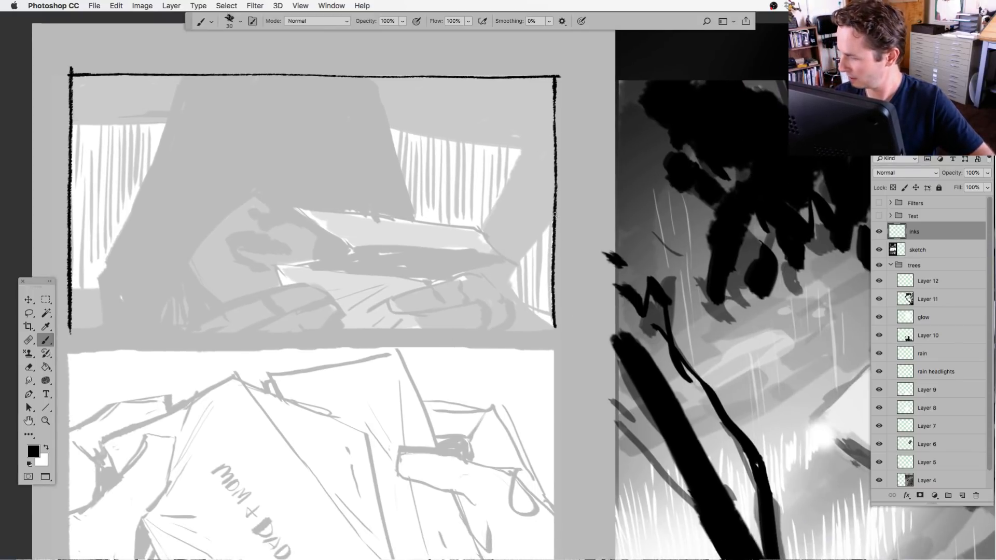
{"action": "left_click_drag", "start_coordinate": [466, 390], "coordinate": [653, 365]}
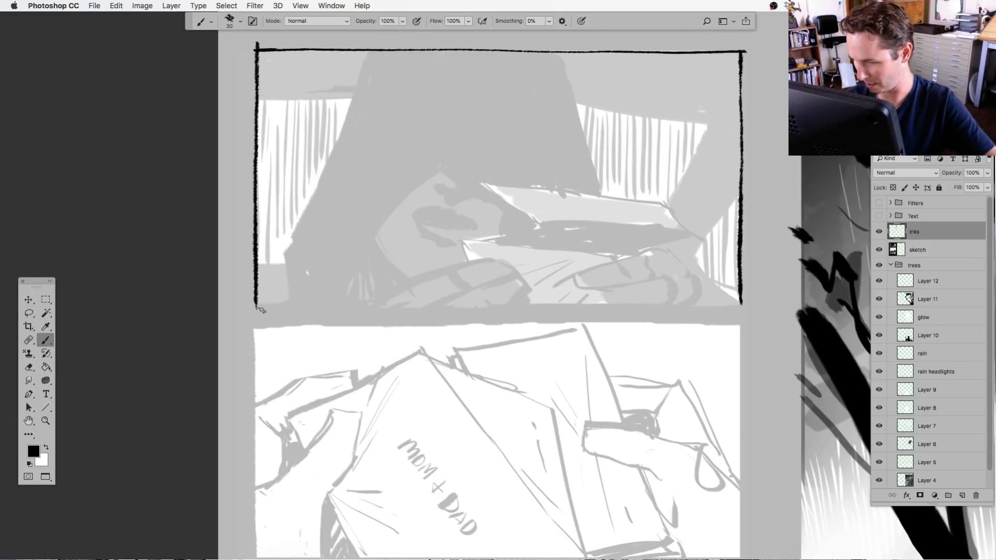
{"action": "mouse_move", "coordinate": [259, 307]}
{"action": "left_mouse_down"}
{"action": "mouse_move", "coordinate": [545, 308]}
{"action": "mouse_move", "coordinate": [472, 330]}
{"action": "left_mouse_up"}
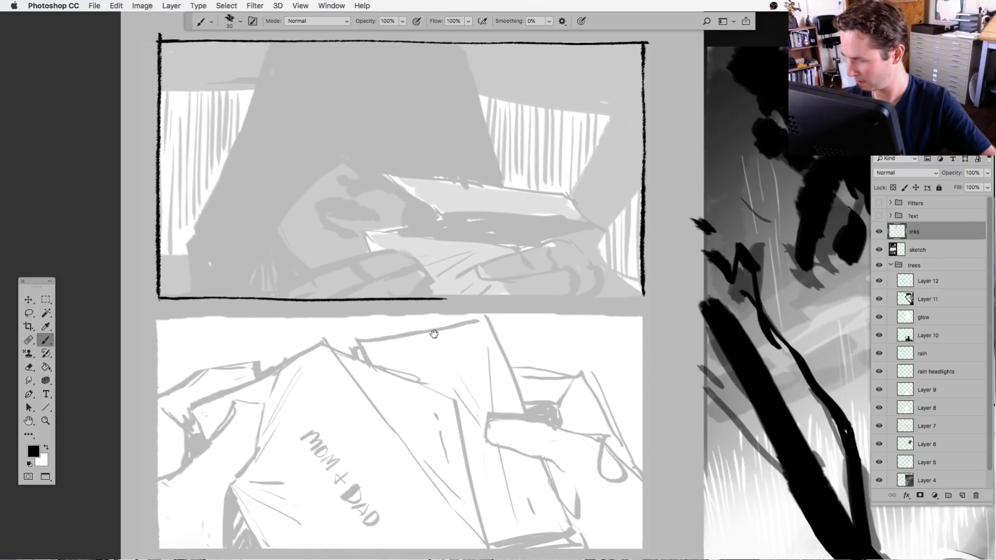
{"action": "left_click_drag", "start_coordinate": [407, 298], "coordinate": [644, 300]}
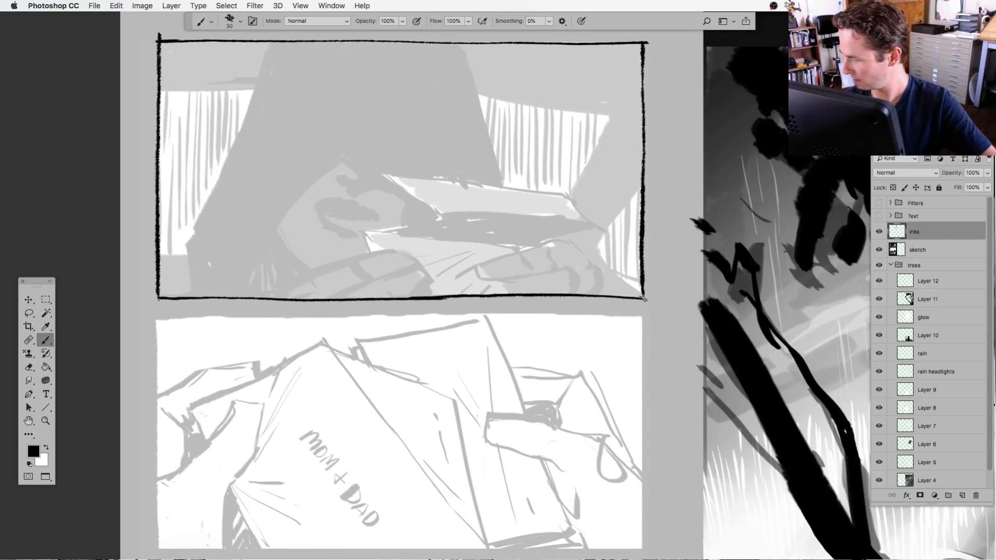
Ink a hand-drawn black border around all four sides of the MOM + DAD envelope panel.
{"action": "mouse_move", "coordinate": [516, 376]}
{"action": "left_mouse_down"}
{"action": "mouse_move", "coordinate": [554, 318]}
{"action": "mouse_move", "coordinate": [618, 310]}
{"action": "left_mouse_up"}
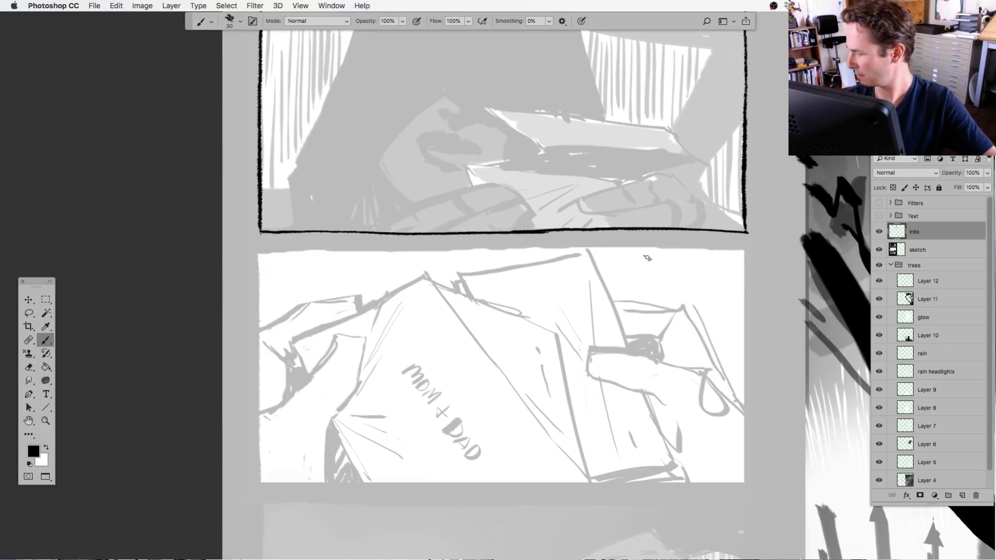
{"action": "left_click_drag", "start_coordinate": [731, 250], "coordinate": [267, 250]}
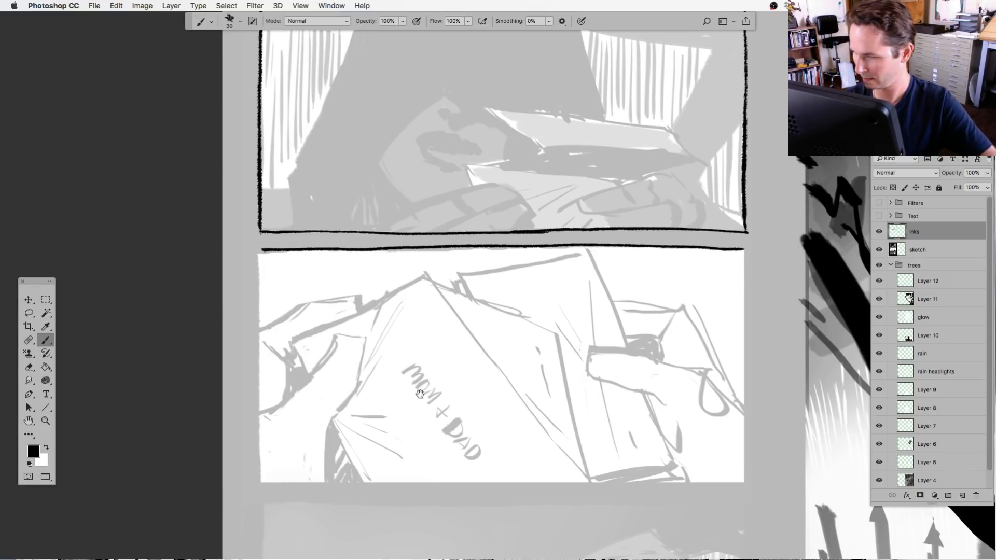
{"action": "left_click_drag", "start_coordinate": [419, 394], "coordinate": [426, 323]}
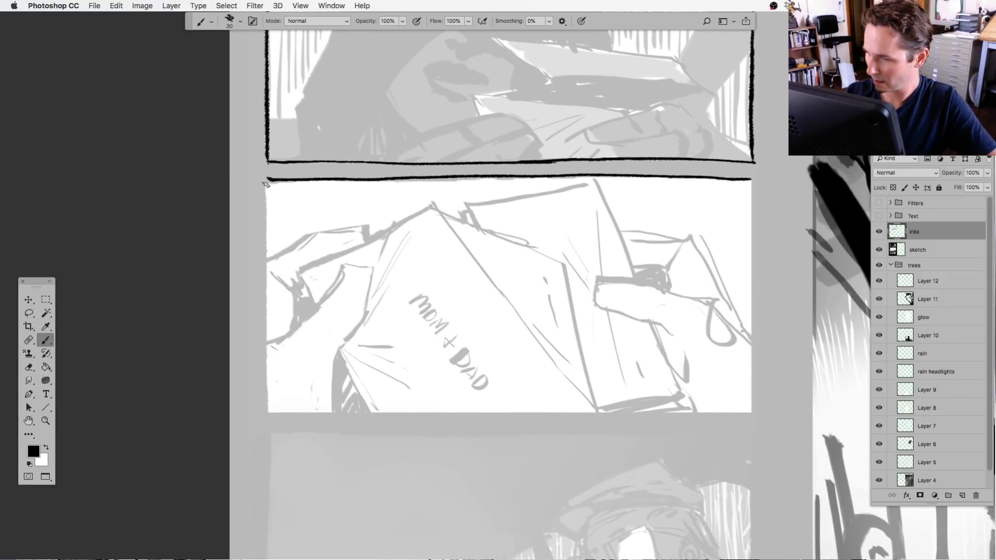
{"action": "left_click_drag", "start_coordinate": [266, 184], "coordinate": [266, 413]}
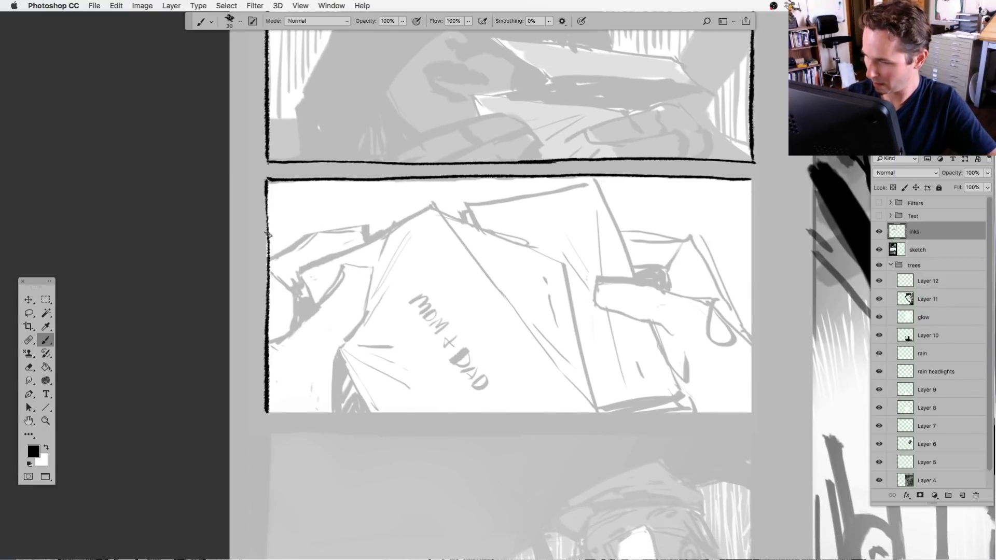
{"action": "left_click_drag", "start_coordinate": [269, 235], "coordinate": [268, 308]}
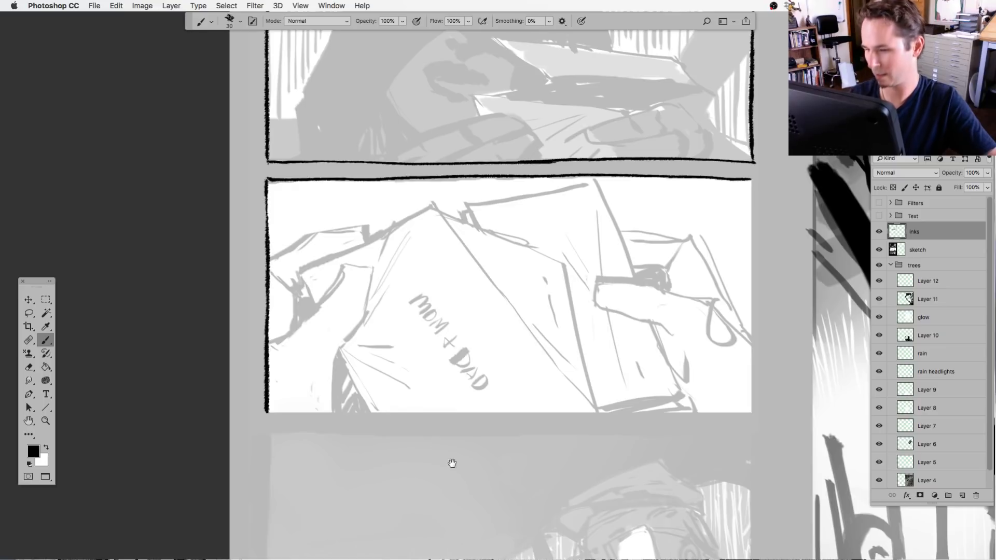
{"action": "left_click_drag", "start_coordinate": [451, 462], "coordinate": [328, 440]}
{"action": "left_click_drag", "start_coordinate": [649, 153], "coordinate": [651, 385]}
{"action": "left_click_drag", "start_coordinate": [649, 253], "coordinate": [652, 383]}
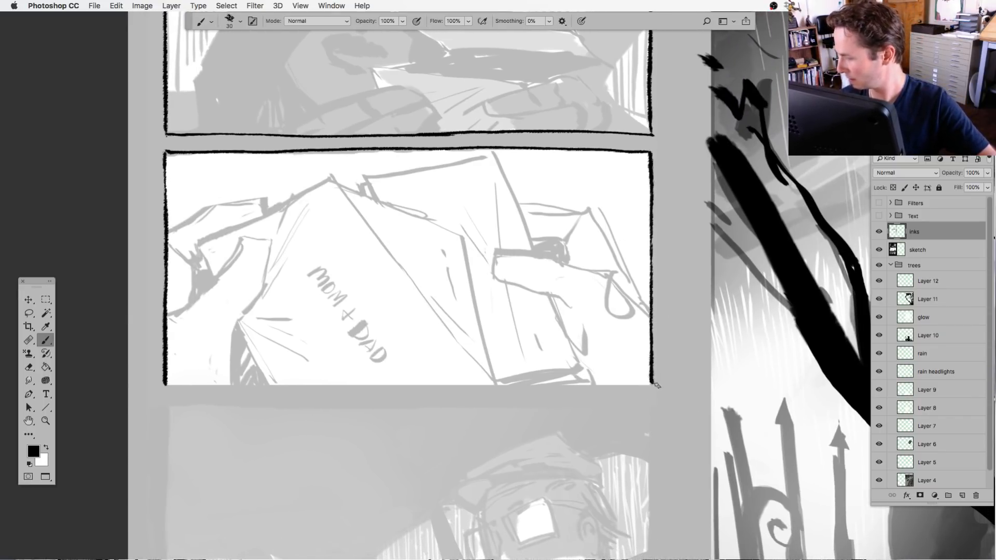
{"action": "left_click_drag", "start_coordinate": [565, 422], "coordinate": [633, 362]}
{"action": "left_click_drag", "start_coordinate": [234, 326], "coordinate": [384, 325]}
{"action": "left_click_drag", "start_coordinate": [244, 327], "coordinate": [721, 325]}
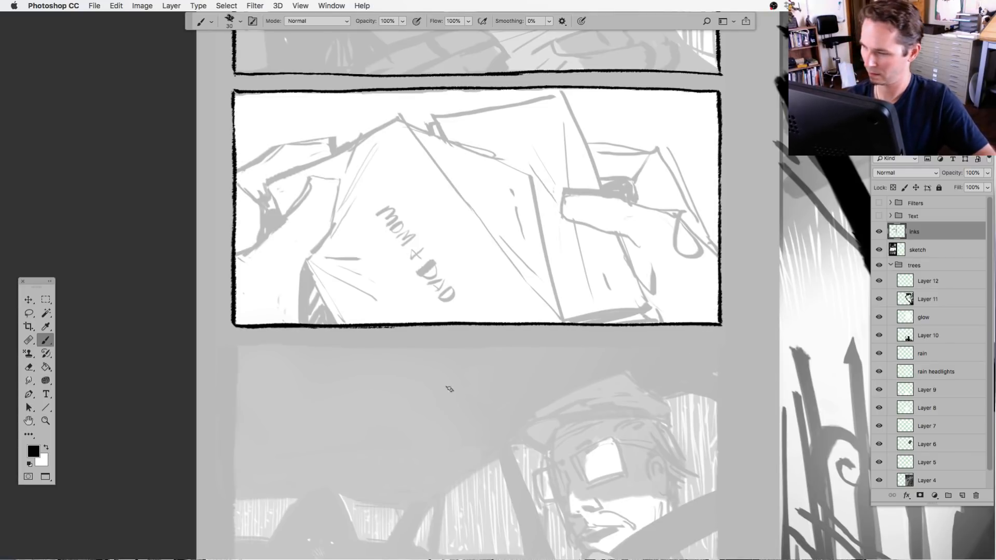
Ink the left and right outlines of the large dark torso shape in the top panel.
{"action": "left_click_drag", "start_coordinate": [449, 397], "coordinate": [425, 458]}
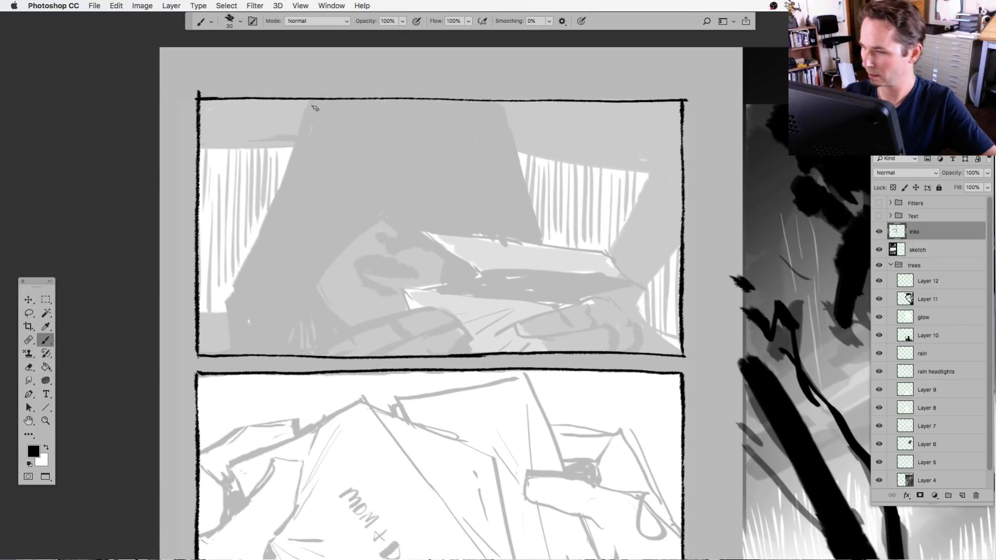
{"action": "mouse_move", "coordinate": [308, 101]}
{"action": "left_mouse_down"}
{"action": "mouse_move", "coordinate": [228, 300]}
{"action": "mouse_move", "coordinate": [232, 344]}
{"action": "left_mouse_up"}
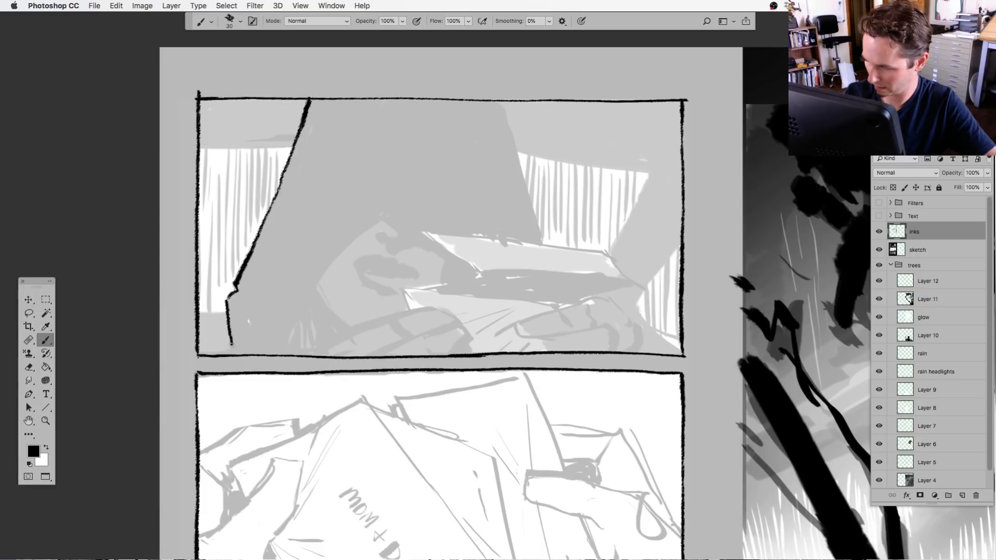
{"action": "left_click_drag", "start_coordinate": [495, 101], "coordinate": [544, 244]}
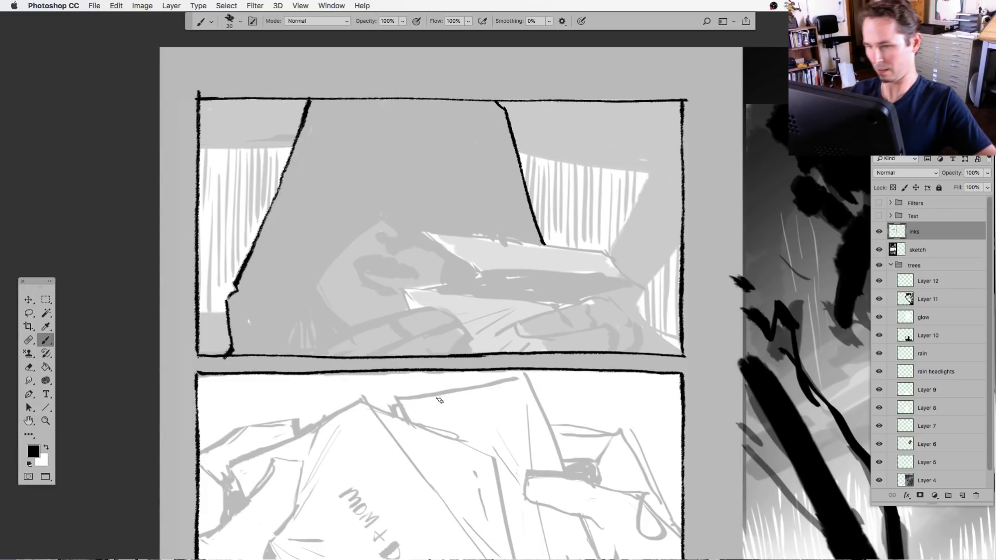
{"action": "left_click_drag", "start_coordinate": [292, 155], "coordinate": [270, 204]}
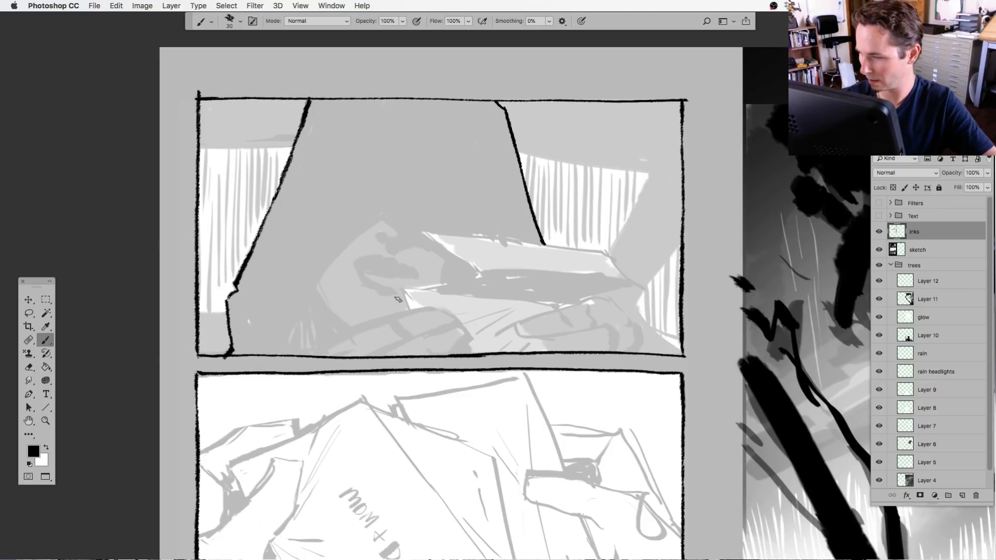
Fill the left side of the torso shape in the top panel with black using Lasso selections, and deselect.
{"action": "left_click_drag", "start_coordinate": [393, 409], "coordinate": [391, 407]}
{"action": "left_click", "coordinate": [29, 313]}
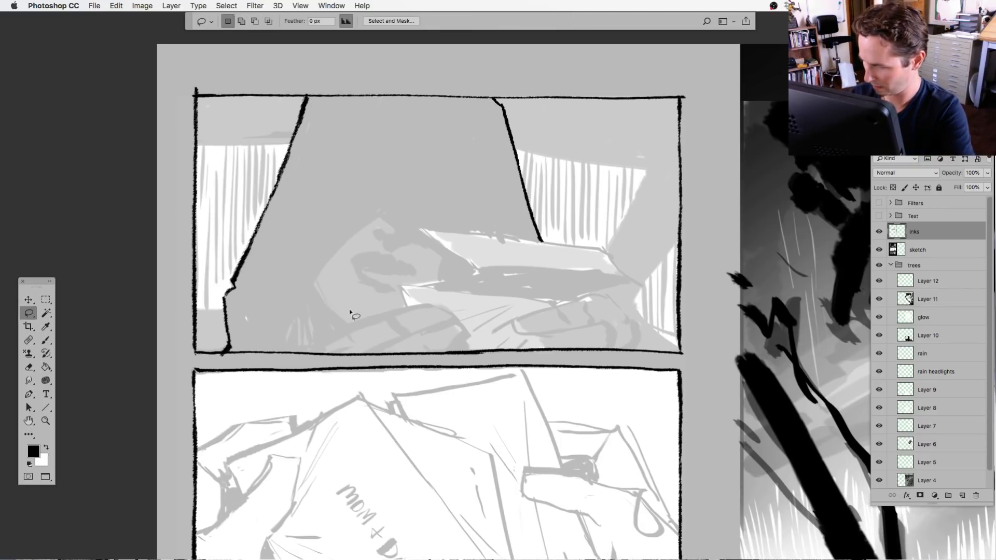
{"action": "mouse_move", "coordinate": [340, 250]}
{"action": "left_mouse_down"}
{"action": "mouse_move", "coordinate": [281, 352]}
{"action": "mouse_move", "coordinate": [239, 326]}
{"action": "mouse_move", "coordinate": [233, 286]}
{"action": "mouse_move", "coordinate": [261, 222]}
{"action": "mouse_move", "coordinate": [326, 134]}
{"action": "mouse_move", "coordinate": [301, 122]}
{"action": "mouse_move", "coordinate": [284, 175]}
{"action": "mouse_move", "coordinate": [351, 196]}
{"action": "mouse_move", "coordinate": [395, 100]}
{"action": "left_mouse_up"}
{"action": "key", "text": "alt+BackSpace"}
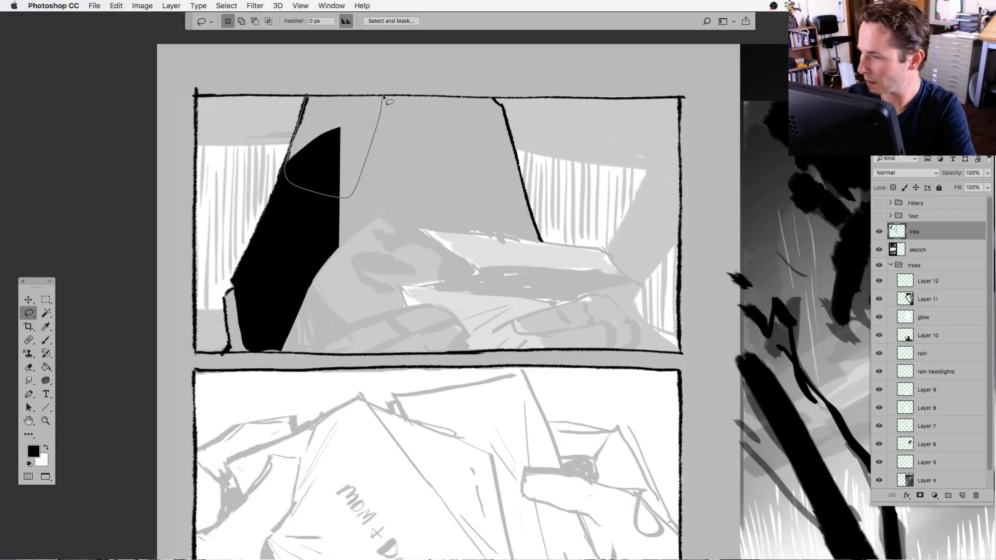
{"action": "key", "text": "alt+BackSpace"}
{"action": "mouse_move", "coordinate": [240, 299]}
{"action": "left_mouse_down"}
{"action": "mouse_move", "coordinate": [226, 297]}
{"action": "mouse_move", "coordinate": [228, 349]}
{"action": "mouse_move", "coordinate": [254, 350]}
{"action": "left_mouse_up"}
{"action": "key", "text": "alt+BackSpace"}
{"action": "key", "text": "ctrl+d"}
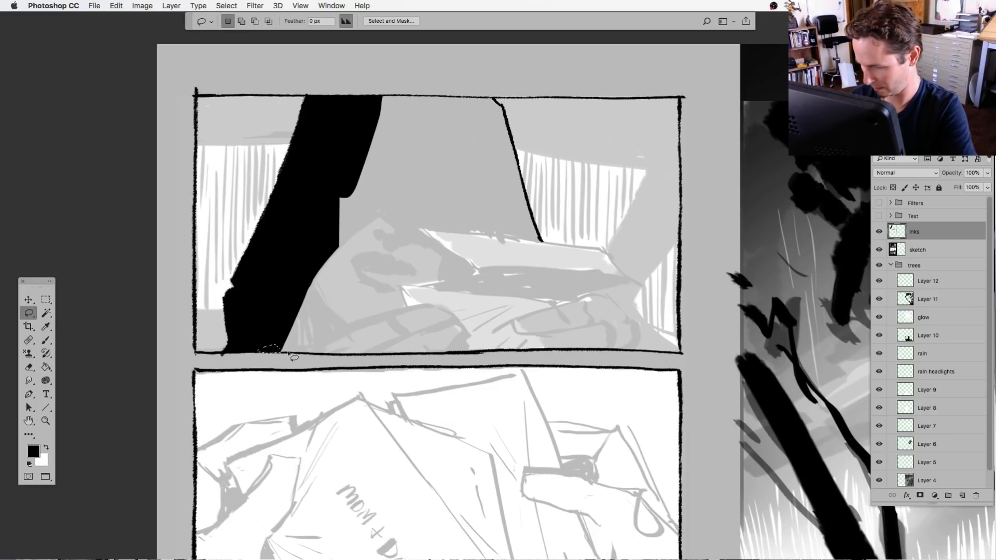
Brush in the peaked contour beside the black fill and the left edge of the envelope in the top panel.
{"action": "left_click", "coordinate": [46, 340]}
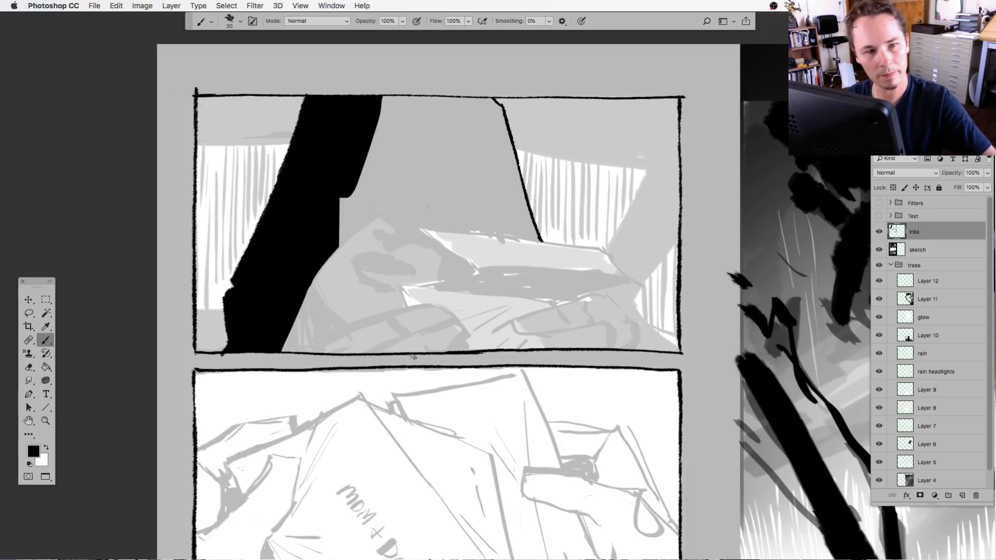
{"action": "left_click_drag", "start_coordinate": [414, 357], "coordinate": [382, 383]}
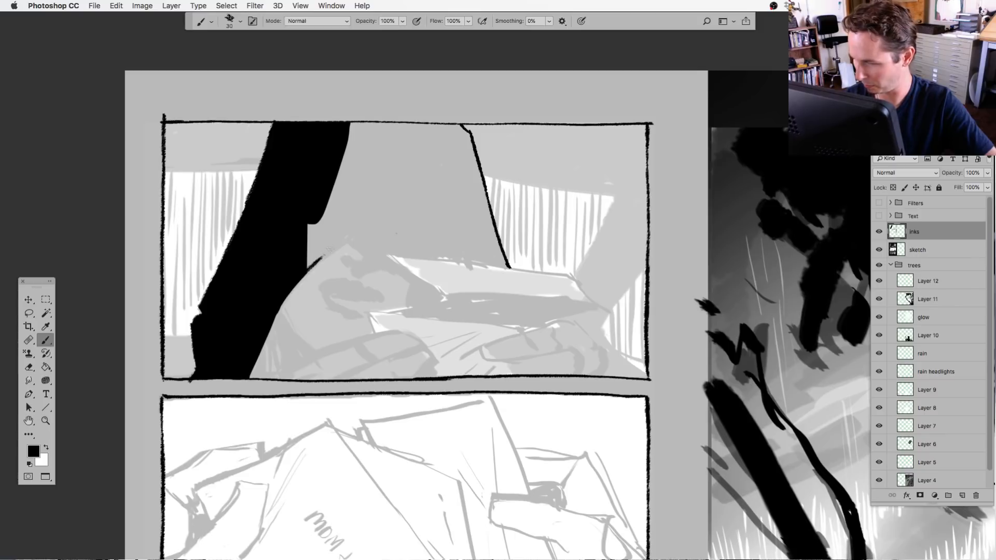
{"action": "left_click_drag", "start_coordinate": [308, 268], "coordinate": [352, 236]}
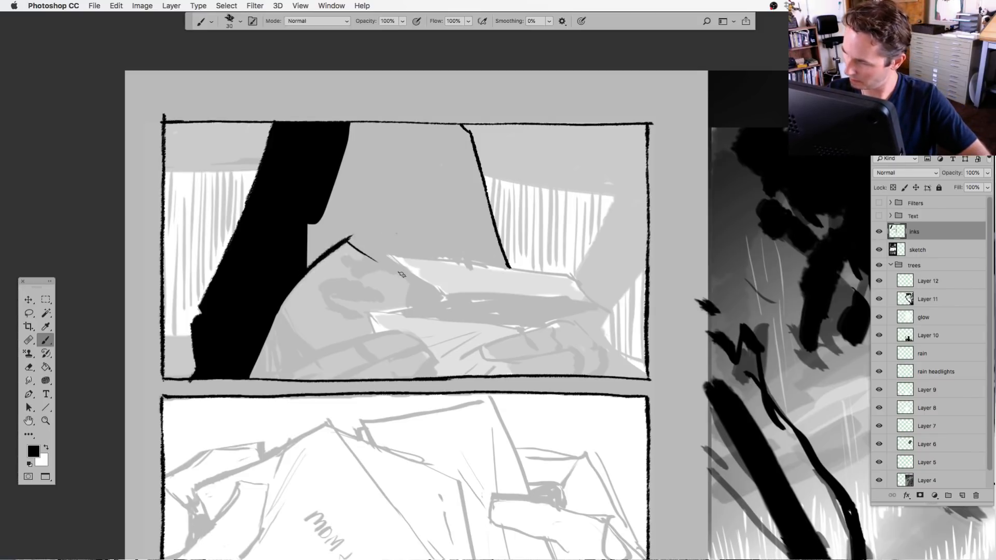
{"action": "left_click_drag", "start_coordinate": [378, 265], "coordinate": [440, 293]}
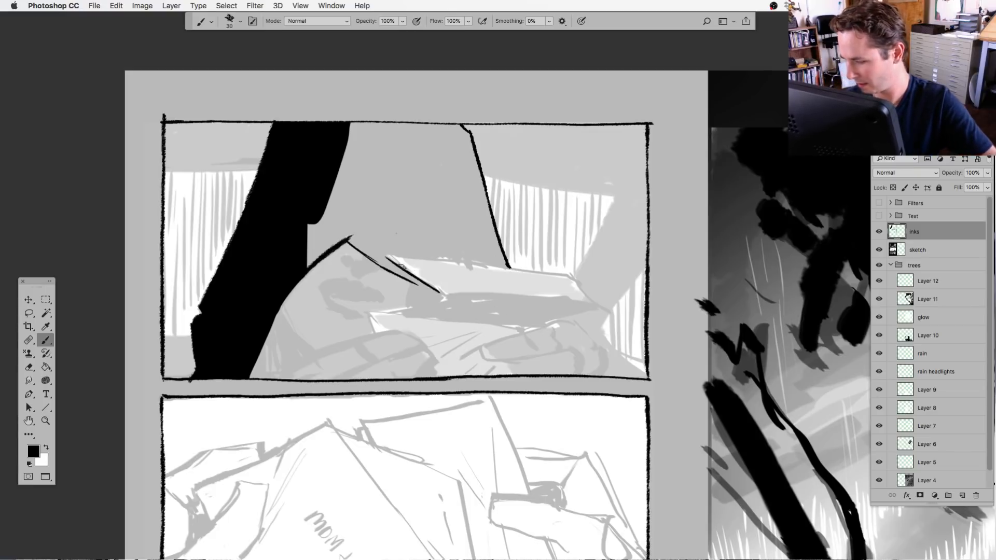
Ink the envelope's top edge, pointed right corner, lower right edge and opening line in the top panel.
{"action": "left_click_drag", "start_coordinate": [380, 253], "coordinate": [559, 273]}
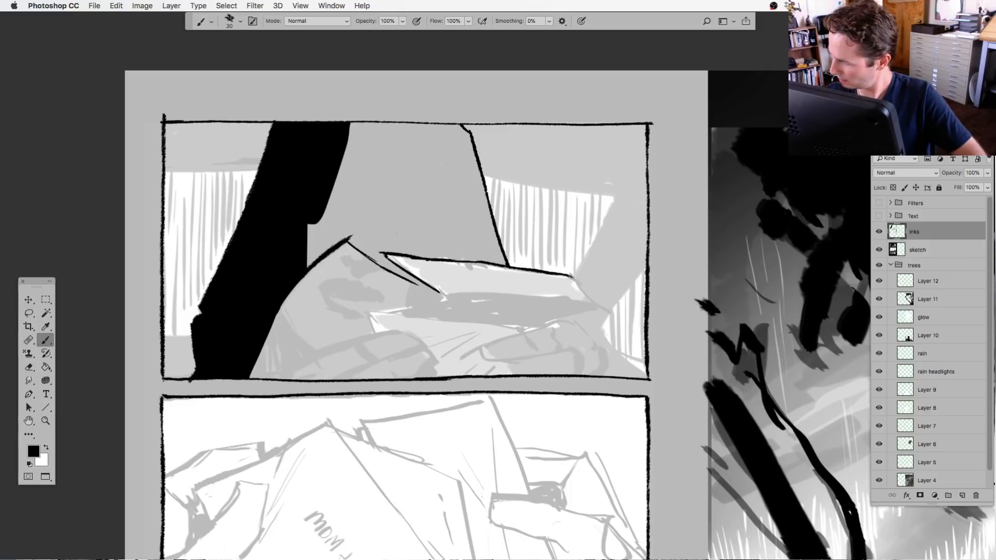
{"action": "mouse_move", "coordinate": [570, 275]}
{"action": "left_mouse_down"}
{"action": "mouse_move", "coordinate": [603, 305]}
{"action": "mouse_move", "coordinate": [607, 296]}
{"action": "mouse_move", "coordinate": [540, 324]}
{"action": "left_mouse_up"}
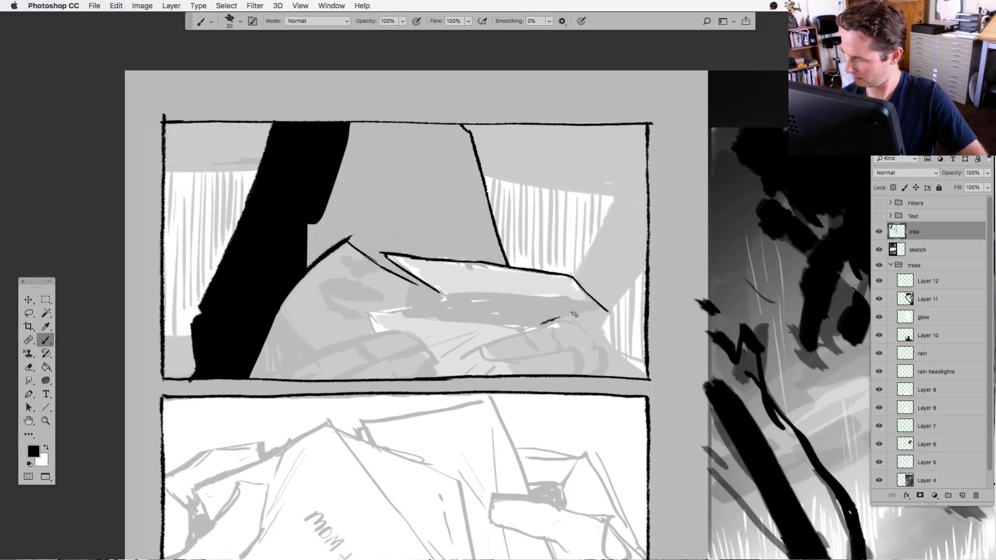
{"action": "left_click_drag", "start_coordinate": [538, 324], "coordinate": [597, 311]}
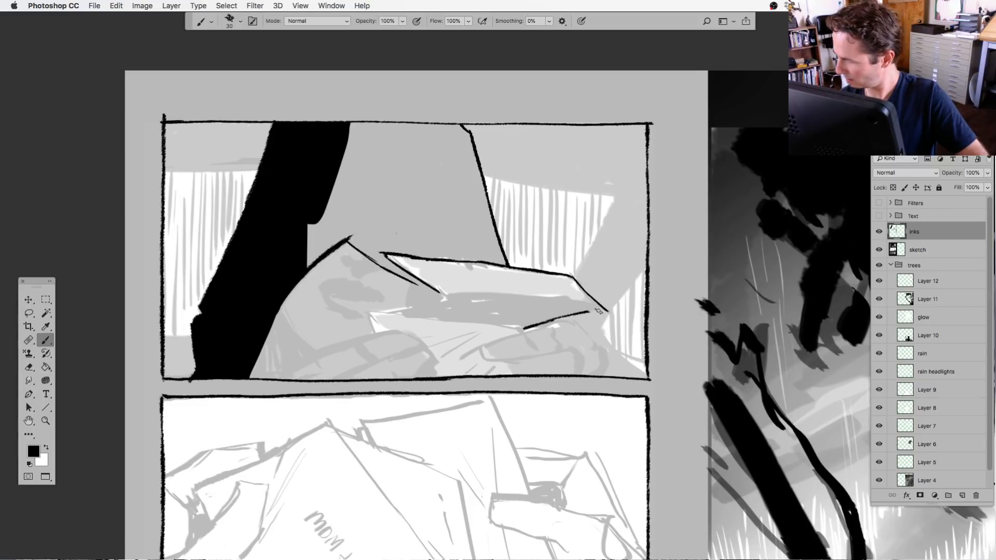
{"action": "scroll", "coordinate": [438, 379], "scroll_direction": "up", "scroll_amount": 1}
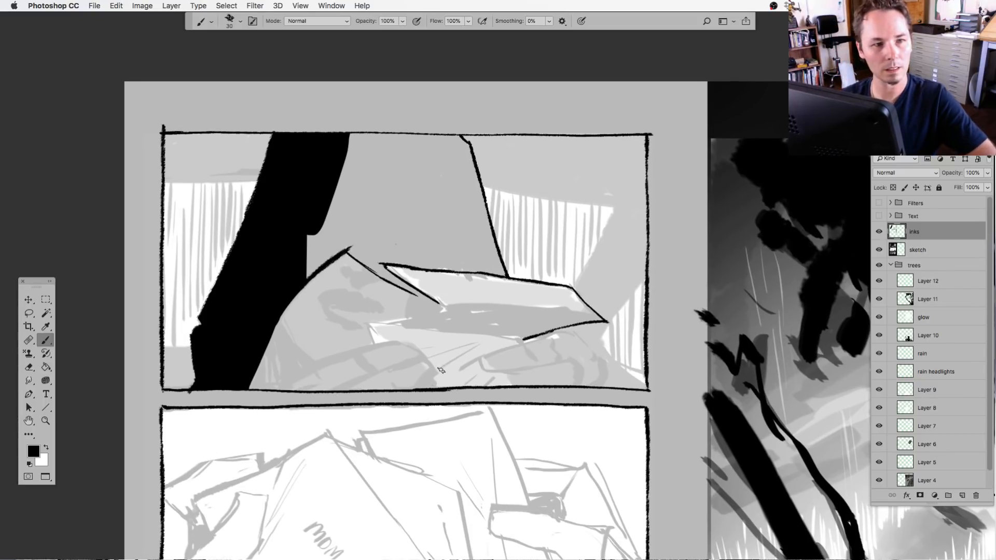
{"action": "scroll", "coordinate": [449, 355], "scroll_direction": "up", "scroll_amount": 1}
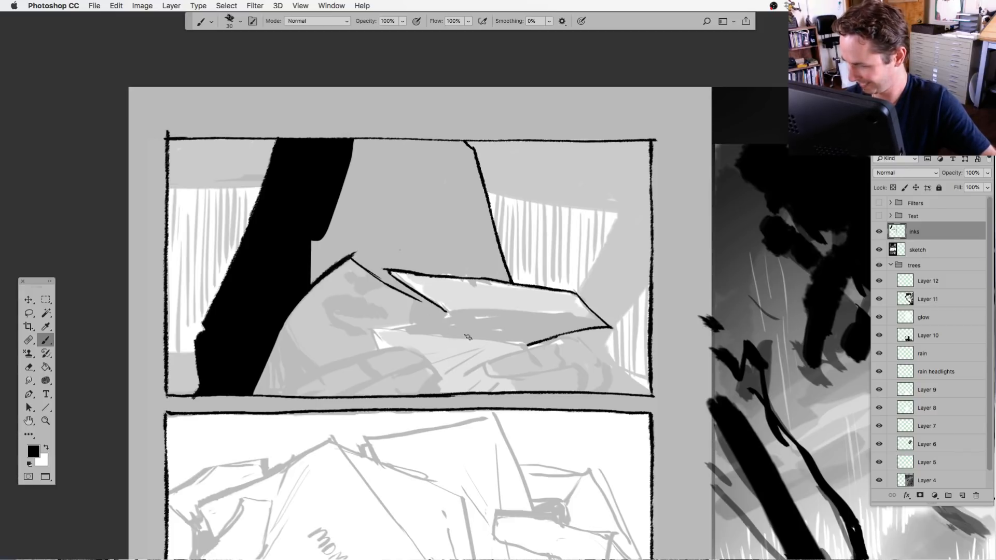
{"action": "mouse_move", "coordinate": [370, 329]}
{"action": "left_mouse_down"}
{"action": "mouse_move", "coordinate": [485, 309]}
{"action": "mouse_move", "coordinate": [474, 309]}
{"action": "mouse_move", "coordinate": [564, 316]}
{"action": "left_mouse_up"}
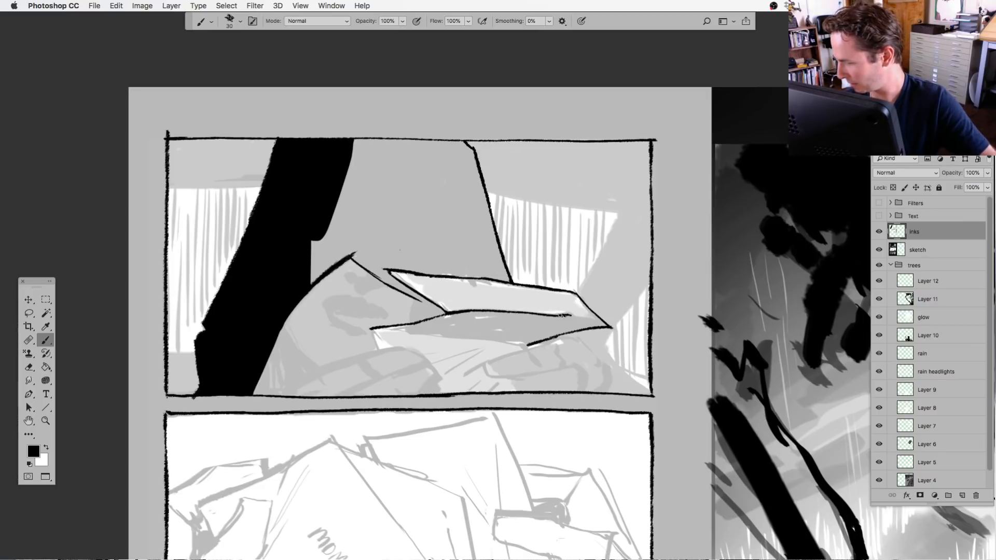
Ink the envelope's short left edge and the front edge of its opening in the top panel.
{"action": "left_click_drag", "start_coordinate": [513, 421], "coordinate": [506, 365]}
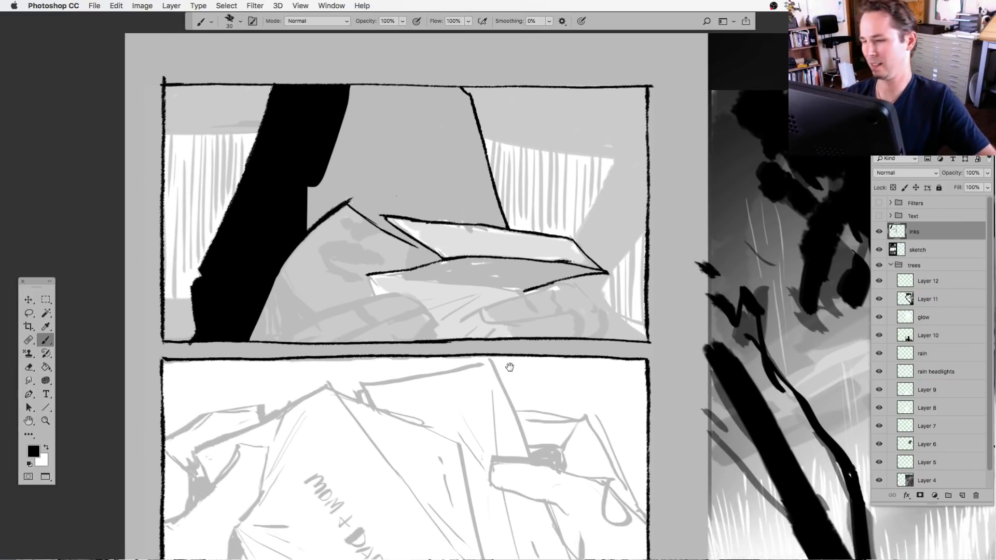
{"action": "left_click", "coordinate": [29, 314]}
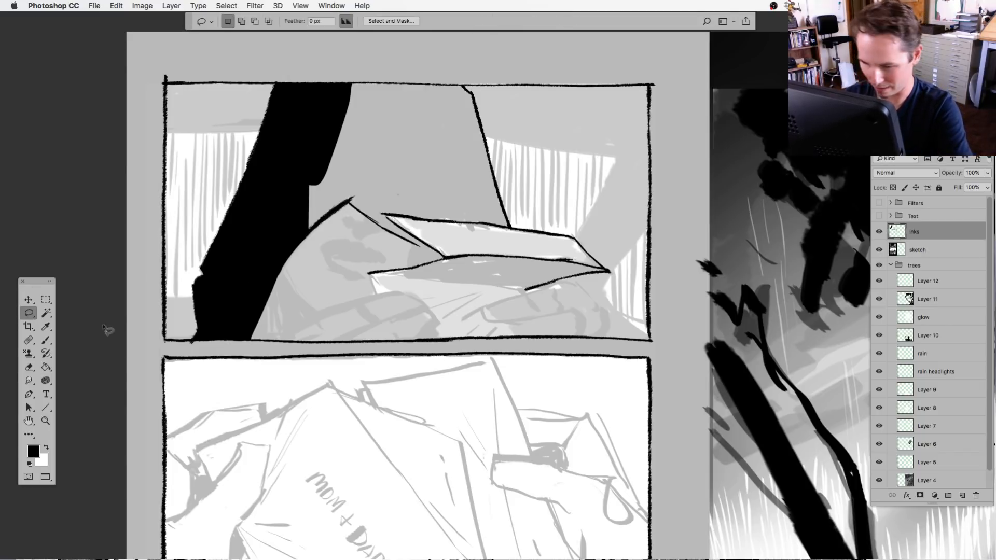
{"action": "key", "text": "b"}
{"action": "left_click_drag", "start_coordinate": [377, 213], "coordinate": [400, 227]}
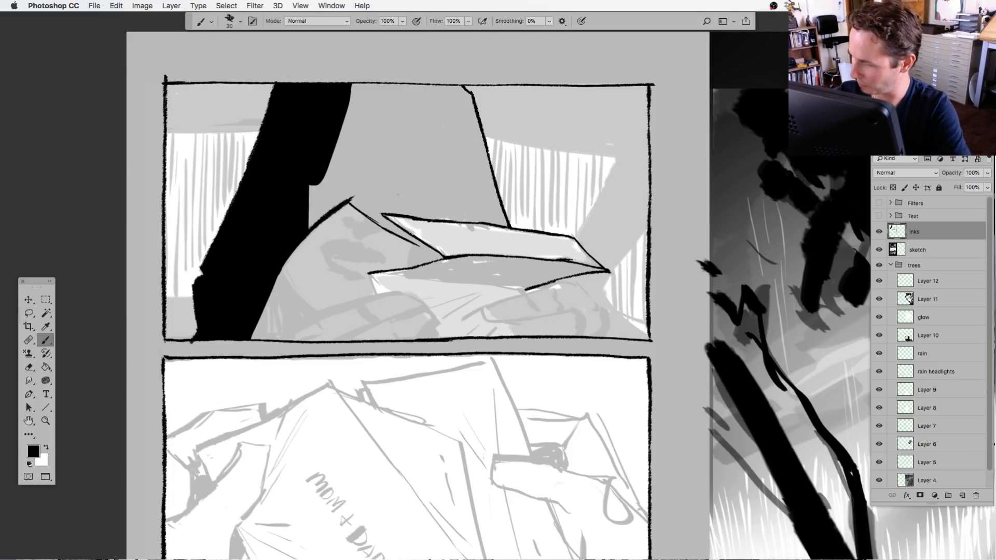
{"action": "left_click_drag", "start_coordinate": [368, 411], "coordinate": [392, 416]}
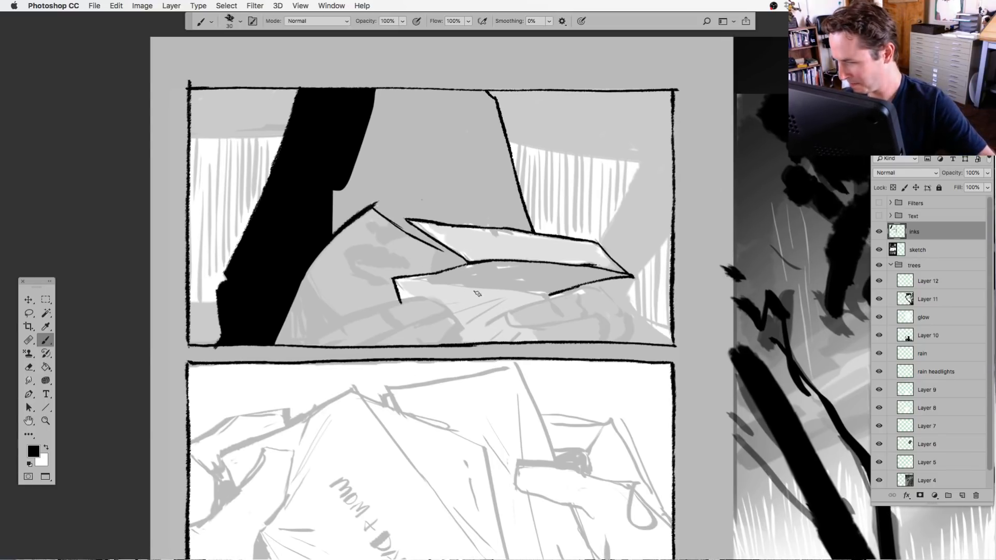
{"action": "left_click_drag", "start_coordinate": [393, 279], "coordinate": [522, 293]}
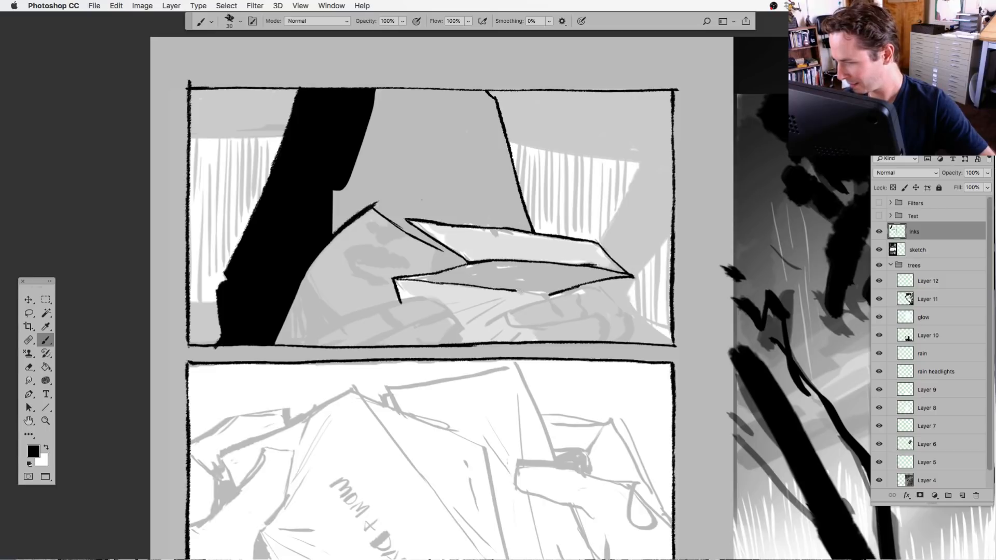
{"action": "left_click_drag", "start_coordinate": [559, 431], "coordinate": [552, 436]}
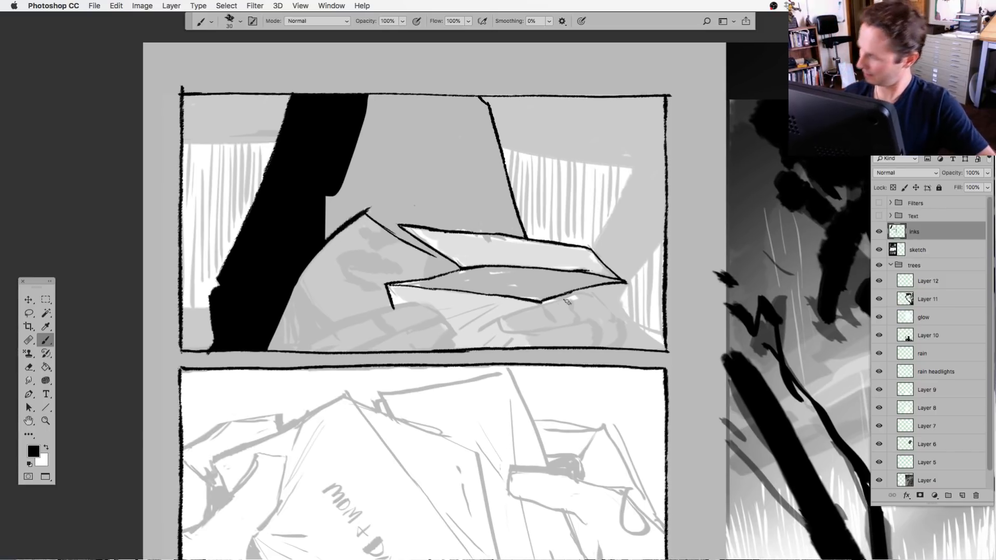
Ink the finger contours of the hand holding the envelope's left side in the top panel.
{"action": "left_click_drag", "start_coordinate": [574, 360], "coordinate": [564, 360]}
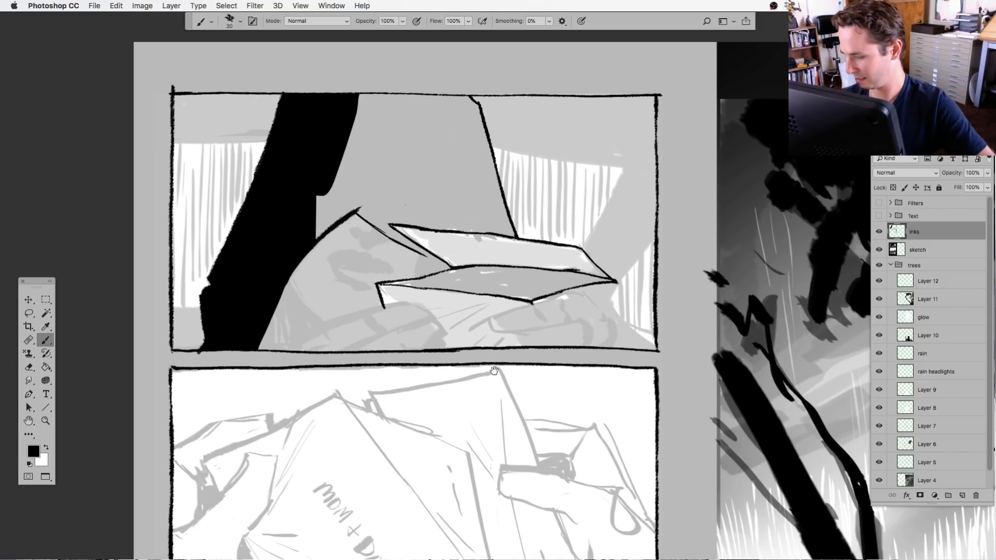
{"action": "mouse_move", "coordinate": [345, 363]}
{"action": "left_mouse_down"}
{"action": "mouse_move", "coordinate": [331, 317]}
{"action": "mouse_move", "coordinate": [307, 335]}
{"action": "mouse_move", "coordinate": [371, 304]}
{"action": "mouse_move", "coordinate": [417, 298]}
{"action": "mouse_move", "coordinate": [428, 309]}
{"action": "mouse_move", "coordinate": [349, 340]}
{"action": "mouse_move", "coordinate": [449, 320]}
{"action": "mouse_move", "coordinate": [412, 343]}
{"action": "left_mouse_up"}
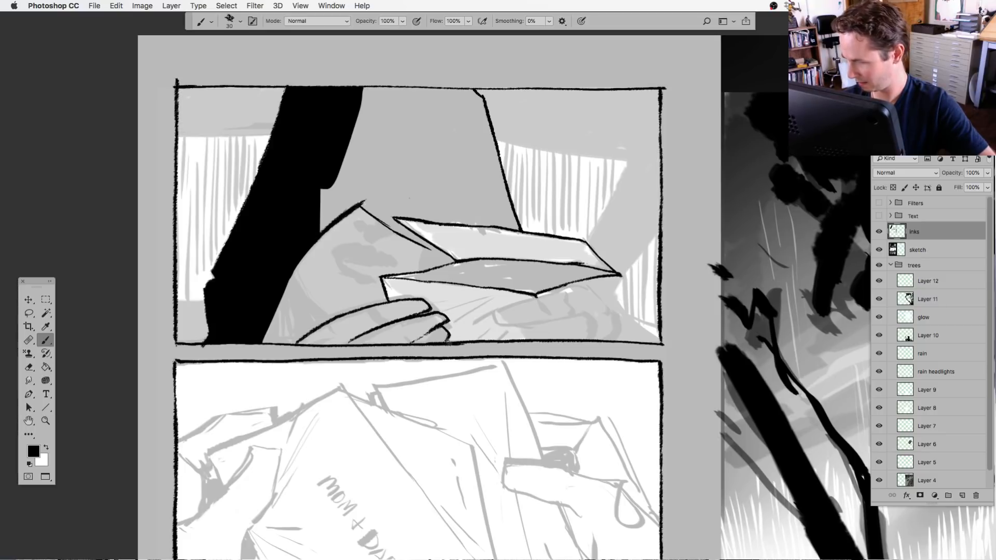
{"action": "left_click_drag", "start_coordinate": [473, 413], "coordinate": [473, 241]}
{"action": "left_click_drag", "start_coordinate": [568, 388], "coordinate": [284, 427]}
{"action": "left_click_drag", "start_coordinate": [490, 314], "coordinate": [607, 406]}
{"action": "left_click_drag", "start_coordinate": [399, 315], "coordinate": [430, 444]}
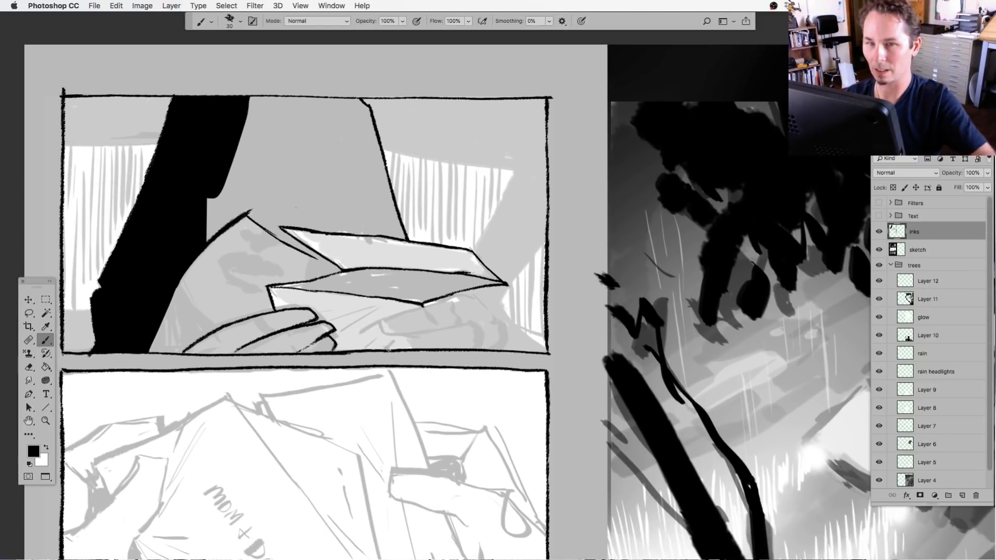
{"action": "left_click", "coordinate": [94, 6]}
{"action": "left_click", "coordinate": [102, 28]}
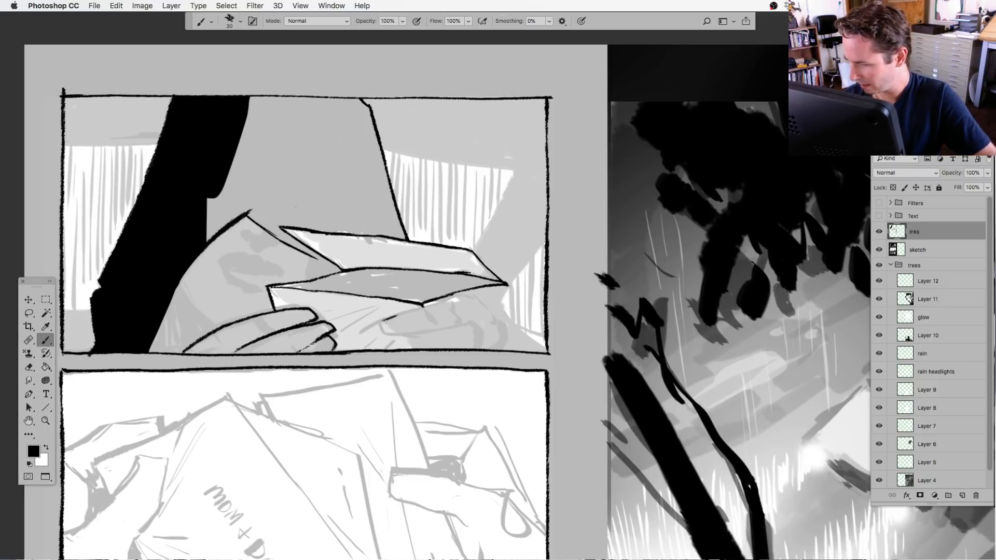
Ink the uppermost finger of the right-side hand, plus the fingernails and knuckle creases of the left-side hand.
{"action": "mouse_move", "coordinate": [384, 319]}
{"action": "left_mouse_down"}
{"action": "mouse_move", "coordinate": [426, 305]}
{"action": "mouse_move", "coordinate": [437, 310]}
{"action": "mouse_move", "coordinate": [389, 333]}
{"action": "mouse_move", "coordinate": [447, 326]}
{"action": "left_mouse_up"}
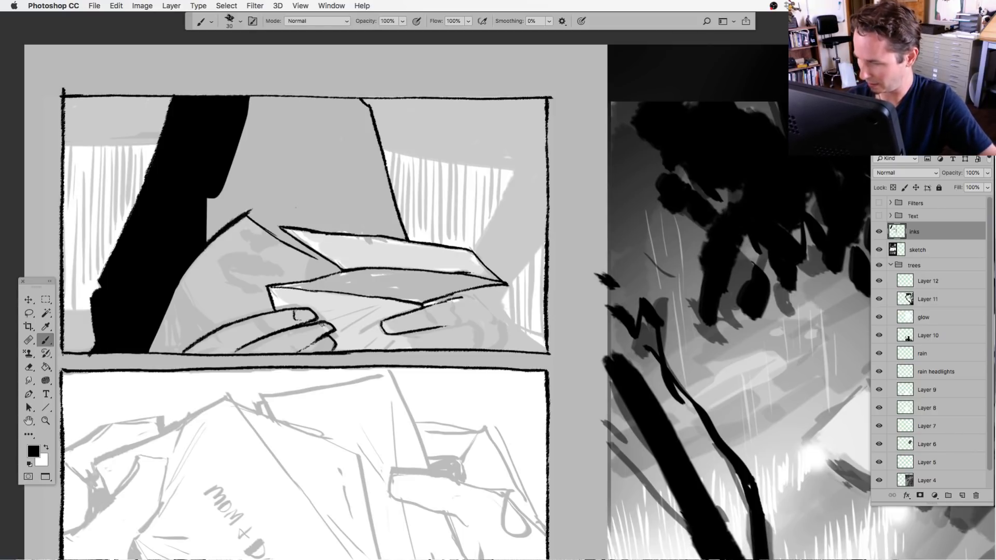
{"action": "mouse_move", "coordinate": [322, 324]}
{"action": "left_mouse_down"}
{"action": "mouse_move", "coordinate": [334, 331]}
{"action": "mouse_move", "coordinate": [324, 350]}
{"action": "left_mouse_up"}
{"action": "left_click_drag", "start_coordinate": [427, 446], "coordinate": [488, 426]}
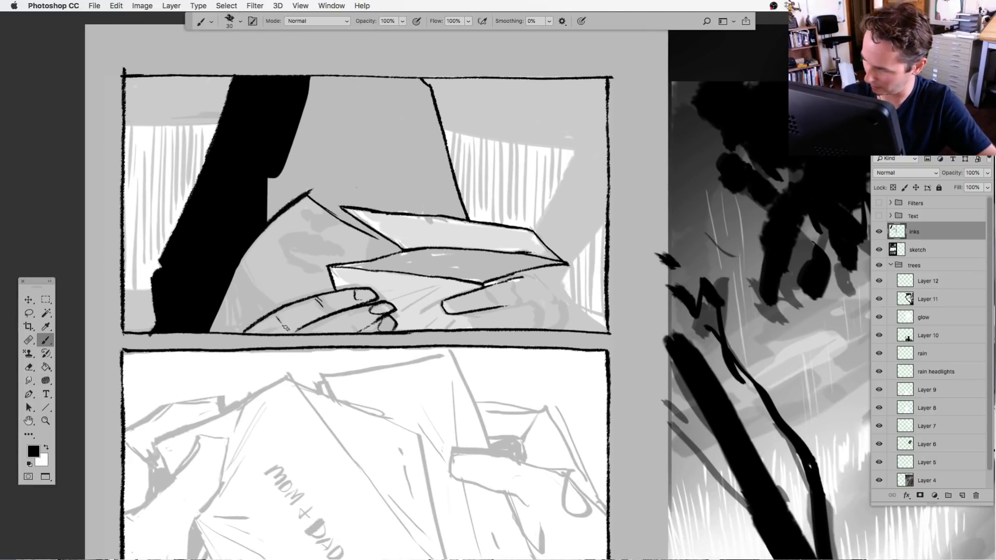
{"action": "left_click_drag", "start_coordinate": [445, 435], "coordinate": [426, 432]}
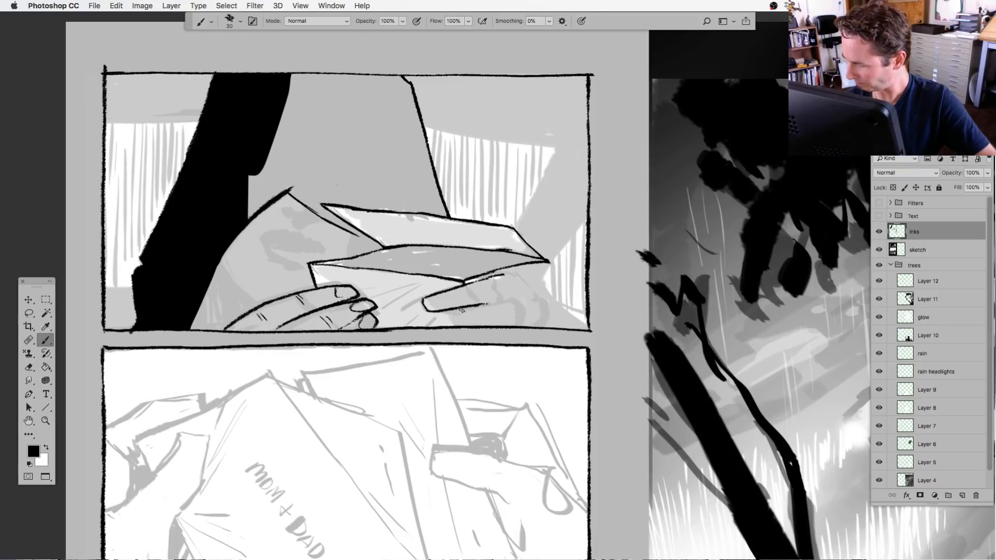
Ink the remaining fingers, fingernails and knuckle creases of the hand on the envelope's right side.
{"action": "mouse_move", "coordinate": [461, 310]}
{"action": "left_mouse_down"}
{"action": "mouse_move", "coordinate": [503, 300]}
{"action": "mouse_move", "coordinate": [519, 322]}
{"action": "mouse_move", "coordinate": [539, 307]}
{"action": "mouse_move", "coordinate": [495, 277]}
{"action": "mouse_move", "coordinate": [510, 276]}
{"action": "mouse_move", "coordinate": [544, 284]}
{"action": "mouse_move", "coordinate": [521, 280]}
{"action": "mouse_move", "coordinate": [551, 326]}
{"action": "left_mouse_up"}
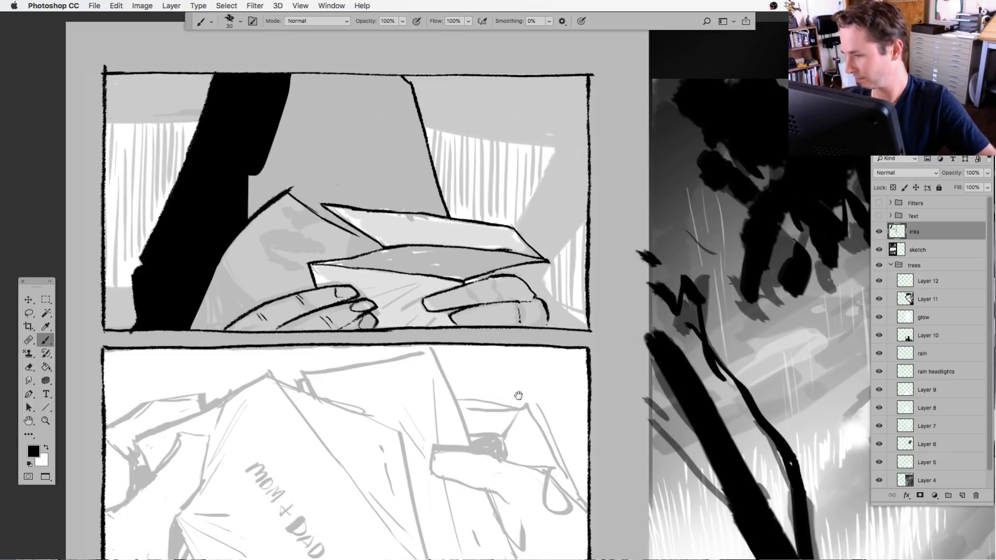
{"action": "left_click_drag", "start_coordinate": [518, 395], "coordinate": [512, 398]}
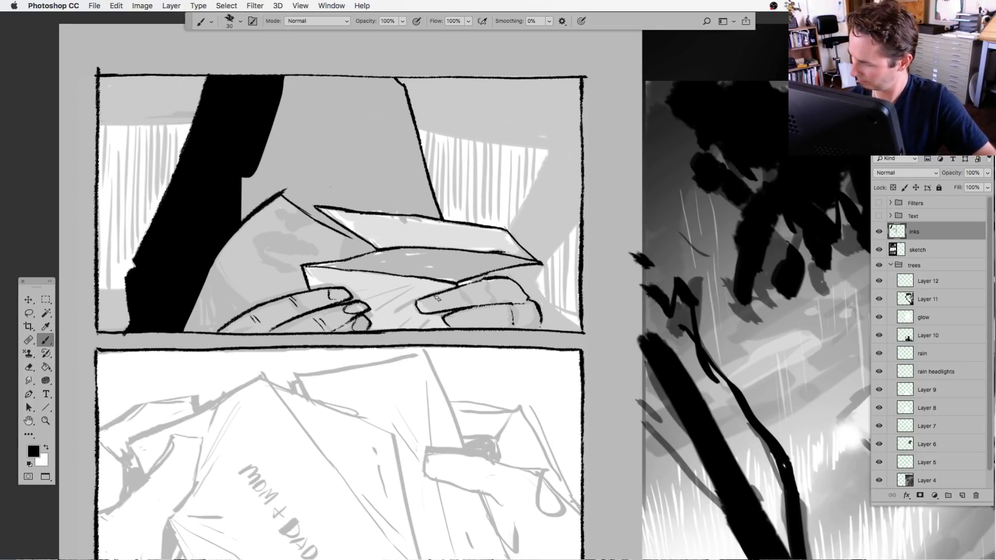
{"action": "mouse_move", "coordinate": [437, 298]}
{"action": "left_mouse_down"}
{"action": "mouse_move", "coordinate": [421, 305]}
{"action": "mouse_move", "coordinate": [439, 295]}
{"action": "left_mouse_up"}
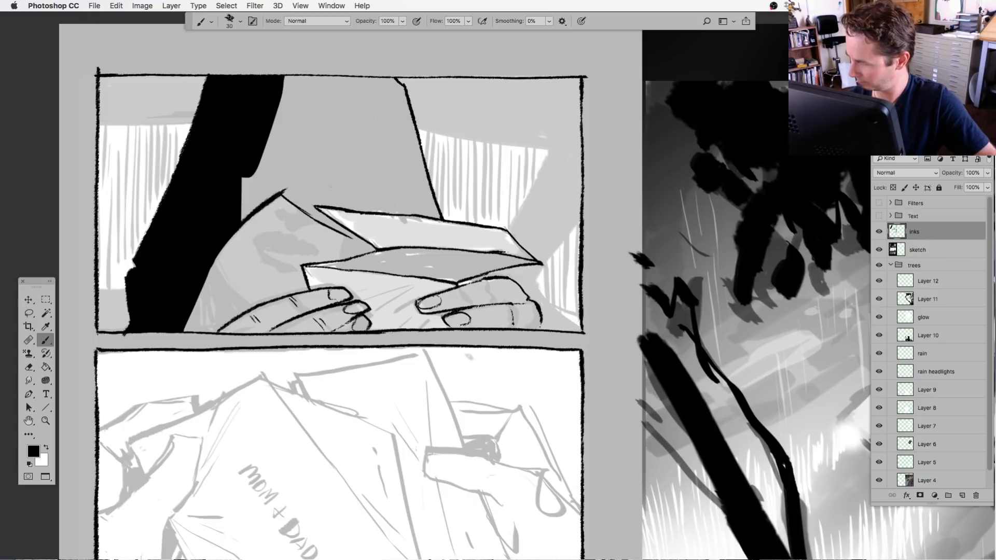
{"action": "left_click_drag", "start_coordinate": [454, 410], "coordinate": [435, 414]}
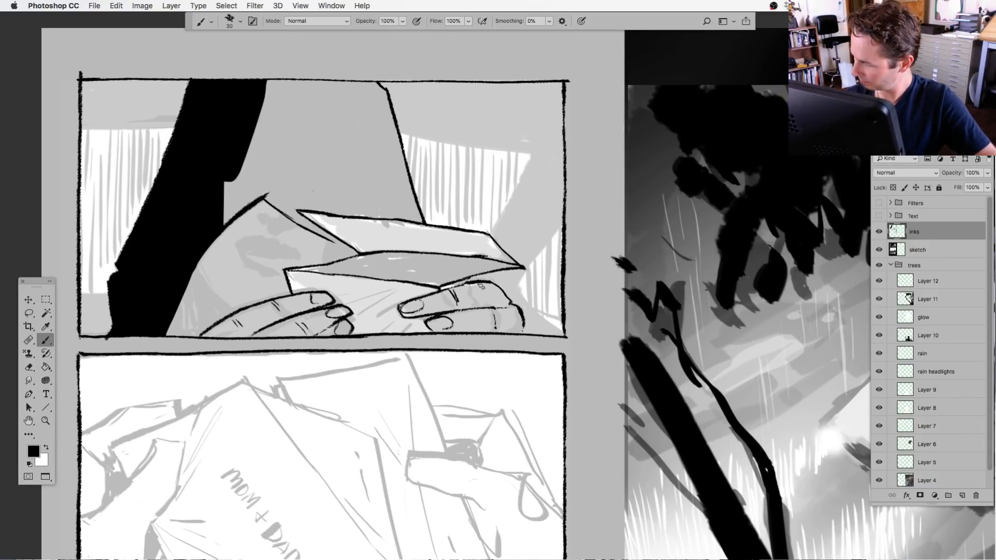
{"action": "left_click_drag", "start_coordinate": [482, 446], "coordinate": [489, 438]}
{"action": "left_click_drag", "start_coordinate": [415, 397], "coordinate": [418, 441]}
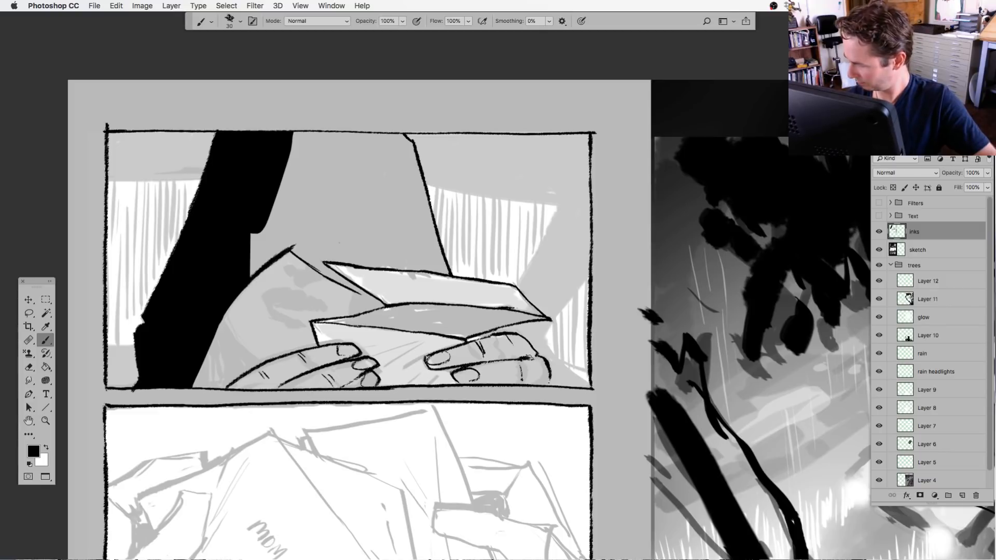
{"action": "left_click_drag", "start_coordinate": [532, 356], "coordinate": [513, 358]}
Brush diagonal crease lines onto the envelope's front between the two hands.
{"action": "left_click_drag", "start_coordinate": [440, 419], "coordinate": [470, 423]}
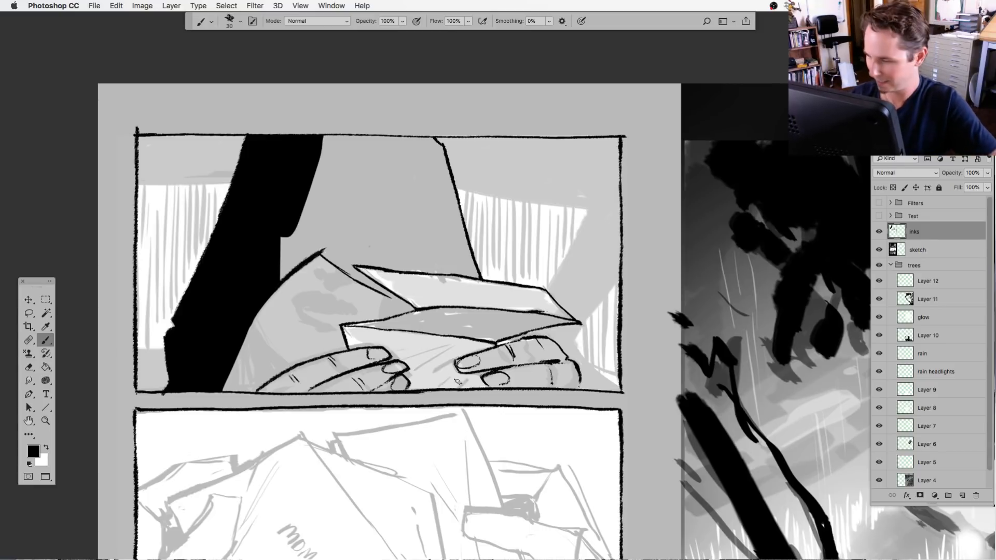
{"action": "mouse_move", "coordinate": [390, 392]}
{"action": "left_mouse_down"}
{"action": "mouse_move", "coordinate": [392, 366]}
{"action": "mouse_move", "coordinate": [381, 376]}
{"action": "mouse_move", "coordinate": [411, 373]}
{"action": "mouse_move", "coordinate": [378, 388]}
{"action": "mouse_move", "coordinate": [417, 377]}
{"action": "mouse_move", "coordinate": [385, 390]}
{"action": "mouse_move", "coordinate": [406, 407]}
{"action": "left_mouse_up"}
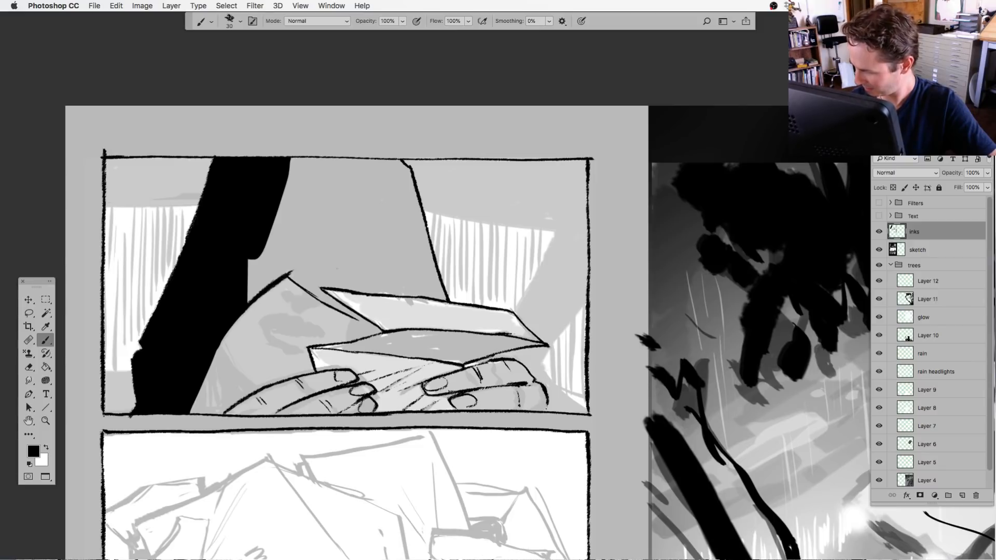
{"action": "scroll", "coordinate": [446, 454], "scroll_direction": "down", "scroll_amount": 2}
{"action": "left_click_drag", "start_coordinate": [390, 374], "coordinate": [385, 385]}
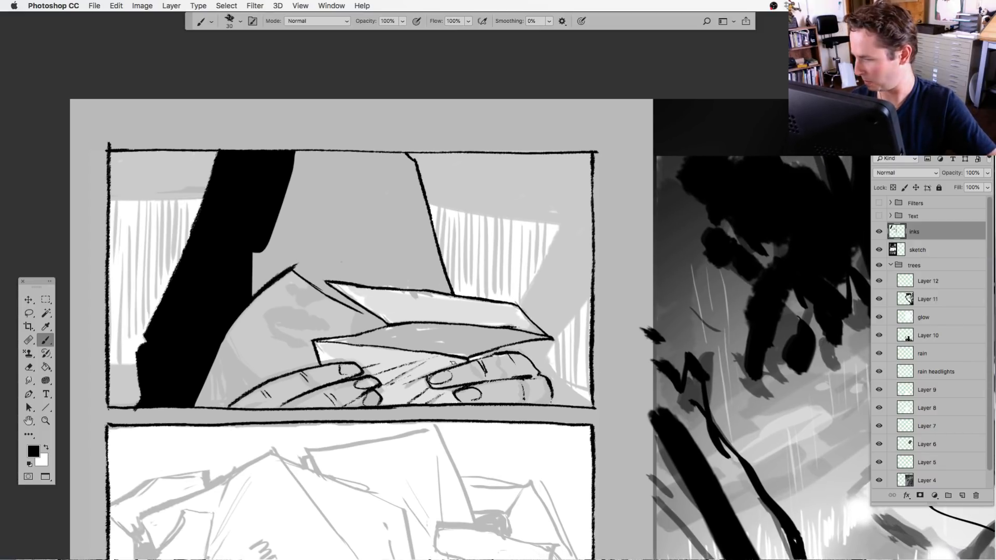
Ink the diagonal background edges to the right of the envelope, down to the panel's lower right corner.
{"action": "left_click_drag", "start_coordinate": [561, 227], "coordinate": [522, 306]}
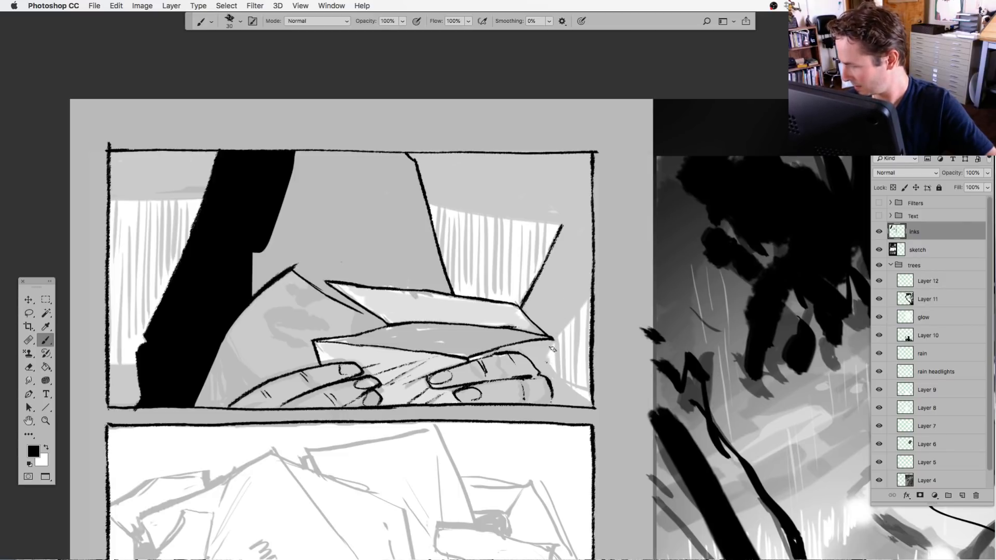
{"action": "left_click_drag", "start_coordinate": [552, 349], "coordinate": [591, 303]}
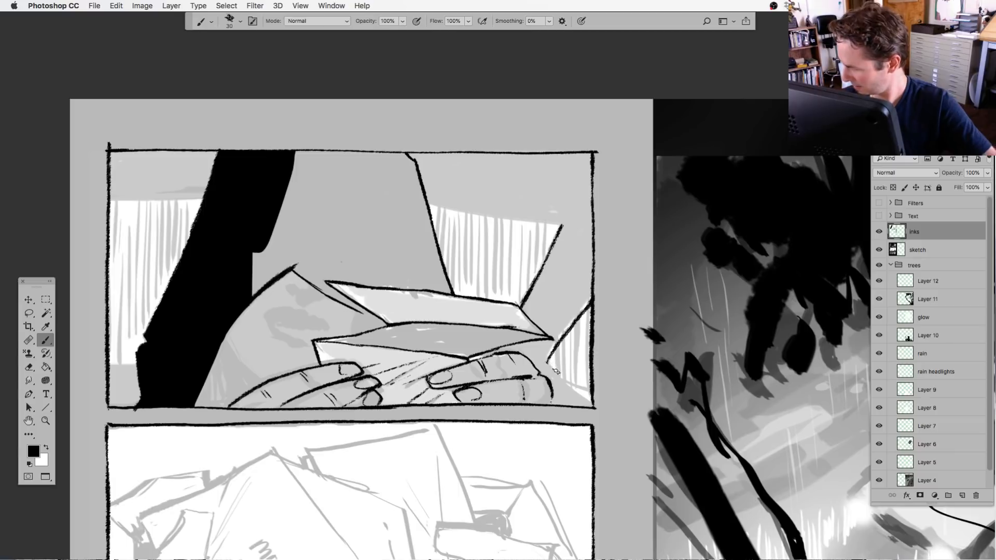
{"action": "left_click_drag", "start_coordinate": [548, 359], "coordinate": [593, 397]}
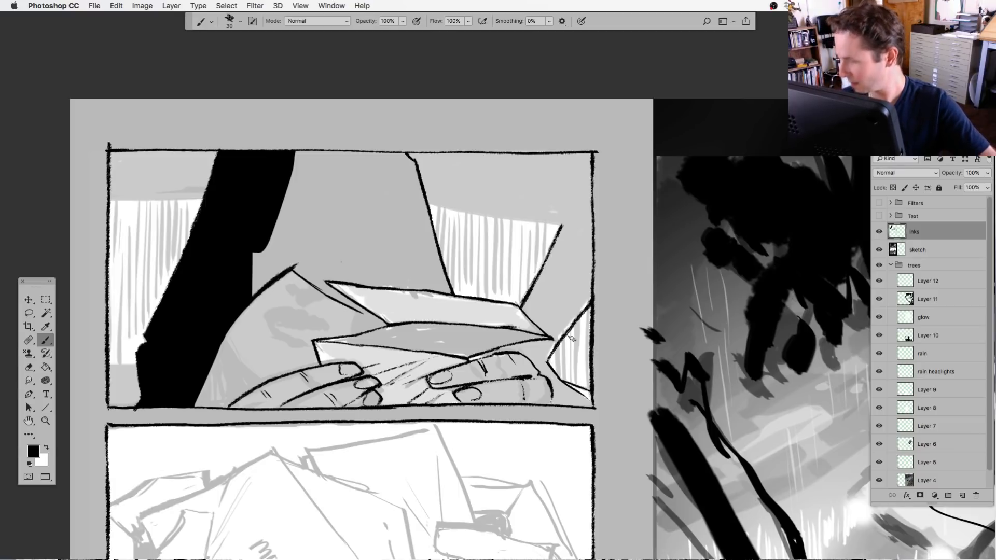
Ink the top edges of the hatched background areas on both sides of the torso and the lower edge on the left.
{"action": "scroll", "coordinate": [492, 311], "scroll_direction": "up", "scroll_amount": 3}
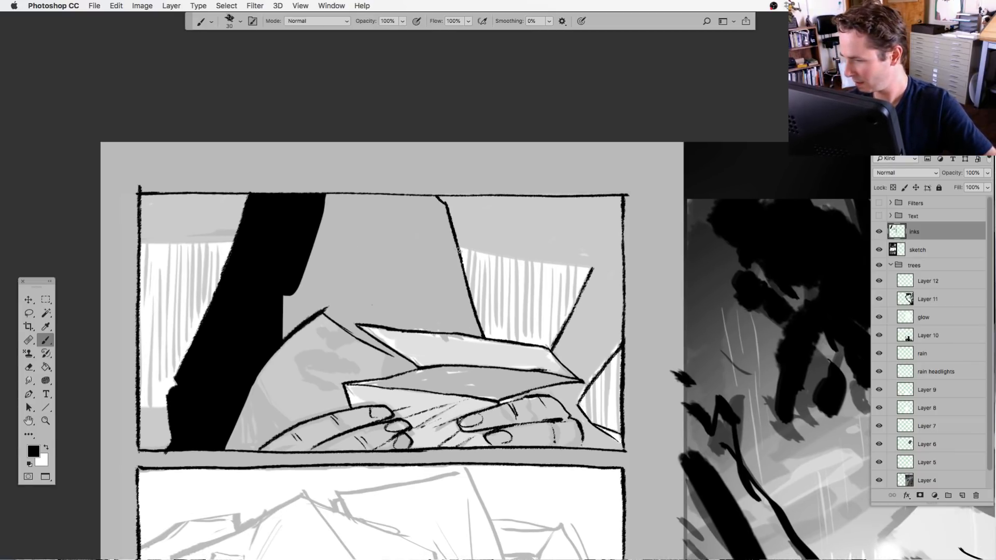
{"action": "left_click_drag", "start_coordinate": [459, 251], "coordinate": [596, 270]}
{"action": "left_click_drag", "start_coordinate": [405, 367], "coordinate": [497, 351]}
{"action": "left_click_drag", "start_coordinate": [229, 225], "coordinate": [329, 224]}
{"action": "left_click_drag", "start_coordinate": [556, 467], "coordinate": [488, 401]}
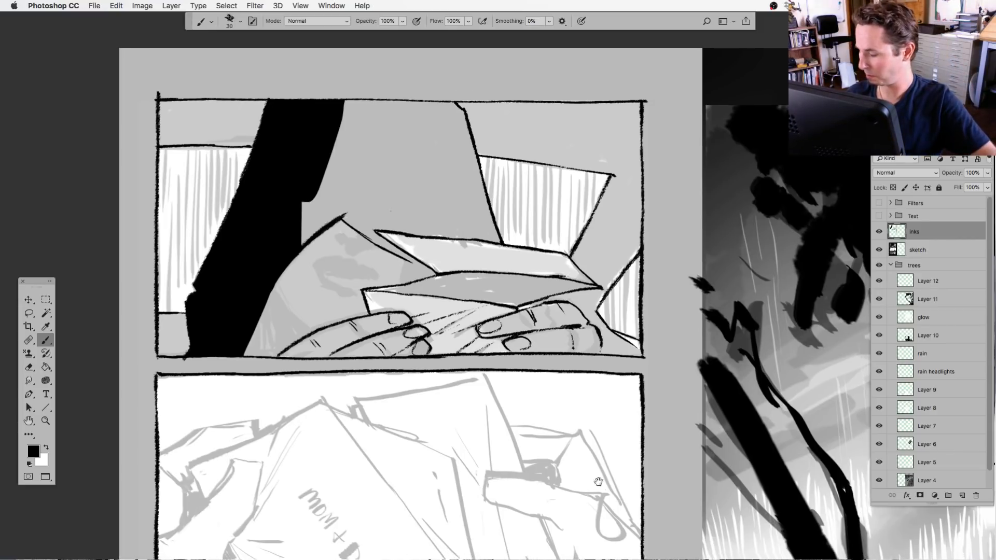
Ink the curved lower edge of the grey peaked shape above the left-side hand in the top panel.
{"action": "left_click_drag", "start_coordinate": [443, 456], "coordinate": [647, 311]}
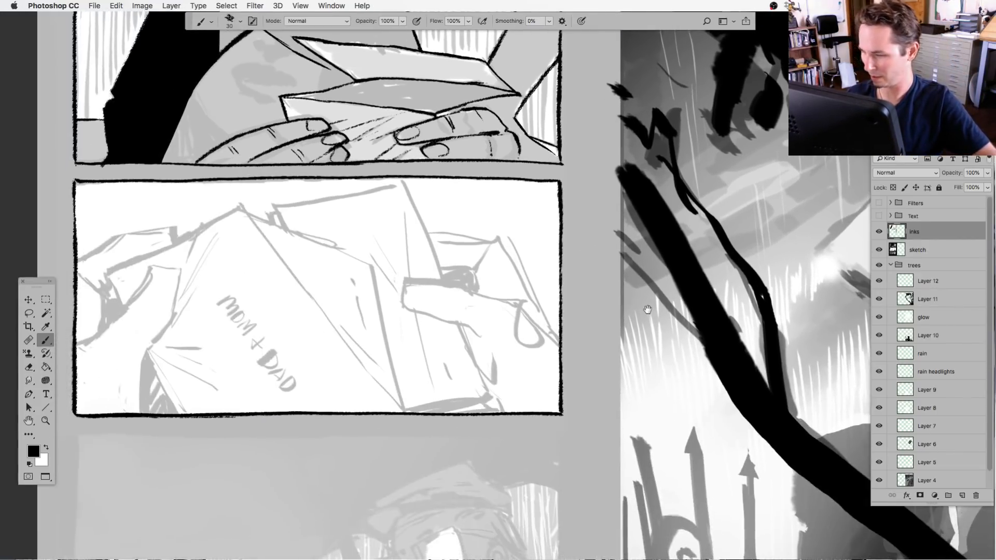
{"action": "left_click_drag", "start_coordinate": [593, 367], "coordinate": [536, 459]}
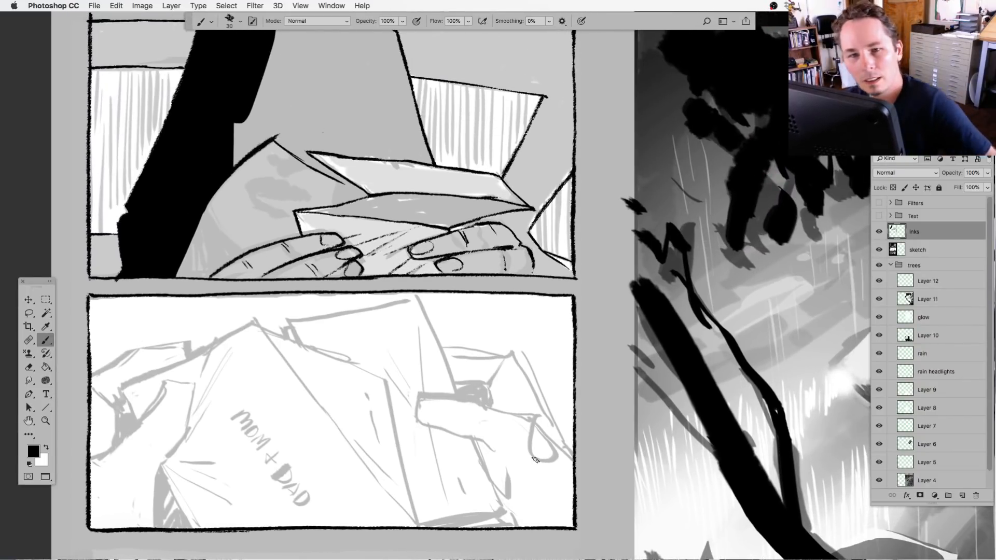
{"action": "left_click_drag", "start_coordinate": [327, 346], "coordinate": [374, 463]}
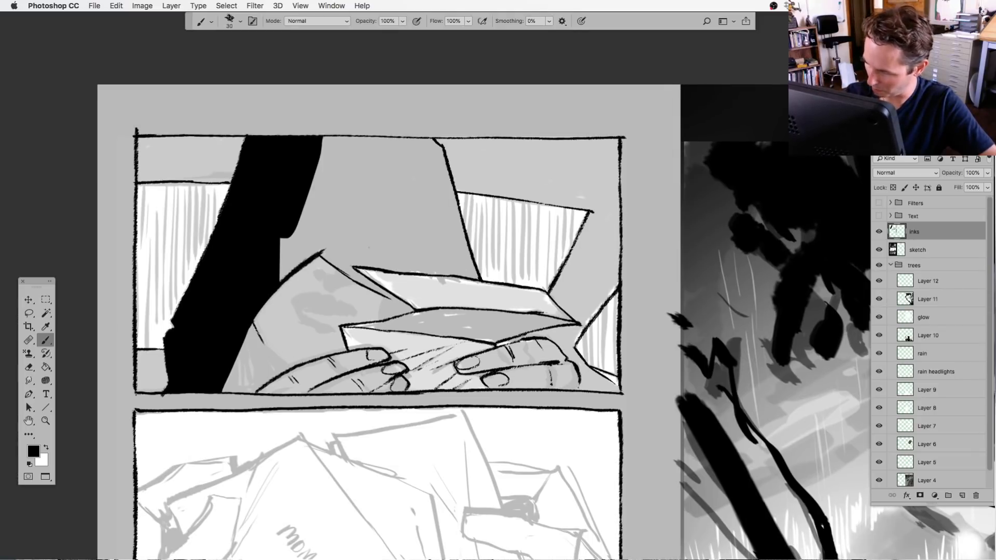
{"action": "left_click_drag", "start_coordinate": [264, 343], "coordinate": [290, 369]}
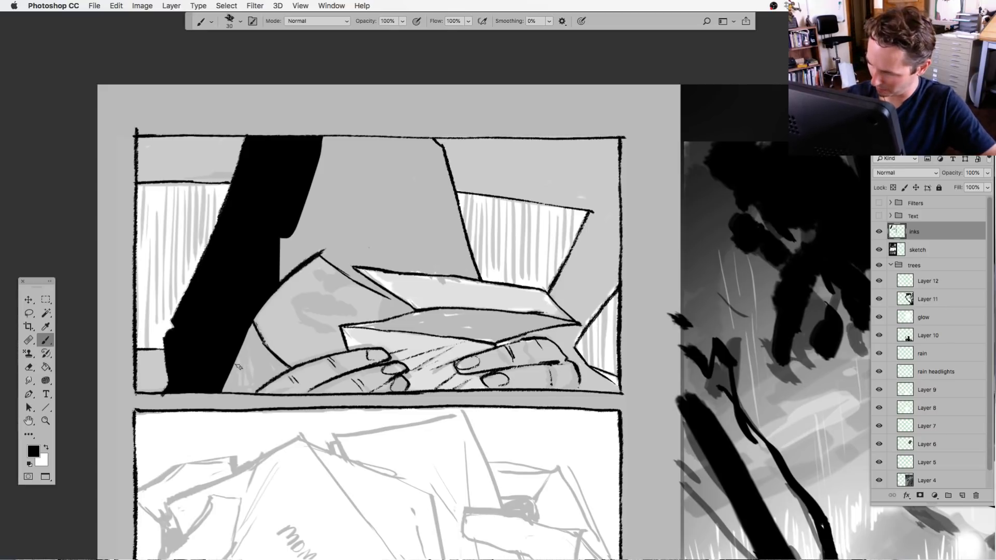
Brush black shadow strokes into the gap between the black torso fill and the left-side hand, leaving thin light streaks.
{"action": "mouse_move", "coordinate": [237, 359]}
{"action": "left_mouse_down"}
{"action": "mouse_move", "coordinate": [228, 390]}
{"action": "mouse_move", "coordinate": [242, 387]}
{"action": "left_mouse_up"}
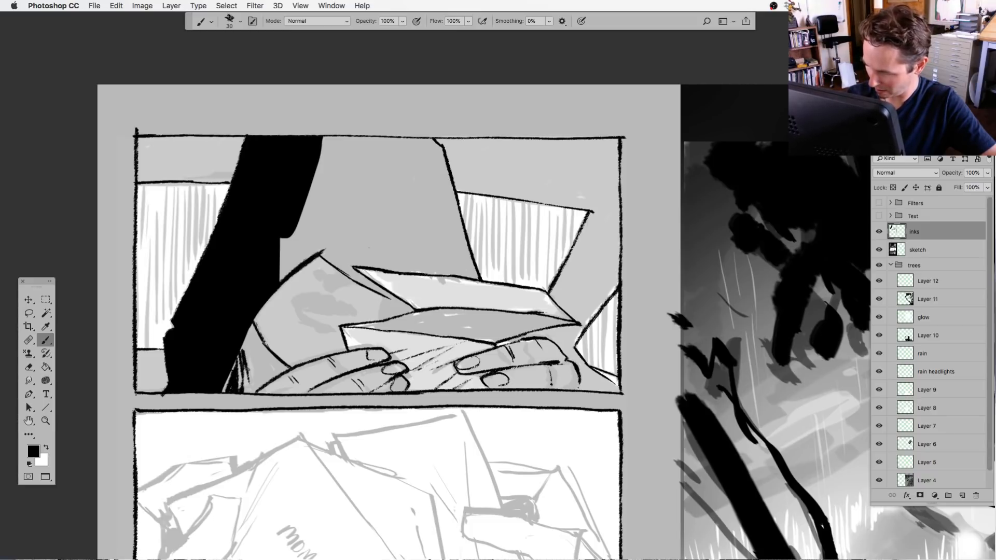
{"action": "left_click_drag", "start_coordinate": [243, 366], "coordinate": [248, 396]}
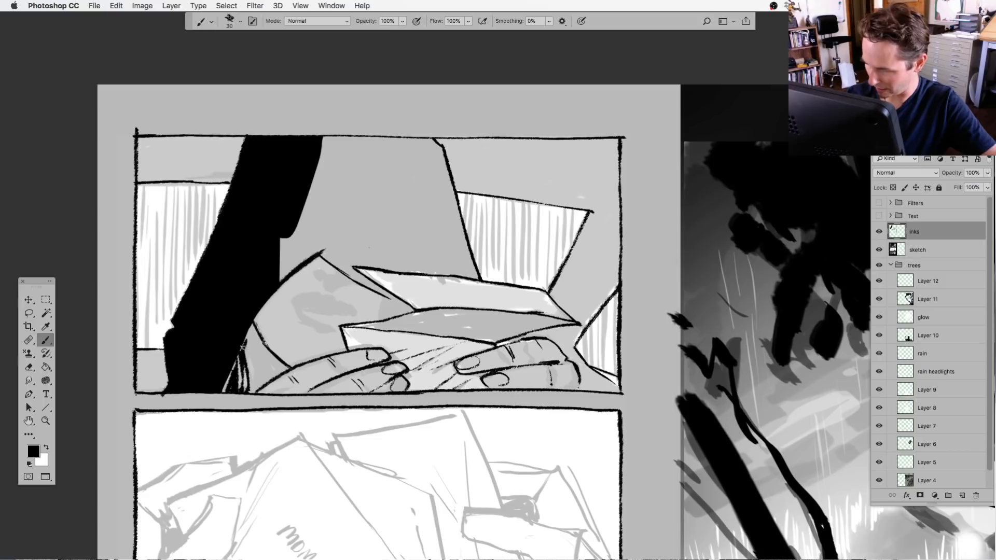
{"action": "mouse_move", "coordinate": [247, 349]}
{"action": "left_mouse_down"}
{"action": "mouse_move", "coordinate": [247, 370]}
{"action": "mouse_move", "coordinate": [251, 344]}
{"action": "left_mouse_up"}
{"action": "mouse_move", "coordinate": [251, 387]}
{"action": "left_mouse_down"}
{"action": "mouse_move", "coordinate": [267, 375]}
{"action": "mouse_move", "coordinate": [258, 384]}
{"action": "left_mouse_up"}
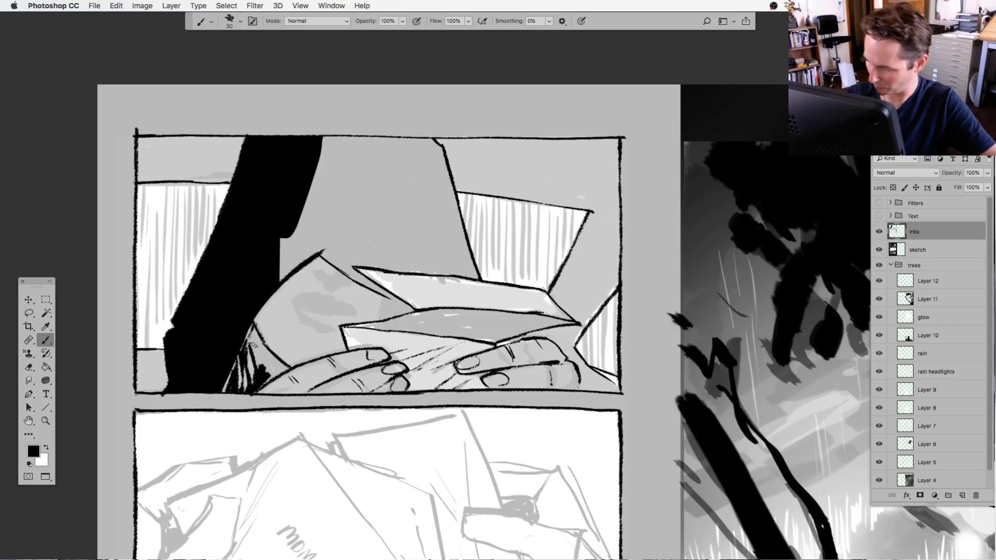
{"action": "mouse_move", "coordinate": [251, 341]}
{"action": "left_mouse_down"}
{"action": "mouse_move", "coordinate": [256, 367]}
{"action": "mouse_move", "coordinate": [248, 338]}
{"action": "mouse_move", "coordinate": [274, 371]}
{"action": "mouse_move", "coordinate": [268, 353]}
{"action": "mouse_move", "coordinate": [275, 371]}
{"action": "mouse_move", "coordinate": [257, 389]}
{"action": "left_mouse_up"}
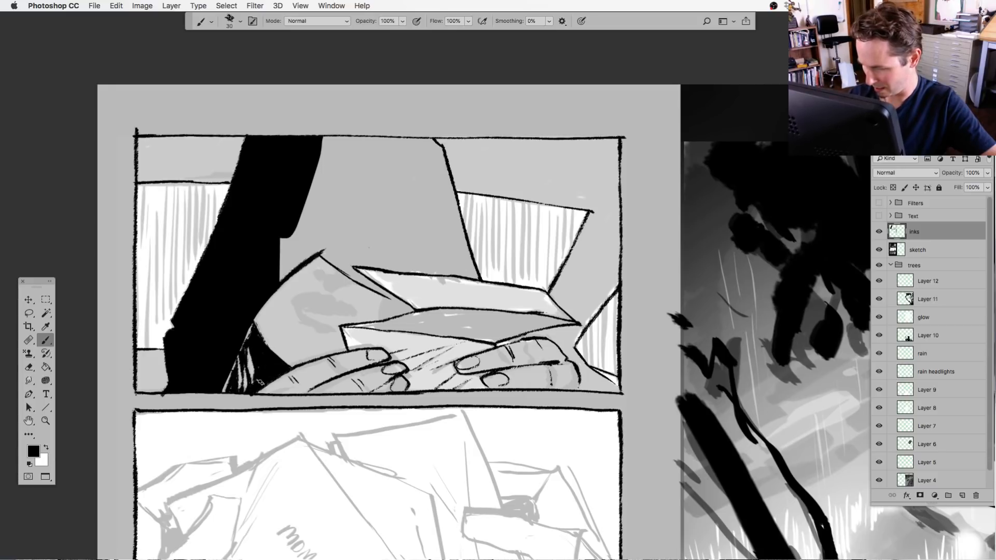
{"action": "scroll", "coordinate": [429, 469], "scroll_direction": "down", "scroll_amount": 1}
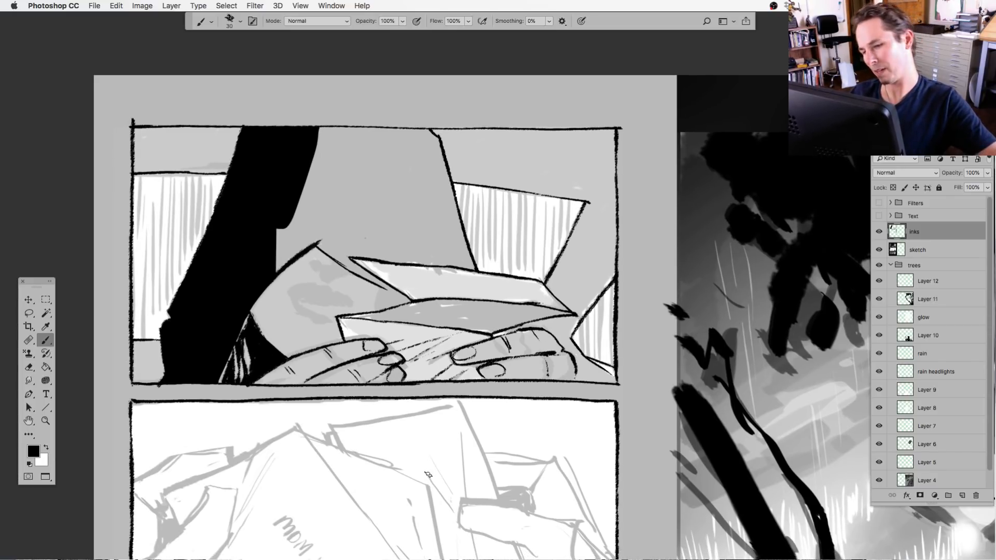
Fill the narrow gap beside the raised flap's left edge with solid black, down to the envelope's opening.
{"action": "left_click", "coordinate": [28, 313]}
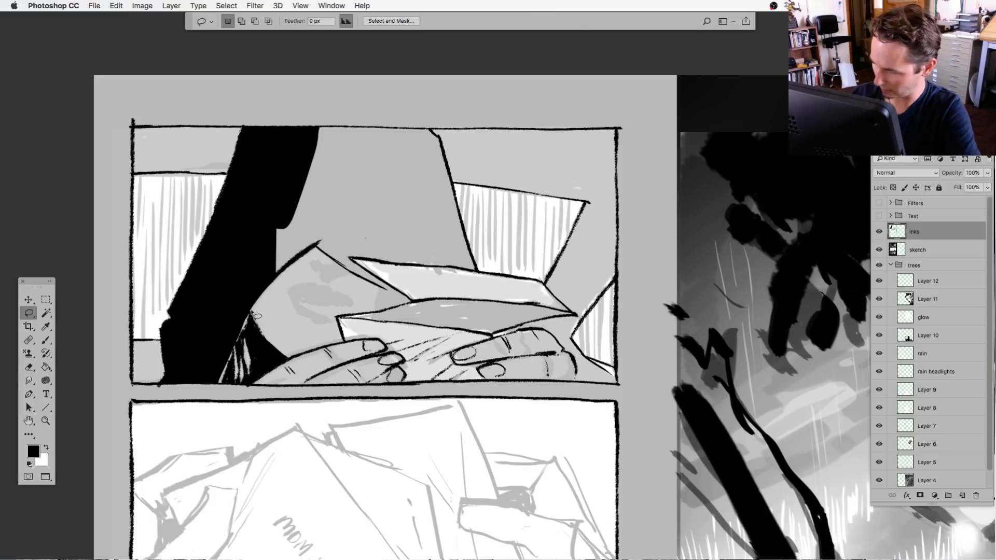
{"action": "left_click", "coordinate": [45, 339]}
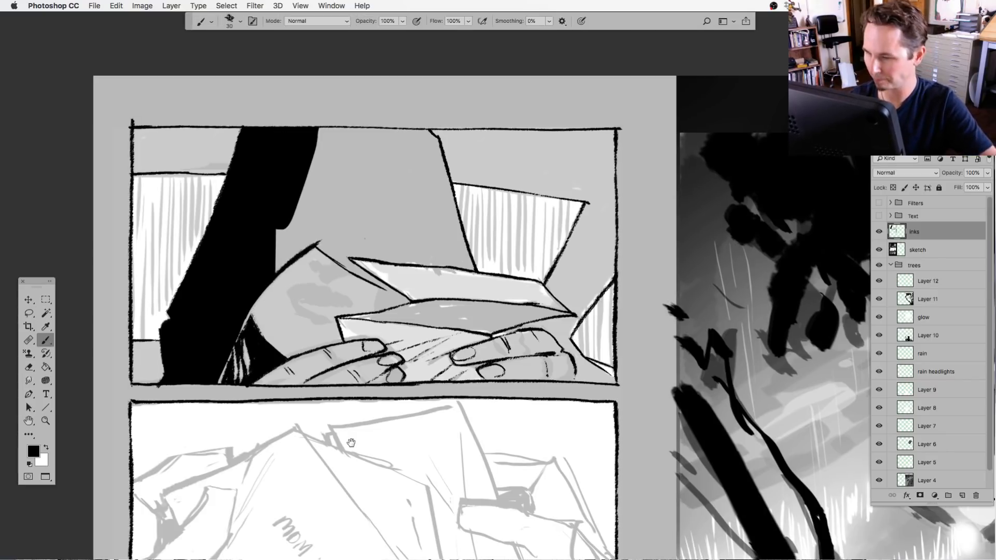
{"action": "left_click_drag", "start_coordinate": [351, 442], "coordinate": [342, 452]}
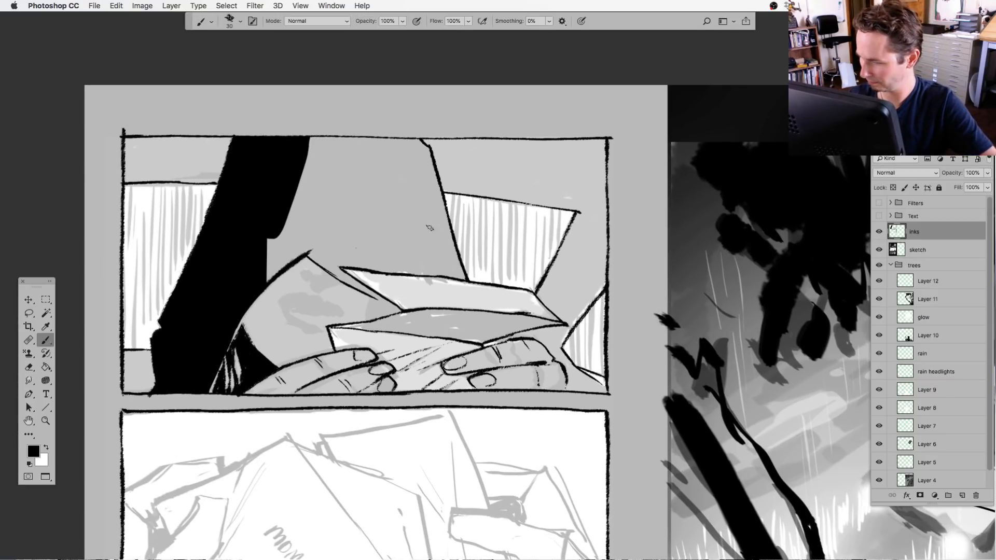
{"action": "left_click", "coordinate": [29, 313]}
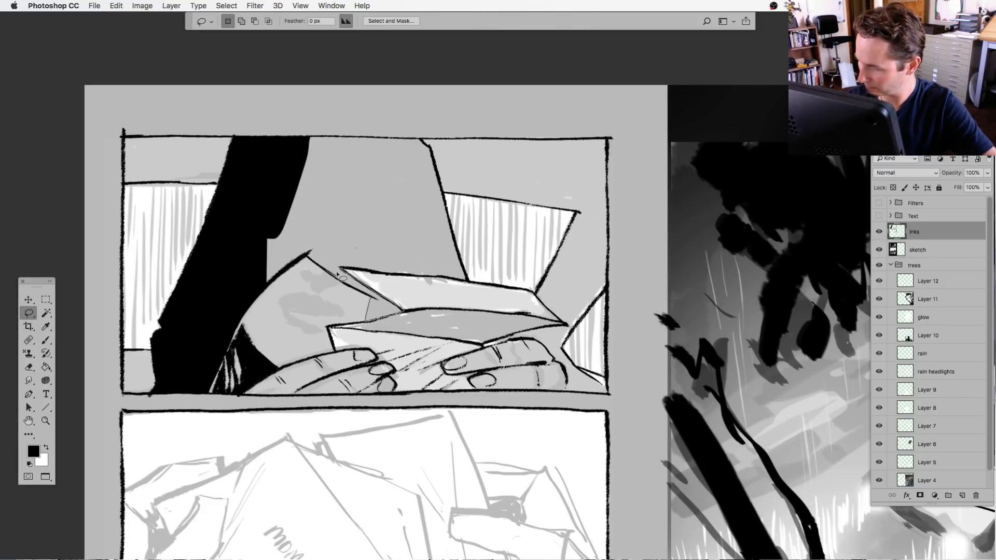
{"action": "mouse_move", "coordinate": [339, 280]}
{"action": "left_mouse_down"}
{"action": "mouse_move", "coordinate": [397, 279]}
{"action": "mouse_move", "coordinate": [405, 313]}
{"action": "left_mouse_up"}
{"action": "key", "text": "alt+BackSpace"}
{"action": "key", "text": "super+d"}
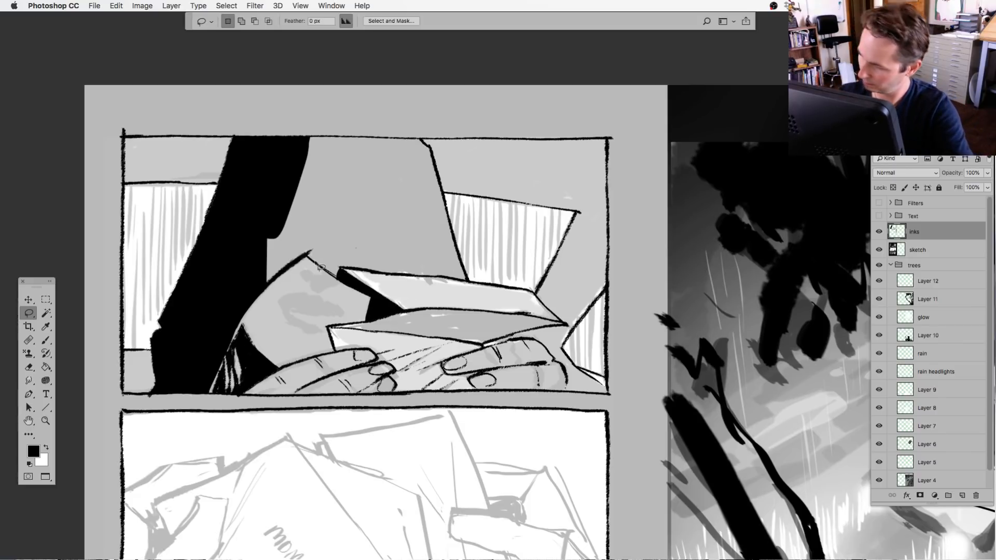
Fill the grey area directly above the peaked shape and the envelope flap with solid black, across to the figure's right-hand contour.
{"action": "mouse_move", "coordinate": [320, 266]}
{"action": "left_mouse_down"}
{"action": "mouse_move", "coordinate": [338, 283]}
{"action": "mouse_move", "coordinate": [349, 278]}
{"action": "mouse_move", "coordinate": [307, 239]}
{"action": "mouse_move", "coordinate": [313, 256]}
{"action": "mouse_move", "coordinate": [252, 284]}
{"action": "mouse_move", "coordinate": [325, 191]}
{"action": "left_mouse_up"}
{"action": "key", "text": "alt+BackSpace"}
{"action": "key", "text": "super+d"}
{"action": "key", "text": "alt+BackSpace"}
{"action": "key", "text": "super+d"}
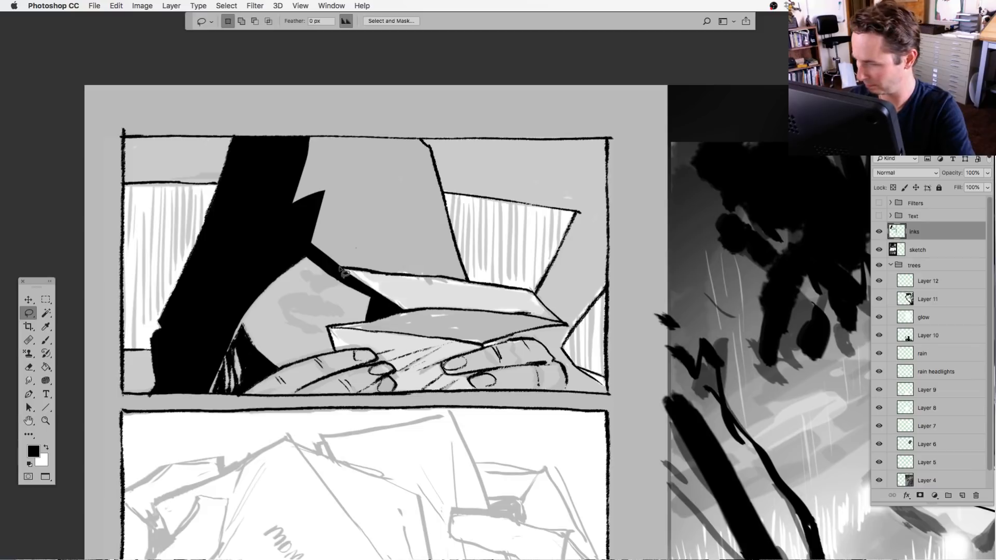
{"action": "mouse_move", "coordinate": [335, 266]}
{"action": "left_mouse_down"}
{"action": "mouse_move", "coordinate": [464, 280]}
{"action": "mouse_move", "coordinate": [461, 268]}
{"action": "mouse_move", "coordinate": [306, 217]}
{"action": "mouse_move", "coordinate": [301, 226]}
{"action": "left_mouse_up"}
{"action": "key", "text": "alt+BackSpace"}
{"action": "key", "text": "super+d"}
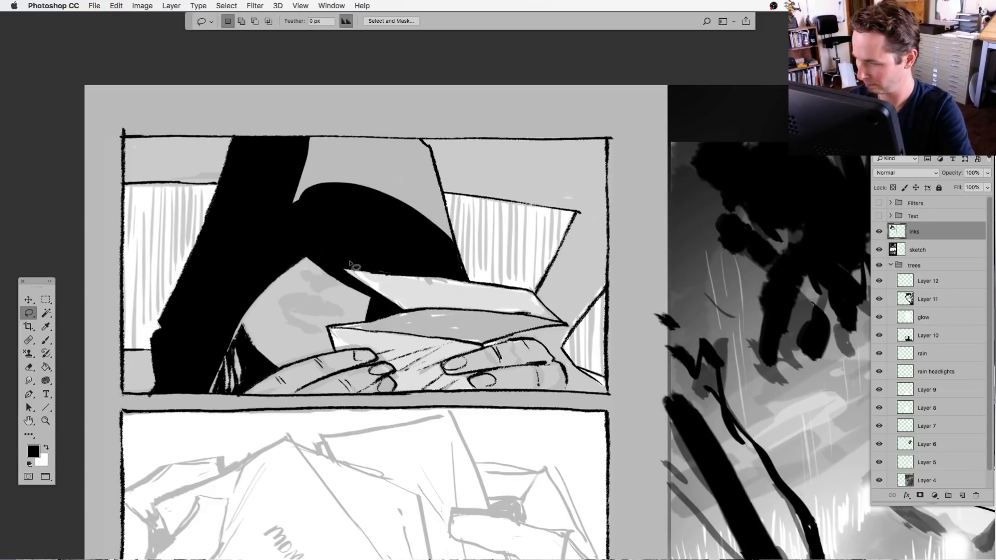
{"action": "left_click_drag", "start_coordinate": [334, 265], "coordinate": [316, 310]}
{"action": "key", "text": "b"}
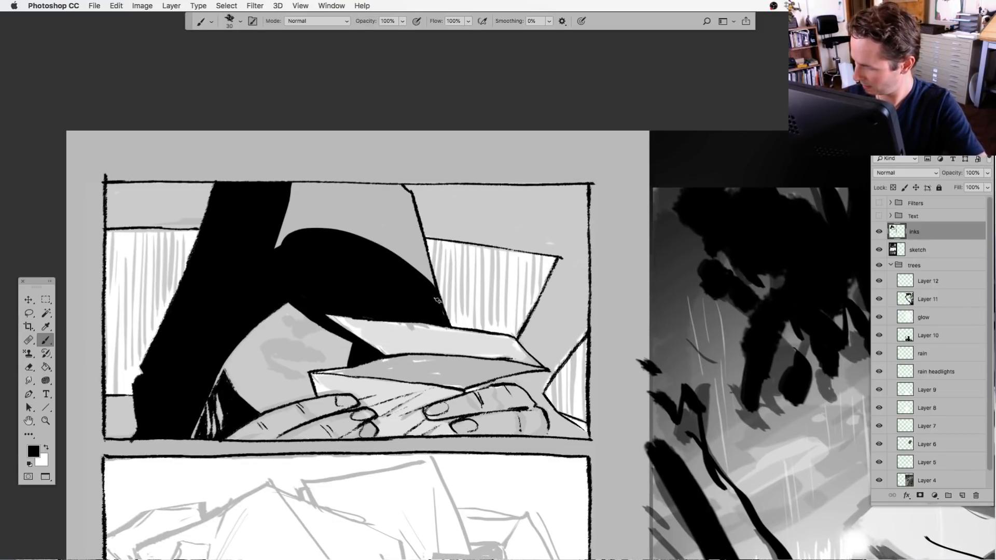
Touch up the figure's right-hand contour and fill its remaining upper grey area with black up to the panel border.
{"action": "mouse_move", "coordinate": [436, 290]}
{"action": "left_mouse_down"}
{"action": "mouse_move", "coordinate": [410, 199]}
{"action": "mouse_move", "coordinate": [427, 264]}
{"action": "mouse_move", "coordinate": [478, 312]}
{"action": "left_mouse_up"}
{"action": "key", "text": "l"}
{"action": "mouse_move", "coordinate": [361, 233]}
{"action": "left_mouse_down"}
{"action": "mouse_move", "coordinate": [306, 289]}
{"action": "mouse_move", "coordinate": [422, 314]}
{"action": "mouse_move", "coordinate": [498, 346]}
{"action": "mouse_move", "coordinate": [469, 232]}
{"action": "left_mouse_up"}
{"action": "key", "text": "alt+BackSpace"}
{"action": "key", "text": "super+d"}
{"action": "mouse_move", "coordinate": [358, 230]}
{"action": "left_mouse_down"}
{"action": "mouse_move", "coordinate": [472, 232]}
{"action": "mouse_move", "coordinate": [461, 230]}
{"action": "left_mouse_up"}
{"action": "key", "text": "alt+BackSpace"}
{"action": "key", "text": "super+d"}
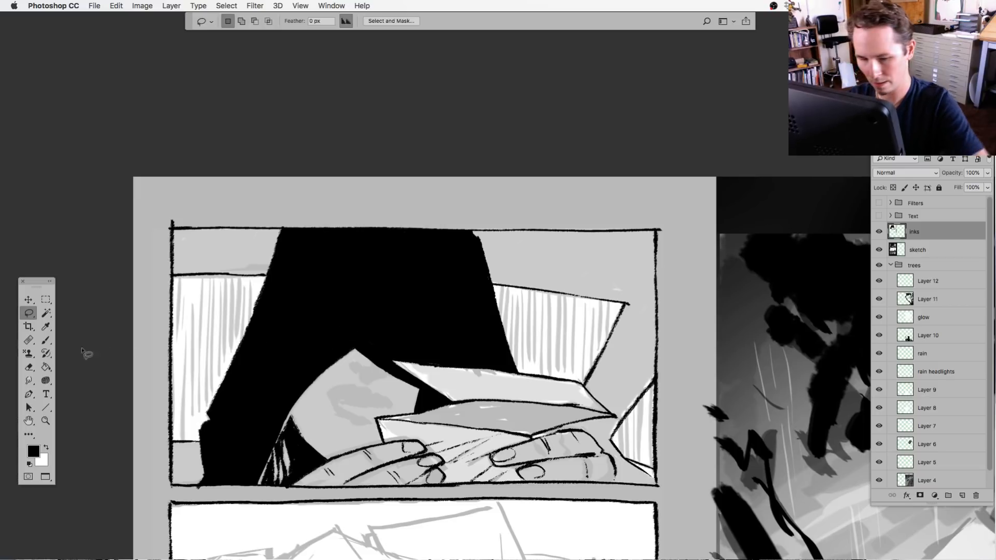
{"action": "key", "text": "b"}
{"action": "left_click_drag", "start_coordinate": [448, 473], "coordinate": [398, 418]}
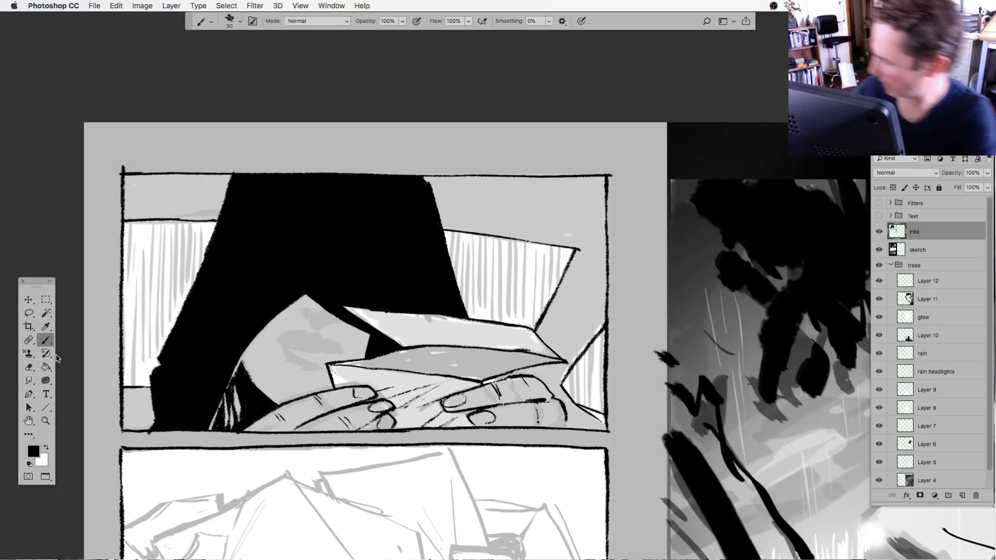
{"action": "left_click_drag", "start_coordinate": [477, 513], "coordinate": [457, 419]}
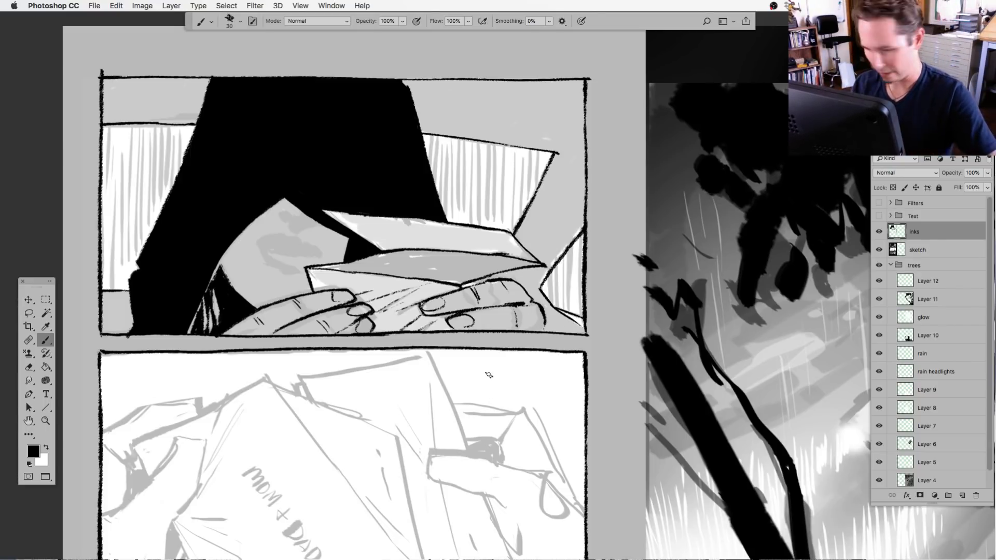
{"action": "left_click_drag", "start_coordinate": [255, 366], "coordinate": [266, 372]}
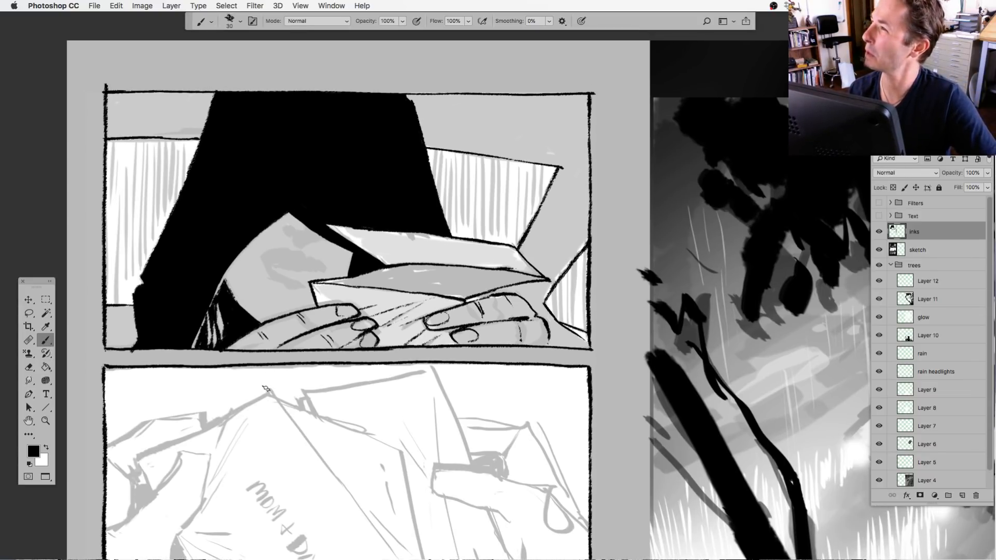
{"action": "left_click_drag", "start_coordinate": [475, 390], "coordinate": [465, 393]}
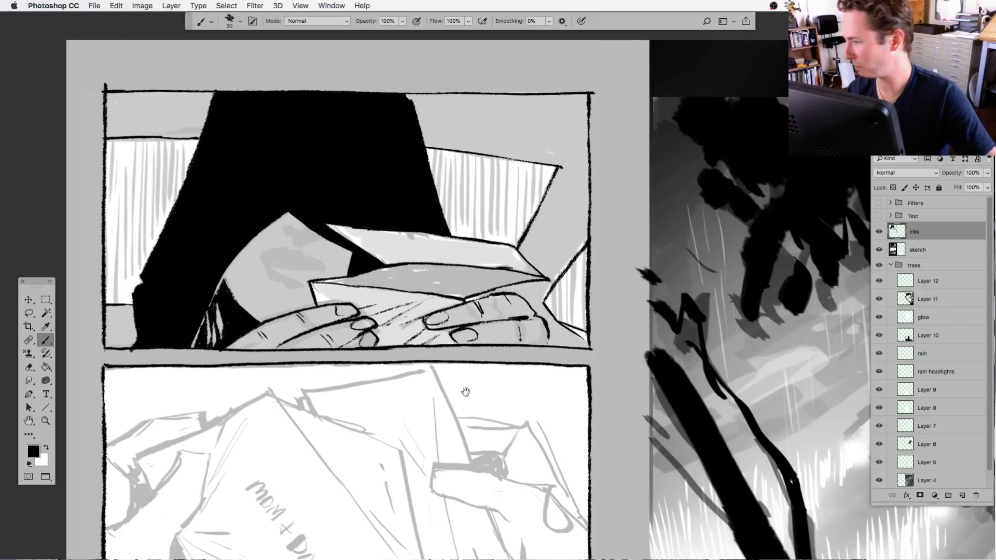
Isolate the sketch layer for a check, restore the other layers, and set the sketch layer's opacity to 38%.
{"action": "left_click", "coordinate": [877, 252], "text": "alt"}
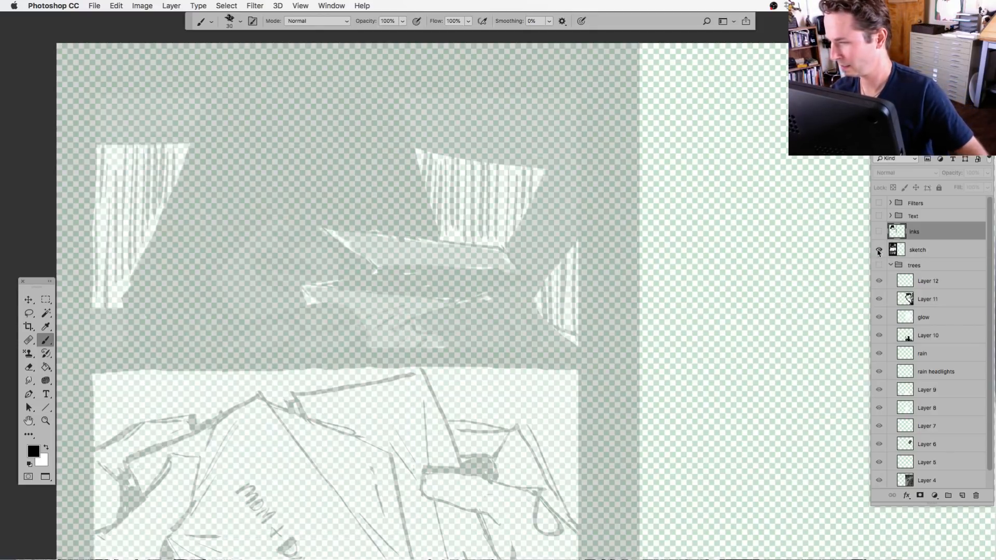
{"action": "left_click", "coordinate": [877, 252], "text": "alt"}
{"action": "left_click_drag", "start_coordinate": [890, 251], "coordinate": [906, 233]}
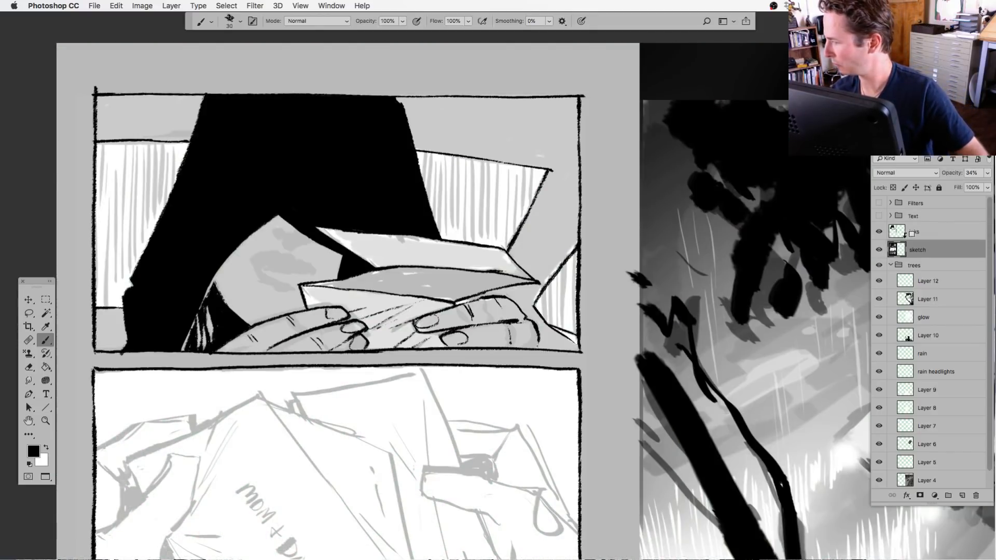
{"action": "left_click", "coordinate": [988, 173]}
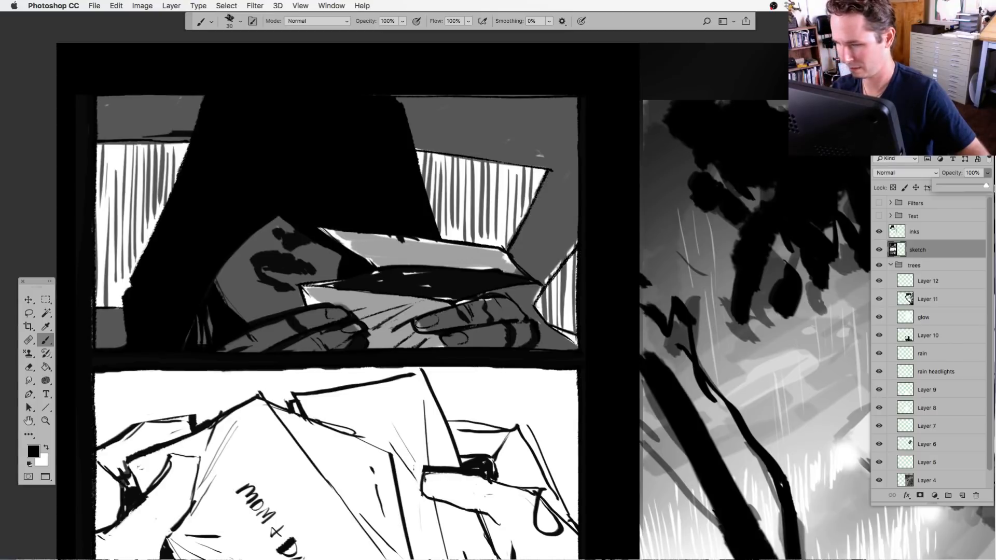
{"action": "mouse_move", "coordinate": [950, 191]}
{"action": "left_mouse_down"}
{"action": "mouse_move", "coordinate": [991, 187]}
{"action": "mouse_move", "coordinate": [944, 193]}
{"action": "mouse_move", "coordinate": [962, 190]}
{"action": "left_mouse_up"}
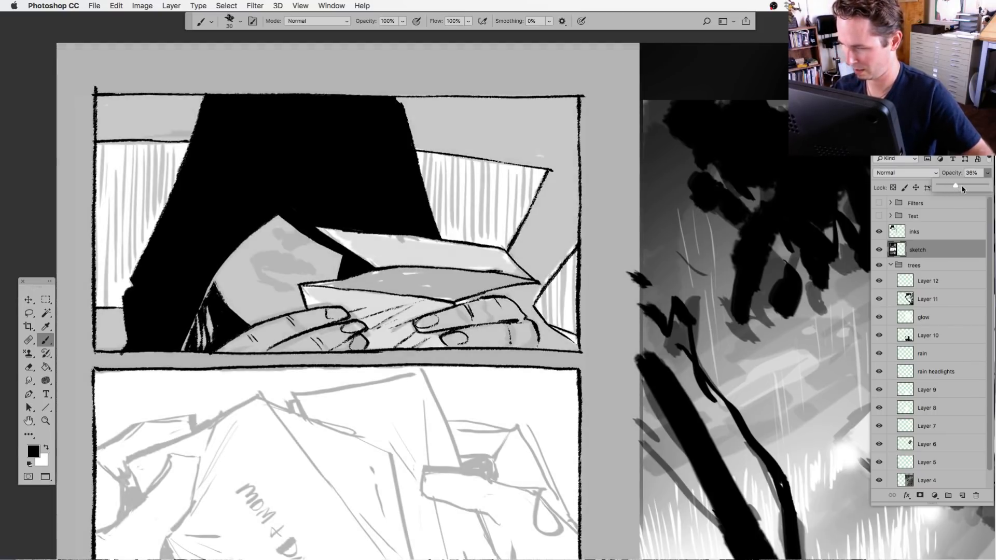
{"action": "left_click", "coordinate": [46, 339], "text": "alt"}
{"action": "left_click_drag", "start_coordinate": [306, 402], "coordinate": [375, 401]}
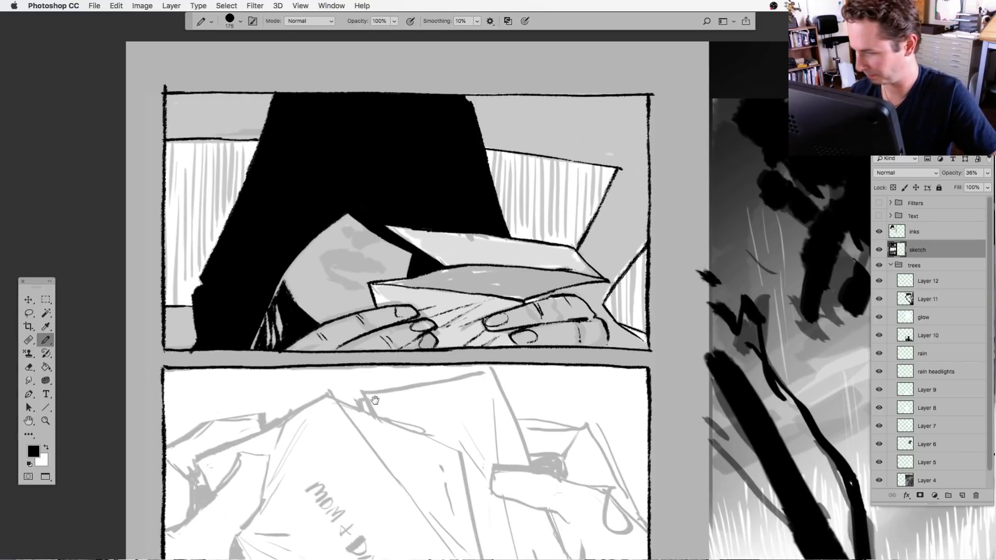
{"action": "right_click", "coordinate": [45, 339]}
{"action": "left_click", "coordinate": [82, 335]}
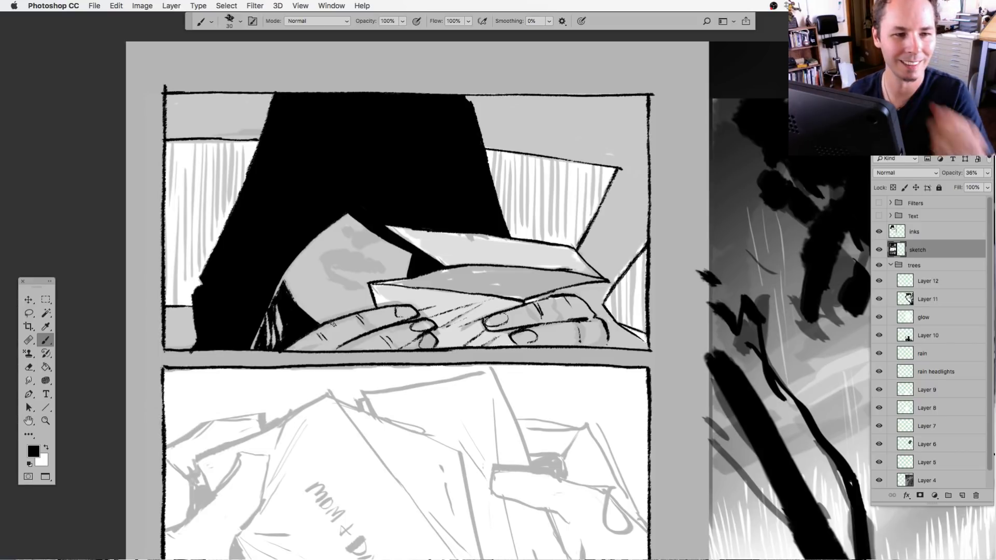
Make the inks layer active and brush the envelope's open interior black between its upper and lower edges.
{"action": "scroll", "coordinate": [358, 311], "scroll_direction": "right", "scroll_amount": 5}
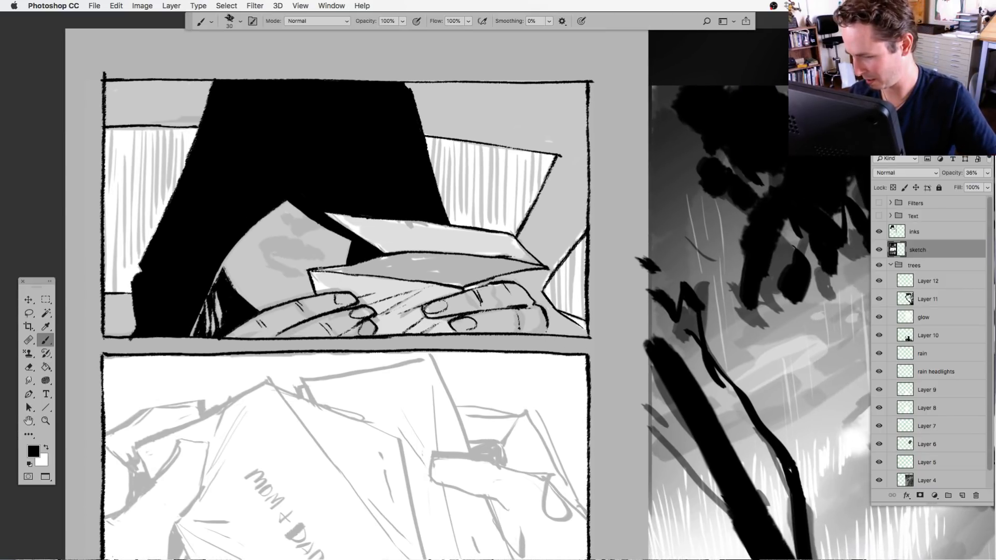
{"action": "key", "text": "alt+bracketright"}
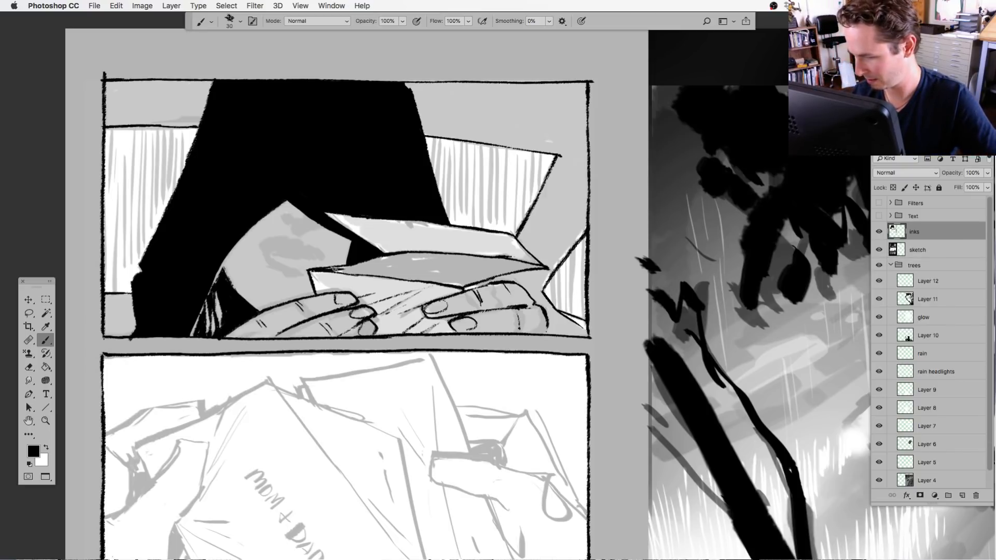
{"action": "mouse_move", "coordinate": [339, 270]}
{"action": "left_mouse_down"}
{"action": "mouse_move", "coordinate": [460, 254]}
{"action": "mouse_move", "coordinate": [441, 283]}
{"action": "mouse_move", "coordinate": [478, 278]}
{"action": "mouse_move", "coordinate": [443, 275]}
{"action": "mouse_move", "coordinate": [506, 260]}
{"action": "left_mouse_up"}
{"action": "mouse_move", "coordinate": [443, 263]}
{"action": "left_mouse_down"}
{"action": "mouse_move", "coordinate": [529, 265]}
{"action": "mouse_move", "coordinate": [472, 277]}
{"action": "mouse_move", "coordinate": [524, 263]}
{"action": "mouse_move", "coordinate": [482, 268]}
{"action": "left_mouse_up"}
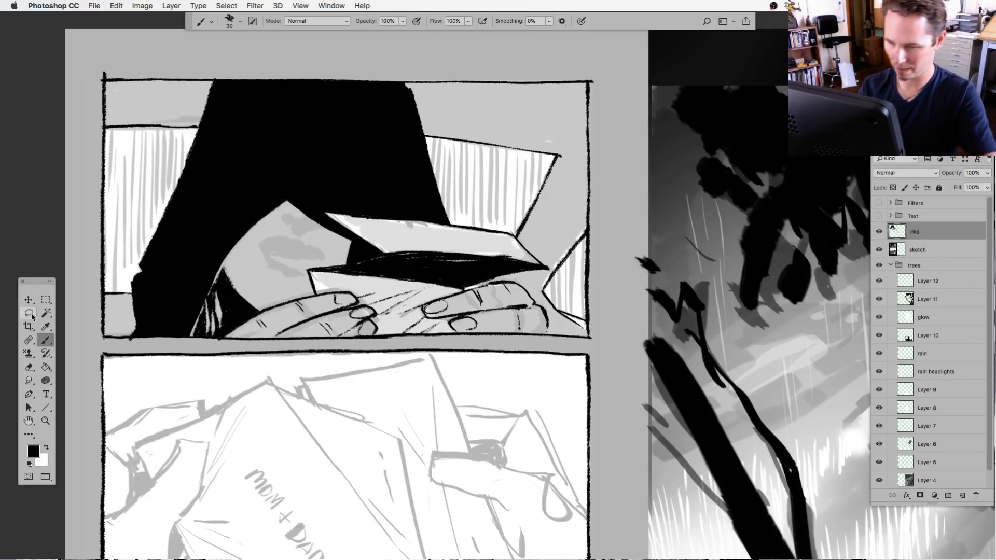
{"action": "key", "text": "l"}
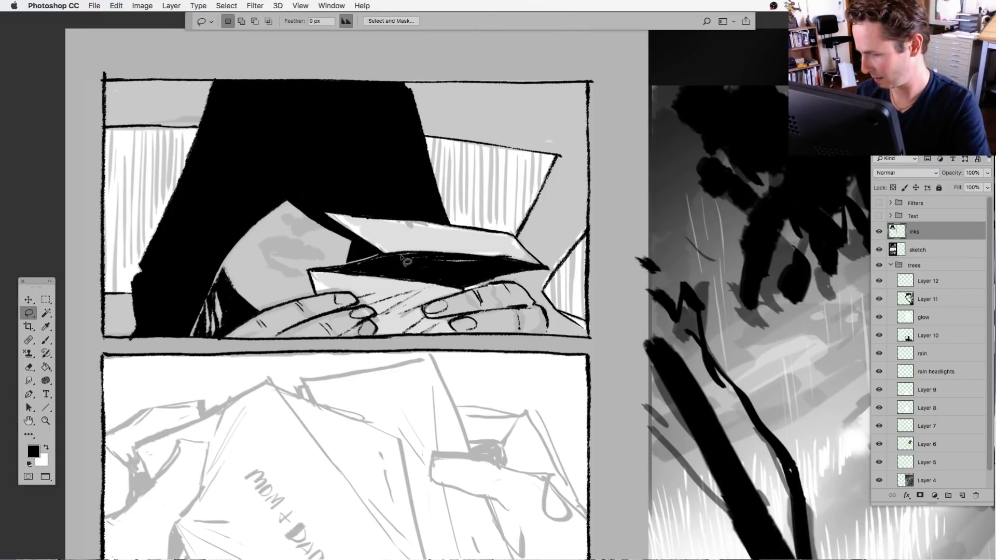
{"action": "left_click", "coordinate": [46, 340]}
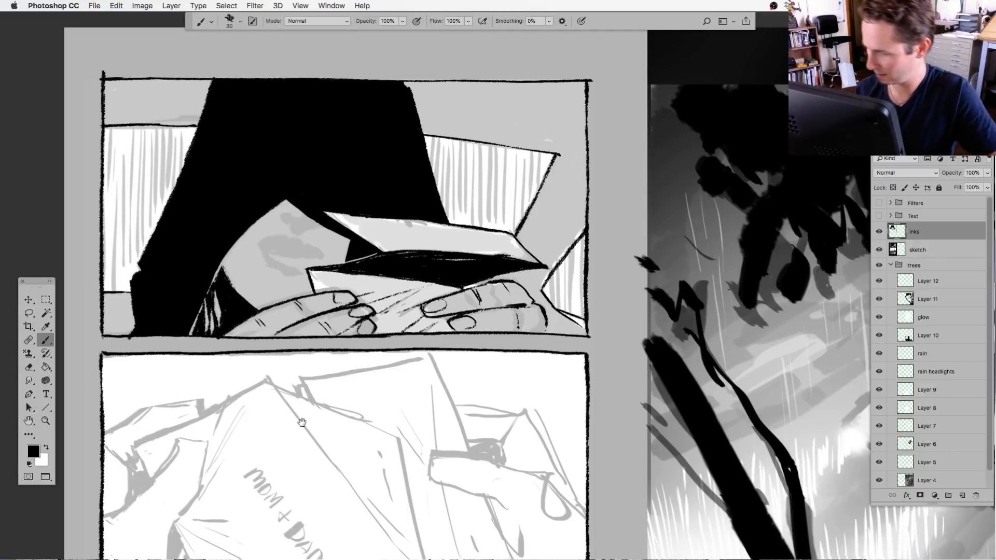
Brush short black shadow marks on the envelope between the hands, undoing and redoing strokes, and darken the right-hand hand's outer edge.
{"action": "left_click_drag", "start_coordinate": [308, 424], "coordinate": [252, 390]}
{"action": "left_click_drag", "start_coordinate": [337, 286], "coordinate": [354, 277]}
{"action": "left_click_drag", "start_coordinate": [370, 365], "coordinate": [341, 396]}
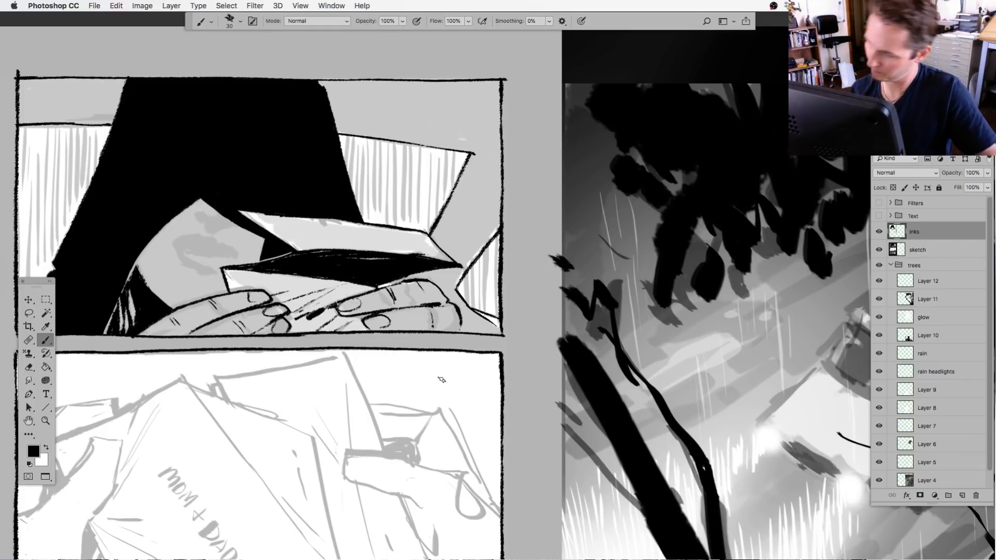
{"action": "key", "text": "super+z"}
{"action": "key", "text": "super+z"}
{"action": "left_click_drag", "start_coordinate": [313, 320], "coordinate": [322, 311]}
{"action": "left_click_drag", "start_coordinate": [352, 385], "coordinate": [344, 387]}
{"action": "left_click_drag", "start_coordinate": [454, 325], "coordinate": [450, 327]}
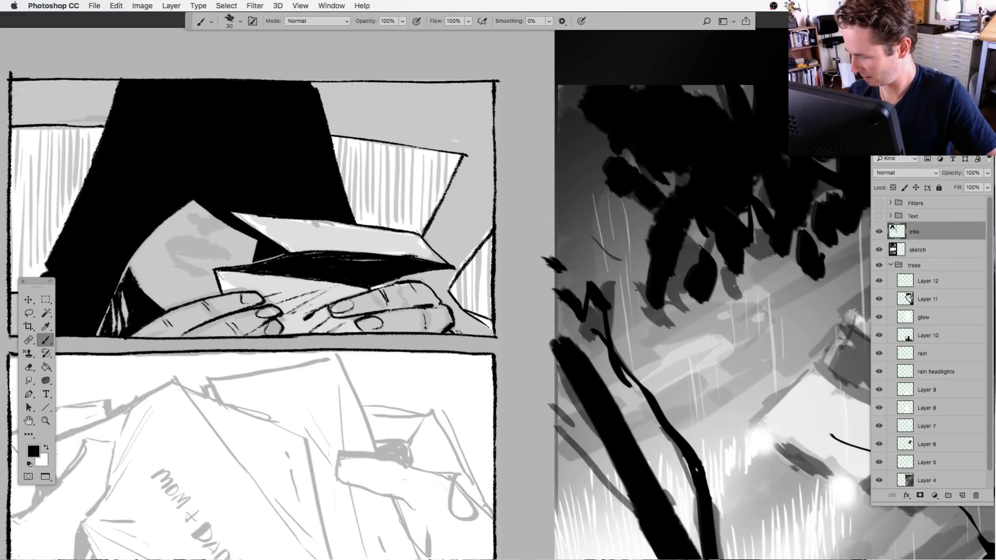
Ink the lips with their lower shadow and the nostril on the partly visible face above the left-side hand.
{"action": "left_click_drag", "start_coordinate": [427, 403], "coordinate": [472, 388]}
{"action": "mouse_move", "coordinate": [406, 371]}
{"action": "left_mouse_down"}
{"action": "mouse_move", "coordinate": [510, 390]}
{"action": "mouse_move", "coordinate": [527, 405]}
{"action": "left_mouse_up"}
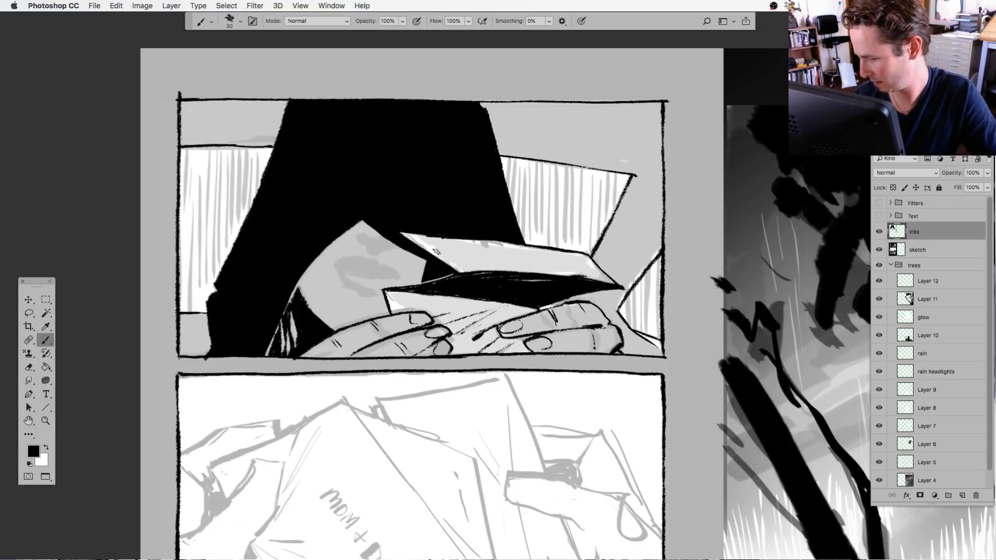
{"action": "left_click_drag", "start_coordinate": [371, 261], "coordinate": [338, 265]}
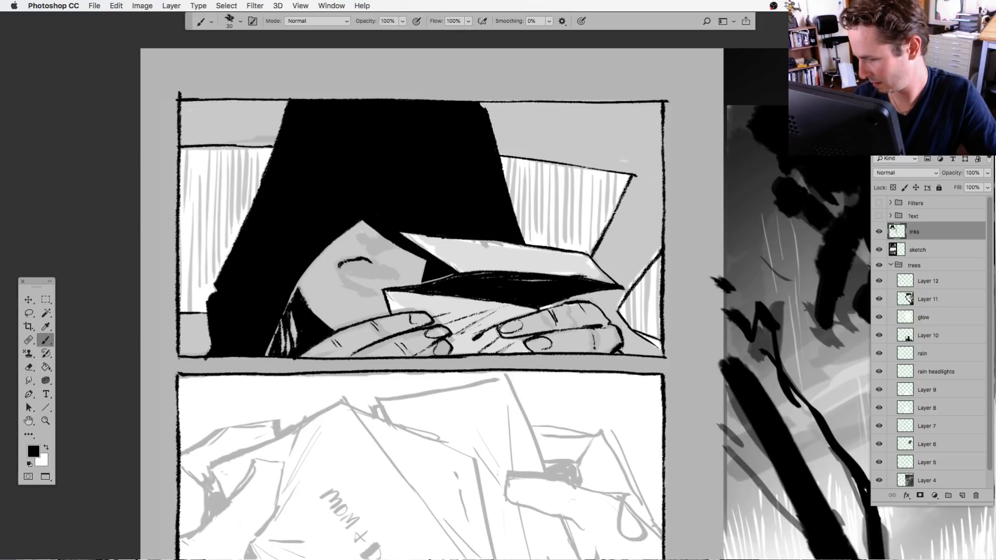
{"action": "mouse_move", "coordinate": [398, 276]}
{"action": "left_mouse_down"}
{"action": "mouse_move", "coordinate": [353, 273]}
{"action": "mouse_move", "coordinate": [355, 263]}
{"action": "mouse_move", "coordinate": [402, 271]}
{"action": "mouse_move", "coordinate": [347, 286]}
{"action": "left_mouse_up"}
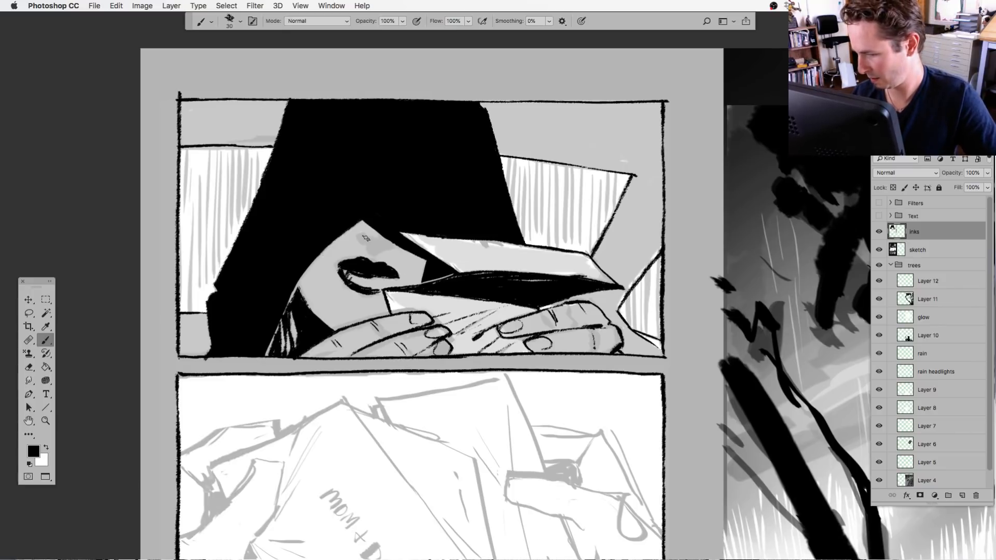
{"action": "mouse_move", "coordinate": [366, 236]}
{"action": "left_mouse_down"}
{"action": "mouse_move", "coordinate": [384, 241]}
{"action": "mouse_move", "coordinate": [373, 253]}
{"action": "mouse_move", "coordinate": [397, 246]}
{"action": "left_mouse_up"}
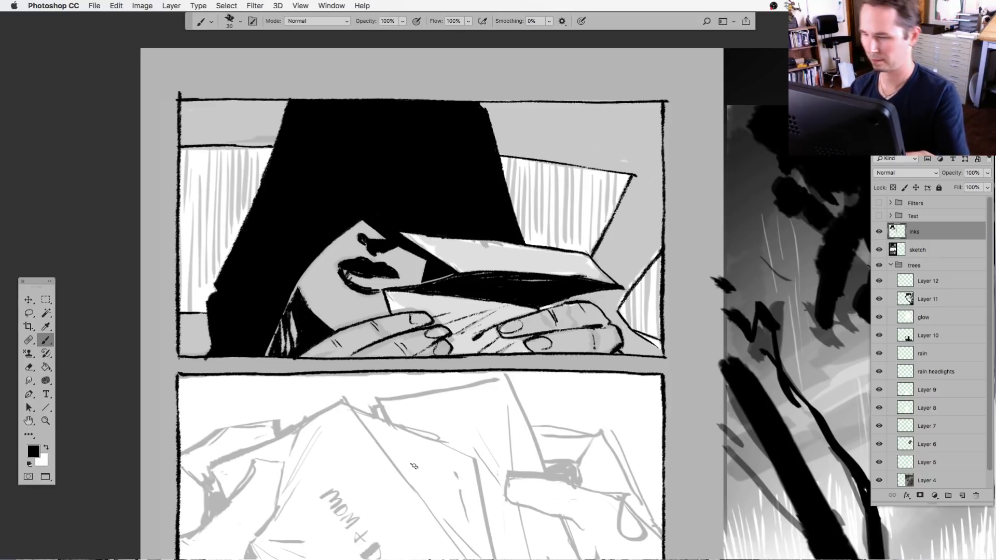
{"action": "key", "text": "super+minus"}
{"action": "key", "text": "super+minus"}
{"action": "key", "text": "super+plus"}
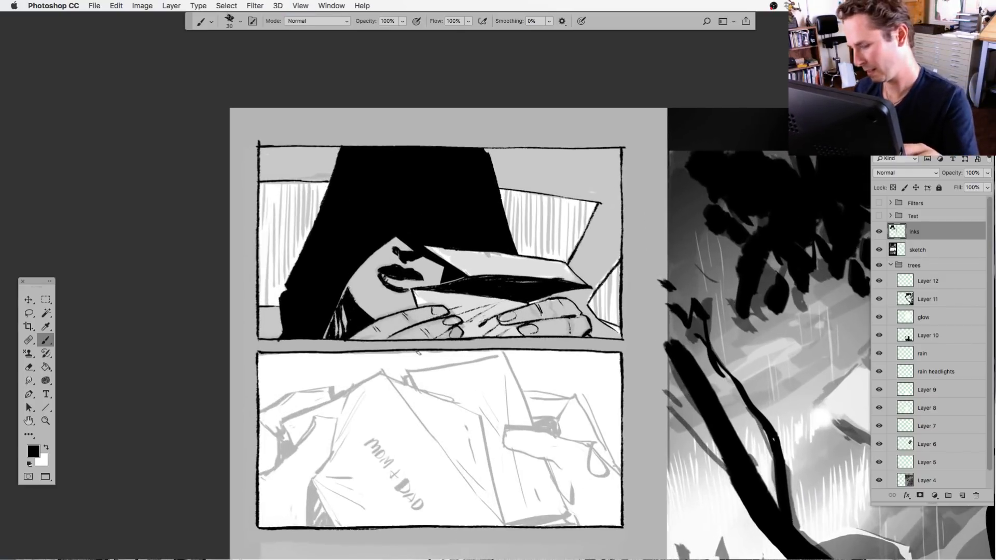
{"action": "key", "text": "super+plus"}
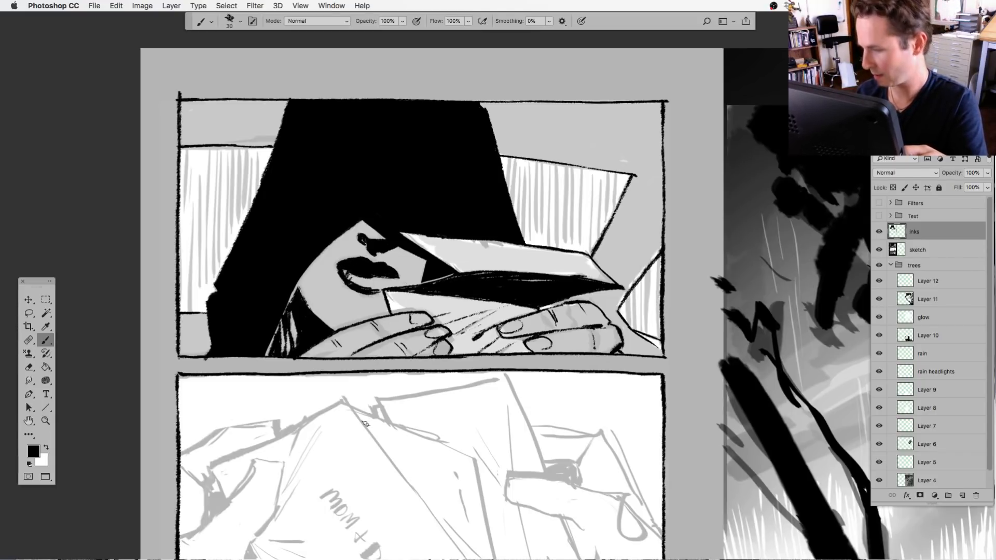
{"action": "key", "text": "super+minus"}
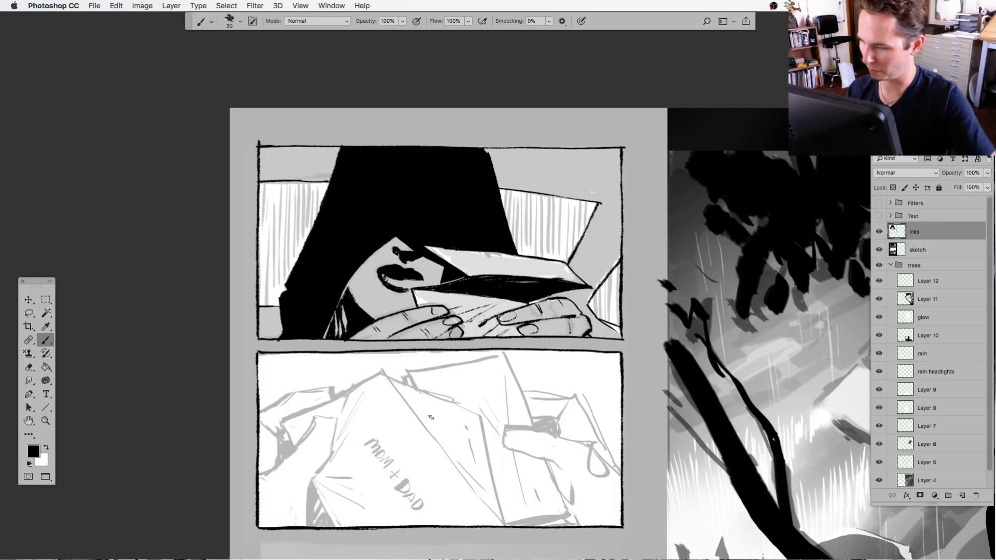
{"action": "key", "text": "super+equal"}
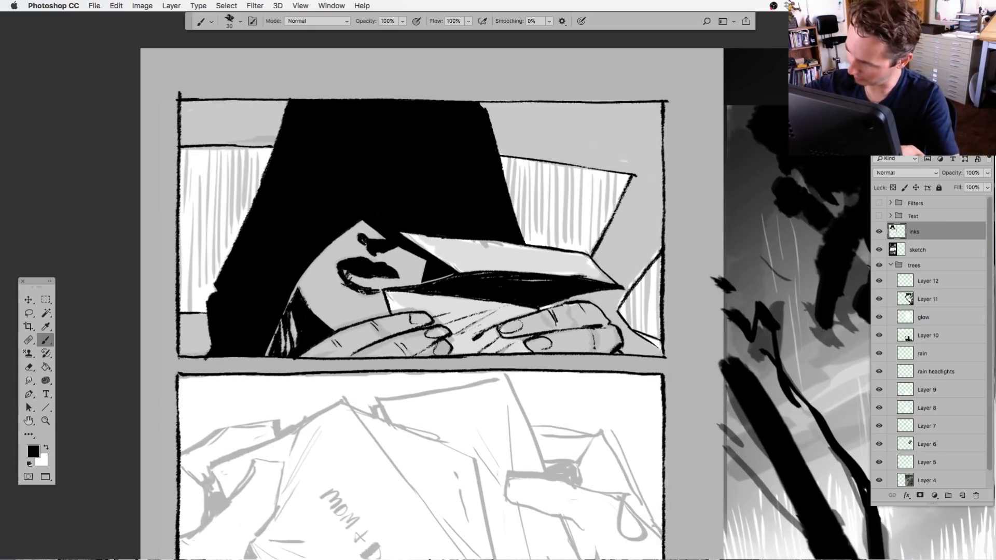
{"action": "key", "text": "l"}
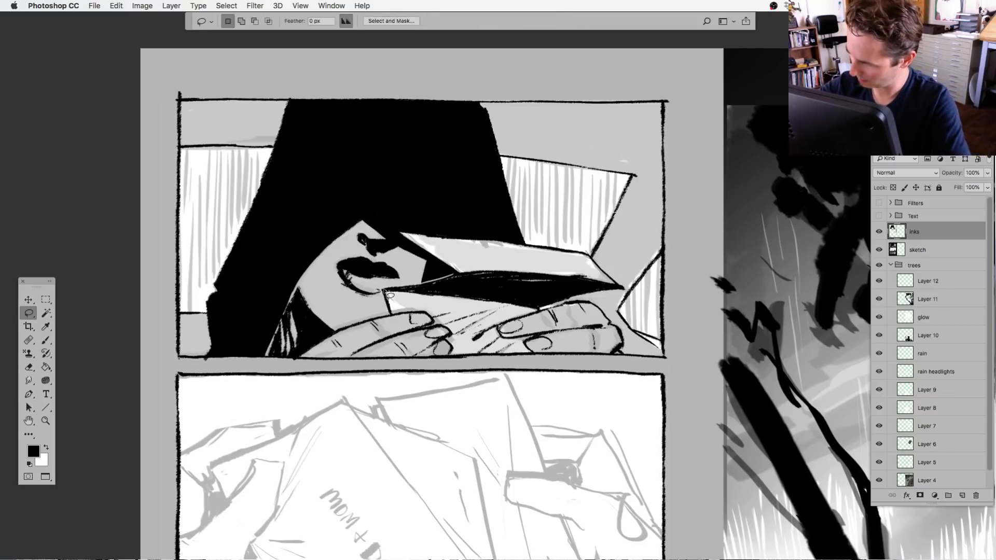
Brush the outline of the left-side hand's thumb in the second panel, with its nail and short knuckle creases.
{"action": "left_click", "coordinate": [46, 339]}
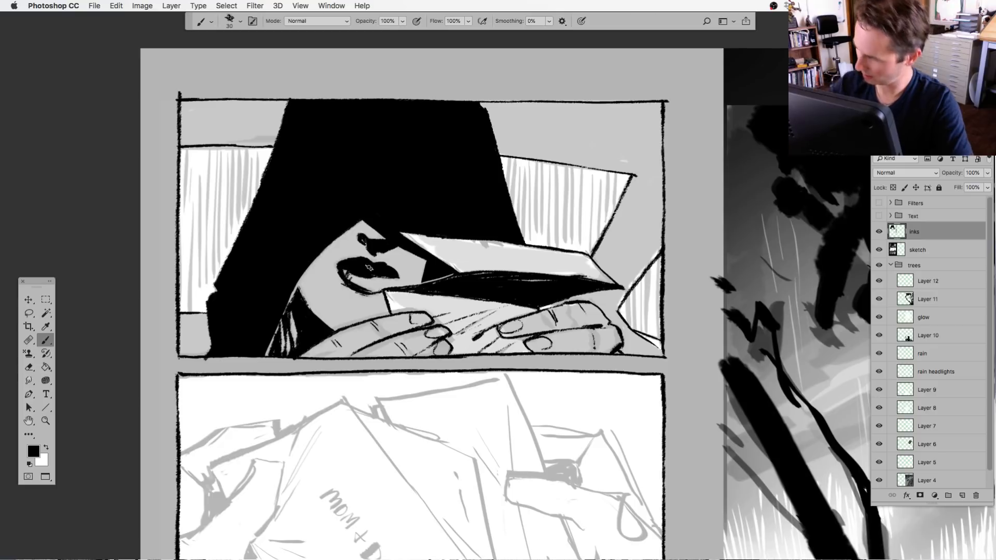
{"action": "mouse_move", "coordinate": [415, 469]}
{"action": "left_mouse_down"}
{"action": "mouse_move", "coordinate": [402, 414]}
{"action": "mouse_move", "coordinate": [426, 418]}
{"action": "mouse_move", "coordinate": [424, 477]}
{"action": "mouse_move", "coordinate": [417, 433]}
{"action": "mouse_move", "coordinate": [431, 373]}
{"action": "mouse_move", "coordinate": [403, 397]}
{"action": "mouse_move", "coordinate": [339, 349]}
{"action": "left_mouse_up"}
{"action": "left_click_drag", "start_coordinate": [234, 304], "coordinate": [247, 282]}
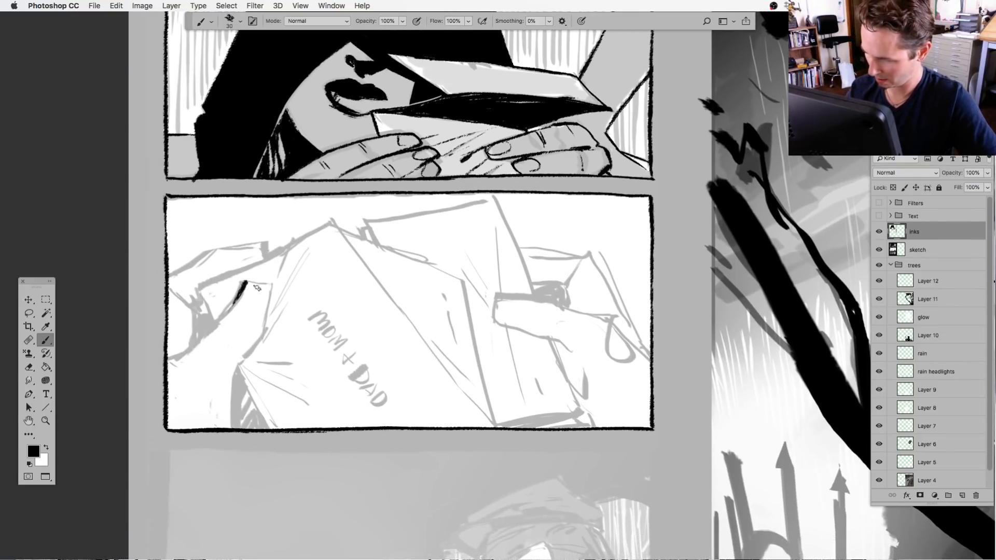
{"action": "key", "text": "super+z"}
{"action": "mouse_move", "coordinate": [167, 361]}
{"action": "left_mouse_down"}
{"action": "mouse_move", "coordinate": [209, 330]}
{"action": "mouse_move", "coordinate": [244, 283]}
{"action": "mouse_move", "coordinate": [267, 286]}
{"action": "mouse_move", "coordinate": [258, 339]}
{"action": "mouse_move", "coordinate": [263, 328]}
{"action": "mouse_move", "coordinate": [235, 374]}
{"action": "mouse_move", "coordinate": [230, 436]}
{"action": "left_mouse_up"}
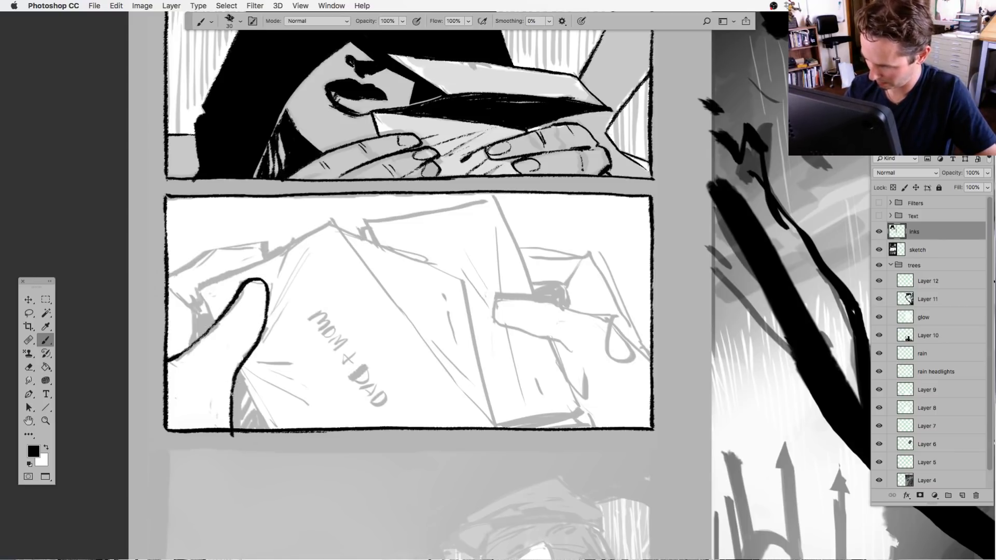
{"action": "left_click_drag", "start_coordinate": [234, 310], "coordinate": [257, 311]}
{"action": "mouse_move", "coordinate": [202, 351]}
{"action": "left_mouse_down"}
{"action": "mouse_move", "coordinate": [223, 357]}
{"action": "mouse_move", "coordinate": [226, 345]}
{"action": "left_mouse_up"}
Ink the upper contour of the finger behind the thumb and the inner hand lines between them.
{"action": "mouse_move", "coordinate": [360, 447]}
{"action": "left_mouse_down"}
{"action": "mouse_move", "coordinate": [310, 429]}
{"action": "mouse_move", "coordinate": [375, 449]}
{"action": "left_mouse_up"}
{"action": "mouse_move", "coordinate": [186, 276]}
{"action": "left_mouse_down"}
{"action": "mouse_move", "coordinate": [228, 252]}
{"action": "mouse_move", "coordinate": [280, 243]}
{"action": "left_mouse_up"}
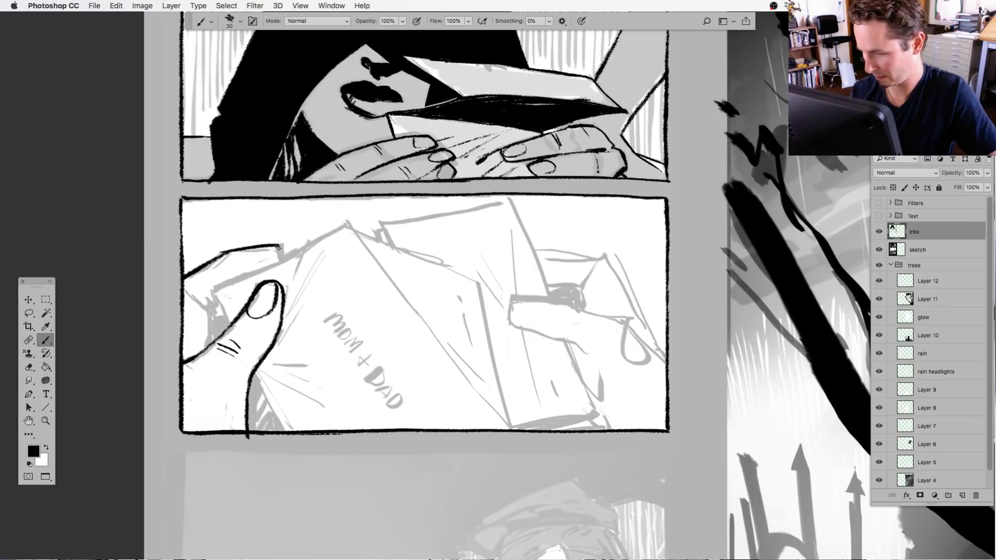
{"action": "mouse_move", "coordinate": [187, 295]}
{"action": "left_mouse_down"}
{"action": "mouse_move", "coordinate": [207, 337]}
{"action": "mouse_move", "coordinate": [200, 301]}
{"action": "mouse_move", "coordinate": [217, 296]}
{"action": "mouse_move", "coordinate": [227, 318]}
{"action": "left_mouse_up"}
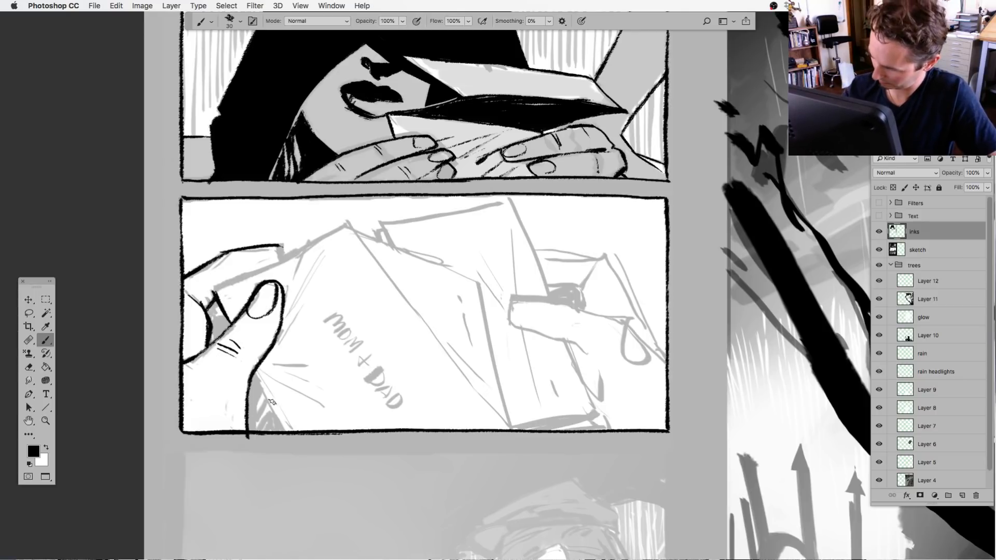
Ink the "MOM + DAD" envelope's outer edges and diagonal fold, adding short hatch marks along the fold.
{"action": "left_click_drag", "start_coordinate": [253, 371], "coordinate": [285, 430]}
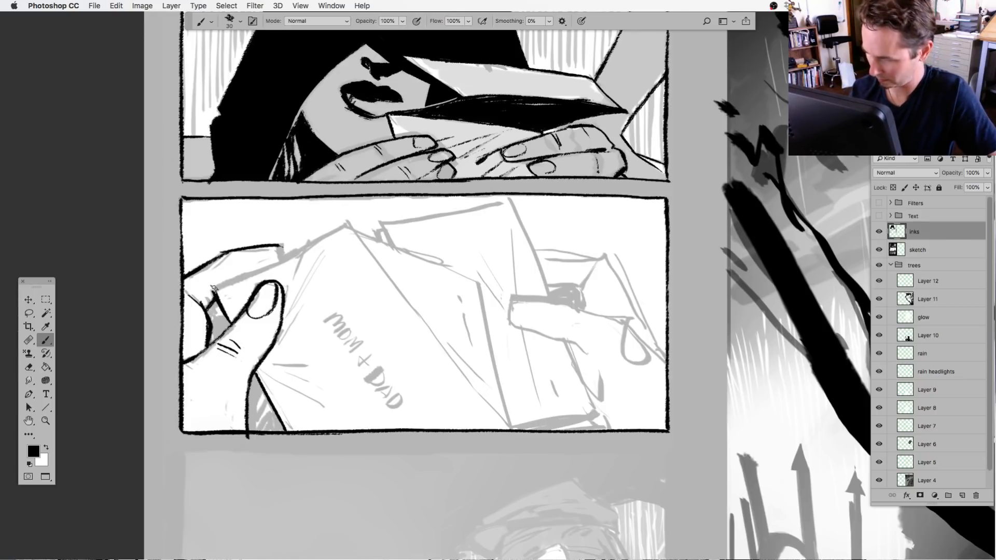
{"action": "left_click_drag", "start_coordinate": [216, 288], "coordinate": [300, 252]}
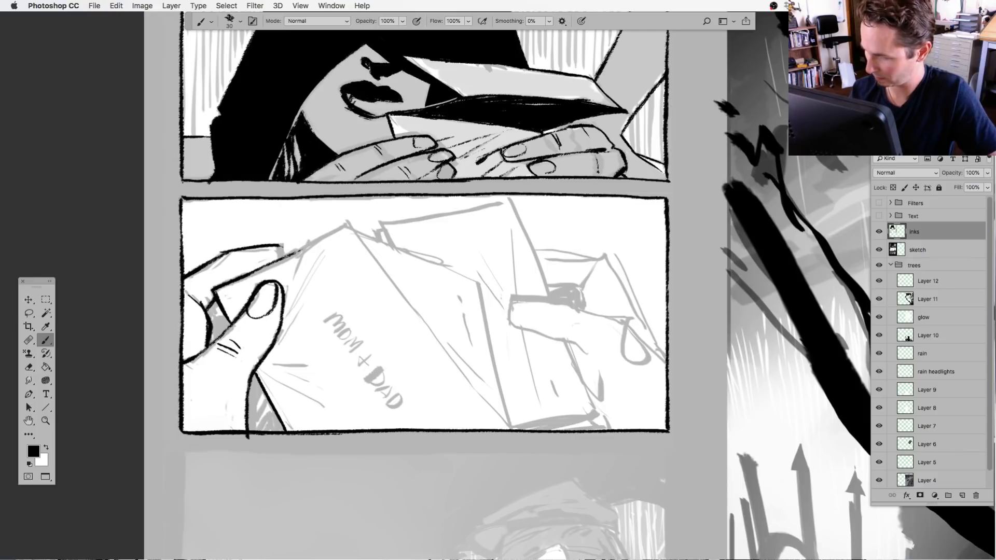
{"action": "left_click_drag", "start_coordinate": [251, 271], "coordinate": [346, 223]}
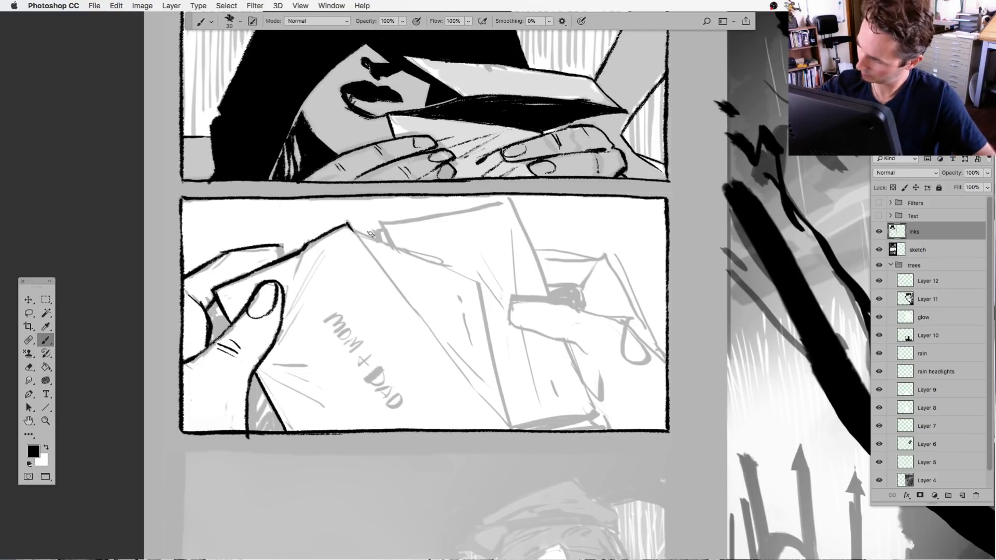
{"action": "mouse_move", "coordinate": [346, 224]}
{"action": "left_mouse_down"}
{"action": "mouse_move", "coordinate": [476, 282]}
{"action": "mouse_move", "coordinate": [463, 272]}
{"action": "mouse_move", "coordinate": [476, 284]}
{"action": "mouse_move", "coordinate": [511, 429]}
{"action": "left_mouse_up"}
{"action": "left_click_drag", "start_coordinate": [353, 230], "coordinate": [510, 429]}
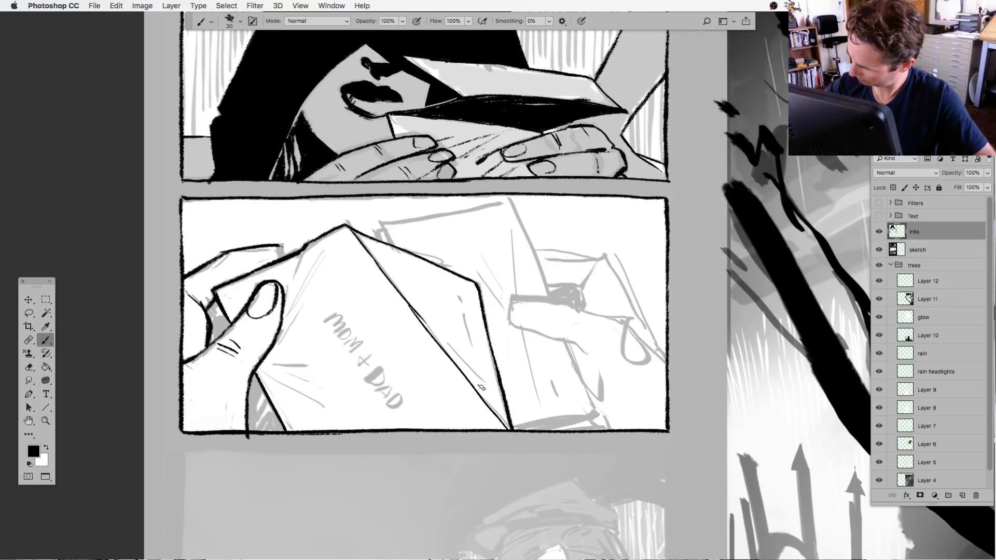
{"action": "left_click_drag", "start_coordinate": [429, 326], "coordinate": [485, 381]}
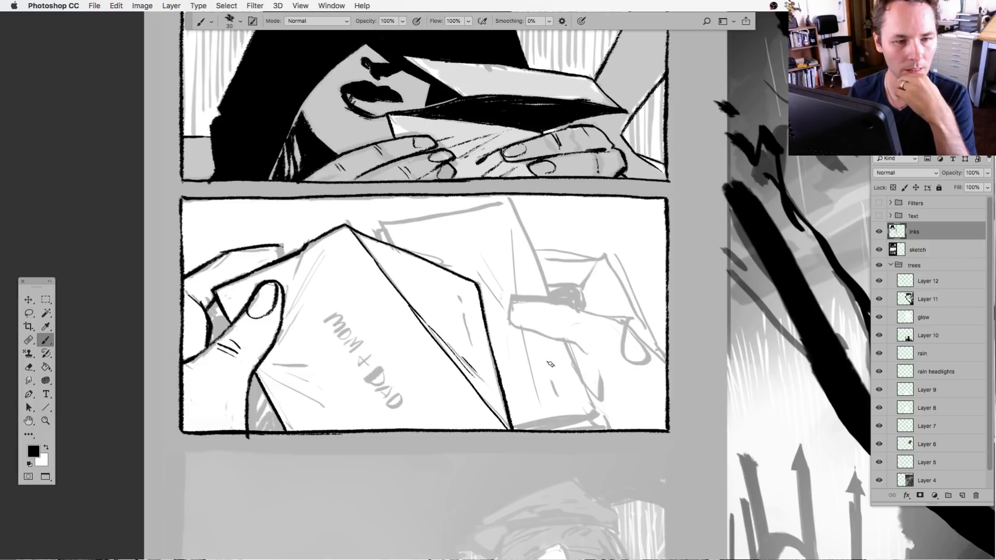
Outline the second sheet behind the envelope, leaving a gap for the other hand, and brush its bottom edge solid black.
{"action": "left_click_drag", "start_coordinate": [502, 342], "coordinate": [485, 351]}
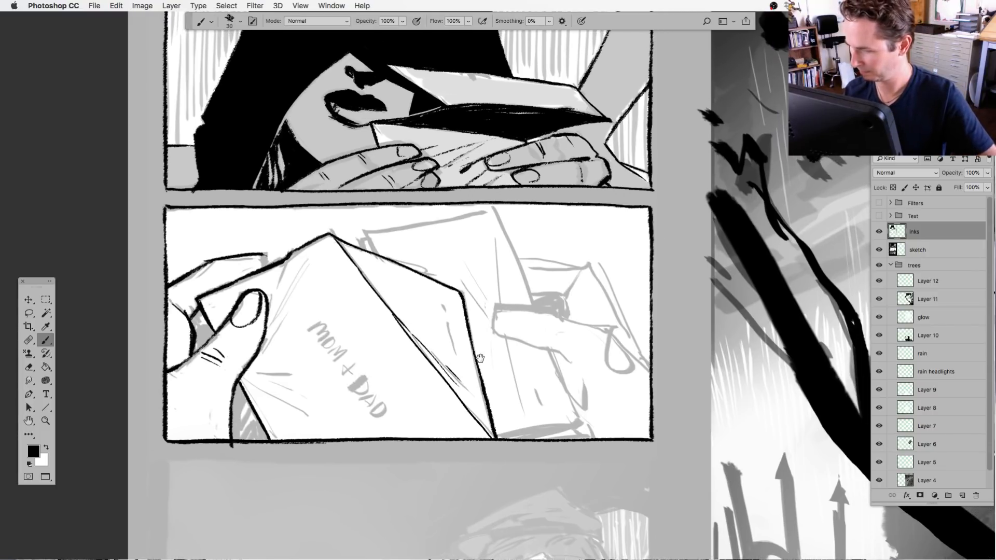
{"action": "mouse_move", "coordinate": [368, 233]}
{"action": "left_mouse_down"}
{"action": "mouse_move", "coordinate": [373, 253]}
{"action": "mouse_move", "coordinate": [424, 225]}
{"action": "mouse_move", "coordinate": [491, 212]}
{"action": "mouse_move", "coordinate": [538, 314]}
{"action": "left_mouse_up"}
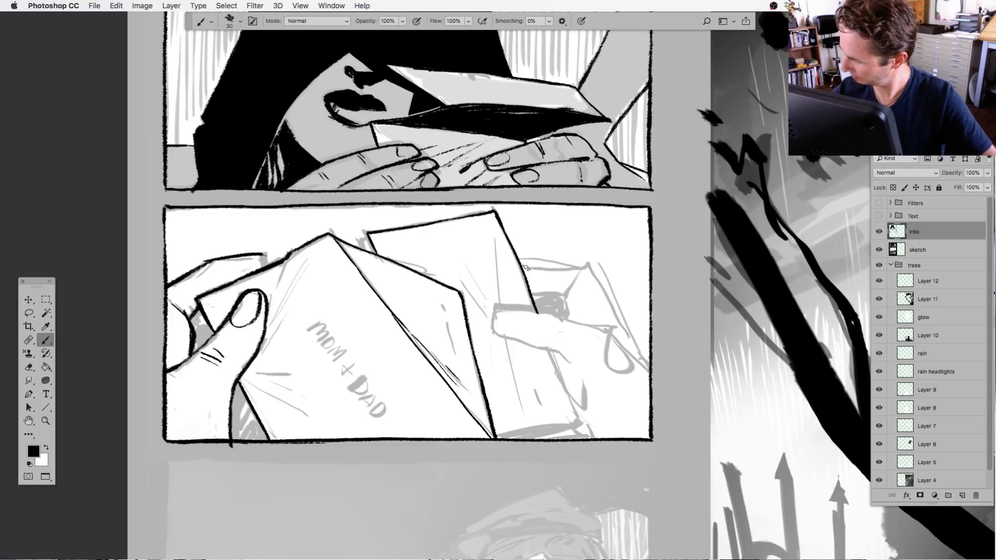
{"action": "key", "text": "super+z"}
{"action": "left_click_drag", "start_coordinate": [499, 222], "coordinate": [535, 311]}
{"action": "left_click_drag", "start_coordinate": [548, 348], "coordinate": [581, 422]}
{"action": "scroll", "coordinate": [573, 442], "scroll_direction": "down", "scroll_amount": 4}
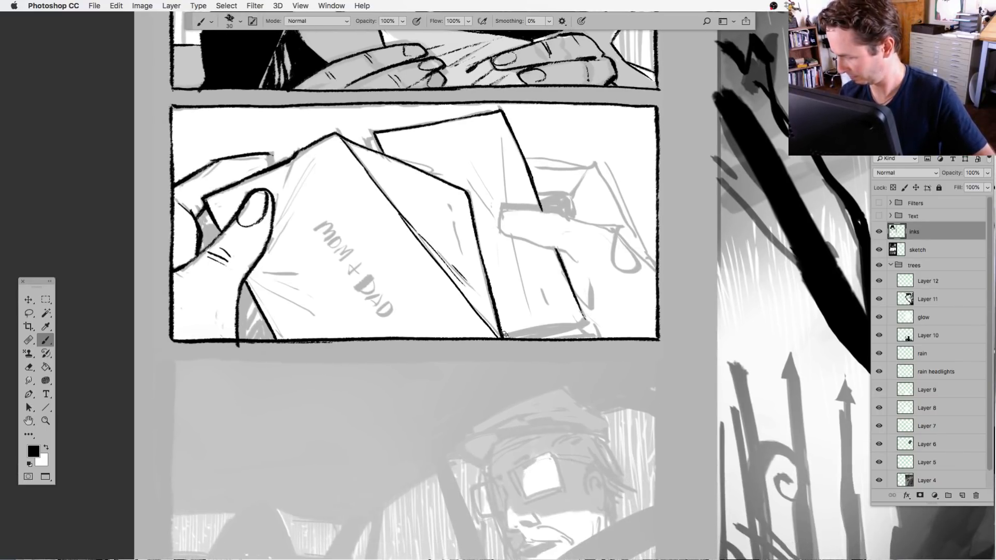
{"action": "left_click_drag", "start_coordinate": [502, 336], "coordinate": [583, 321]}
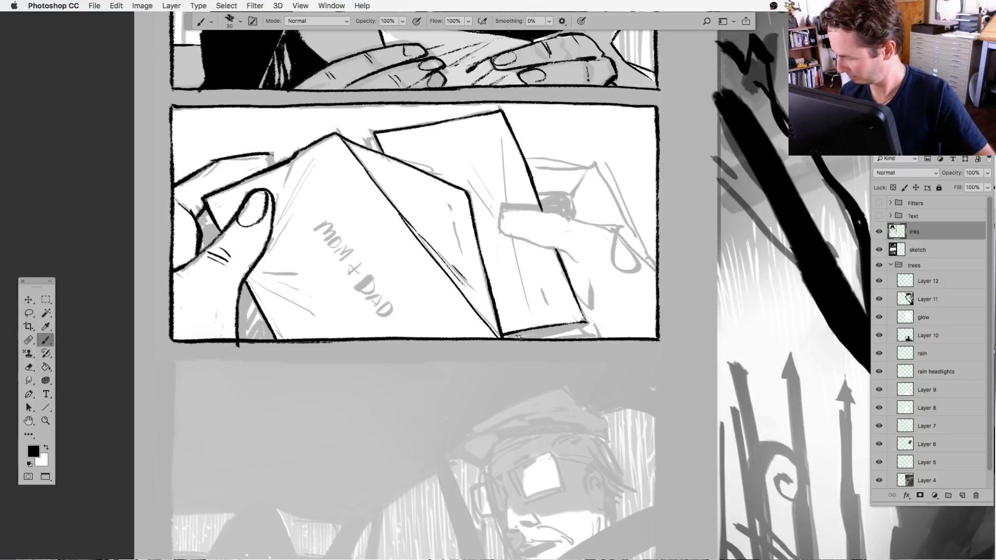
{"action": "mouse_move", "coordinate": [517, 336]}
{"action": "left_mouse_down"}
{"action": "mouse_move", "coordinate": [571, 327]}
{"action": "mouse_move", "coordinate": [513, 337]}
{"action": "mouse_move", "coordinate": [581, 323]}
{"action": "left_mouse_up"}
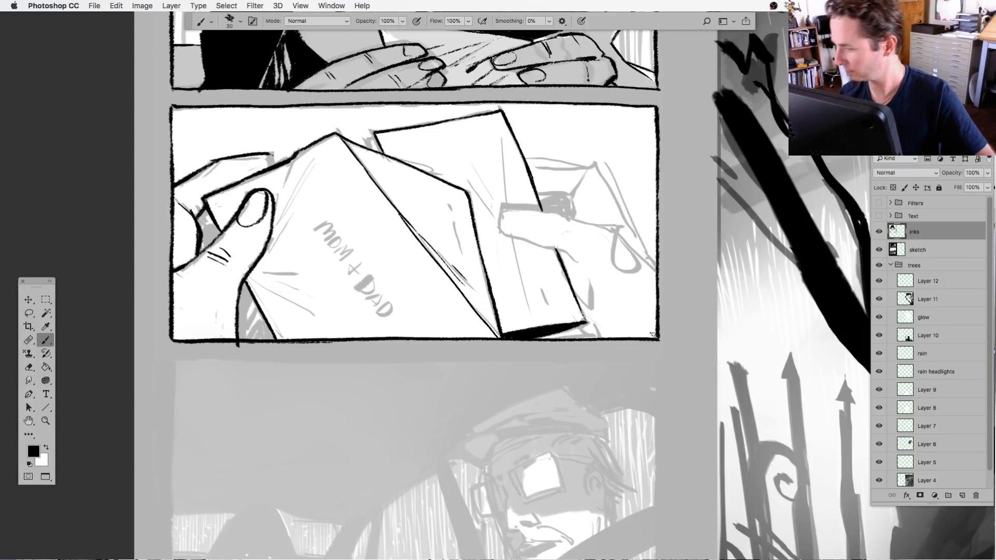
Add crease lines to the rear sheet and to the front envelope around the thumb.
{"action": "left_click_drag", "start_coordinate": [513, 398], "coordinate": [485, 440]}
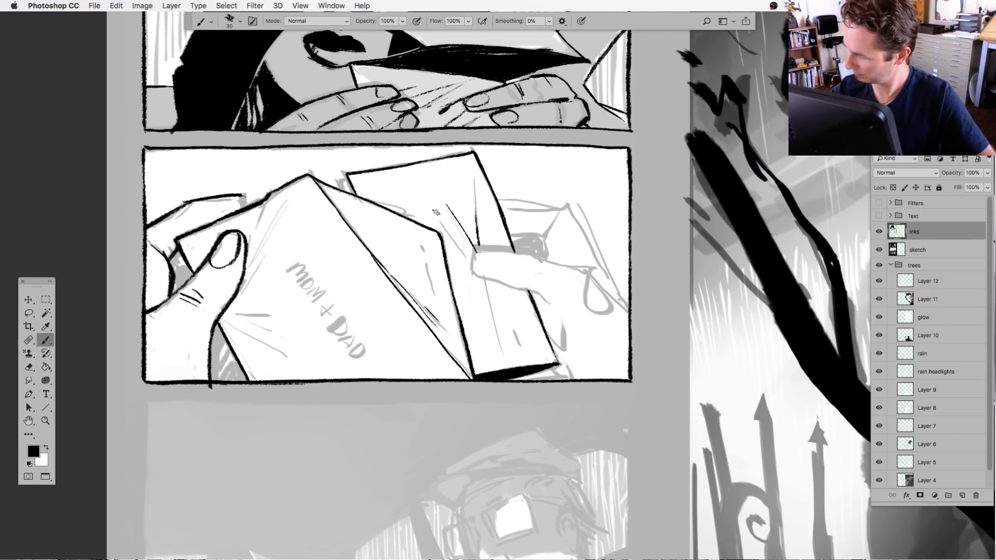
{"action": "left_click_drag", "start_coordinate": [427, 376], "coordinate": [416, 386]}
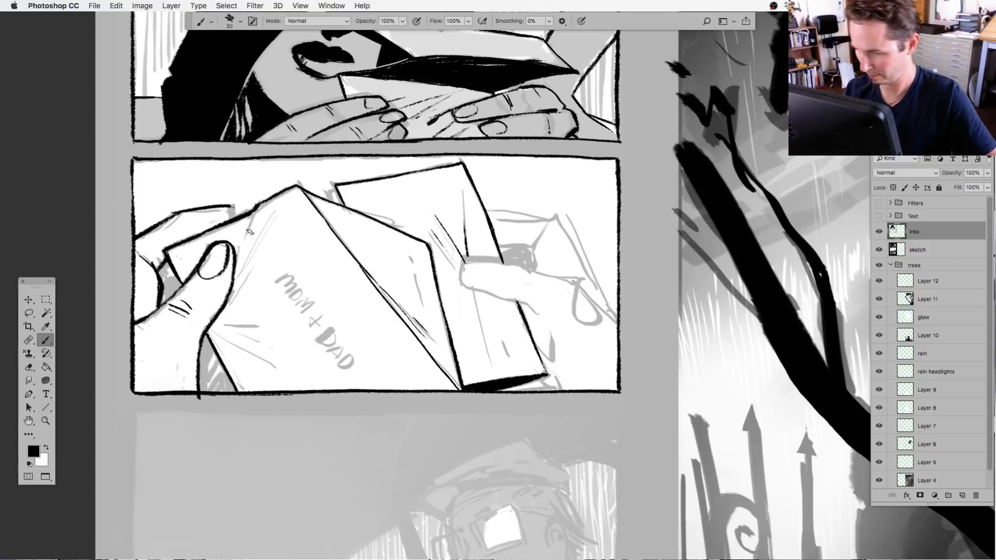
{"action": "left_click_drag", "start_coordinate": [254, 209], "coordinate": [243, 242]}
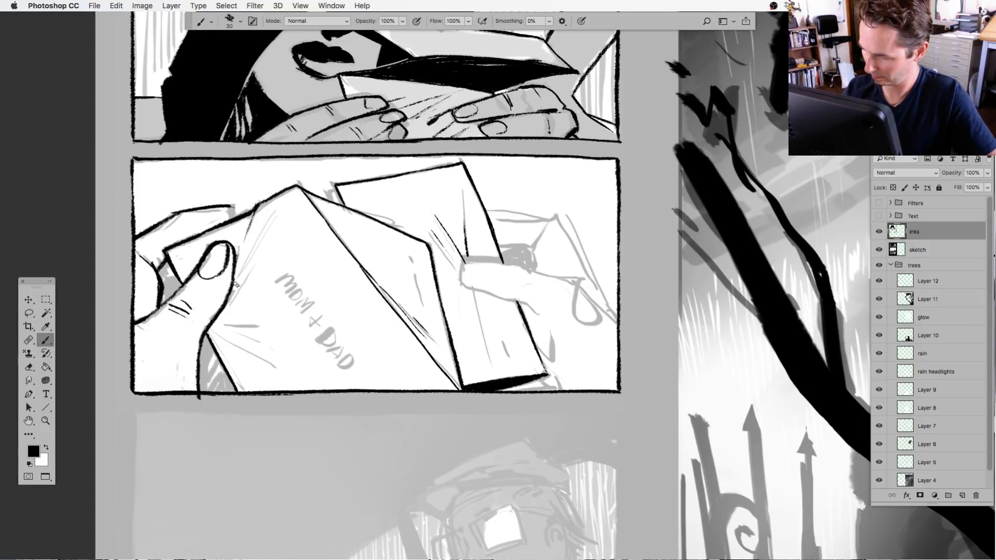
{"action": "mouse_move", "coordinate": [236, 284]}
{"action": "left_mouse_down"}
{"action": "mouse_move", "coordinate": [277, 207]}
{"action": "mouse_move", "coordinate": [245, 268]}
{"action": "left_mouse_up"}
{"action": "mouse_move", "coordinate": [267, 231]}
{"action": "left_mouse_down"}
{"action": "mouse_move", "coordinate": [235, 291]}
{"action": "mouse_move", "coordinate": [258, 261]}
{"action": "left_mouse_up"}
{"action": "mouse_move", "coordinate": [216, 324]}
{"action": "left_mouse_down"}
{"action": "mouse_move", "coordinate": [264, 331]}
{"action": "mouse_move", "coordinate": [283, 353]}
{"action": "mouse_move", "coordinate": [238, 351]}
{"action": "left_mouse_up"}
{"action": "left_click_drag", "start_coordinate": [242, 356], "coordinate": [273, 376]}
Brush black shadow into the gap between the thumb and fingers and ink the end of the upper finger.
{"action": "left_click_drag", "start_coordinate": [287, 444], "coordinate": [280, 446]}
{"action": "left_click_drag", "start_coordinate": [237, 238], "coordinate": [227, 267]}
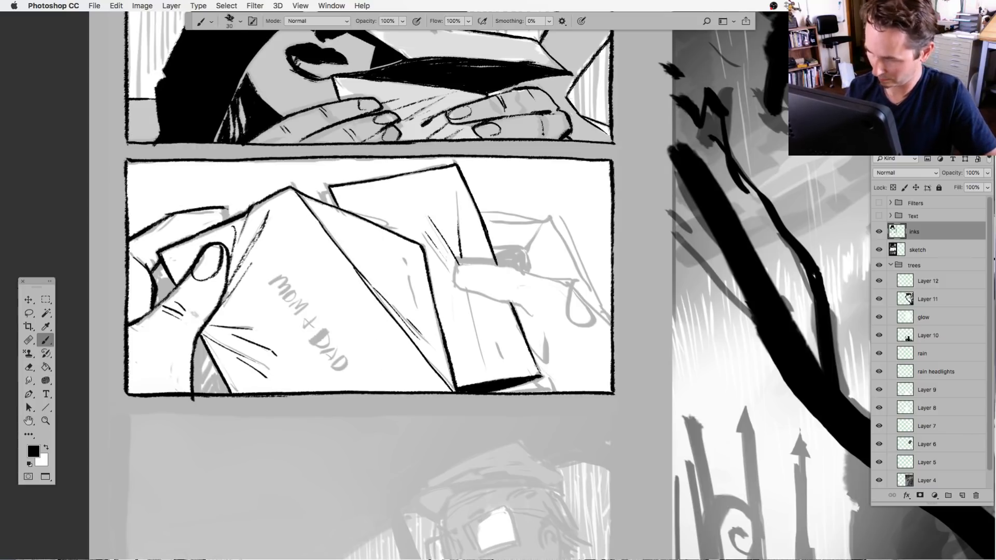
{"action": "left_click_drag", "start_coordinate": [164, 263], "coordinate": [151, 306]}
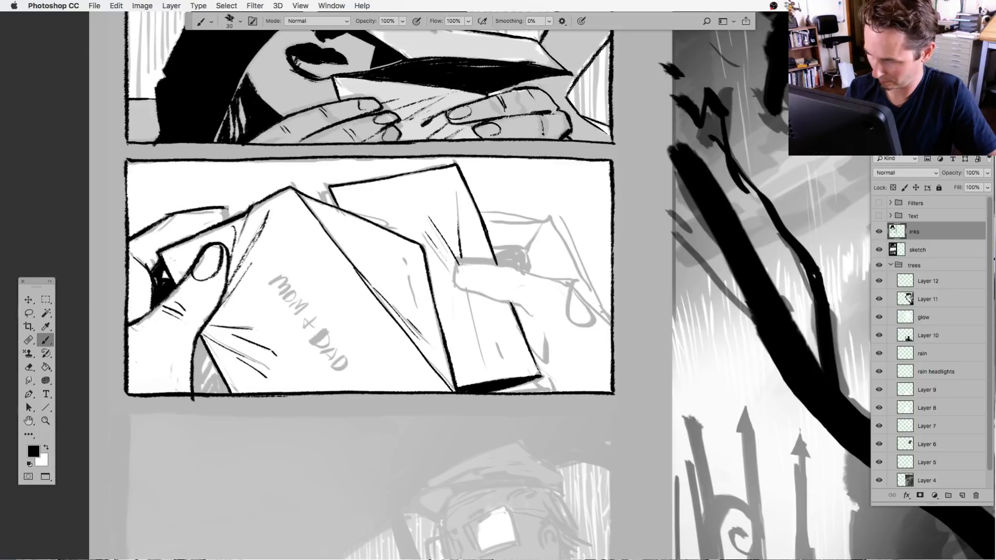
{"action": "scroll", "coordinate": [235, 383], "scroll_direction": "down", "scroll_amount": 2}
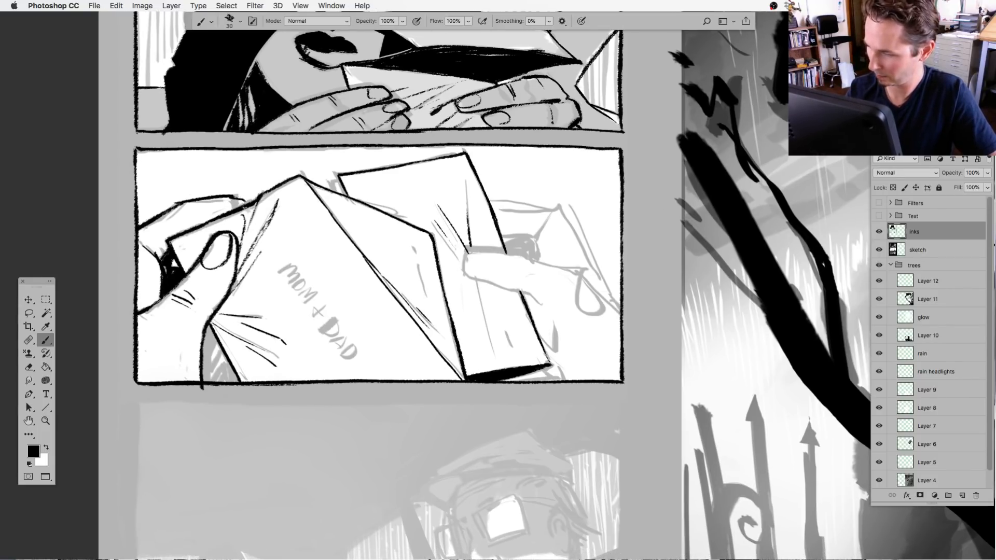
{"action": "key", "text": "super+z"}
{"action": "left_click_drag", "start_coordinate": [236, 196], "coordinate": [232, 207]}
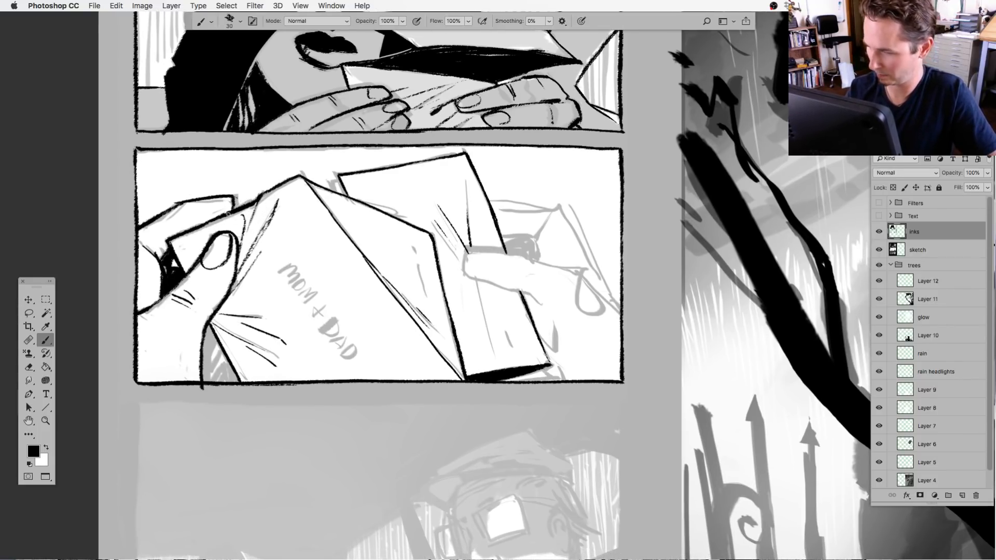
Check the inks with the sketch layer hidden, restore it, and brush black shadow between the wrist and the envelope's lower edge.
{"action": "left_click", "coordinate": [879, 250]}
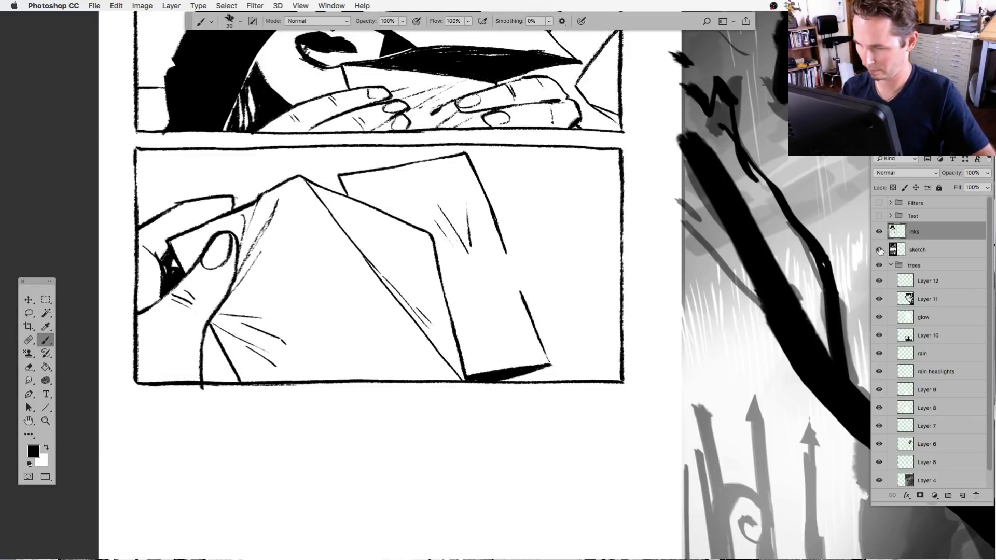
{"action": "left_click", "coordinate": [879, 250]}
{"action": "scroll", "coordinate": [369, 454], "scroll_direction": "down", "scroll_amount": 3}
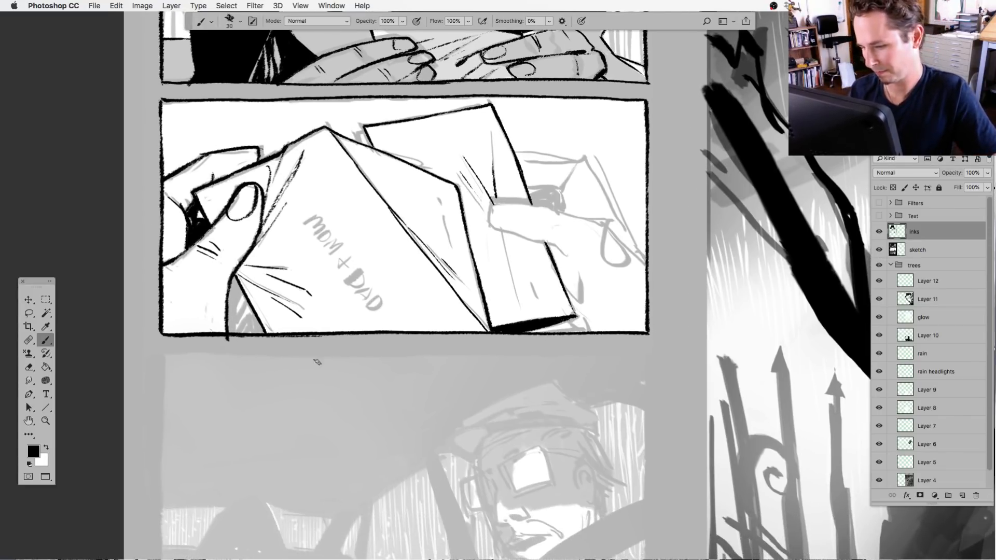
{"action": "left_click_drag", "start_coordinate": [238, 276], "coordinate": [226, 334]}
{"action": "mouse_move", "coordinate": [249, 296]}
{"action": "left_mouse_down"}
{"action": "mouse_move", "coordinate": [228, 335]}
{"action": "mouse_move", "coordinate": [244, 332]}
{"action": "left_mouse_up"}
{"action": "left_click_drag", "start_coordinate": [261, 318], "coordinate": [236, 334]}
{"action": "left_click_drag", "start_coordinate": [267, 326], "coordinate": [248, 335]}
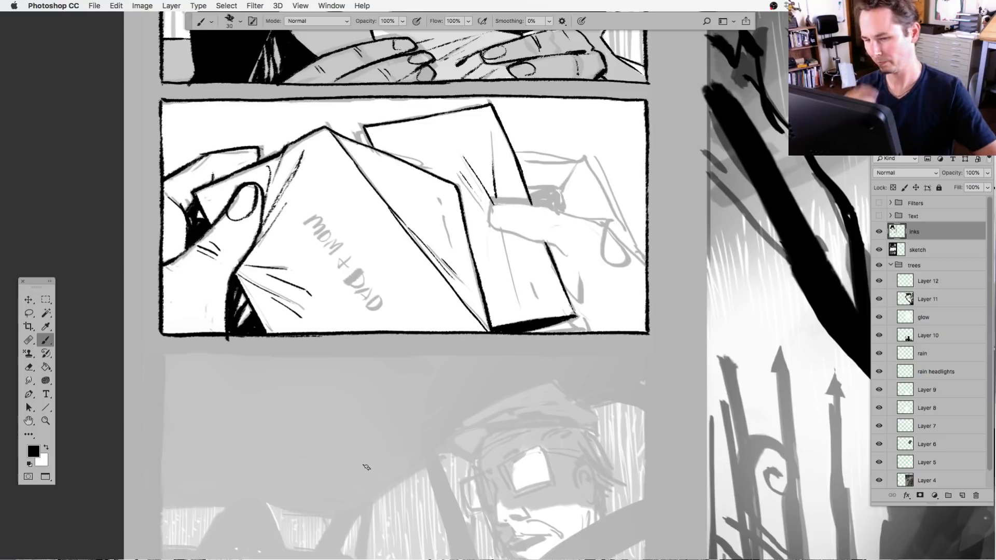
{"action": "left_click_drag", "start_coordinate": [259, 303], "coordinate": [250, 315]}
{"action": "left_click_drag", "start_coordinate": [257, 304], "coordinate": [237, 326]}
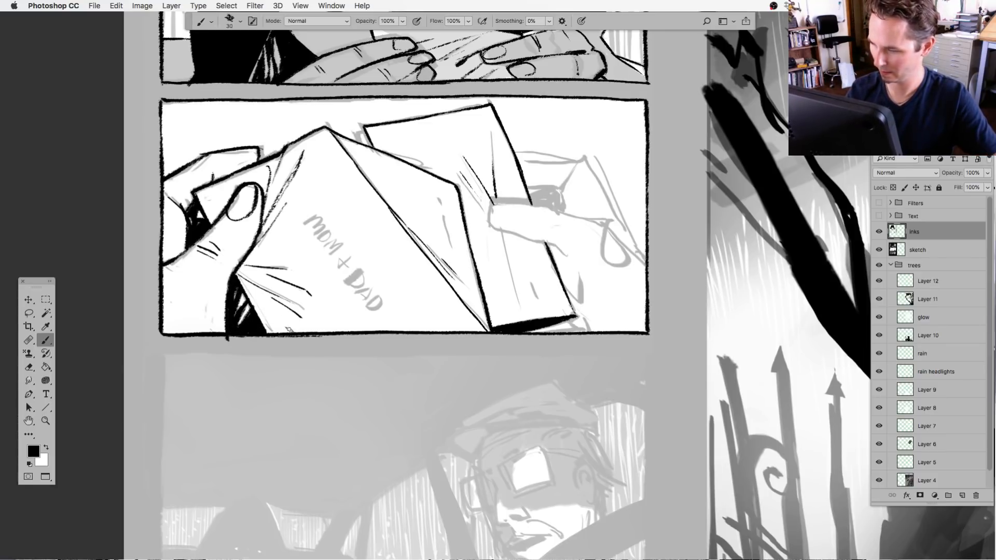
Clean up the wrist line at the panel's lower border and touch up the thumb tip's contour, using the Lasso and Brush tools.
{"action": "left_click", "coordinate": [29, 313]}
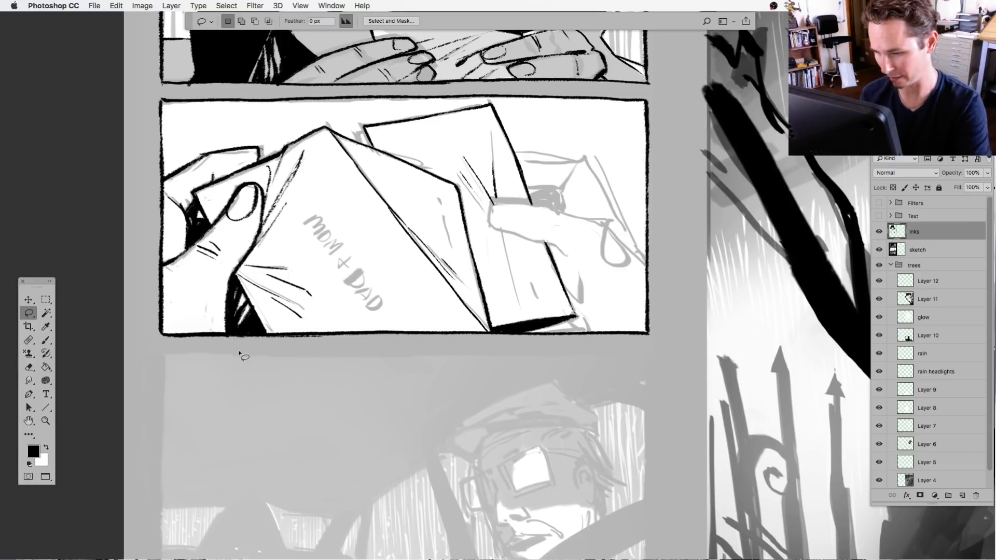
{"action": "left_click", "coordinate": [45, 340]}
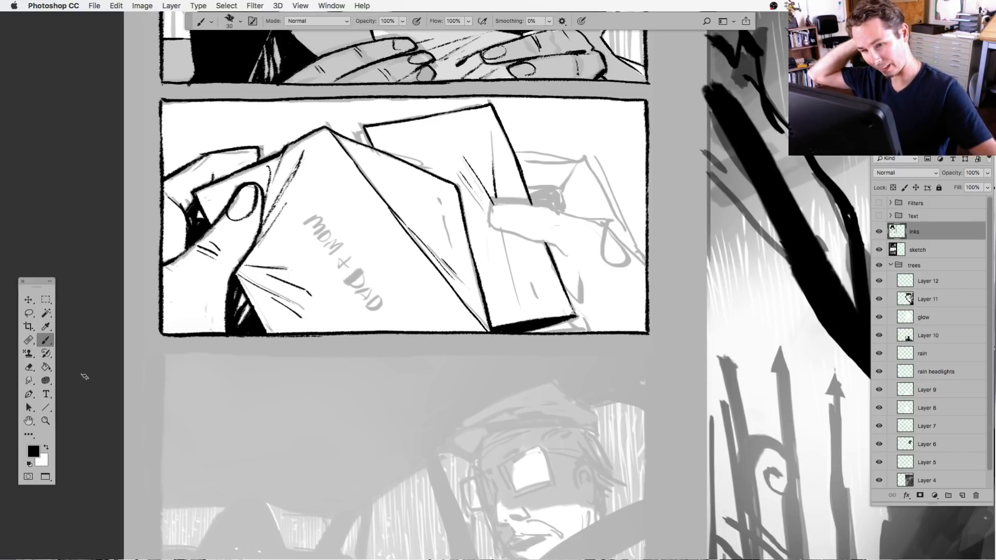
{"action": "left_click", "coordinate": [29, 312]}
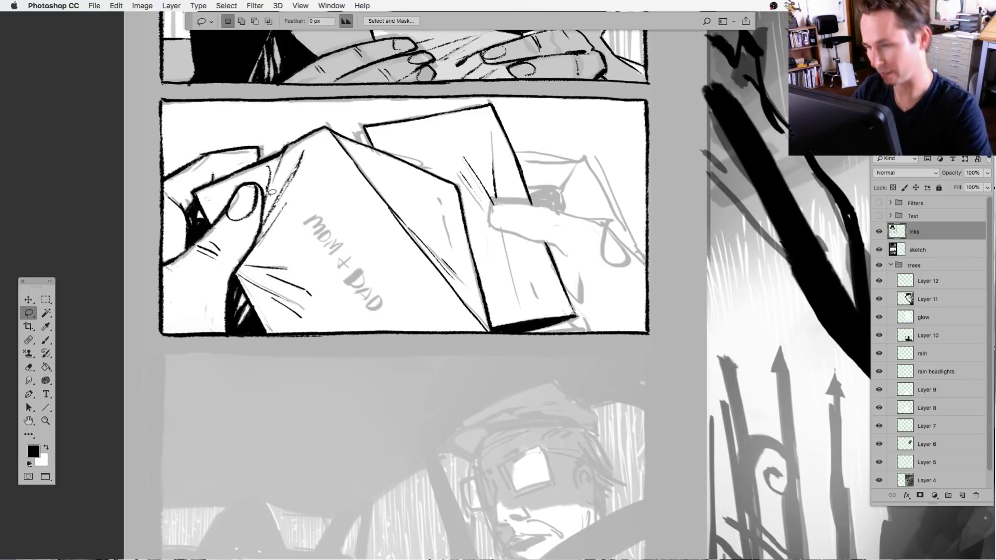
{"action": "key", "text": "b"}
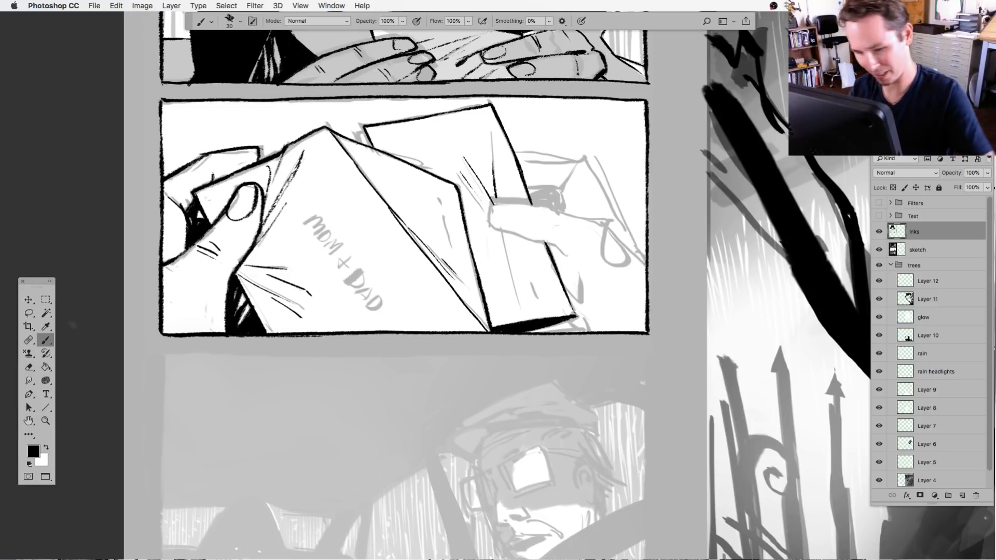
{"action": "left_click", "coordinate": [28, 313]}
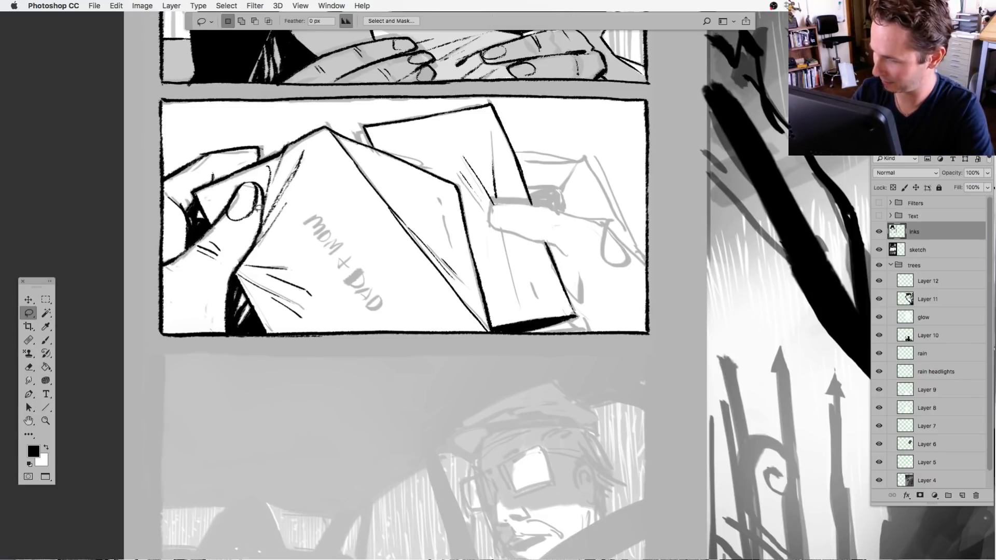
{"action": "left_click", "coordinate": [47, 340]}
{"action": "left_click_drag", "start_coordinate": [236, 190], "coordinate": [259, 183]}
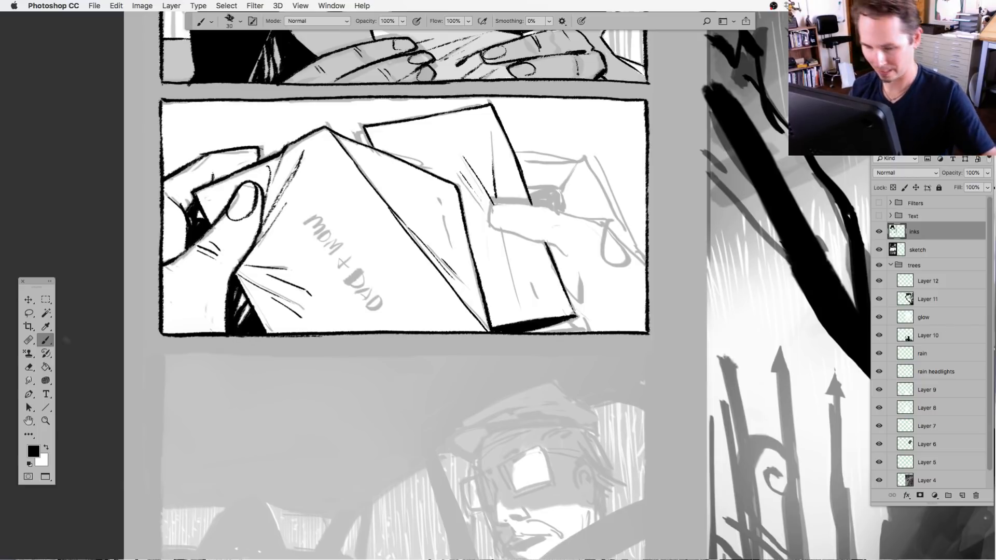
{"action": "left_click", "coordinate": [28, 313]}
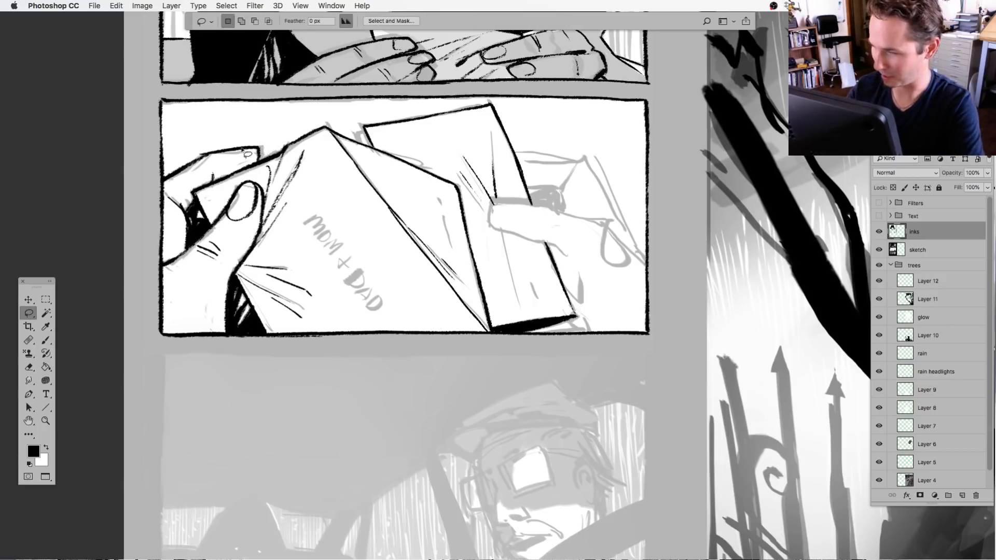
{"action": "left_click", "coordinate": [46, 340]}
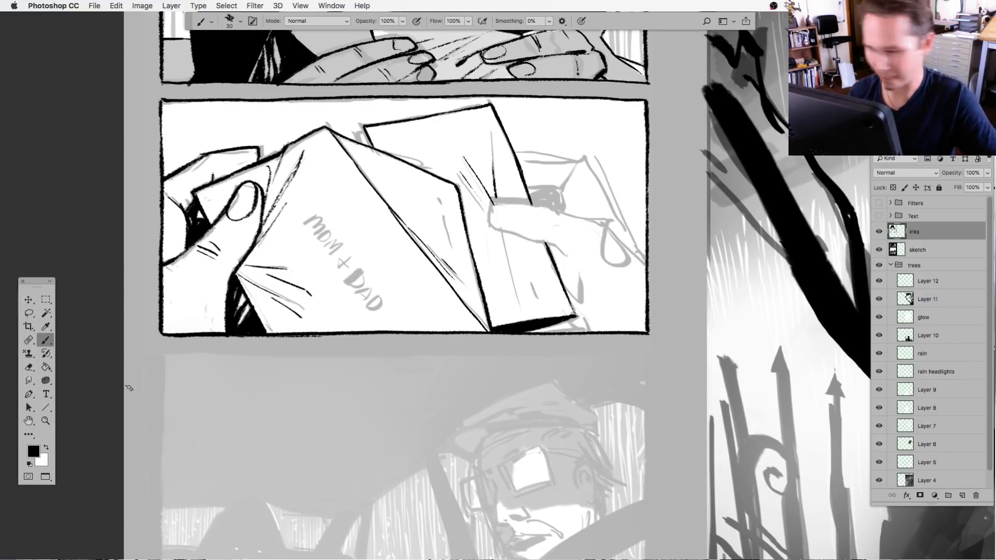
{"action": "left_click_drag", "start_coordinate": [480, 388], "coordinate": [398, 406]}
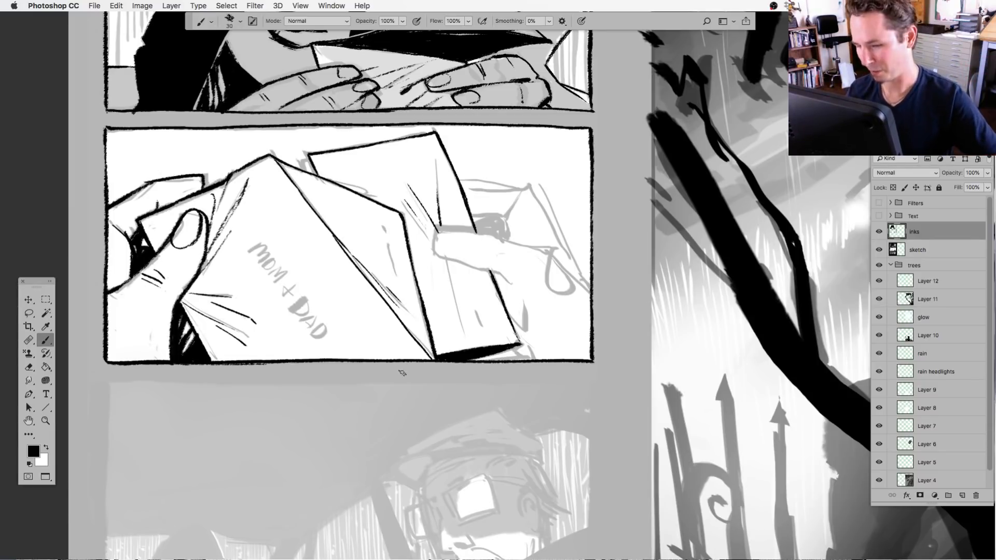
Letter "MOM + DAD" in black over the sketched writing on the front of the envelope.
{"action": "left_click_drag", "start_coordinate": [412, 400], "coordinate": [456, 412]}
{"action": "mouse_move", "coordinate": [291, 263]}
{"action": "left_mouse_down"}
{"action": "mouse_move", "coordinate": [322, 280]}
{"action": "mouse_move", "coordinate": [306, 274]}
{"action": "mouse_move", "coordinate": [309, 284]}
{"action": "mouse_move", "coordinate": [345, 281]}
{"action": "mouse_move", "coordinate": [326, 306]}
{"action": "left_mouse_up"}
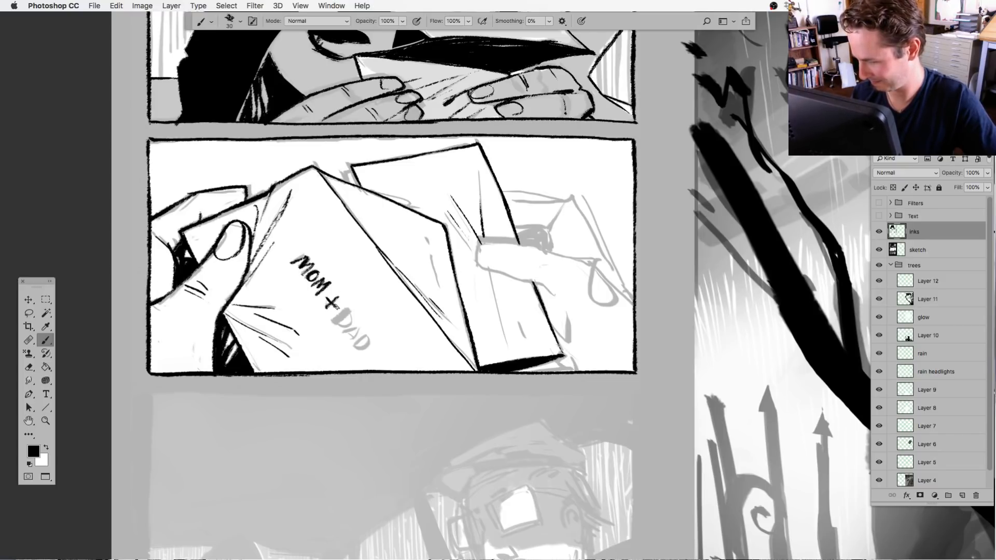
{"action": "left_click_drag", "start_coordinate": [353, 409], "coordinate": [363, 384]}
{"action": "mouse_move", "coordinate": [358, 286]}
{"action": "left_mouse_down"}
{"action": "mouse_move", "coordinate": [346, 296]}
{"action": "mouse_move", "coordinate": [358, 320]}
{"action": "mouse_move", "coordinate": [378, 328]}
{"action": "left_mouse_up"}
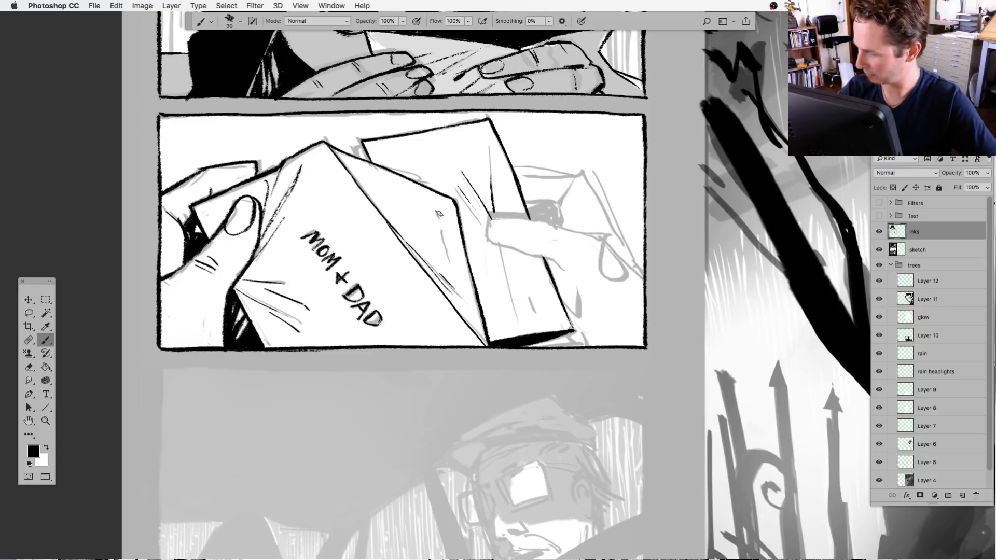
Ink the small paper corner behind the envelope and add crease lines to the envelope's flap and the rear sheet.
{"action": "scroll", "coordinate": [429, 427], "scroll_direction": "right", "scroll_amount": 3}
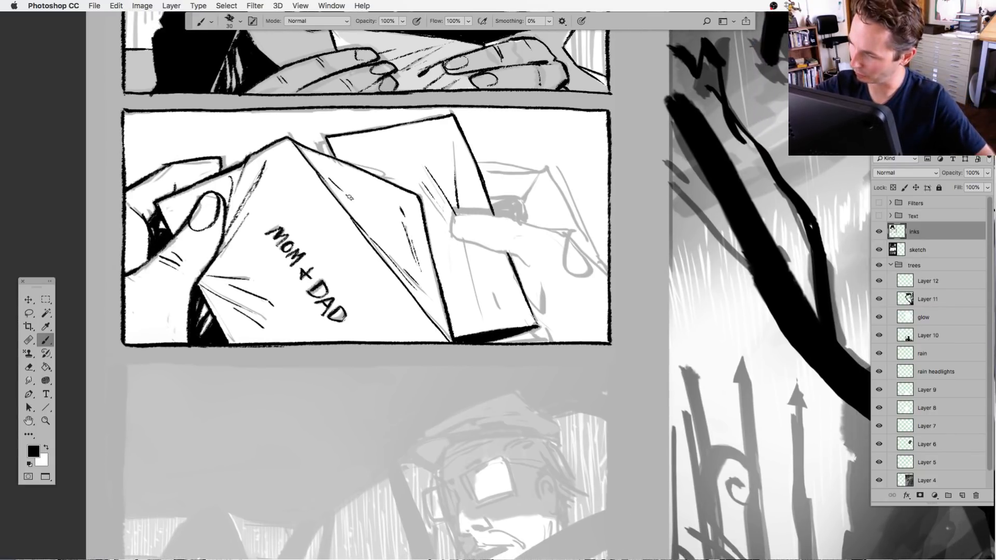
{"action": "left_click_drag", "start_coordinate": [426, 393], "coordinate": [395, 386]}
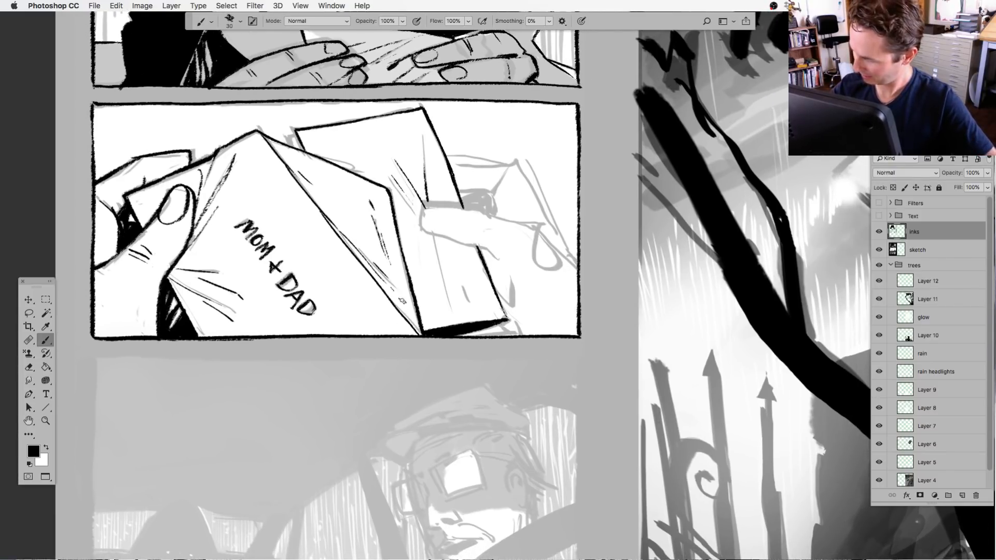
{"action": "scroll", "coordinate": [432, 410], "scroll_direction": "right", "scroll_amount": 2}
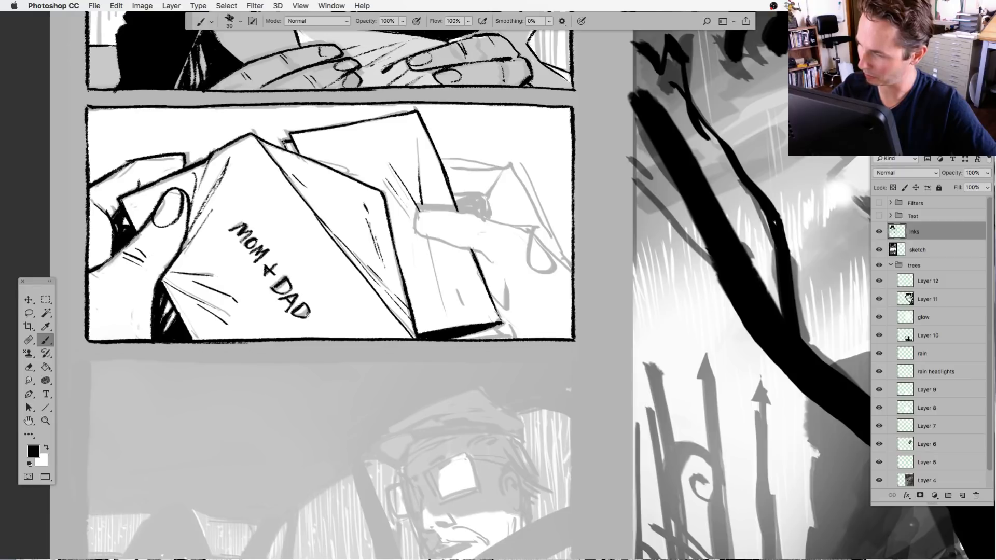
{"action": "scroll", "coordinate": [448, 379], "scroll_direction": "down", "scroll_amount": 1}
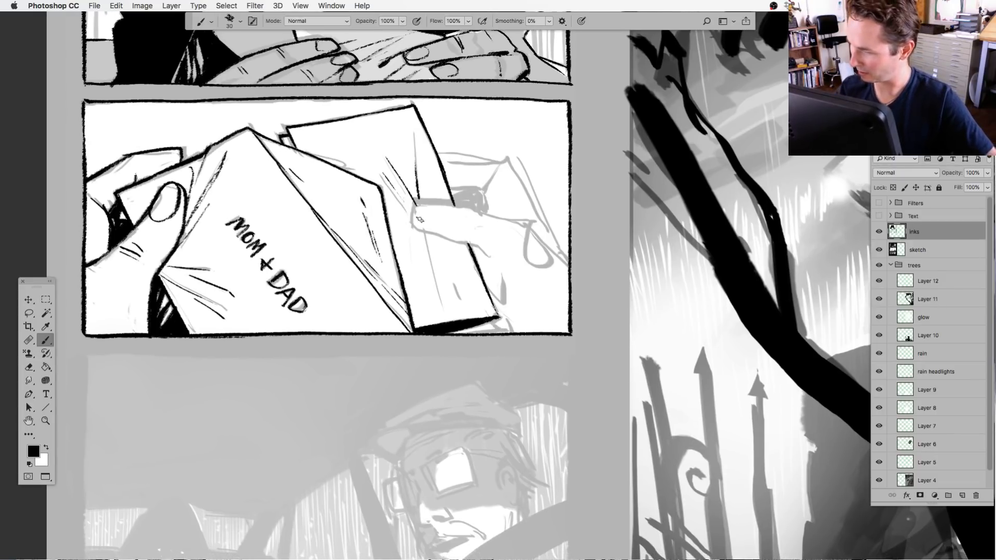
{"action": "left_click_drag", "start_coordinate": [423, 232], "coordinate": [445, 322]}
{"action": "left_click_drag", "start_coordinate": [438, 258], "coordinate": [457, 301]}
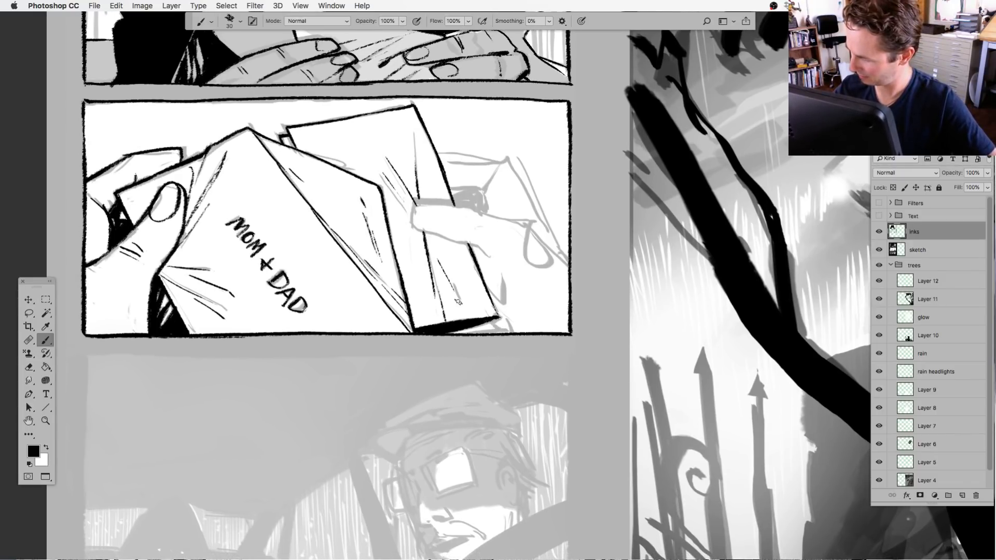
Ink the contours and nail of the thumb gripping the rear sheet, continuing its lines toward the wrist.
{"action": "scroll", "coordinate": [501, 286], "scroll_direction": "up", "scroll_amount": 5}
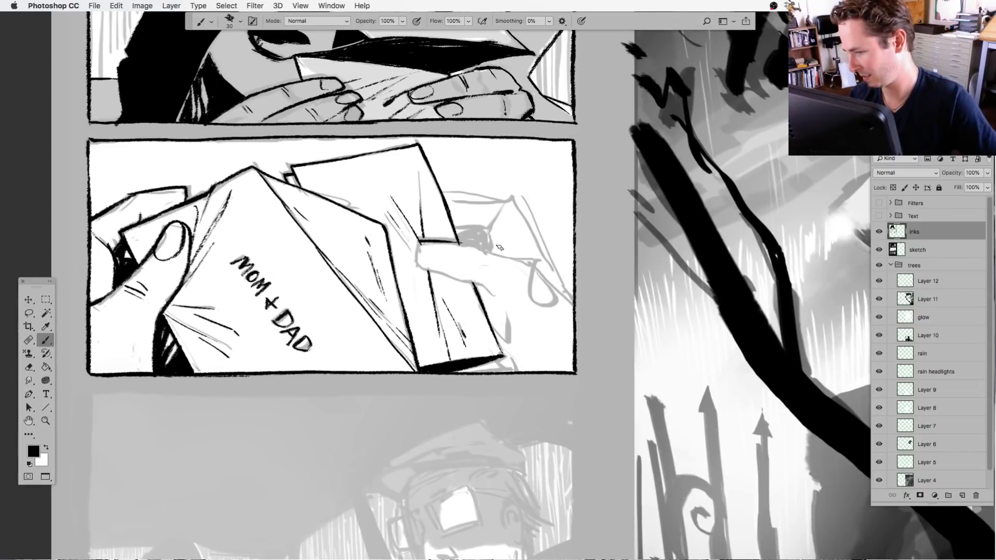
{"action": "left_click_drag", "start_coordinate": [473, 243], "coordinate": [521, 259]}
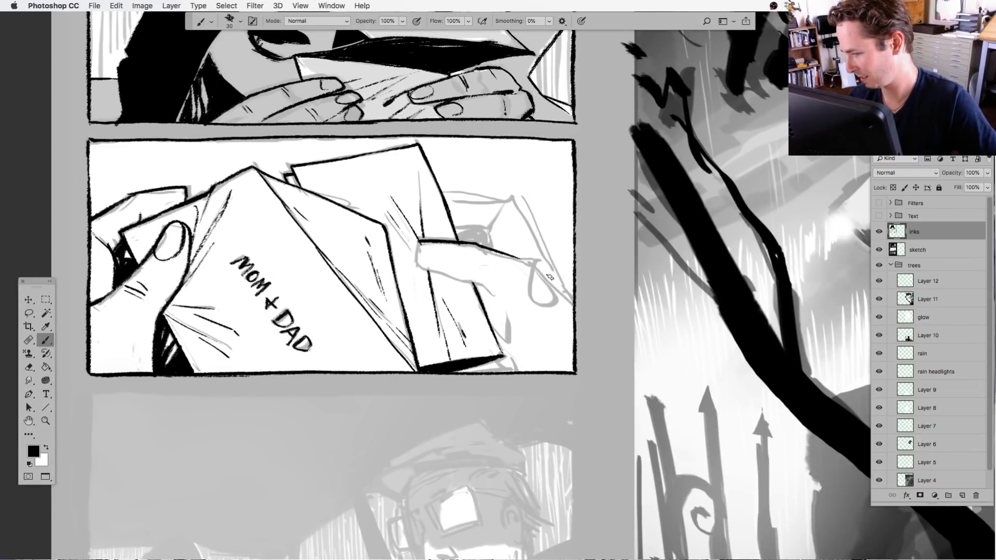
{"action": "mouse_move", "coordinate": [428, 241]}
{"action": "left_mouse_down"}
{"action": "mouse_move", "coordinate": [442, 274]}
{"action": "mouse_move", "coordinate": [507, 307]}
{"action": "left_mouse_up"}
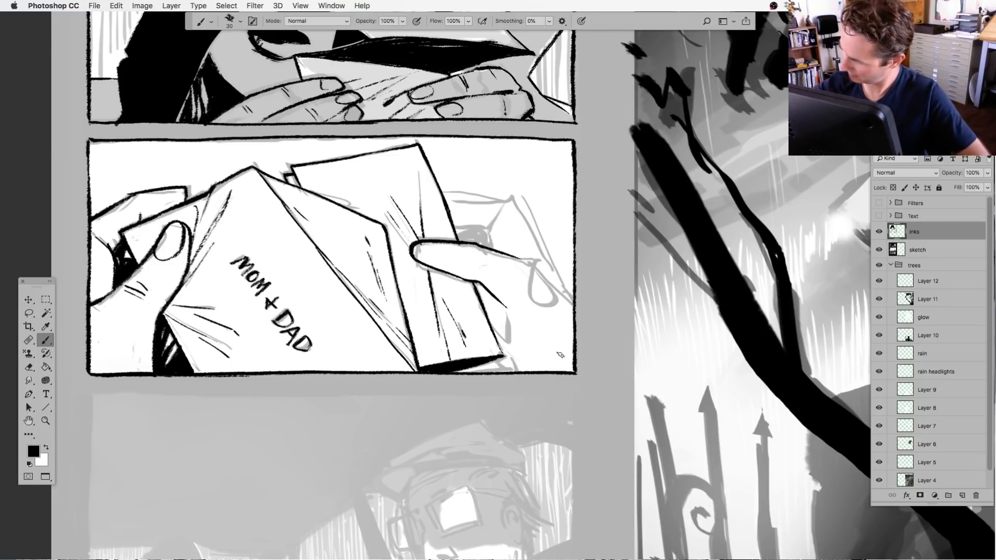
{"action": "mouse_move", "coordinate": [476, 249]}
{"action": "left_mouse_down"}
{"action": "mouse_move", "coordinate": [473, 269]}
{"action": "mouse_move", "coordinate": [432, 242]}
{"action": "left_mouse_up"}
{"action": "left_click_drag", "start_coordinate": [482, 457], "coordinate": [374, 399]}
{"action": "left_click_drag", "start_coordinate": [426, 207], "coordinate": [464, 241]}
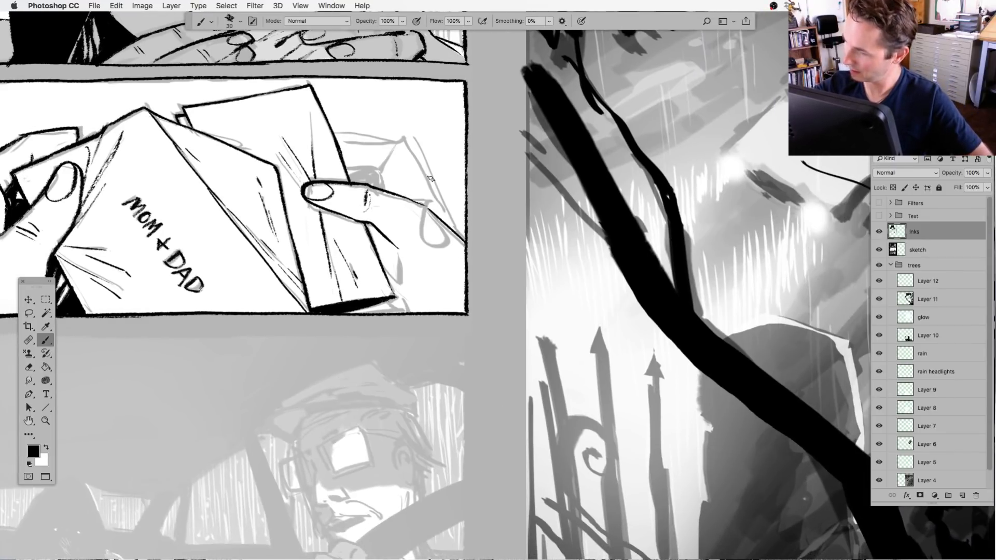
Ink the back of the hand and the fingers behind the rear sheet, and fill the gap above the thumb with black.
{"action": "left_click_drag", "start_coordinate": [403, 137], "coordinate": [466, 241]}
{"action": "left_click_drag", "start_coordinate": [451, 279], "coordinate": [518, 340]}
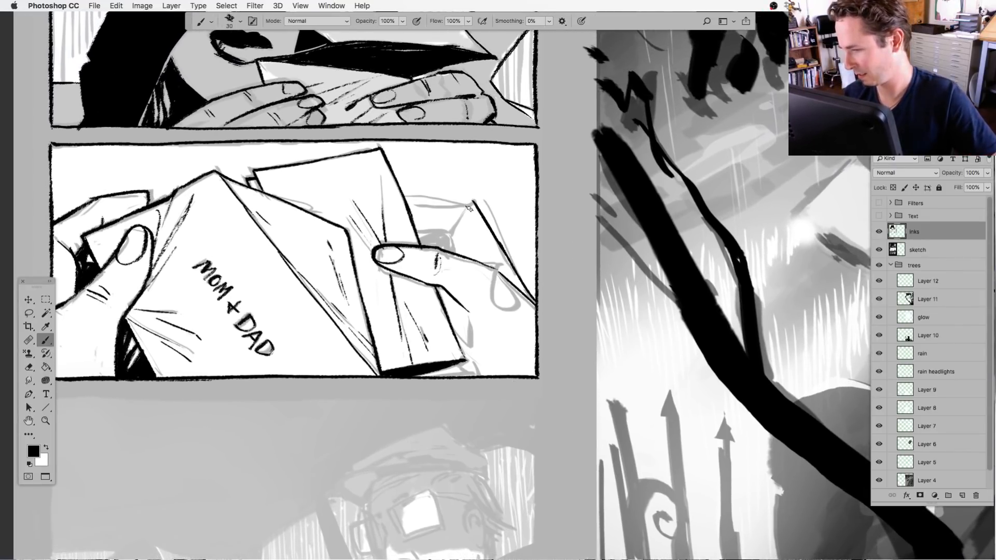
{"action": "left_click_drag", "start_coordinate": [473, 201], "coordinate": [403, 195]}
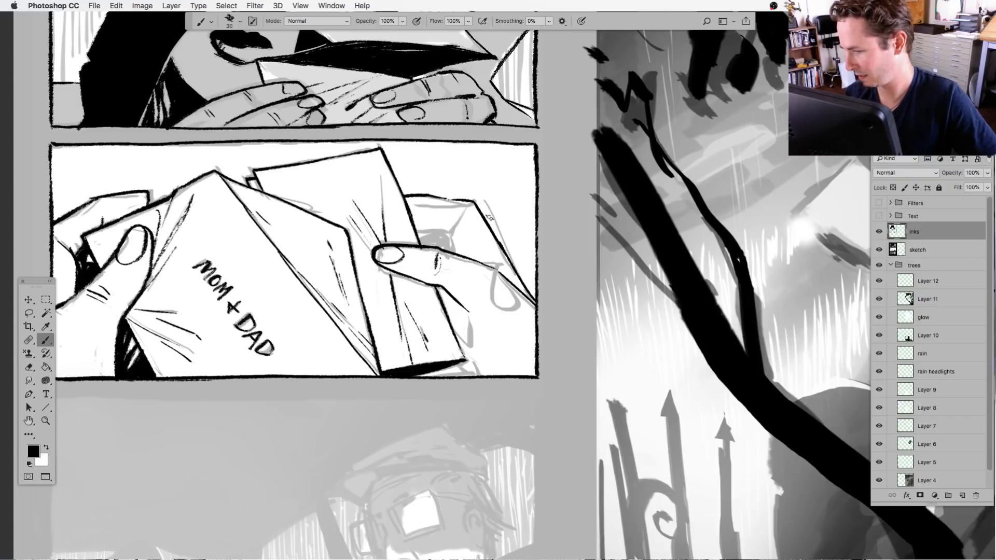
{"action": "mouse_move", "coordinate": [463, 211]}
{"action": "left_mouse_down"}
{"action": "mouse_move", "coordinate": [445, 234]}
{"action": "mouse_move", "coordinate": [416, 224]}
{"action": "mouse_move", "coordinate": [417, 199]}
{"action": "left_mouse_up"}
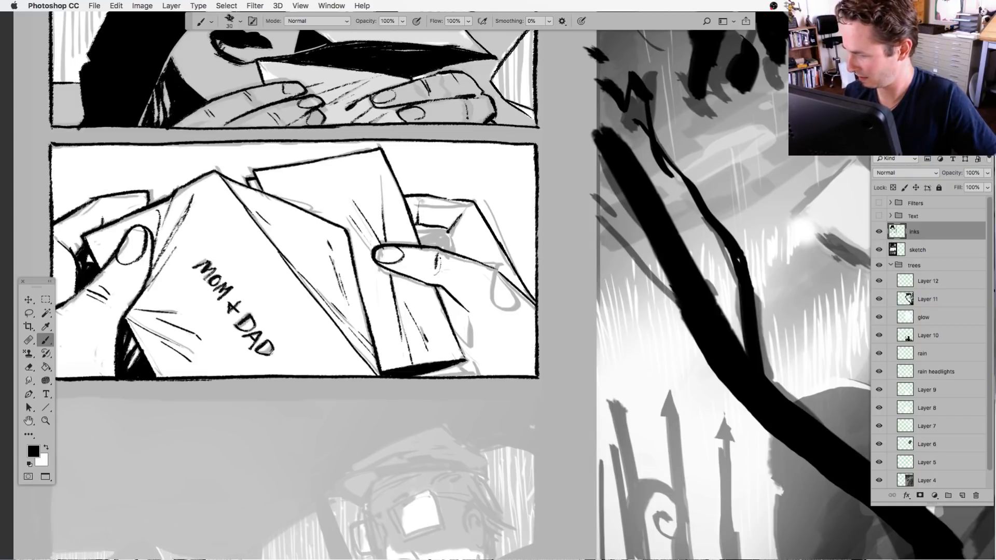
{"action": "mouse_move", "coordinate": [447, 229]}
{"action": "left_mouse_down"}
{"action": "mouse_move", "coordinate": [454, 252]}
{"action": "mouse_move", "coordinate": [444, 226]}
{"action": "mouse_move", "coordinate": [418, 241]}
{"action": "mouse_move", "coordinate": [445, 234]}
{"action": "mouse_move", "coordinate": [423, 242]}
{"action": "mouse_move", "coordinate": [453, 250]}
{"action": "left_mouse_up"}
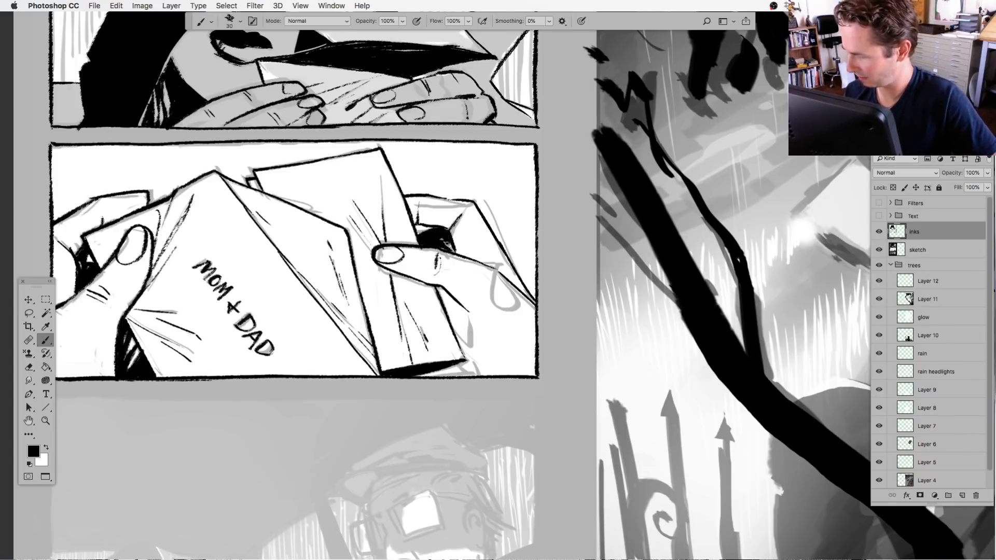
Ink the palm's lower contour down to the panel border and add crease marks at the base of the thumb.
{"action": "left_click_drag", "start_coordinate": [478, 442], "coordinate": [441, 371]}
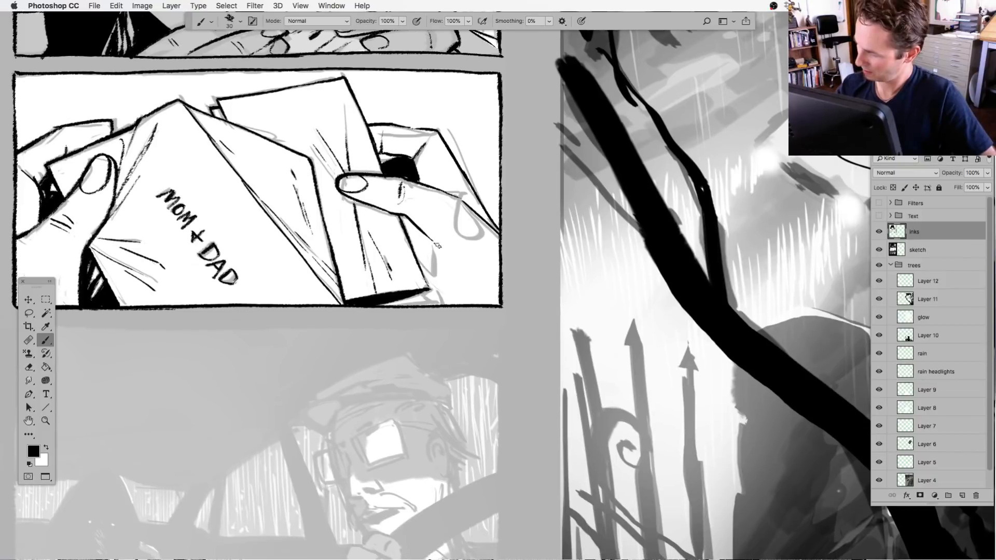
{"action": "left_click_drag", "start_coordinate": [432, 241], "coordinate": [442, 308]}
{"action": "left_click_drag", "start_coordinate": [459, 369], "coordinate": [464, 385]}
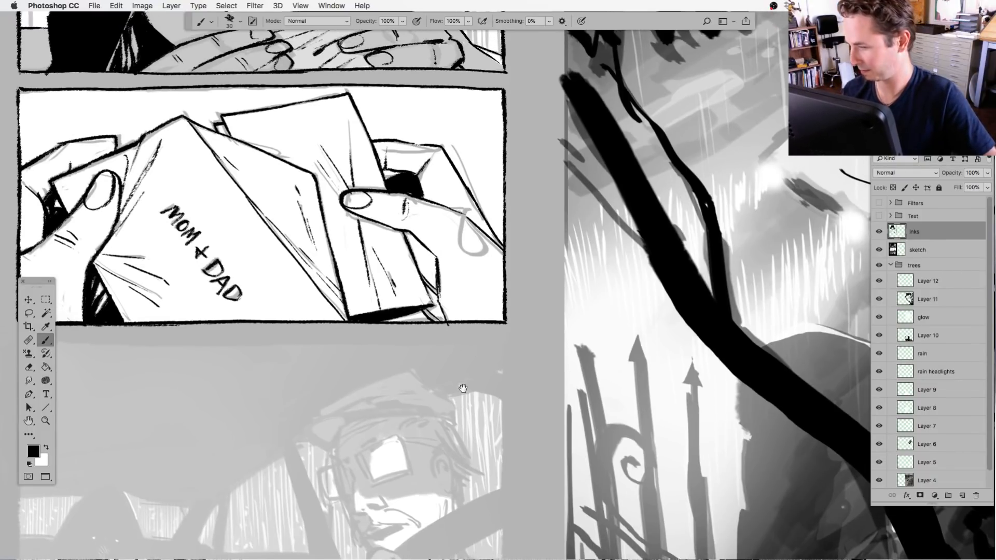
{"action": "left_click_drag", "start_coordinate": [440, 291], "coordinate": [441, 307]}
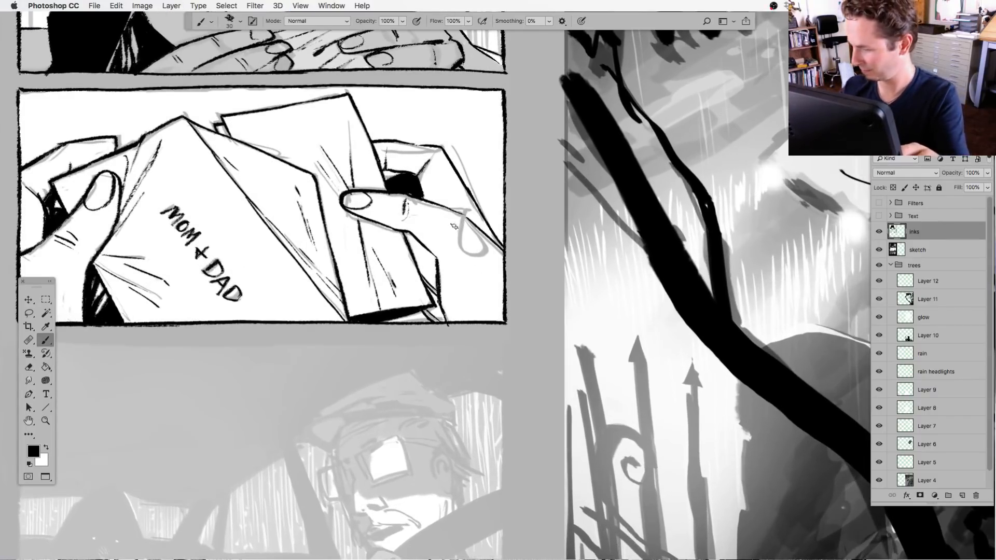
{"action": "left_click_drag", "start_coordinate": [455, 244], "coordinate": [459, 227]}
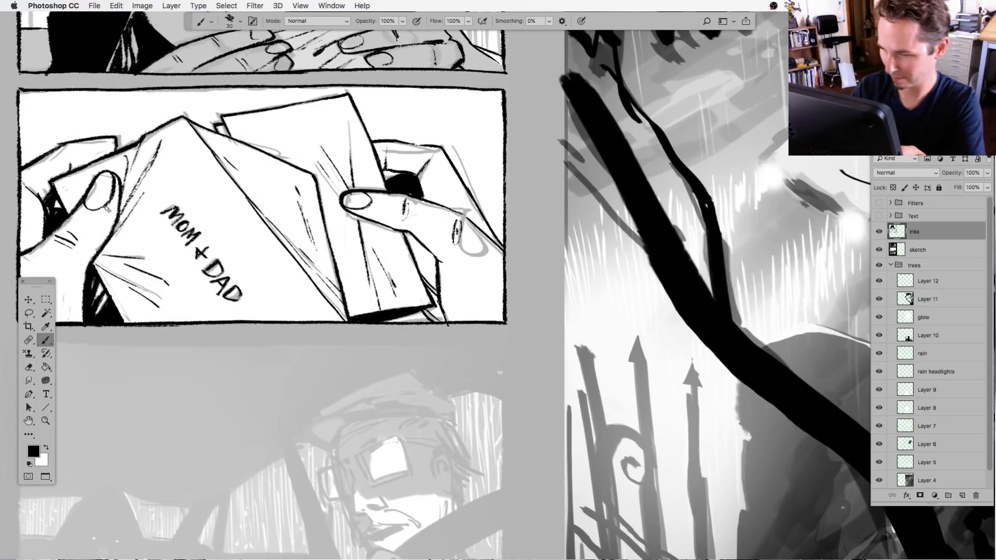
Cut away the inked tip of the thumb holding the envelope with the Lasso, and redraw its contour and nail with the Brush.
{"action": "left_click_drag", "start_coordinate": [249, 355], "coordinate": [394, 365]}
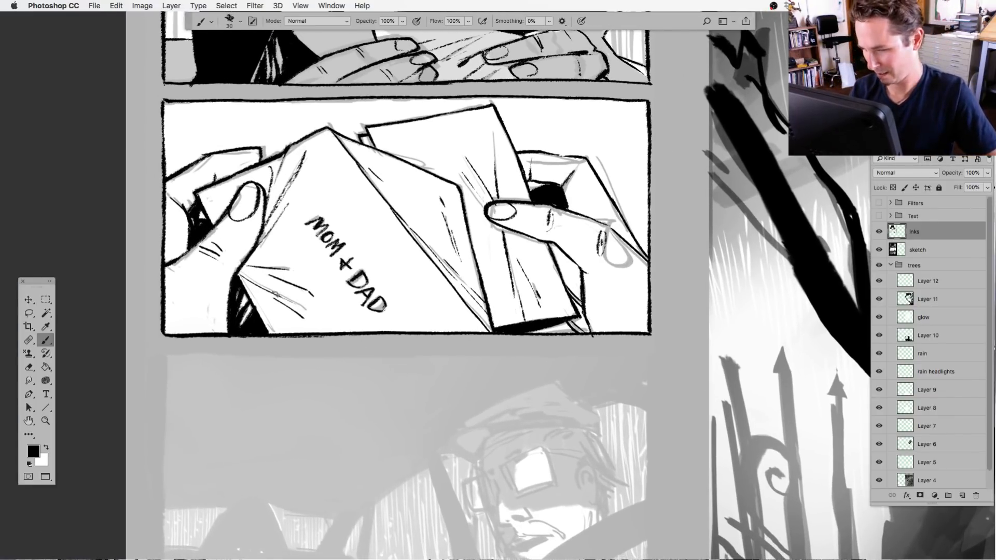
{"action": "left_click_drag", "start_coordinate": [245, 188], "coordinate": [223, 213]}
{"action": "left_click", "coordinate": [29, 313]}
{"action": "key", "text": "super+x"}
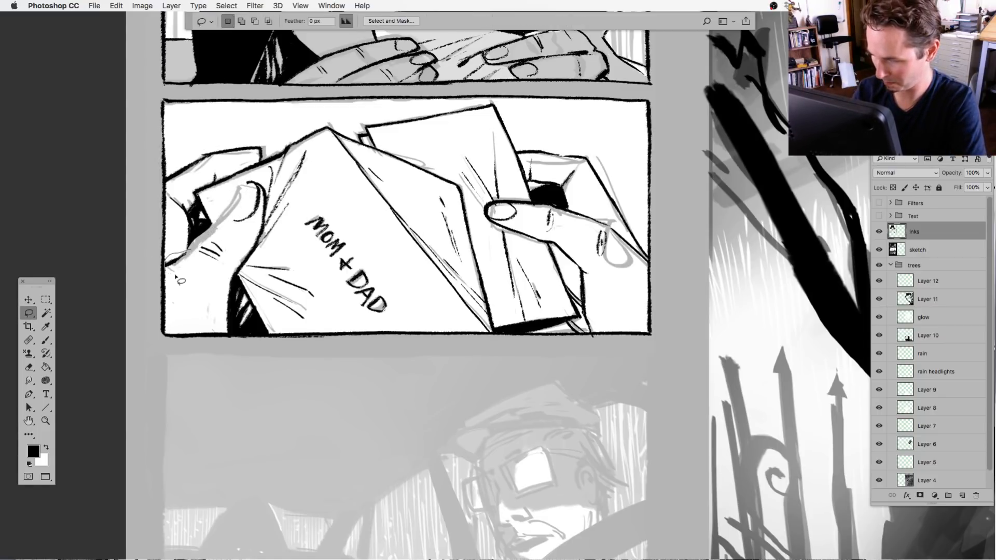
{"action": "left_click", "coordinate": [45, 340]}
{"action": "mouse_move", "coordinate": [251, 182]}
{"action": "left_mouse_down"}
{"action": "mouse_move", "coordinate": [213, 236]}
{"action": "mouse_move", "coordinate": [163, 267]}
{"action": "mouse_move", "coordinate": [212, 227]}
{"action": "mouse_move", "coordinate": [252, 212]}
{"action": "left_mouse_up"}
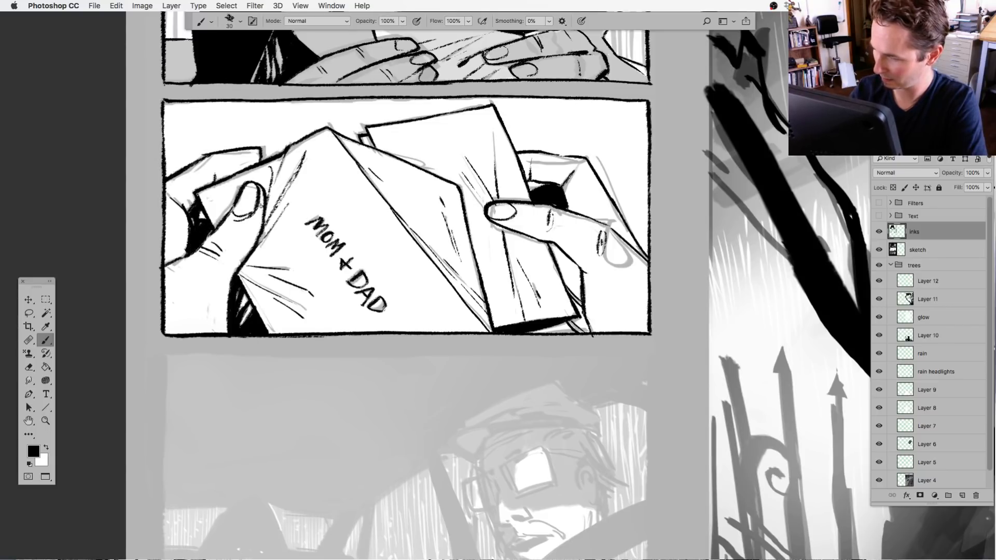
{"action": "left_click", "coordinate": [29, 314]}
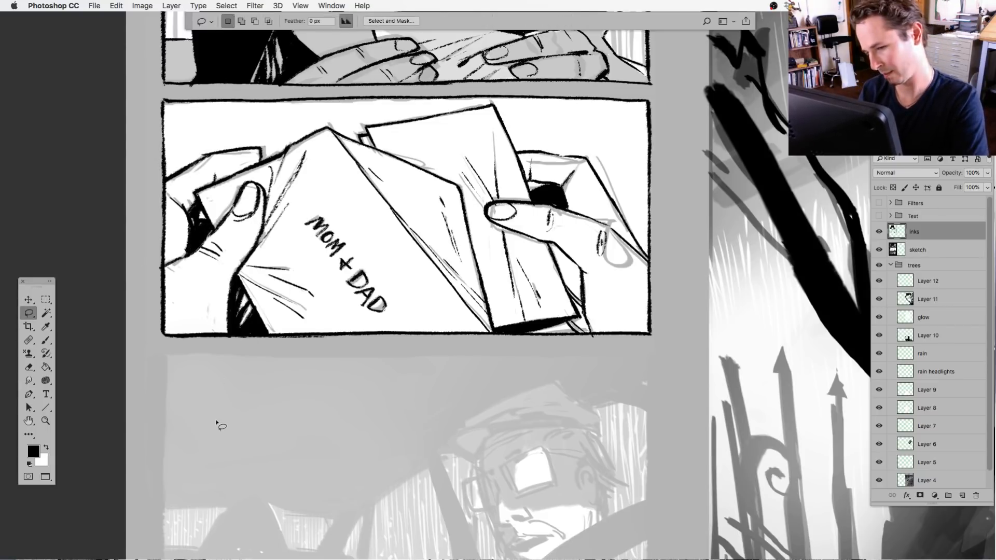
{"action": "left_click", "coordinate": [46, 340]}
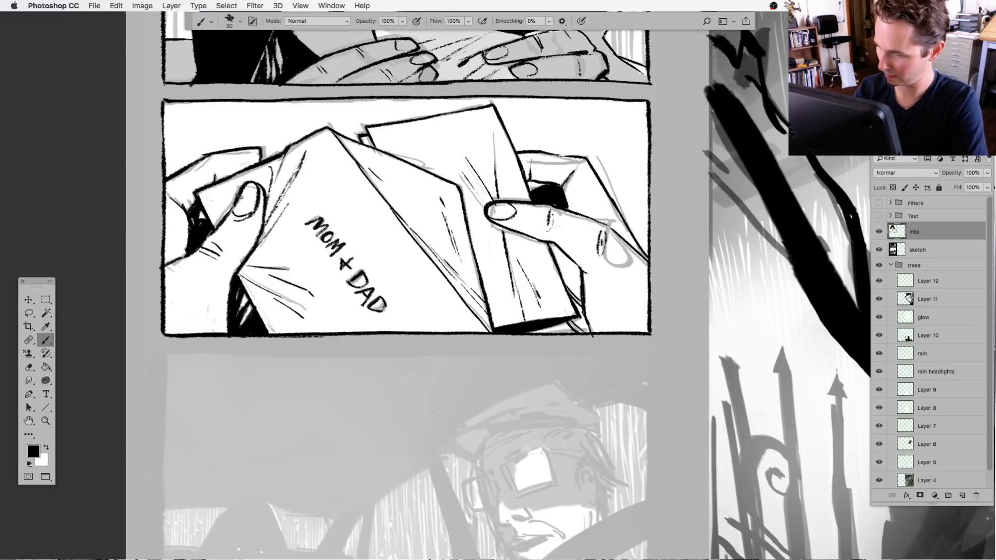
Check the inks of both panels at page and close-up scale with the sketch layer hidden, and restore the sketch.
{"action": "left_click", "coordinate": [878, 249]}
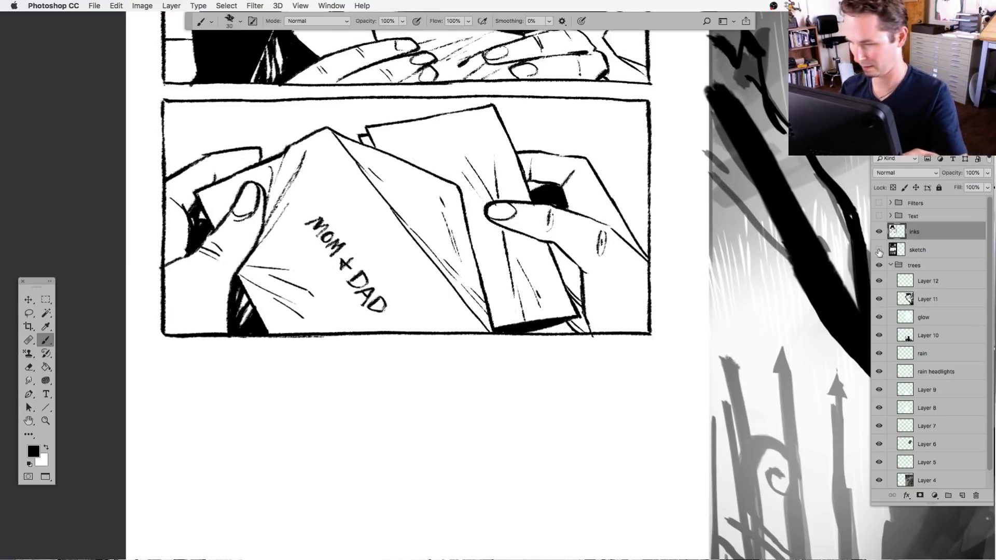
{"action": "key", "text": "super+0"}
{"action": "key", "text": "super+minus"}
{"action": "key", "text": "super+minus"}
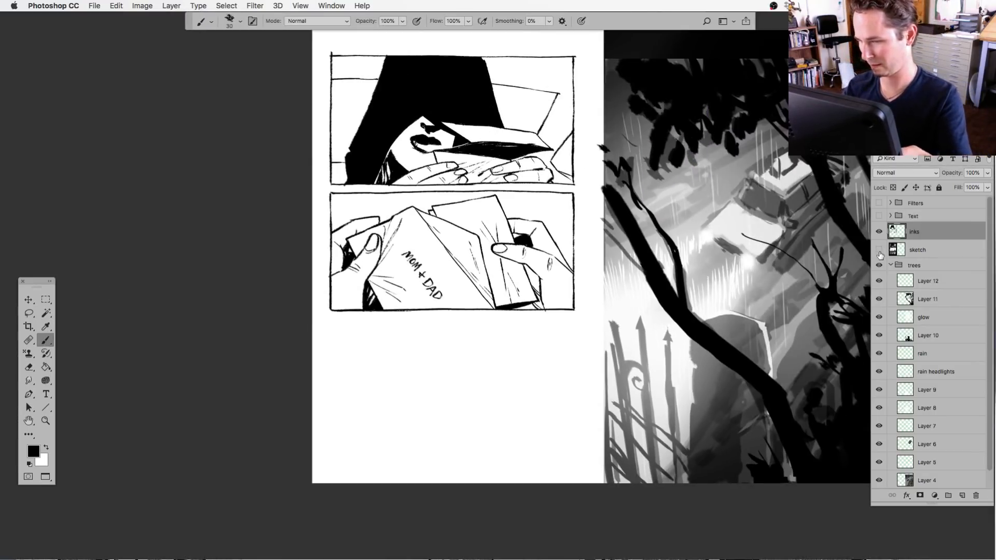
{"action": "key", "text": "super+plus"}
{"action": "key", "text": "super+plus"}
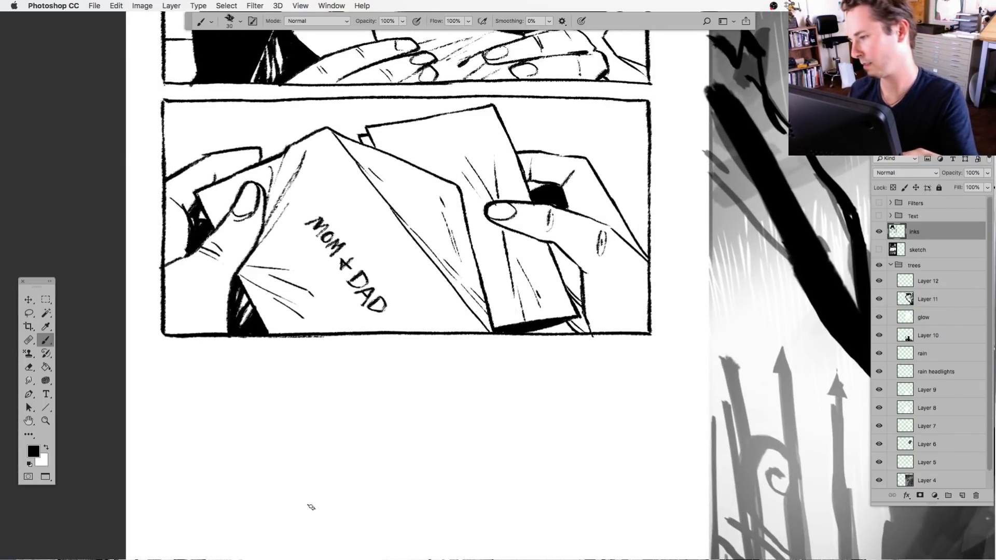
{"action": "left_click", "coordinate": [29, 313]}
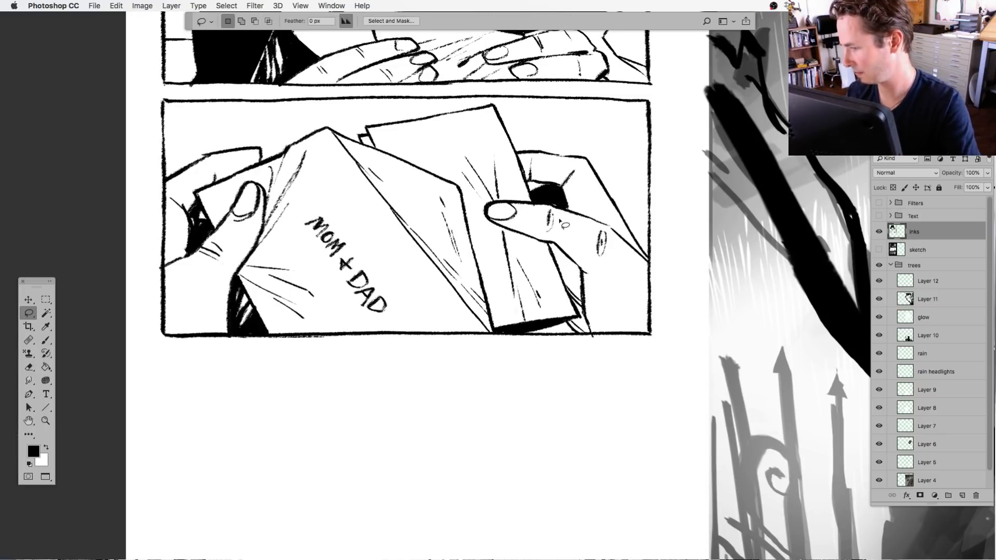
{"action": "key", "text": "super+minus"}
{"action": "key", "text": "super+minus"}
{"action": "key", "text": "super+minus"}
{"action": "key", "text": "super+plus"}
{"action": "key", "text": "super+plus"}
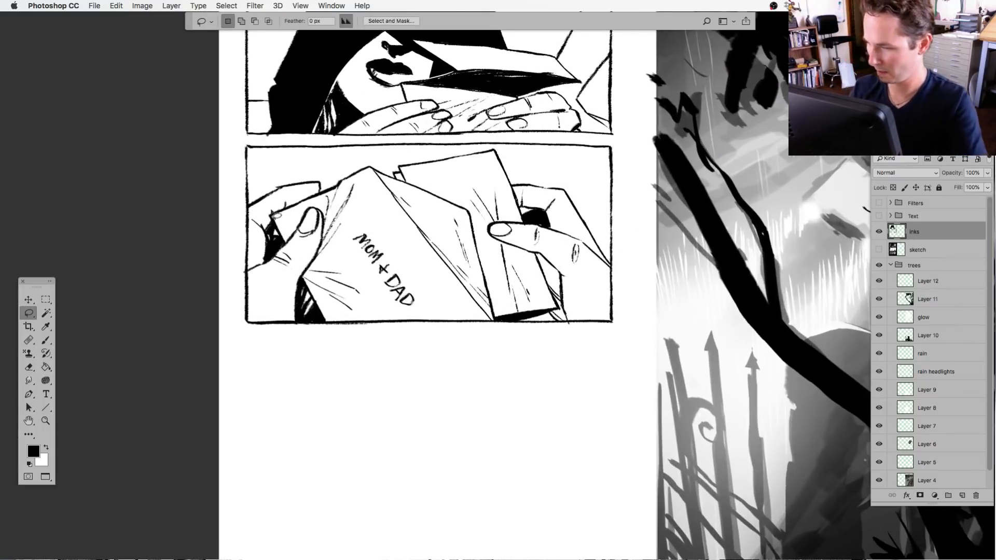
{"action": "mouse_move", "coordinate": [275, 181]}
{"action": "left_mouse_down"}
{"action": "mouse_move", "coordinate": [268, 188]}
{"action": "mouse_move", "coordinate": [284, 181]}
{"action": "left_mouse_up"}
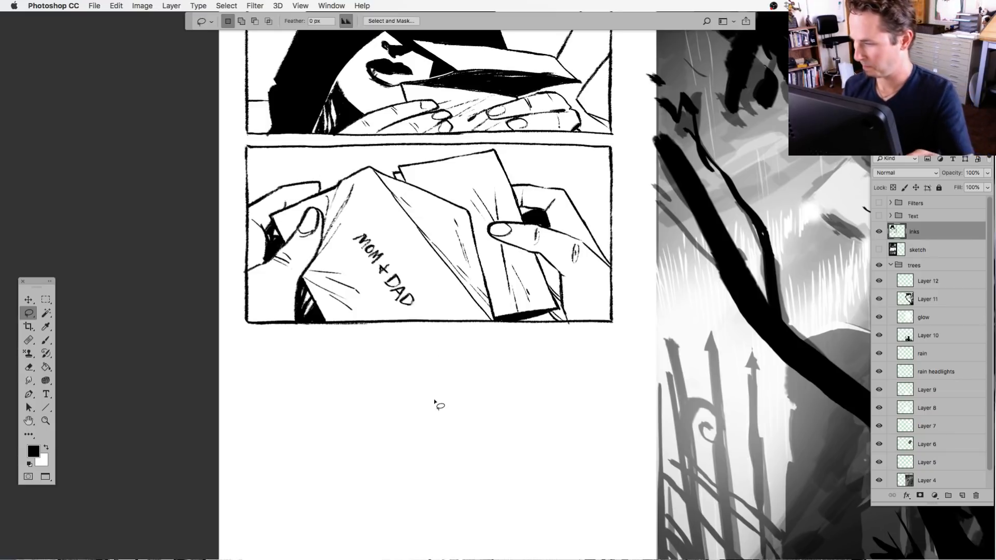
{"action": "left_click", "coordinate": [878, 250]}
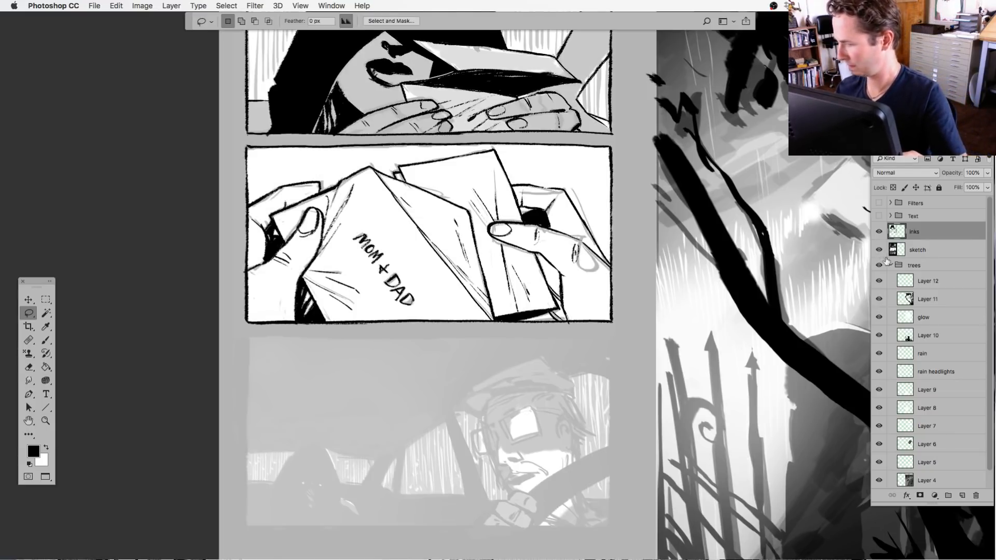
Ink the top edge and both side edges of the third panel's border with the Brush.
{"action": "left_click_drag", "start_coordinate": [501, 436], "coordinate": [493, 426]}
{"action": "scroll", "coordinate": [492, 426], "scroll_direction": "down", "scroll_amount": 5}
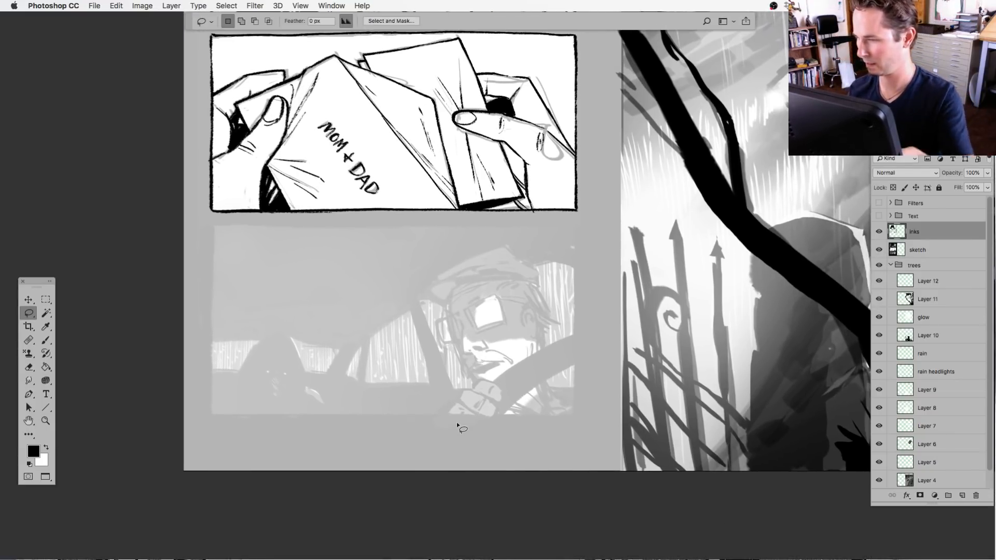
{"action": "key", "text": "super+plus"}
{"action": "left_click", "coordinate": [46, 340]}
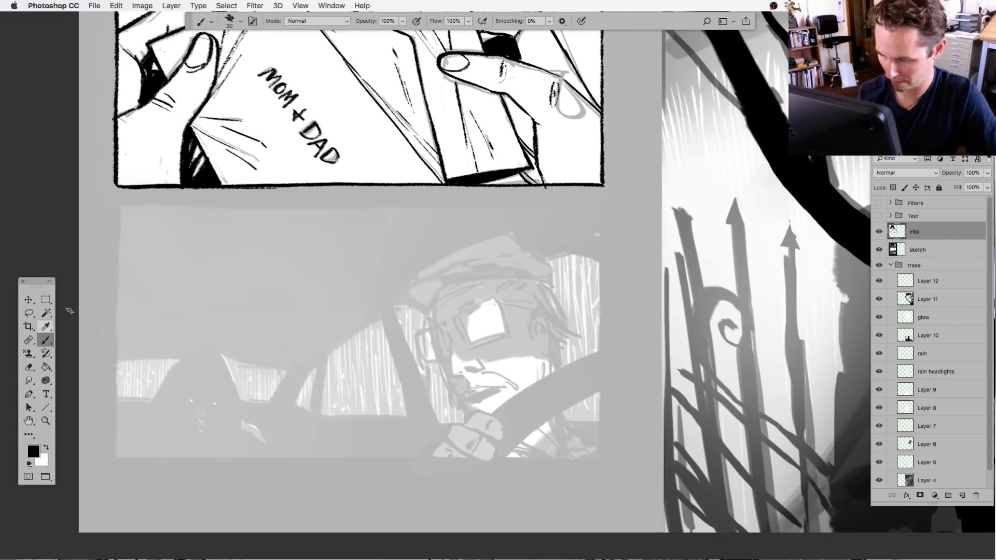
{"action": "left_click_drag", "start_coordinate": [117, 204], "coordinate": [601, 202]}
{"action": "left_click_drag", "start_coordinate": [117, 205], "coordinate": [120, 389]}
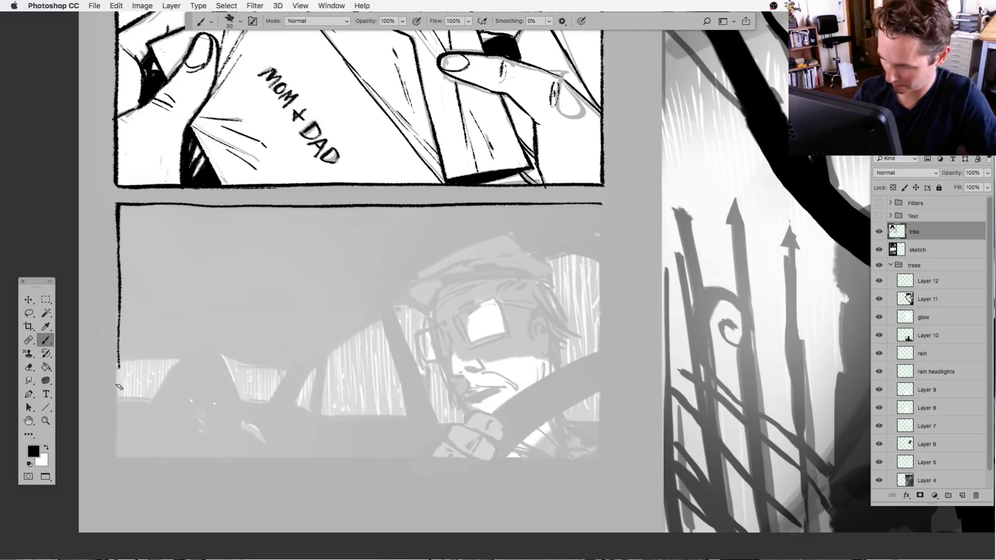
{"action": "key", "text": "super+z"}
{"action": "left_click_drag", "start_coordinate": [116, 204], "coordinate": [115, 456]}
{"action": "left_click_drag", "start_coordinate": [602, 204], "coordinate": [602, 461]}
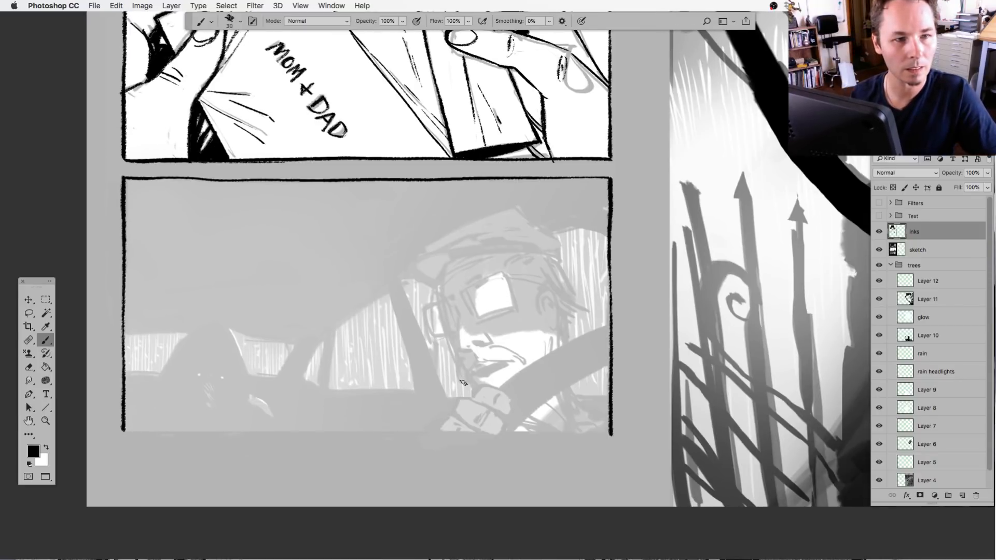
Ink the third panel's bottom border, joining the two side edges.
{"action": "left_click_drag", "start_coordinate": [126, 432], "coordinate": [215, 434]}
{"action": "key", "text": "super+z"}
{"action": "left_click_drag", "start_coordinate": [120, 432], "coordinate": [613, 437]}
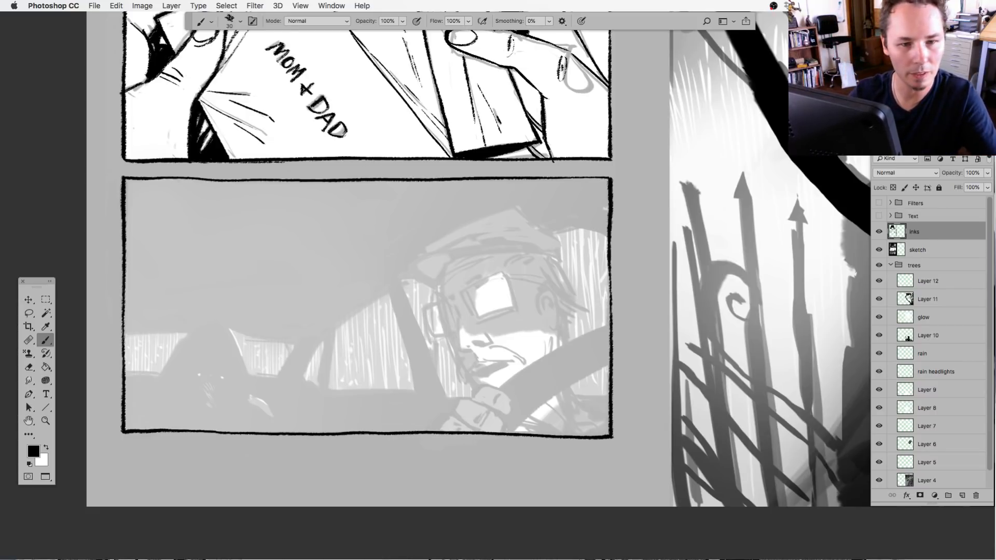
{"action": "key", "text": "Tab"}
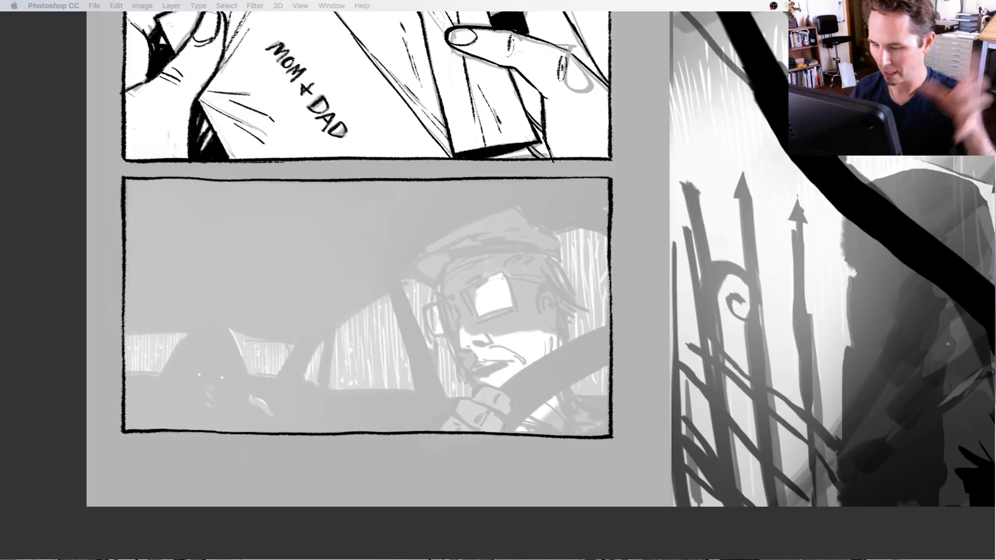
{"action": "key", "text": "Tab"}
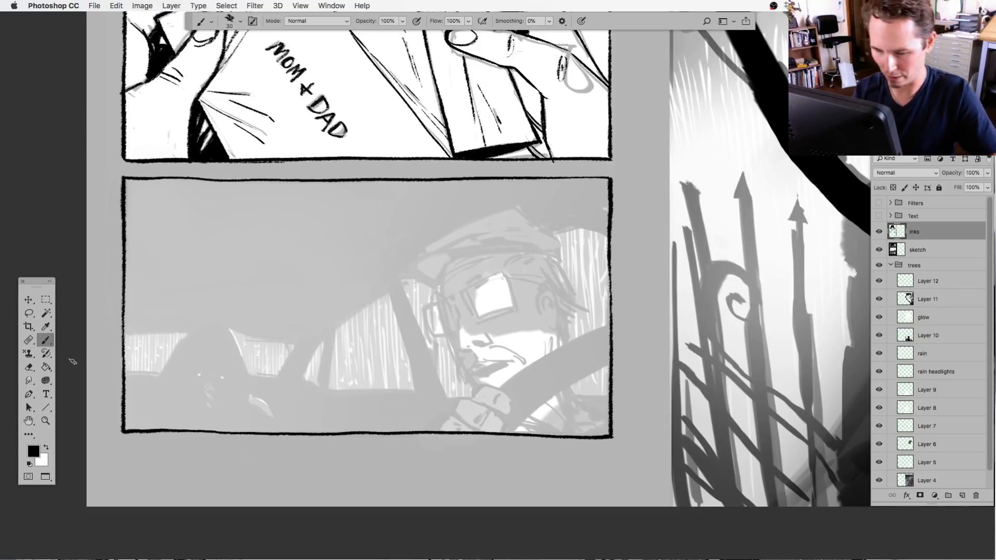
Ink both slanted sides of the hooded back-seat figure's silhouette, reducing the brush size to 20.
{"action": "scroll", "coordinate": [357, 405], "scroll_direction": "down", "scroll_amount": 3}
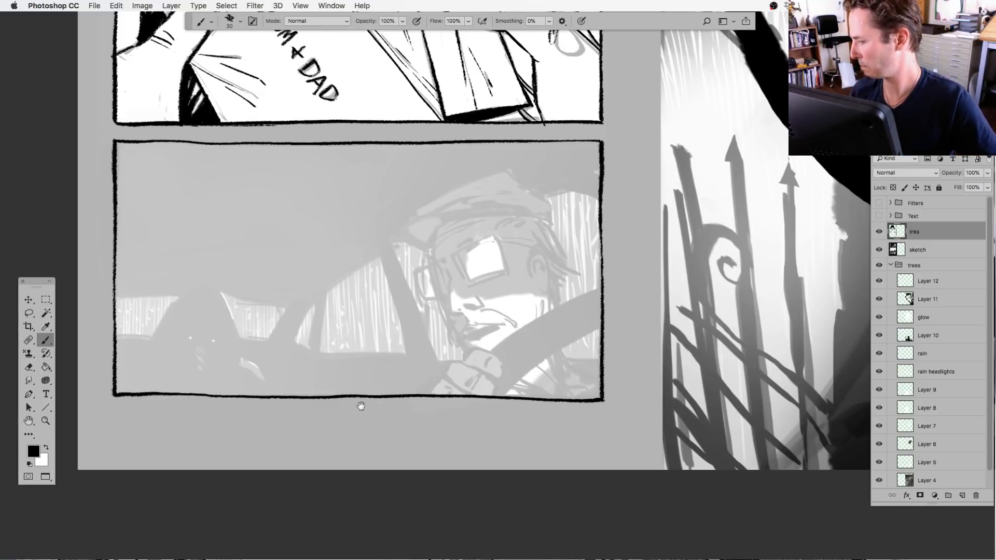
{"action": "scroll", "coordinate": [362, 394], "scroll_direction": "down", "scroll_amount": 2}
{"action": "scroll", "coordinate": [388, 392], "scroll_direction": "up", "scroll_amount": 2}
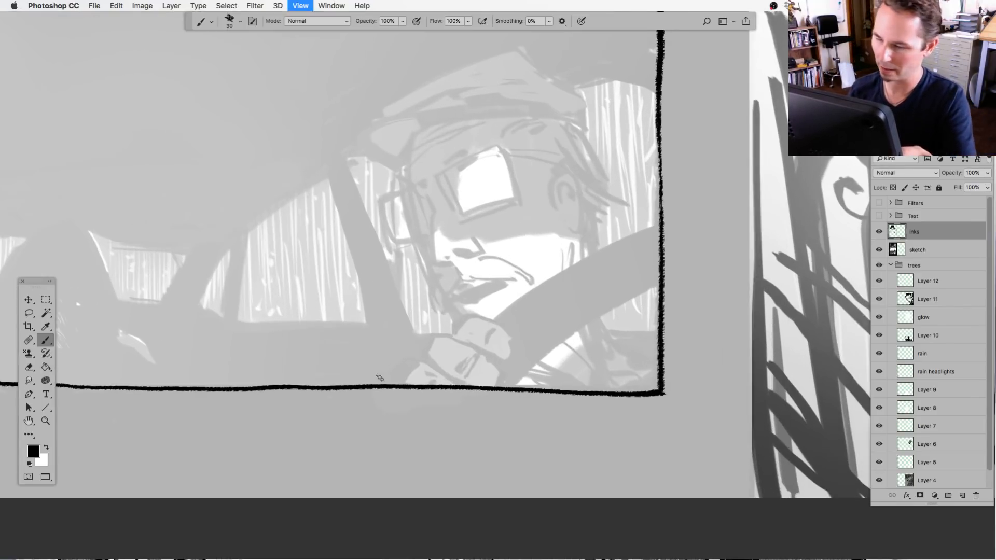
{"action": "scroll", "coordinate": [240, 327], "scroll_direction": "up", "scroll_amount": 2}
{"action": "scroll", "coordinate": [414, 343], "scroll_direction": "down", "scroll_amount": 1}
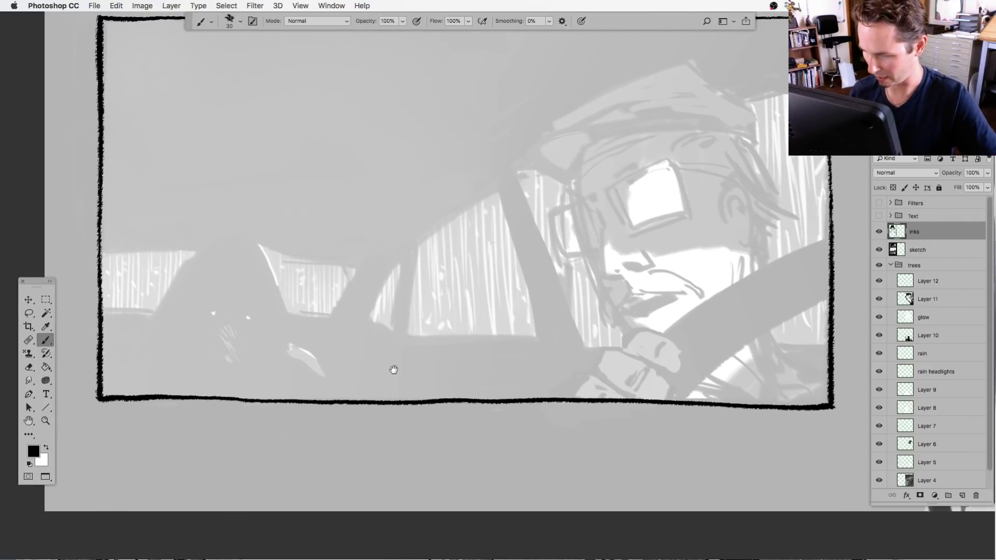
{"action": "mouse_move", "coordinate": [215, 235]}
{"action": "left_mouse_down"}
{"action": "mouse_move", "coordinate": [171, 280]}
{"action": "mouse_move", "coordinate": [191, 258]}
{"action": "mouse_move", "coordinate": [161, 316]}
{"action": "left_mouse_up"}
{"action": "key", "text": "bracketleft"}
{"action": "left_click_drag", "start_coordinate": [187, 269], "coordinate": [150, 342]}
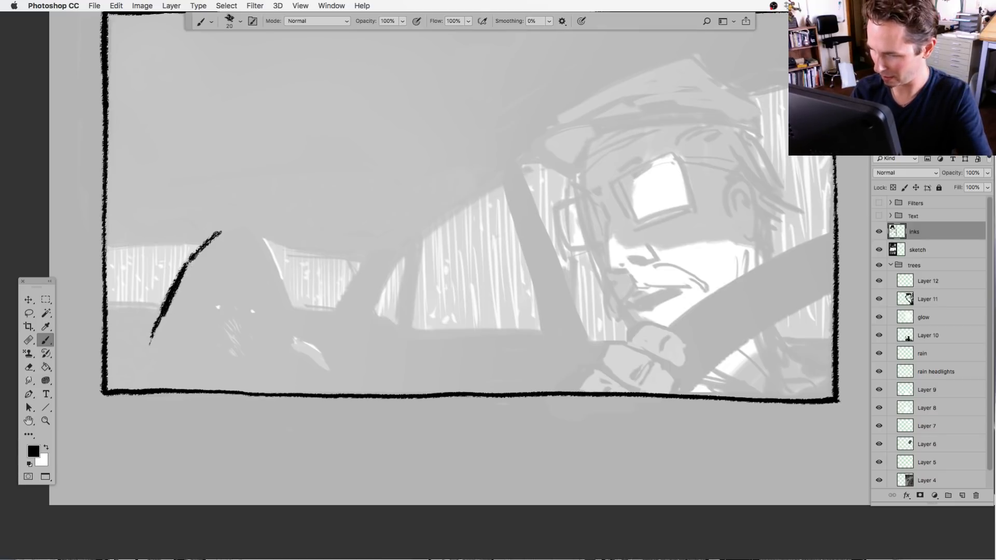
{"action": "mouse_move", "coordinate": [188, 269]}
{"action": "left_mouse_down"}
{"action": "mouse_move", "coordinate": [223, 230]}
{"action": "mouse_move", "coordinate": [193, 259]}
{"action": "left_mouse_up"}
{"action": "left_click_drag", "start_coordinate": [257, 229], "coordinate": [294, 321]}
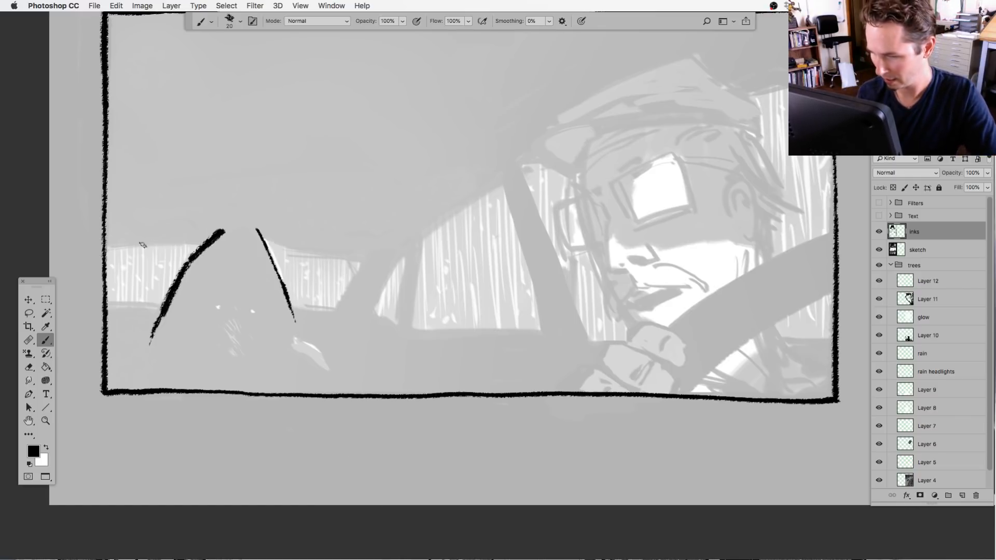
Outline the car's rear window on both sides of the hooded figure.
{"action": "scroll", "coordinate": [261, 283], "scroll_direction": "left", "scroll_amount": 5}
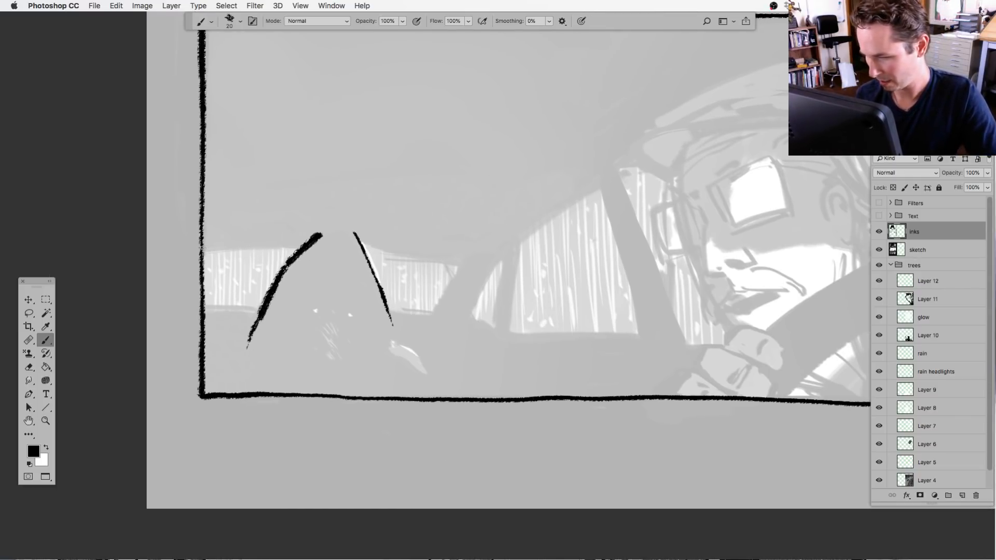
{"action": "mouse_move", "coordinate": [204, 248]}
{"action": "left_mouse_down"}
{"action": "mouse_move", "coordinate": [317, 243]}
{"action": "mouse_move", "coordinate": [456, 263]}
{"action": "mouse_move", "coordinate": [431, 314]}
{"action": "left_mouse_up"}
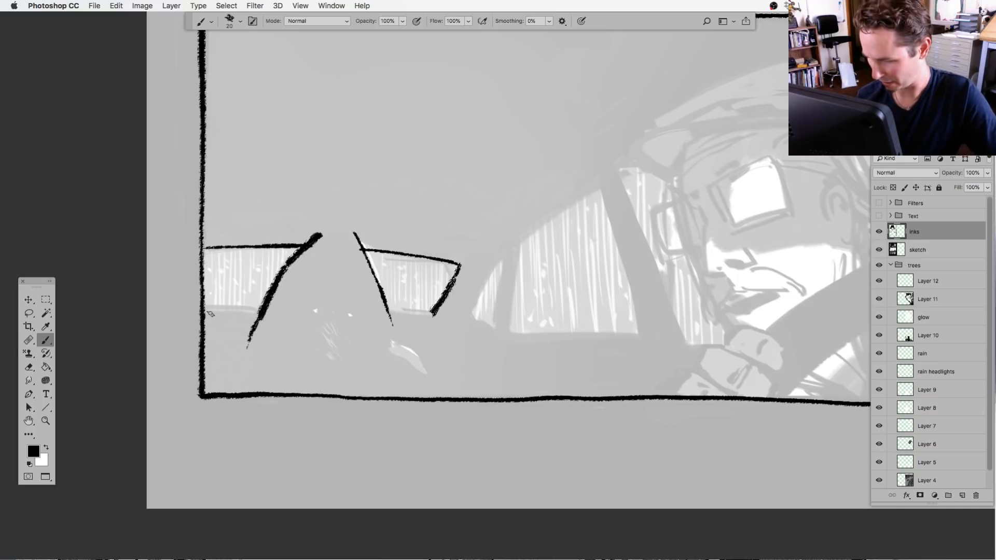
{"action": "mouse_move", "coordinate": [207, 309]}
{"action": "left_mouse_down"}
{"action": "mouse_move", "coordinate": [259, 310]}
{"action": "mouse_move", "coordinate": [207, 311]}
{"action": "left_mouse_up"}
{"action": "left_click_drag", "start_coordinate": [391, 313], "coordinate": [436, 313]}
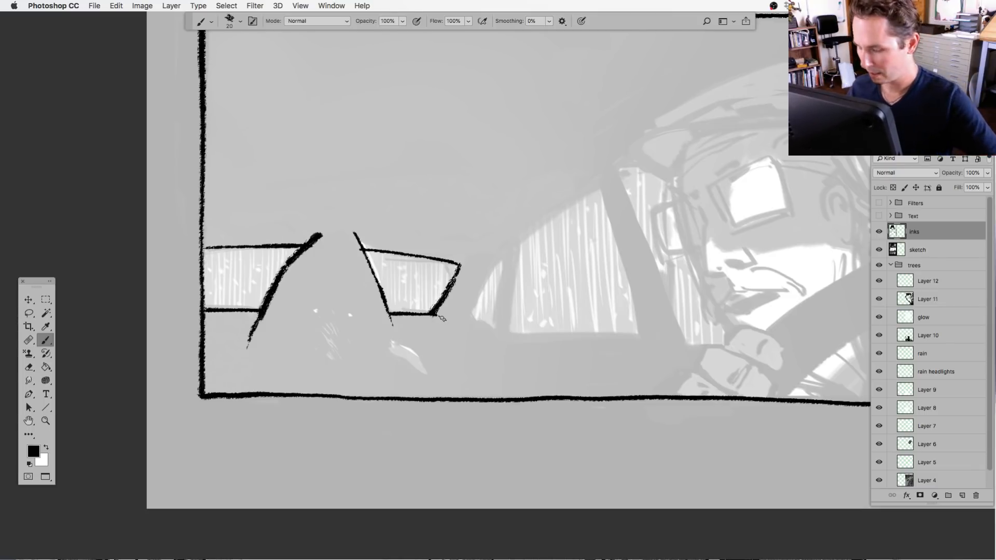
{"action": "left_click_drag", "start_coordinate": [204, 247], "coordinate": [261, 246]}
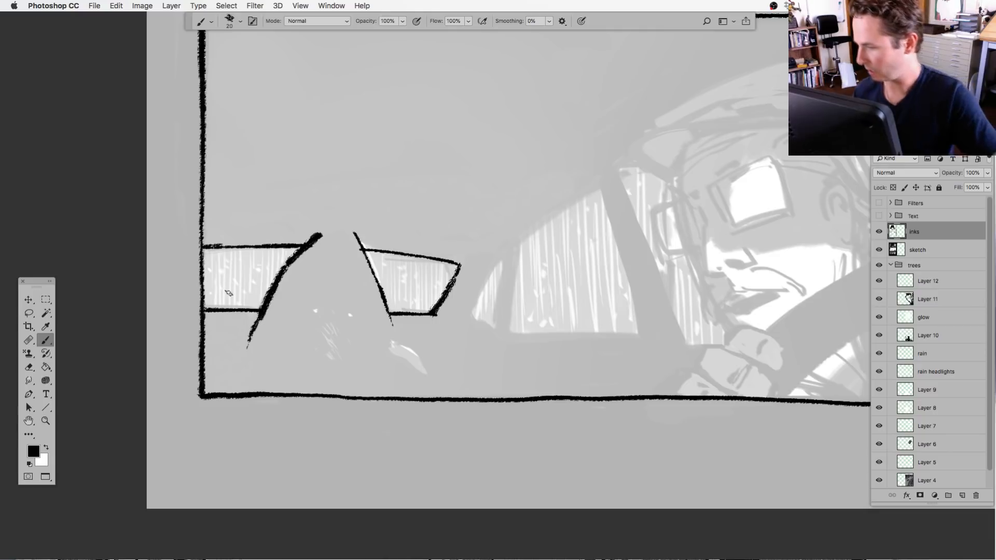
Ink the small triangular quarter window, and the side and upper edges of the large side window beside it.
{"action": "left_click_drag", "start_coordinate": [469, 434], "coordinate": [378, 399]}
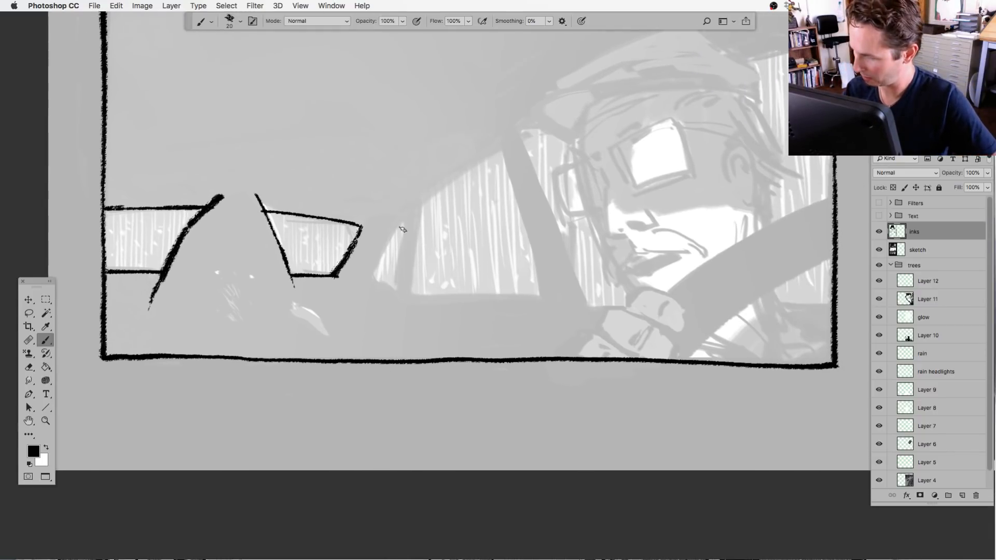
{"action": "mouse_move", "coordinate": [396, 230]}
{"action": "left_mouse_down"}
{"action": "mouse_move", "coordinate": [371, 277]}
{"action": "mouse_move", "coordinate": [383, 272]}
{"action": "mouse_move", "coordinate": [374, 280]}
{"action": "mouse_move", "coordinate": [399, 298]}
{"action": "mouse_move", "coordinate": [402, 221]}
{"action": "mouse_move", "coordinate": [399, 269]}
{"action": "mouse_move", "coordinate": [398, 226]}
{"action": "mouse_move", "coordinate": [380, 248]}
{"action": "mouse_move", "coordinate": [403, 216]}
{"action": "mouse_move", "coordinate": [412, 284]}
{"action": "mouse_move", "coordinate": [421, 202]}
{"action": "left_mouse_up"}
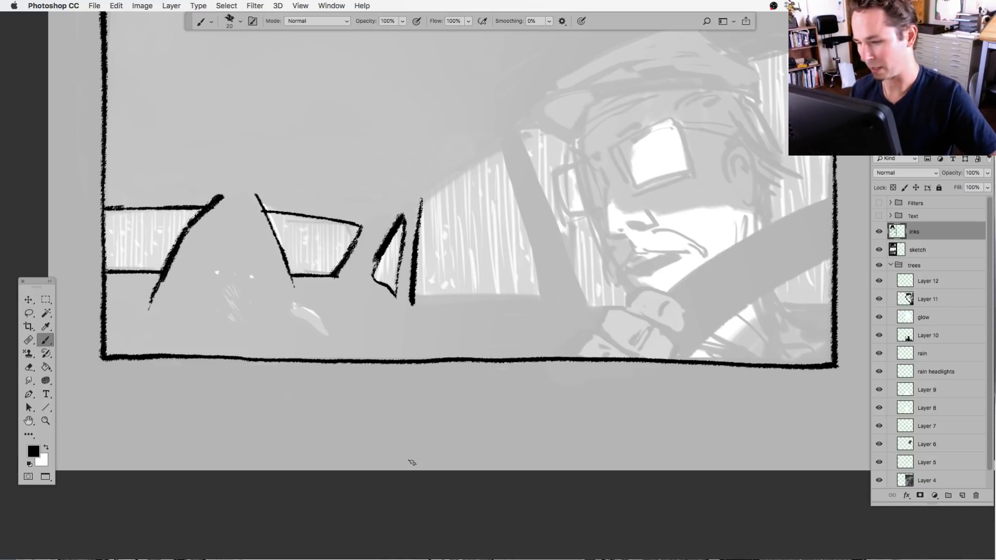
{"action": "left_click_drag", "start_coordinate": [410, 399], "coordinate": [331, 429]}
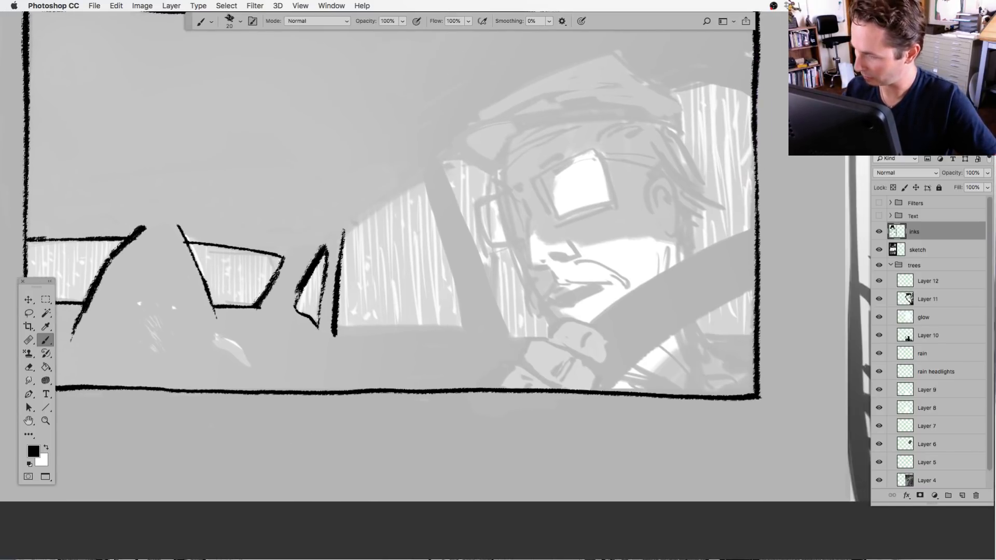
{"action": "mouse_move", "coordinate": [344, 232]}
{"action": "left_mouse_down"}
{"action": "mouse_move", "coordinate": [423, 176]}
{"action": "mouse_move", "coordinate": [469, 335]}
{"action": "mouse_move", "coordinate": [461, 273]}
{"action": "left_mouse_up"}
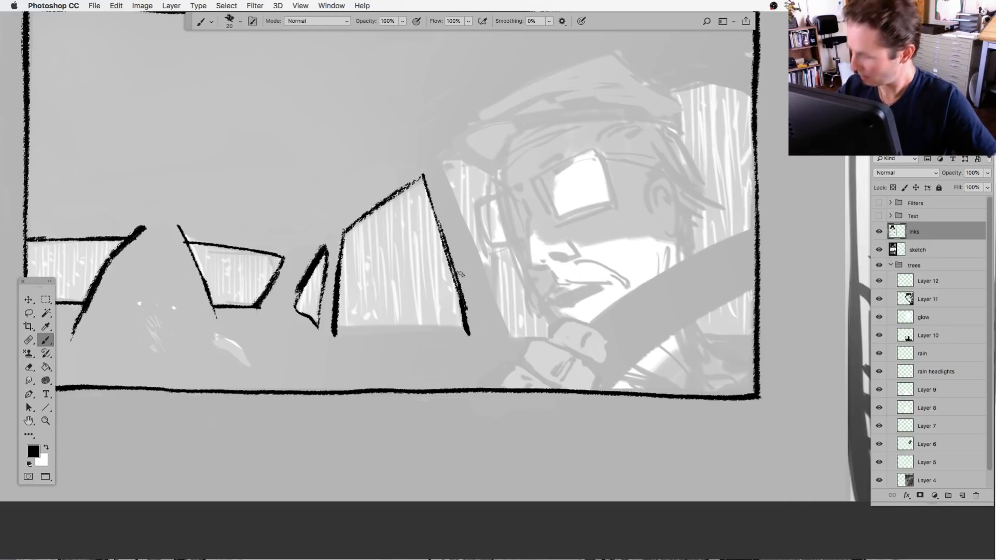
Ink the front edge of the pillar beside the driver and the window sills on both sides of it.
{"action": "mouse_move", "coordinate": [423, 177]}
{"action": "left_mouse_down"}
{"action": "mouse_move", "coordinate": [395, 193]}
{"action": "mouse_move", "coordinate": [423, 176]}
{"action": "mouse_move", "coordinate": [460, 217]}
{"action": "mouse_move", "coordinate": [476, 261]}
{"action": "mouse_move", "coordinate": [459, 209]}
{"action": "mouse_move", "coordinate": [510, 336]}
{"action": "left_mouse_up"}
{"action": "left_click_drag", "start_coordinate": [478, 259], "coordinate": [514, 338]}
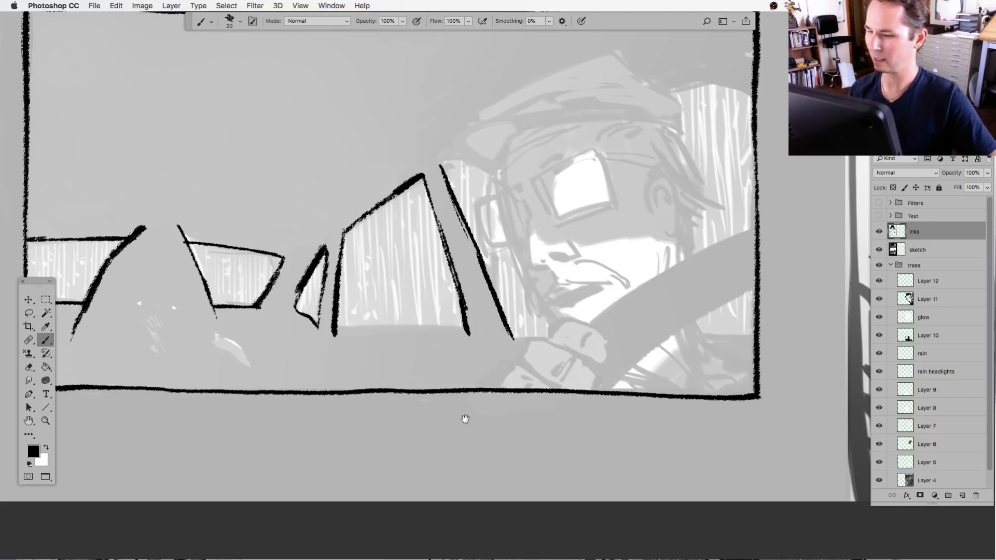
{"action": "left_click_drag", "start_coordinate": [465, 419], "coordinate": [490, 403]}
{"action": "left_click_drag", "start_coordinate": [359, 313], "coordinate": [501, 315]}
{"action": "left_click_drag", "start_coordinate": [378, 314], "coordinate": [480, 314]}
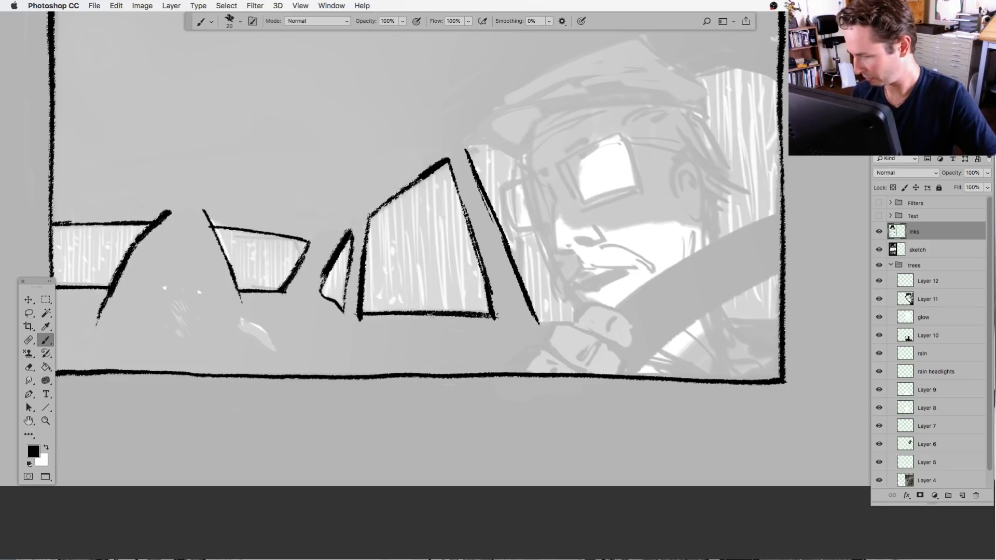
{"action": "left_click_drag", "start_coordinate": [539, 322], "coordinate": [560, 322]}
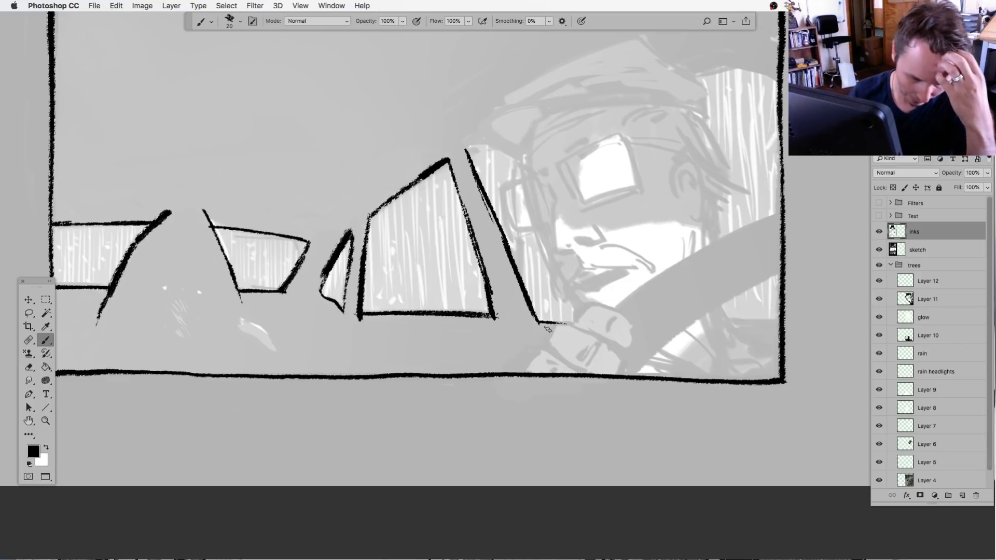
Paint white highlights on the hooded figure's face, hand and the edge of the hood.
{"action": "scroll", "coordinate": [327, 358], "scroll_direction": "left", "scroll_amount": 3}
{"action": "scroll", "coordinate": [327, 358], "scroll_direction": "down", "scroll_amount": 1}
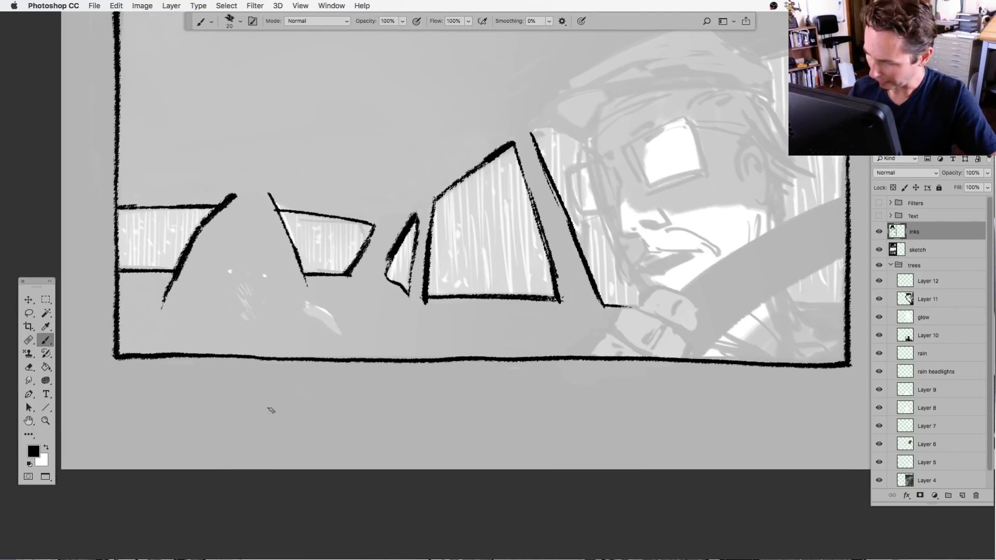
{"action": "key", "text": "x"}
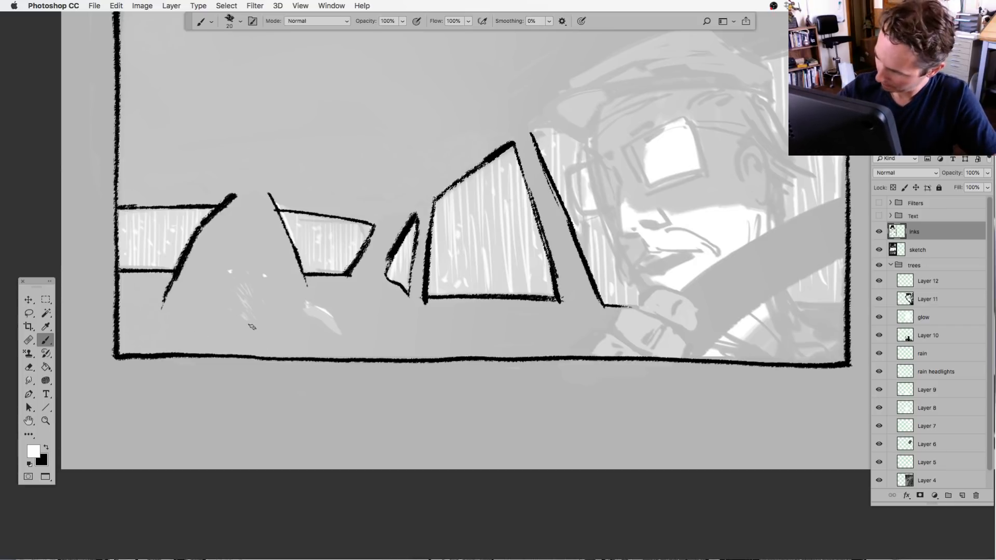
{"action": "mouse_move", "coordinate": [231, 309]}
{"action": "left_mouse_down"}
{"action": "mouse_move", "coordinate": [257, 328]}
{"action": "mouse_move", "coordinate": [237, 287]}
{"action": "mouse_move", "coordinate": [253, 301]}
{"action": "left_mouse_up"}
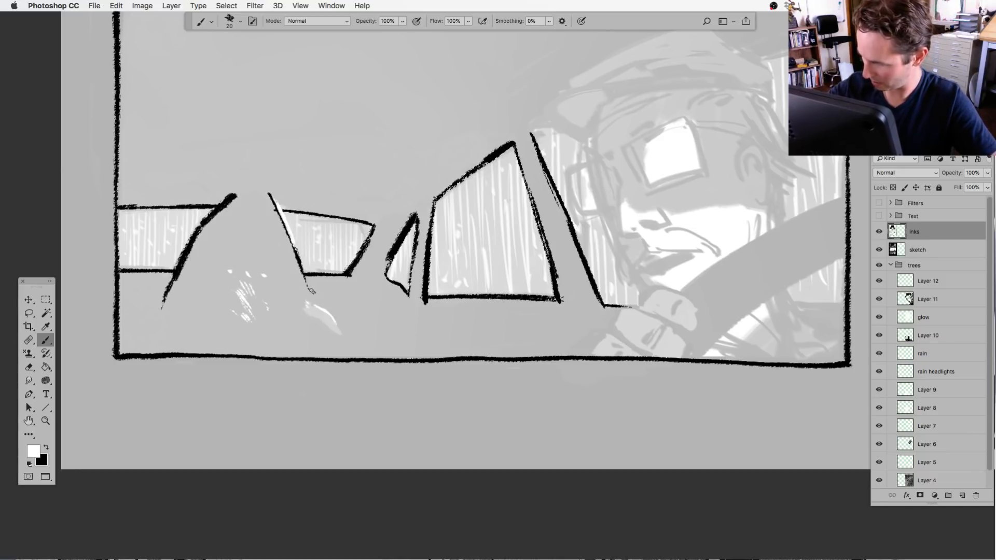
Set the brush to black in Behind mode and fill around the face's white marks, enlarging the brush to size 50.
{"action": "key", "text": "x"}
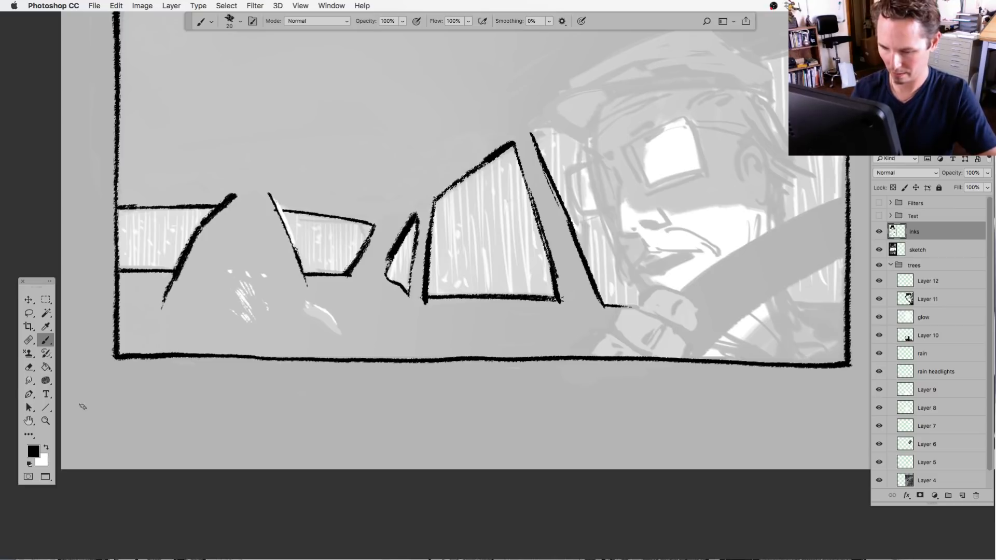
{"action": "left_click", "coordinate": [317, 21]}
{"action": "left_click", "coordinate": [300, 33]}
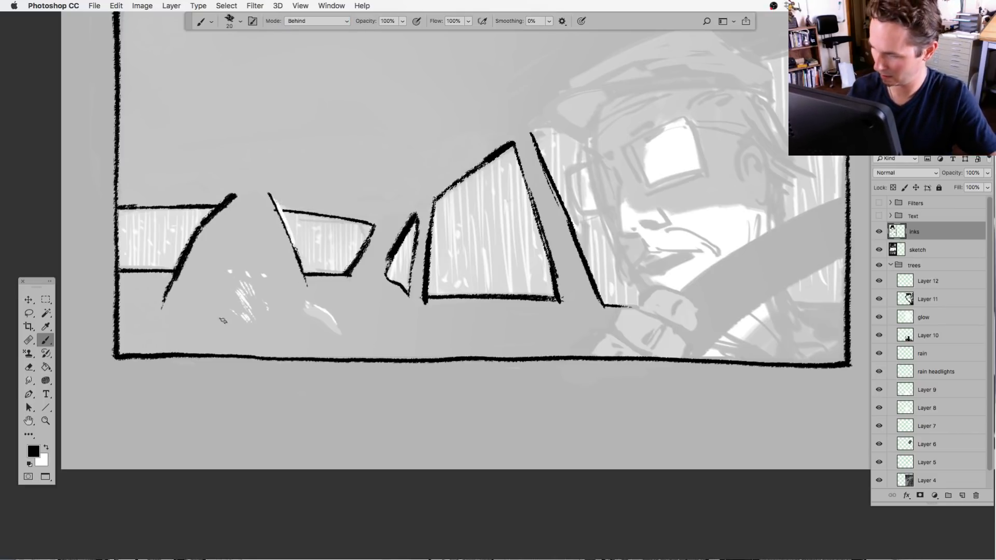
{"action": "mouse_move", "coordinate": [236, 253]}
{"action": "left_mouse_down"}
{"action": "mouse_move", "coordinate": [225, 297]}
{"action": "mouse_move", "coordinate": [246, 260]}
{"action": "mouse_move", "coordinate": [266, 281]}
{"action": "mouse_move", "coordinate": [266, 310]}
{"action": "mouse_move", "coordinate": [274, 285]}
{"action": "mouse_move", "coordinate": [240, 274]}
{"action": "mouse_move", "coordinate": [210, 301]}
{"action": "mouse_move", "coordinate": [248, 255]}
{"action": "mouse_move", "coordinate": [259, 281]}
{"action": "left_mouse_up"}
{"action": "key", "text": "bracketright"}
{"action": "key", "text": "bracketright"}
{"action": "key", "text": "bracketright"}
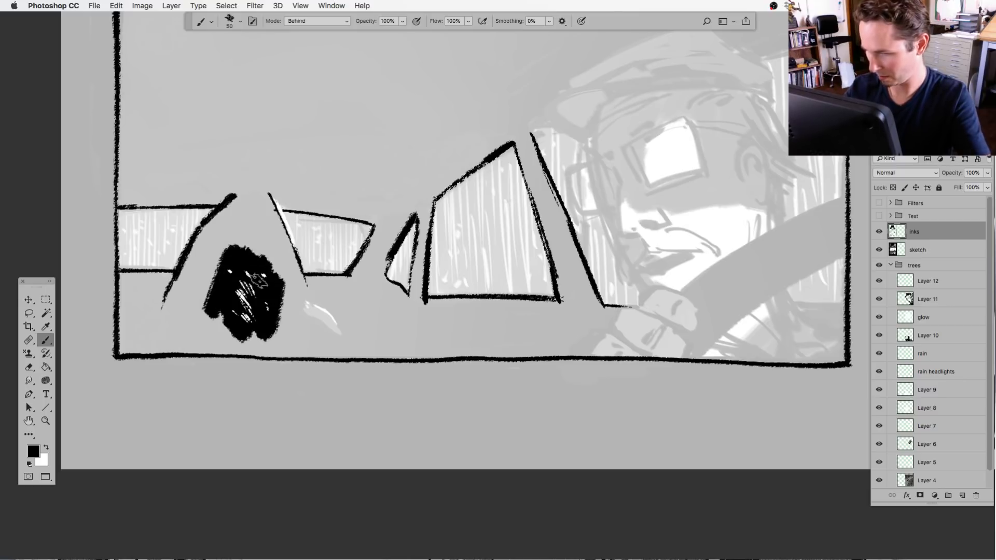
Fill the rest of the figure's hood with black up to its inked edges using a size 35 brush.
{"action": "key", "text": "bracketleft"}
{"action": "key", "text": "bracketleft"}
{"action": "key", "text": "bracketleft"}
{"action": "mouse_move", "coordinate": [247, 196]}
{"action": "left_mouse_down"}
{"action": "mouse_move", "coordinate": [204, 229]}
{"action": "mouse_move", "coordinate": [179, 290]}
{"action": "mouse_move", "coordinate": [192, 259]}
{"action": "mouse_move", "coordinate": [182, 295]}
{"action": "mouse_move", "coordinate": [206, 272]}
{"action": "mouse_move", "coordinate": [256, 300]}
{"action": "left_mouse_up"}
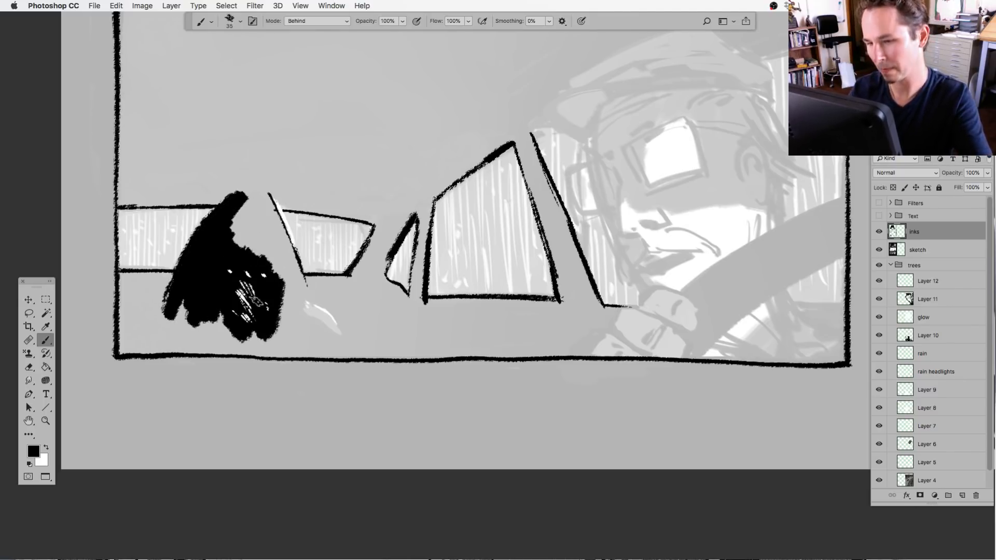
{"action": "mouse_move", "coordinate": [235, 248]}
{"action": "left_mouse_down"}
{"action": "mouse_move", "coordinate": [241, 213]}
{"action": "mouse_move", "coordinate": [264, 244]}
{"action": "mouse_move", "coordinate": [245, 223]}
{"action": "mouse_move", "coordinate": [275, 241]}
{"action": "mouse_move", "coordinate": [264, 207]}
{"action": "mouse_move", "coordinate": [301, 279]}
{"action": "mouse_move", "coordinate": [290, 255]}
{"action": "mouse_move", "coordinate": [270, 249]}
{"action": "mouse_move", "coordinate": [273, 282]}
{"action": "mouse_move", "coordinate": [302, 288]}
{"action": "mouse_move", "coordinate": [293, 256]}
{"action": "left_mouse_up"}
Outline the hooded figure's light hand beside the hood with a size 25 brush.
{"action": "key", "text": "bracketleft"}
{"action": "key", "text": "bracketleft"}
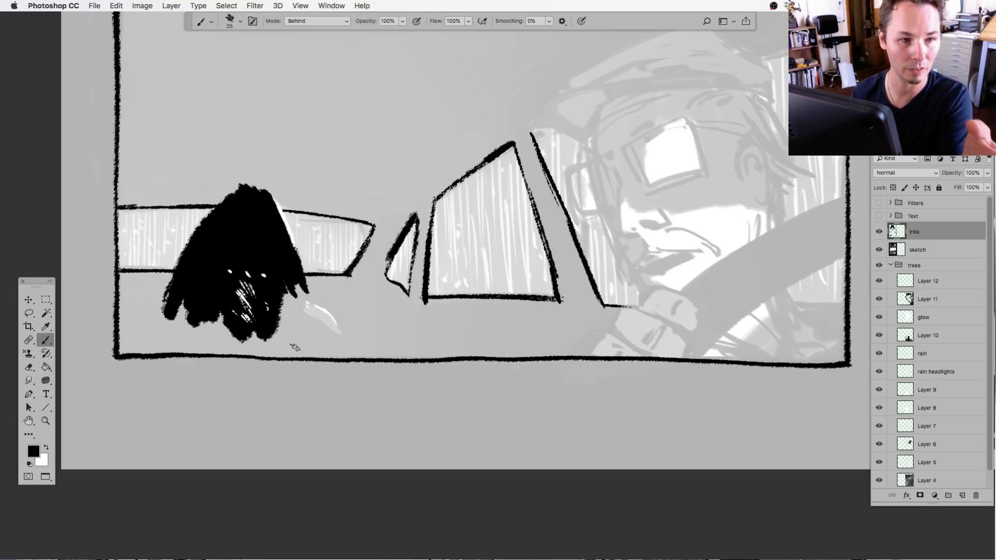
{"action": "mouse_move", "coordinate": [289, 294]}
{"action": "left_mouse_down"}
{"action": "mouse_move", "coordinate": [338, 305]}
{"action": "mouse_move", "coordinate": [260, 329]}
{"action": "mouse_move", "coordinate": [354, 328]}
{"action": "mouse_move", "coordinate": [334, 336]}
{"action": "mouse_move", "coordinate": [304, 302]}
{"action": "mouse_move", "coordinate": [314, 326]}
{"action": "mouse_move", "coordinate": [308, 316]}
{"action": "mouse_move", "coordinate": [319, 315]}
{"action": "mouse_move", "coordinate": [314, 319]}
{"action": "mouse_move", "coordinate": [346, 342]}
{"action": "left_mouse_up"}
{"action": "key", "text": "super+z"}
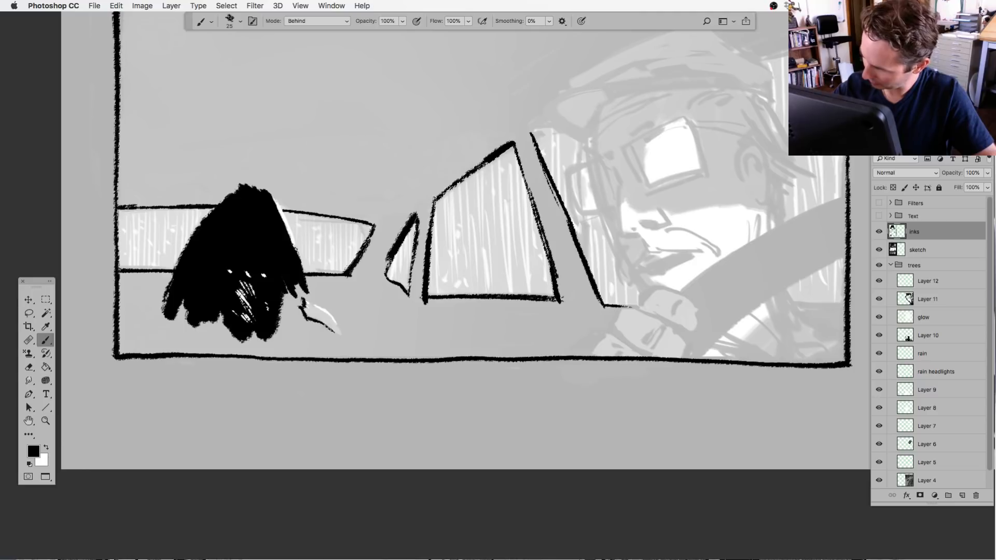
{"action": "mouse_move", "coordinate": [305, 299]}
{"action": "left_mouse_down"}
{"action": "mouse_move", "coordinate": [342, 320]}
{"action": "mouse_move", "coordinate": [347, 342]}
{"action": "left_mouse_up"}
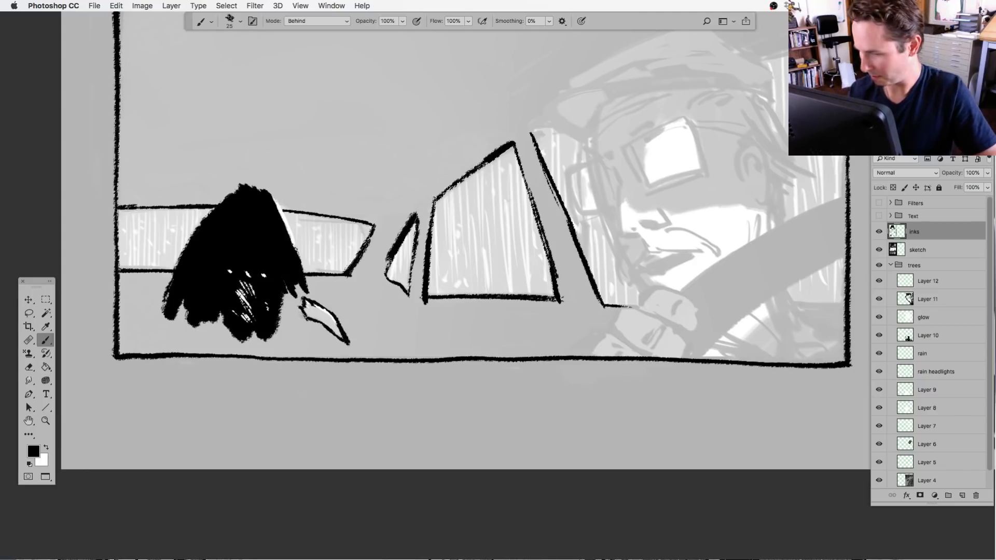
Thicken the hand's outline and fill the area between it and the hood with black.
{"action": "left_click_drag", "start_coordinate": [290, 288], "coordinate": [281, 321]}
{"action": "mouse_move", "coordinate": [298, 286]}
{"action": "left_mouse_down"}
{"action": "mouse_move", "coordinate": [285, 272]}
{"action": "mouse_move", "coordinate": [304, 324]}
{"action": "mouse_move", "coordinate": [297, 309]}
{"action": "mouse_move", "coordinate": [304, 324]}
{"action": "mouse_move", "coordinate": [295, 311]}
{"action": "mouse_move", "coordinate": [280, 336]}
{"action": "left_mouse_up"}
{"action": "mouse_move", "coordinate": [280, 336]}
{"action": "left_mouse_down"}
{"action": "mouse_move", "coordinate": [319, 323]}
{"action": "mouse_move", "coordinate": [353, 350]}
{"action": "left_mouse_up"}
{"action": "mouse_move", "coordinate": [332, 306]}
{"action": "left_mouse_down"}
{"action": "mouse_move", "coordinate": [356, 346]}
{"action": "mouse_move", "coordinate": [349, 324]}
{"action": "left_mouse_up"}
Lasso the back seat area around the hooded figure, down to the panel's lower border, and fill it with black.
{"action": "key", "text": "l"}
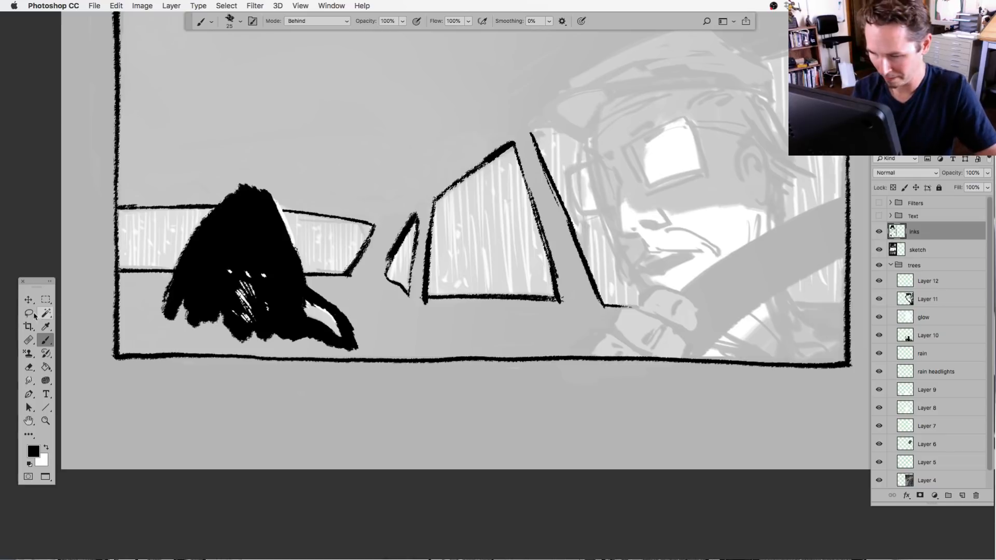
{"action": "mouse_move", "coordinate": [118, 326]}
{"action": "left_mouse_down"}
{"action": "mouse_move", "coordinate": [164, 310]}
{"action": "mouse_move", "coordinate": [181, 274]}
{"action": "mouse_move", "coordinate": [119, 325]}
{"action": "mouse_move", "coordinate": [129, 359]}
{"action": "mouse_move", "coordinate": [236, 349]}
{"action": "mouse_move", "coordinate": [227, 316]}
{"action": "mouse_move", "coordinate": [175, 358]}
{"action": "mouse_move", "coordinate": [275, 356]}
{"action": "mouse_move", "coordinate": [279, 327]}
{"action": "mouse_move", "coordinate": [313, 334]}
{"action": "mouse_move", "coordinate": [279, 331]}
{"action": "mouse_move", "coordinate": [249, 359]}
{"action": "mouse_move", "coordinate": [350, 360]}
{"action": "mouse_move", "coordinate": [372, 327]}
{"action": "left_mouse_up"}
{"action": "key", "text": "alt+BackSpace"}
{"action": "key", "text": "super+d"}
{"action": "key", "text": "alt+BackSpace"}
{"action": "key", "text": "super+d"}
{"action": "key", "text": "alt+BackSpace"}
{"action": "key", "text": "super+d"}
{"action": "key", "text": "alt+BackSpace"}
{"action": "key", "text": "super+d"}
Try filling the seat back beside the figure's hand and the pillar between the rear and small side windows with black.
{"action": "mouse_move", "coordinate": [322, 280]}
{"action": "left_mouse_down"}
{"action": "mouse_move", "coordinate": [342, 303]}
{"action": "mouse_move", "coordinate": [368, 277]}
{"action": "mouse_move", "coordinate": [310, 292]}
{"action": "mouse_move", "coordinate": [340, 315]}
{"action": "mouse_move", "coordinate": [353, 358]}
{"action": "mouse_move", "coordinate": [386, 361]}
{"action": "mouse_move", "coordinate": [424, 338]}
{"action": "mouse_move", "coordinate": [408, 292]}
{"action": "mouse_move", "coordinate": [363, 271]}
{"action": "left_mouse_up"}
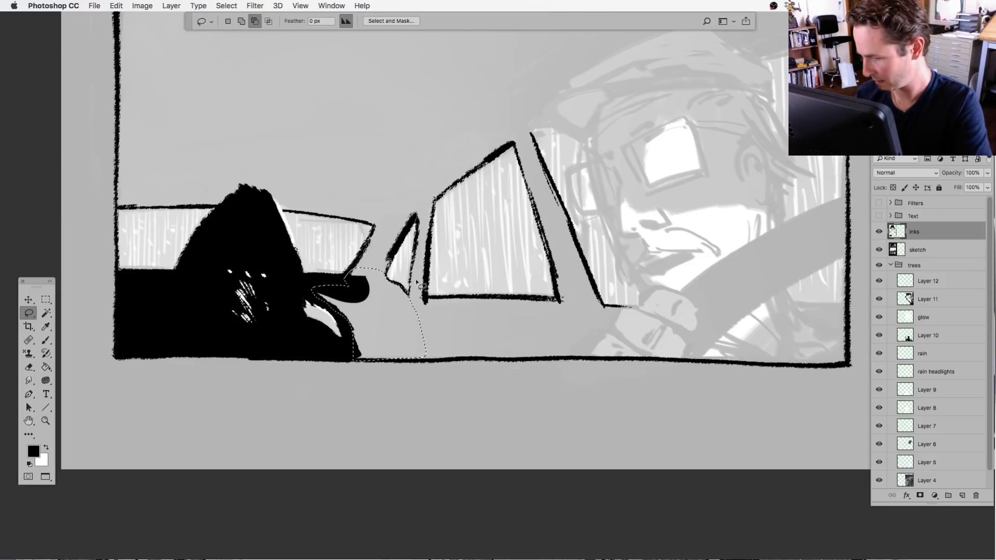
{"action": "key", "text": "alt+BackSpace"}
{"action": "key", "text": "super+d"}
{"action": "mouse_move", "coordinate": [377, 219]}
{"action": "left_mouse_down"}
{"action": "mouse_move", "coordinate": [363, 257]}
{"action": "mouse_move", "coordinate": [384, 283]}
{"action": "mouse_move", "coordinate": [415, 231]}
{"action": "mouse_move", "coordinate": [377, 218]}
{"action": "left_mouse_up"}
{"action": "key", "text": "alt+BackSpace"}
{"action": "key", "text": "super+d"}
{"action": "left_click_drag", "start_coordinate": [305, 361], "coordinate": [309, 418]}
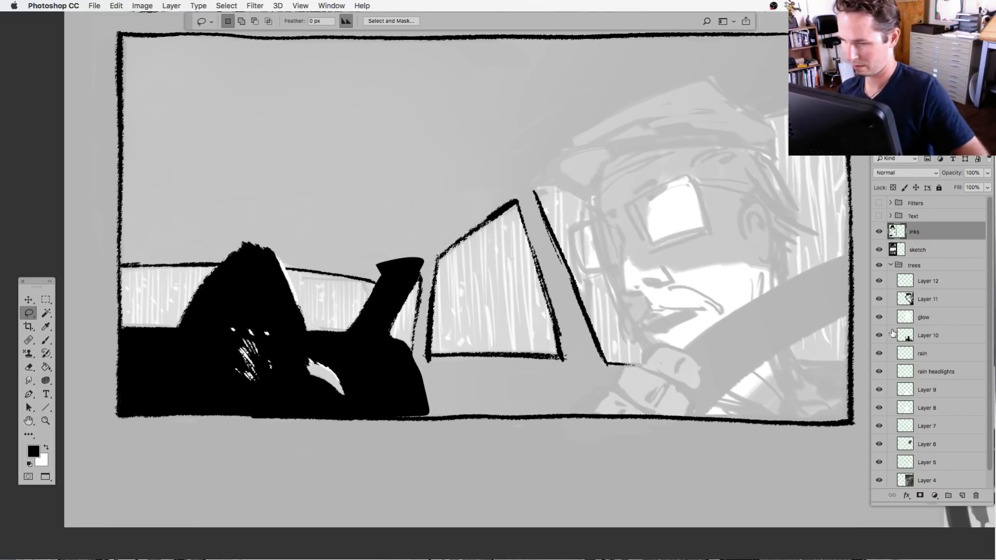
Raise the sketch layer's opacity to 100% and compare the panel with the inks layer hidden and shown.
{"action": "left_click", "coordinate": [892, 250]}
{"action": "key", "text": "3"}
{"action": "key", "text": "6"}
{"action": "left_click", "coordinate": [987, 173]}
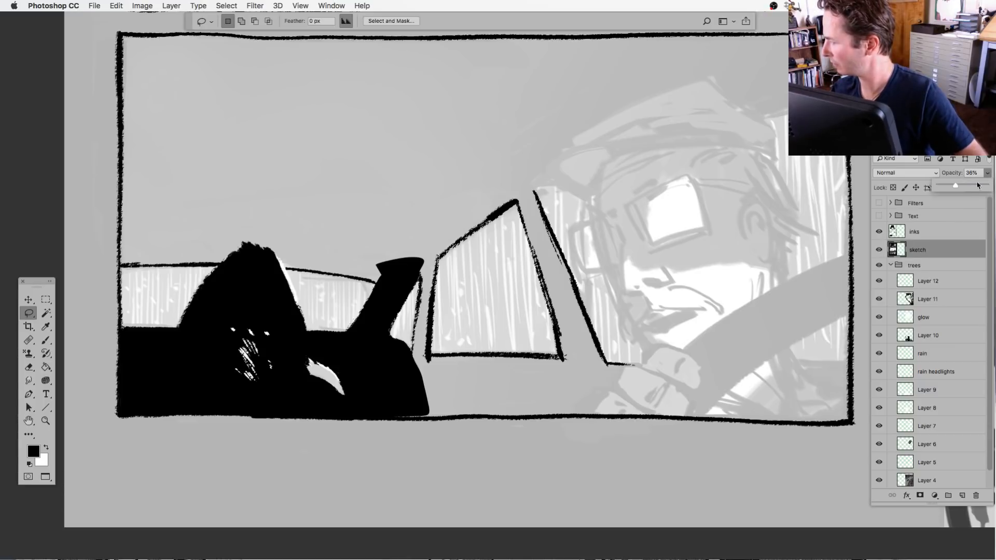
{"action": "left_click_drag", "start_coordinate": [954, 186], "coordinate": [989, 193]}
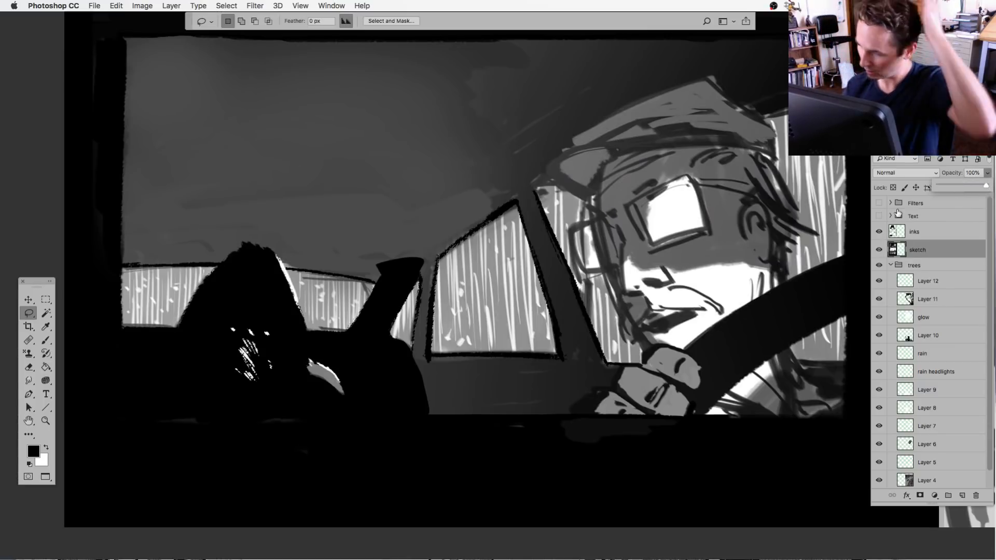
{"action": "left_click", "coordinate": [877, 232]}
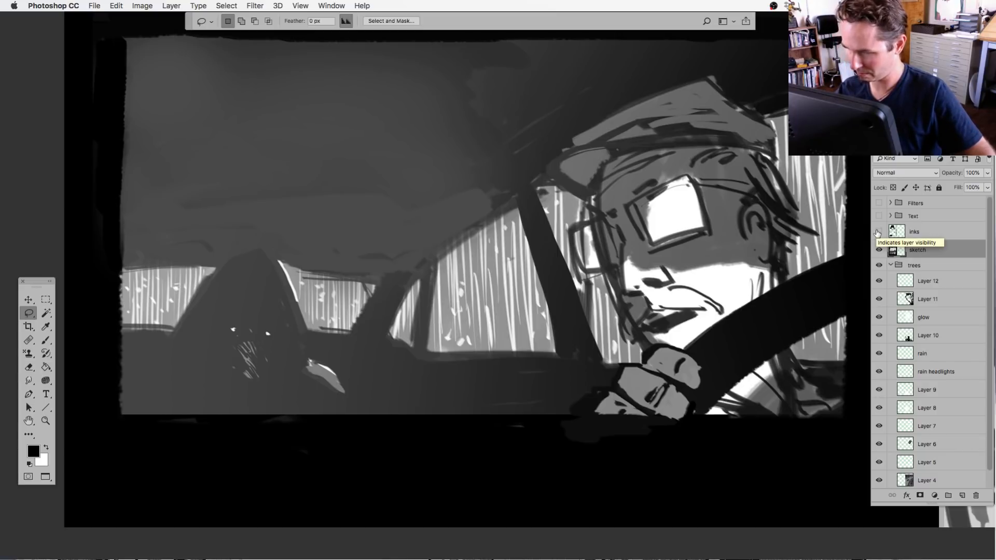
{"action": "left_click", "coordinate": [877, 232]}
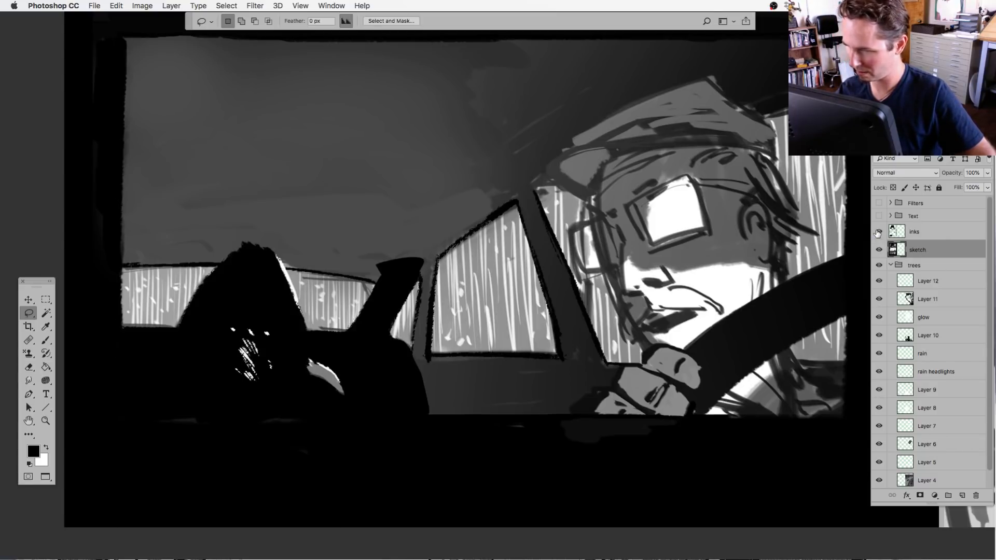
{"action": "key", "text": "super+minus"}
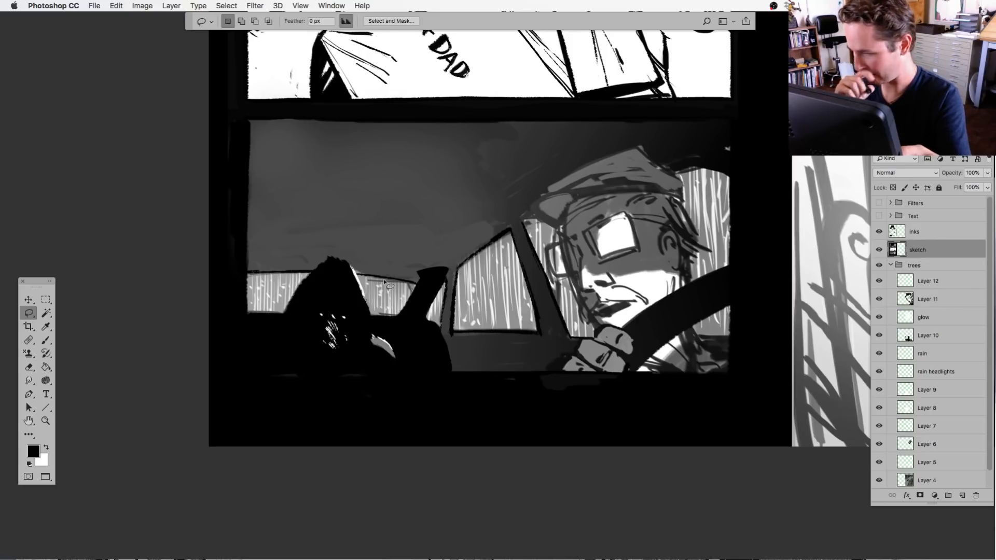
{"action": "key", "text": "super+plus"}
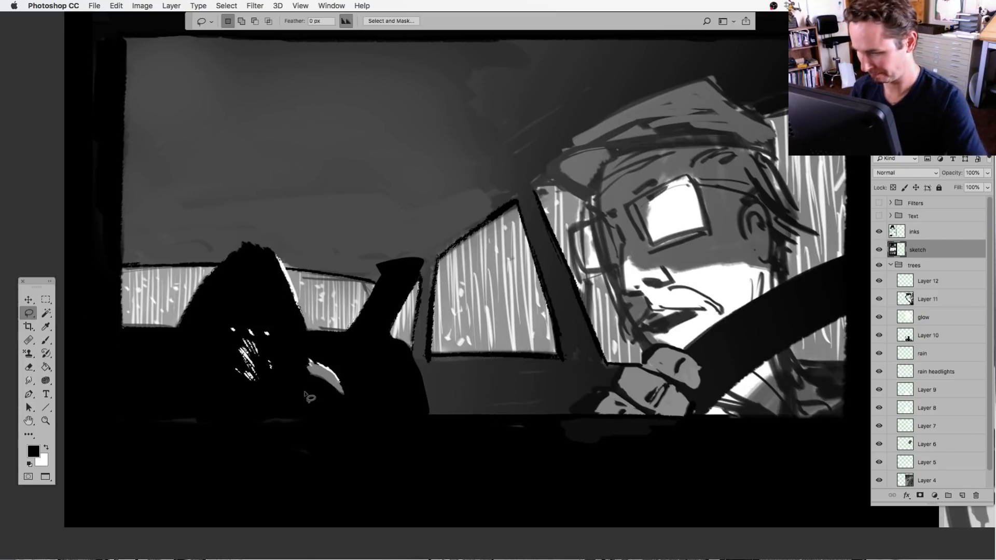
Undo the sketch opacity change and the black fills on the seat back and window pillar.
{"action": "key", "text": "super+alt+z"}
{"action": "key", "text": "super+alt+z"}
{"action": "key", "text": "super+alt+z"}
{"action": "key", "text": "super+alt+z"}
{"action": "key", "text": "super+alt+z"}
{"action": "key", "text": "super+alt+z"}
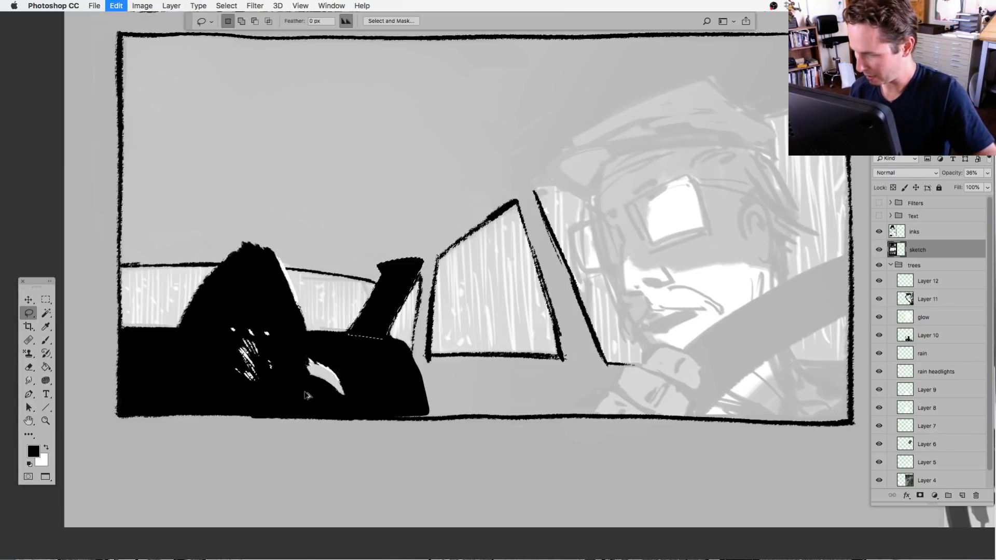
{"action": "key", "text": "super+alt+z"}
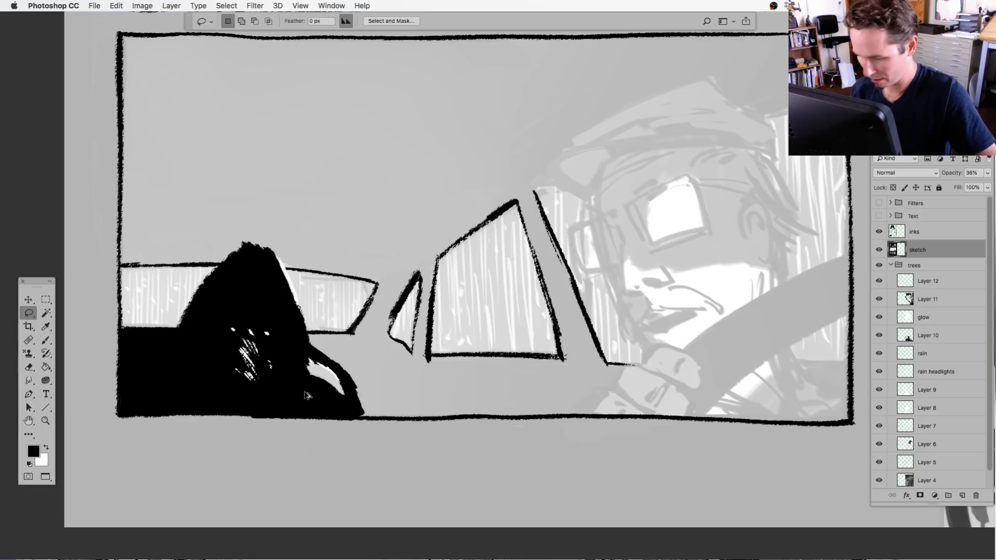
{"action": "key", "text": "super+alt+z"}
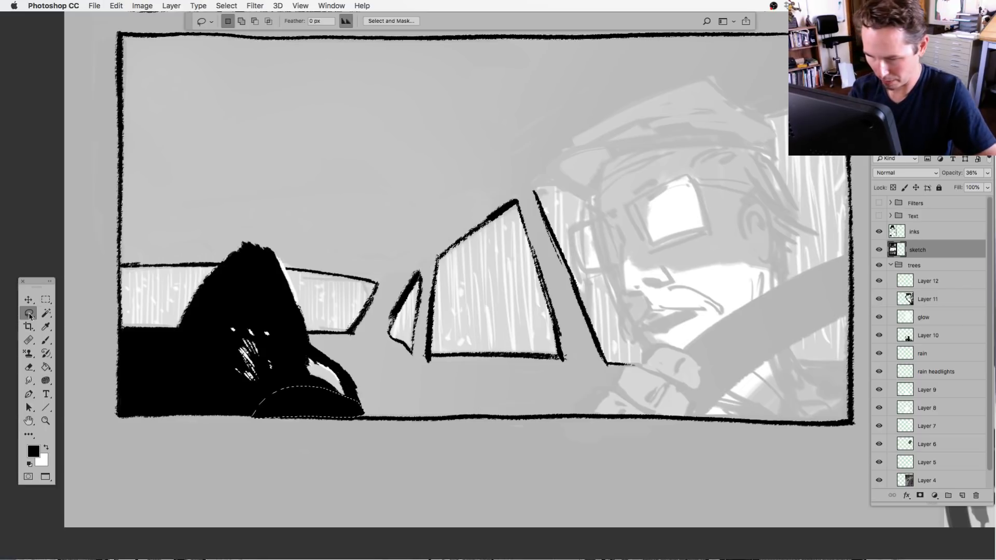
Lasso the top of the seat back between the figure's hand and the small side window.
{"action": "left_click_drag", "start_coordinate": [272, 431], "coordinate": [330, 397]}
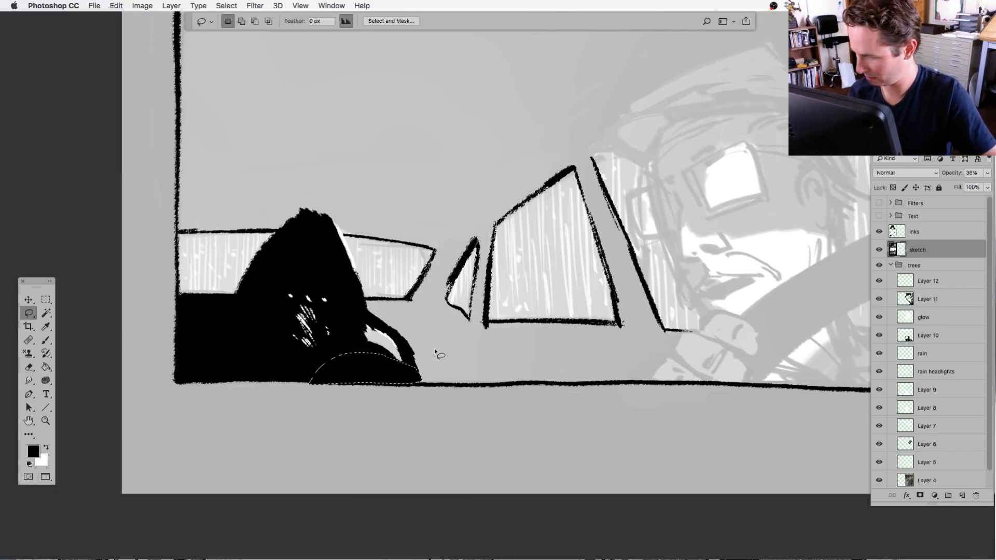
{"action": "mouse_move", "coordinate": [384, 299]}
{"action": "left_mouse_down"}
{"action": "mouse_move", "coordinate": [359, 307]}
{"action": "mouse_move", "coordinate": [389, 328]}
{"action": "mouse_move", "coordinate": [455, 331]}
{"action": "mouse_move", "coordinate": [438, 301]}
{"action": "left_mouse_up"}
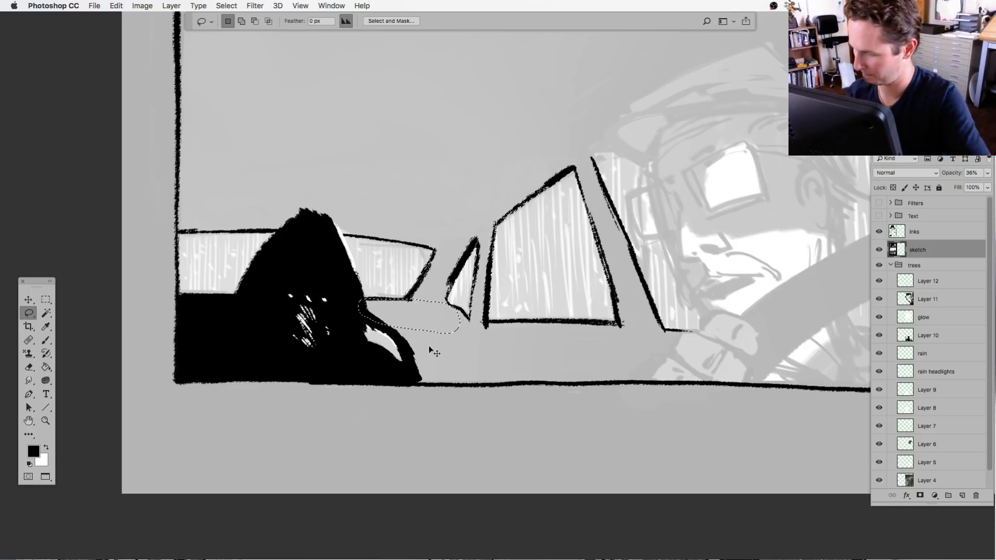
{"action": "key", "text": "super+BackSpace"}
{"action": "key", "text": "super+d"}
{"action": "key", "text": "alt+super+z"}
{"action": "key", "text": "alt+super+z"}
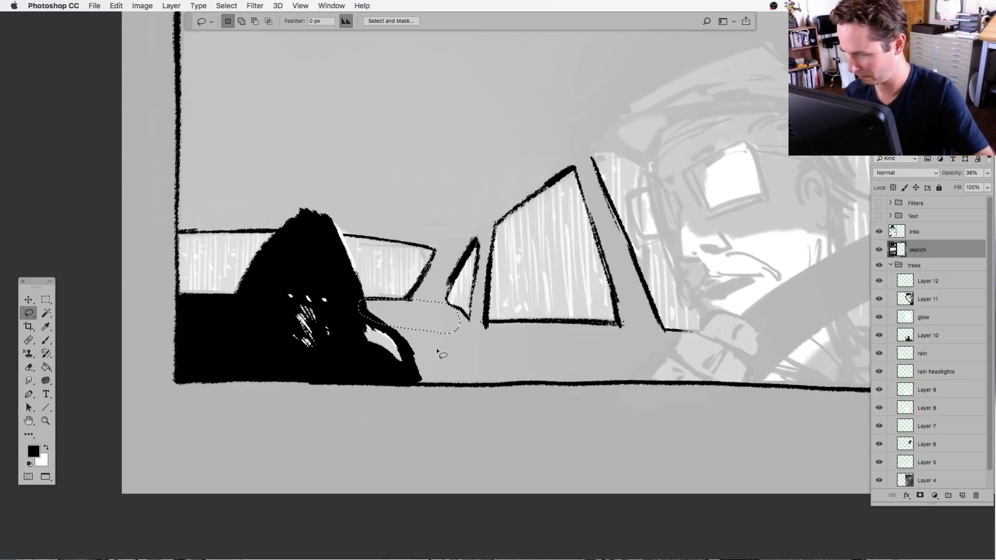
{"action": "key", "text": "alt+BackSpace"}
{"action": "key", "text": "super+d"}
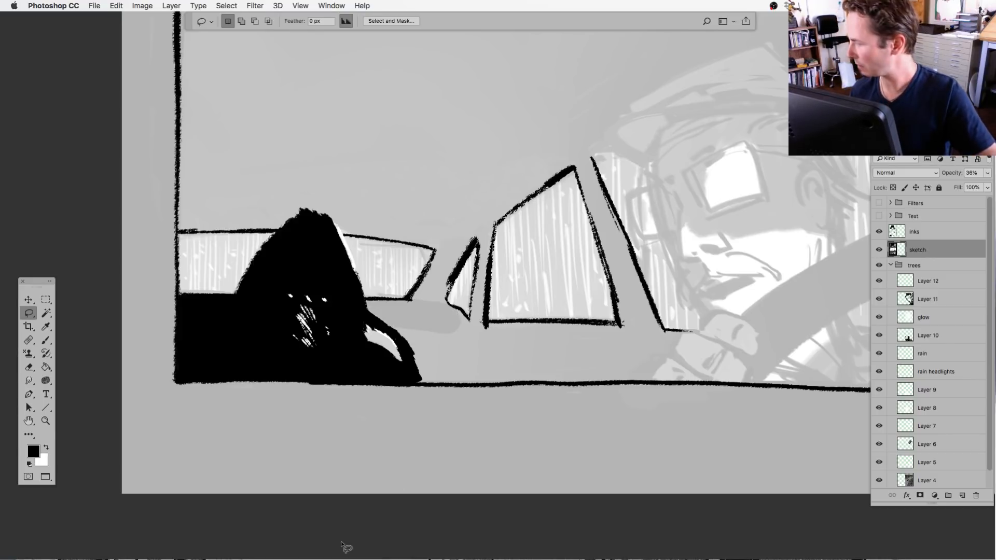
{"action": "key", "text": "alt+super+z"}
{"action": "key", "text": "alt+super+z"}
On the inks layer, fill the seat back's top and its side down to the panel border with black.
{"action": "left_click", "coordinate": [915, 232]}
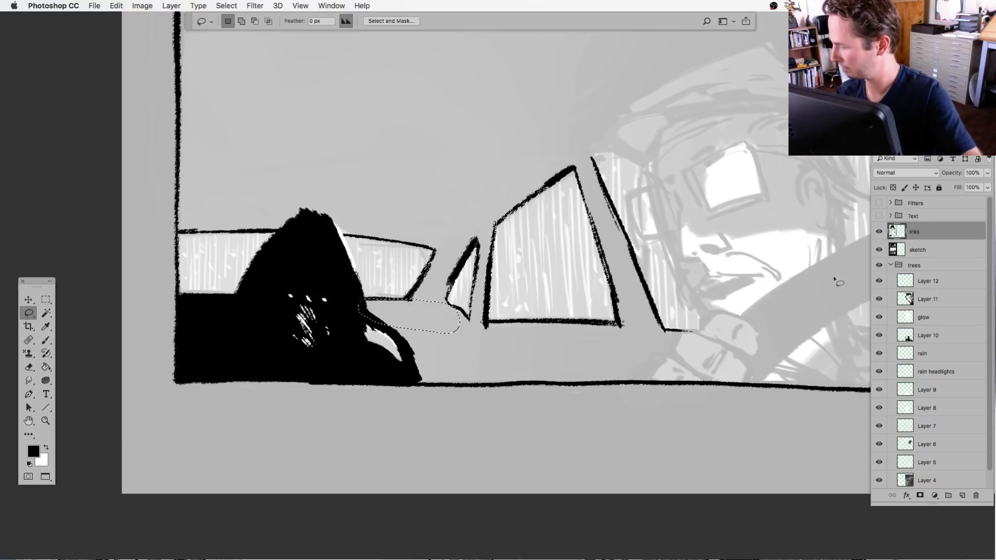
{"action": "key", "text": "alt+BackSpace"}
{"action": "key", "text": "super+d"}
{"action": "mouse_move", "coordinate": [456, 307]}
{"action": "left_mouse_down"}
{"action": "mouse_move", "coordinate": [493, 386]}
{"action": "mouse_move", "coordinate": [413, 384]}
{"action": "mouse_move", "coordinate": [384, 313]}
{"action": "left_mouse_up"}
{"action": "key", "text": "alt+BackSpace"}
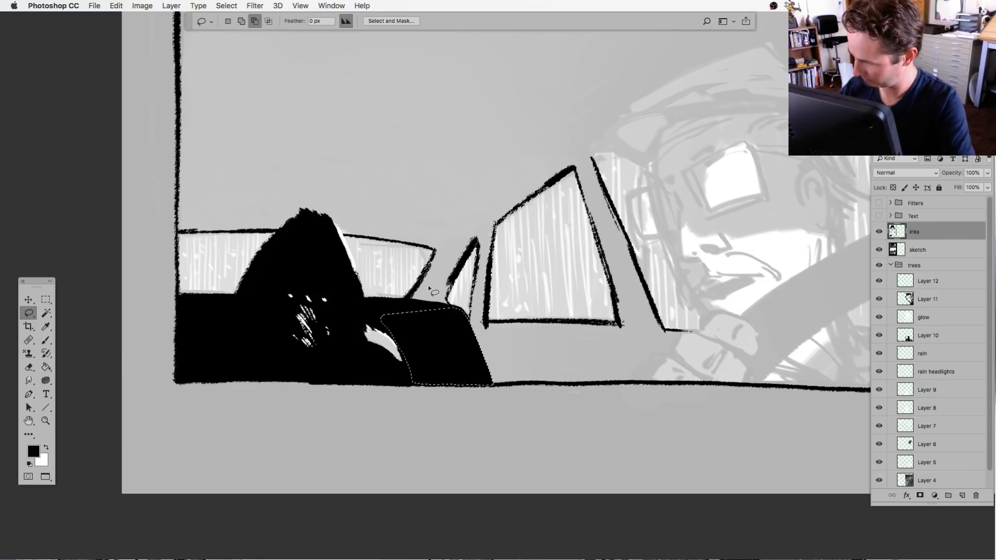
{"action": "key", "text": "super+d"}
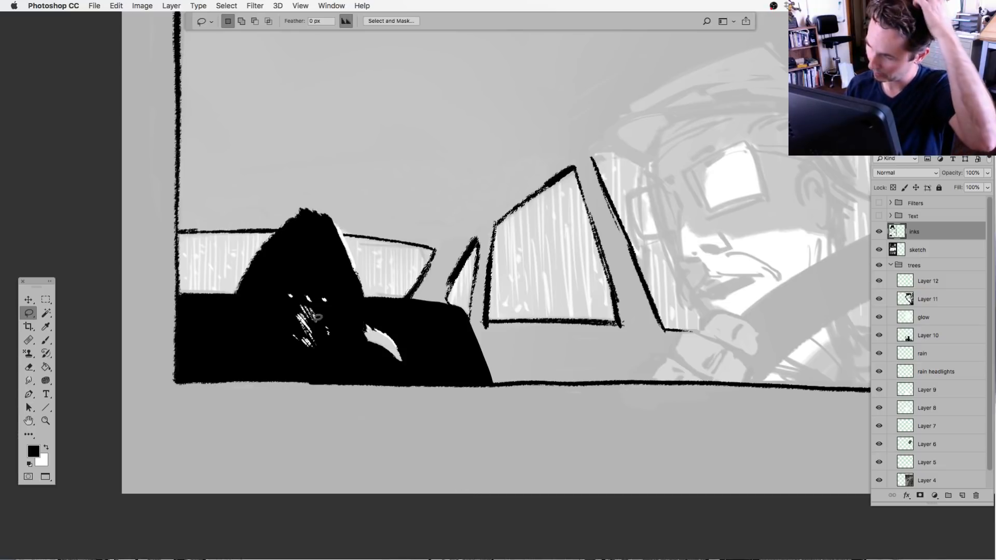
Lasso the small white marks between the hooded figure's eyes and fill them with black.
{"action": "left_click_drag", "start_coordinate": [303, 289], "coordinate": [315, 295]}
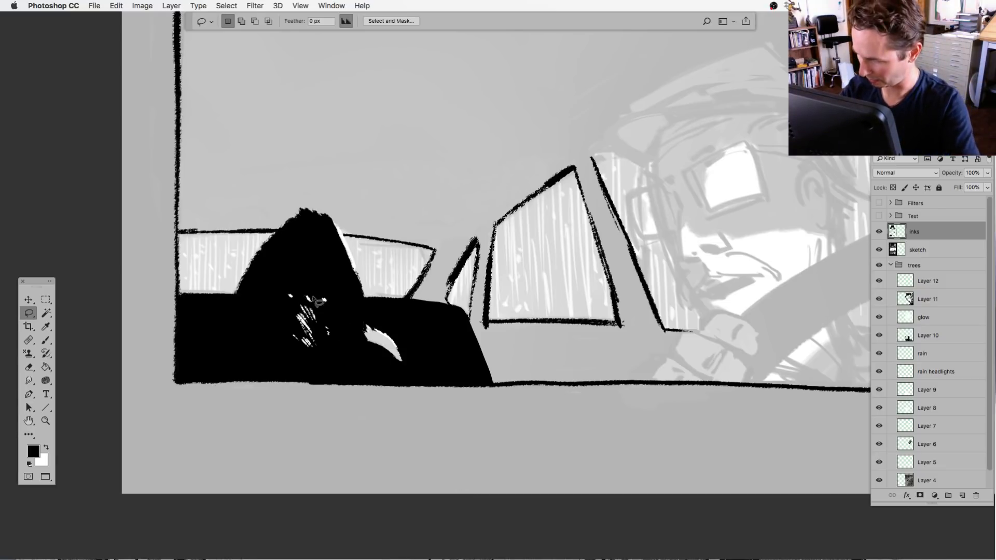
{"action": "key", "text": "alt+BackSpace"}
{"action": "scroll", "coordinate": [358, 381], "scroll_direction": "up", "scroll_amount": 3}
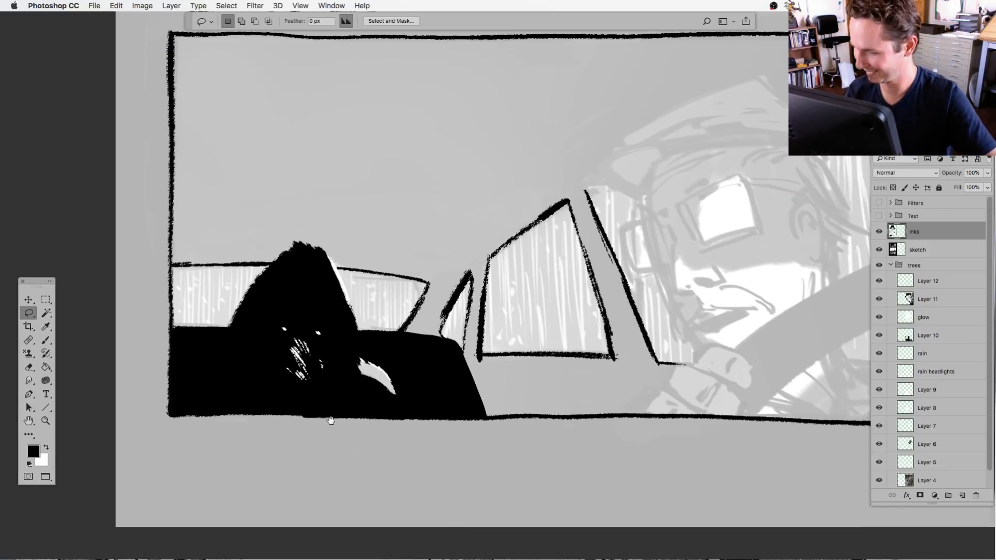
Ink the top edge of the driver's glasses across both lenses with the size 25 brush, redrawing the far lens stroke.
{"action": "scroll", "coordinate": [565, 424], "scroll_direction": "right", "scroll_amount": 5}
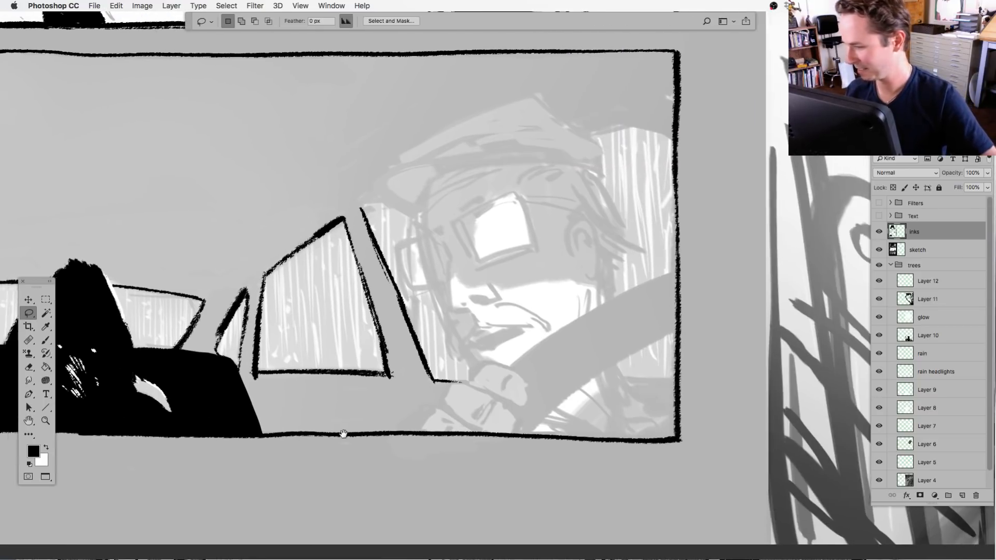
{"action": "left_click", "coordinate": [45, 340]}
{"action": "scroll", "coordinate": [333, 400], "scroll_direction": "right", "scroll_amount": 2}
{"action": "scroll", "coordinate": [334, 401], "scroll_direction": "up", "scroll_amount": 1}
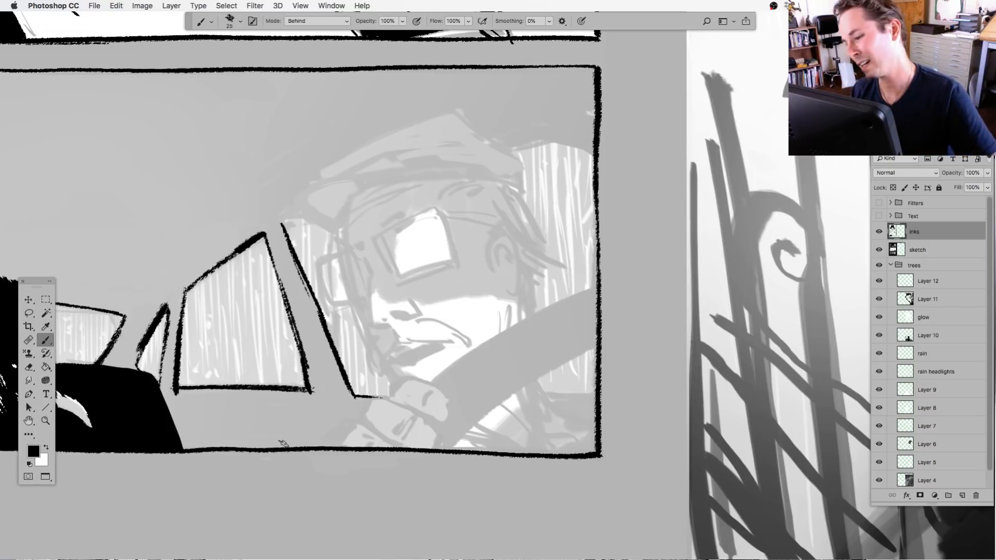
{"action": "scroll", "coordinate": [383, 445], "scroll_direction": "right", "scroll_amount": 2}
{"action": "scroll", "coordinate": [382, 445], "scroll_direction": "down", "scroll_amount": 1}
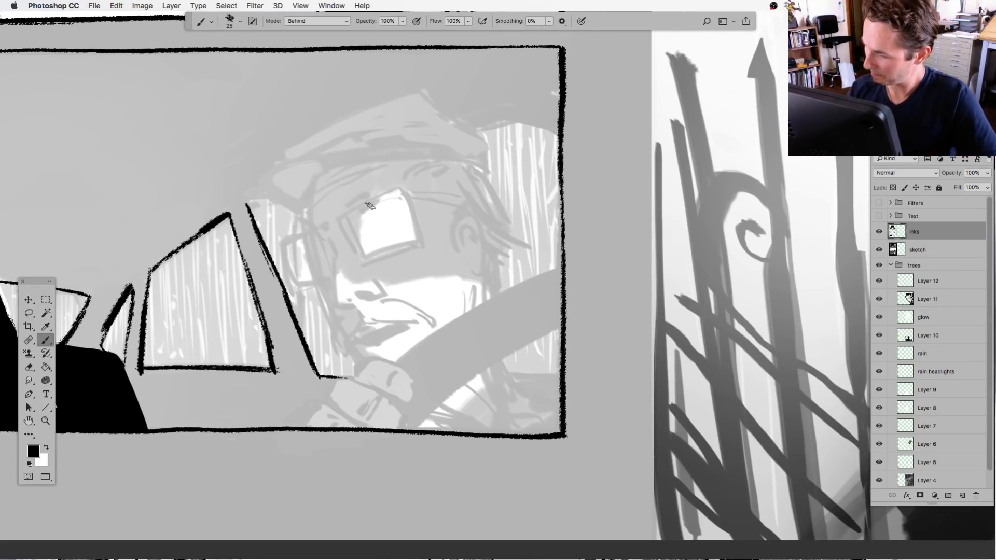
{"action": "left_click_drag", "start_coordinate": [343, 215], "coordinate": [402, 189]}
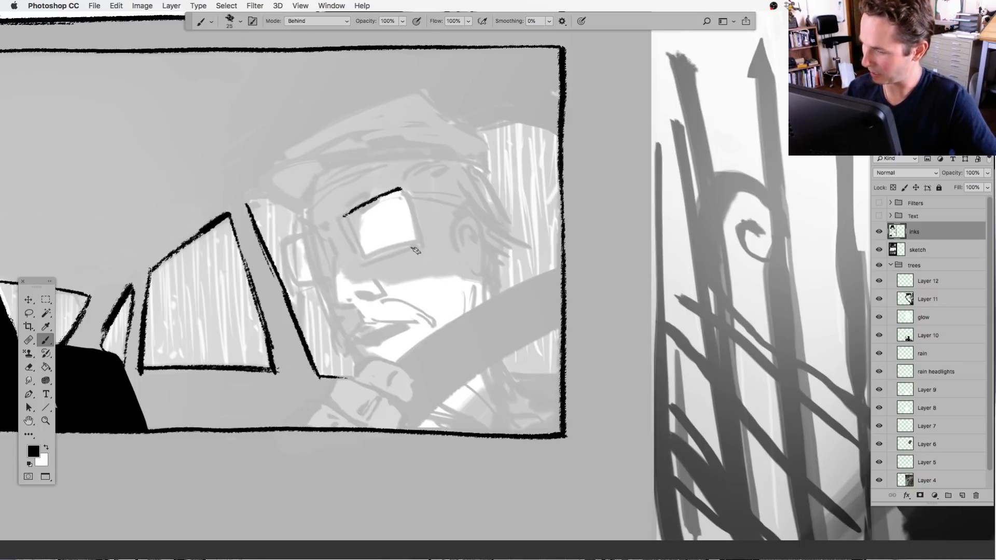
{"action": "left_click_drag", "start_coordinate": [345, 216], "coordinate": [279, 240]}
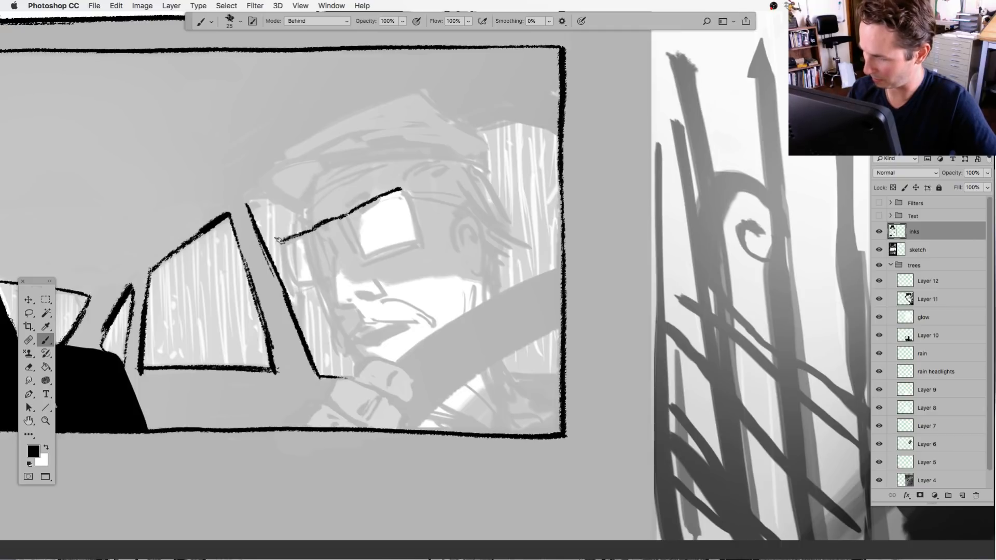
{"action": "key", "text": "super+z"}
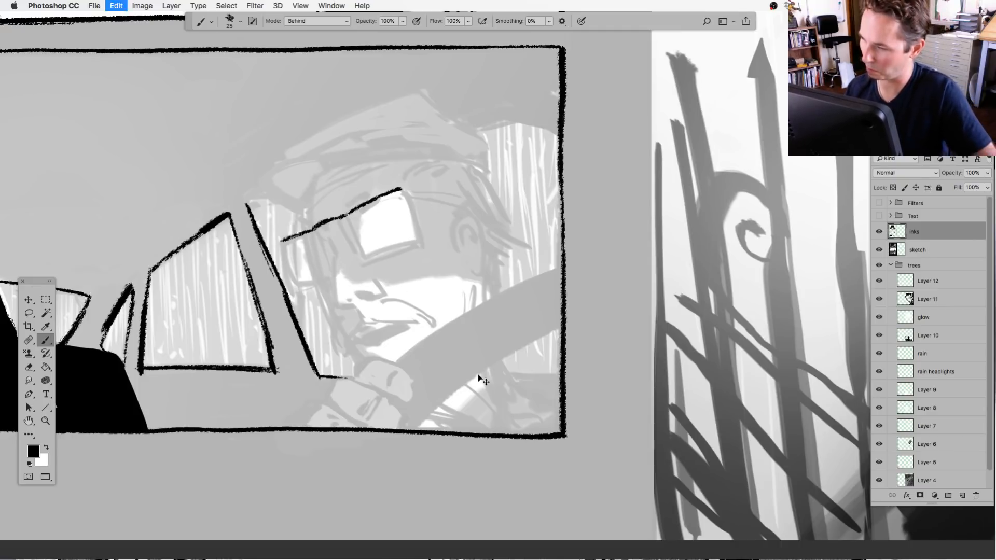
{"action": "key", "text": "super+z"}
{"action": "left_click_drag", "start_coordinate": [284, 245], "coordinate": [317, 226]}
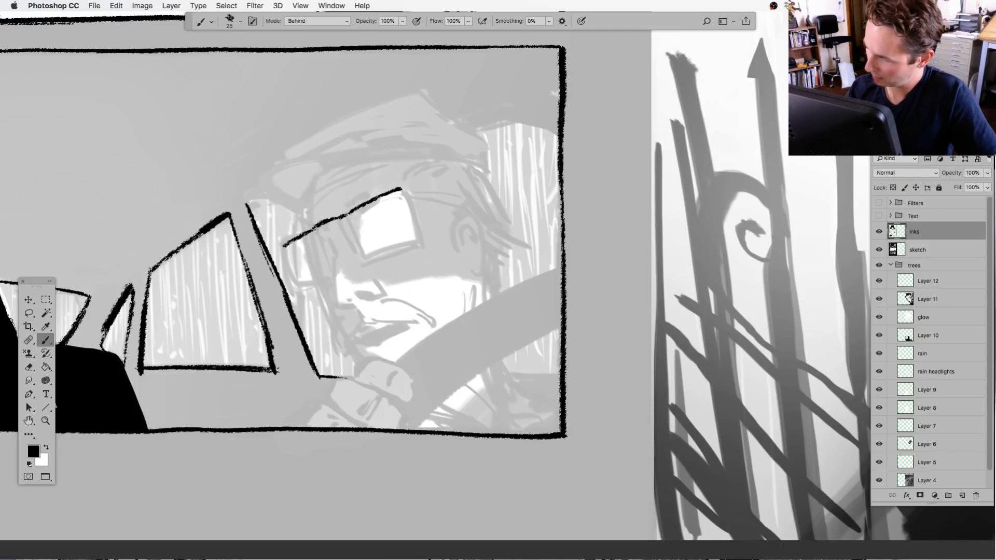
Ink the glasses' nose bridge and the side and lower edges of both lenses.
{"action": "key", "text": "super+minus"}
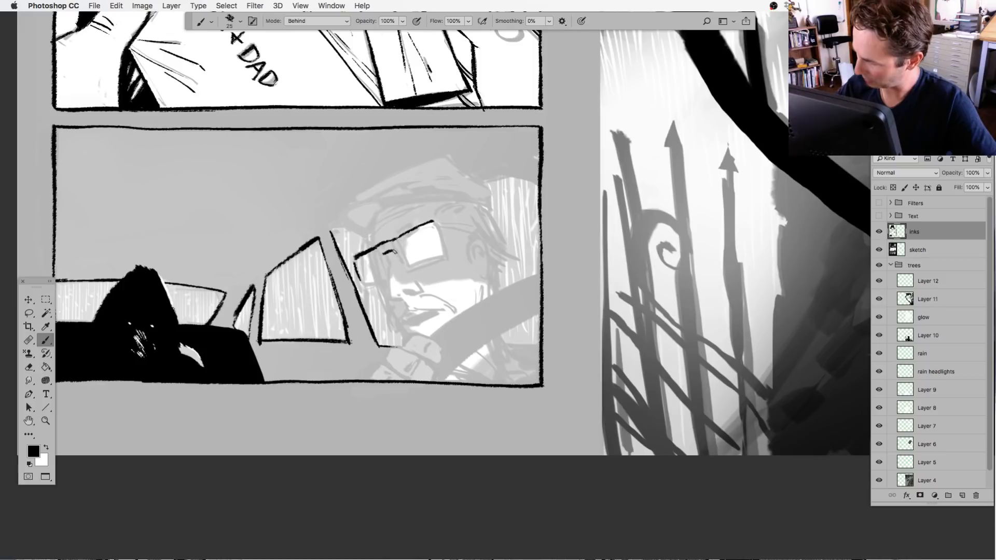
{"action": "left_click_drag", "start_coordinate": [393, 251], "coordinate": [406, 270]}
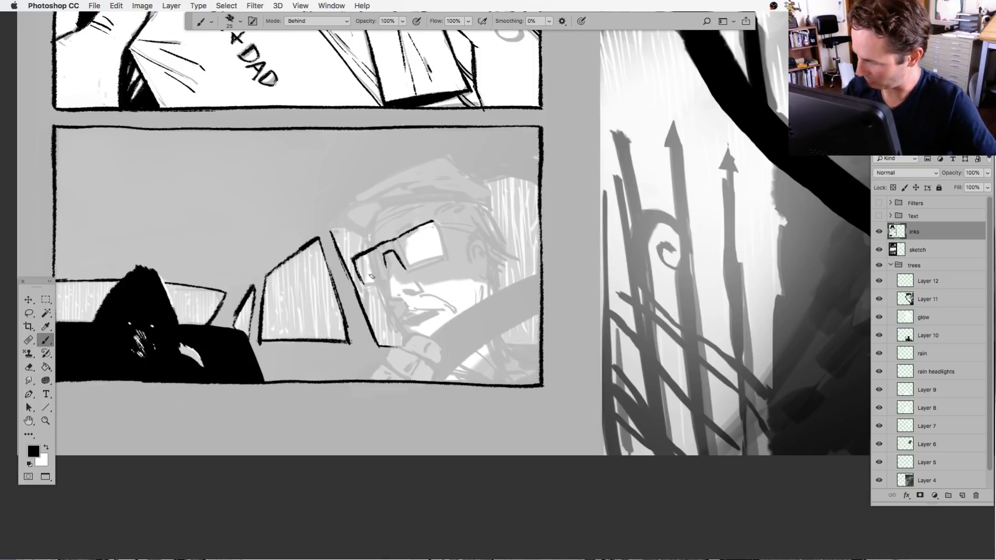
{"action": "mouse_move", "coordinate": [361, 283]}
{"action": "left_mouse_down"}
{"action": "mouse_move", "coordinate": [448, 256]}
{"action": "mouse_move", "coordinate": [438, 229]}
{"action": "mouse_move", "coordinate": [447, 258]}
{"action": "left_mouse_up"}
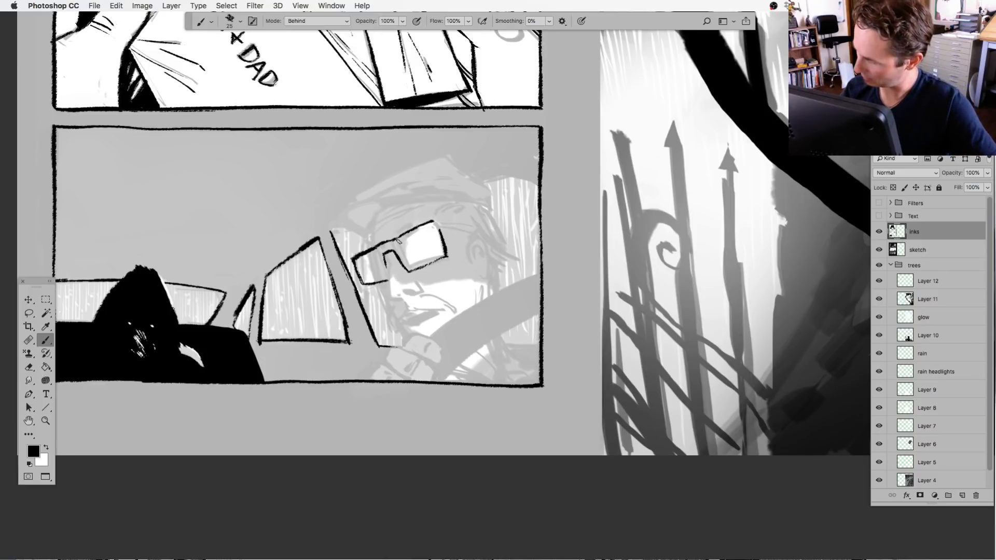
Ink the inner outlines of both lenses to give the glasses a thick frame.
{"action": "left_click_drag", "start_coordinate": [405, 236], "coordinate": [427, 226]}
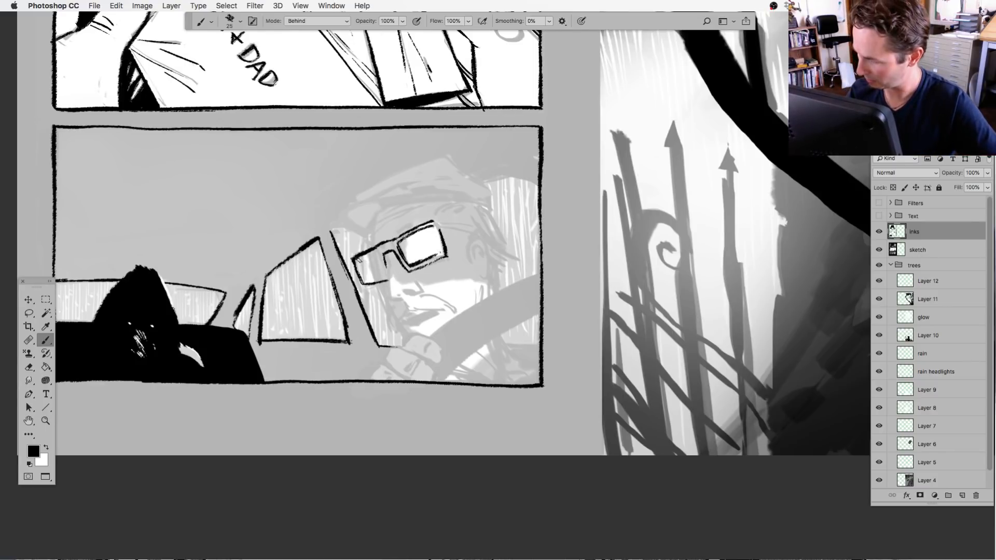
{"action": "left_click_drag", "start_coordinate": [358, 260], "coordinate": [367, 283]}
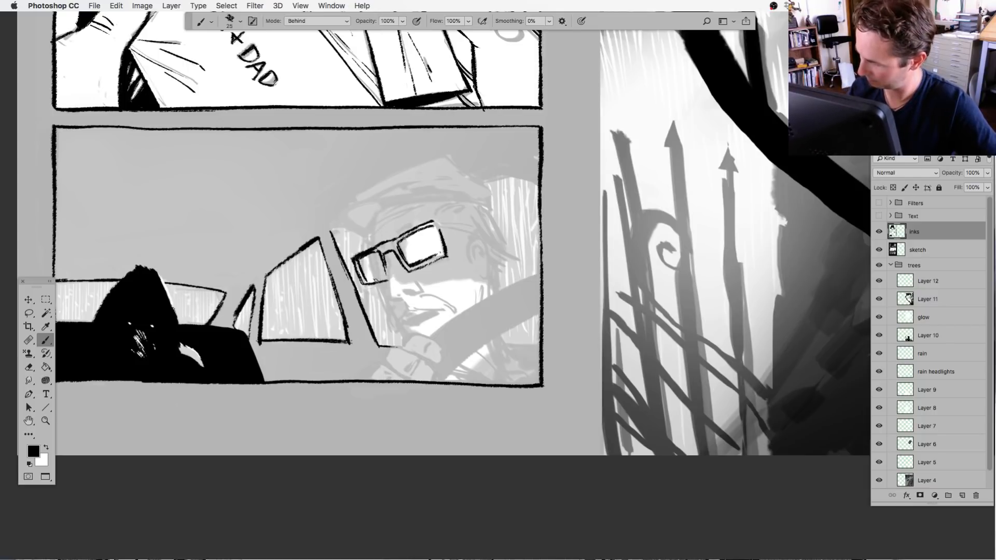
{"action": "left_click_drag", "start_coordinate": [366, 282], "coordinate": [388, 273]}
Ink the glasses' temple arm from the near lens back toward the driver's ear.
{"action": "scroll", "coordinate": [381, 331], "scroll_direction": "right", "scroll_amount": 3}
{"action": "scroll", "coordinate": [382, 332], "scroll_direction": "up", "scroll_amount": 1}
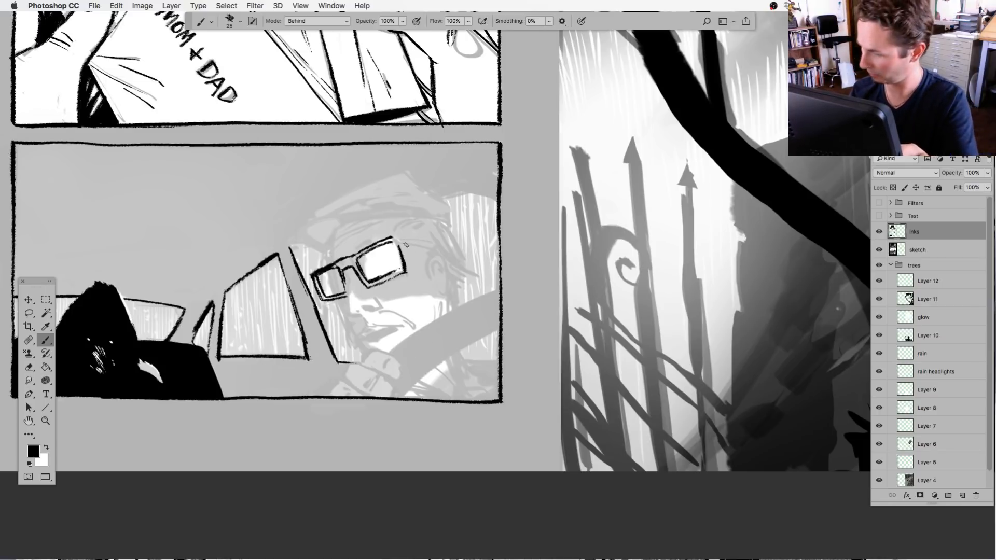
{"action": "left_click_drag", "start_coordinate": [393, 239], "coordinate": [437, 246]}
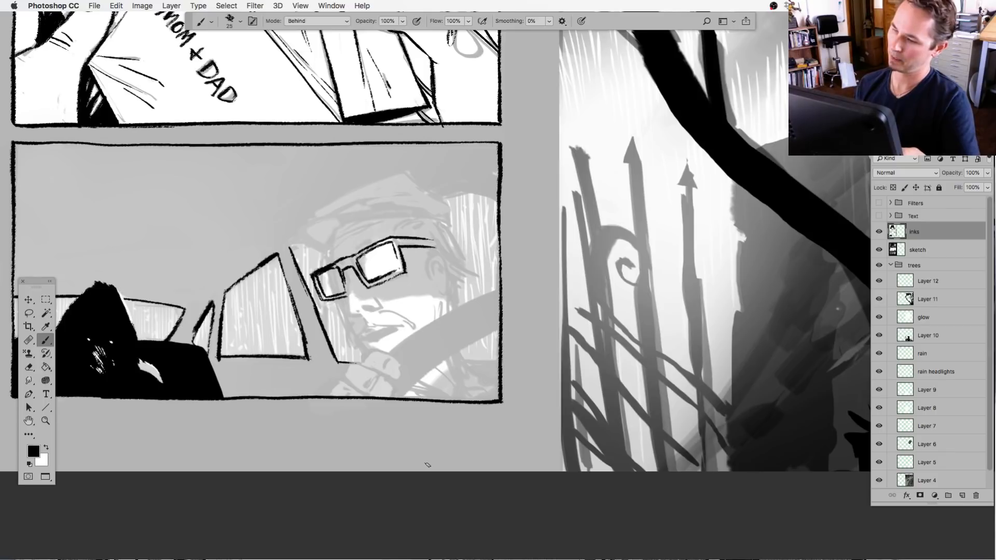
{"action": "left_click", "coordinate": [29, 313]}
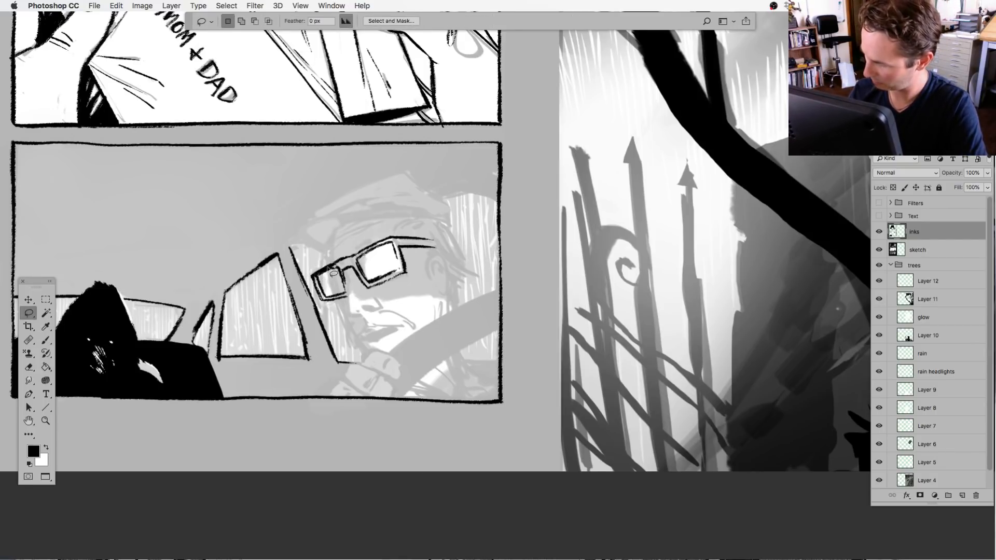
{"action": "key", "text": "b"}
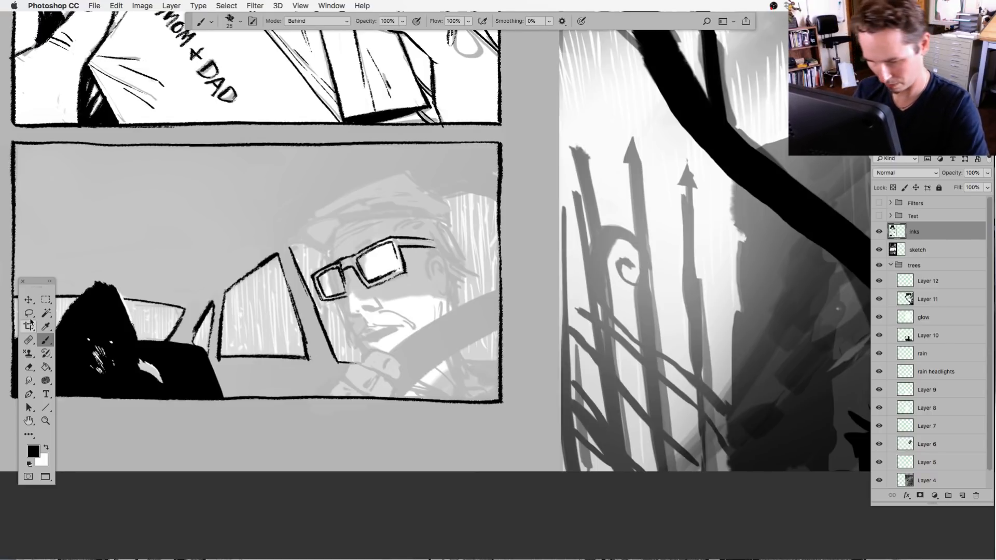
{"action": "key", "text": "l"}
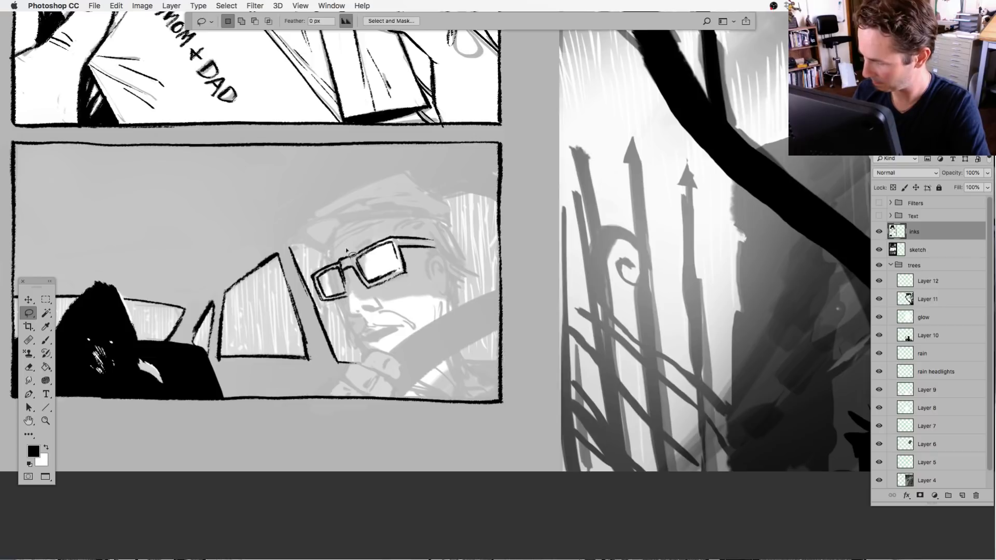
{"action": "key", "text": "b"}
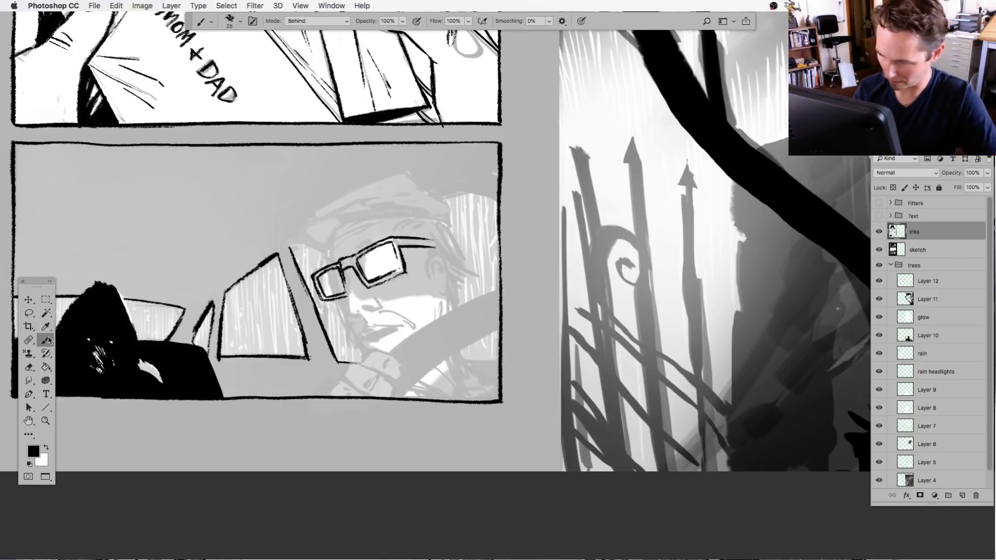
Ink the line of the driver's nose below the glasses, and the crown and brim outline of his flat cap.
{"action": "left_click_drag", "start_coordinate": [402, 333], "coordinate": [367, 322]}
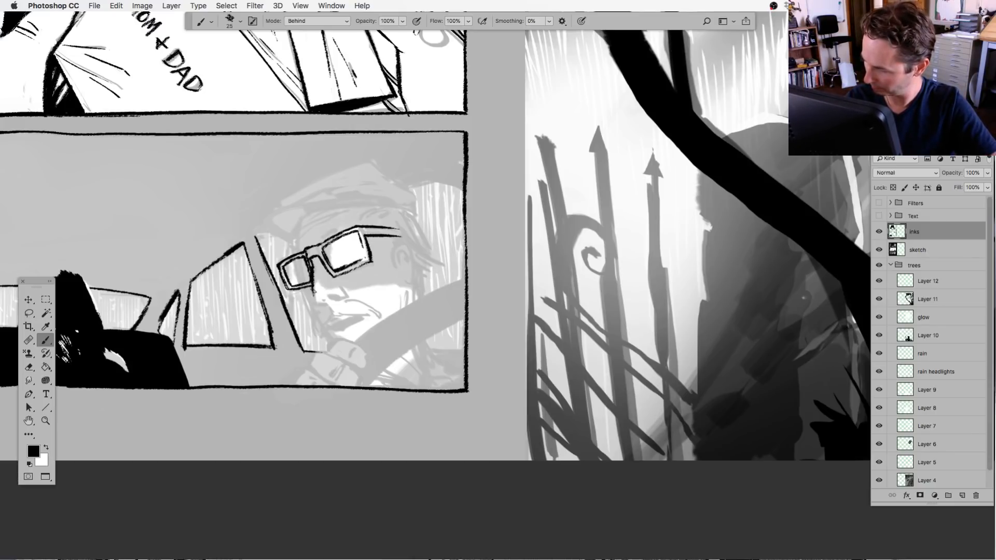
{"action": "left_click_drag", "start_coordinate": [313, 289], "coordinate": [314, 304]}
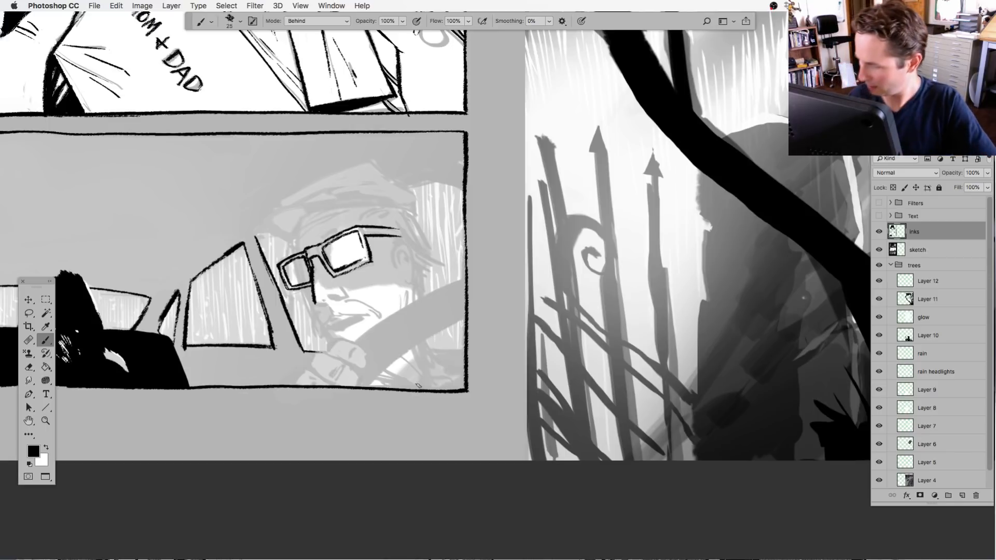
{"action": "left_click_drag", "start_coordinate": [380, 386], "coordinate": [378, 395]}
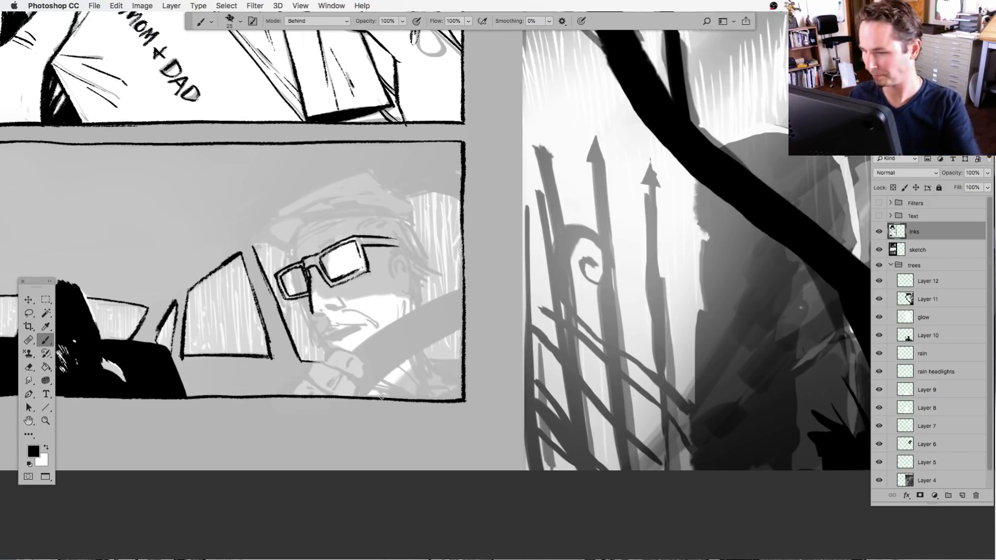
{"action": "key", "text": "super+equal"}
{"action": "key", "text": "super+minus"}
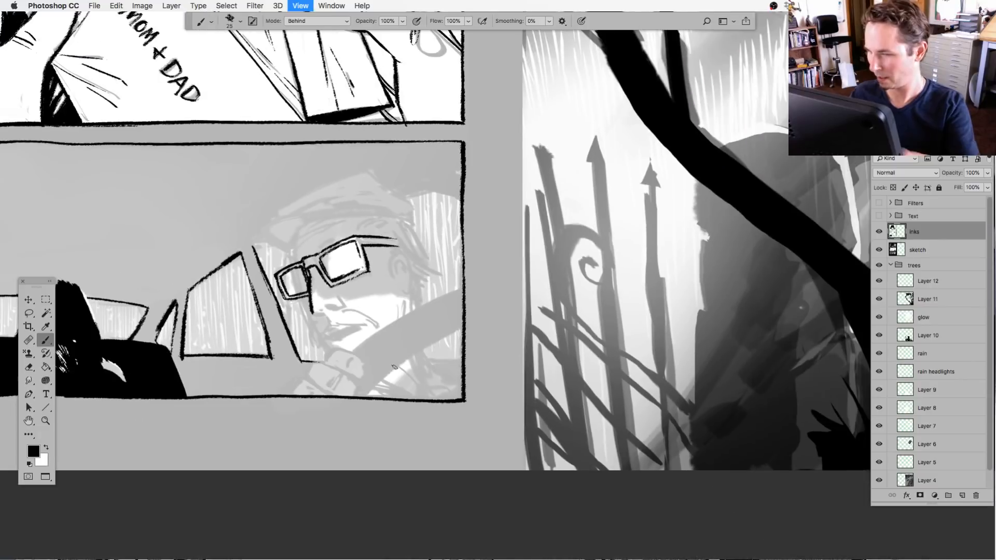
{"action": "mouse_move", "coordinate": [292, 215]}
{"action": "left_mouse_down"}
{"action": "mouse_move", "coordinate": [263, 236]}
{"action": "mouse_move", "coordinate": [289, 250]}
{"action": "mouse_move", "coordinate": [292, 215]}
{"action": "mouse_move", "coordinate": [380, 208]}
{"action": "left_mouse_up"}
{"action": "mouse_move", "coordinate": [293, 214]}
{"action": "left_mouse_down"}
{"action": "mouse_move", "coordinate": [339, 193]}
{"action": "mouse_move", "coordinate": [271, 213]}
{"action": "mouse_move", "coordinate": [366, 168]}
{"action": "mouse_move", "coordinate": [414, 204]}
{"action": "mouse_move", "coordinate": [415, 234]}
{"action": "left_mouse_up"}
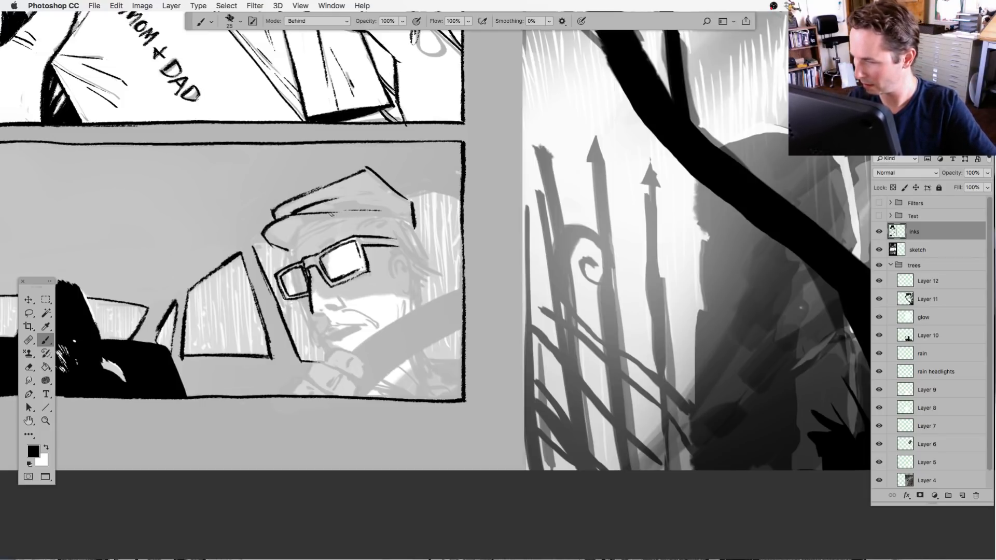
Ink the fold shading along the cap's band, the underside of the brim and the forehead line down to the glasses.
{"action": "left_click_drag", "start_coordinate": [328, 213], "coordinate": [417, 224]}
{"action": "mouse_move", "coordinate": [327, 213]}
{"action": "left_mouse_down"}
{"action": "mouse_move", "coordinate": [413, 214]}
{"action": "mouse_move", "coordinate": [355, 207]}
{"action": "mouse_move", "coordinate": [389, 204]}
{"action": "mouse_move", "coordinate": [370, 201]}
{"action": "left_mouse_up"}
{"action": "left_click_drag", "start_coordinate": [332, 206], "coordinate": [366, 199]}
{"action": "left_click_drag", "start_coordinate": [303, 221], "coordinate": [348, 210]}
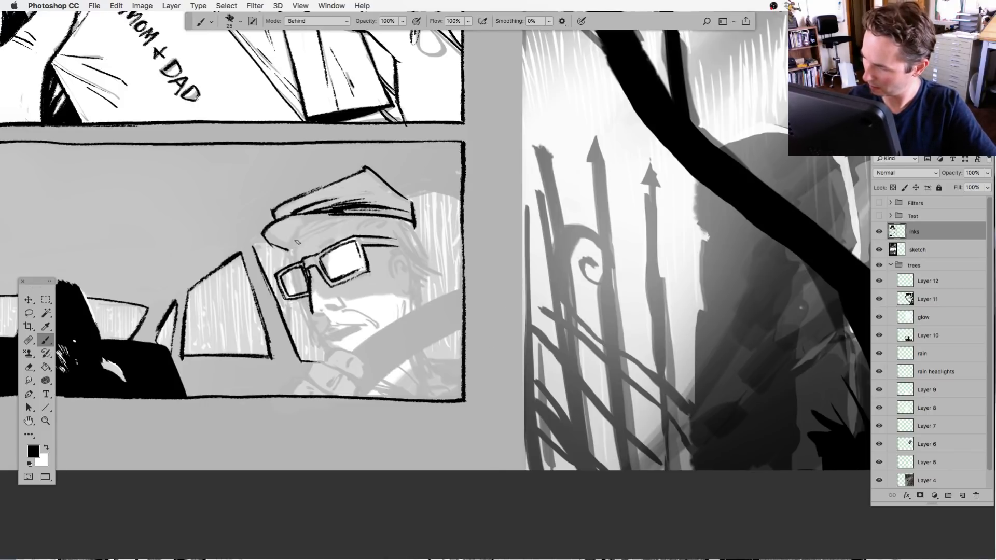
{"action": "mouse_move", "coordinate": [290, 250]}
{"action": "left_mouse_down"}
{"action": "mouse_move", "coordinate": [298, 231]}
{"action": "mouse_move", "coordinate": [340, 216]}
{"action": "left_mouse_up"}
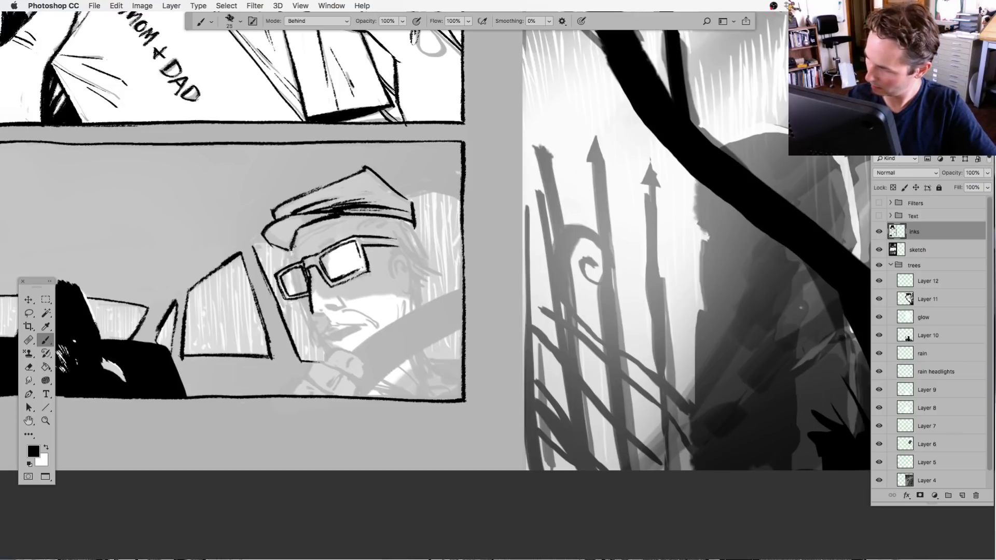
{"action": "left_click_drag", "start_coordinate": [296, 244], "coordinate": [288, 262]}
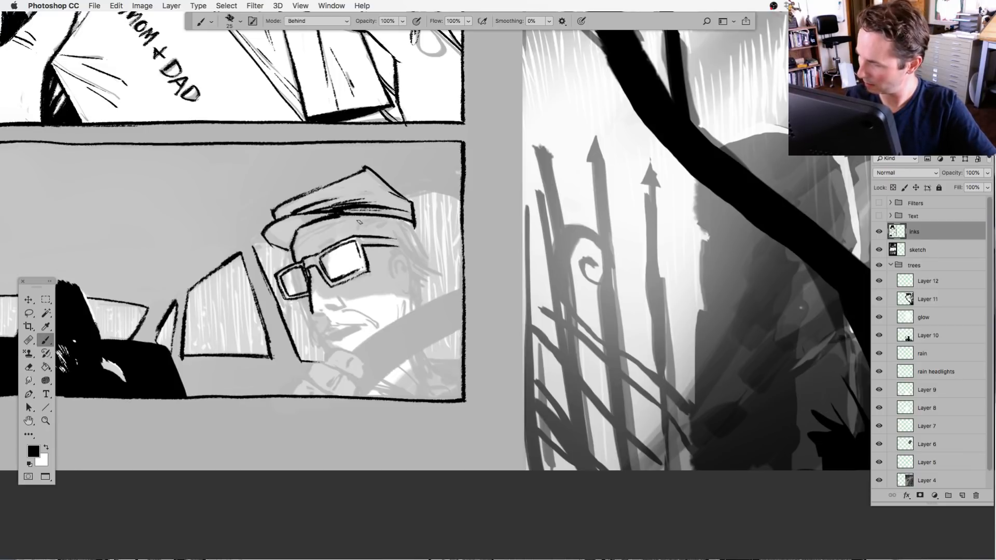
Ink the driver's hair strands below the cap, his ear and the line behind the jaw.
{"action": "mouse_move", "coordinate": [360, 223]}
{"action": "left_mouse_down"}
{"action": "mouse_move", "coordinate": [387, 216]}
{"action": "mouse_move", "coordinate": [392, 230]}
{"action": "left_mouse_up"}
{"action": "left_click_drag", "start_coordinate": [388, 223], "coordinate": [434, 272]}
{"action": "mouse_move", "coordinate": [399, 244]}
{"action": "left_mouse_down"}
{"action": "mouse_move", "coordinate": [412, 270]}
{"action": "mouse_move", "coordinate": [409, 305]}
{"action": "left_mouse_up"}
{"action": "left_click_drag", "start_coordinate": [394, 276], "coordinate": [403, 277]}
{"action": "left_click_drag", "start_coordinate": [402, 261], "coordinate": [410, 281]}
{"action": "left_click_drag", "start_coordinate": [410, 285], "coordinate": [413, 303]}
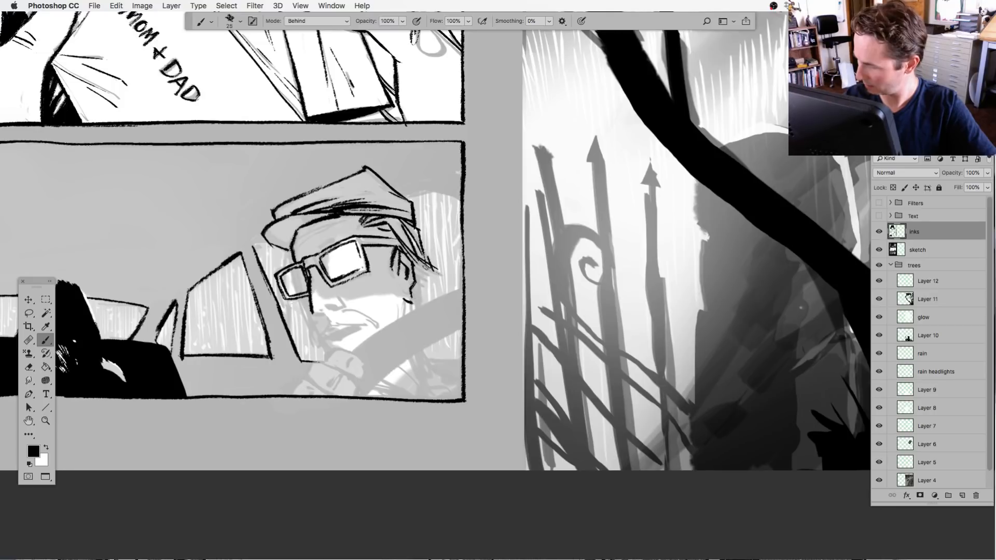
{"action": "mouse_move", "coordinate": [414, 262]}
{"action": "left_mouse_down"}
{"action": "mouse_move", "coordinate": [425, 285]}
{"action": "mouse_move", "coordinate": [436, 273]}
{"action": "mouse_move", "coordinate": [429, 284]}
{"action": "left_mouse_up"}
{"action": "left_click_drag", "start_coordinate": [418, 287], "coordinate": [417, 304]}
Add more hair strands at the back of the driver's head and temple, plus lines across his forehead under the brim.
{"action": "left_click_drag", "start_coordinate": [439, 407], "coordinate": [454, 395]}
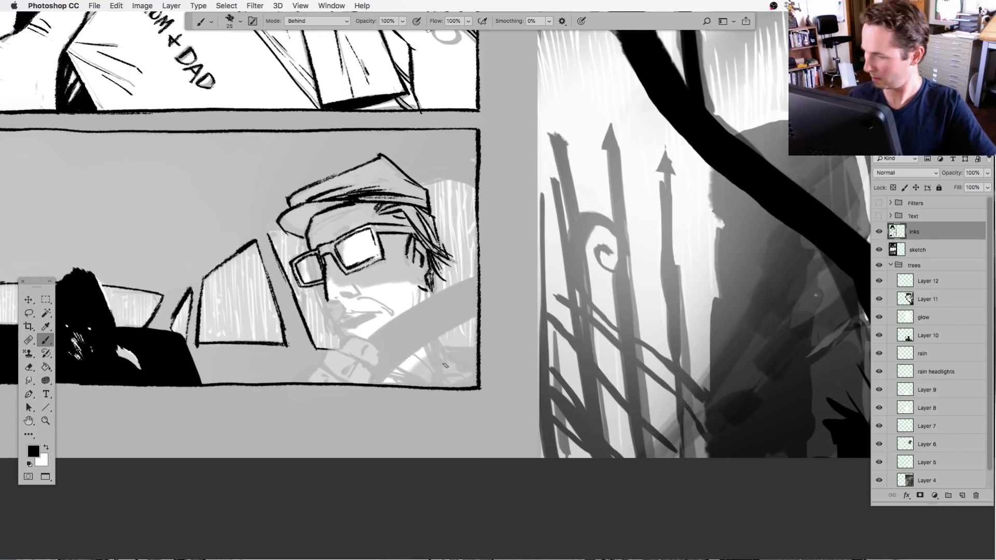
{"action": "mouse_move", "coordinate": [439, 235]}
{"action": "left_mouse_down"}
{"action": "mouse_move", "coordinate": [448, 245]}
{"action": "mouse_move", "coordinate": [448, 229]}
{"action": "left_mouse_up"}
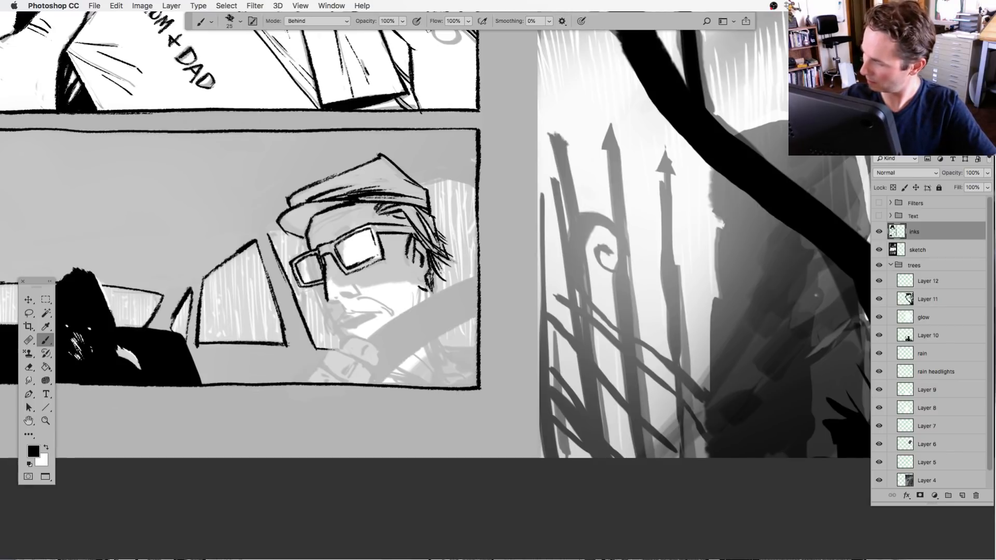
{"action": "left_click_drag", "start_coordinate": [383, 212], "coordinate": [399, 223]}
{"action": "mouse_move", "coordinate": [389, 215]}
{"action": "left_mouse_down"}
{"action": "mouse_move", "coordinate": [409, 225]}
{"action": "mouse_move", "coordinate": [395, 258]}
{"action": "left_mouse_up"}
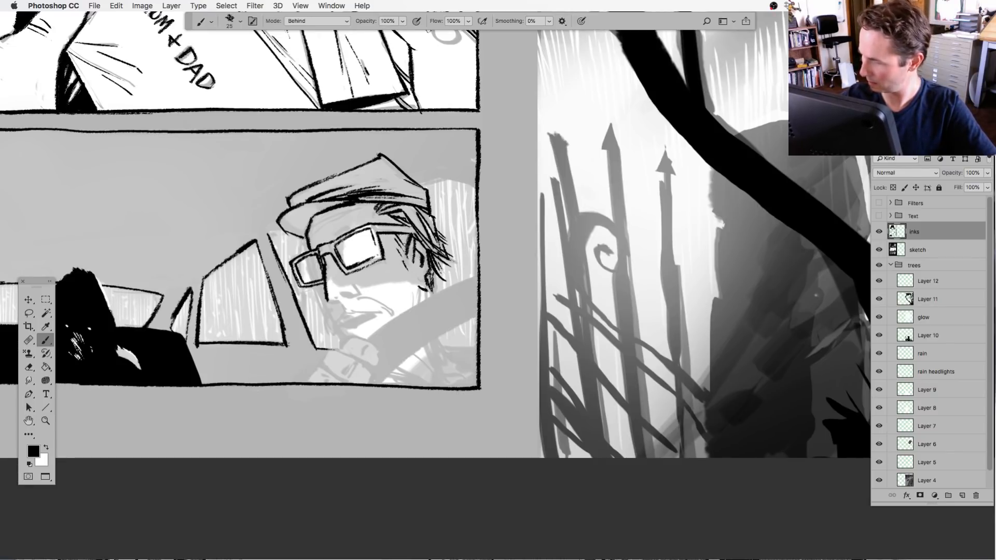
{"action": "left_click_drag", "start_coordinate": [435, 379], "coordinate": [452, 361]}
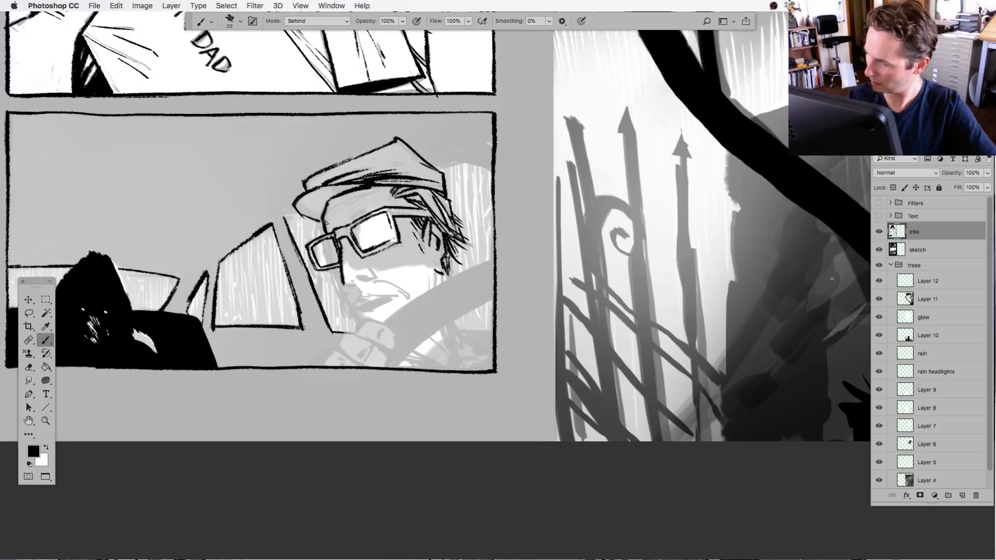
{"action": "mouse_move", "coordinate": [325, 221]}
{"action": "left_mouse_down"}
{"action": "mouse_move", "coordinate": [375, 191]}
{"action": "mouse_move", "coordinate": [372, 203]}
{"action": "left_mouse_up"}
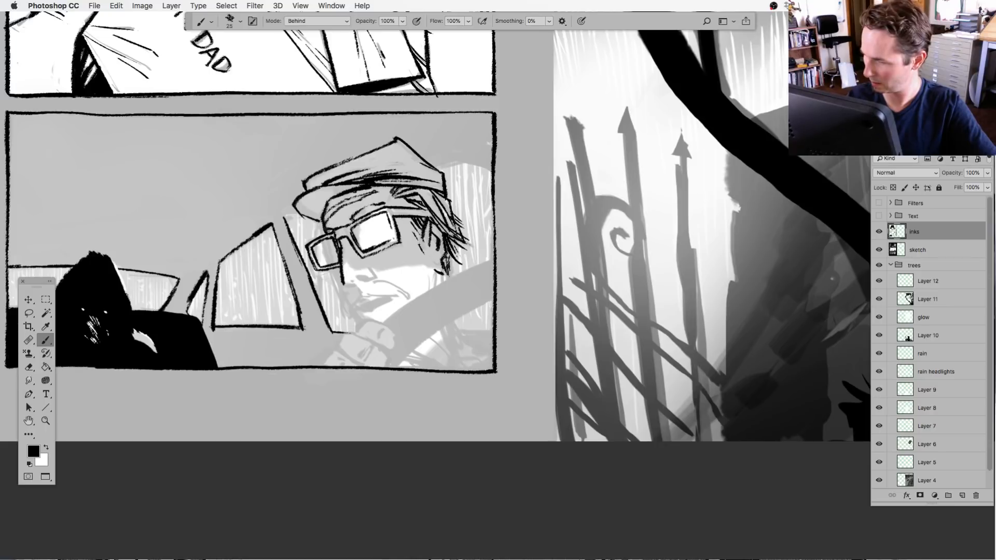
Fill most of the far lens of the driver's glasses with black using the brush.
{"action": "key", "text": "l"}
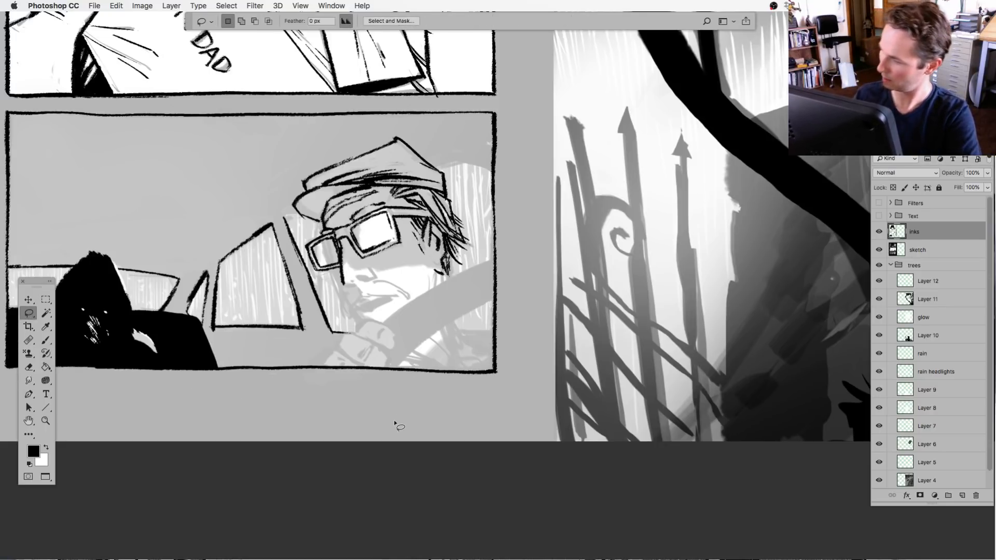
{"action": "key", "text": "b"}
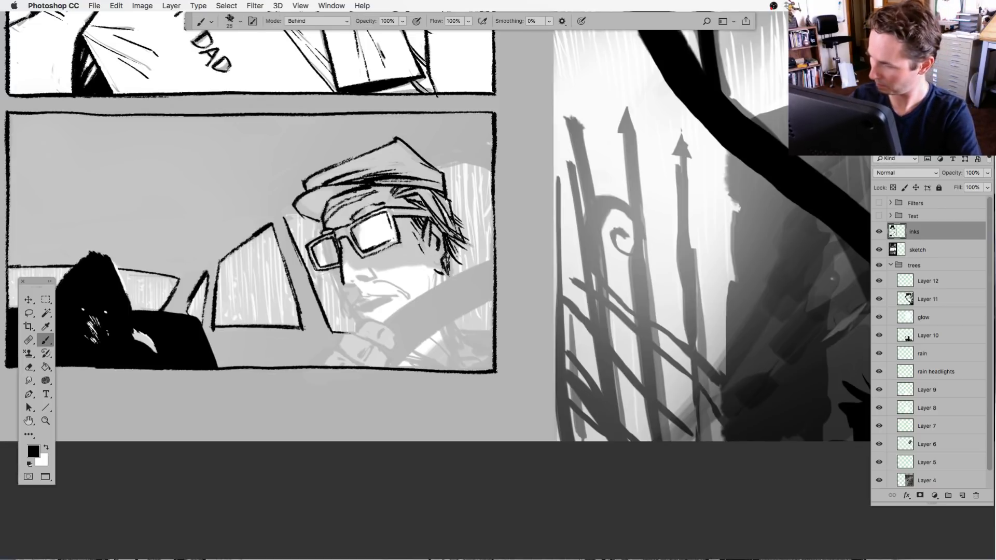
{"action": "left_click_drag", "start_coordinate": [322, 242], "coordinate": [325, 266]}
{"action": "mouse_move", "coordinate": [325, 241]}
{"action": "left_mouse_down"}
{"action": "mouse_move", "coordinate": [327, 265]}
{"action": "mouse_move", "coordinate": [338, 263]}
{"action": "left_mouse_up"}
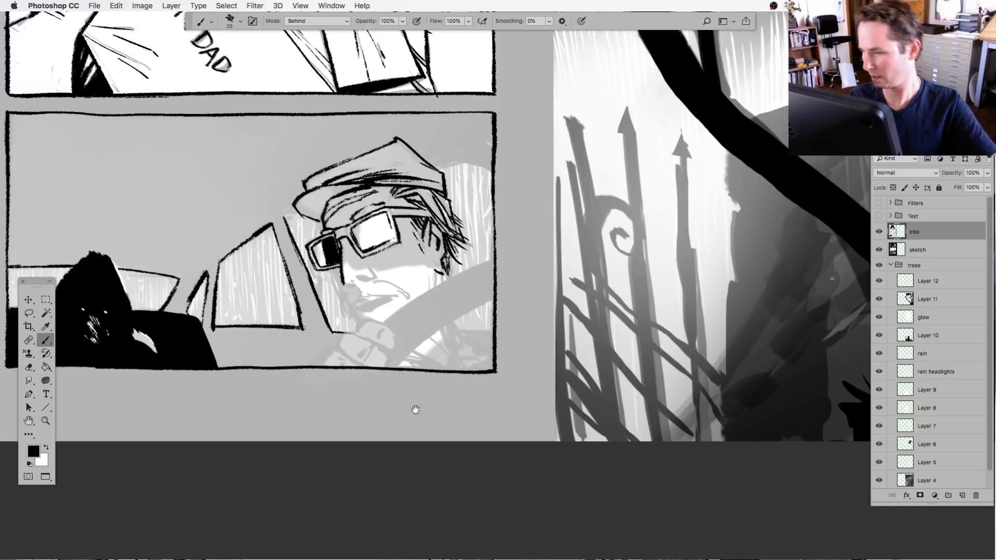
Ink the underside of the driver's nose and the outline of his moustache on both sides.
{"action": "left_click_drag", "start_coordinate": [413, 407], "coordinate": [375, 385]}
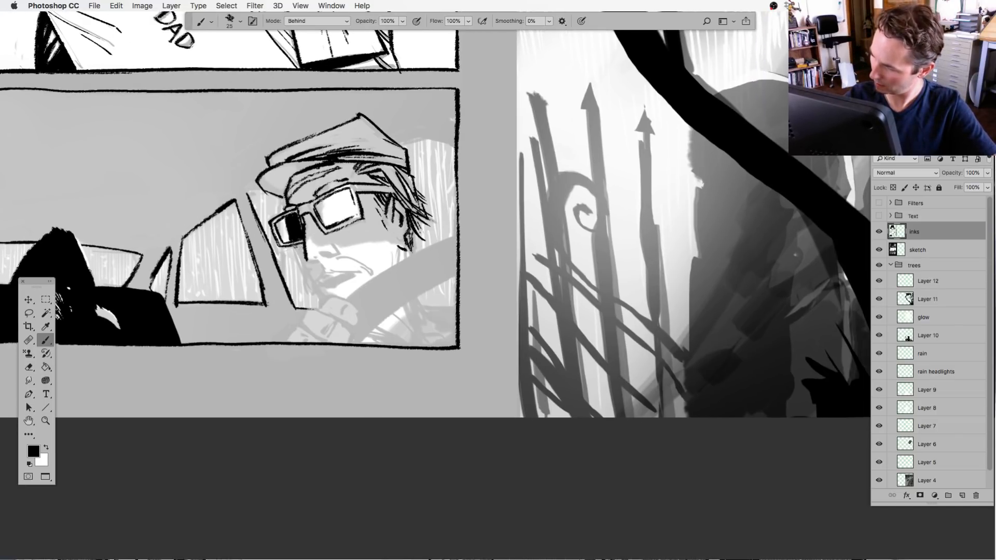
{"action": "mouse_move", "coordinate": [294, 246]}
{"action": "left_mouse_down"}
{"action": "mouse_move", "coordinate": [309, 302]}
{"action": "mouse_move", "coordinate": [323, 255]}
{"action": "mouse_move", "coordinate": [344, 254]}
{"action": "left_mouse_up"}
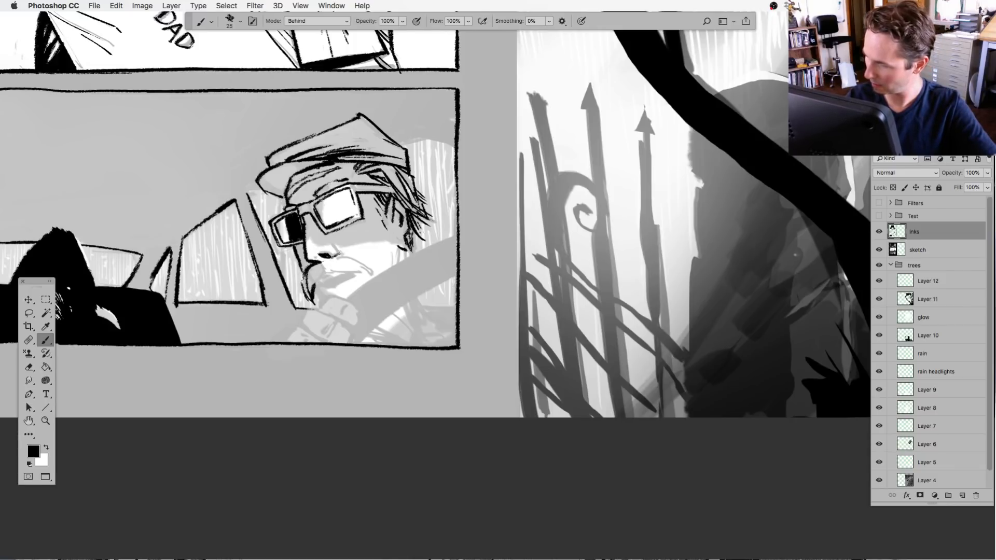
{"action": "scroll", "coordinate": [382, 371], "scroll_direction": "down", "scroll_amount": 3}
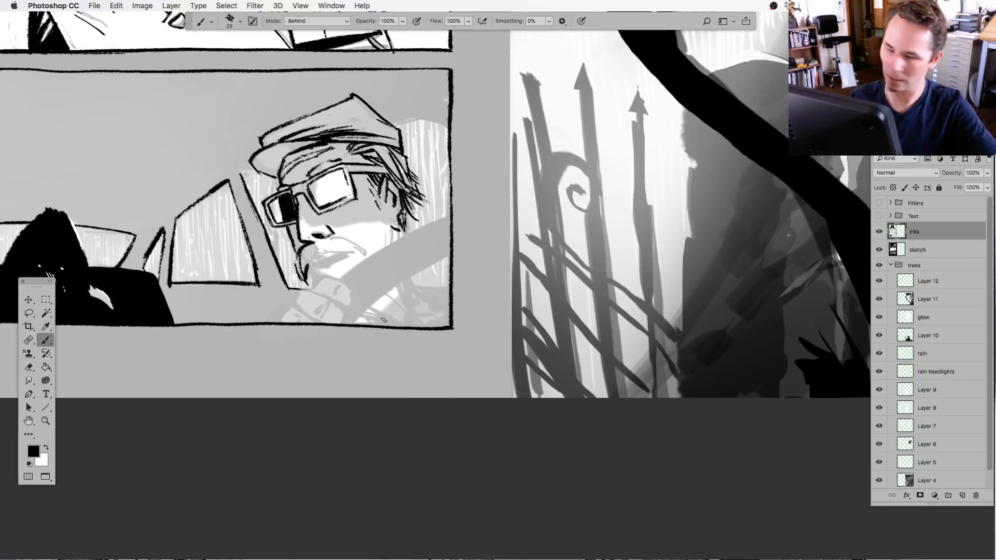
{"action": "mouse_move", "coordinate": [317, 251]}
{"action": "left_mouse_down"}
{"action": "mouse_move", "coordinate": [333, 235]}
{"action": "mouse_move", "coordinate": [370, 254]}
{"action": "left_mouse_up"}
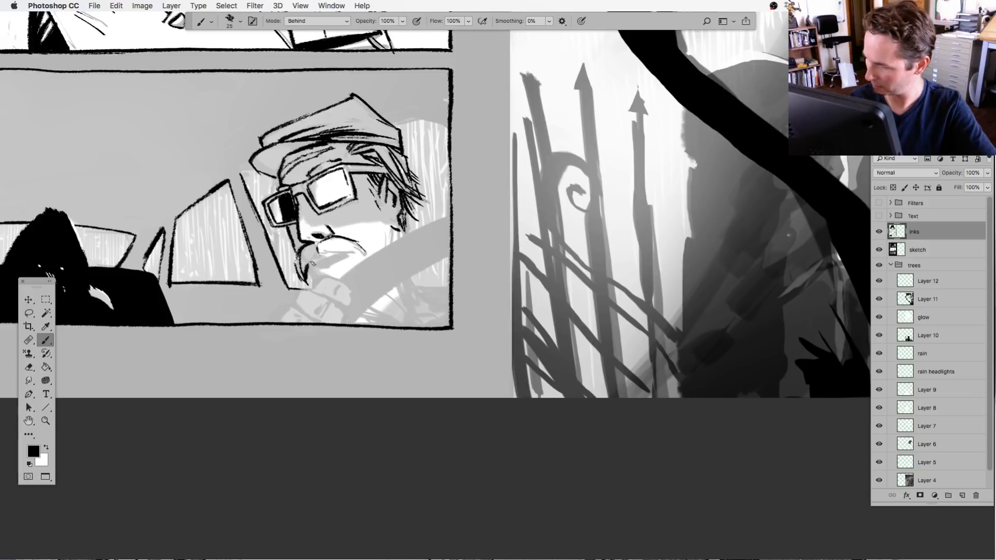
{"action": "mouse_move", "coordinate": [308, 268]}
{"action": "left_mouse_down"}
{"action": "mouse_move", "coordinate": [321, 254]}
{"action": "mouse_move", "coordinate": [372, 257]}
{"action": "left_mouse_up"}
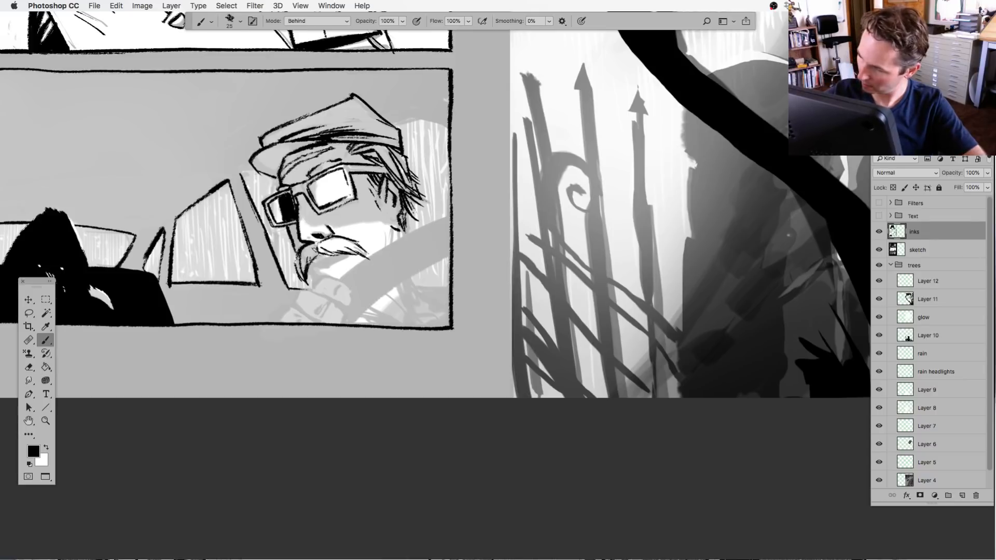
Fill the shadow under the moustache, add short whisker strokes at the chin and blacken the far side of the nose.
{"action": "left_click_drag", "start_coordinate": [401, 299], "coordinate": [398, 301]}
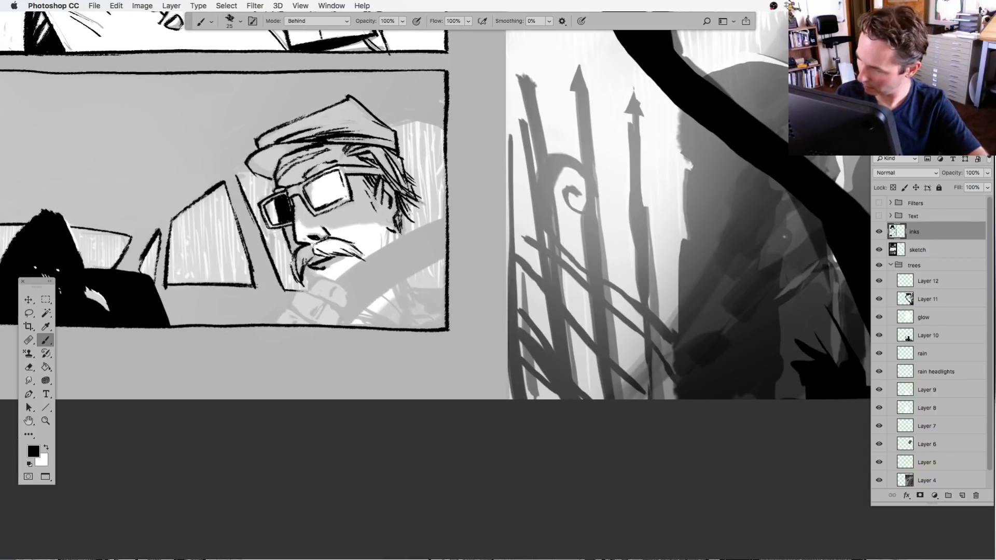
{"action": "mouse_move", "coordinate": [314, 266]}
{"action": "left_mouse_down"}
{"action": "mouse_move", "coordinate": [345, 257]}
{"action": "mouse_move", "coordinate": [321, 283]}
{"action": "mouse_move", "coordinate": [312, 280]}
{"action": "mouse_move", "coordinate": [321, 283]}
{"action": "left_mouse_up"}
{"action": "left_click_drag", "start_coordinate": [303, 272], "coordinate": [314, 287]}
{"action": "left_click_drag", "start_coordinate": [288, 230], "coordinate": [296, 247]}
{"action": "left_click_drag", "start_coordinate": [291, 242], "coordinate": [301, 251]}
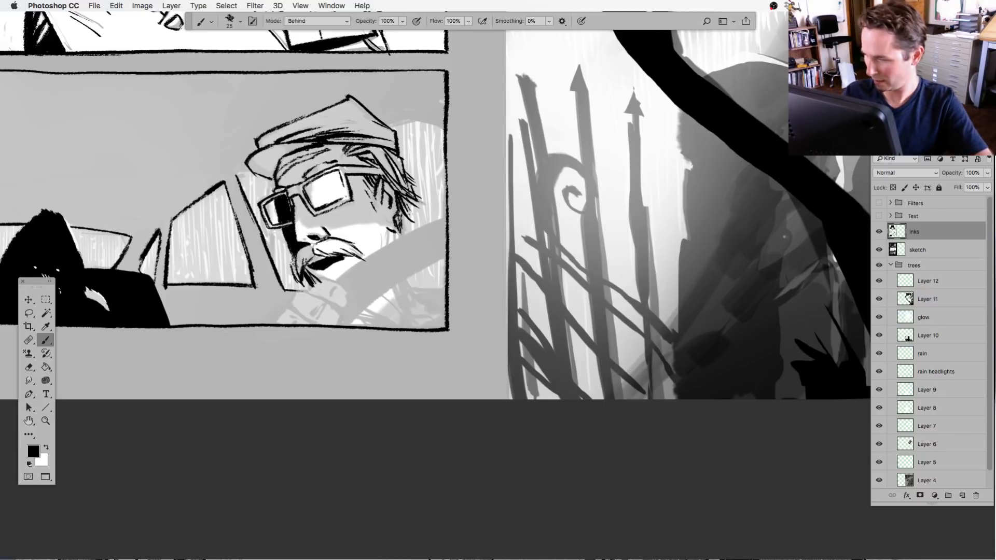
Lower the sketch layer's opacity to 28% and make the inks layer active again.
{"action": "scroll", "coordinate": [400, 384], "scroll_direction": "up", "scroll_amount": 3}
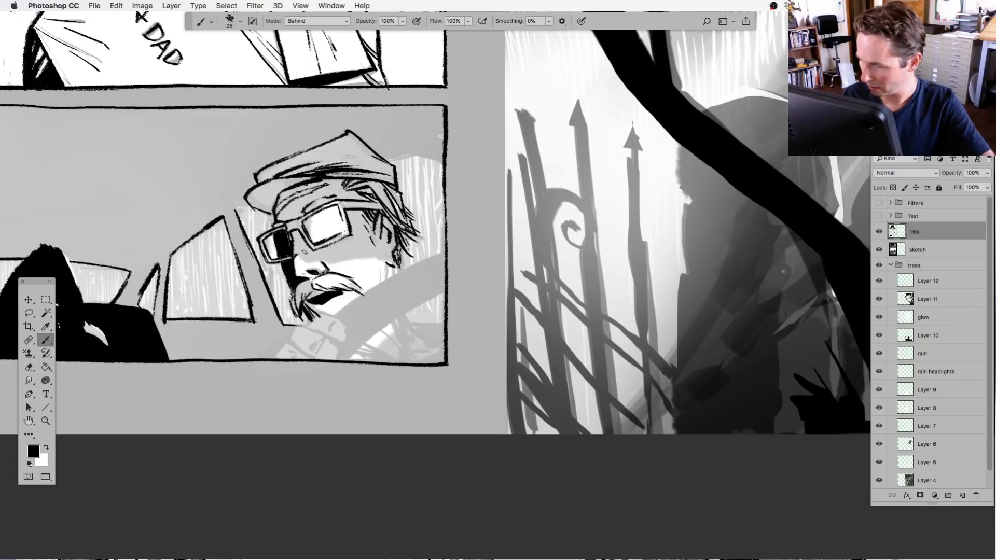
{"action": "left_click", "coordinate": [879, 251], "text": "alt"}
{"action": "left_click", "coordinate": [880, 251], "text": "alt"}
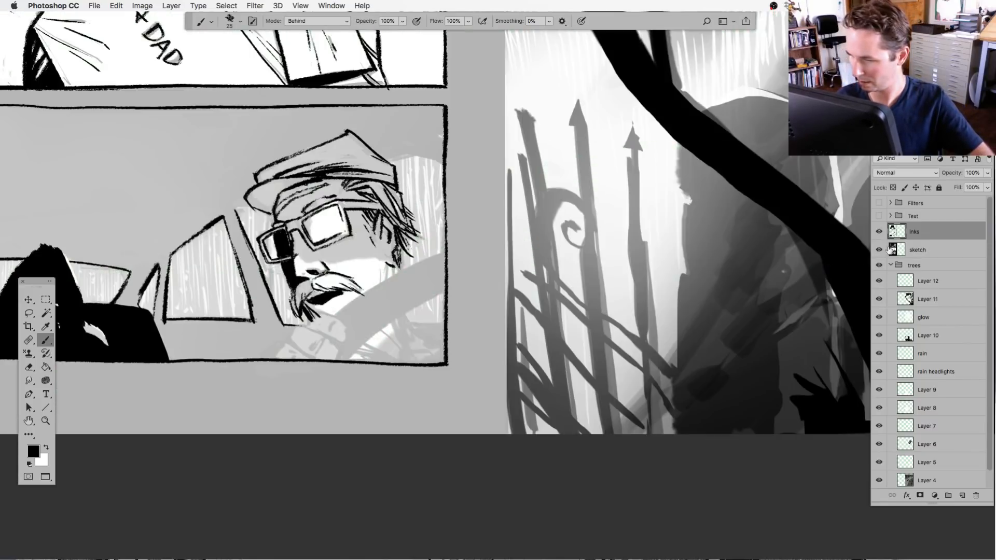
{"action": "left_click", "coordinate": [907, 249]}
{"action": "left_click", "coordinate": [987, 172]}
{"action": "mouse_move", "coordinate": [955, 186]}
{"action": "left_mouse_down"}
{"action": "mouse_move", "coordinate": [985, 185]}
{"action": "mouse_move", "coordinate": [951, 193]}
{"action": "left_mouse_up"}
{"action": "left_click", "coordinate": [34, 313]}
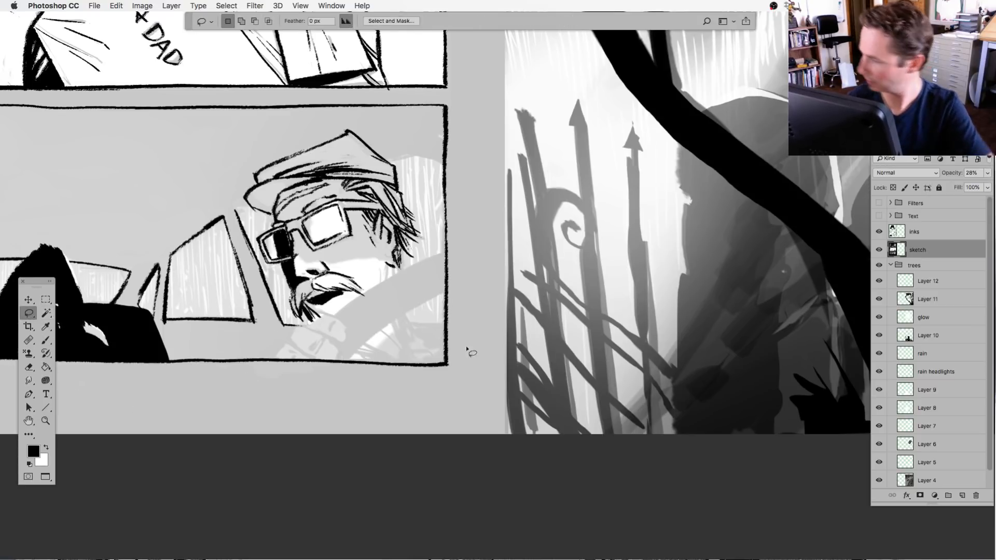
{"action": "left_click", "coordinate": [898, 234]}
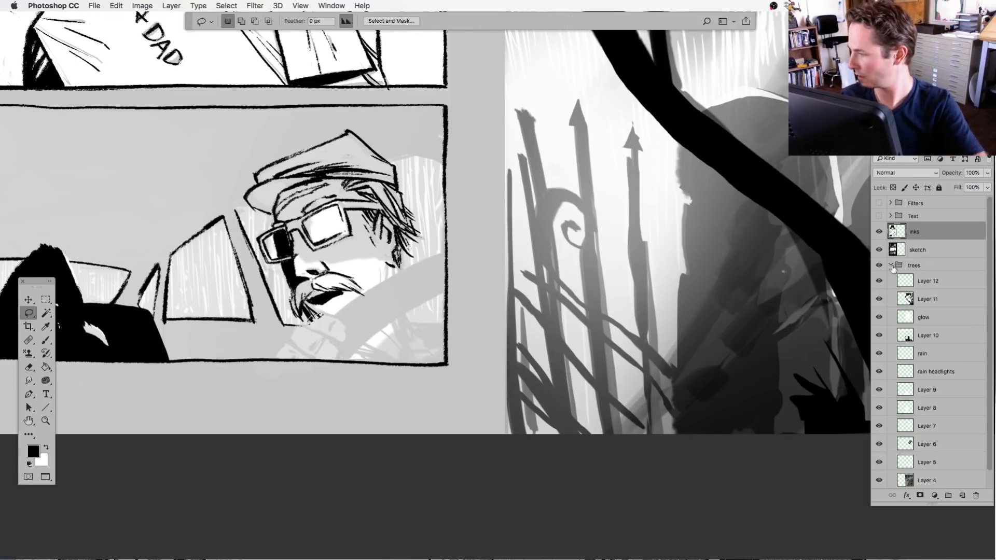
Ink the fingers of the driver's hand gripping the steering wheel with the size 25 brush.
{"action": "left_click", "coordinate": [45, 339]}
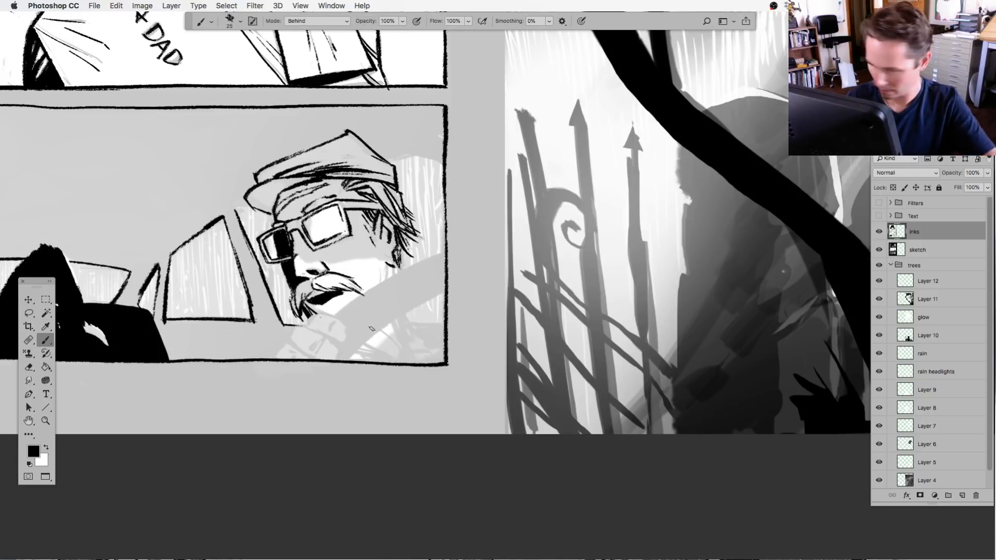
{"action": "mouse_move", "coordinate": [317, 315]}
{"action": "left_mouse_down"}
{"action": "mouse_move", "coordinate": [369, 314]}
{"action": "mouse_move", "coordinate": [335, 314]}
{"action": "mouse_move", "coordinate": [327, 319]}
{"action": "mouse_move", "coordinate": [348, 327]}
{"action": "mouse_move", "coordinate": [340, 319]}
{"action": "mouse_move", "coordinate": [350, 338]}
{"action": "mouse_move", "coordinate": [326, 324]}
{"action": "mouse_move", "coordinate": [292, 336]}
{"action": "mouse_move", "coordinate": [308, 355]}
{"action": "mouse_move", "coordinate": [275, 356]}
{"action": "mouse_move", "coordinate": [325, 335]}
{"action": "mouse_move", "coordinate": [335, 346]}
{"action": "mouse_move", "coordinate": [317, 361]}
{"action": "mouse_move", "coordinate": [311, 356]}
{"action": "left_mouse_up"}
{"action": "mouse_move", "coordinate": [323, 323]}
{"action": "left_mouse_down"}
{"action": "mouse_move", "coordinate": [352, 329]}
{"action": "mouse_move", "coordinate": [347, 355]}
{"action": "left_mouse_up"}
Ink the steering wheel's upper edge from the driver's hand toward the panel border, redrawing the stroke twice.
{"action": "left_click_drag", "start_coordinate": [336, 311], "coordinate": [449, 254]}
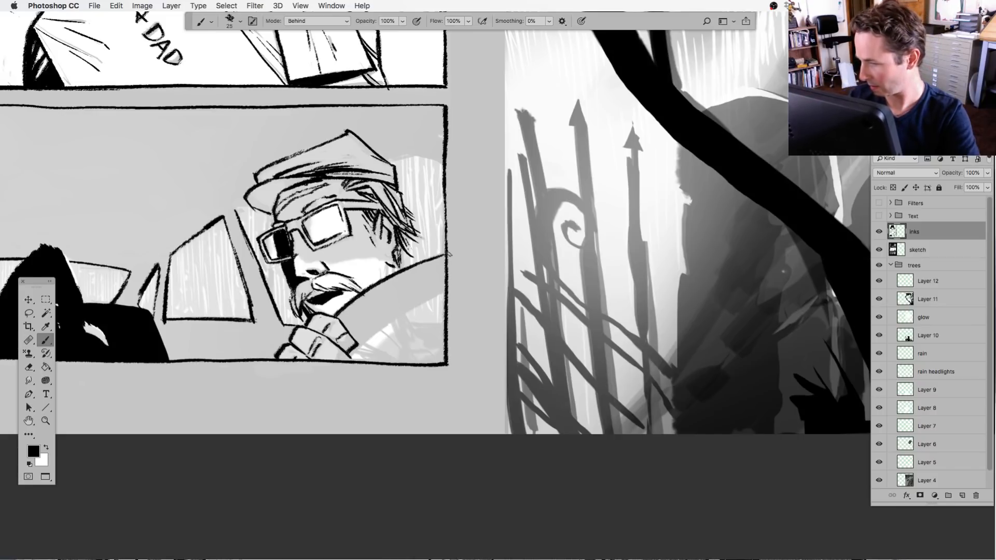
{"action": "key", "text": "super+z"}
{"action": "left_click_drag", "start_coordinate": [336, 314], "coordinate": [449, 251]}
{"action": "key", "text": "super+z"}
{"action": "left_click_drag", "start_coordinate": [335, 319], "coordinate": [433, 256]}
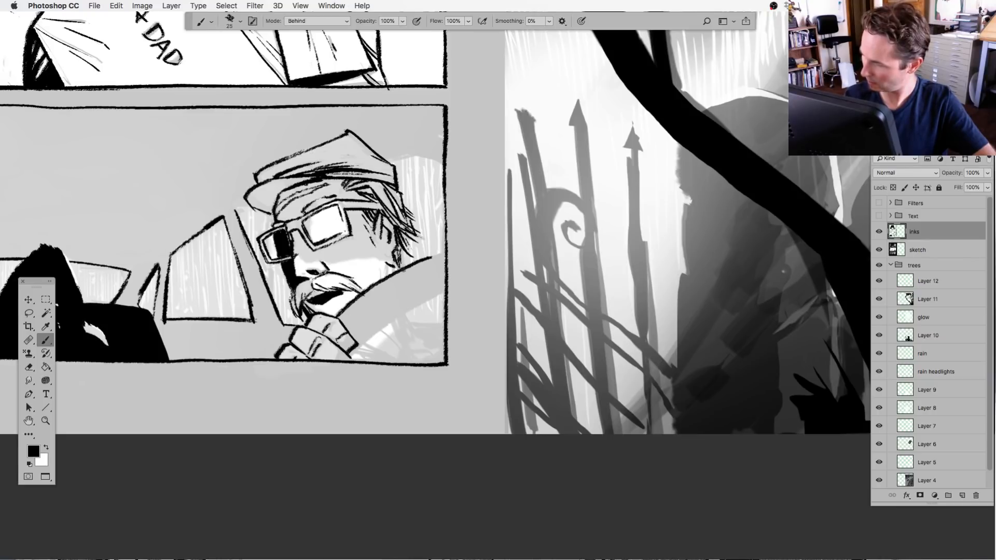
Redraw the steering wheel's upper edge to the panel border and ink its lower edge down to the driver's hand.
{"action": "key", "text": "super+z"}
{"action": "left_click_drag", "start_coordinate": [334, 319], "coordinate": [449, 251]}
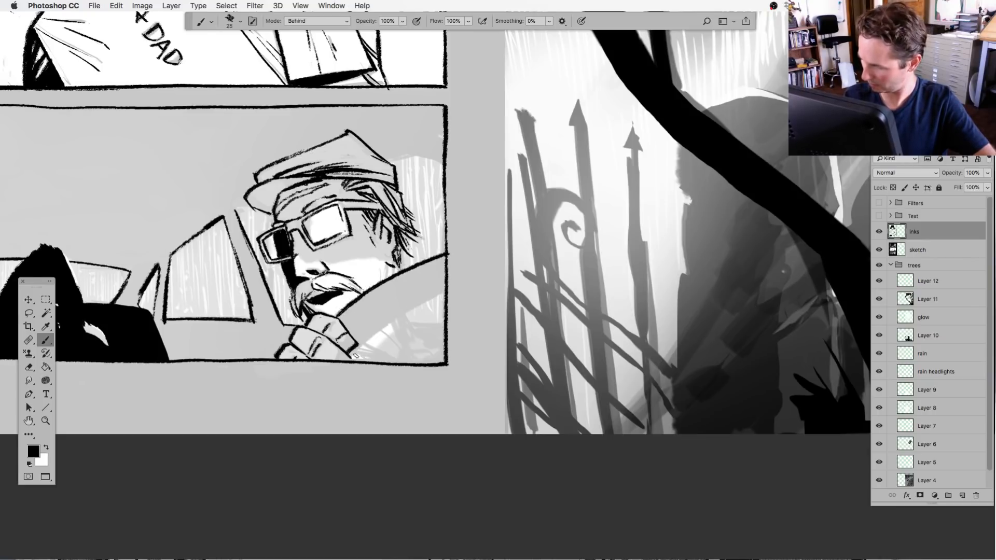
{"action": "left_click_drag", "start_coordinate": [355, 356], "coordinate": [445, 288]}
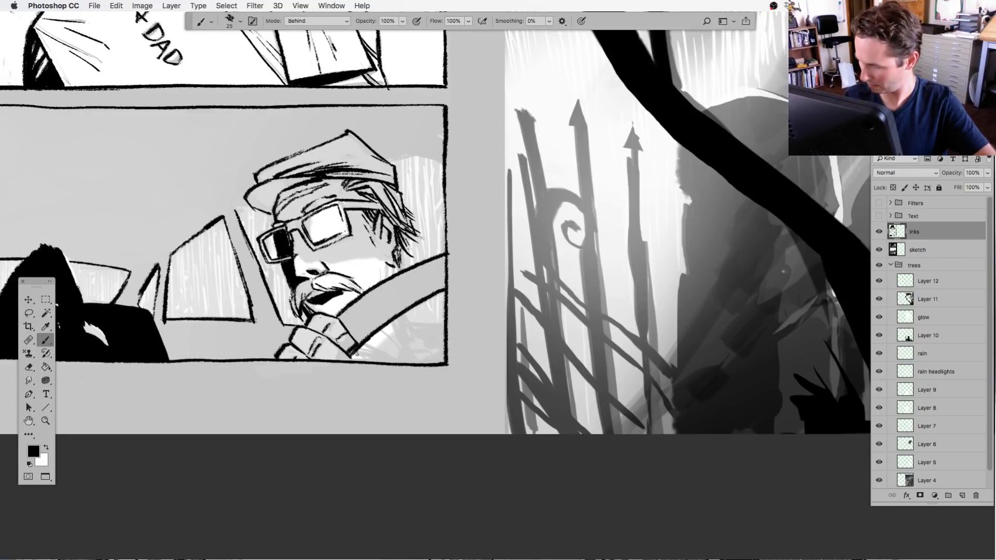
{"action": "key", "text": "super+z"}
{"action": "left_click_drag", "start_coordinate": [347, 350], "coordinate": [356, 358]}
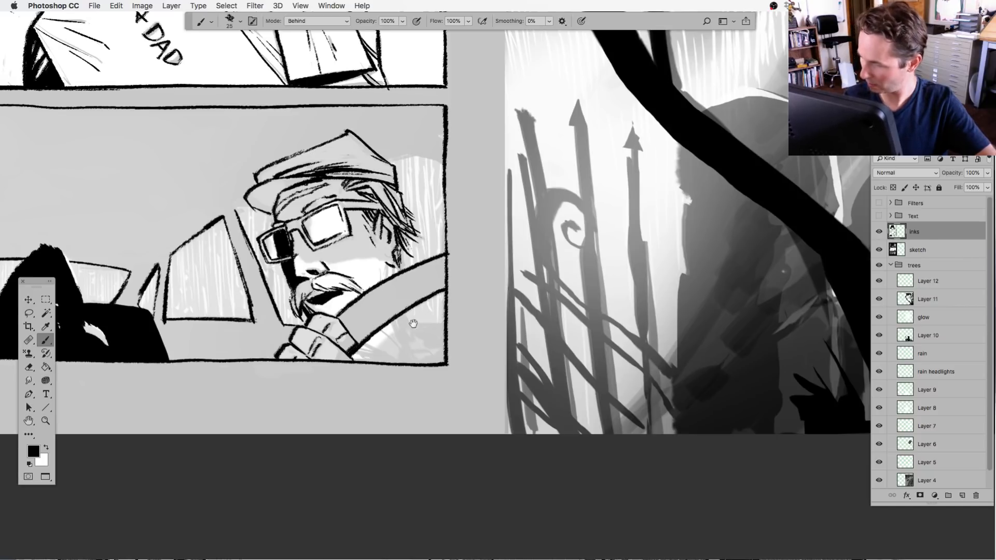
Darken the hair at the driver's nape and ink his neck, collar and shoulder lines below the steering wheel.
{"action": "mouse_move", "coordinate": [392, 265]}
{"action": "left_mouse_down"}
{"action": "mouse_move", "coordinate": [384, 278]}
{"action": "mouse_move", "coordinate": [406, 266]}
{"action": "mouse_move", "coordinate": [400, 254]}
{"action": "mouse_move", "coordinate": [410, 247]}
{"action": "left_mouse_up"}
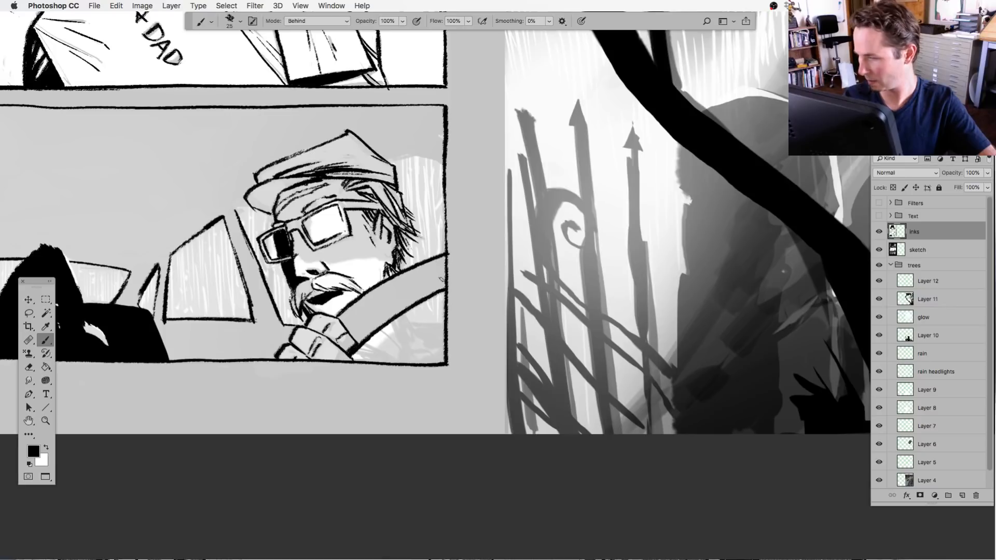
{"action": "left_click_drag", "start_coordinate": [476, 407], "coordinate": [481, 372]}
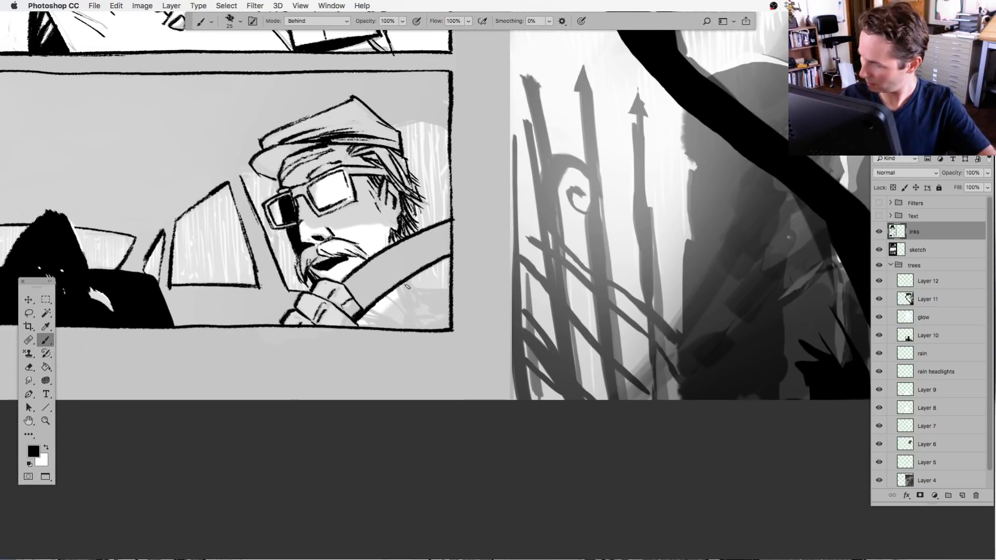
{"action": "mouse_move", "coordinate": [404, 282]}
{"action": "left_mouse_down"}
{"action": "mouse_move", "coordinate": [412, 309]}
{"action": "mouse_move", "coordinate": [417, 295]}
{"action": "mouse_move", "coordinate": [455, 292]}
{"action": "mouse_move", "coordinate": [415, 322]}
{"action": "mouse_move", "coordinate": [370, 314]}
{"action": "mouse_move", "coordinate": [356, 325]}
{"action": "left_mouse_up"}
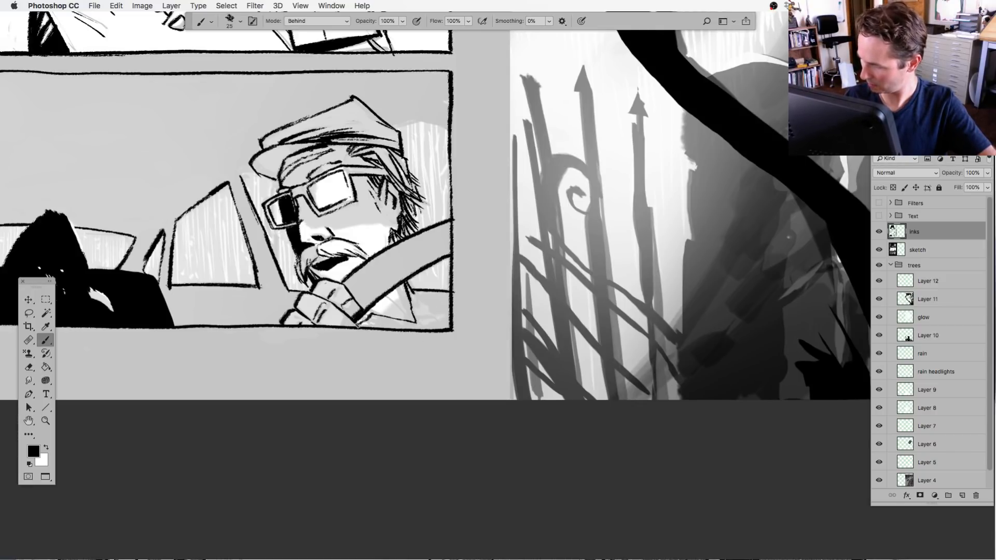
{"action": "scroll", "coordinate": [444, 358], "scroll_direction": "up", "scroll_amount": 2}
{"action": "key", "text": "super+z"}
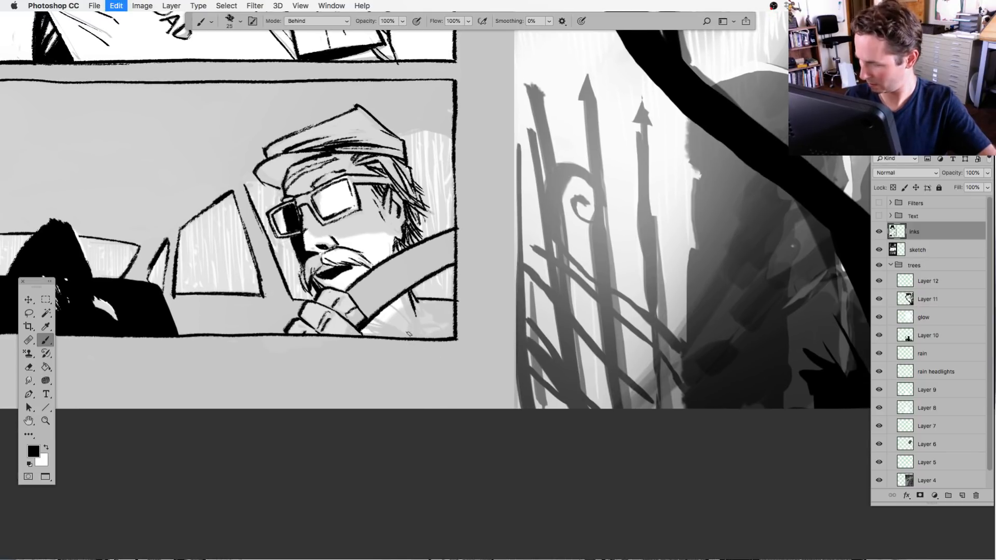
{"action": "left_click_drag", "start_coordinate": [413, 312], "coordinate": [420, 335]}
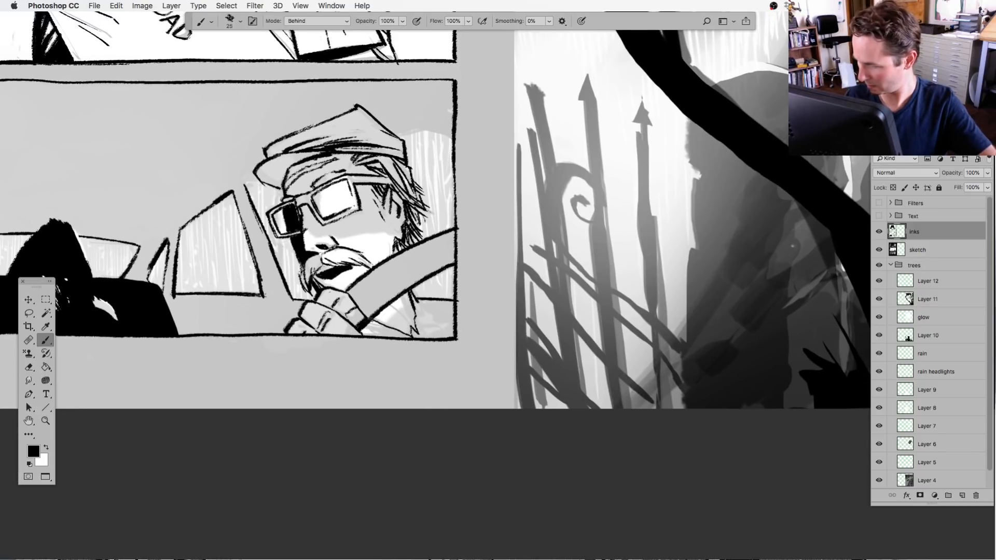
{"action": "left_click_drag", "start_coordinate": [419, 337], "coordinate": [452, 326]}
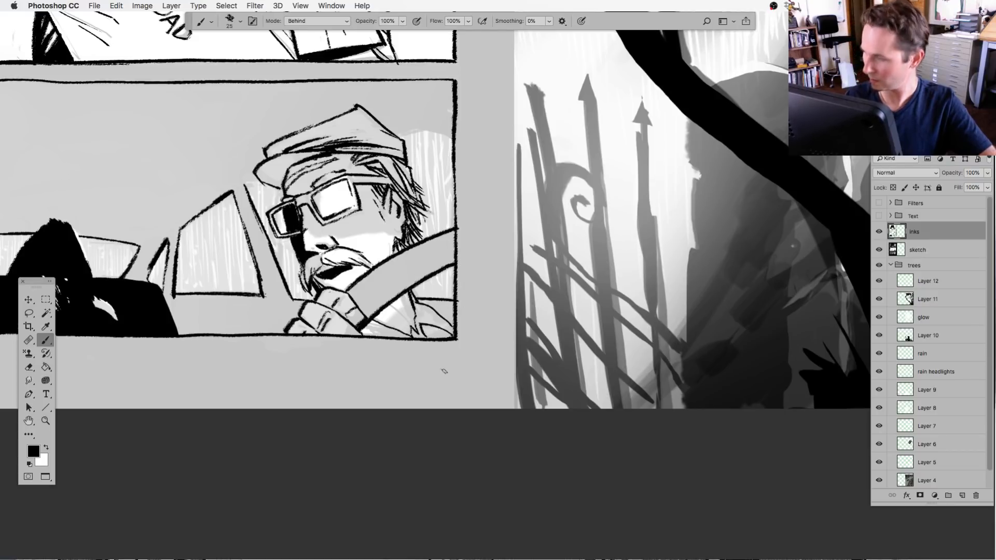
Ink the curved outline of the car seat behind the driver's cap to the panel border.
{"action": "left_click_drag", "start_coordinate": [357, 377], "coordinate": [390, 485]}
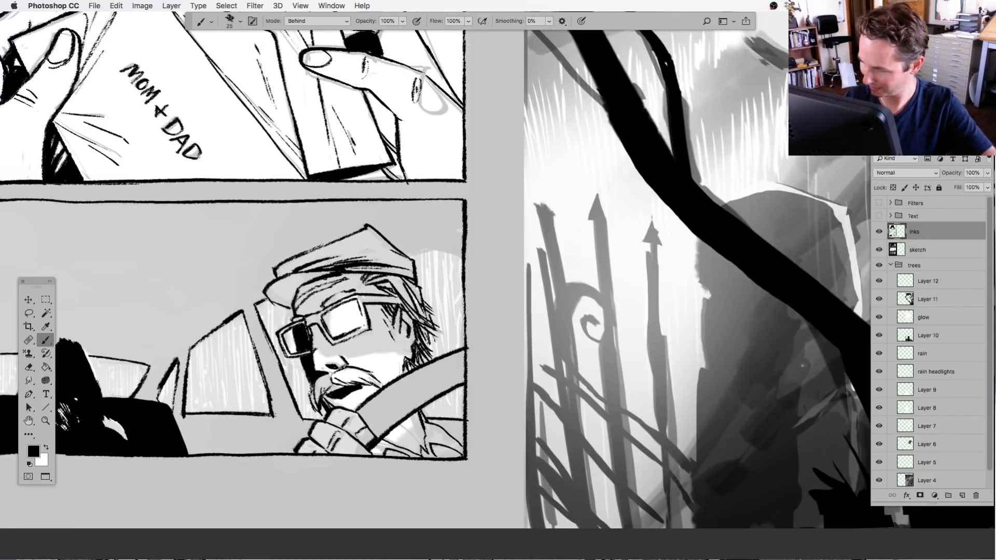
{"action": "left_click_drag", "start_coordinate": [402, 253], "coordinate": [463, 259]}
{"action": "scroll", "coordinate": [476, 273], "scroll_direction": "down", "scroll_amount": 2}
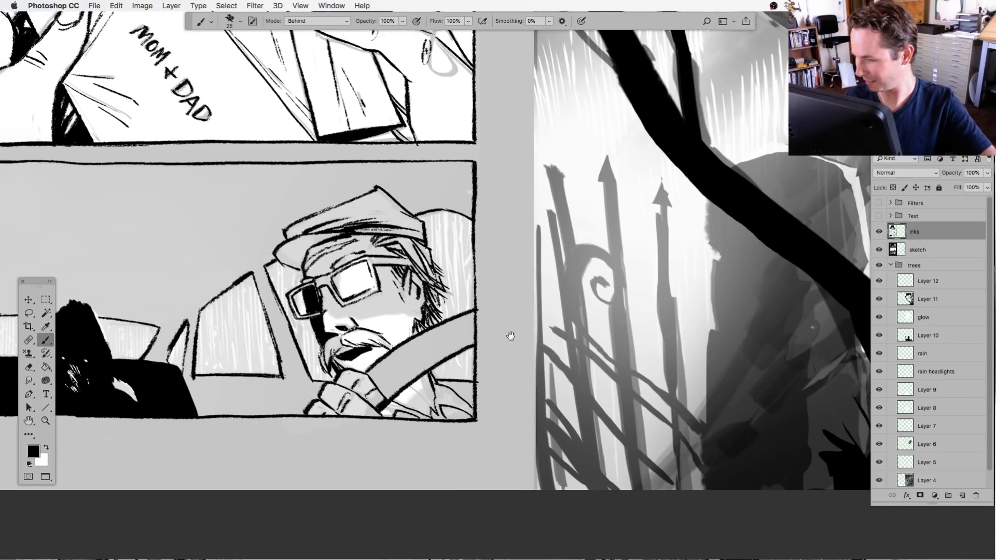
Hide the sketch layer and review the inked panels on their own, both close up and as a full page.
{"action": "key", "text": "super+minus"}
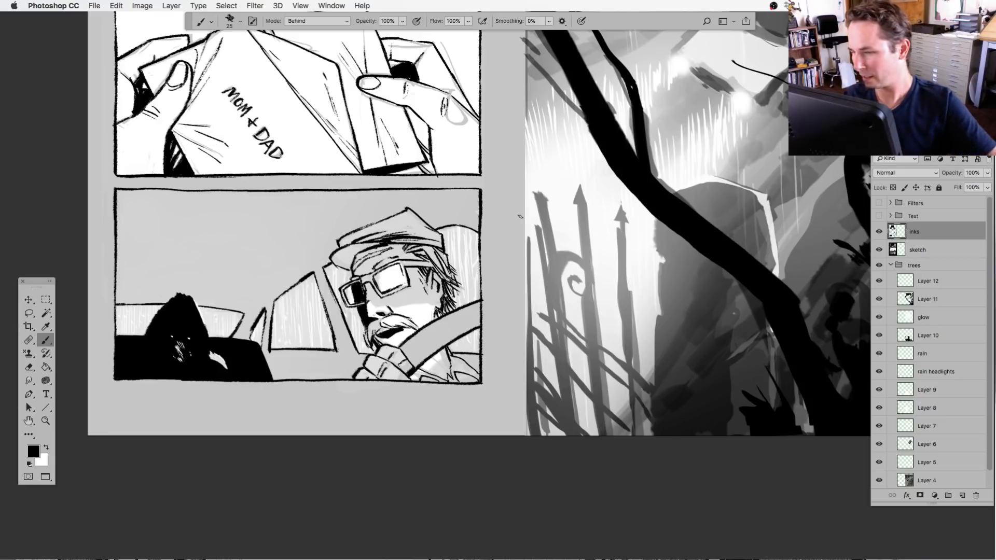
{"action": "key", "text": "super+plus"}
{"action": "left_click_drag", "start_coordinate": [587, 361], "coordinate": [594, 392]}
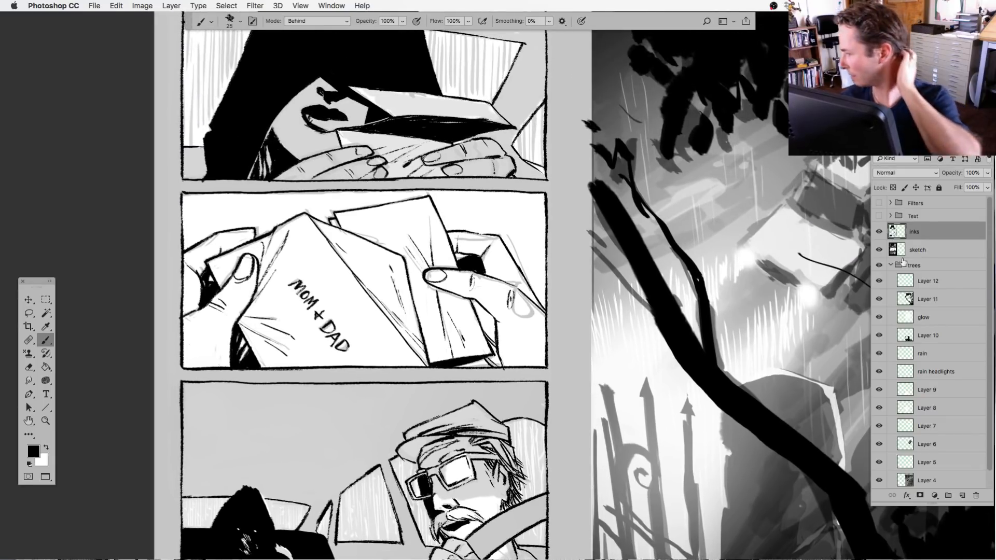
{"action": "left_click", "coordinate": [879, 250]}
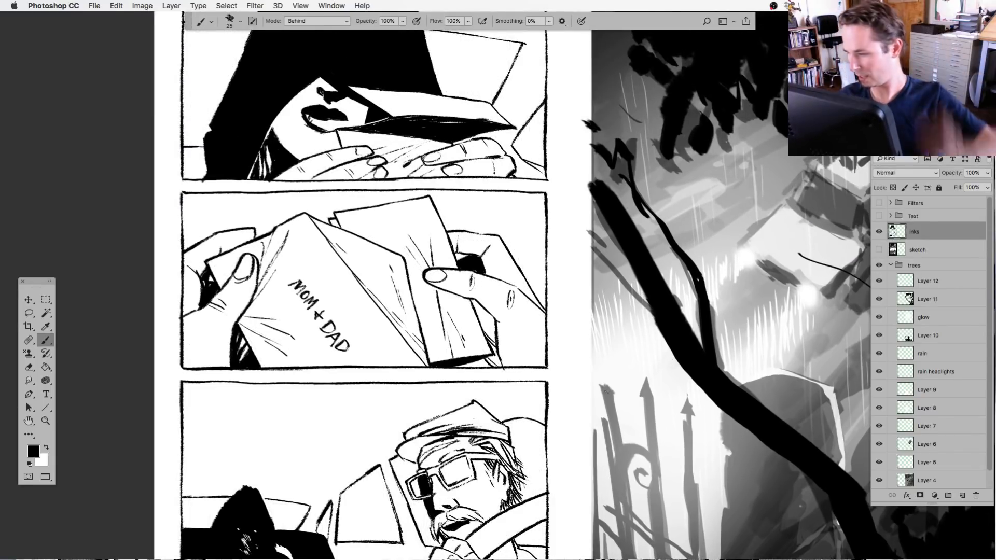
{"action": "left_click_drag", "start_coordinate": [538, 452], "coordinate": [482, 301]}
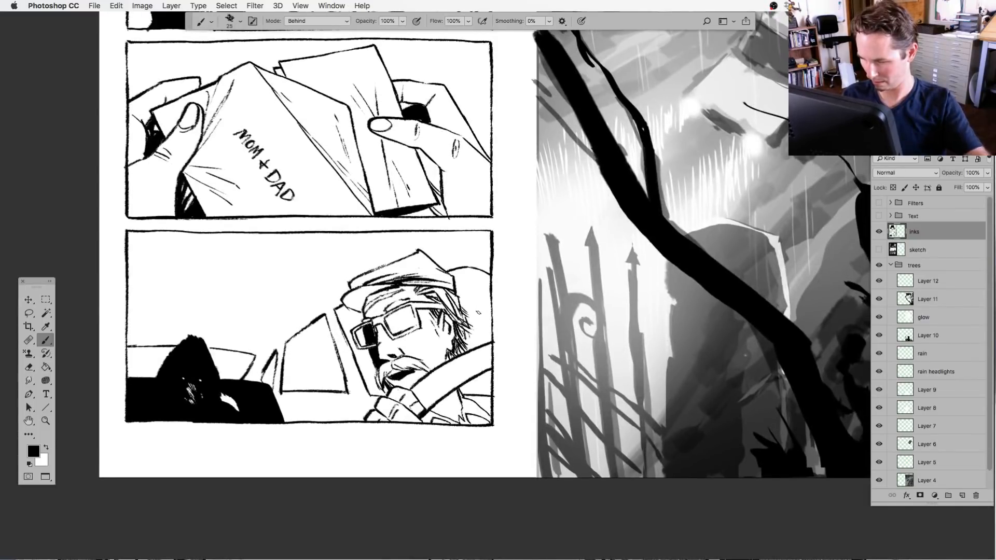
{"action": "key", "text": "super+minus"}
{"action": "left_click_drag", "start_coordinate": [470, 240], "coordinate": [452, 384]}
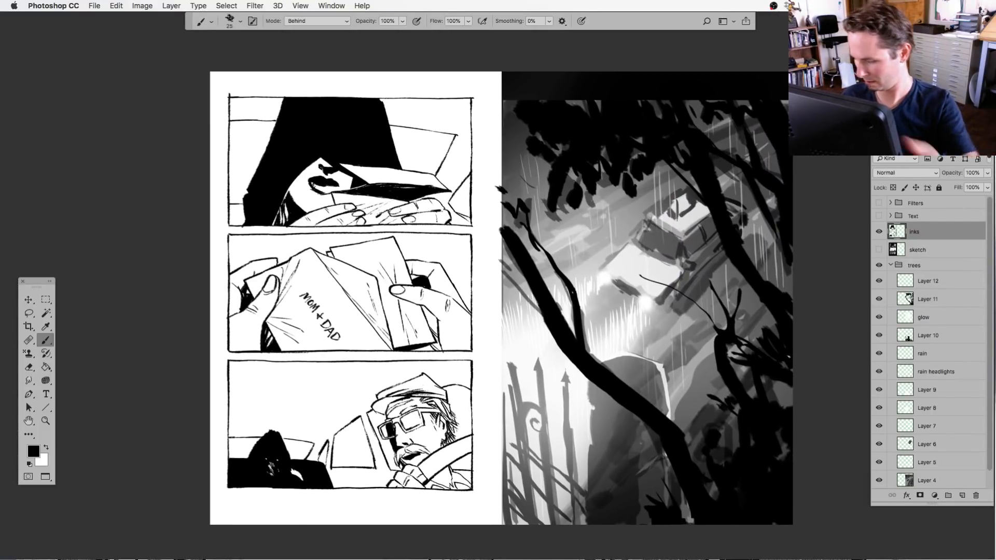
{"action": "scroll", "coordinate": [490, 345], "scroll_direction": "up", "scroll_amount": 5}
{"action": "scroll", "coordinate": [400, 354], "scroll_direction": "down", "scroll_amount": 5}
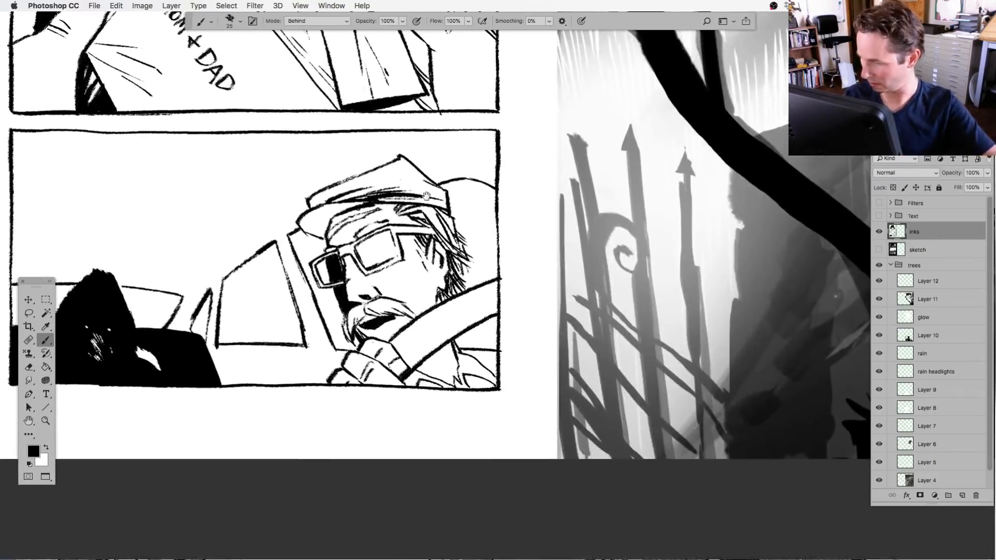
{"action": "key", "text": "l"}
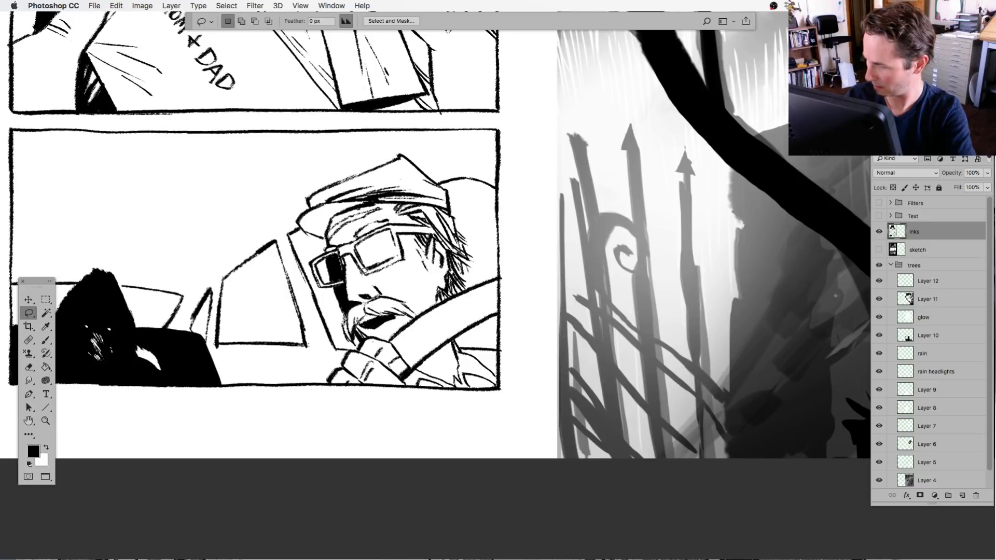
{"action": "key", "text": "super+minus"}
{"action": "key", "text": "super+minus"}
{"action": "key", "text": "super+minus"}
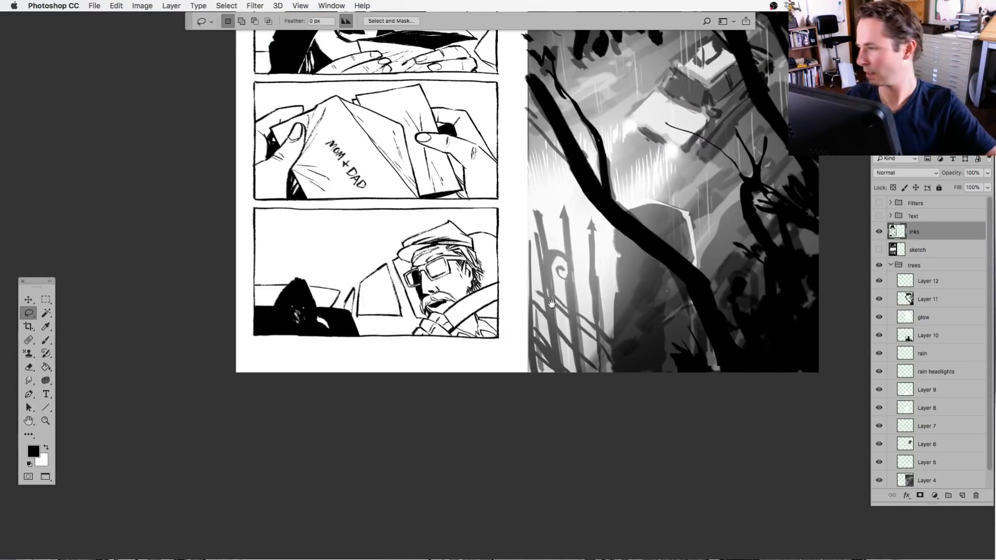
{"action": "scroll", "coordinate": [537, 339], "scroll_direction": "up", "scroll_amount": 5}
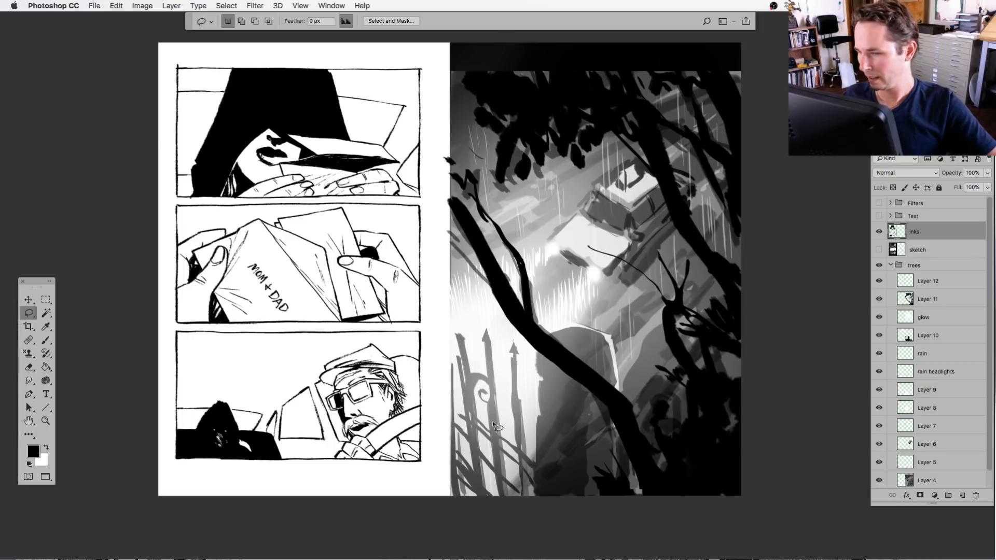
Show the sketch layer again and raise its opacity to 100%.
{"action": "left_click", "coordinate": [878, 249]}
{"action": "left_click", "coordinate": [892, 249]}
{"action": "left_click", "coordinate": [987, 177]}
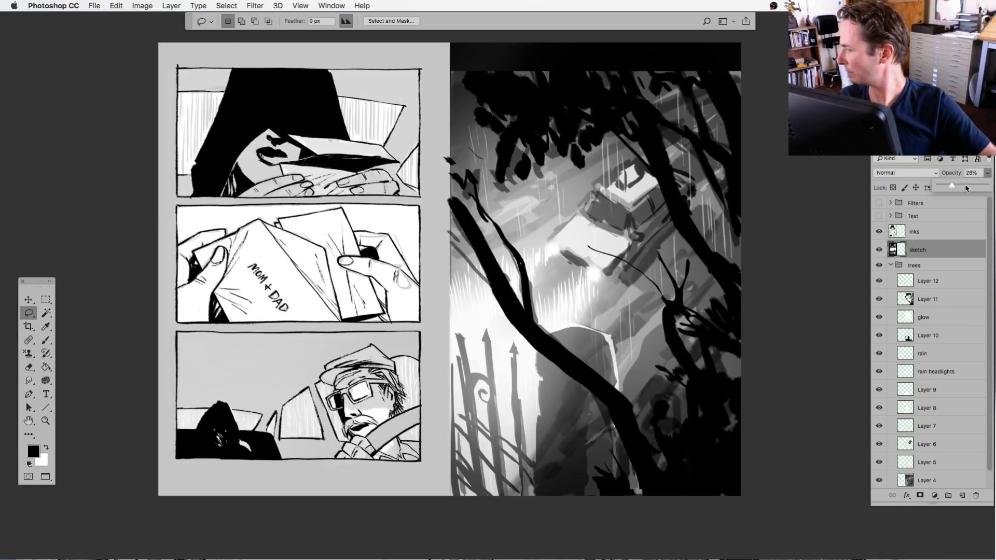
{"action": "key", "text": "0"}
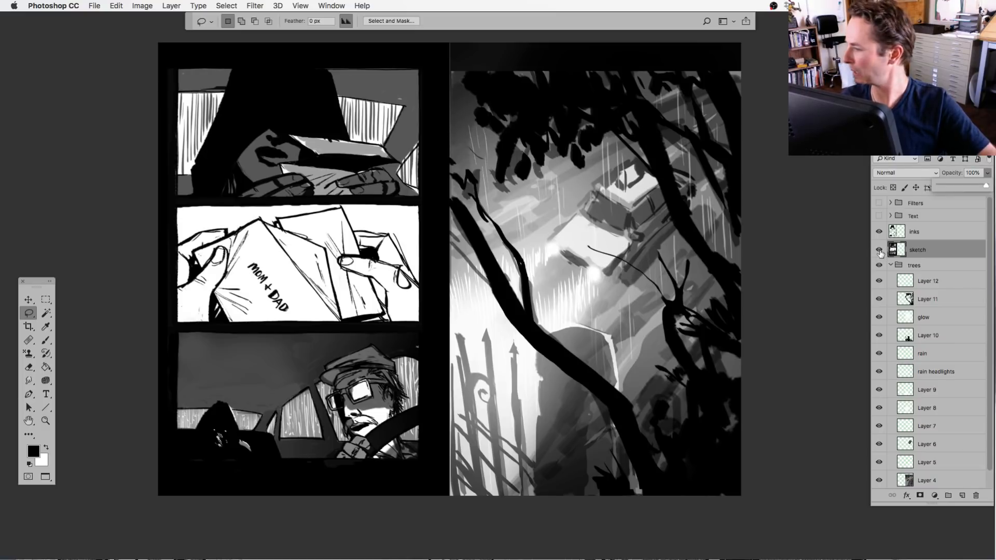
{"action": "left_click", "coordinate": [46, 339]}
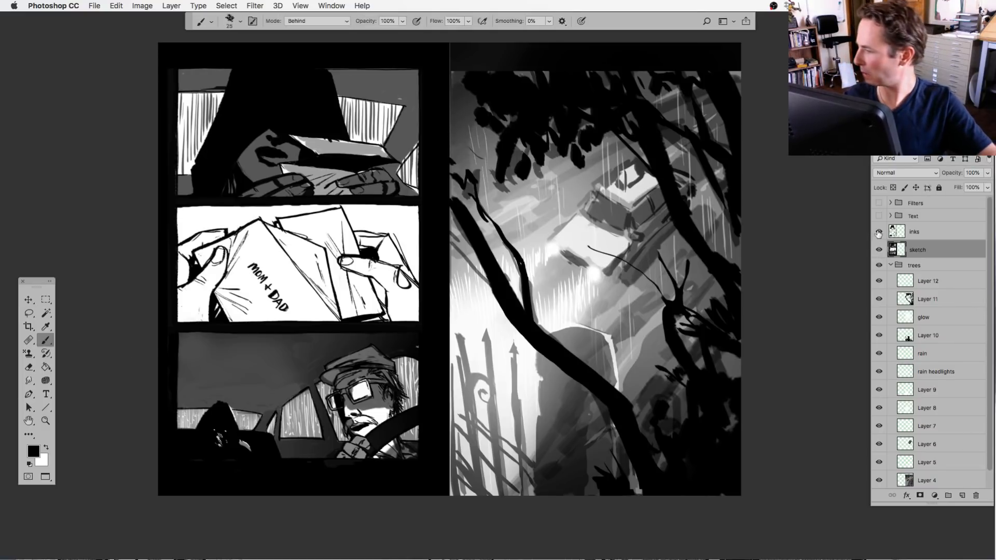
Toggle the inks layer to compare it with the full-strength sketch, then leave the inks hidden.
{"action": "left_click", "coordinate": [878, 234]}
{"action": "left_click", "coordinate": [877, 251], "text": "alt"}
{"action": "left_click", "coordinate": [878, 251], "text": "alt"}
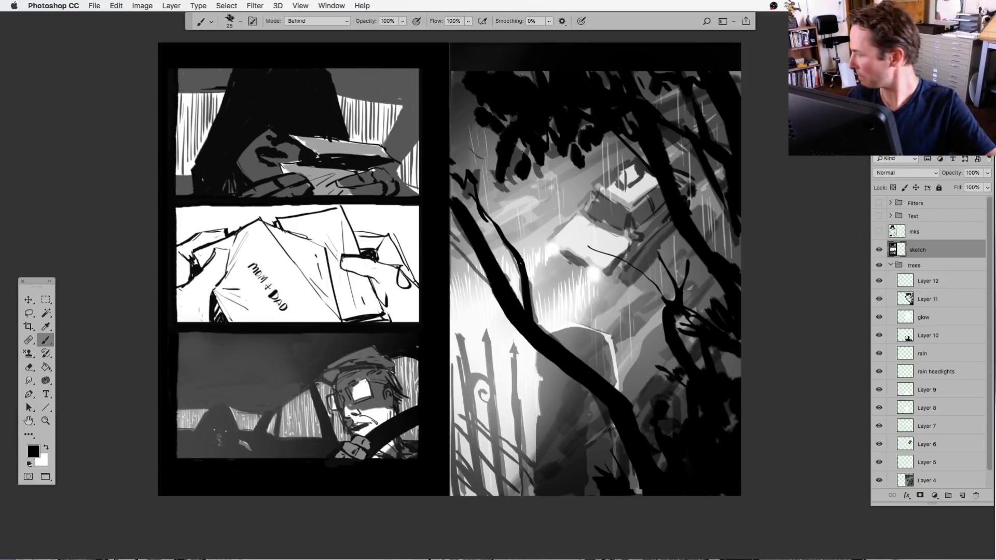
{"action": "left_click", "coordinate": [878, 234]}
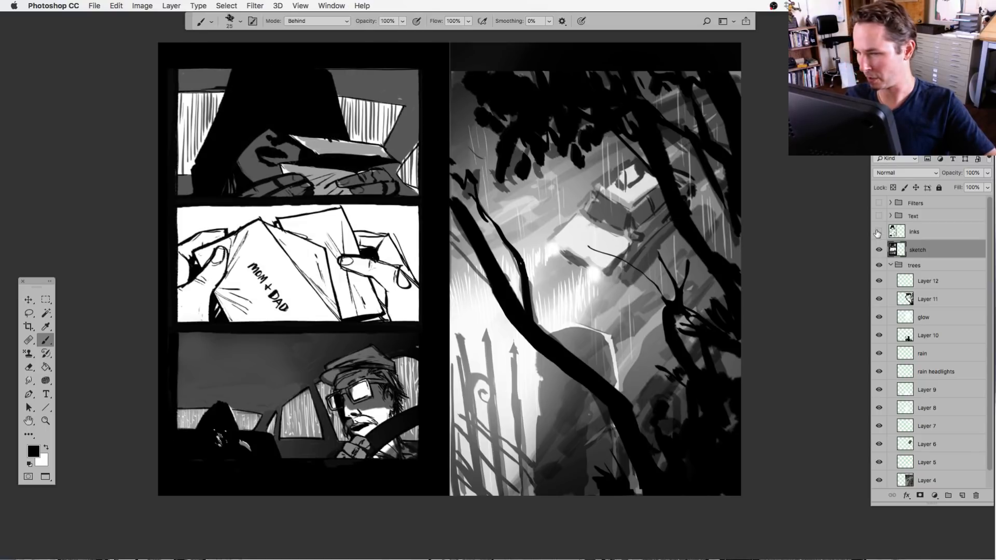
{"action": "left_click", "coordinate": [877, 232]}
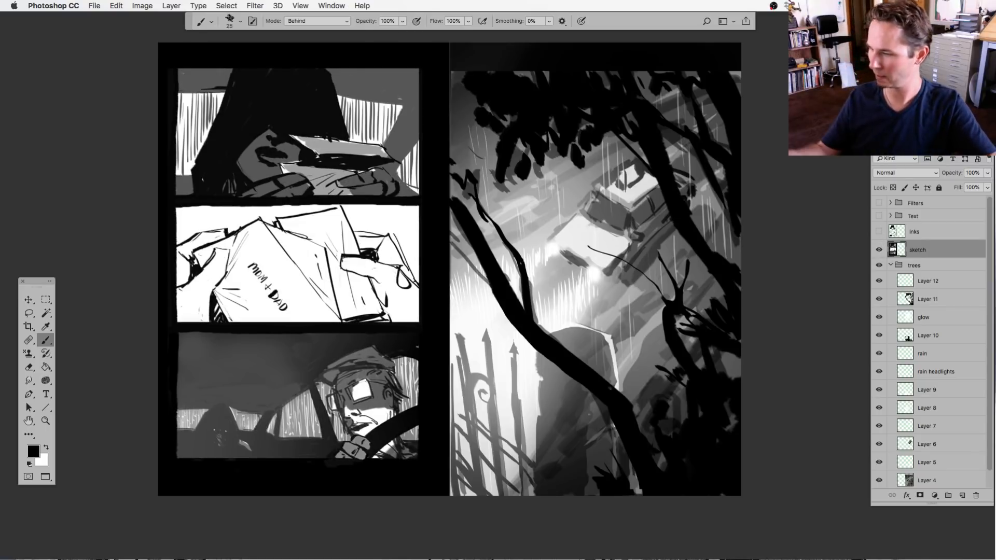
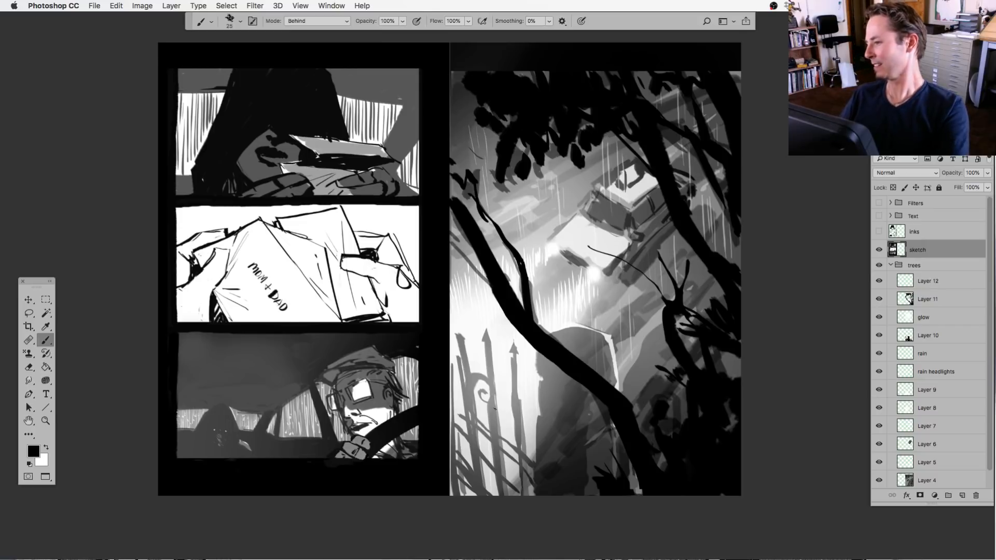
Compare the inks and sketch in the first two panels by toggling the visibility of both layers.
{"action": "key", "text": "super+plus"}
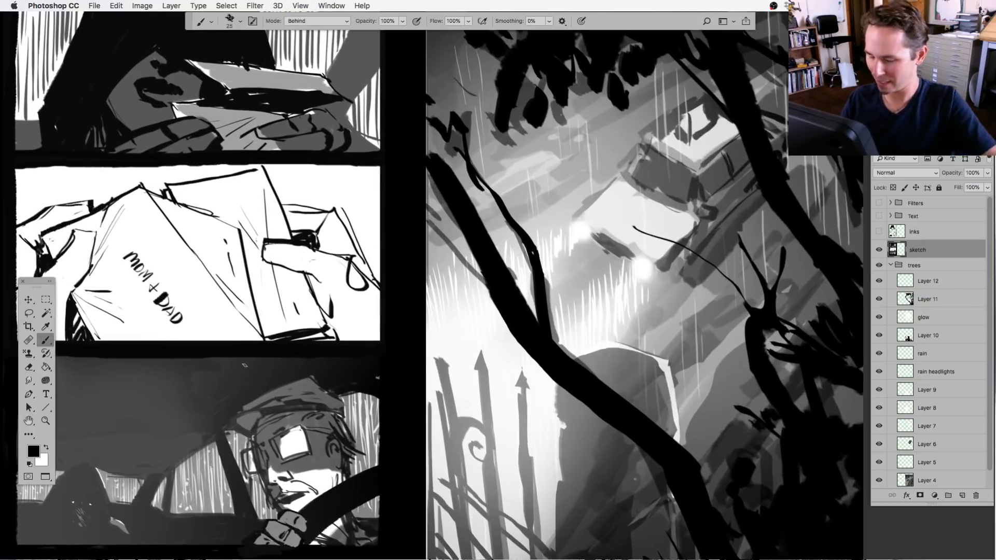
{"action": "left_click_drag", "start_coordinate": [216, 295], "coordinate": [377, 473]}
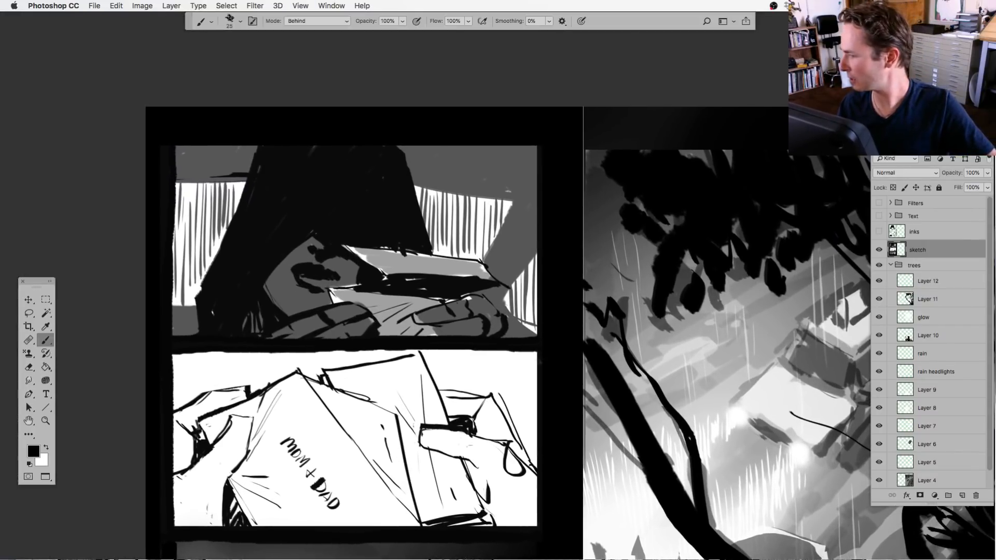
{"action": "left_click", "coordinate": [878, 252]}
{"action": "left_click", "coordinate": [878, 251]}
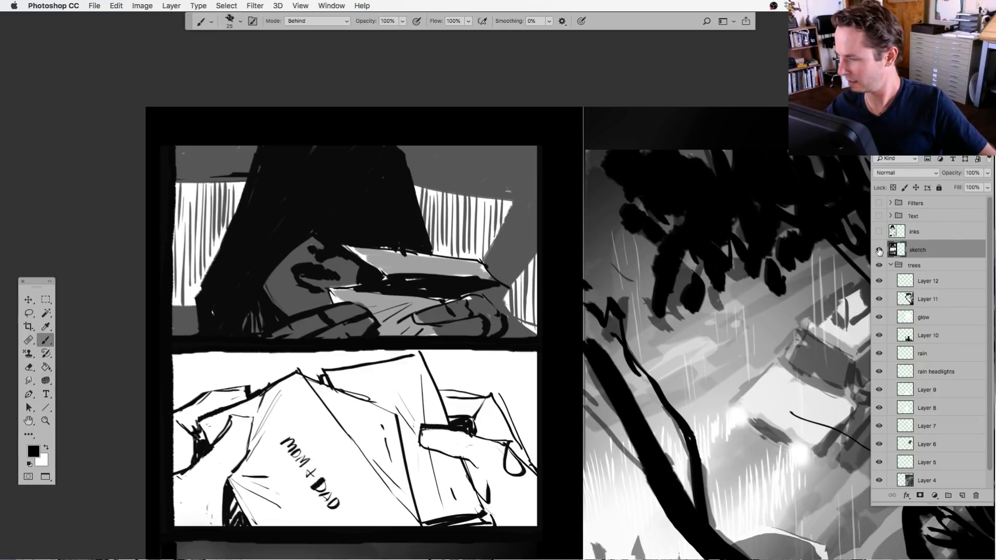
{"action": "left_click", "coordinate": [879, 231]}
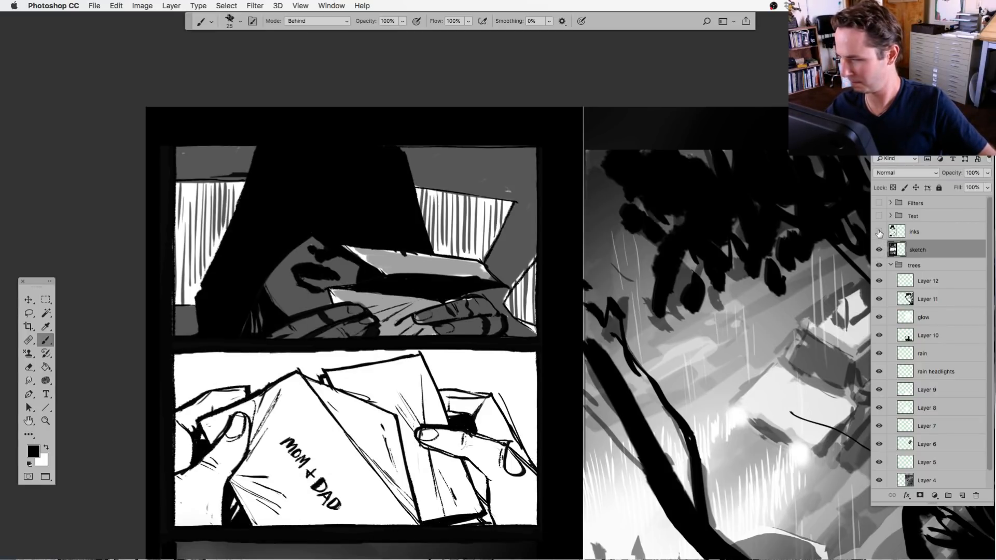
{"action": "left_click", "coordinate": [878, 232], "text": "alt"}
{"action": "left_click", "coordinate": [879, 232], "text": "alt"}
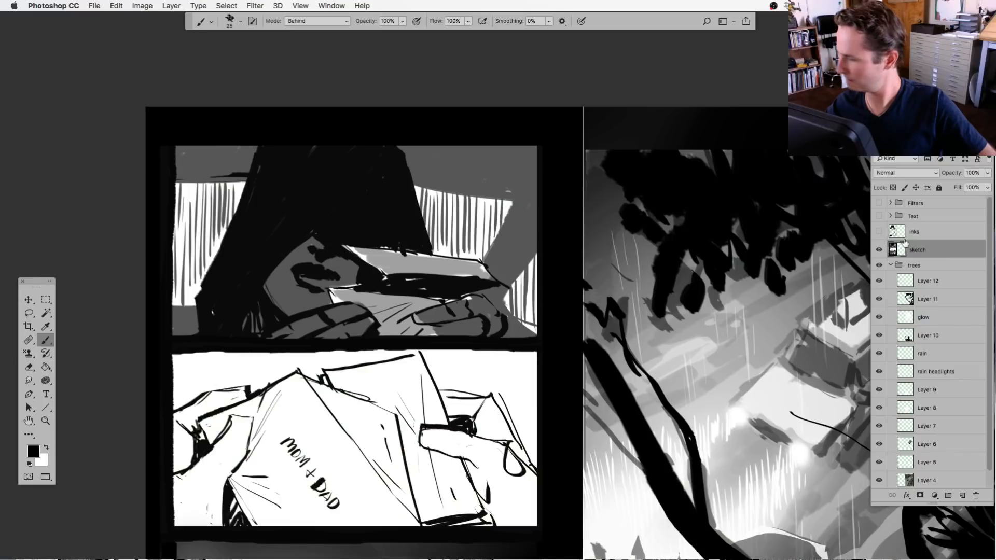
Add a new layer between the inks and sketch layers and name it gray.
{"action": "left_click", "coordinate": [961, 495]}
{"action": "double_click", "coordinate": [919, 250]}
{"action": "type", "text": "gray"}
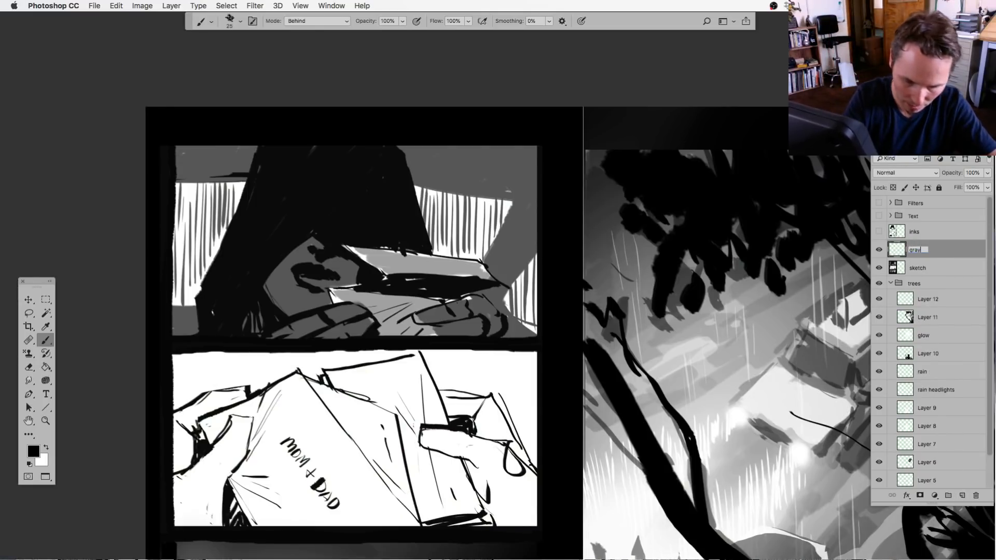
{"action": "key", "text": "Return"}
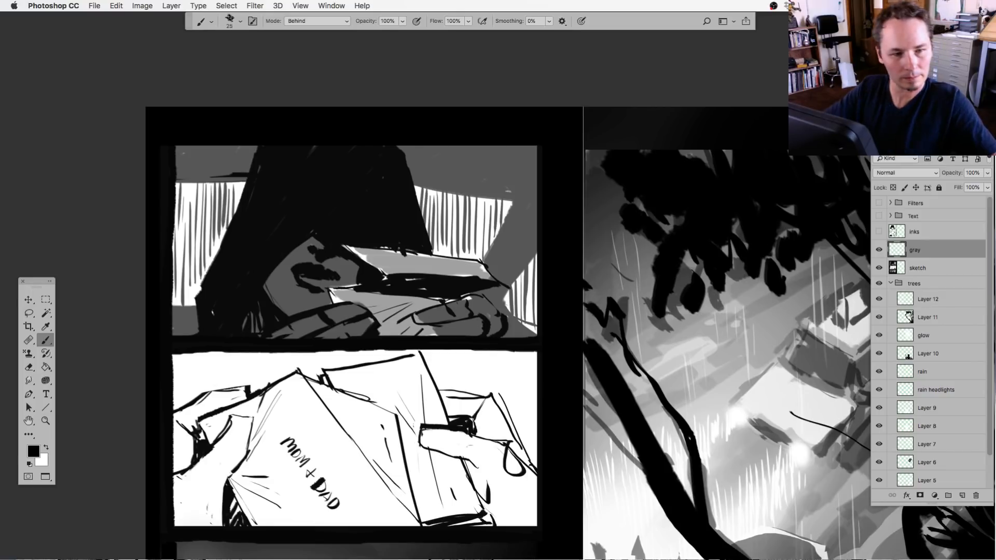
{"action": "key", "text": "l"}
{"action": "mouse_move", "coordinate": [300, 223]}
{"action": "left_mouse_down"}
{"action": "mouse_move", "coordinate": [233, 306]}
{"action": "mouse_move", "coordinate": [230, 338]}
{"action": "mouse_move", "coordinate": [364, 345]}
{"action": "left_mouse_up"}
{"action": "left_click", "coordinate": [46, 340]}
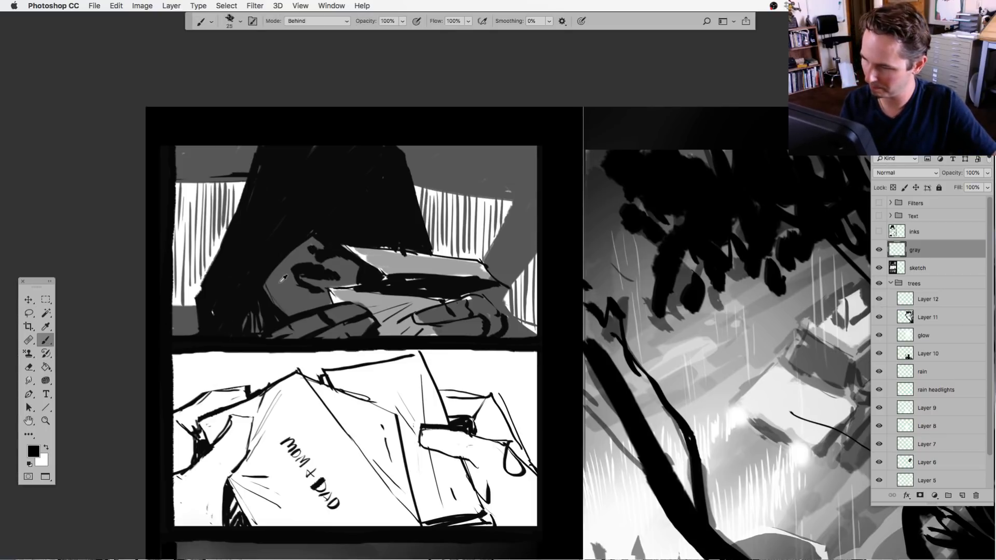
Sample the dark gray of the sketched face in the first panel and show the inks layer over the sketch.
{"action": "left_click", "coordinate": [283, 279], "text": "alt"}
{"action": "left_click", "coordinate": [878, 268]}
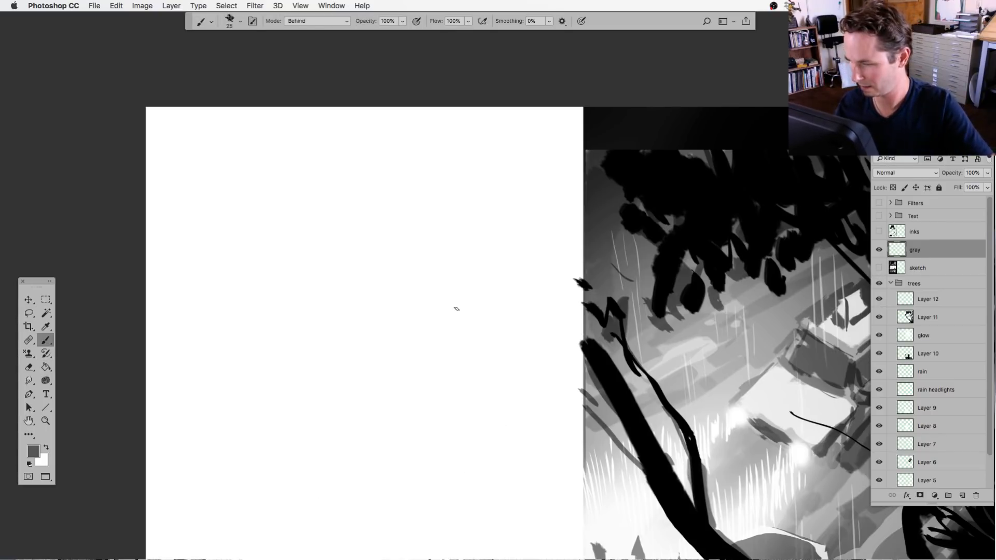
{"action": "left_click", "coordinate": [877, 268]}
{"action": "left_click", "coordinate": [878, 232]}
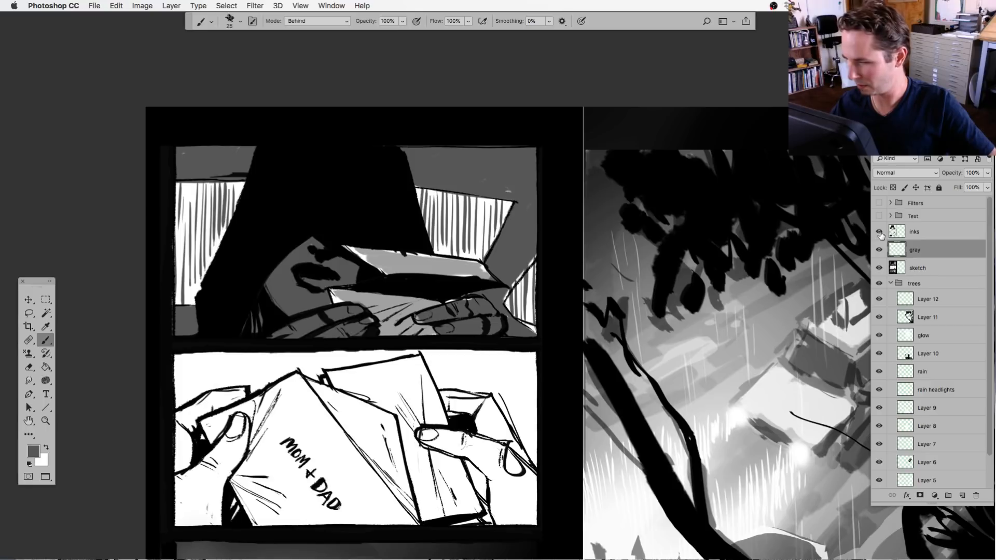
Lower the sketch layer's opacity to 54%.
{"action": "left_click", "coordinate": [918, 268]}
{"action": "left_click", "coordinate": [986, 173]}
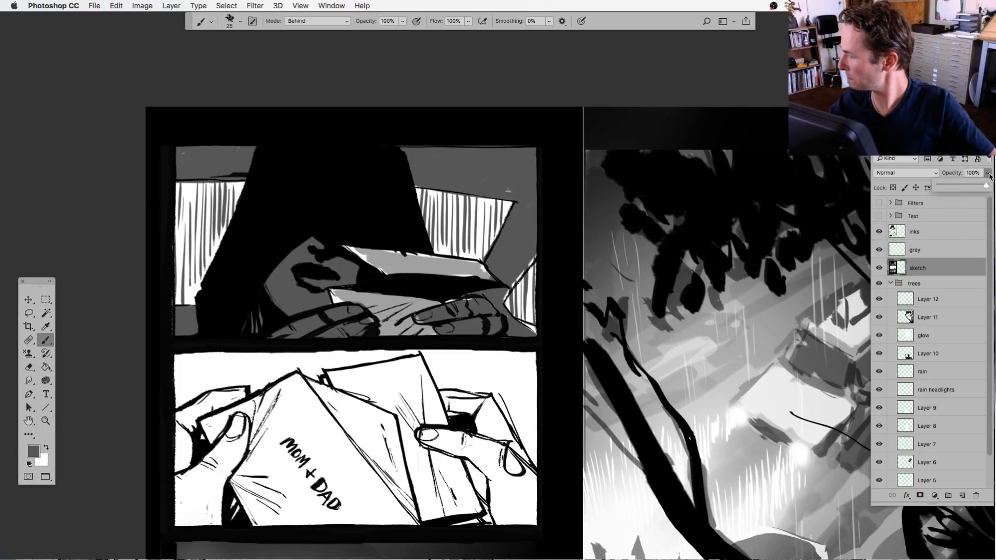
{"action": "left_click_drag", "start_coordinate": [987, 187], "coordinate": [968, 188]}
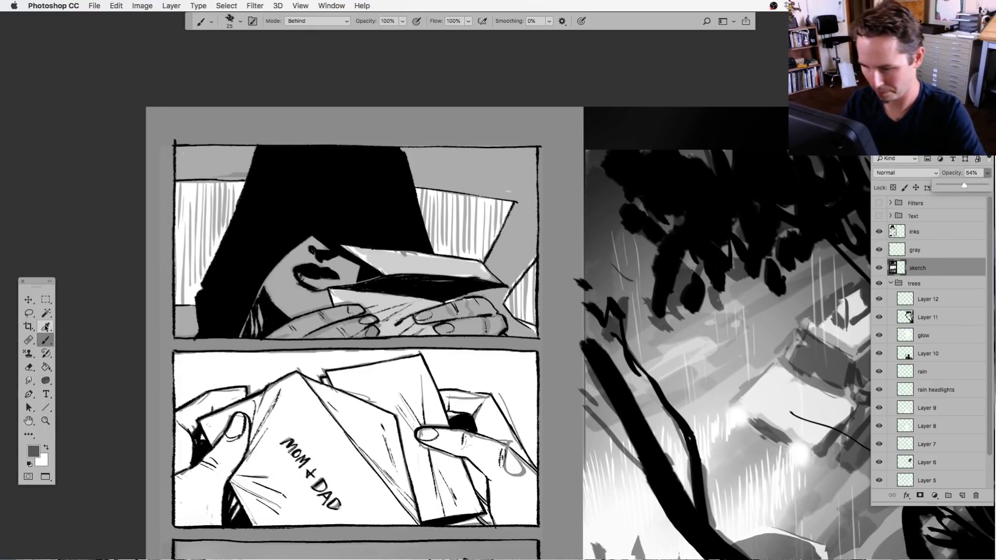
Lasso the upper and outer part of the face in the first panel and fill it with dark gray on the gray layer.
{"action": "left_click", "coordinate": [29, 313]}
{"action": "key", "text": "super+equal"}
{"action": "mouse_move", "coordinate": [243, 233]}
{"action": "left_mouse_down"}
{"action": "mouse_move", "coordinate": [208, 314]}
{"action": "mouse_move", "coordinate": [280, 244]}
{"action": "mouse_move", "coordinate": [243, 228]}
{"action": "left_mouse_up"}
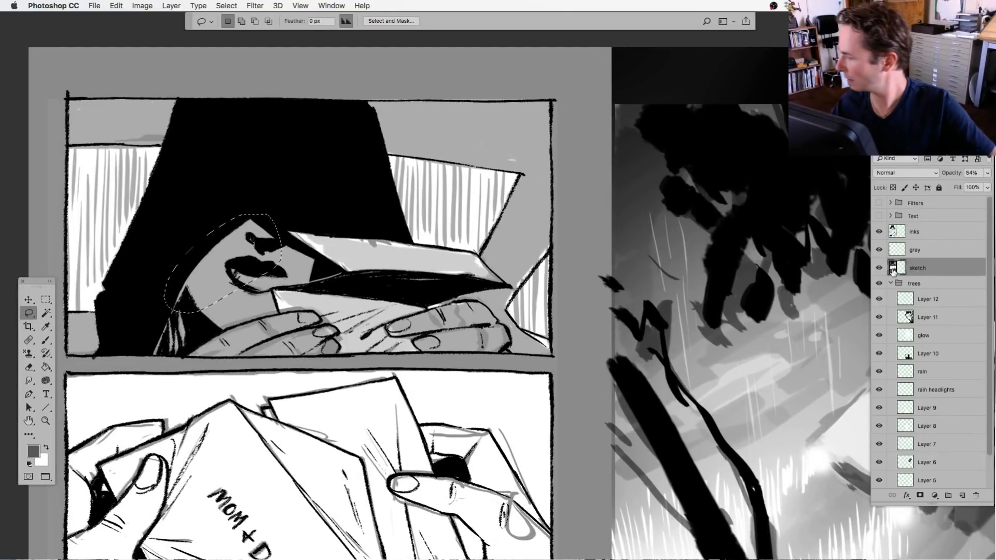
{"action": "key", "text": "alt+bracketright"}
{"action": "key", "text": "alt+BackSpace"}
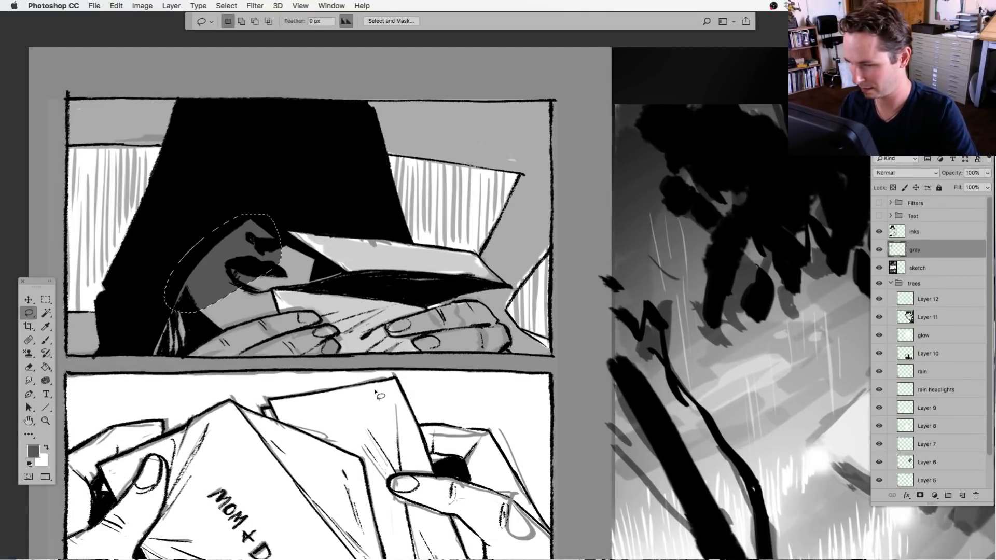
Fill the rest of the face beside the envelope and down to the hand with dark gray, checking the gray layer's visibility.
{"action": "mouse_move", "coordinate": [304, 257]}
{"action": "left_mouse_down"}
{"action": "mouse_move", "coordinate": [272, 244]}
{"action": "mouse_move", "coordinate": [265, 296]}
{"action": "mouse_move", "coordinate": [301, 286]}
{"action": "mouse_move", "coordinate": [318, 252]}
{"action": "mouse_move", "coordinate": [300, 244]}
{"action": "mouse_move", "coordinate": [307, 284]}
{"action": "mouse_move", "coordinate": [347, 271]}
{"action": "left_mouse_up"}
{"action": "key", "text": "alt+BackSpace"}
{"action": "key", "text": "alt+BackSpace"}
{"action": "mouse_move", "coordinate": [272, 288]}
{"action": "left_mouse_down"}
{"action": "mouse_move", "coordinate": [281, 315]}
{"action": "mouse_move", "coordinate": [183, 358]}
{"action": "mouse_move", "coordinate": [169, 358]}
{"action": "mouse_move", "coordinate": [158, 321]}
{"action": "left_mouse_up"}
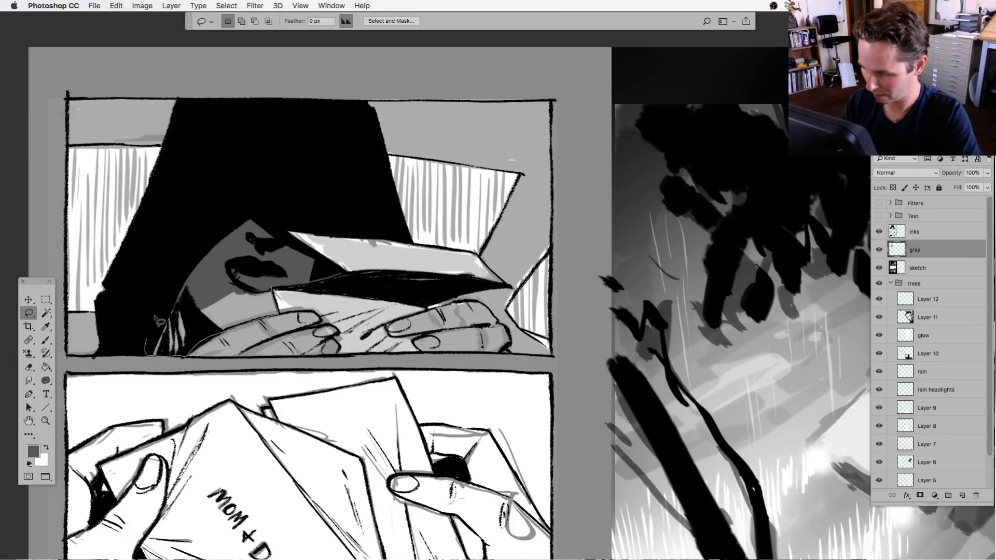
{"action": "key", "text": "alt+BackSpace"}
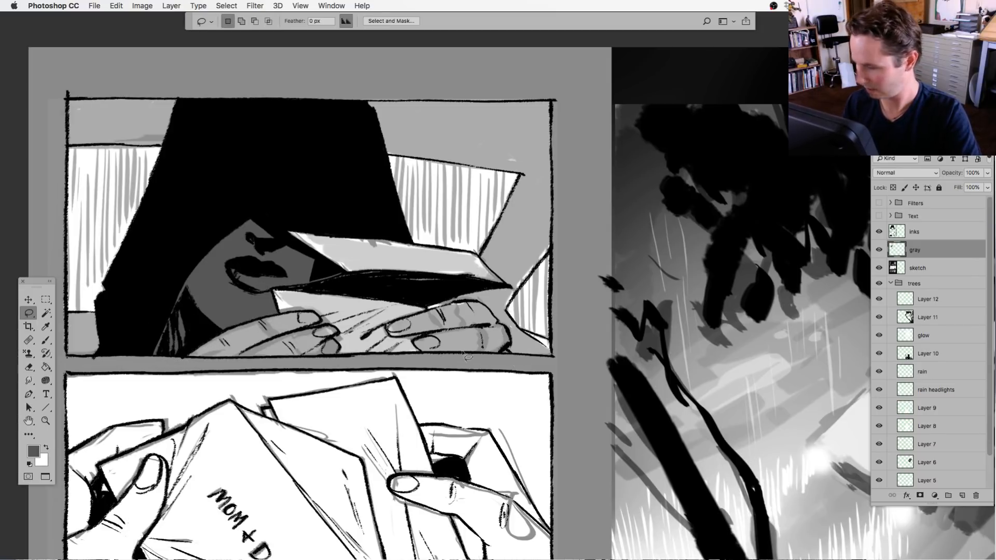
{"action": "left_click", "coordinate": [878, 249]}
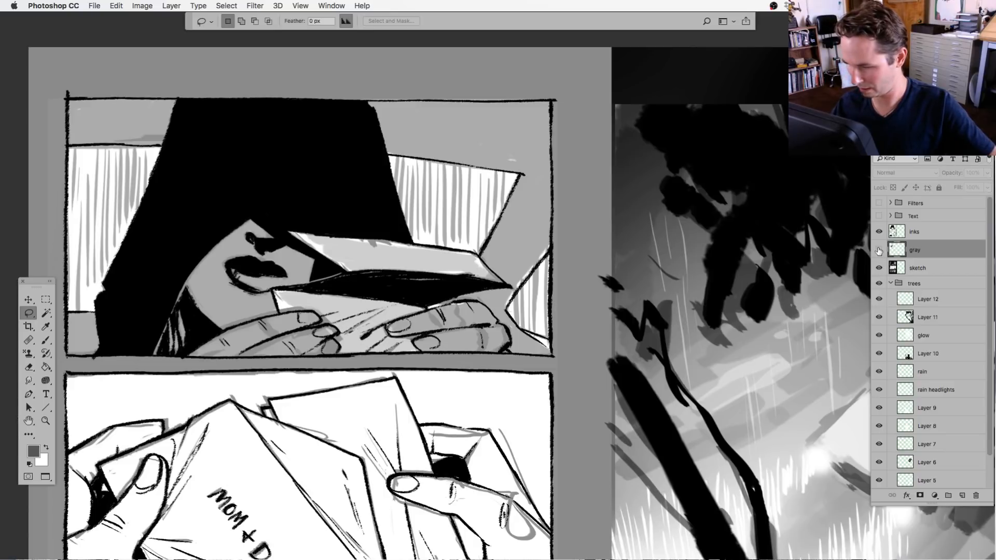
{"action": "left_click", "coordinate": [879, 251]}
Lasso the hand below the face in the first panel and fill it with the same dark gray.
{"action": "mouse_move", "coordinate": [261, 321]}
{"action": "left_mouse_down"}
{"action": "mouse_move", "coordinate": [183, 356]}
{"action": "mouse_move", "coordinate": [329, 350]}
{"action": "mouse_move", "coordinate": [337, 332]}
{"action": "mouse_move", "coordinate": [311, 331]}
{"action": "mouse_move", "coordinate": [321, 319]}
{"action": "mouse_move", "coordinate": [283, 325]}
{"action": "left_mouse_up"}
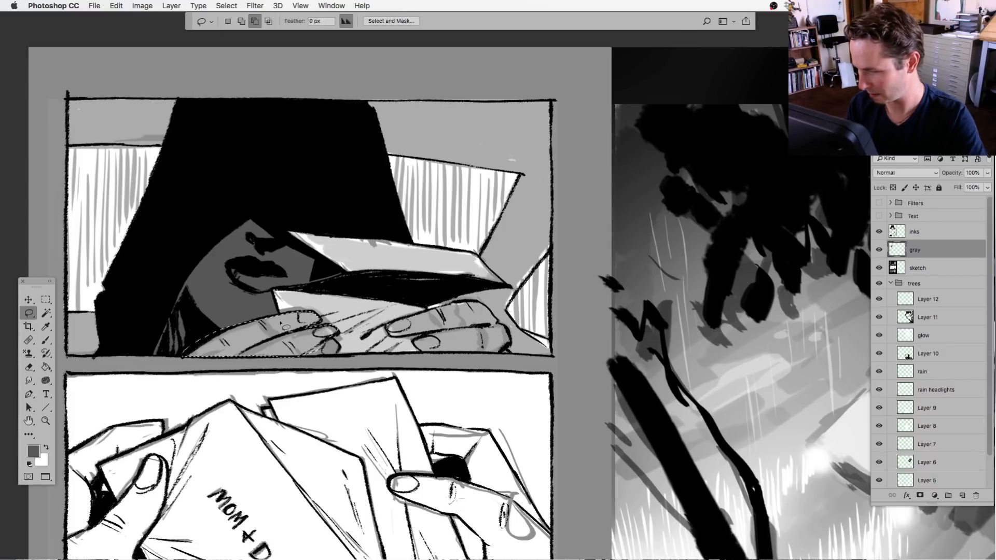
{"action": "key", "text": "alt+BackSpace"}
{"action": "key", "text": "ctrl+d"}
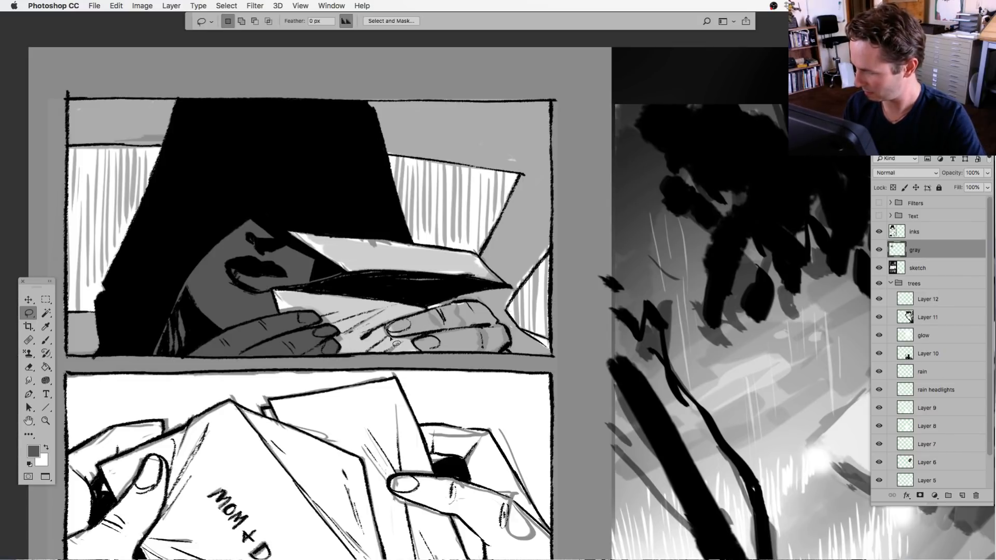
Fill the fingers and back of the other hand, at the envelope's far side, with dark gray in two lassoed parts.
{"action": "mouse_move", "coordinate": [390, 338]}
{"action": "left_mouse_down"}
{"action": "mouse_move", "coordinate": [474, 323]}
{"action": "mouse_move", "coordinate": [449, 304]}
{"action": "mouse_move", "coordinate": [390, 336]}
{"action": "left_mouse_up"}
{"action": "key", "text": "alt+BackSpace"}
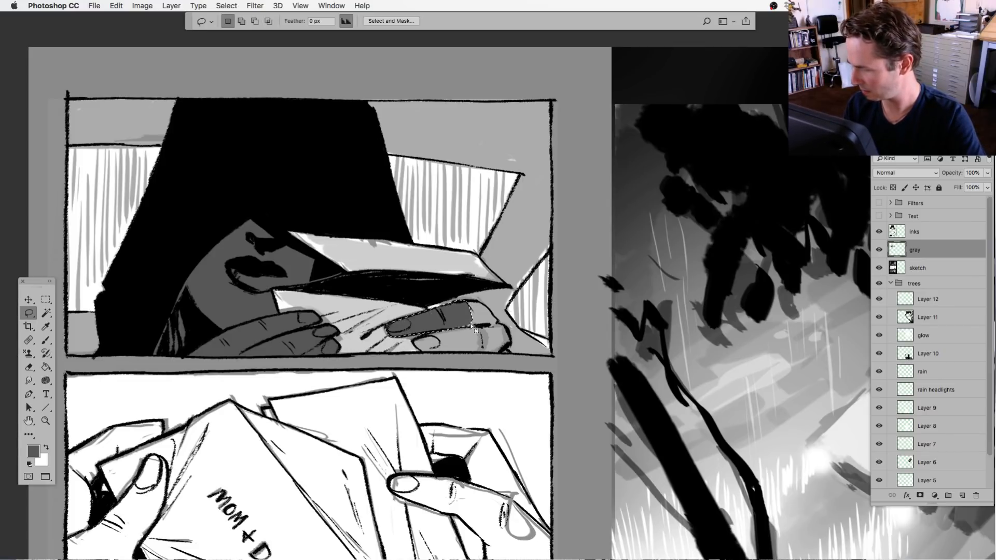
{"action": "key", "text": "ctrl+d"}
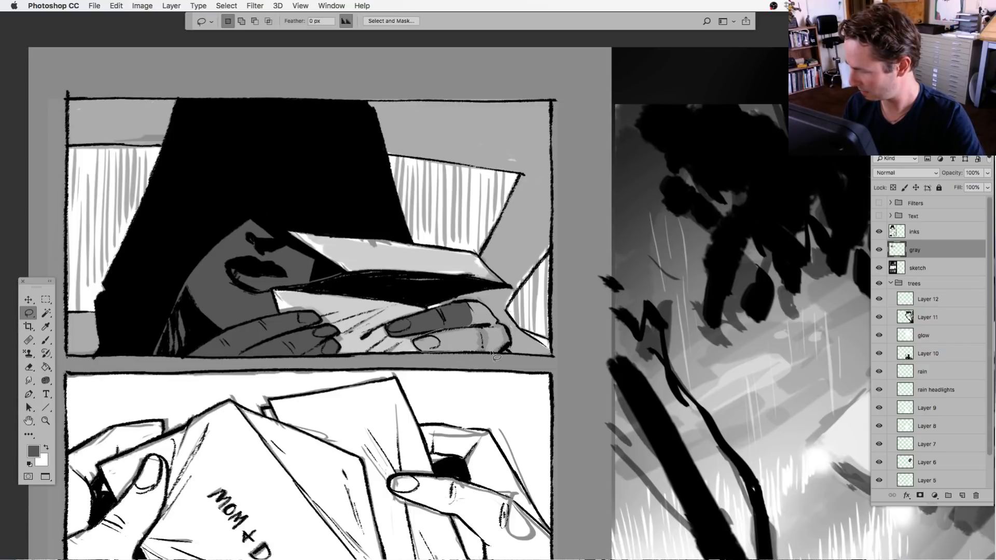
{"action": "mouse_move", "coordinate": [491, 353]}
{"action": "left_mouse_down"}
{"action": "mouse_move", "coordinate": [515, 346]}
{"action": "mouse_move", "coordinate": [482, 303]}
{"action": "mouse_move", "coordinate": [415, 348]}
{"action": "left_mouse_up"}
{"action": "key", "text": "alt+BackSpace"}
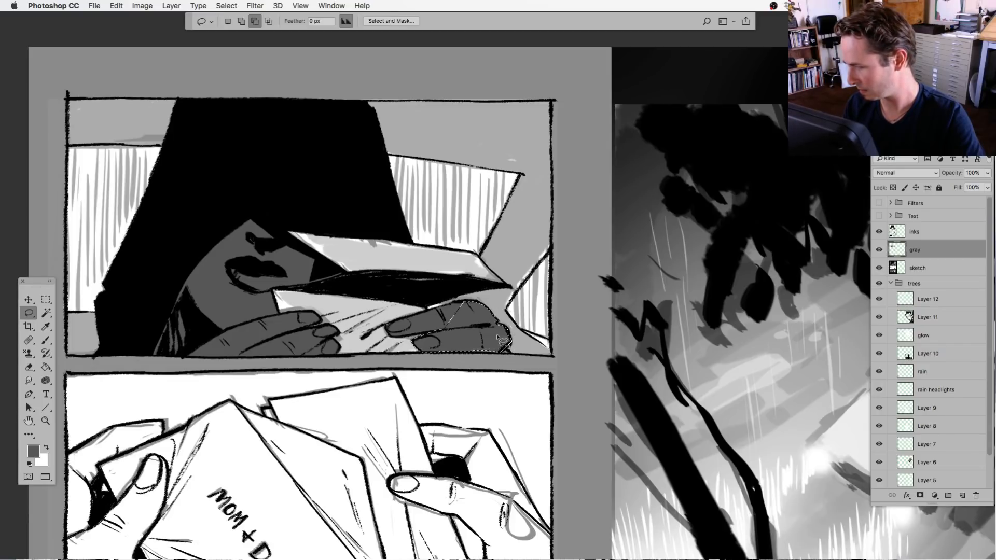
{"action": "key", "text": "ctrl+d"}
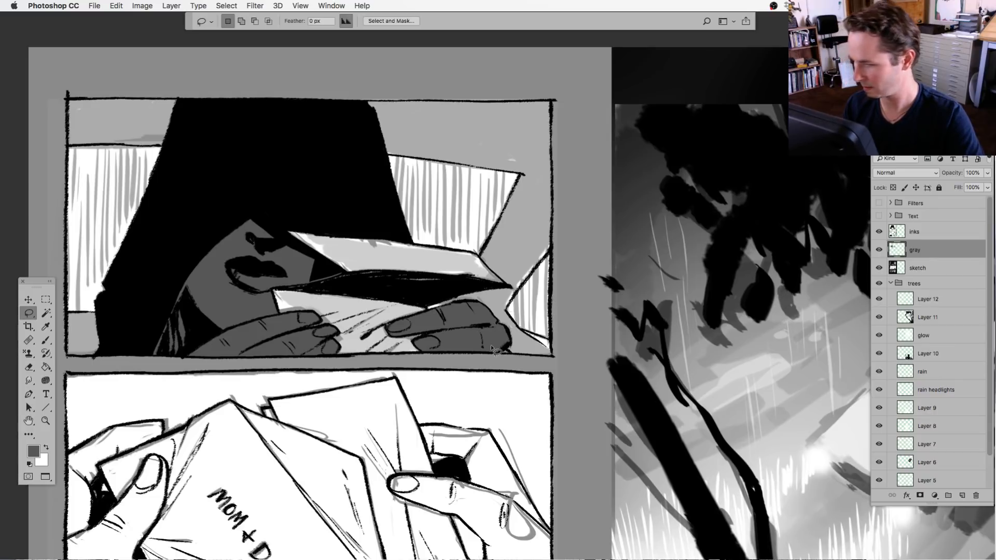
Restore the sketch layer's opacity to 100% and sample the light gray of the envelope in the first panel.
{"action": "left_click", "coordinate": [894, 266]}
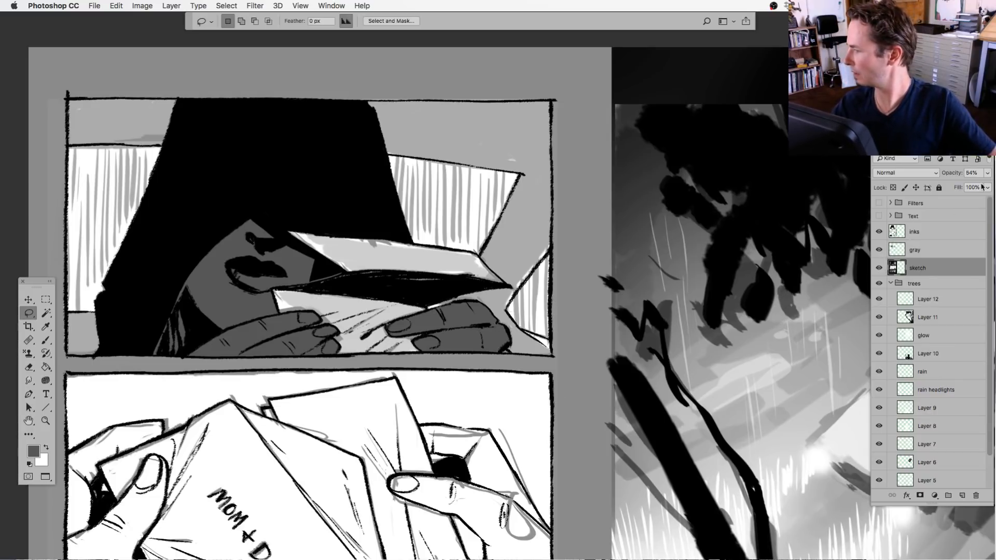
{"action": "left_click", "coordinate": [986, 173]}
{"action": "left_click_drag", "start_coordinate": [964, 185], "coordinate": [985, 185]}
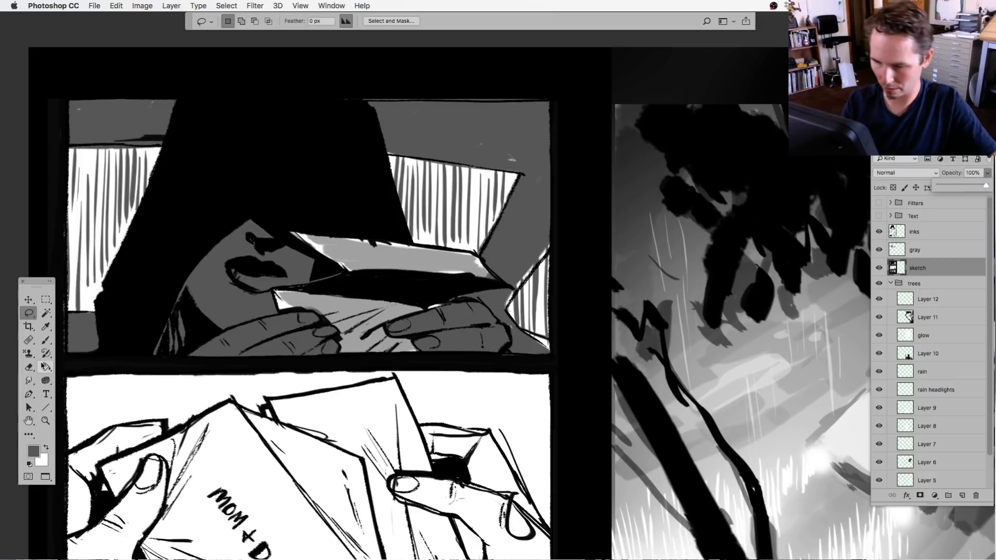
{"action": "key", "text": "b"}
{"action": "left_click", "coordinate": [408, 254], "text": "alt"}
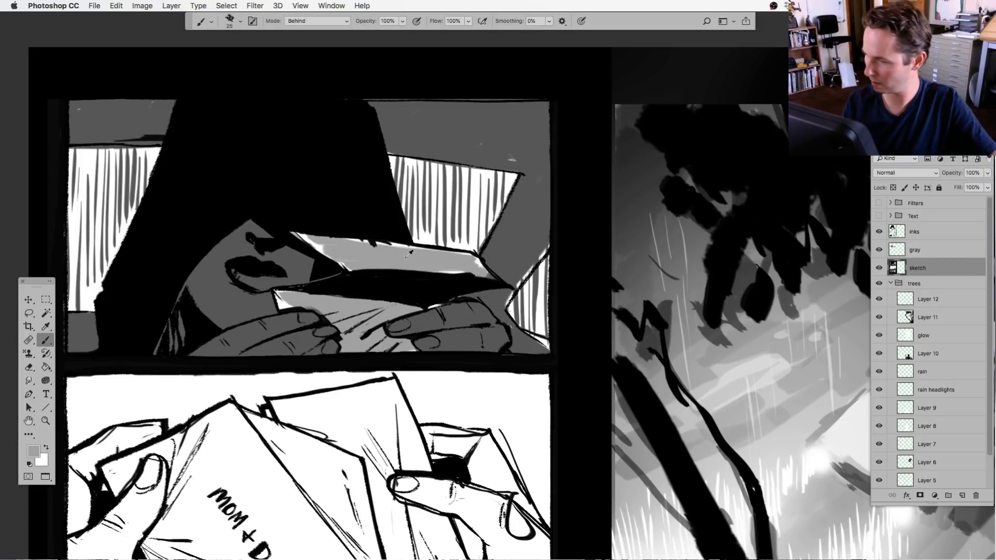
Hide the sketch layer and make the gray layer active.
{"action": "left_click", "coordinate": [878, 268], "text": "alt"}
{"action": "left_click", "coordinate": [878, 268], "text": "alt"}
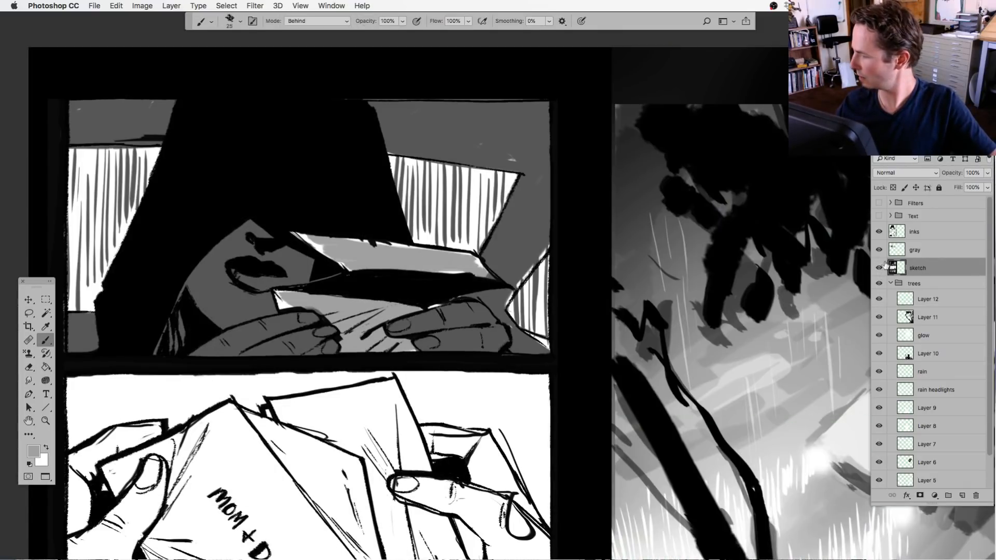
{"action": "left_click", "coordinate": [879, 268]}
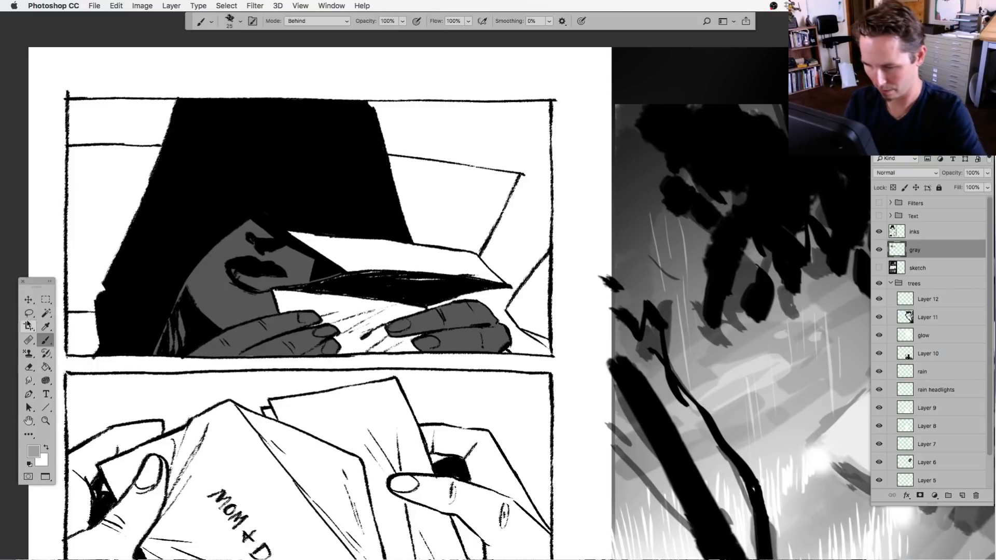
Lasso the envelope's flap and the upper strip of its front in the first panel and fill them with light gray.
{"action": "key", "text": "l"}
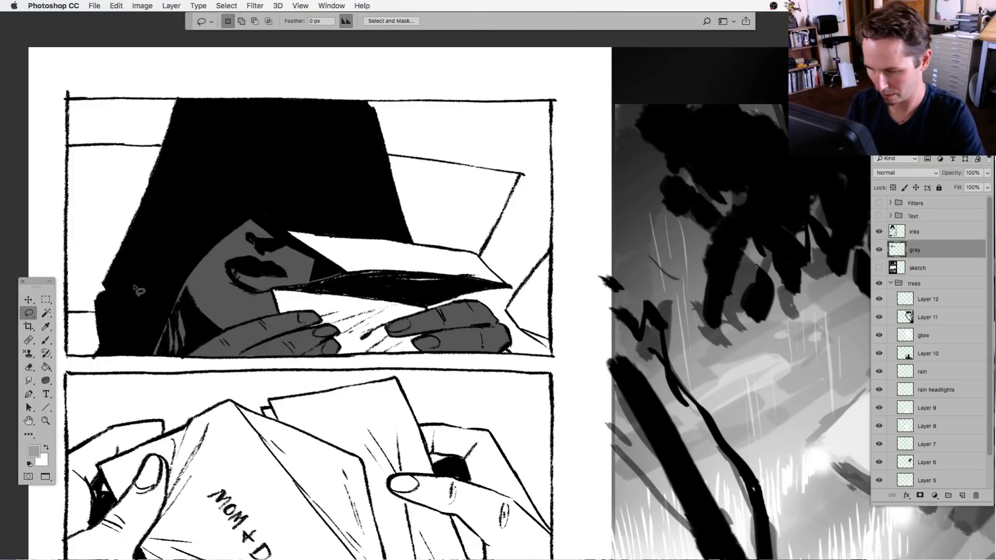
{"action": "mouse_move", "coordinate": [320, 226]}
{"action": "left_mouse_down"}
{"action": "mouse_move", "coordinate": [279, 224]}
{"action": "mouse_move", "coordinate": [323, 266]}
{"action": "left_mouse_up"}
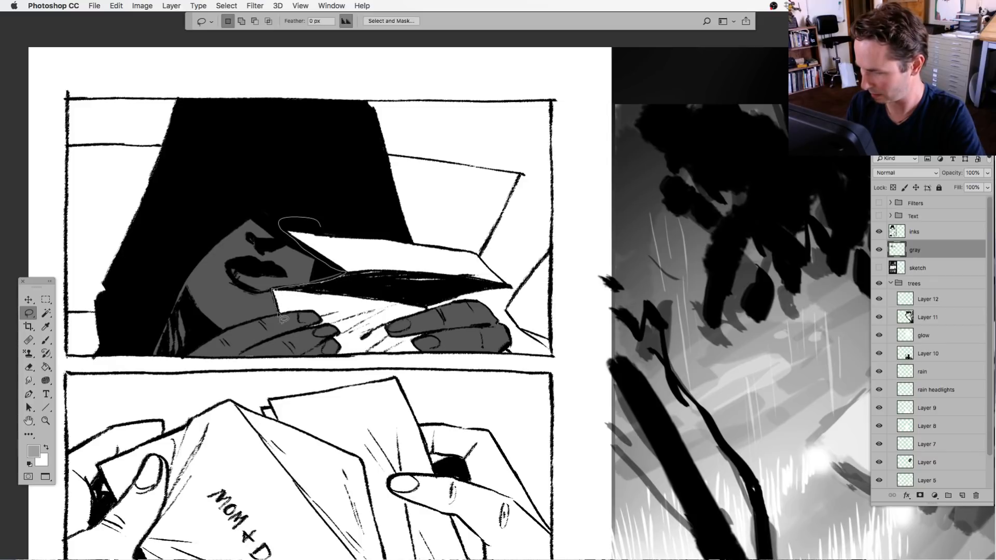
{"action": "left_click_drag", "start_coordinate": [307, 318], "coordinate": [425, 315]}
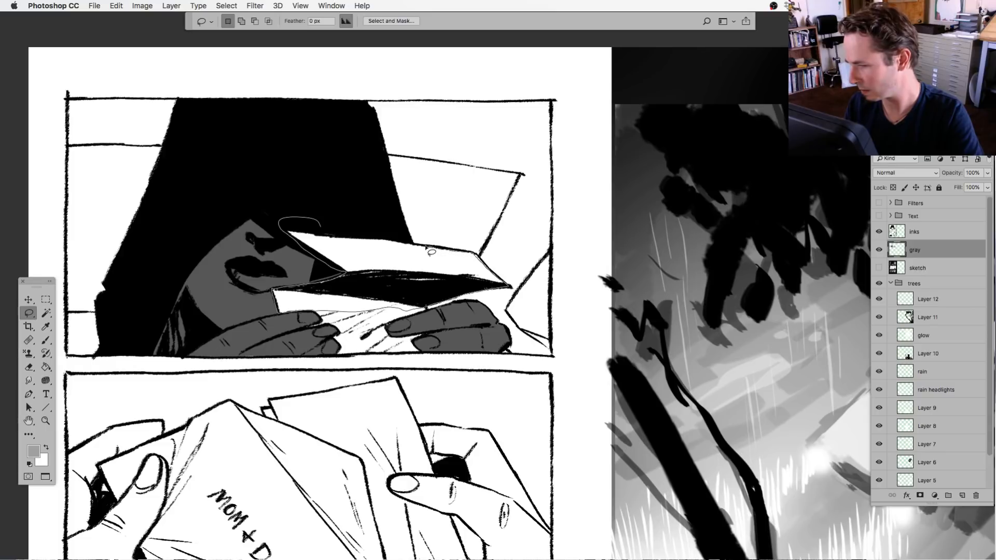
{"action": "mouse_move", "coordinate": [426, 247]}
{"action": "left_mouse_down"}
{"action": "mouse_move", "coordinate": [389, 236]}
{"action": "mouse_move", "coordinate": [410, 246]}
{"action": "mouse_move", "coordinate": [376, 245]}
{"action": "mouse_move", "coordinate": [412, 247]}
{"action": "left_mouse_up"}
{"action": "key", "text": "alt+BackSpace"}
{"action": "key", "text": "ctrl+d"}
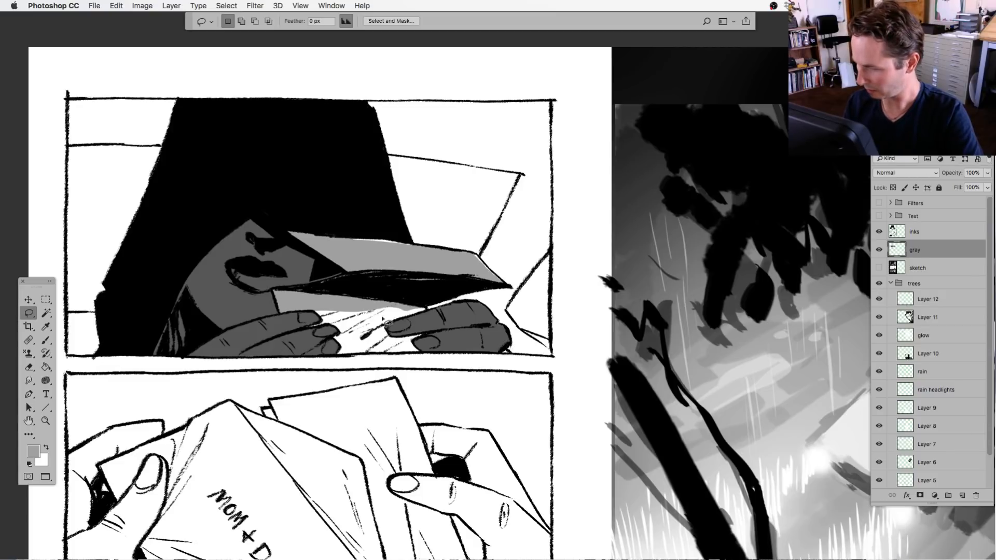
Paint the remaining white of the envelope between the two hands light gray with an enlarged brush in Behind mode.
{"action": "left_click", "coordinate": [45, 340]}
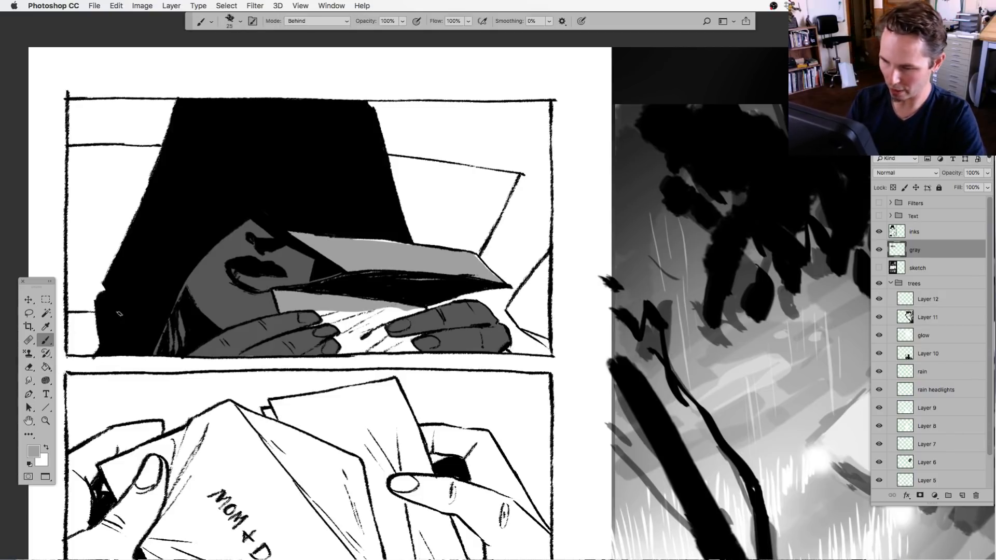
{"action": "left_click", "coordinate": [319, 21]}
{"action": "left_click", "coordinate": [318, 21]}
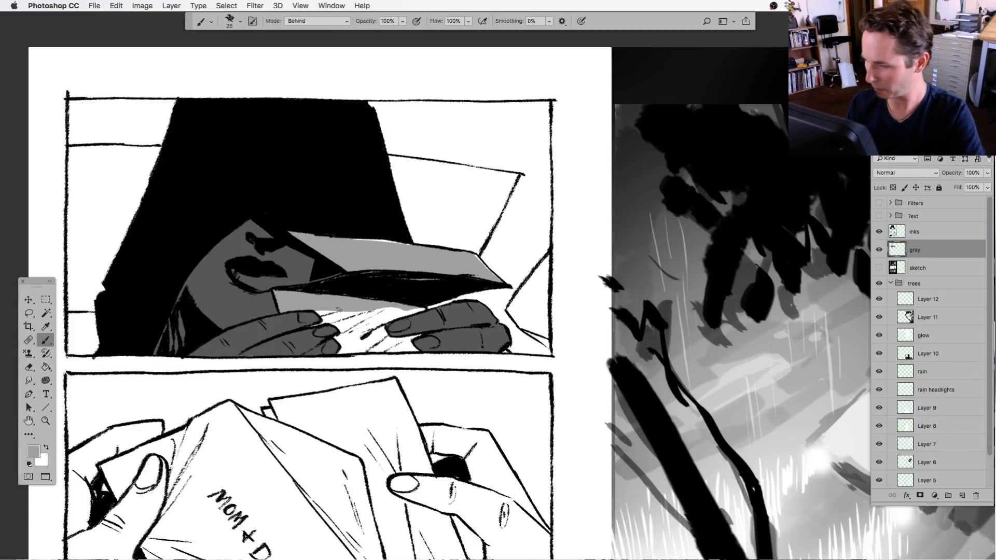
{"action": "key", "text": "bracketright"}
{"action": "key", "text": "bracketright"}
{"action": "key", "text": "bracketright"}
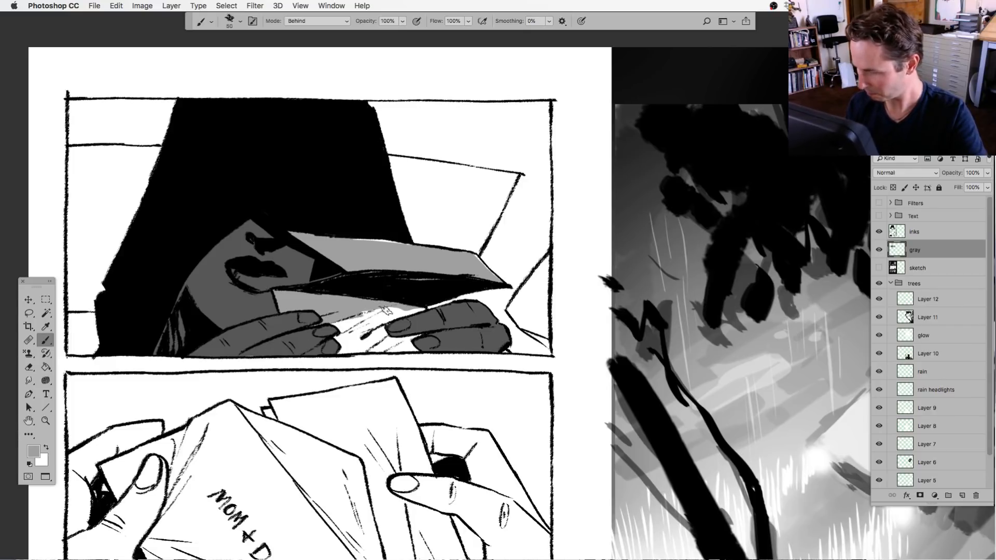
{"action": "left_click_drag", "start_coordinate": [385, 309], "coordinate": [425, 319]}
{"action": "mouse_move", "coordinate": [337, 332]}
{"action": "left_mouse_down"}
{"action": "mouse_move", "coordinate": [412, 345]}
{"action": "mouse_move", "coordinate": [349, 350]}
{"action": "mouse_move", "coordinate": [417, 350]}
{"action": "left_mouse_up"}
{"action": "key", "text": "bracketleft"}
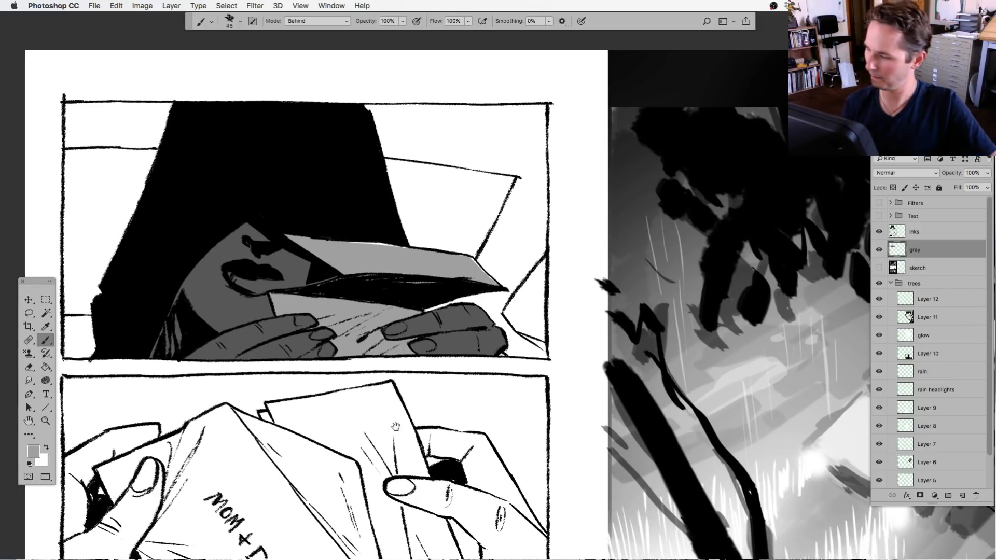
{"action": "left_click_drag", "start_coordinate": [412, 390], "coordinate": [393, 411]}
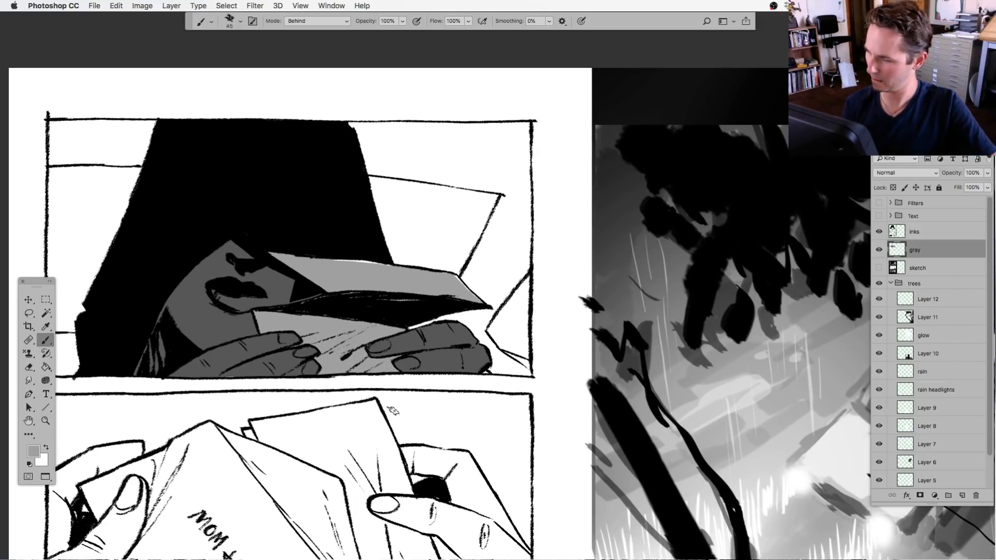
Set the brush to Normal mode and paint dark gray sampled from the face along the envelope's front, just below its opening.
{"action": "left_click", "coordinate": [287, 287], "text": "alt"}
{"action": "left_click", "coordinate": [314, 20]}
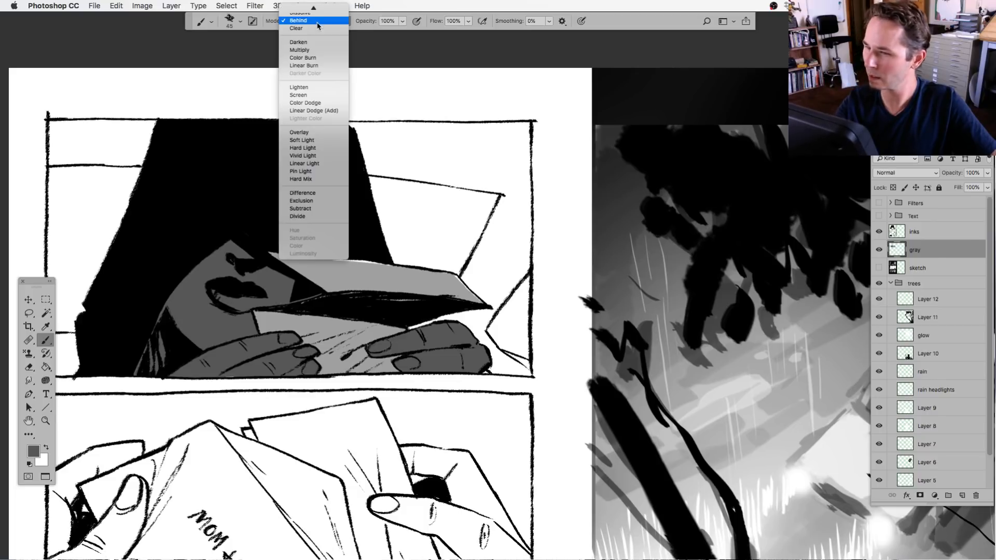
{"action": "left_click", "coordinate": [316, 9]}
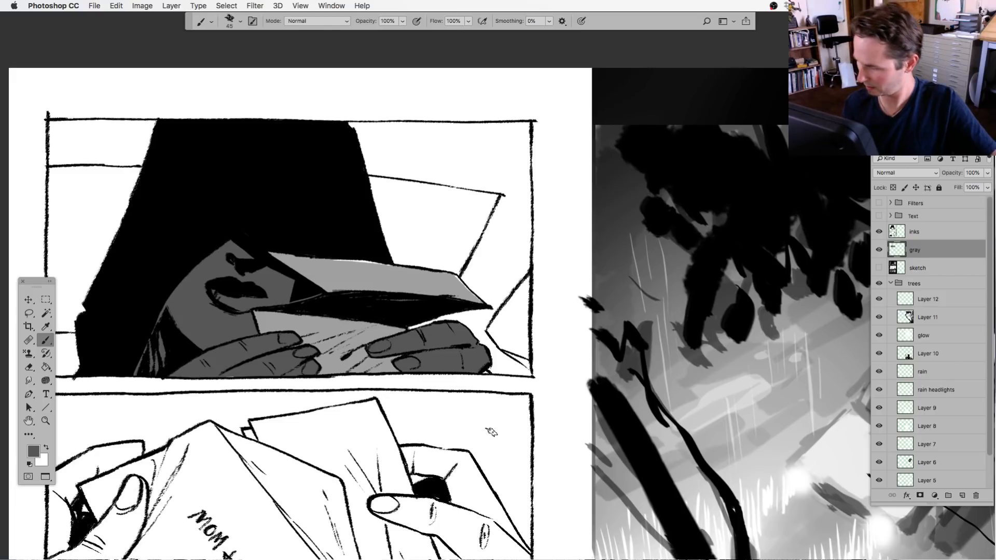
{"action": "left_click_drag", "start_coordinate": [306, 317], "coordinate": [407, 327]}
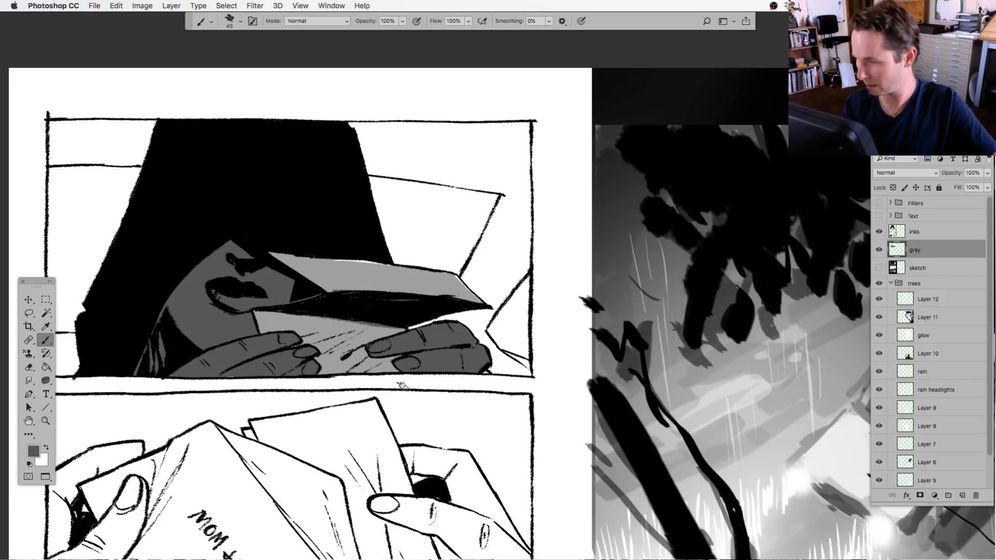
{"action": "mouse_move", "coordinate": [307, 321]}
{"action": "left_mouse_down"}
{"action": "mouse_move", "coordinate": [407, 327]}
{"action": "mouse_move", "coordinate": [330, 322]}
{"action": "left_mouse_up"}
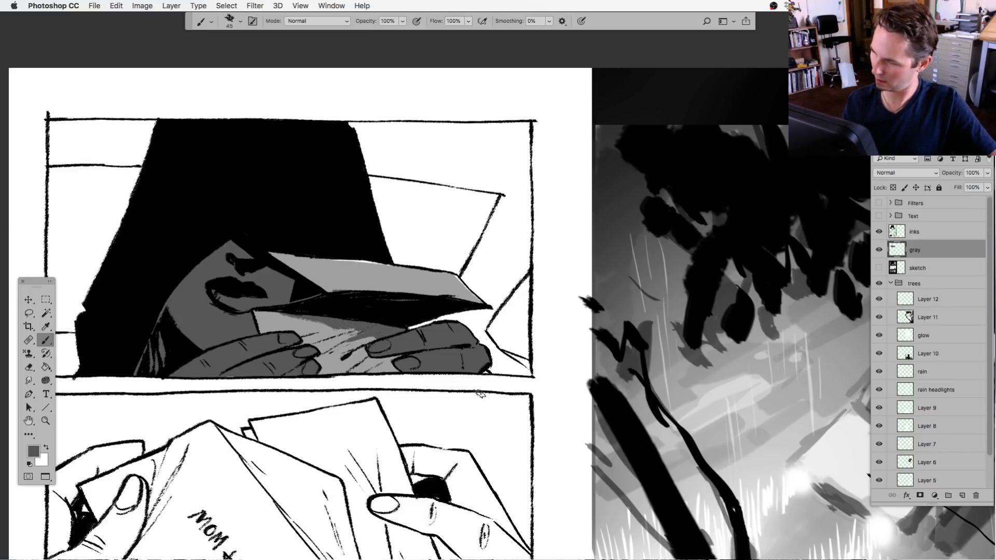
{"action": "key", "text": "super+z"}
{"action": "key", "text": "super+z"}
{"action": "key", "text": "super+z"}
{"action": "key", "text": "super+z"}
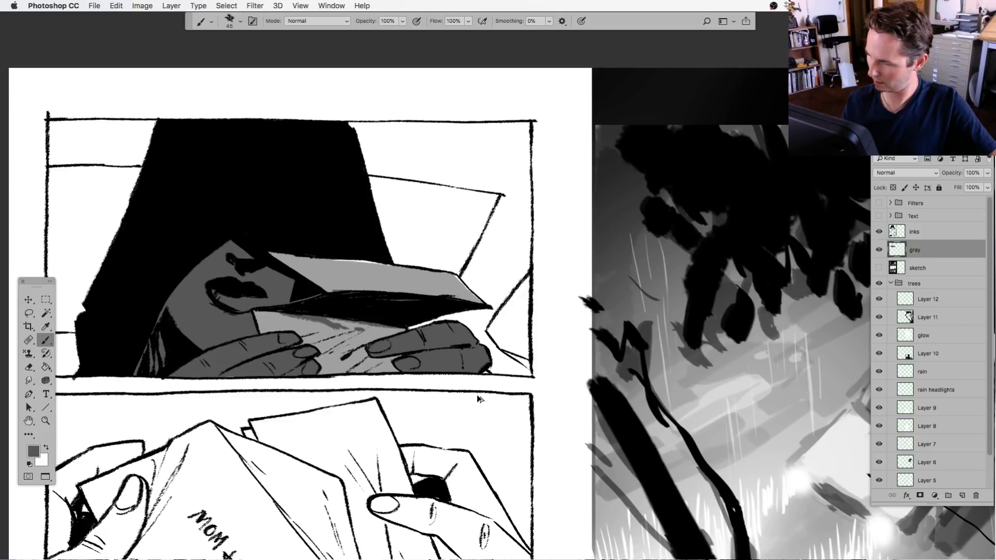
{"action": "key", "text": "super+z"}
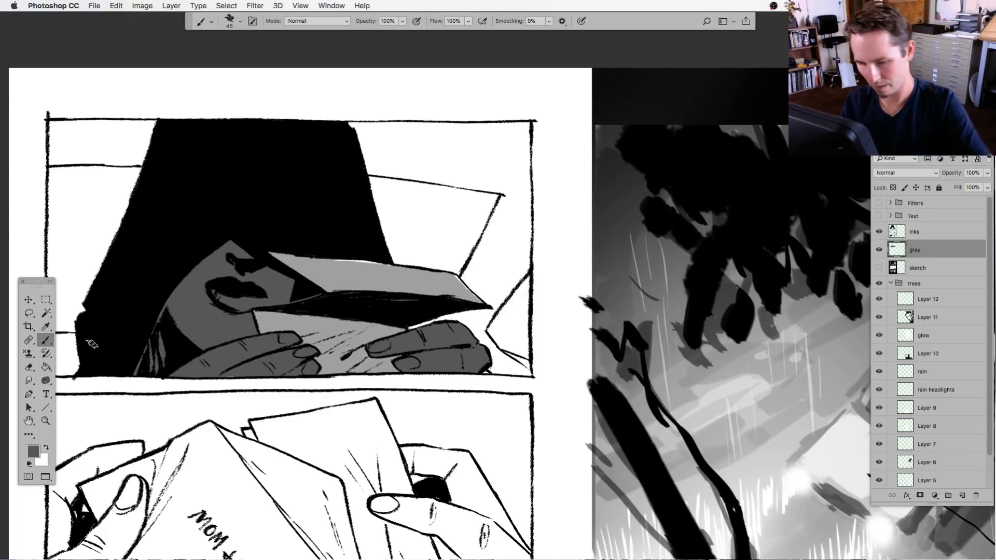
Show the sketch layer and sample the dark gray of its background wall in the top comic panel as the foreground colour.
{"action": "scroll", "coordinate": [411, 402], "scroll_direction": "up", "scroll_amount": 1}
{"action": "left_click", "coordinate": [339, 291], "text": "alt"}
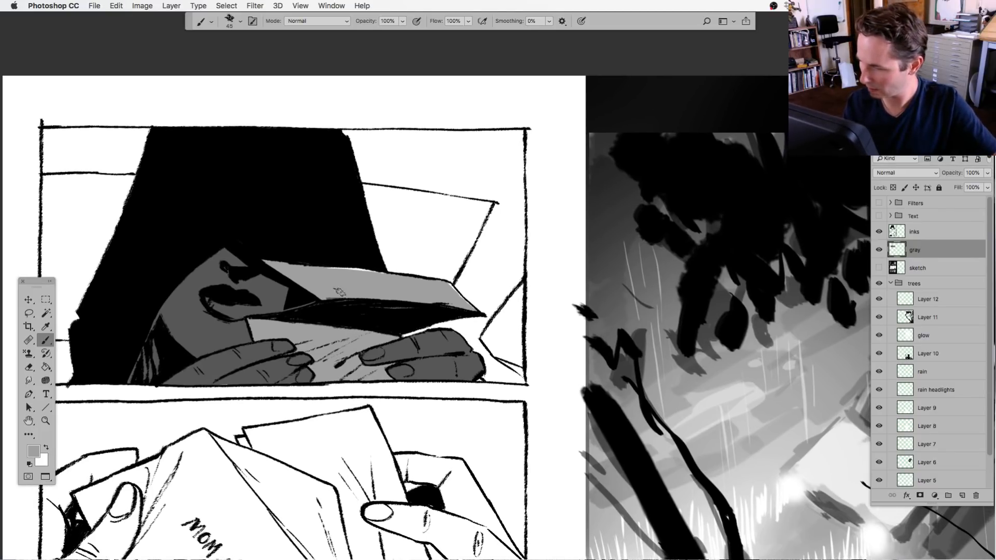
{"action": "scroll", "coordinate": [393, 292], "scroll_direction": "right", "scroll_amount": 2}
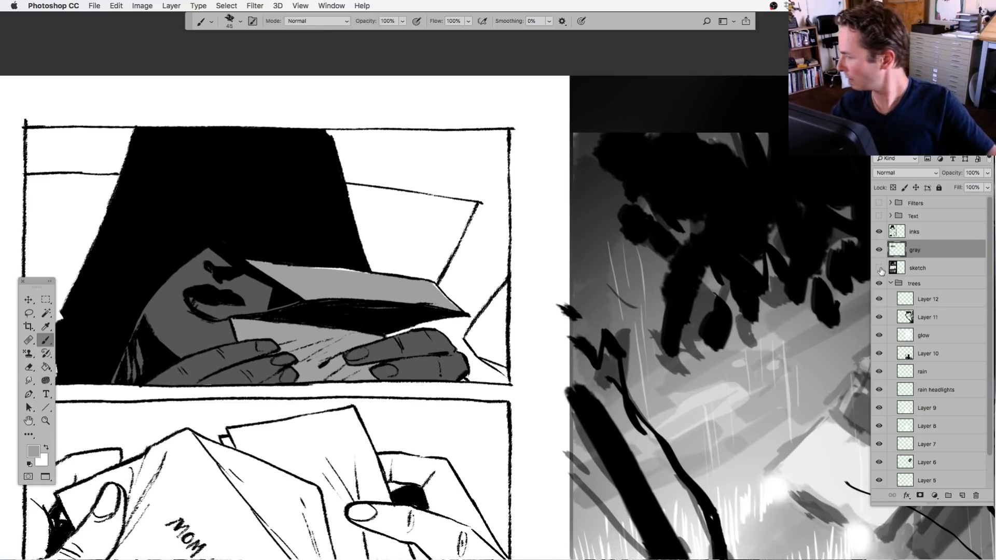
{"action": "left_click", "coordinate": [879, 268]}
{"action": "left_click", "coordinate": [487, 271], "text": "alt"}
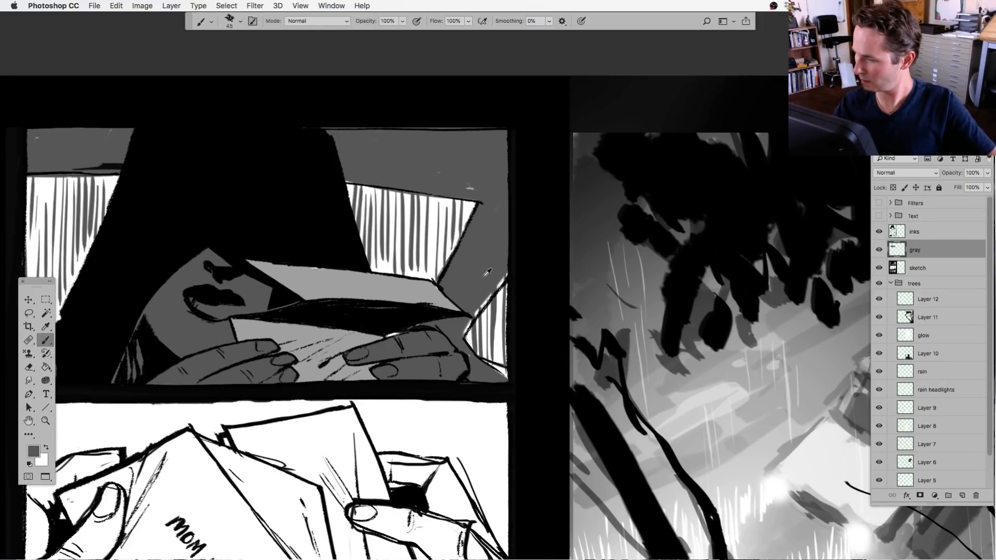
Isolate the sketch layer, then show the gray and inks layers again with the trees group left hidden.
{"action": "left_click", "coordinate": [878, 268], "text": "alt"}
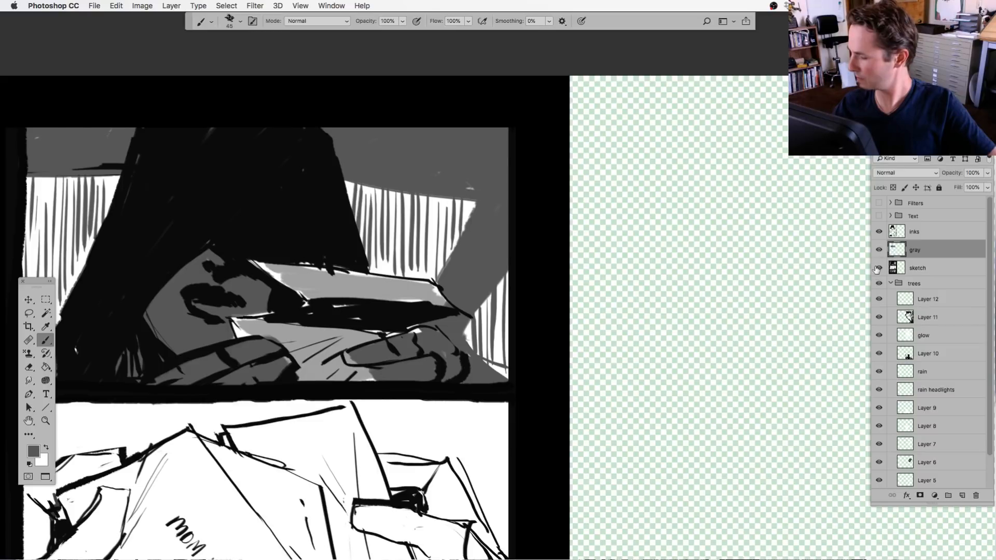
{"action": "left_click", "coordinate": [878, 267], "text": "alt"}
{"action": "left_click", "coordinate": [878, 267], "text": "alt"}
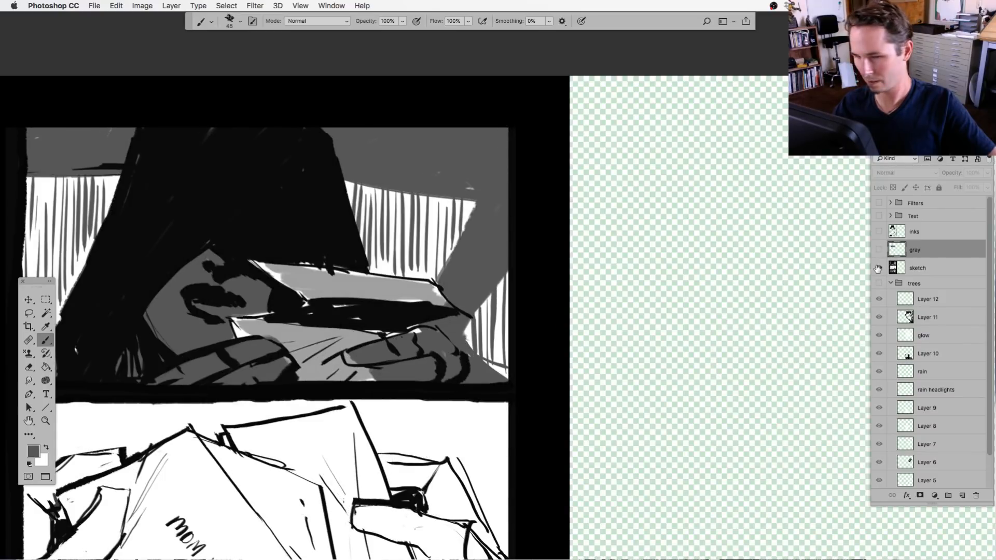
{"action": "scroll", "coordinate": [395, 415], "scroll_direction": "left", "scroll_amount": 3}
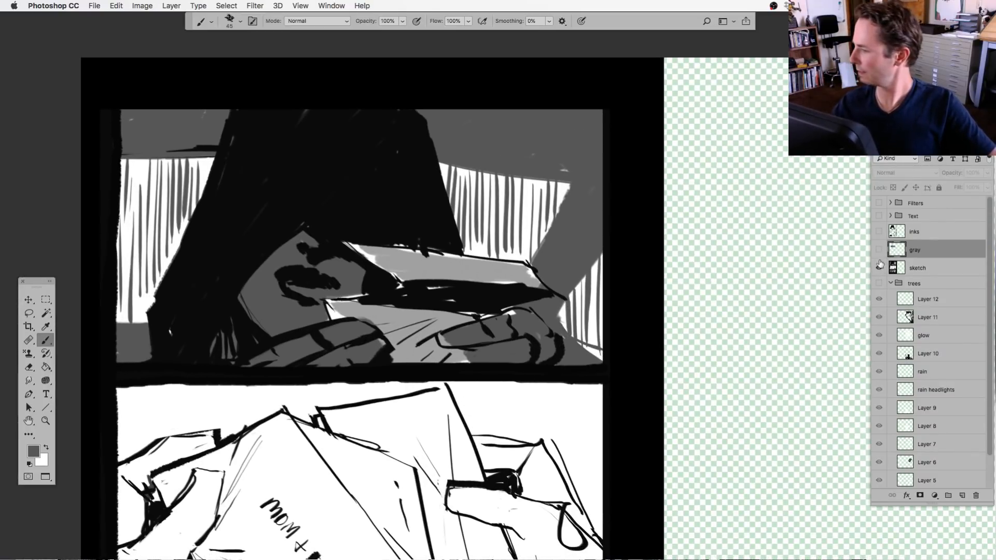
{"action": "left_click", "coordinate": [879, 268]}
{"action": "left_click", "coordinate": [878, 250]}
{"action": "left_click", "coordinate": [878, 267]}
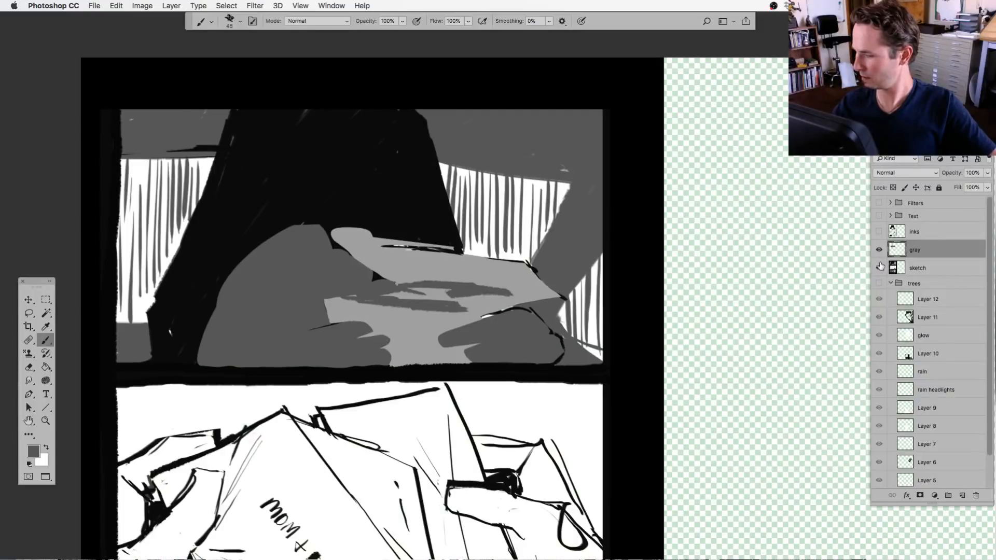
{"action": "left_click", "coordinate": [879, 232]}
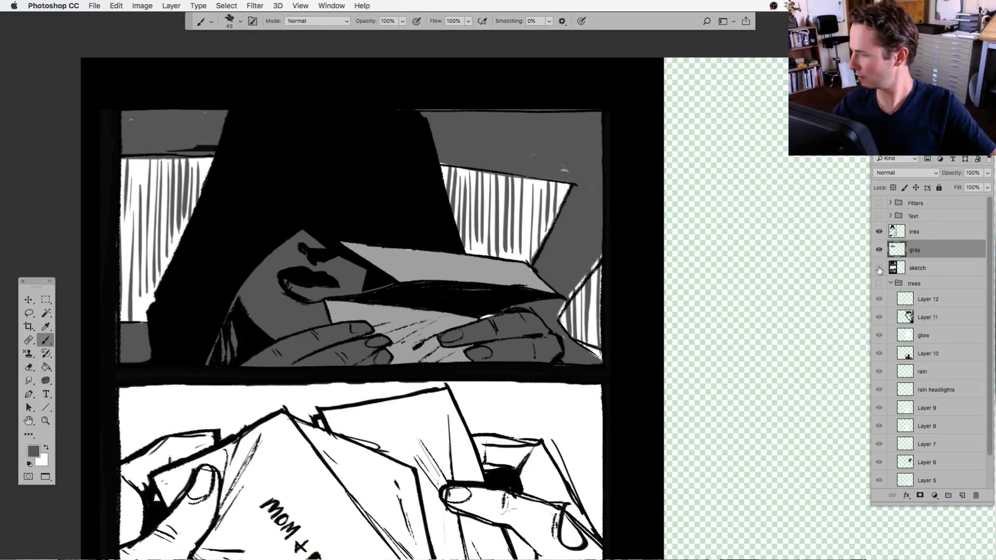
{"action": "left_click", "coordinate": [878, 268]}
{"action": "left_click", "coordinate": [879, 268]}
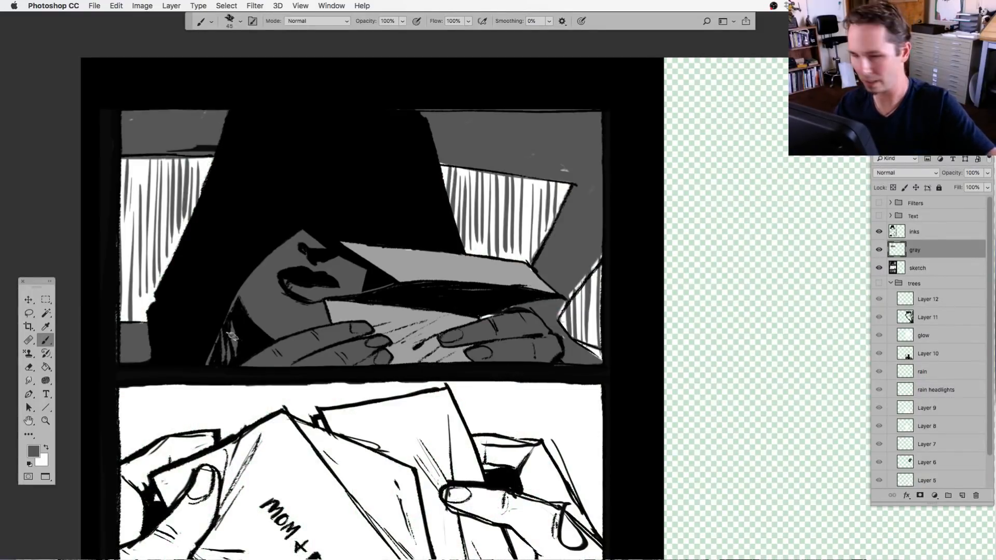
{"action": "key", "text": "l"}
{"action": "key", "text": "super+equal"}
{"action": "left_click_drag", "start_coordinate": [480, 359], "coordinate": [399, 456]}
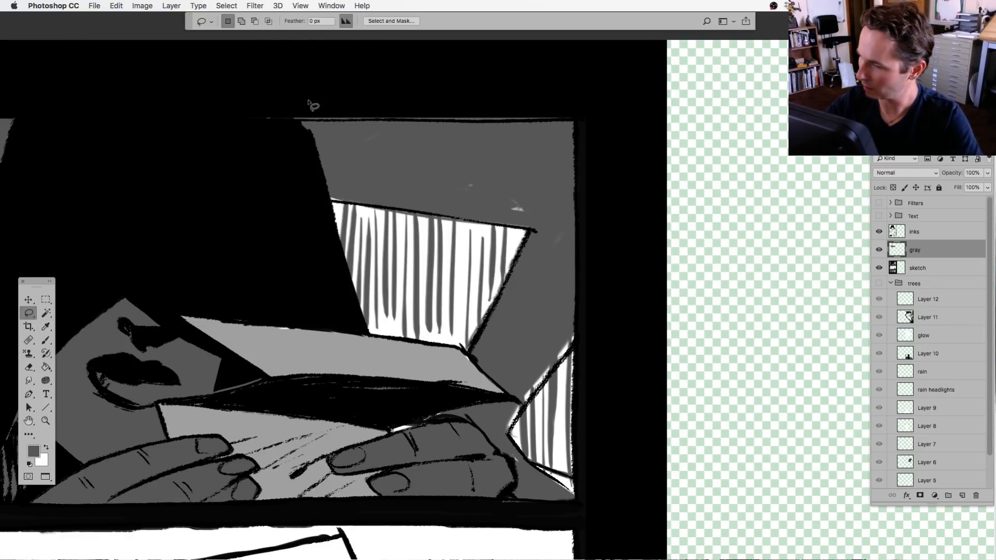
{"action": "mouse_move", "coordinate": [288, 111]}
{"action": "left_mouse_down"}
{"action": "mouse_move", "coordinate": [326, 197]}
{"action": "mouse_move", "coordinate": [461, 214]}
{"action": "left_mouse_up"}
{"action": "key", "text": "alt+BackSpace"}
{"action": "key", "text": "super+d"}
Lasso the wall above the striped shape right of the hooded figure, out past the panel border, and fill it dark gray.
{"action": "key", "text": "r"}
{"action": "mouse_move", "coordinate": [312, 388]}
{"action": "left_mouse_down"}
{"action": "mouse_move", "coordinate": [313, 468]}
{"action": "mouse_move", "coordinate": [555, 455]}
{"action": "left_mouse_up"}
{"action": "key", "text": "l"}
{"action": "left_click_drag", "start_coordinate": [455, 198], "coordinate": [433, 297]}
{"action": "left_click_drag", "start_coordinate": [405, 393], "coordinate": [405, 394]}
{"action": "key", "text": "super+z"}
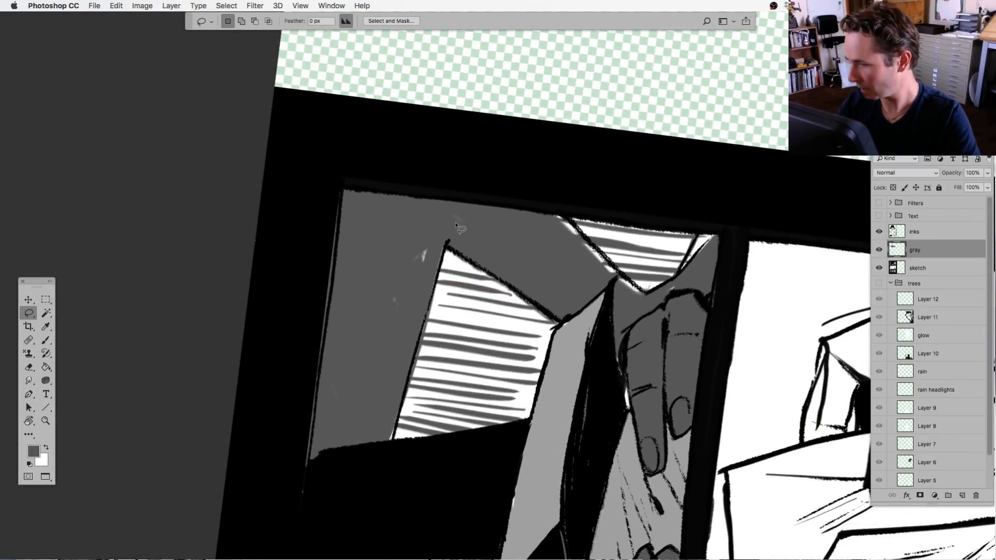
{"action": "left_click_drag", "start_coordinate": [459, 199], "coordinate": [448, 241]}
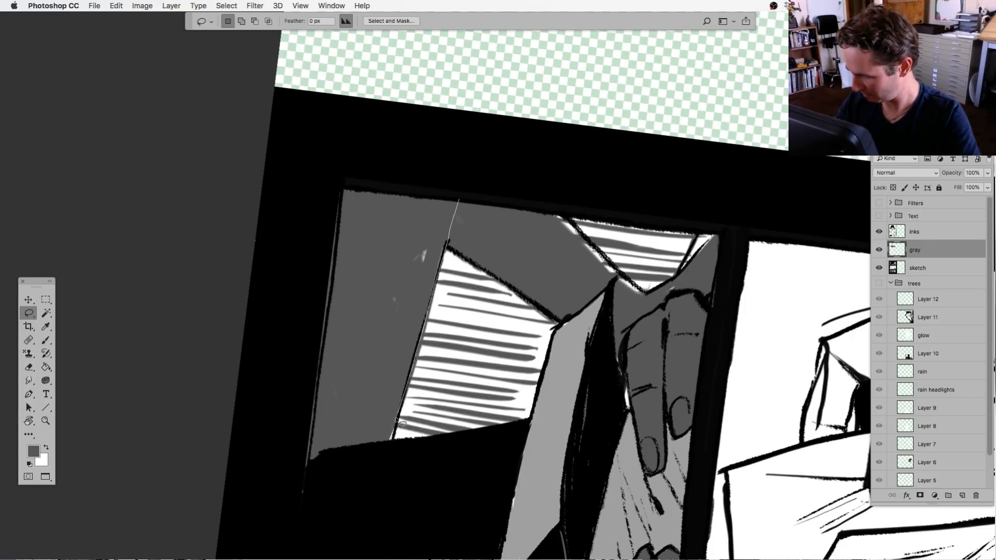
{"action": "mouse_move", "coordinate": [396, 419]}
{"action": "left_mouse_down"}
{"action": "mouse_move", "coordinate": [351, 469]}
{"action": "mouse_move", "coordinate": [304, 480]}
{"action": "mouse_move", "coordinate": [299, 347]}
{"action": "mouse_move", "coordinate": [338, 153]}
{"action": "left_mouse_up"}
{"action": "key", "text": "alt+BackSpace"}
{"action": "key", "text": "super+d"}
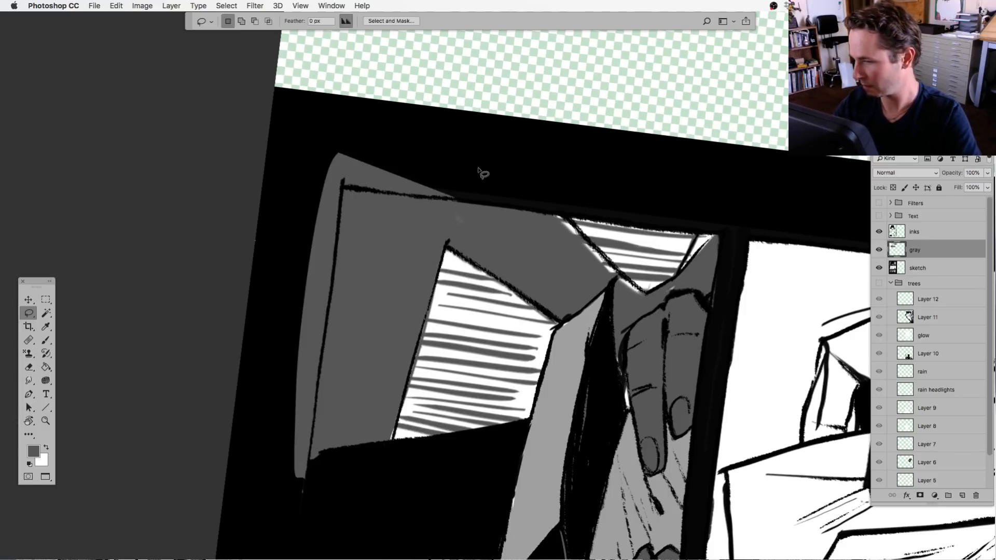
Lasso the wall strip between the two striped shapes at the panel's right side and fill it with dark gray.
{"action": "key", "text": "r"}
{"action": "left_click_drag", "start_coordinate": [537, 478], "coordinate": [296, 452]}
{"action": "key", "text": "l"}
{"action": "left_click_drag", "start_coordinate": [517, 216], "coordinate": [510, 269]}
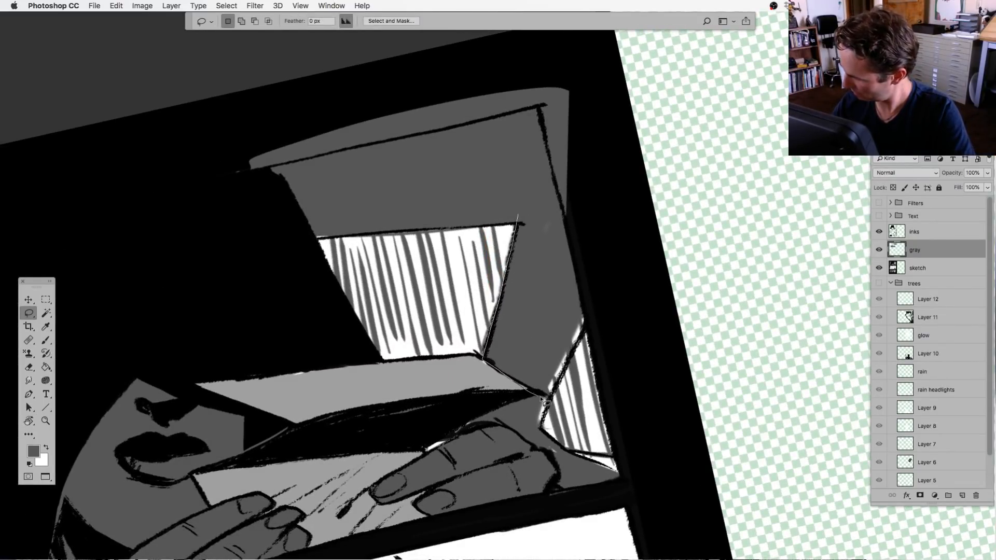
{"action": "left_click_drag", "start_coordinate": [571, 369], "coordinate": [605, 188]}
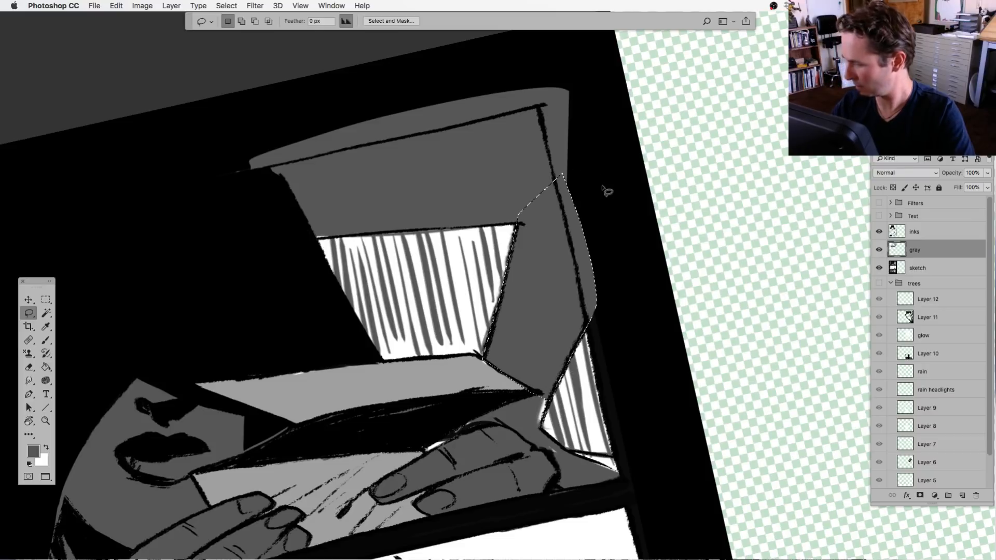
{"action": "key", "text": "alt+BackSpace"}
{"action": "key", "text": "super+d"}
Fill the area between the envelope's tip and the right hand with dark gray using a lasso selection.
{"action": "left_click_drag", "start_coordinate": [540, 392], "coordinate": [454, 434]}
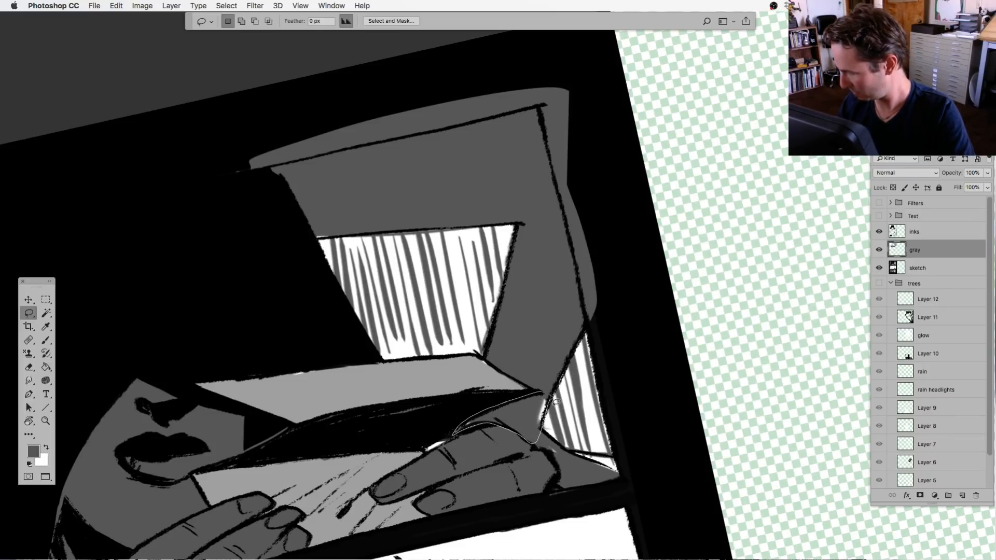
{"action": "left_click_drag", "start_coordinate": [551, 397], "coordinate": [542, 393]}
{"action": "key", "text": "alt+BackSpace"}
{"action": "key", "text": "super+d"}
Lasso the wedge beside the right hand in the panel's lower-right corner and fill it with dark gray.
{"action": "left_click_drag", "start_coordinate": [544, 503], "coordinate": [384, 367]}
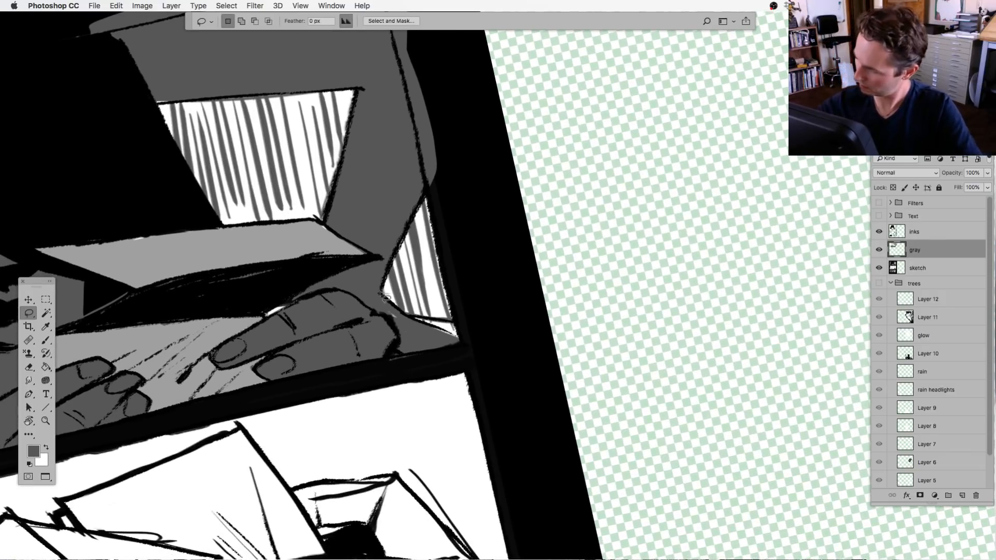
{"action": "left_click_drag", "start_coordinate": [374, 287], "coordinate": [406, 317]}
{"action": "mouse_move", "coordinate": [473, 346]}
{"action": "left_mouse_down"}
{"action": "mouse_move", "coordinate": [391, 363]}
{"action": "mouse_move", "coordinate": [400, 334]}
{"action": "mouse_move", "coordinate": [354, 297]}
{"action": "left_mouse_up"}
{"action": "key", "text": "alt+BackSpace"}
{"action": "key", "text": "super+d"}
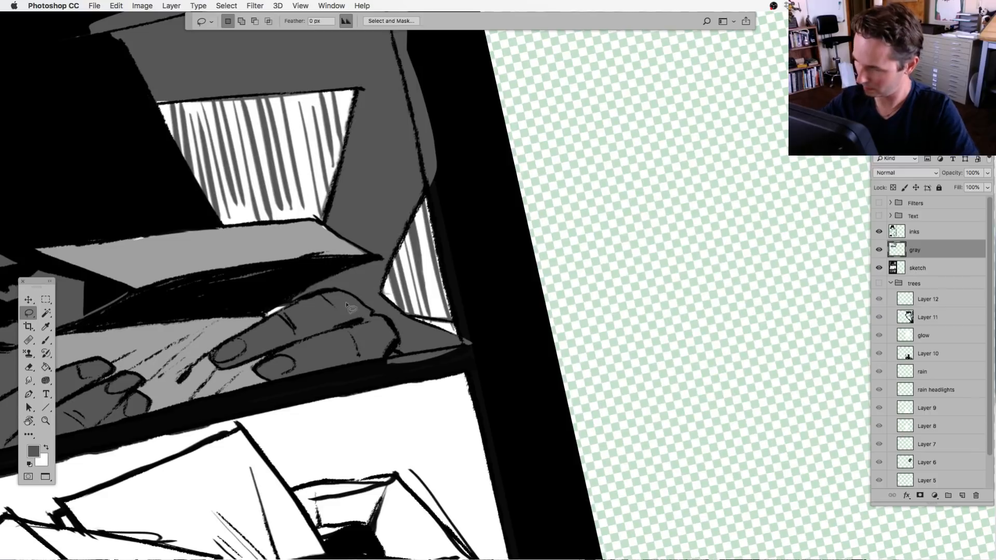
Fill the small unpainted gap on the upper edge of the right hand's index finger with dark gray.
{"action": "left_click_drag", "start_coordinate": [365, 392], "coordinate": [531, 399]}
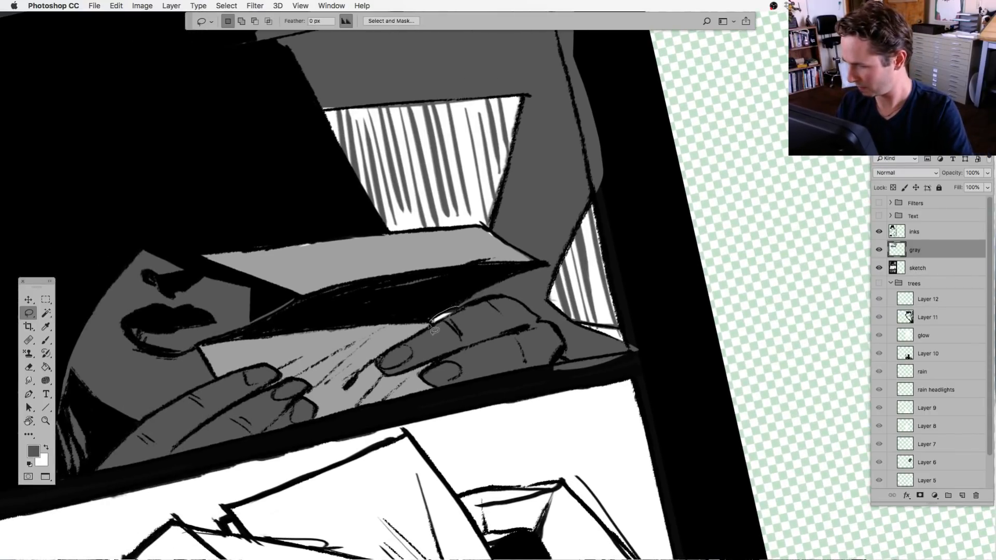
{"action": "left_click_drag", "start_coordinate": [430, 324], "coordinate": [460, 310]}
{"action": "key", "text": "alt+BackSpace"}
{"action": "key", "text": "super+d"}
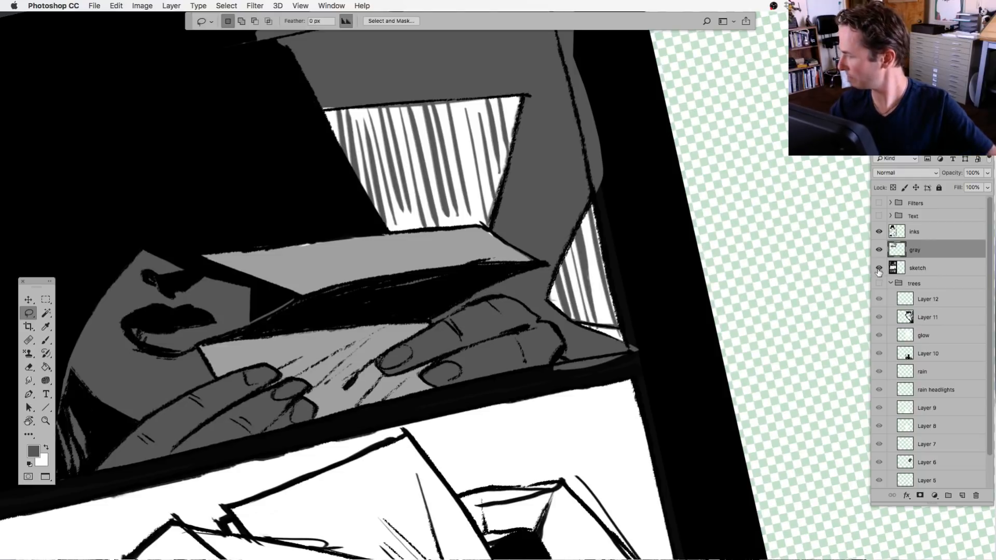
Hide the sketch layer and fill a lassoed patch over the right hand's knuckles with dark gray.
{"action": "left_click", "coordinate": [878, 268]}
{"action": "mouse_move", "coordinate": [501, 305]}
{"action": "left_mouse_down"}
{"action": "mouse_move", "coordinate": [516, 295]}
{"action": "mouse_move", "coordinate": [550, 318]}
{"action": "left_mouse_up"}
{"action": "key", "text": "alt+BackSpace"}
{"action": "left_click_drag", "start_coordinate": [427, 332], "coordinate": [461, 371]}
{"action": "key", "text": "b"}
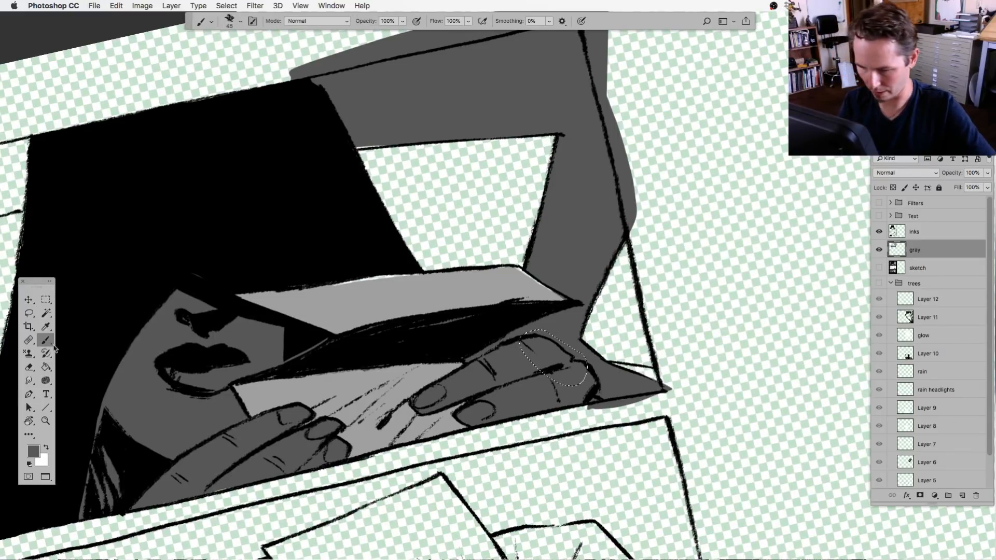
{"action": "left_click", "coordinate": [520, 280], "text": "alt"}
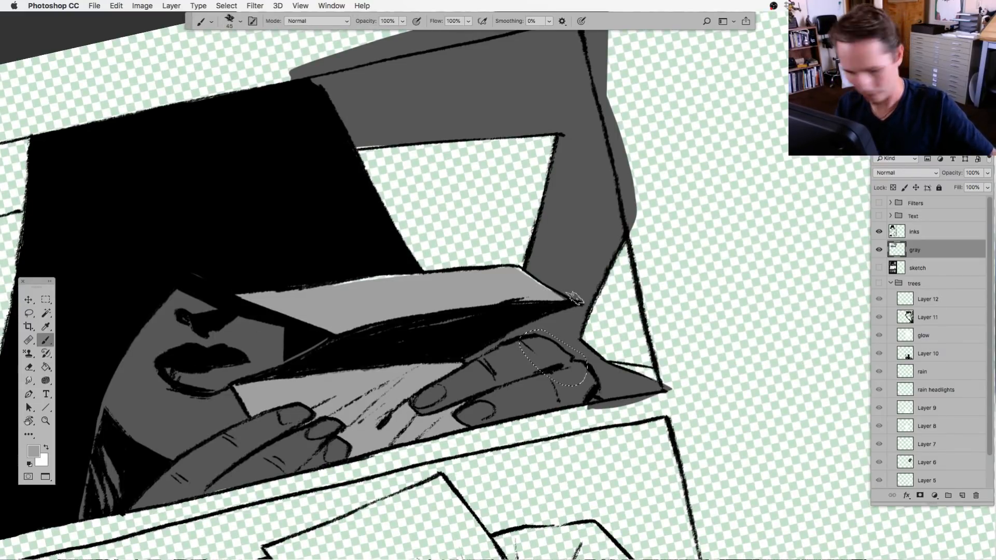
{"action": "key", "text": "super+d"}
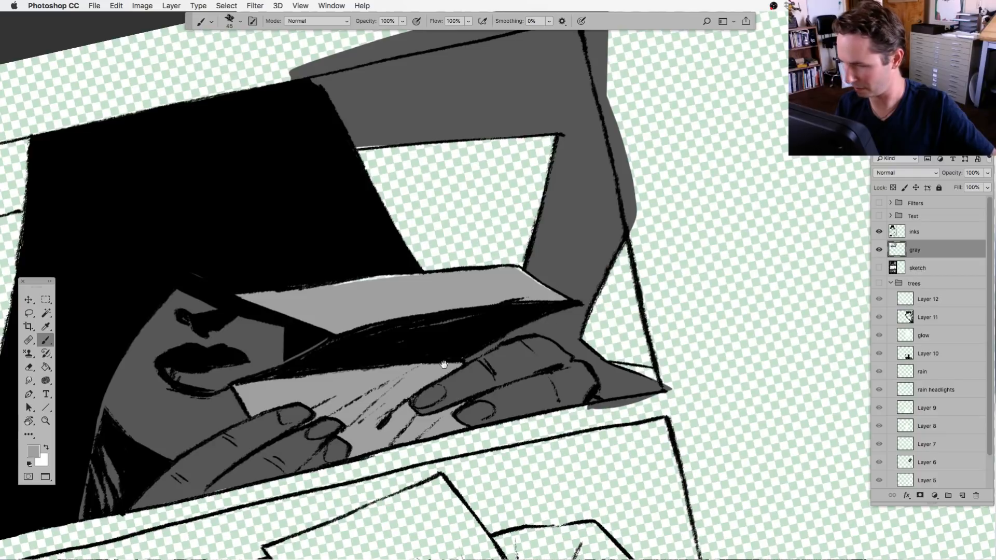
Show the sketch layer and fill the wall area in the panel's upper-left corner, above the striped shape, with dark gray.
{"action": "left_click_drag", "start_coordinate": [442, 366], "coordinate": [565, 361]}
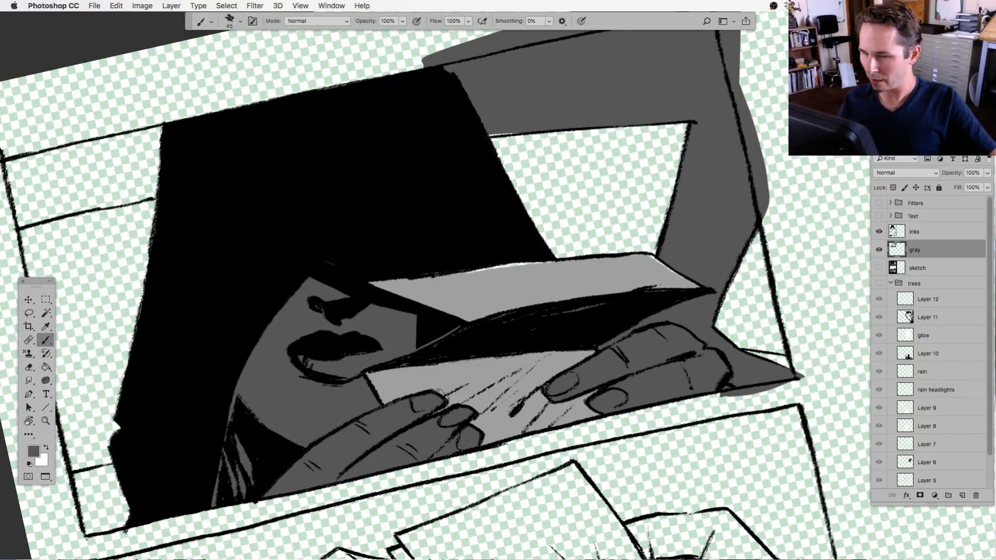
{"action": "left_click", "coordinate": [878, 268]}
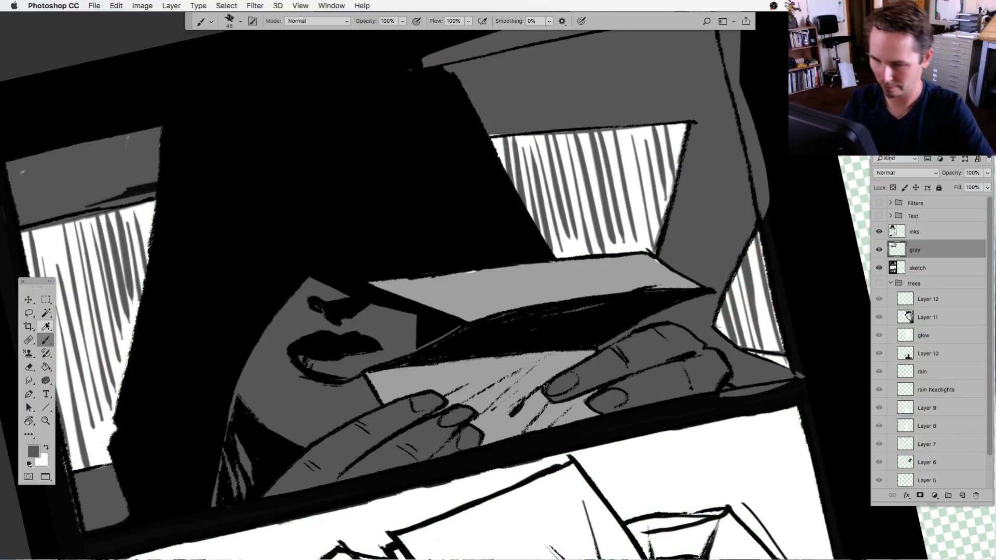
{"action": "key", "text": "l"}
{"action": "left_click_drag", "start_coordinate": [130, 331], "coordinate": [261, 421]}
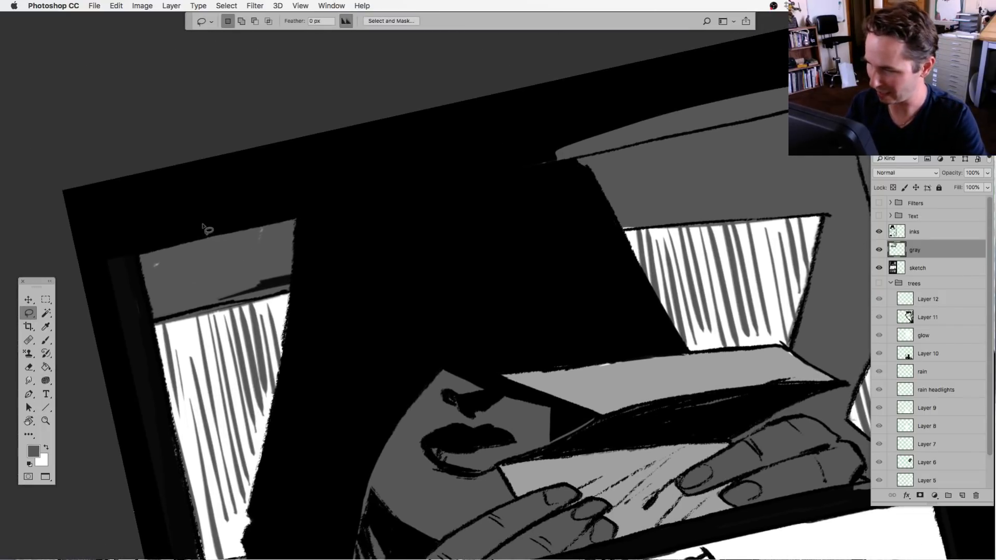
{"action": "mouse_move", "coordinate": [203, 224]}
{"action": "left_mouse_down"}
{"action": "mouse_move", "coordinate": [130, 247]}
{"action": "mouse_move", "coordinate": [139, 330]}
{"action": "left_mouse_up"}
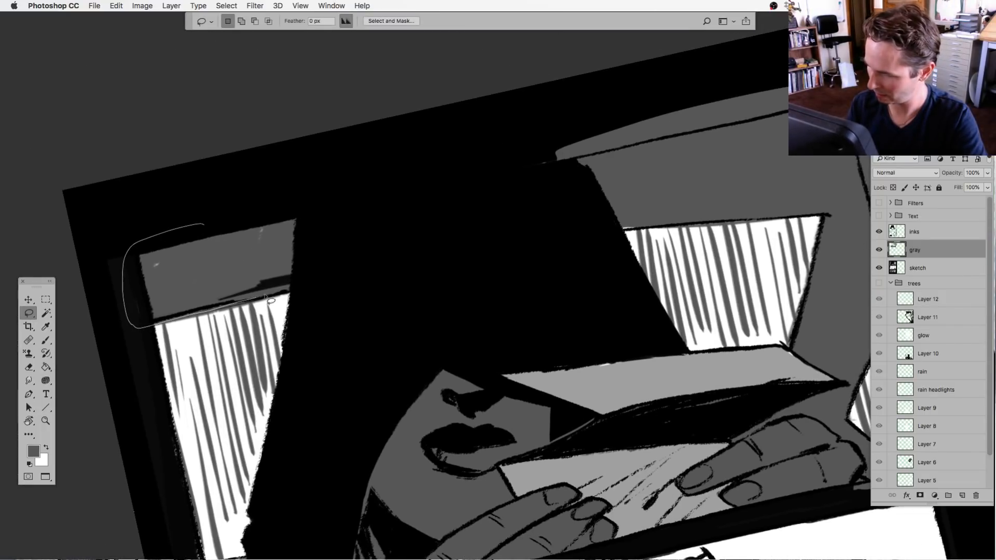
{"action": "mouse_move", "coordinate": [265, 297]}
{"action": "left_mouse_down"}
{"action": "mouse_move", "coordinate": [285, 290]}
{"action": "mouse_move", "coordinate": [156, 325]}
{"action": "mouse_move", "coordinate": [134, 317]}
{"action": "mouse_move", "coordinate": [128, 242]}
{"action": "mouse_move", "coordinate": [318, 200]}
{"action": "left_mouse_up"}
{"action": "key", "text": "alt+BackSpace"}
{"action": "key", "text": "ctrl+d"}
Lasso and delete the gray overspill outside the top and left borders at the panel's upper-left corner.
{"action": "mouse_move", "coordinate": [138, 226]}
{"action": "left_mouse_down"}
{"action": "mouse_move", "coordinate": [110, 257]}
{"action": "mouse_move", "coordinate": [325, 210]}
{"action": "mouse_move", "coordinate": [338, 186]}
{"action": "left_mouse_up"}
{"action": "key", "text": "Delete"}
{"action": "key", "text": "ctrl+d"}
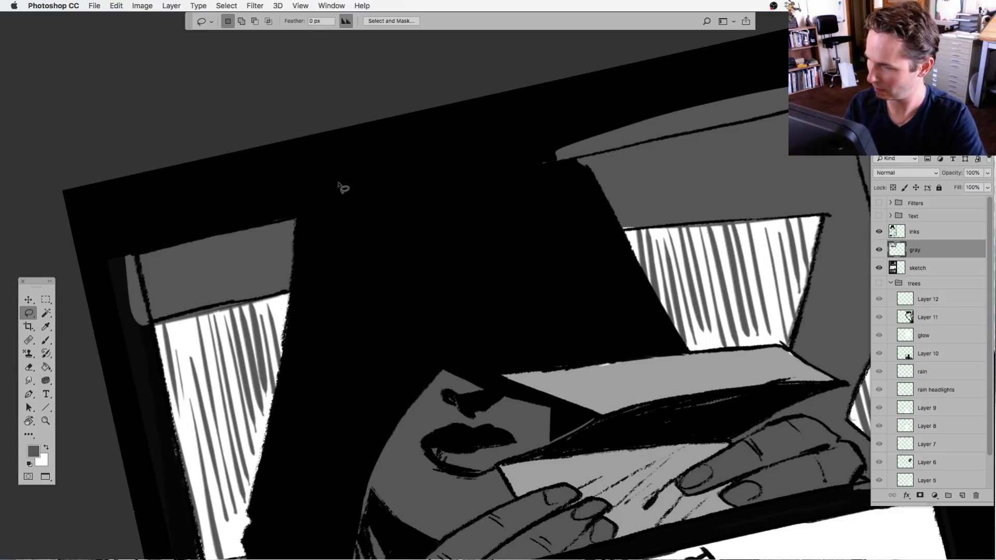
{"action": "mouse_move", "coordinate": [133, 244]}
{"action": "left_mouse_down"}
{"action": "mouse_move", "coordinate": [148, 316]}
{"action": "mouse_move", "coordinate": [114, 232]}
{"action": "mouse_move", "coordinate": [136, 268]}
{"action": "mouse_move", "coordinate": [134, 311]}
{"action": "mouse_move", "coordinate": [125, 234]}
{"action": "left_mouse_up"}
{"action": "key", "text": "Delete"}
{"action": "key", "text": "Delete"}
{"action": "key", "text": "super+d"}
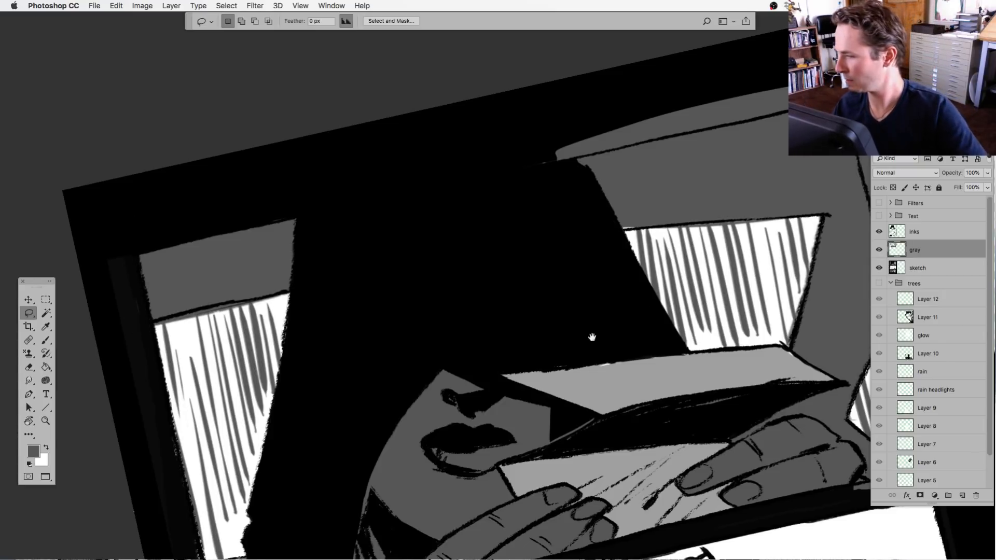
Delete the gray overspill above the panel's top border right of the hooded figure, restore that selection, and hide the sketch layer.
{"action": "left_click_drag", "start_coordinate": [592, 337], "coordinate": [318, 400]}
{"action": "mouse_move", "coordinate": [298, 224]}
{"action": "left_mouse_down"}
{"action": "mouse_move", "coordinate": [322, 165]}
{"action": "mouse_move", "coordinate": [590, 119]}
{"action": "mouse_move", "coordinate": [598, 149]}
{"action": "mouse_move", "coordinate": [573, 162]}
{"action": "left_mouse_up"}
{"action": "key", "text": "Delete"}
{"action": "key", "text": "super+d"}
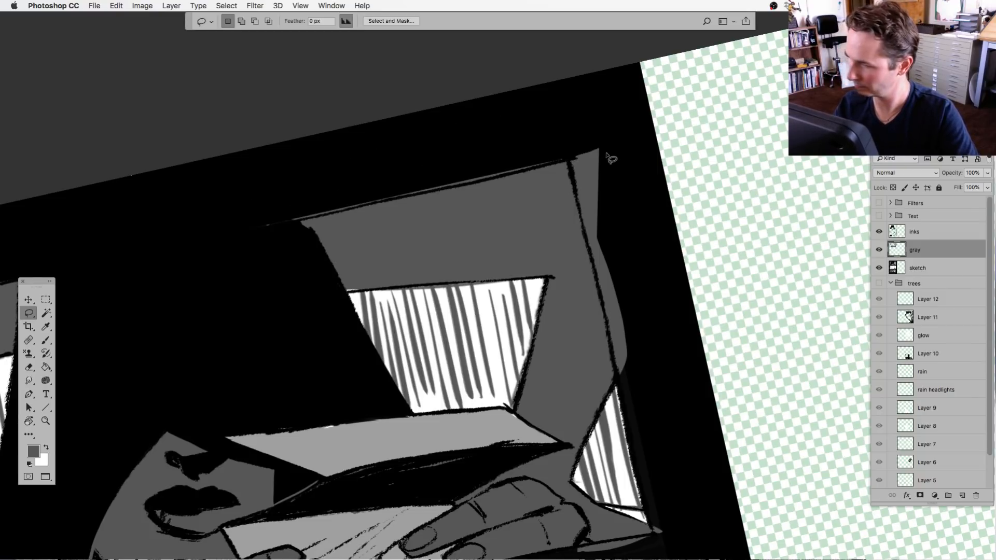
{"action": "key", "text": "super+shift+d"}
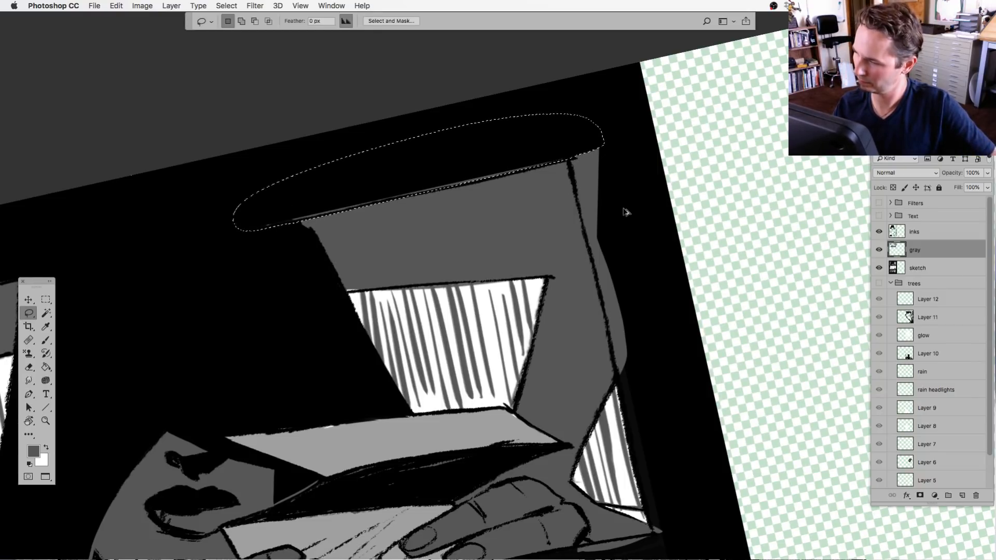
{"action": "left_click", "coordinate": [878, 267]}
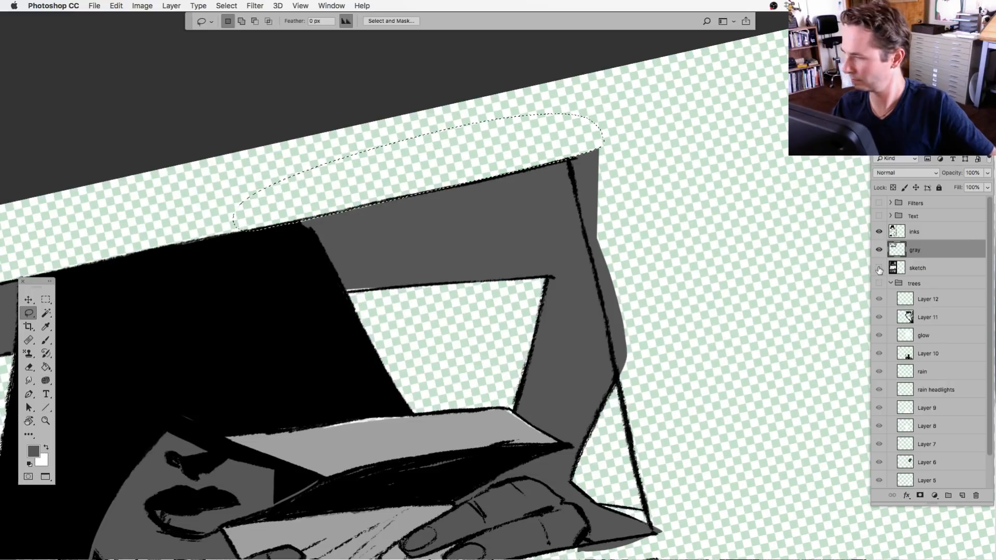
Clear the gray spilling over the top border between the hood and the panel's upper-right corner, and drop the selection.
{"action": "key", "text": "alt+Delete"}
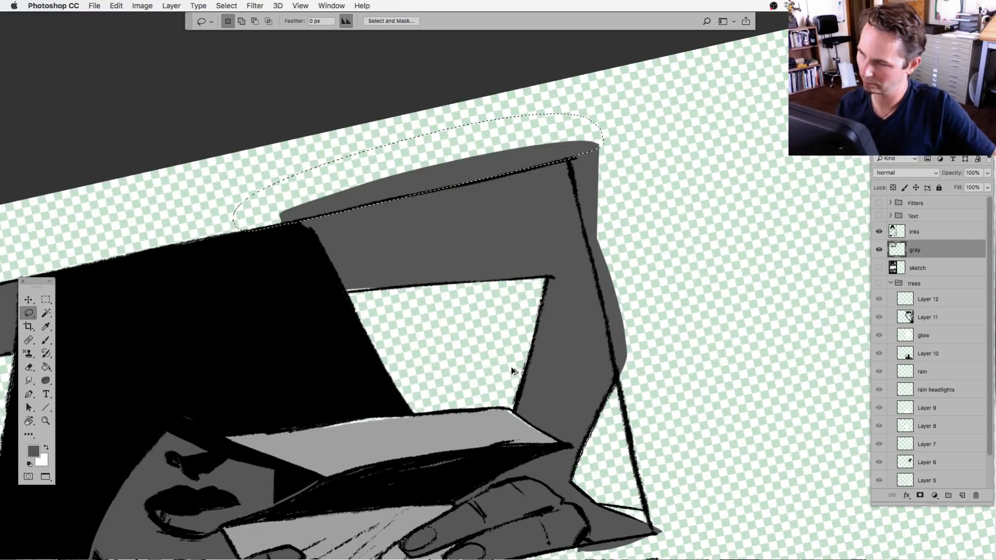
{"action": "mouse_move", "coordinate": [284, 223]}
{"action": "left_mouse_down"}
{"action": "mouse_move", "coordinate": [381, 202]}
{"action": "mouse_move", "coordinate": [344, 235]}
{"action": "mouse_move", "coordinate": [334, 232]}
{"action": "left_mouse_up"}
{"action": "key", "text": "Delete"}
{"action": "key", "text": "super+d"}
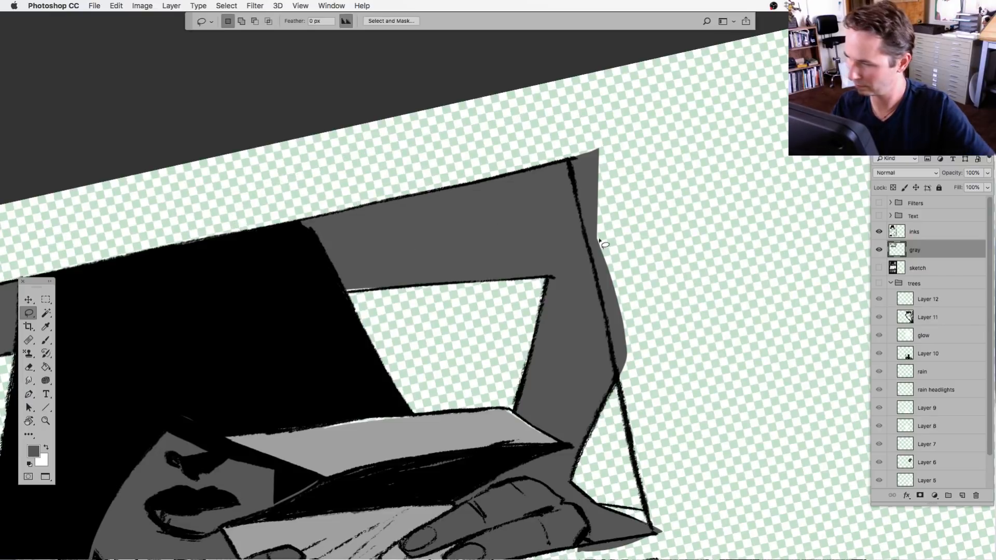
Lasso and delete the gray overspill outside the top panel's right border.
{"action": "left_click_drag", "start_coordinate": [566, 154], "coordinate": [579, 202]}
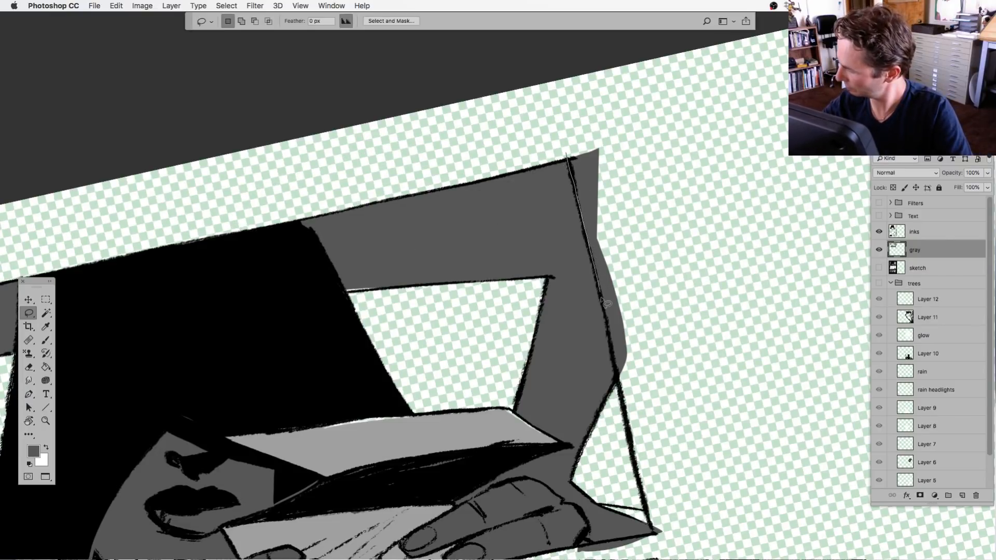
{"action": "mouse_move", "coordinate": [613, 355]}
{"action": "left_mouse_down"}
{"action": "mouse_move", "coordinate": [658, 318]}
{"action": "mouse_move", "coordinate": [601, 133]}
{"action": "left_mouse_up"}
{"action": "key", "text": "Delete"}
{"action": "key", "text": "super+d"}
Lasso and delete the gray overspill below the bottom border at the top panel's lower-right corner.
{"action": "left_click_drag", "start_coordinate": [621, 461], "coordinate": [505, 272]}
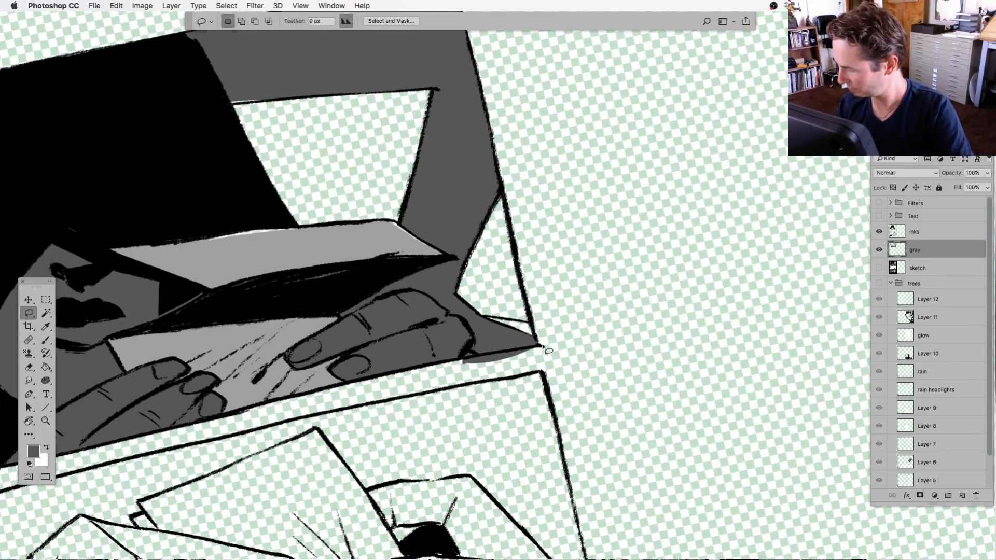
{"action": "left_click_drag", "start_coordinate": [456, 373], "coordinate": [561, 353]}
{"action": "key", "text": "Delete"}
{"action": "key", "text": "super+d"}
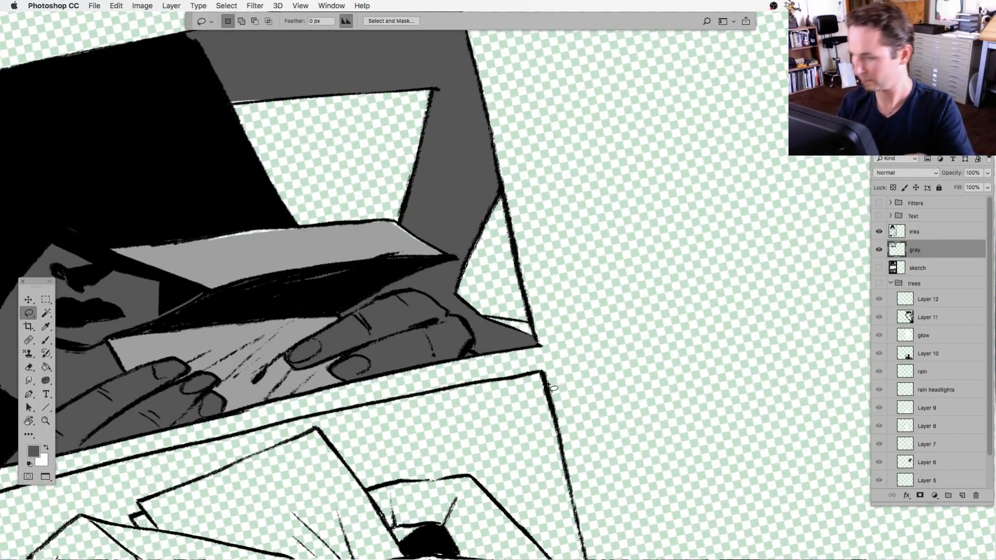
On the inks layer, delete the ink outlines along the upper and right edges of the empty shape right of the hood.
{"action": "mouse_move", "coordinate": [337, 367]}
{"action": "left_mouse_down"}
{"action": "mouse_move", "coordinate": [342, 456]}
{"action": "mouse_move", "coordinate": [544, 456]}
{"action": "left_mouse_up"}
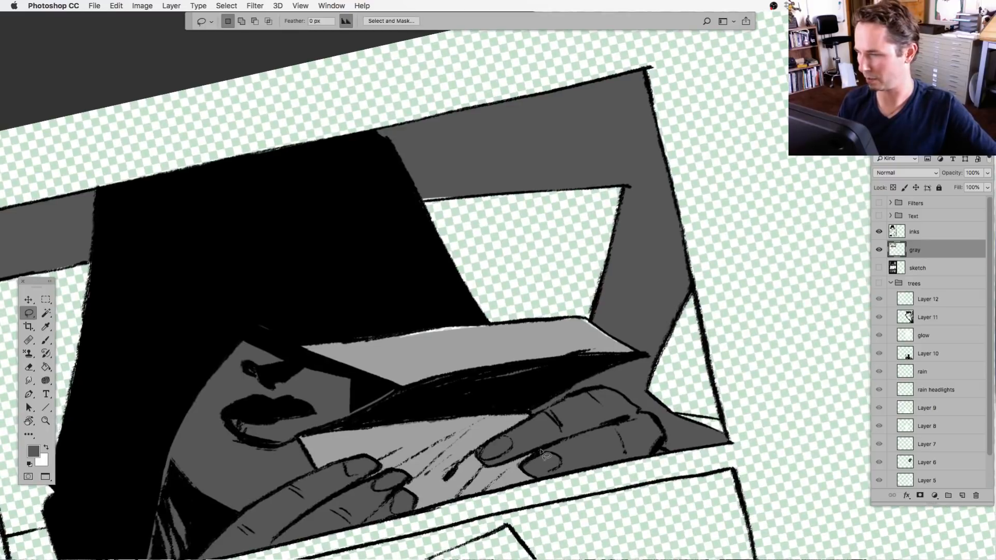
{"action": "left_click", "coordinate": [920, 231]}
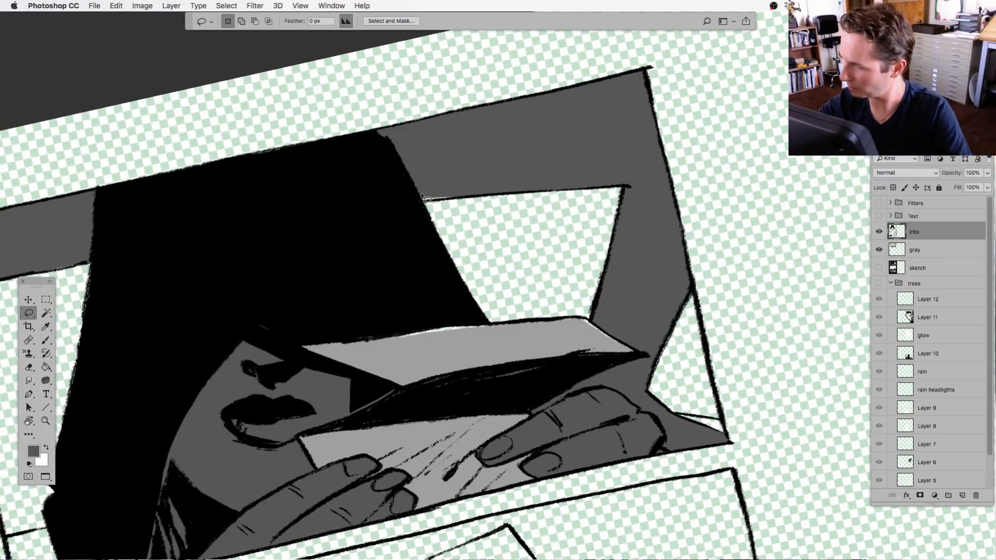
{"action": "mouse_move", "coordinate": [450, 190]}
{"action": "left_mouse_down"}
{"action": "mouse_move", "coordinate": [591, 212]}
{"action": "mouse_move", "coordinate": [626, 159]}
{"action": "mouse_move", "coordinate": [635, 176]}
{"action": "mouse_move", "coordinate": [582, 276]}
{"action": "mouse_move", "coordinate": [599, 329]}
{"action": "mouse_move", "coordinate": [641, 214]}
{"action": "left_mouse_up"}
{"action": "key", "text": "Delete"}
{"action": "key", "text": "super+d"}
{"action": "key", "text": "Delete"}
{"action": "key", "text": "super+d"}
{"action": "key", "text": "Delete"}
{"action": "key", "text": "super+d"}
Remove the ink line along the lower edge of the gray wall area left of the hooded figure.
{"action": "left_click_drag", "start_coordinate": [400, 405], "coordinate": [552, 397]}
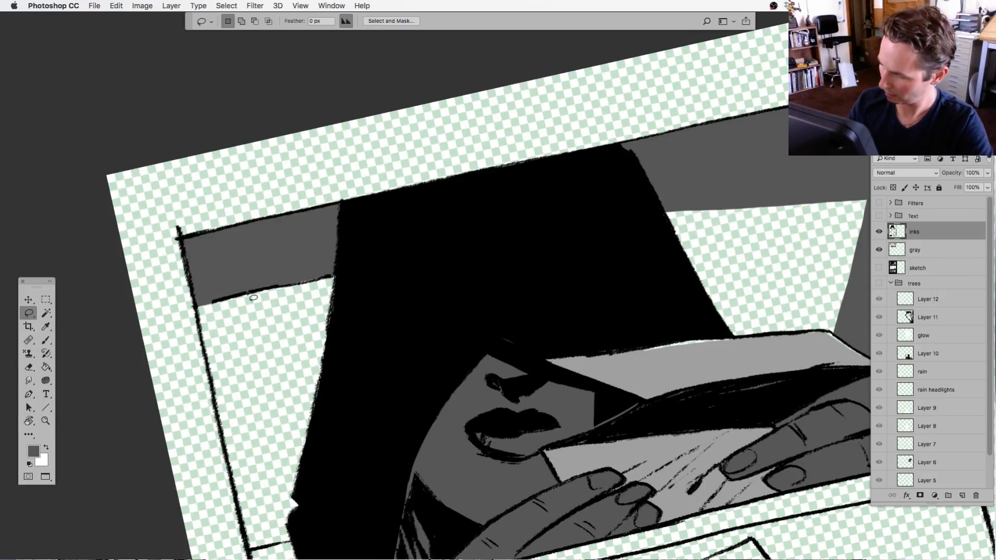
{"action": "mouse_move", "coordinate": [247, 293]}
{"action": "left_mouse_down"}
{"action": "mouse_move", "coordinate": [267, 301]}
{"action": "mouse_move", "coordinate": [281, 285]}
{"action": "left_mouse_up"}
{"action": "key", "text": "super+x"}
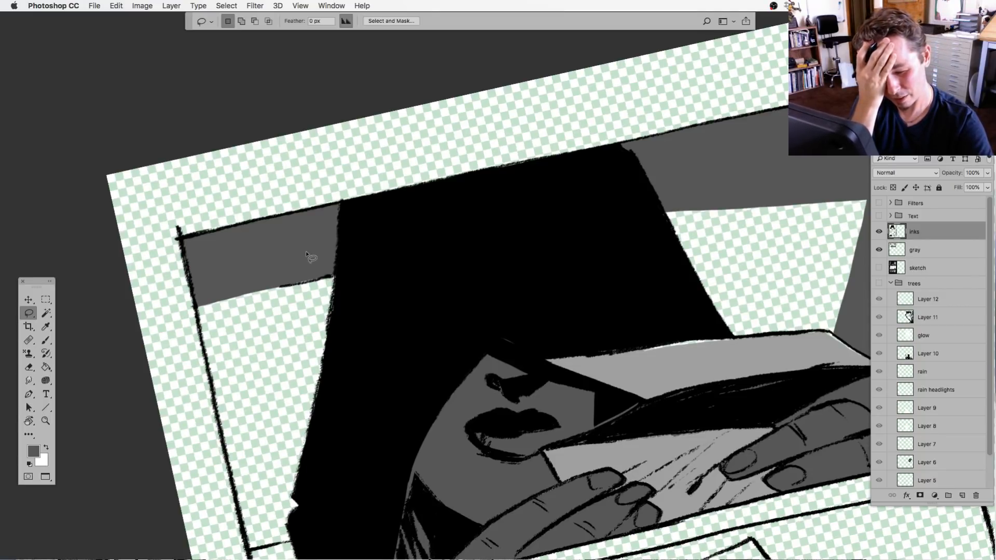
{"action": "mouse_move", "coordinate": [297, 284]}
{"action": "left_mouse_down"}
{"action": "mouse_move", "coordinate": [323, 300]}
{"action": "mouse_move", "coordinate": [337, 289]}
{"action": "mouse_move", "coordinate": [334, 272]}
{"action": "left_mouse_up"}
{"action": "key", "text": "super+x"}
Delete the short horizontal ink line between the left border and the figure near the top panel's lower-left corner.
{"action": "left_click_drag", "start_coordinate": [449, 395], "coordinate": [477, 249]}
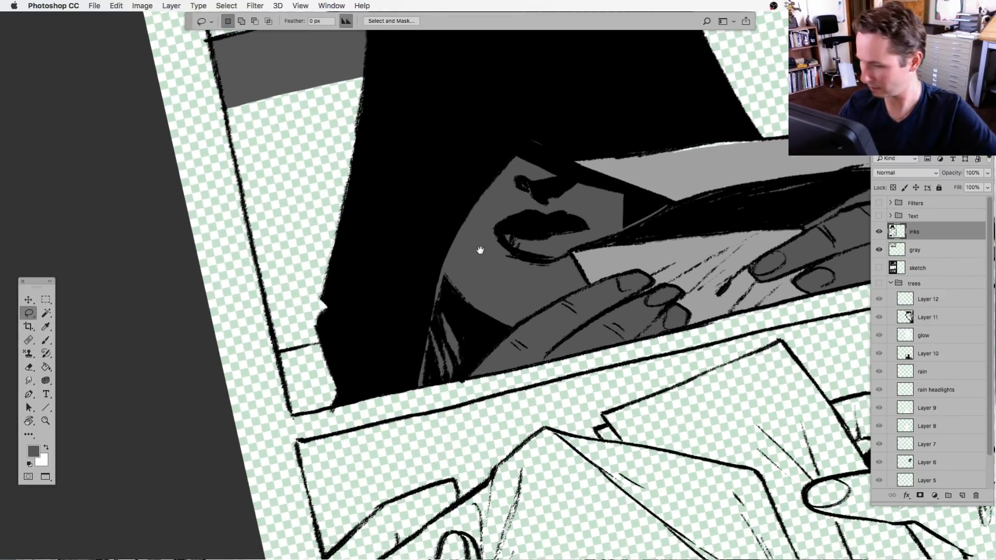
{"action": "left_click_drag", "start_coordinate": [320, 365], "coordinate": [327, 317]}
{"action": "key", "text": "Delete"}
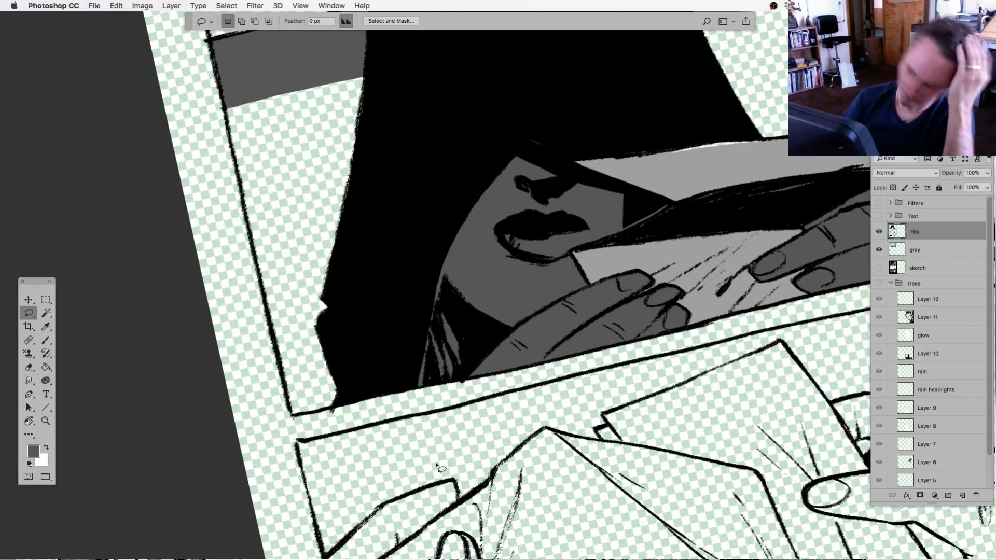
Delete the ink outlines along the slanted gray edges beside the right hand, near the top panel's right border.
{"action": "scroll", "coordinate": [747, 354], "scroll_direction": "right", "scroll_amount": 10}
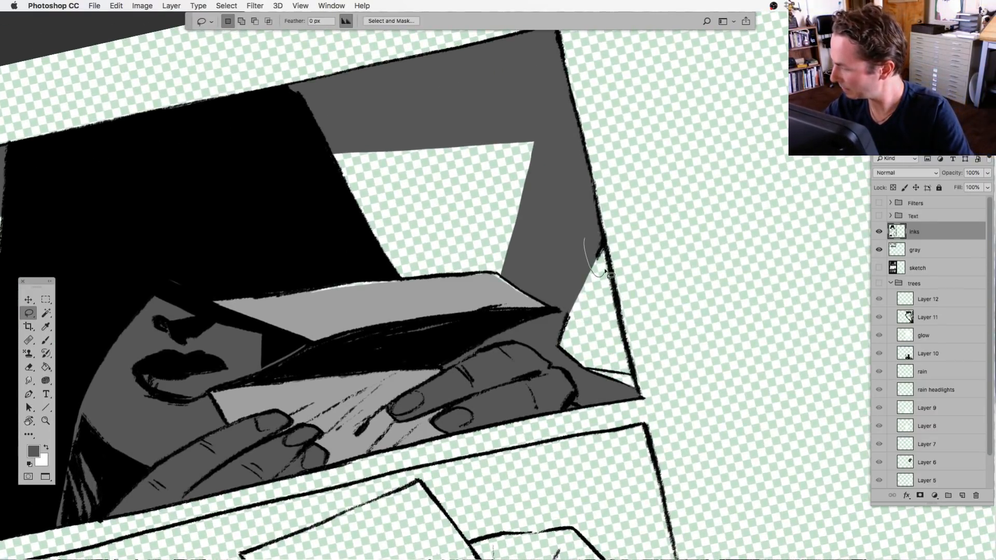
{"action": "mouse_move", "coordinate": [607, 274]}
{"action": "left_mouse_down"}
{"action": "mouse_move", "coordinate": [604, 221]}
{"action": "mouse_move", "coordinate": [602, 249]}
{"action": "left_mouse_up"}
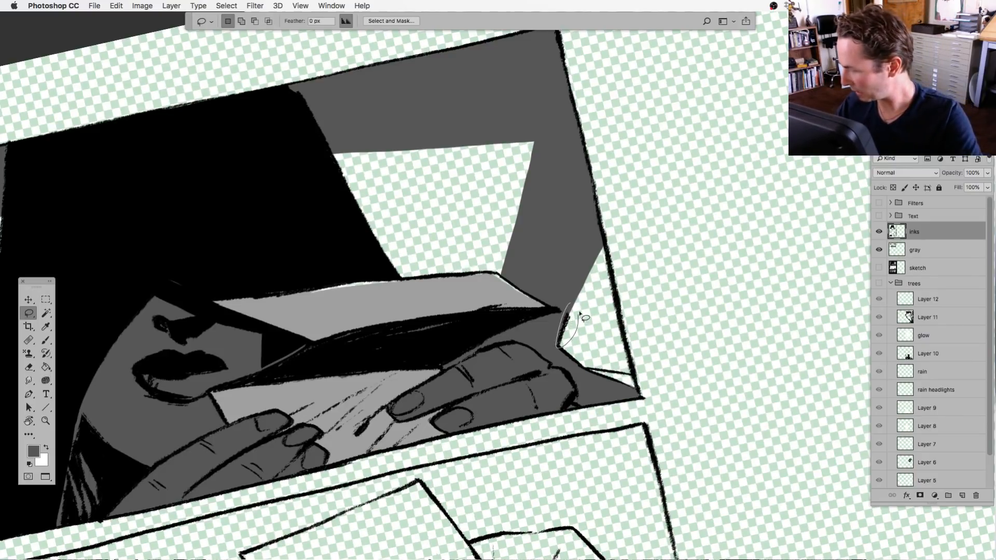
{"action": "mouse_move", "coordinate": [595, 357]}
{"action": "left_mouse_down"}
{"action": "mouse_move", "coordinate": [596, 390]}
{"action": "mouse_move", "coordinate": [622, 401]}
{"action": "mouse_move", "coordinate": [598, 397]}
{"action": "left_mouse_up"}
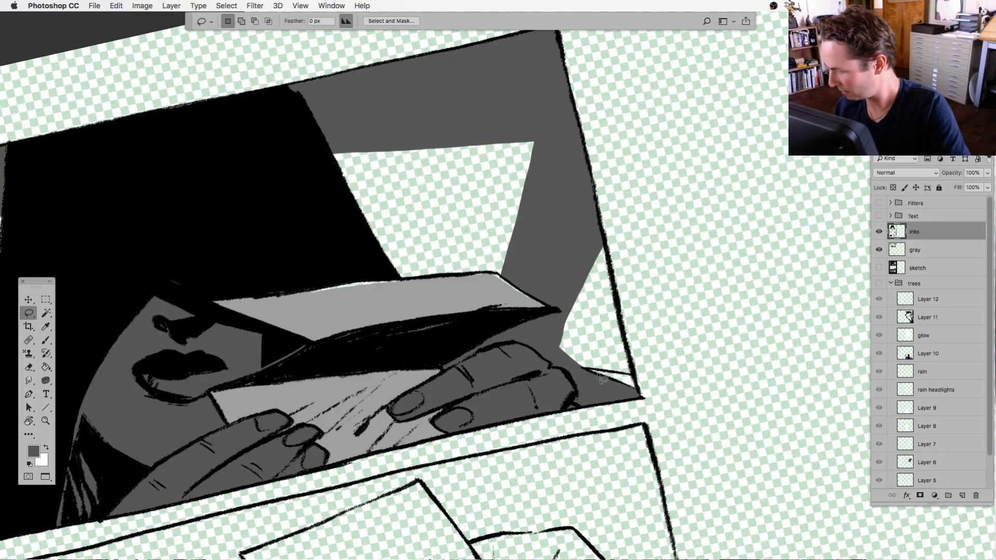
{"action": "mouse_move", "coordinate": [601, 380]}
{"action": "left_mouse_down"}
{"action": "mouse_move", "coordinate": [575, 369]}
{"action": "mouse_move", "coordinate": [638, 397]}
{"action": "left_mouse_up"}
{"action": "key", "text": "alt+BackSpace"}
{"action": "key", "text": "super+d"}
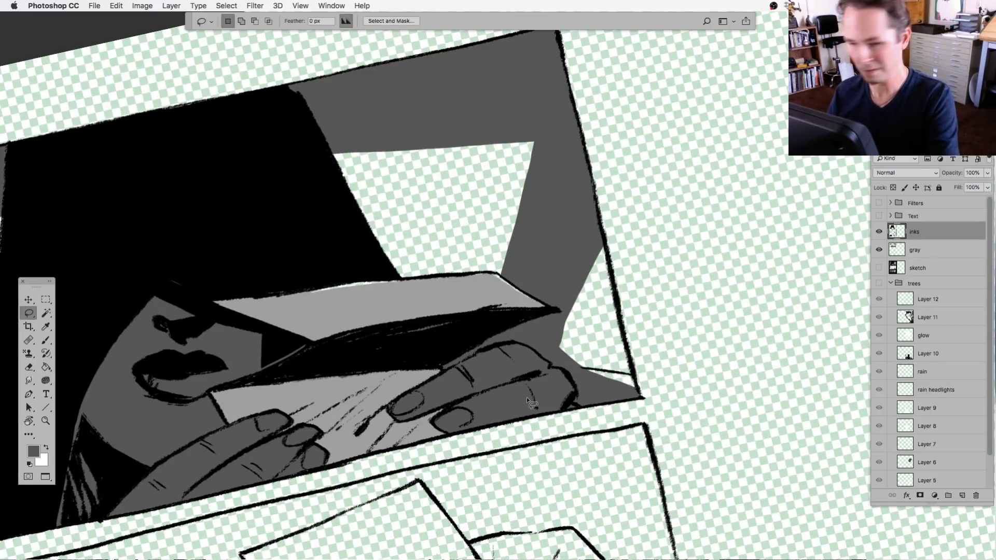
Show the sketch layer and compare the toned top panel with it.
{"action": "left_click_drag", "start_coordinate": [582, 450], "coordinate": [667, 436]}
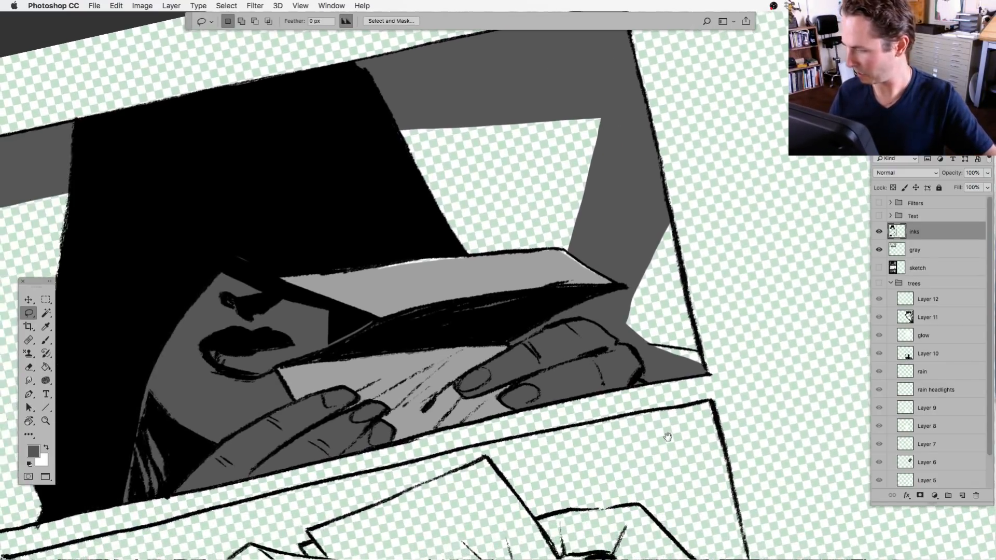
{"action": "left_click", "coordinate": [879, 268]}
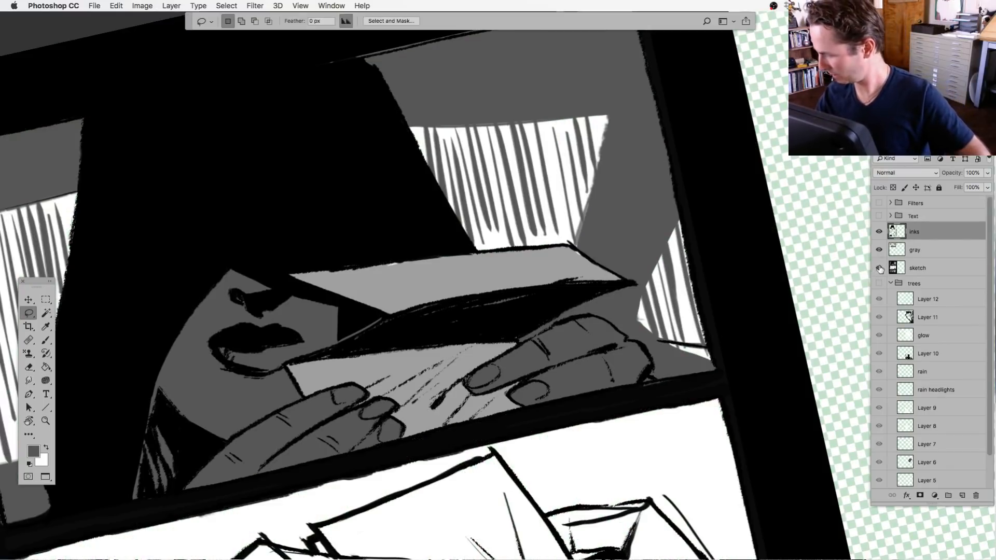
{"action": "left_click", "coordinate": [879, 268]}
{"action": "left_click", "coordinate": [879, 268]}
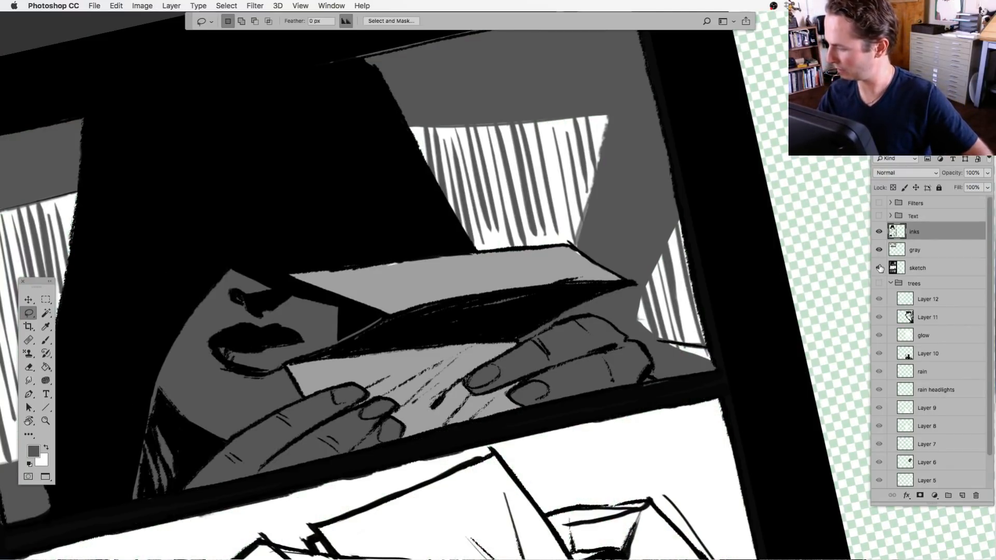
{"action": "key", "text": "super+minus"}
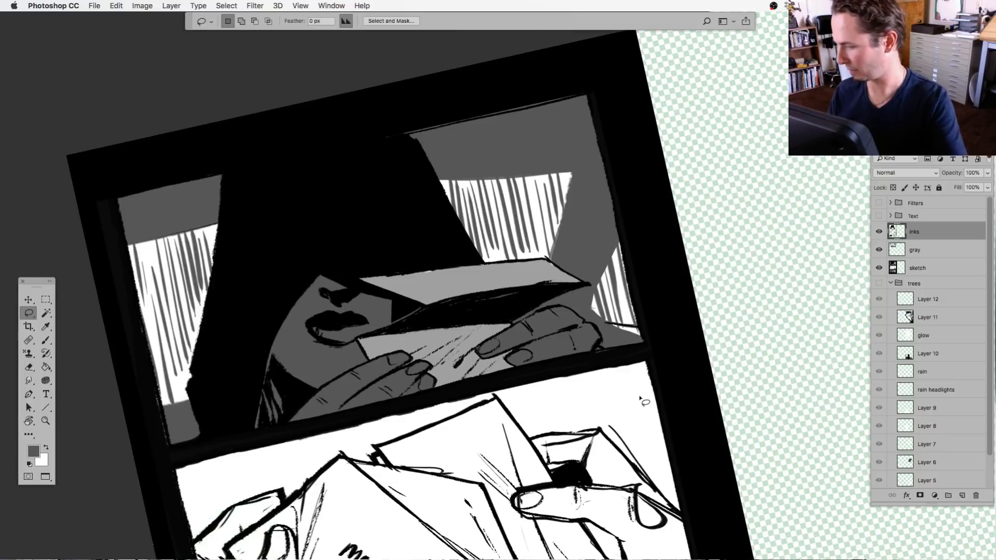
{"action": "key", "text": "super+equal"}
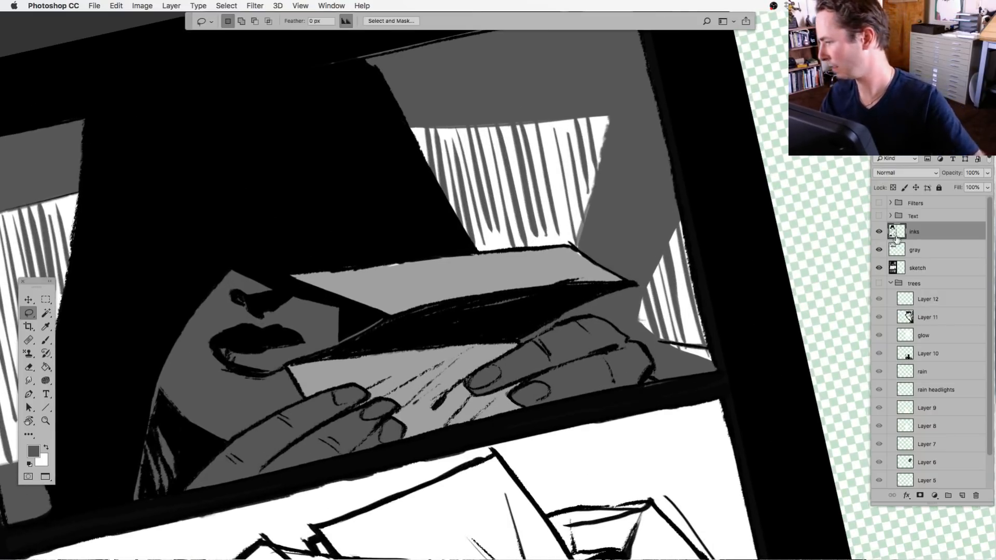
Select the gray layer and inspect its fills by toggling the visibility of the gray, inks and sketch layers.
{"action": "left_click", "coordinate": [895, 252]}
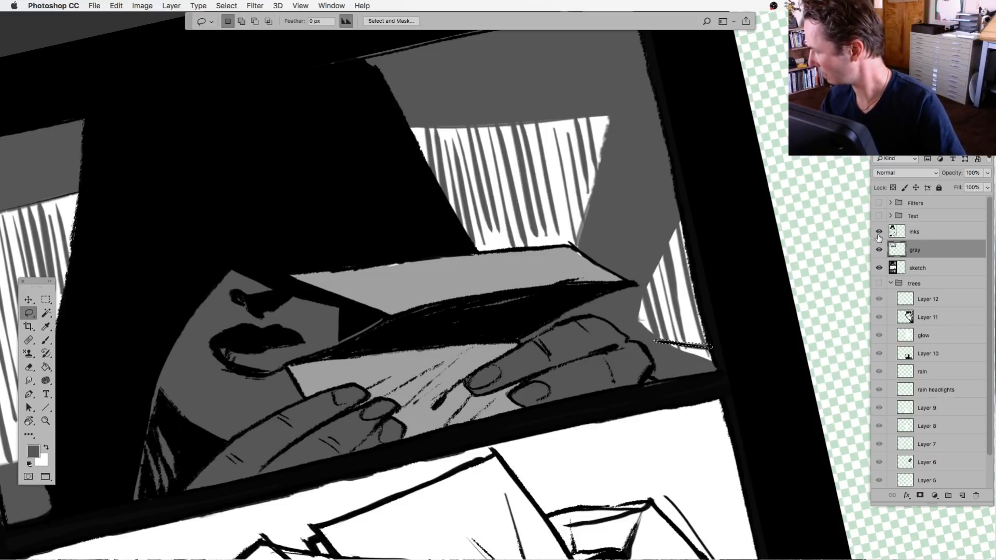
{"action": "left_click", "coordinate": [879, 250]}
{"action": "left_click", "coordinate": [879, 250]}
{"action": "left_click", "coordinate": [879, 232]}
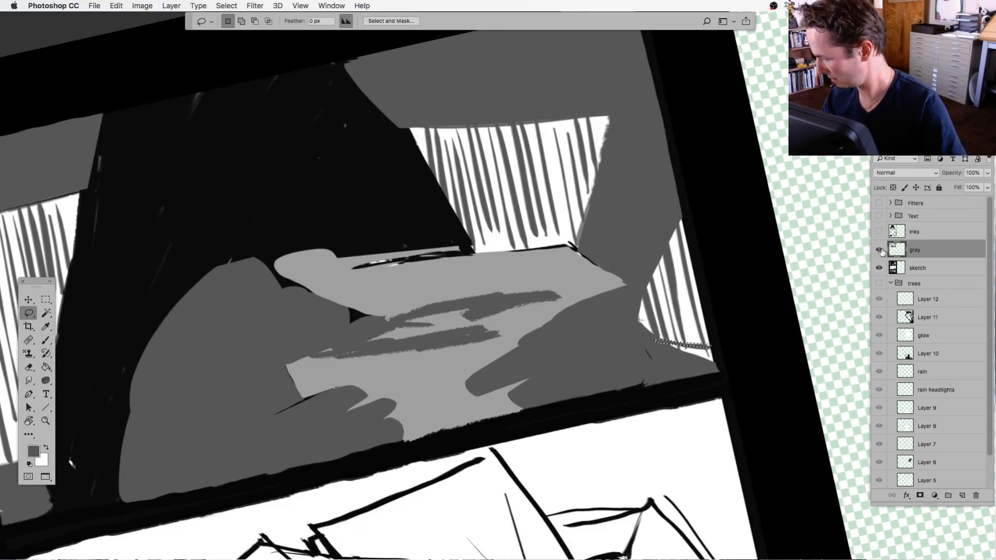
{"action": "left_click", "coordinate": [878, 267]}
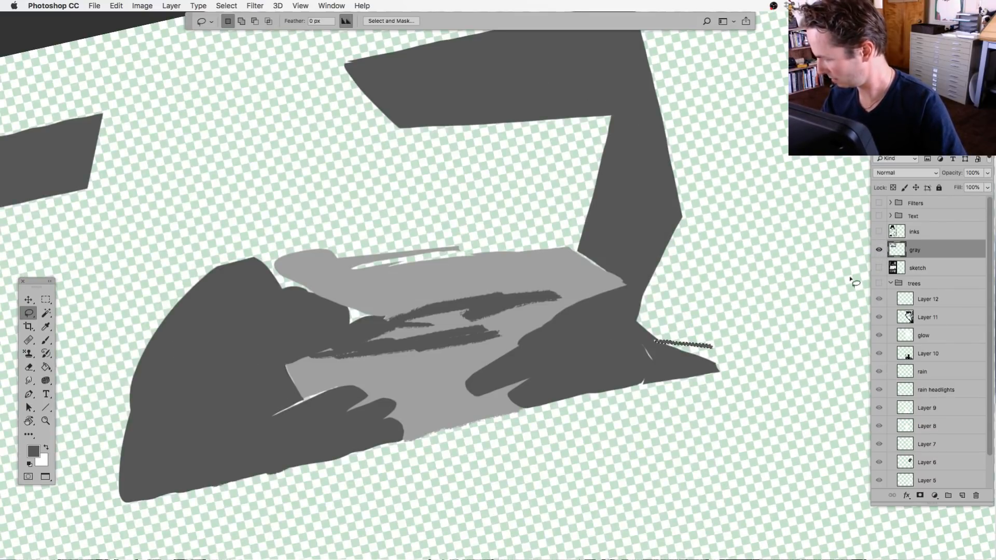
{"action": "left_click", "coordinate": [878, 268]}
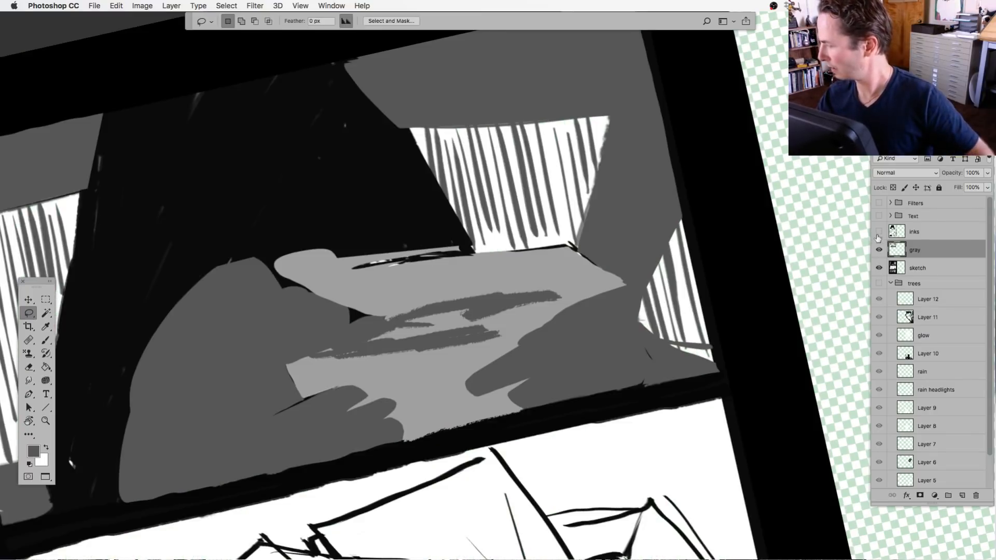
{"action": "left_click", "coordinate": [878, 232]}
Fill the wall area in the top panel's lower-left corner with dark gray, using the sketch layer as a guide.
{"action": "key", "text": "super+minus"}
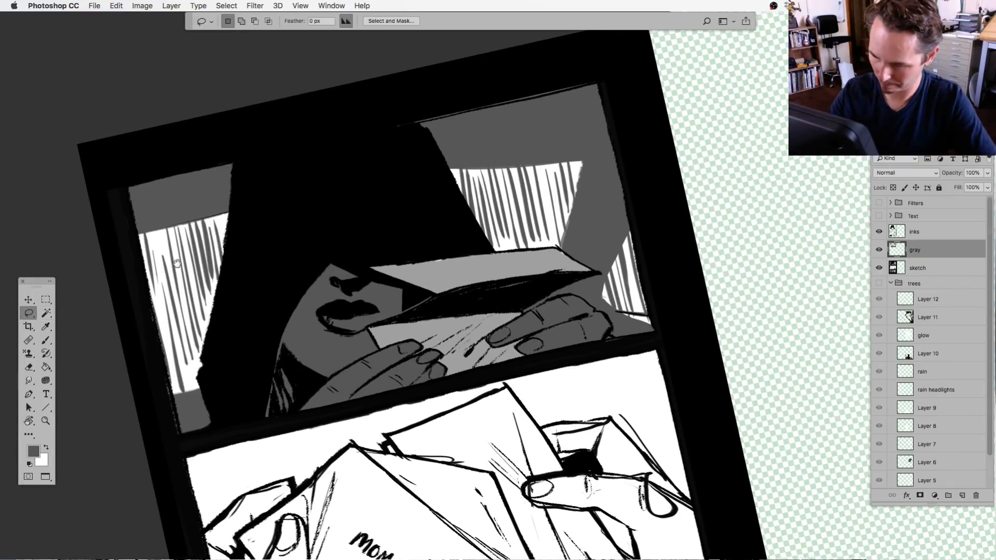
{"action": "scroll", "coordinate": [226, 299], "scroll_direction": "down", "scroll_amount": 5}
{"action": "left_click", "coordinate": [878, 268]}
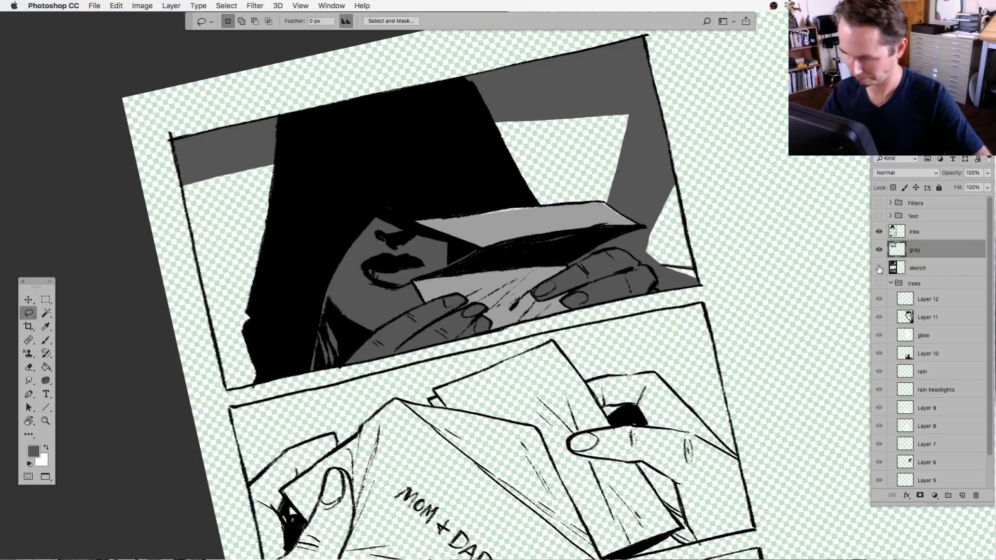
{"action": "left_click", "coordinate": [879, 267]}
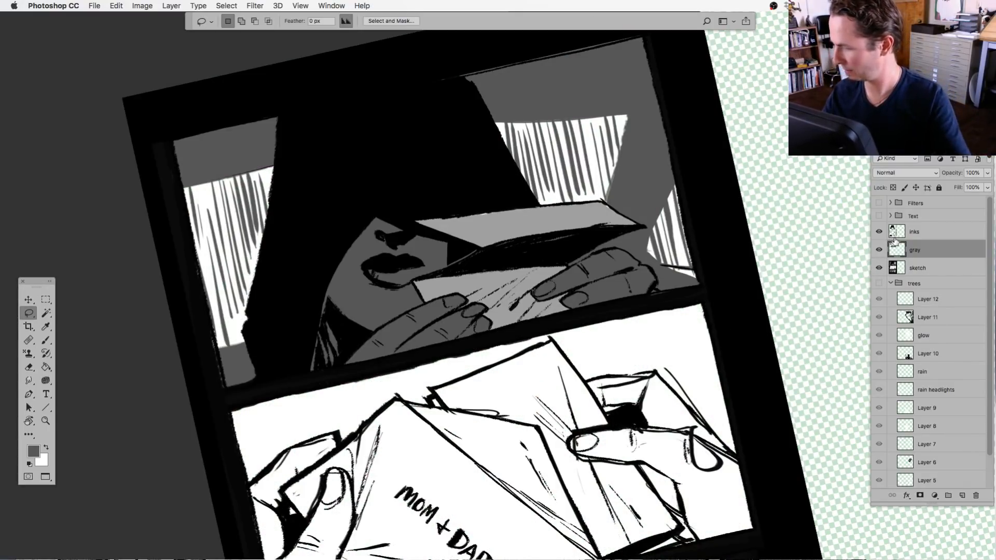
{"action": "left_click", "coordinate": [879, 268]}
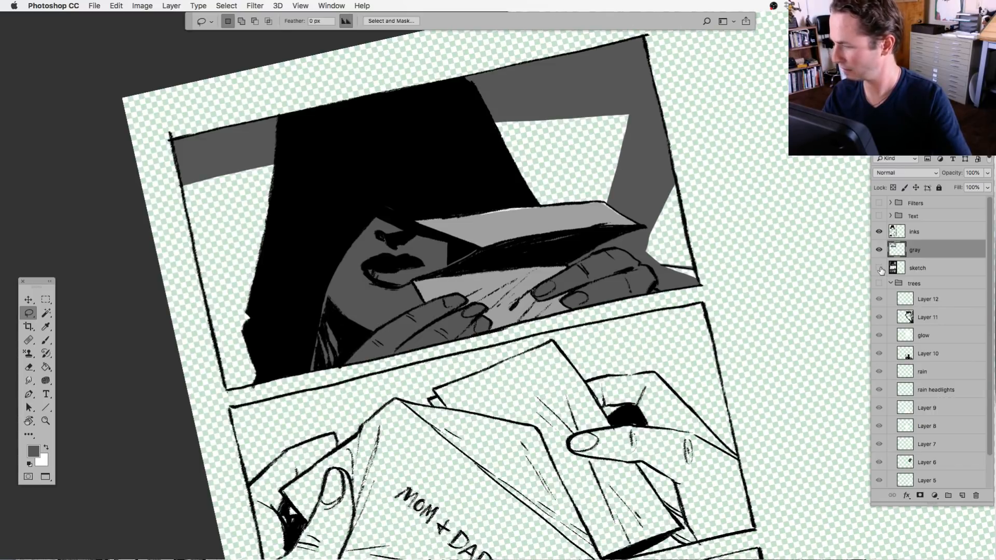
{"action": "left_click", "coordinate": [879, 268]}
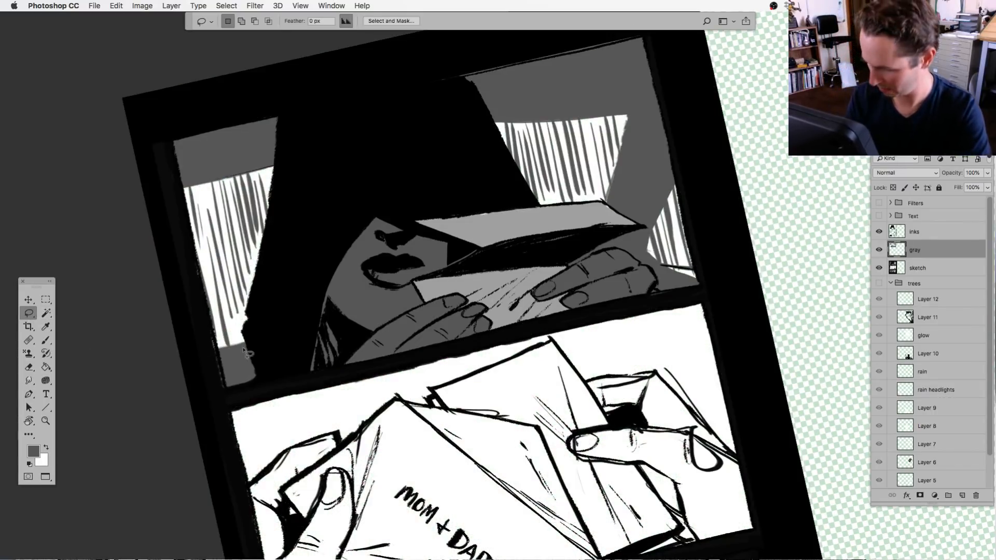
{"action": "mouse_move", "coordinate": [254, 347]}
{"action": "left_mouse_down"}
{"action": "mouse_move", "coordinate": [219, 349]}
{"action": "mouse_move", "coordinate": [227, 394]}
{"action": "mouse_move", "coordinate": [266, 381]}
{"action": "left_mouse_up"}
{"action": "key", "text": "alt+BackSpace"}
{"action": "key", "text": "super+d"}
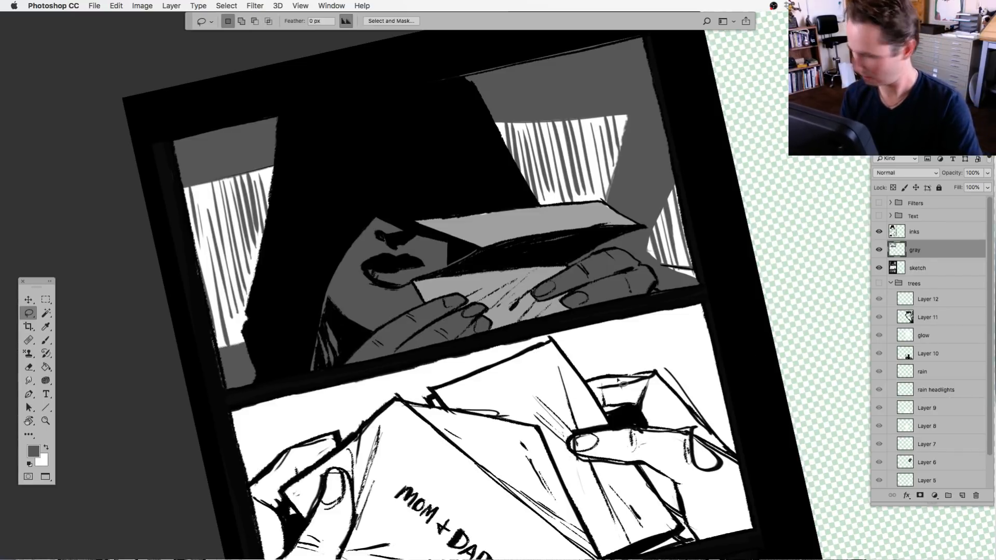
{"action": "left_click", "coordinate": [879, 268]}
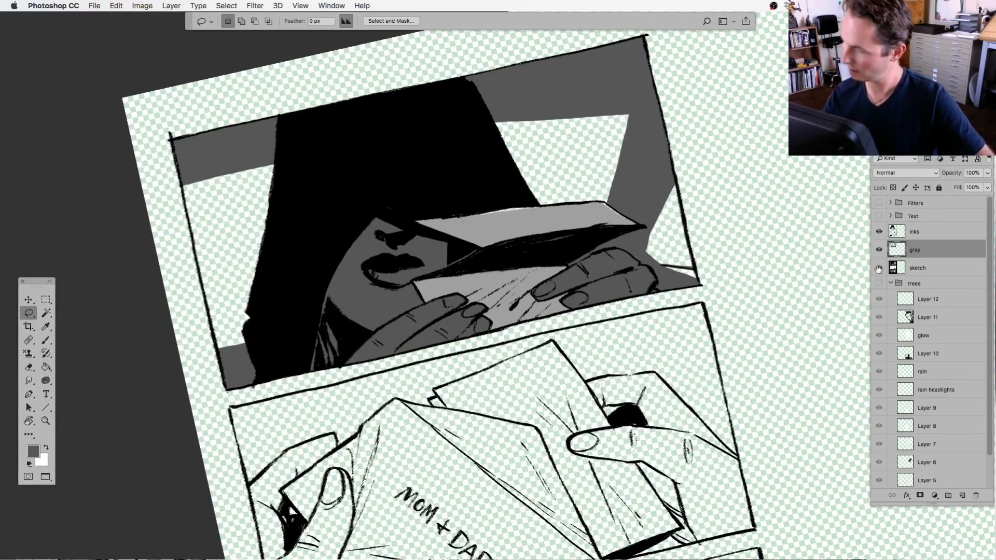
{"action": "left_click", "coordinate": [878, 268]}
Rotate the canvas view back to level and hide the sketch layer.
{"action": "key", "text": "r"}
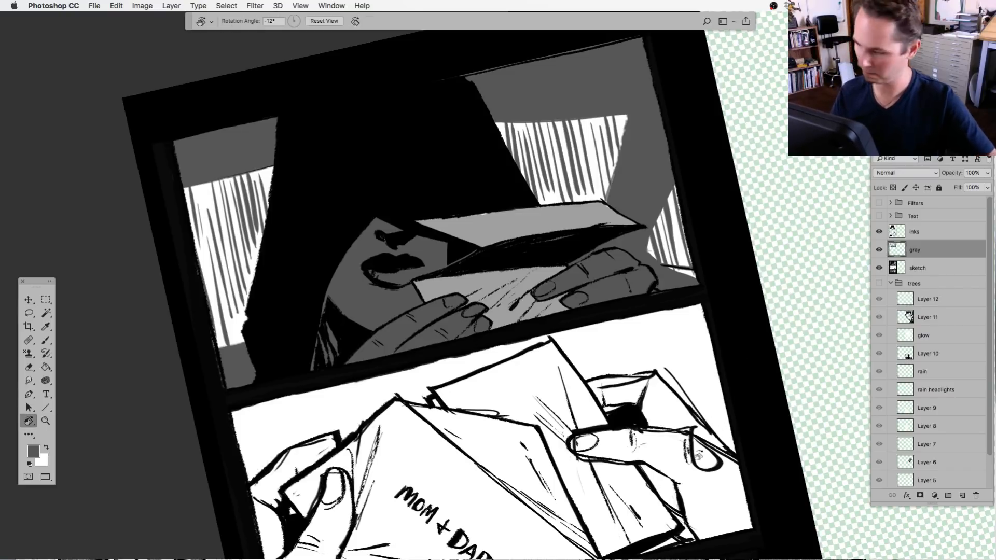
{"action": "left_click_drag", "start_coordinate": [699, 456], "coordinate": [607, 487]}
{"action": "key", "text": "l"}
{"action": "left_click_drag", "start_coordinate": [585, 438], "coordinate": [570, 456]}
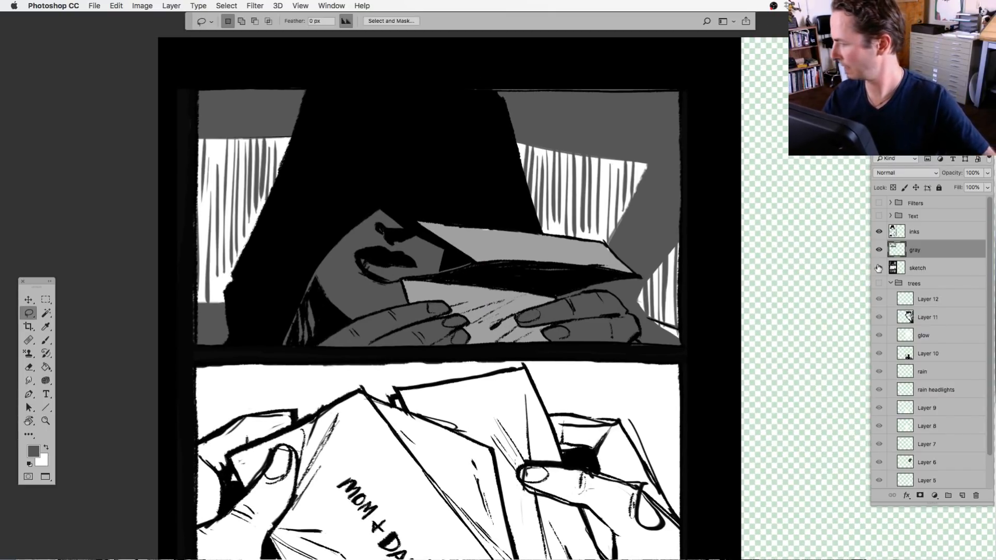
{"action": "left_click", "coordinate": [878, 268]}
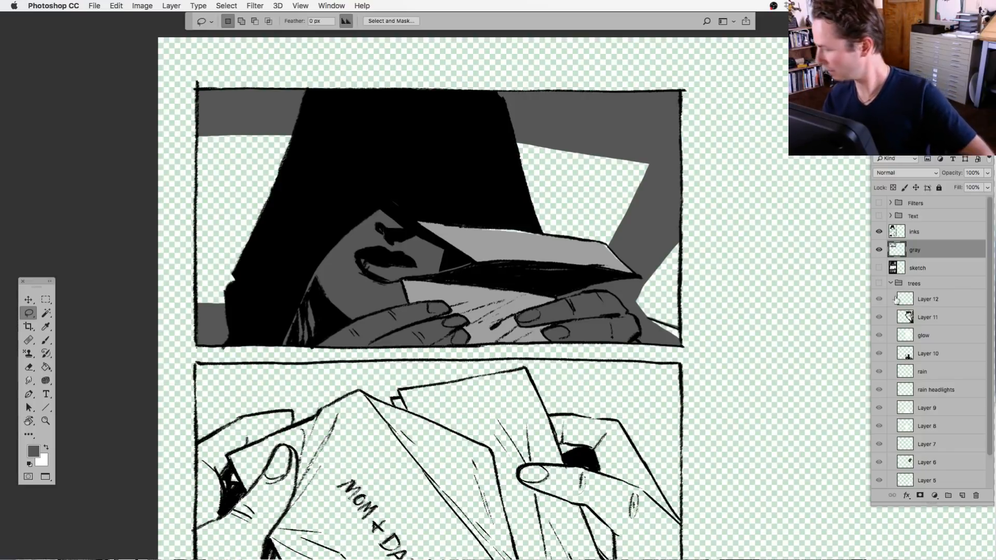
On the inks layer, lasso and delete the short slanted ink line near the top panel's lower-right corner.
{"action": "left_click", "coordinate": [899, 232]}
{"action": "mouse_move", "coordinate": [654, 318]}
{"action": "left_mouse_down"}
{"action": "mouse_move", "coordinate": [673, 338]}
{"action": "mouse_move", "coordinate": [678, 321]}
{"action": "left_mouse_up"}
{"action": "key", "text": "BackSpace"}
{"action": "key", "text": "super+d"}
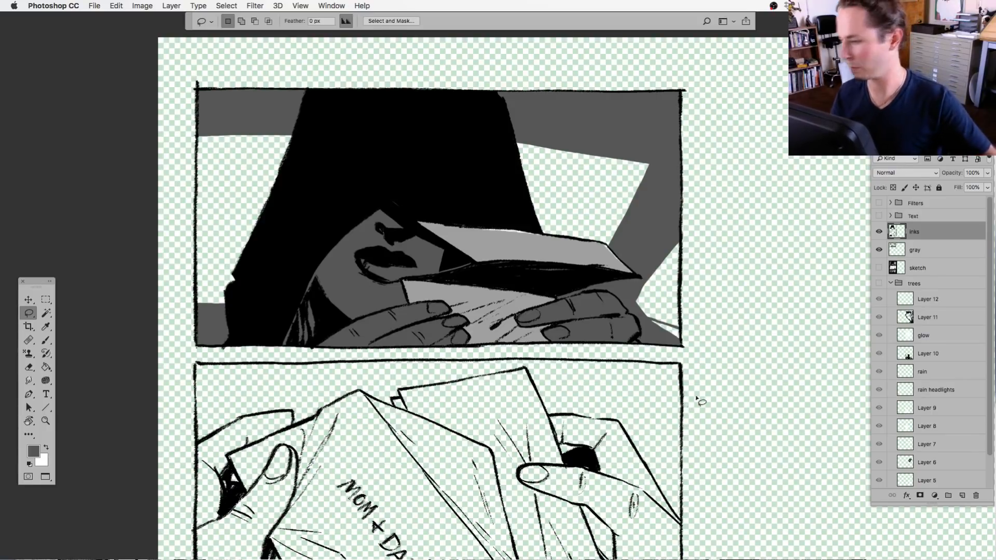
Create a new layer directly below the gray layer and name it "BG sky".
{"action": "left_click", "coordinate": [896, 252]}
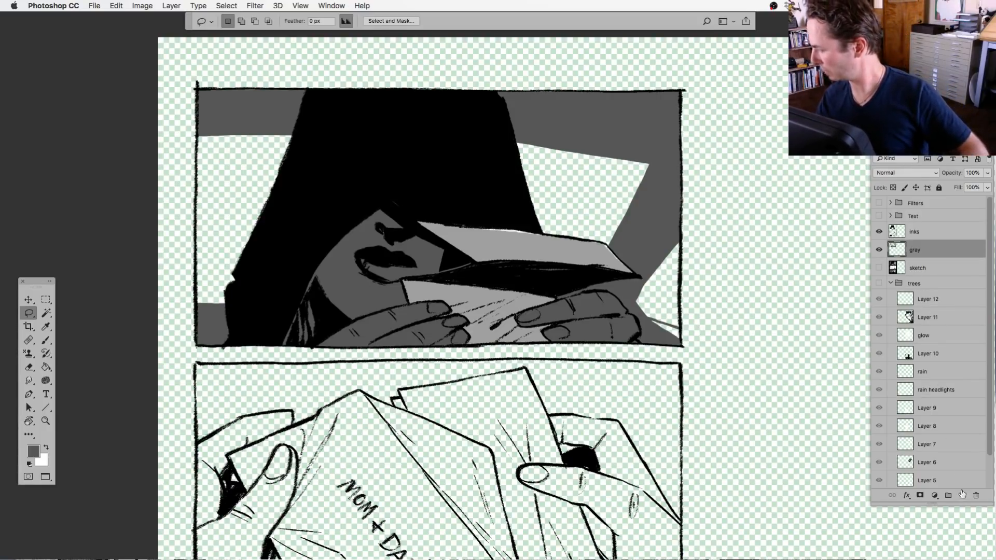
{"action": "left_click", "coordinate": [962, 495]}
{"action": "left_click_drag", "start_coordinate": [903, 256], "coordinate": [920, 274]}
{"action": "double_click", "coordinate": [919, 274]}
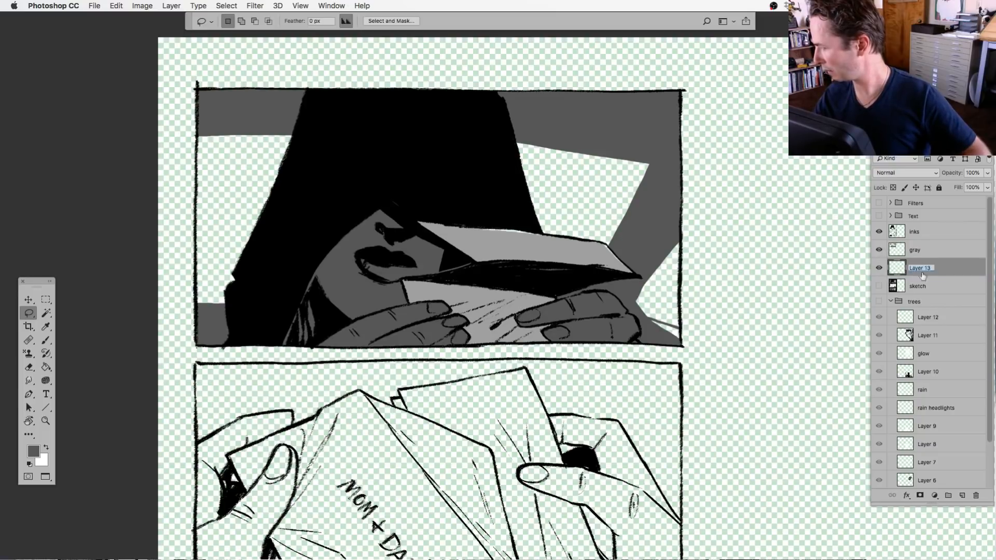
{"action": "type", "text": "BG"}
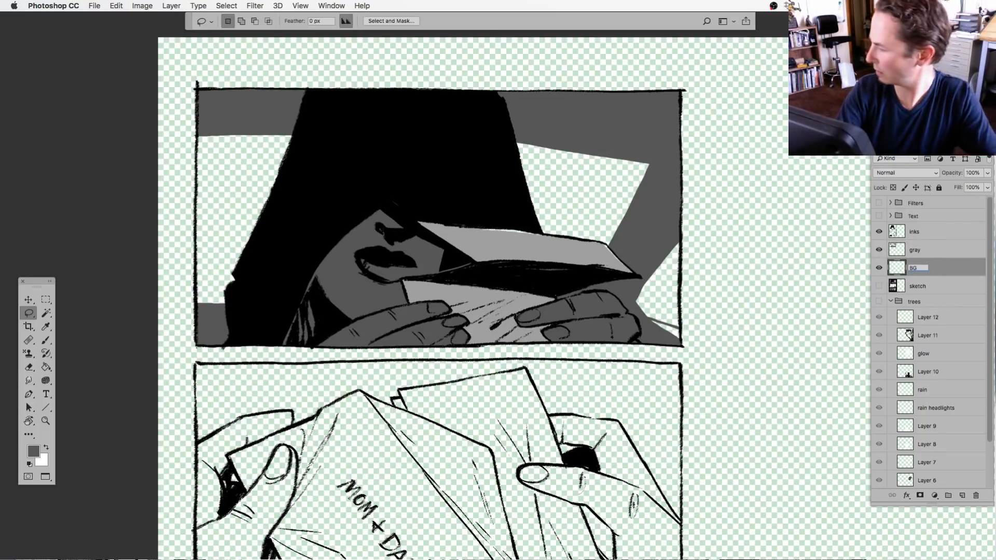
{"action": "type", "text": " sky"}
{"action": "key", "text": "Return"}
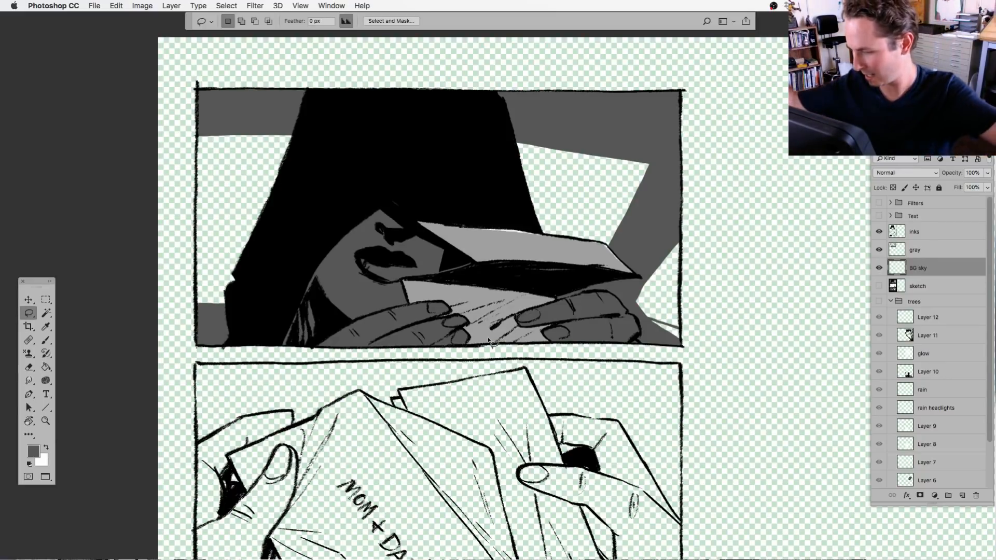
{"action": "left_click", "coordinate": [46, 340]}
{"action": "left_click_drag", "start_coordinate": [370, 390], "coordinate": [384, 413]}
{"action": "left_click_drag", "start_coordinate": [475, 415], "coordinate": [416, 420]}
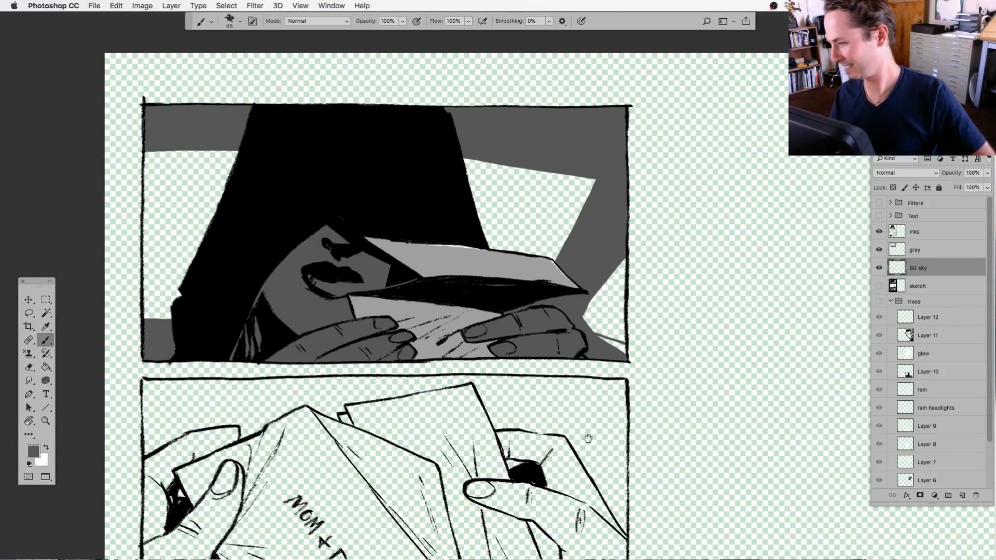
{"action": "left_click_drag", "start_coordinate": [588, 442], "coordinate": [593, 422]}
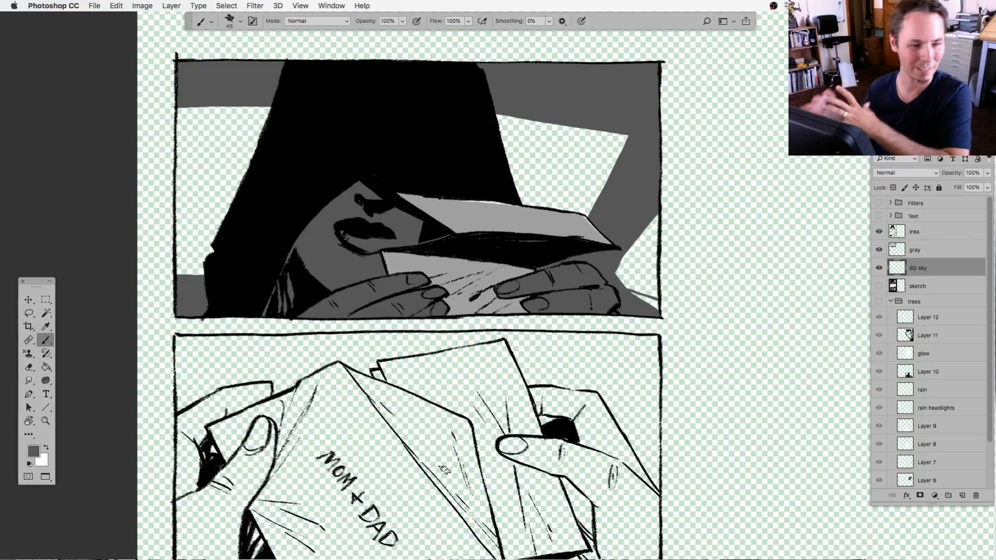
{"action": "left_click_drag", "start_coordinate": [483, 410], "coordinate": [503, 440]}
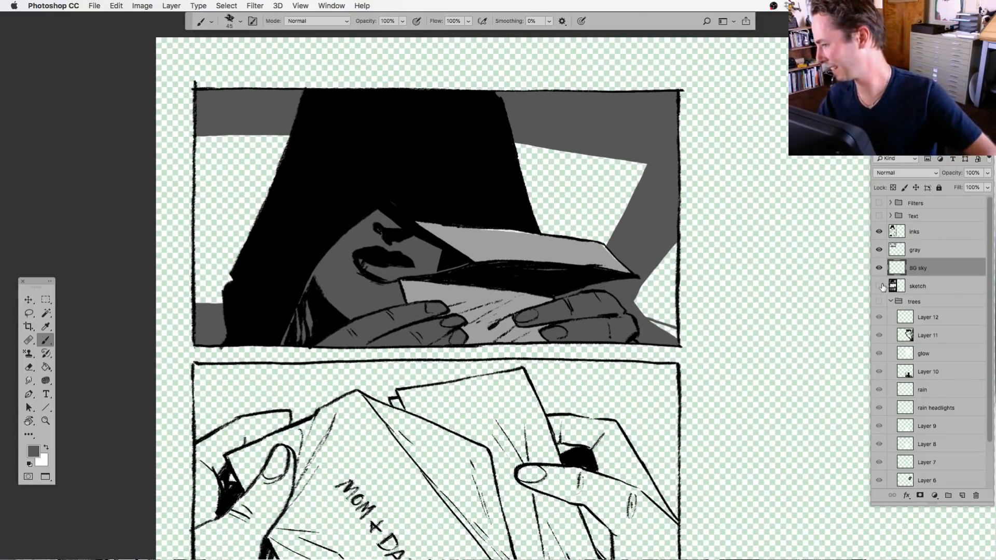
{"action": "left_click_drag", "start_coordinate": [510, 404], "coordinate": [515, 395]}
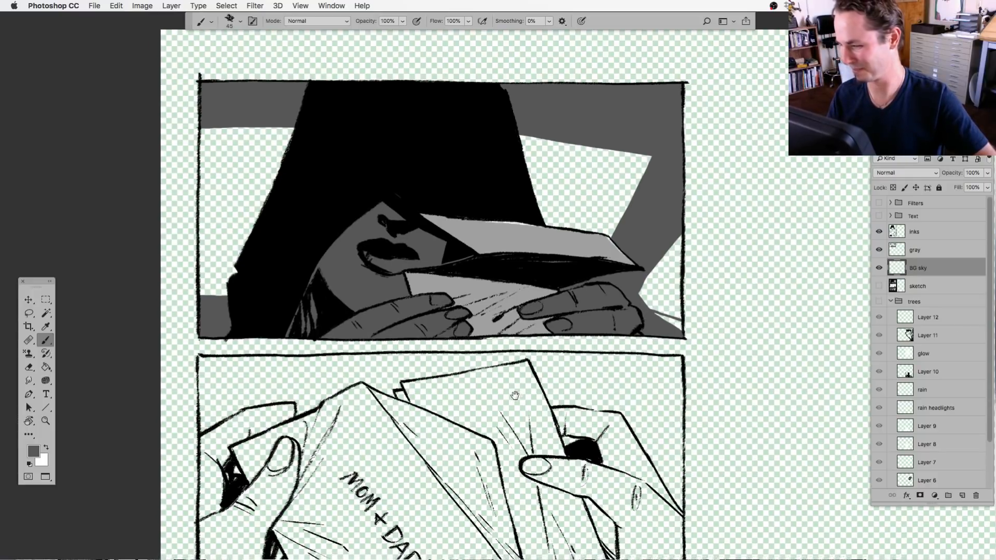
On the inks layer, reset the colors to default black and white, try a brush stroke along the envelope's upper edge and undo it.
{"action": "left_click", "coordinate": [29, 313]}
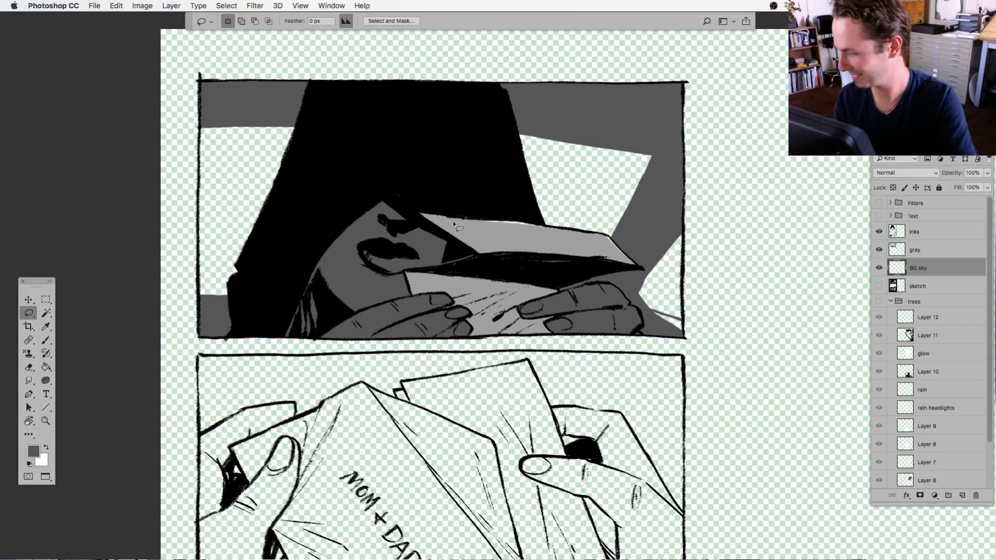
{"action": "left_click", "coordinate": [893, 233]}
{"action": "left_click", "coordinate": [878, 232]}
{"action": "left_click", "coordinate": [879, 231]}
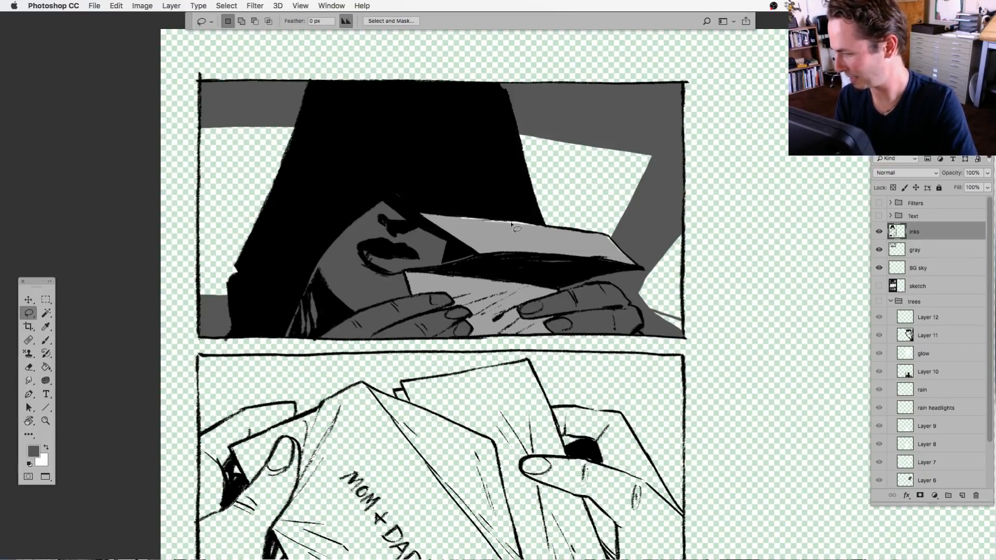
{"action": "left_click", "coordinate": [46, 341]}
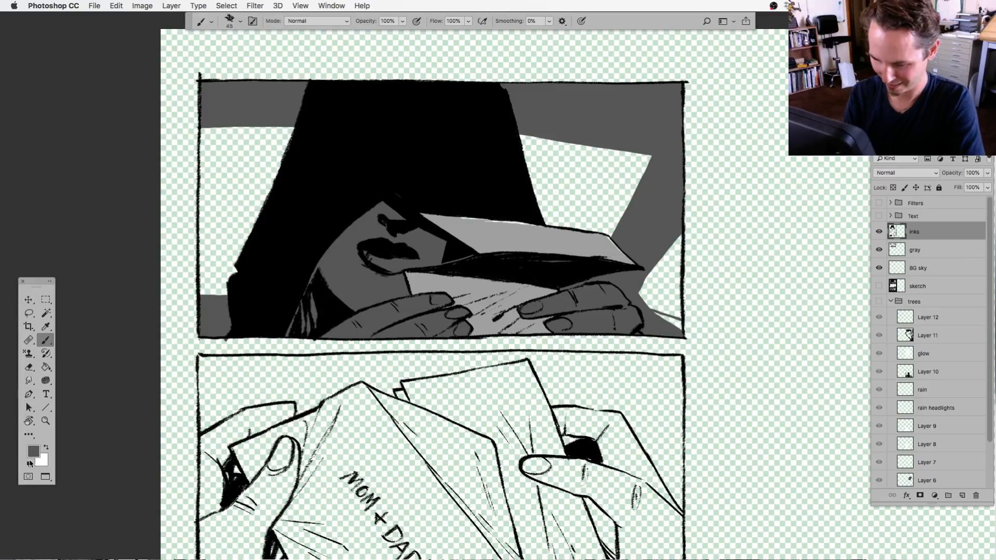
{"action": "left_click", "coordinate": [30, 463]}
{"action": "left_click", "coordinate": [878, 232]}
{"action": "left_click", "coordinate": [878, 231]}
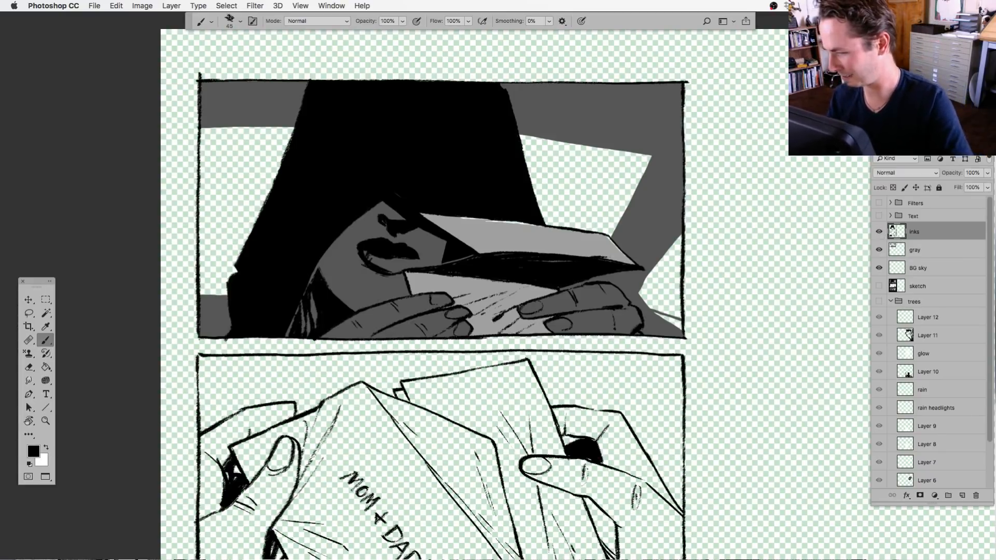
{"action": "left_click_drag", "start_coordinate": [459, 217], "coordinate": [496, 220]}
{"action": "key", "text": "super+z"}
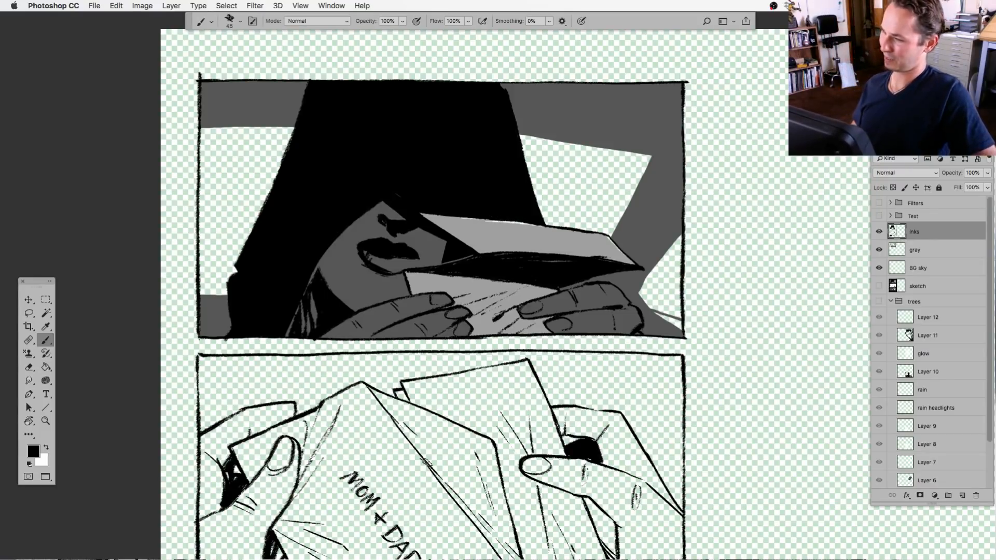
On the BG sky layer, fill a rectangle covering the top panel's window openings with white, using the sketch layer as a guide.
{"action": "scroll", "coordinate": [430, 457], "scroll_direction": "down", "scroll_amount": 2}
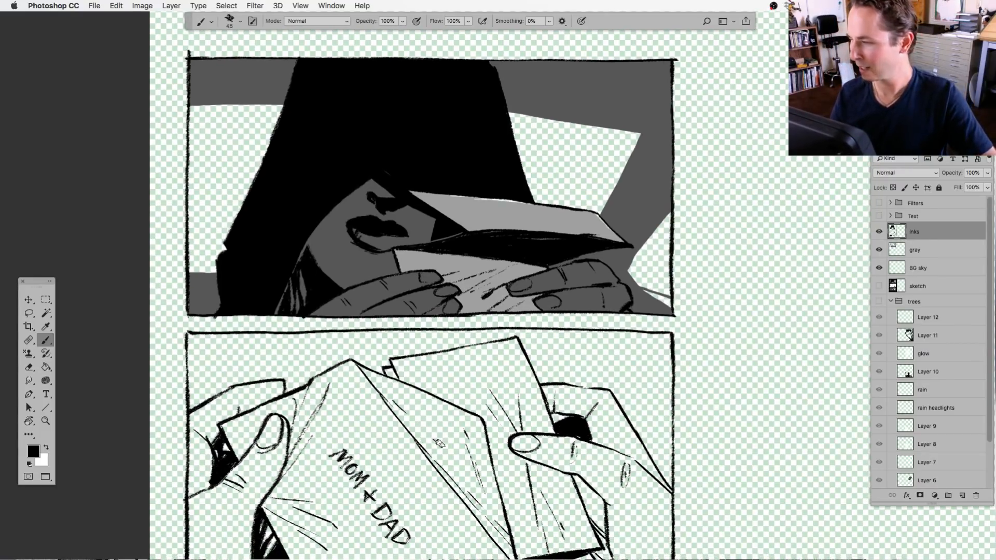
{"action": "left_click", "coordinate": [896, 268]}
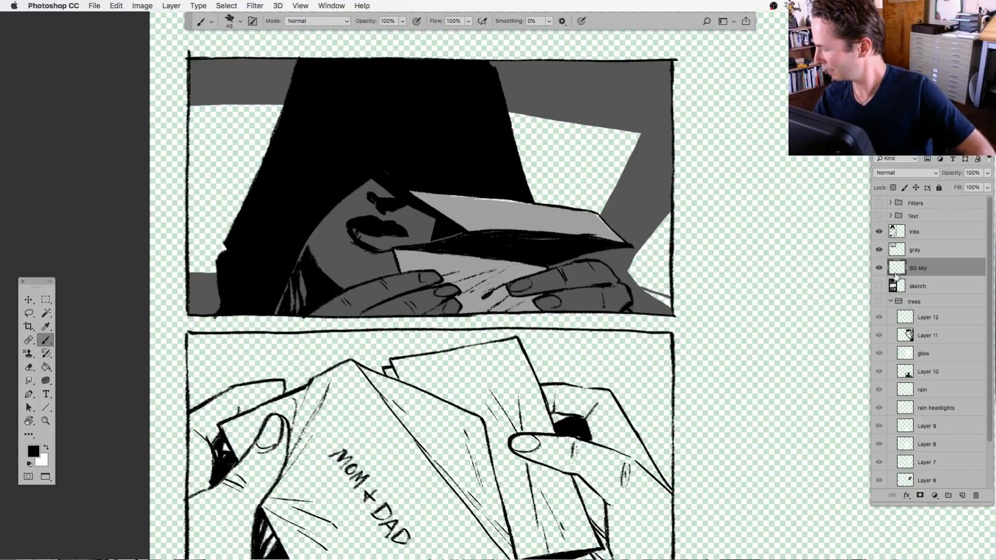
{"action": "left_click", "coordinate": [878, 287]}
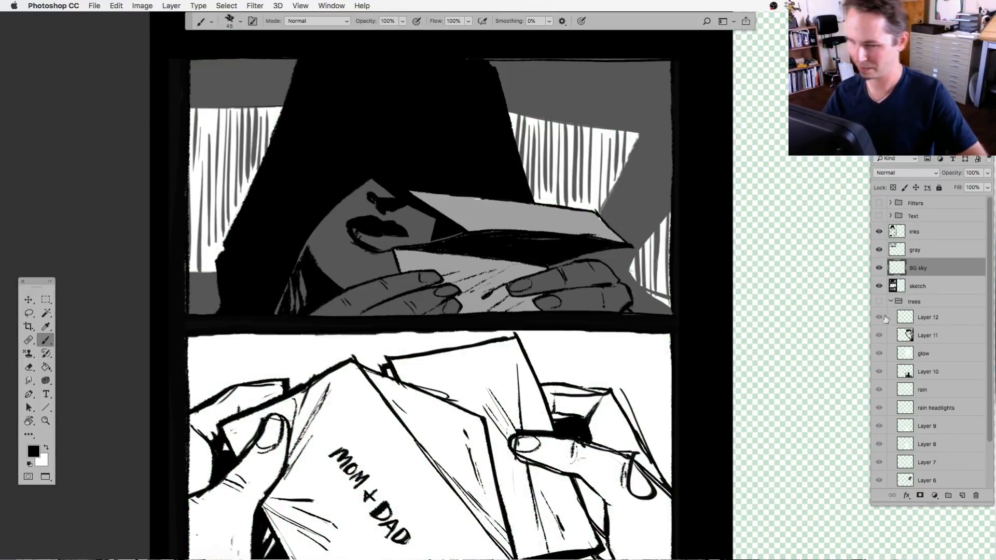
{"action": "key", "text": "m"}
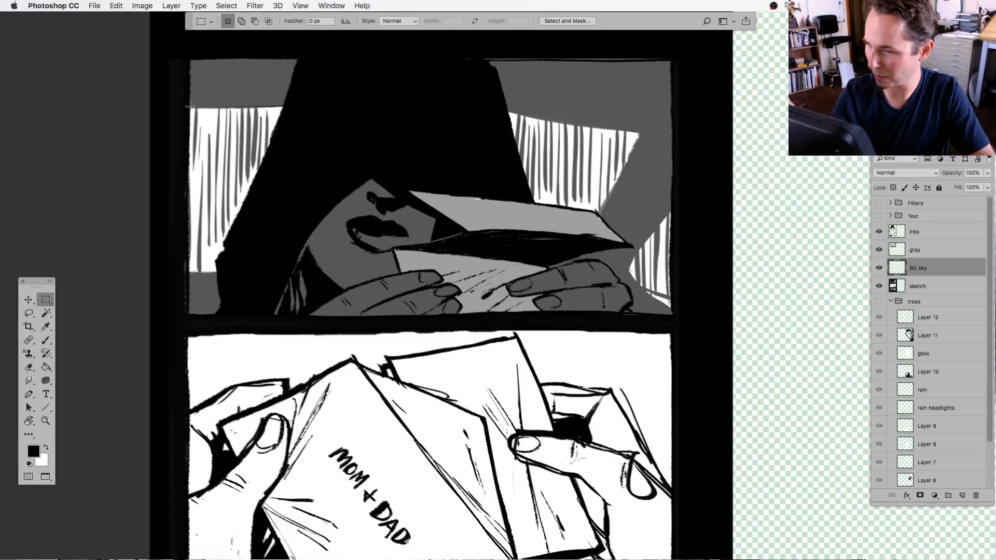
{"action": "left_click_drag", "start_coordinate": [188, 101], "coordinate": [671, 314]}
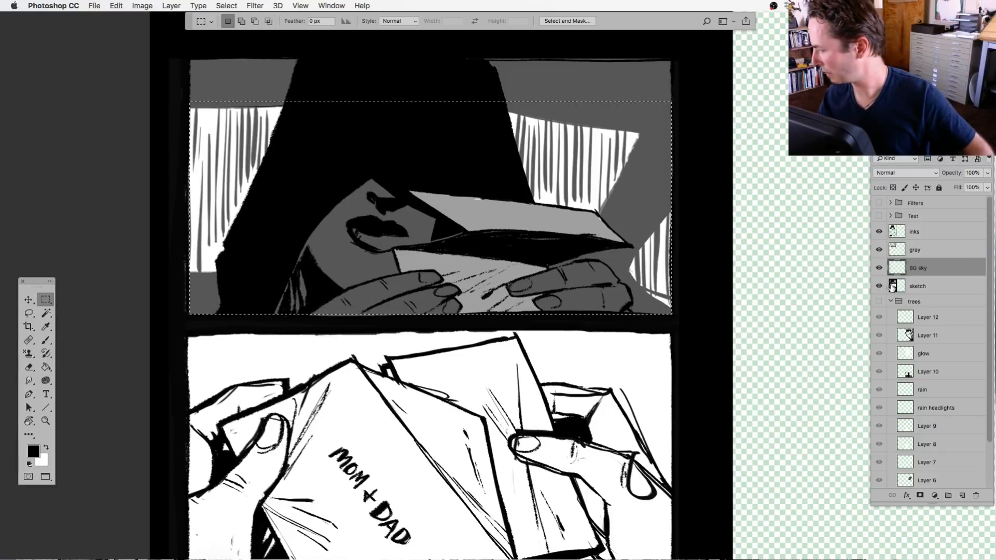
{"action": "key", "text": "g"}
{"action": "key", "text": "x"}
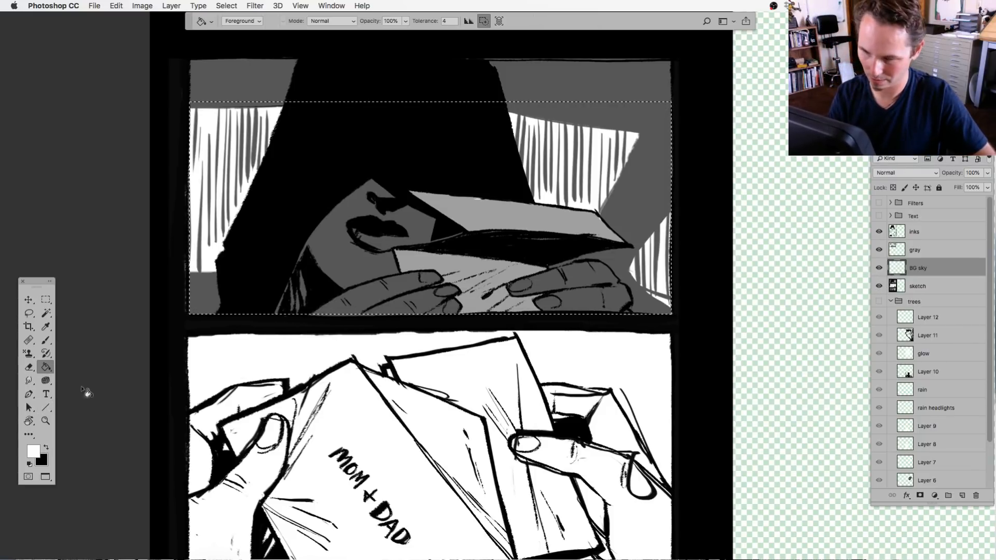
{"action": "left_click", "coordinate": [207, 252]}
{"action": "key", "text": "super+d"}
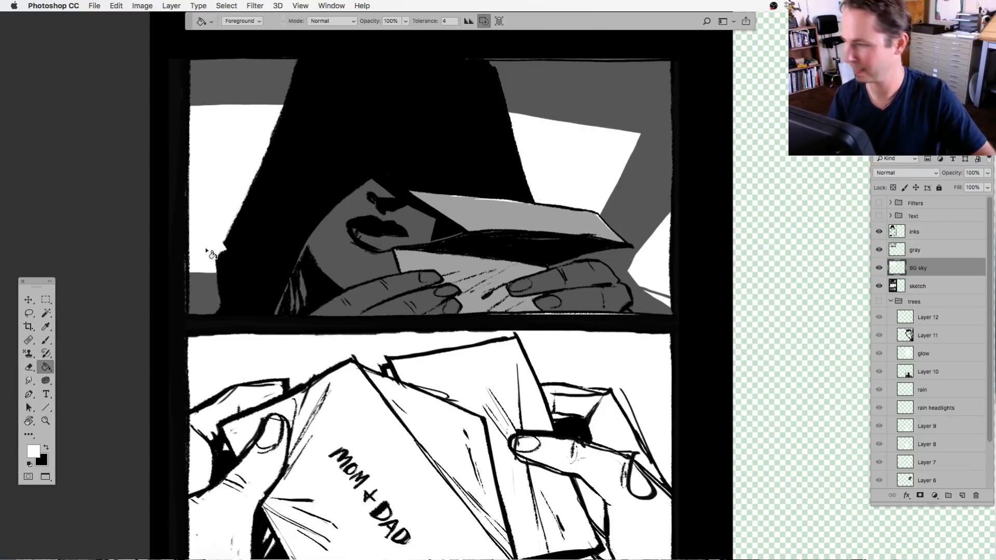
Check the white fill with the sketch hidden and shown, and remove its overspill along the top panel's lower border.
{"action": "left_click", "coordinate": [879, 287]}
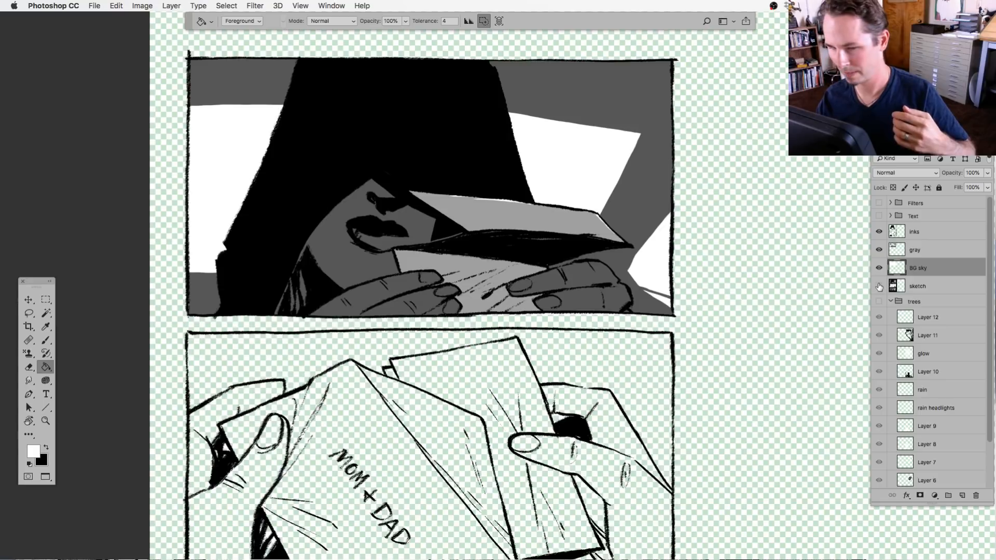
{"action": "left_click", "coordinate": [879, 287]}
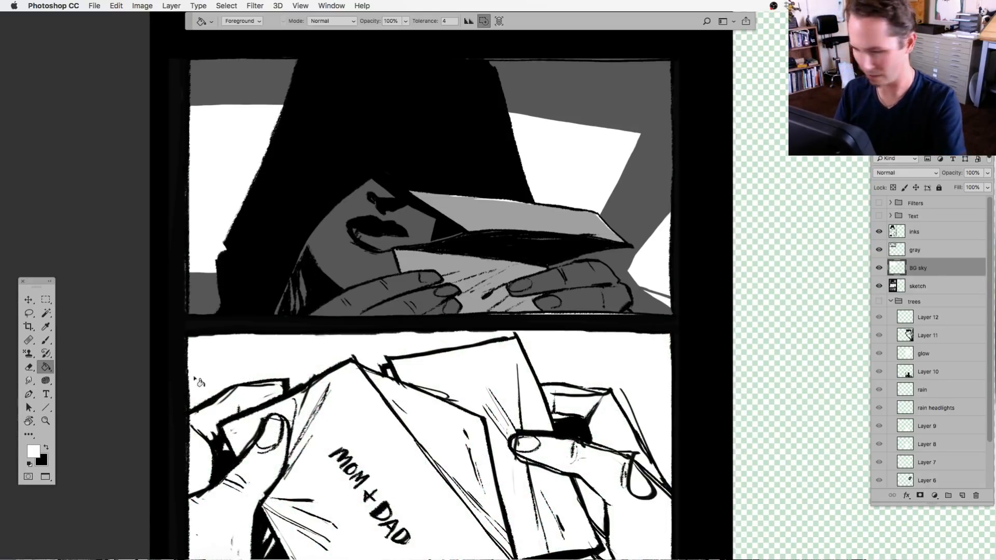
{"action": "left_click", "coordinate": [29, 314]}
{"action": "mouse_move", "coordinate": [483, 317]}
{"action": "left_mouse_down"}
{"action": "mouse_move", "coordinate": [648, 316]}
{"action": "mouse_move", "coordinate": [523, 317]}
{"action": "left_mouse_up"}
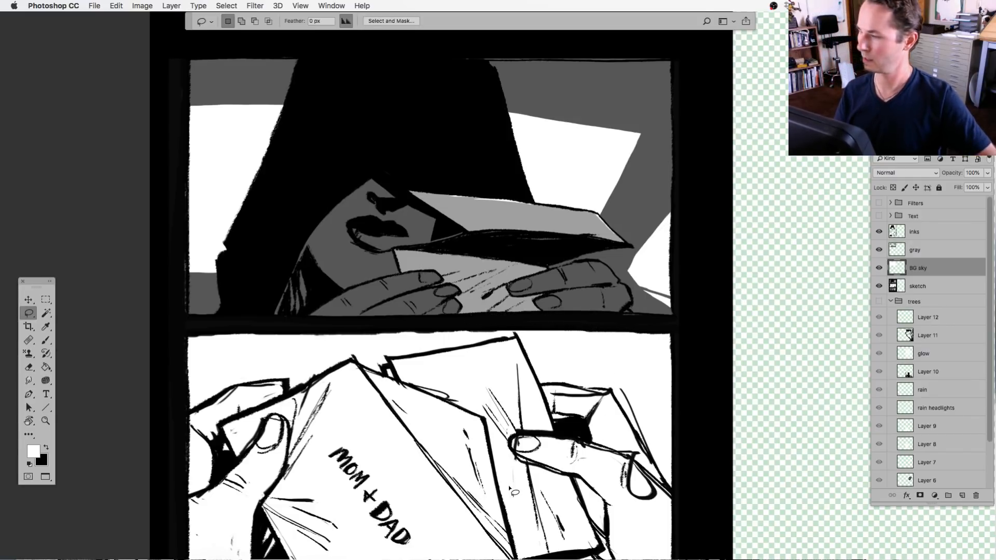
Compare the top two panels with the sketch by toggling the sketch layer's visibility.
{"action": "left_click_drag", "start_coordinate": [466, 369], "coordinate": [471, 446]}
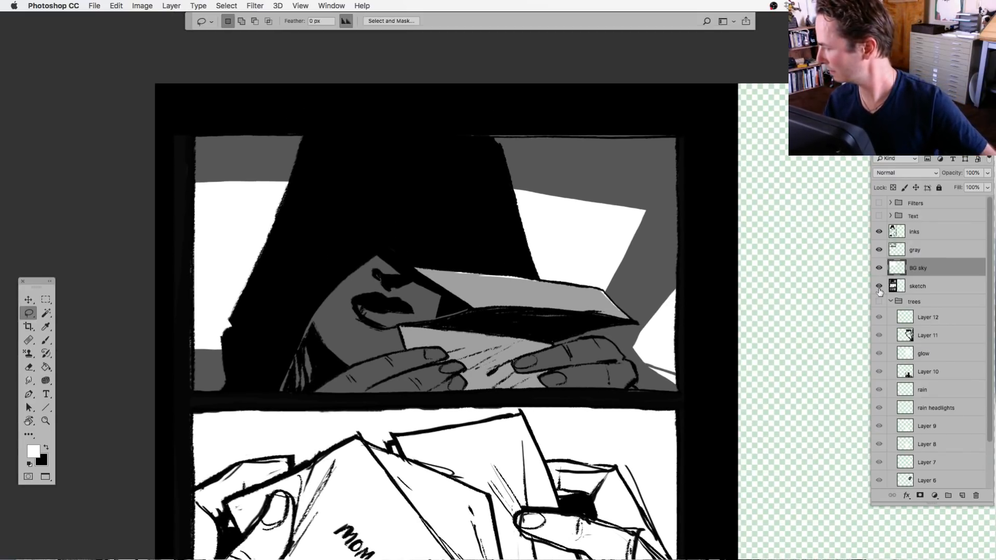
{"action": "left_click", "coordinate": [878, 289]}
{"action": "left_click", "coordinate": [881, 287]}
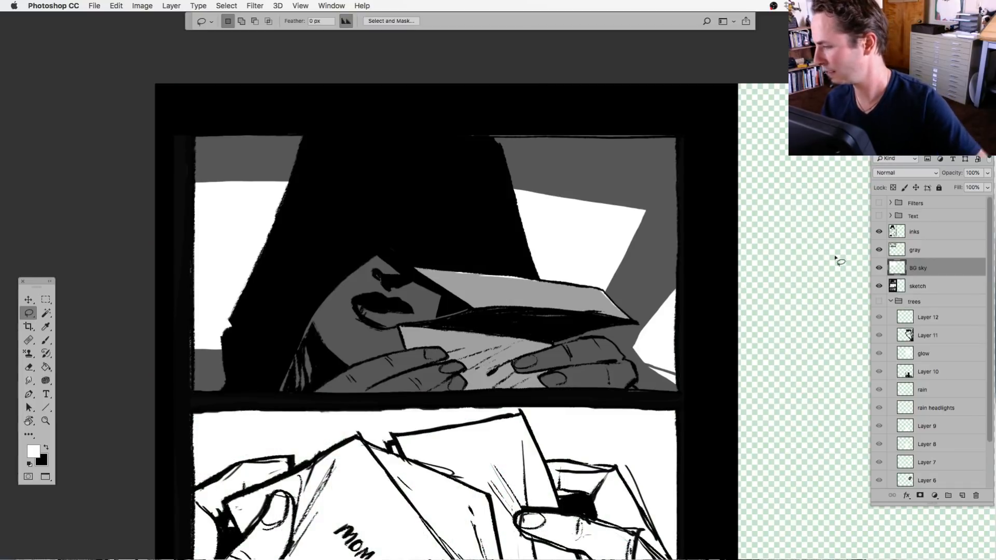
{"action": "left_click", "coordinate": [879, 288]}
{"action": "left_click", "coordinate": [879, 288]}
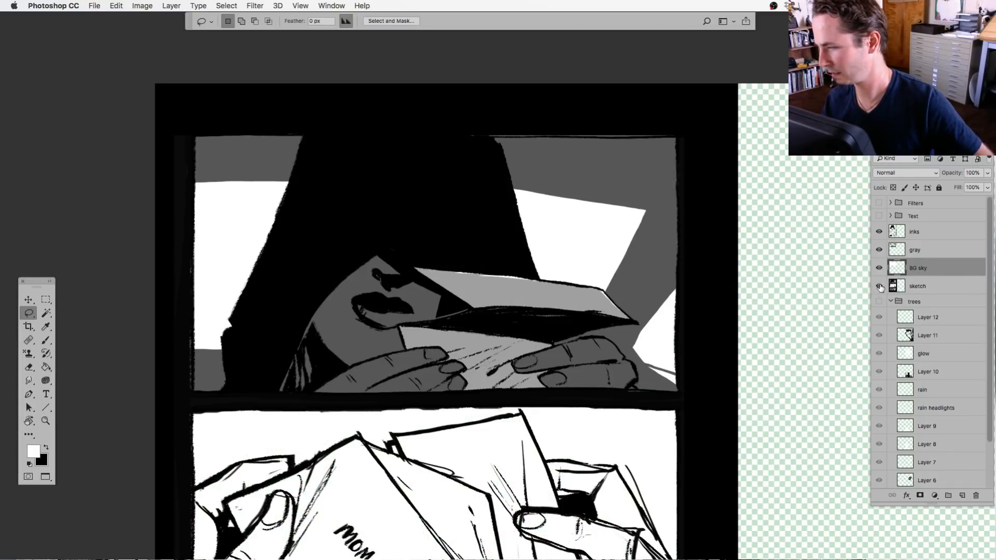
{"action": "key", "text": "super+minus"}
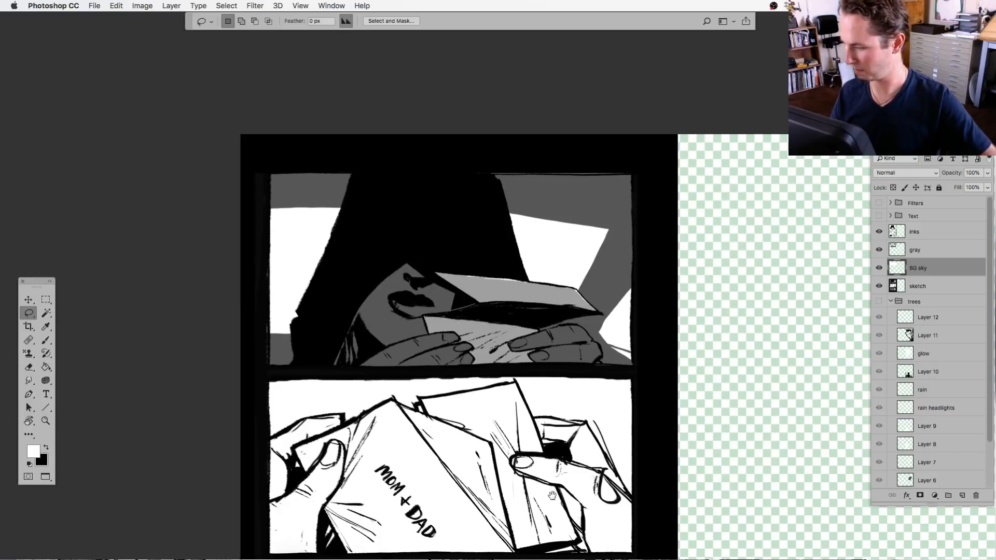
{"action": "left_click_drag", "start_coordinate": [552, 496], "coordinate": [505, 421]}
Show only the inks layer and fill the page's left margin beside the upper part of the top panel with solid black.
{"action": "left_click", "coordinate": [896, 233]}
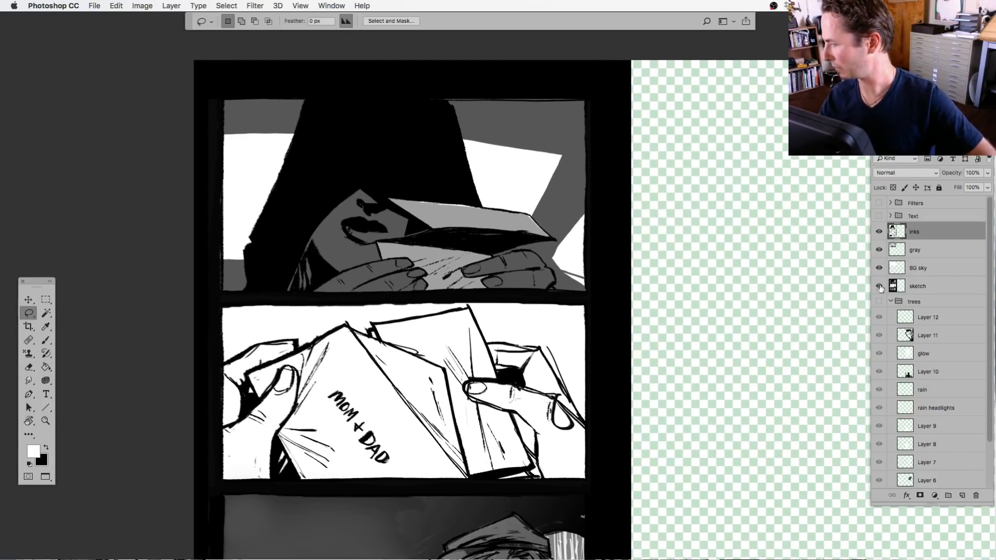
{"action": "left_click", "coordinate": [878, 251]}
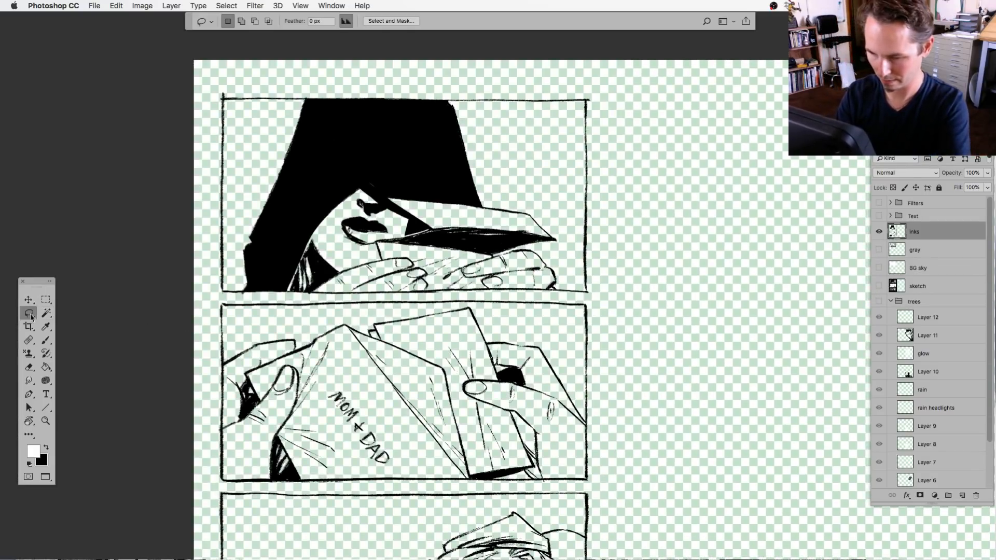
{"action": "key", "text": "super+equal"}
{"action": "left_click_drag", "start_coordinate": [271, 232], "coordinate": [406, 348]}
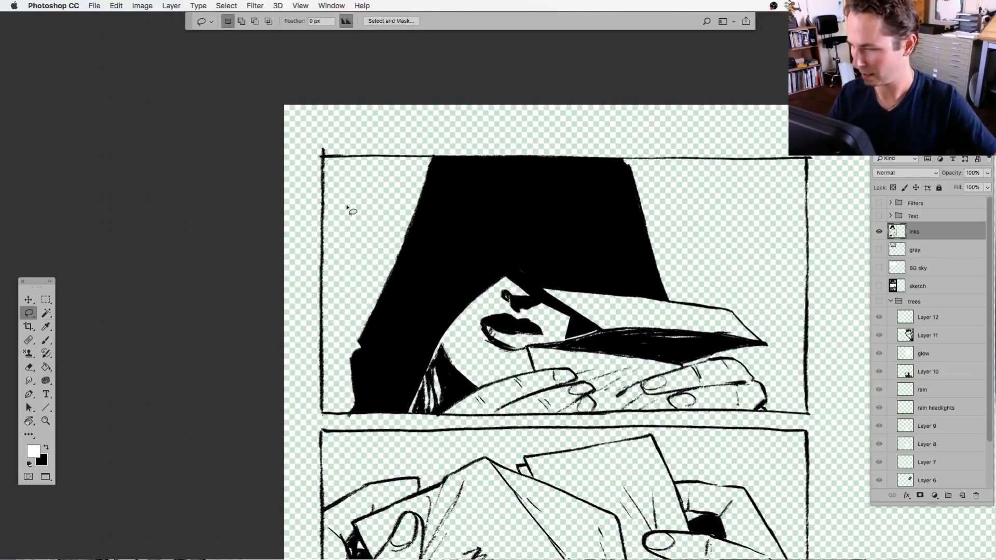
{"action": "left_click_drag", "start_coordinate": [285, 273], "coordinate": [306, 275]}
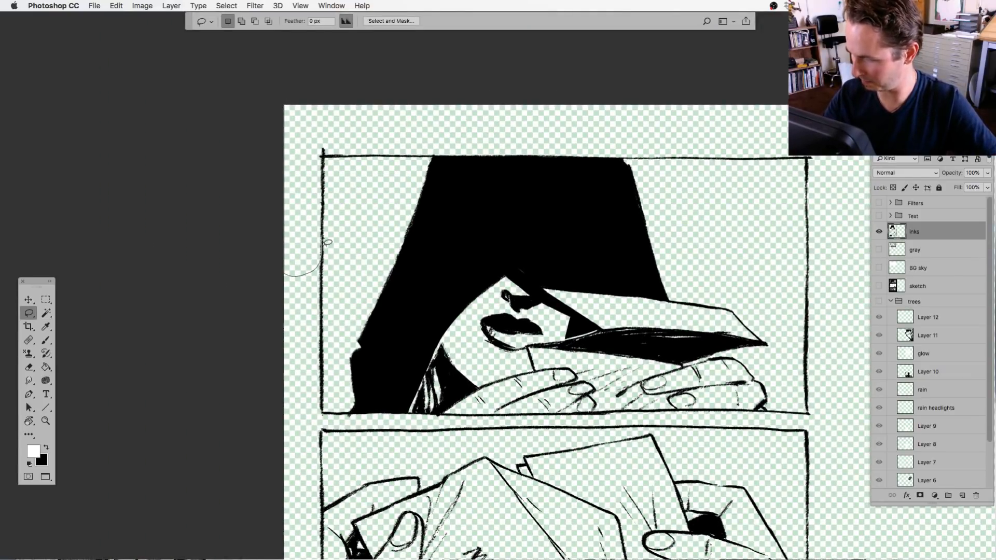
{"action": "mouse_move", "coordinate": [328, 177]}
{"action": "left_mouse_down"}
{"action": "mouse_move", "coordinate": [327, 96]}
{"action": "mouse_move", "coordinate": [240, 231]}
{"action": "left_mouse_up"}
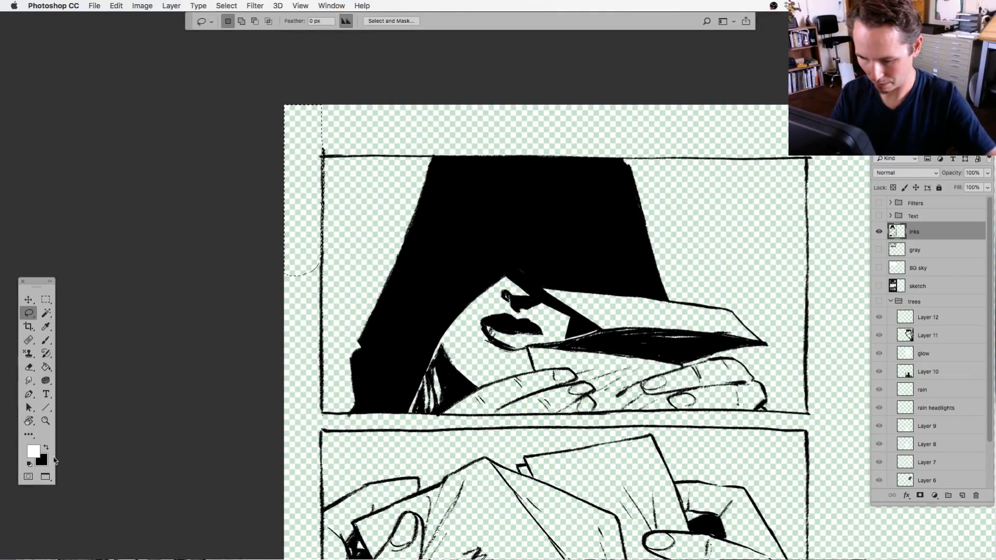
{"action": "left_click", "coordinate": [46, 448]}
{"action": "key", "text": "alt+BackSpace"}
Extend the black fill of the left margin down to the gutter between the first and second panels.
{"action": "scroll", "coordinate": [413, 389], "scroll_direction": "up", "scroll_amount": 5}
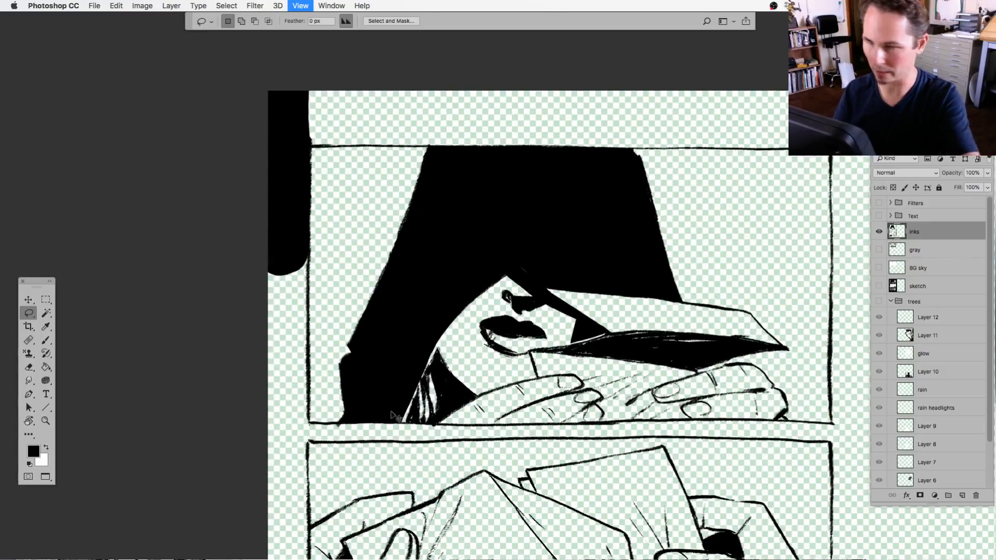
{"action": "left_click_drag", "start_coordinate": [400, 309], "coordinate": [429, 284]}
{"action": "mouse_move", "coordinate": [334, 148]}
{"action": "left_mouse_down"}
{"action": "mouse_move", "coordinate": [330, 399]}
{"action": "mouse_move", "coordinate": [277, 422]}
{"action": "mouse_move", "coordinate": [254, 179]}
{"action": "left_mouse_up"}
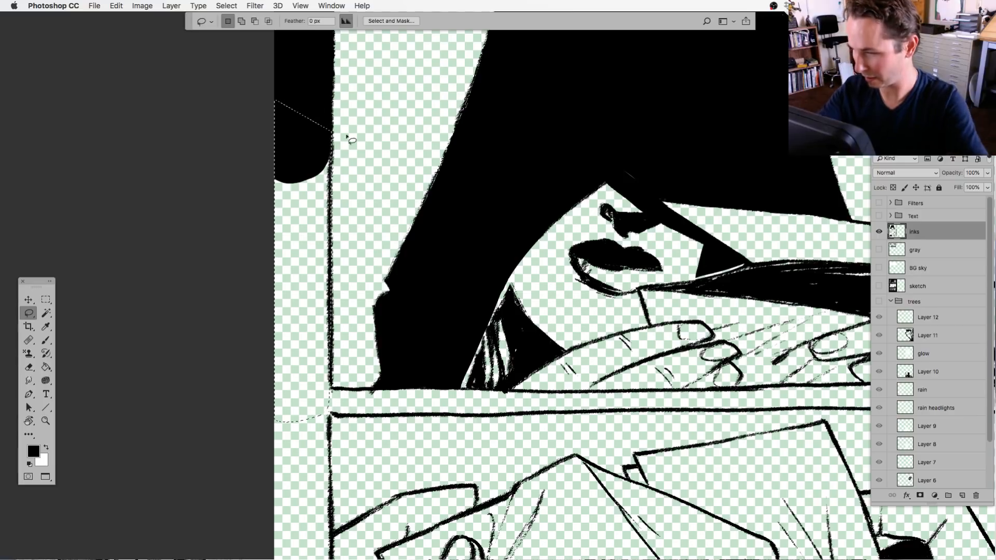
{"action": "key", "text": "alt+BackSpace"}
{"action": "left_click_drag", "start_coordinate": [404, 174], "coordinate": [356, 494]}
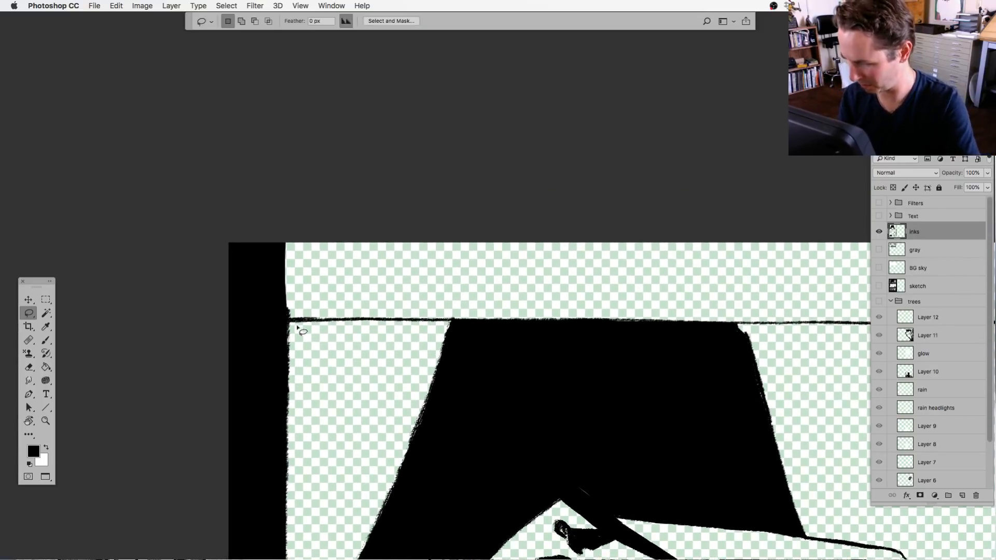
Fill the page's top margin above the first panel with solid black, from the left margin past the panel's right corner.
{"action": "mouse_move", "coordinate": [296, 327]}
{"action": "left_mouse_down"}
{"action": "mouse_move", "coordinate": [518, 210]}
{"action": "mouse_move", "coordinate": [495, 314]}
{"action": "mouse_move", "coordinate": [464, 322]}
{"action": "left_mouse_up"}
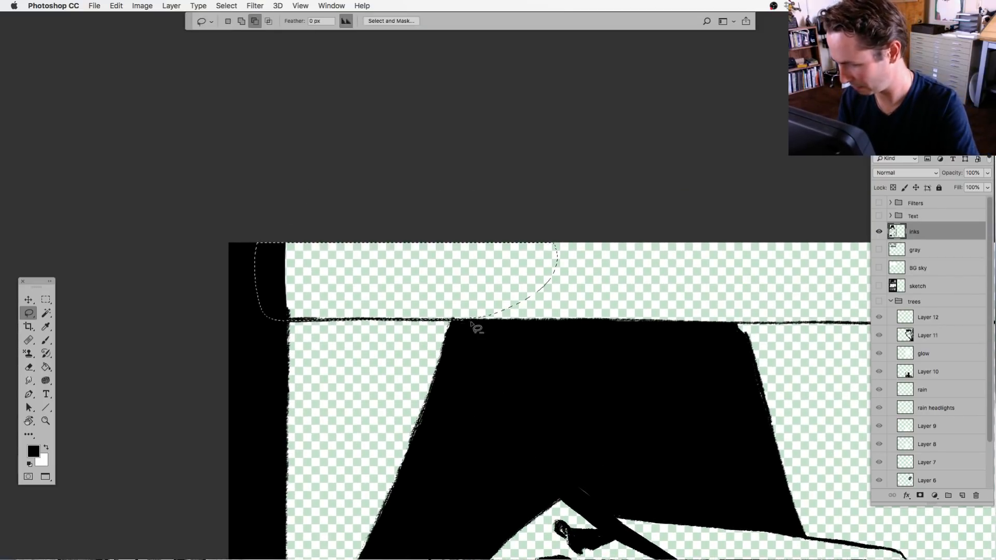
{"action": "key", "text": "alt+BackSpace"}
{"action": "left_click_drag", "start_coordinate": [572, 395], "coordinate": [362, 347]}
{"action": "mouse_move", "coordinate": [262, 272]}
{"action": "left_mouse_down"}
{"action": "mouse_move", "coordinate": [270, 211]}
{"action": "mouse_move", "coordinate": [533, 149]}
{"action": "mouse_move", "coordinate": [555, 234]}
{"action": "mouse_move", "coordinate": [533, 270]}
{"action": "mouse_move", "coordinate": [523, 195]}
{"action": "mouse_move", "coordinate": [799, 156]}
{"action": "mouse_move", "coordinate": [836, 231]}
{"action": "mouse_move", "coordinate": [830, 268]}
{"action": "left_mouse_up"}
{"action": "key", "text": "alt+BackSpace"}
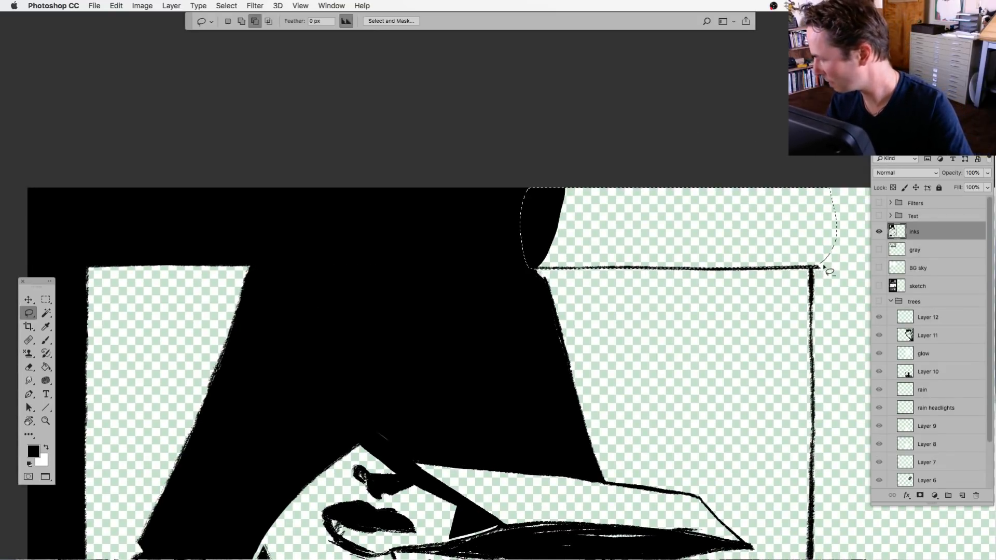
{"action": "key", "text": "alt+BackSpace"}
Show the guides and fill a full-height rectangle from the panels' right edges to the middle of the three vertical guides with black.
{"action": "left_click_drag", "start_coordinate": [642, 453], "coordinate": [346, 287]}
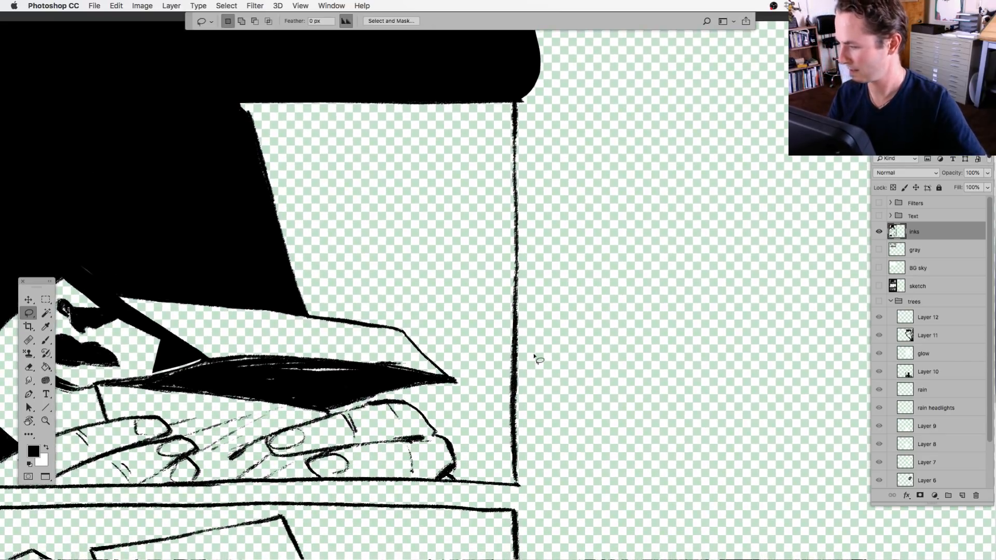
{"action": "key", "text": "super+semicolon"}
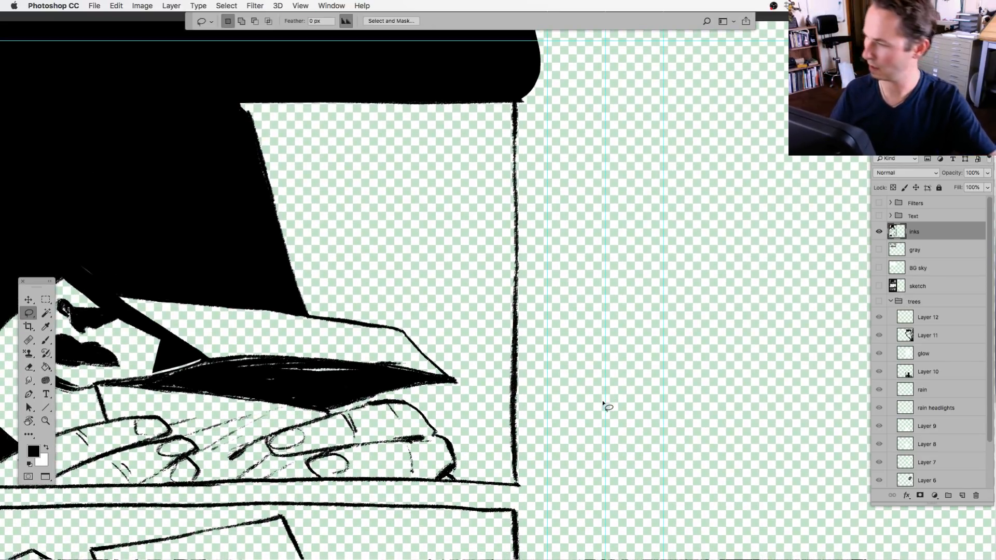
{"action": "left_click_drag", "start_coordinate": [501, 358], "coordinate": [430, 463]}
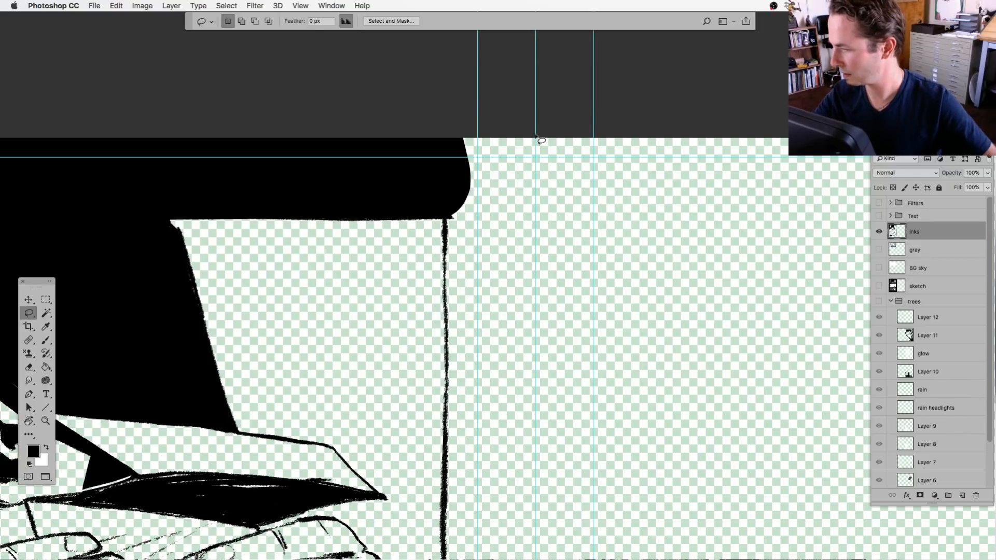
{"action": "key", "text": "m"}
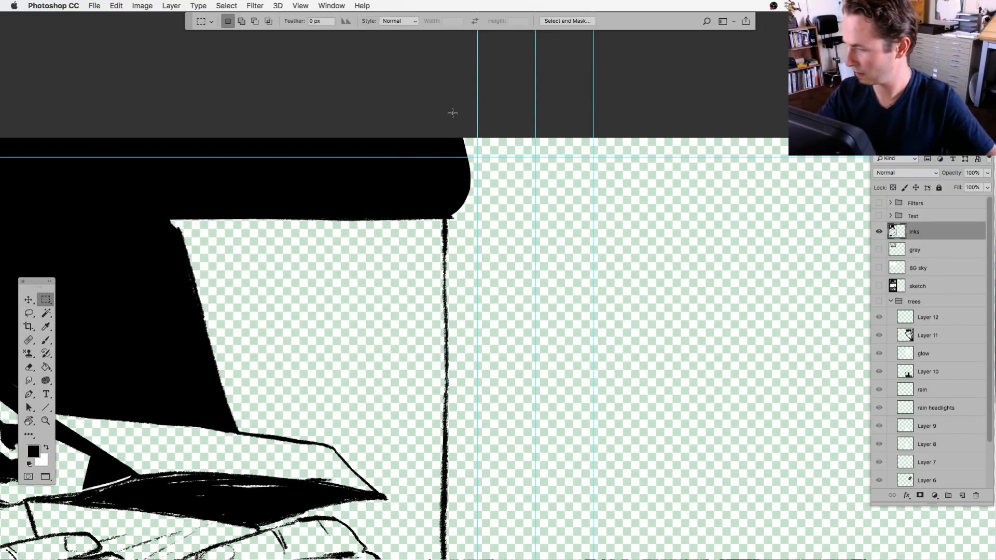
{"action": "left_click_drag", "start_coordinate": [453, 113], "coordinate": [534, 557]}
{"action": "key", "text": "alt+BackSpace"}
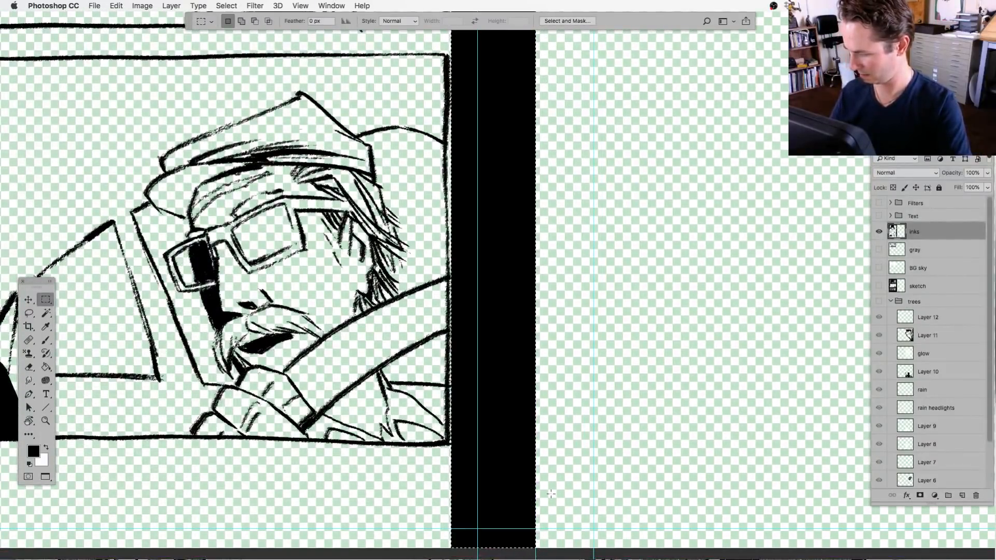
{"action": "key", "text": "super+d"}
Fill the narrow gap between the third panel's right border and the black right margin using lasso selections.
{"action": "left_click", "coordinate": [29, 313]}
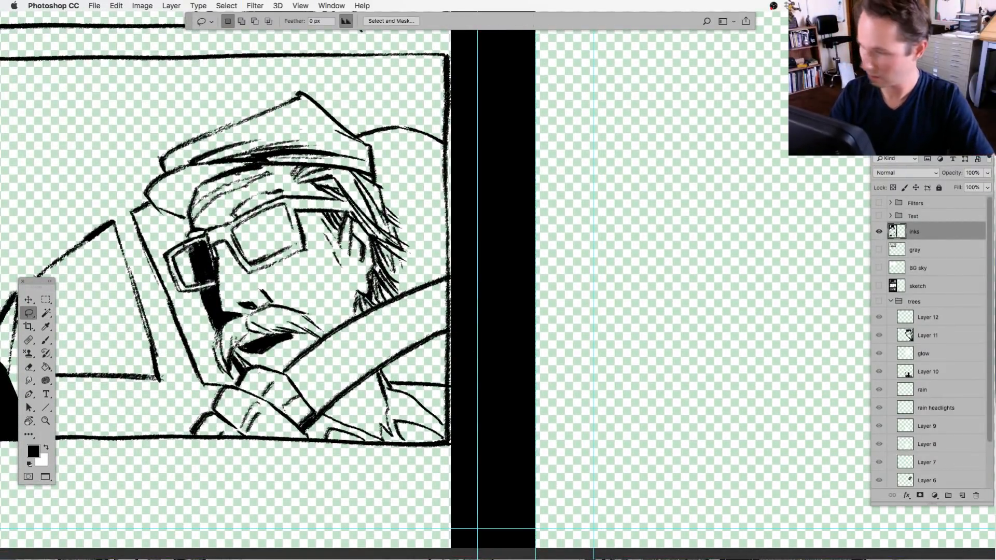
{"action": "mouse_move", "coordinate": [449, 68]}
{"action": "left_mouse_down"}
{"action": "mouse_move", "coordinate": [459, 476]}
{"action": "mouse_move", "coordinate": [475, 71]}
{"action": "mouse_move", "coordinate": [446, 169]}
{"action": "left_mouse_up"}
{"action": "key", "text": "alt+BackSpace"}
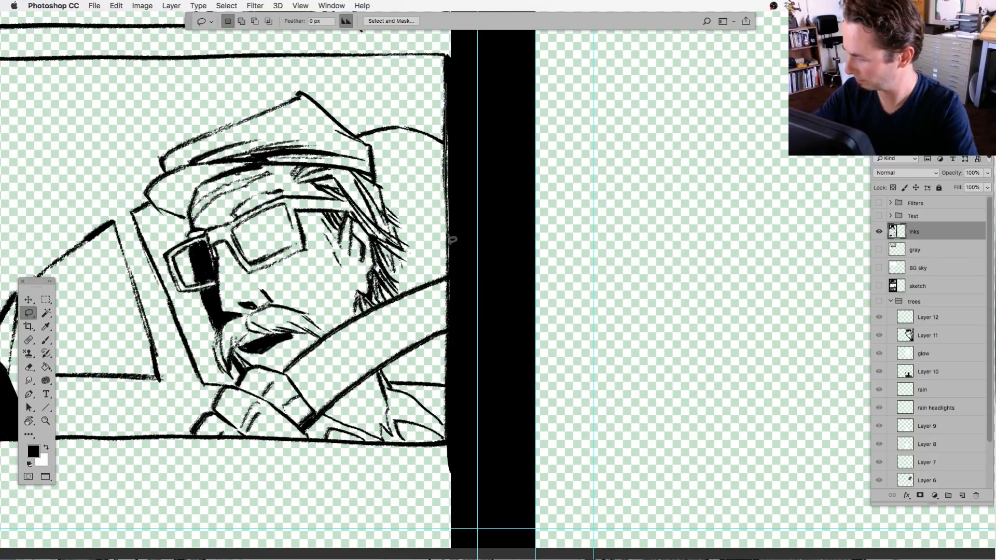
{"action": "mouse_move", "coordinate": [452, 240]}
{"action": "left_mouse_down"}
{"action": "mouse_move", "coordinate": [453, 312]}
{"action": "mouse_move", "coordinate": [458, 100]}
{"action": "left_mouse_up"}
{"action": "key", "text": "alt+BackSpace"}
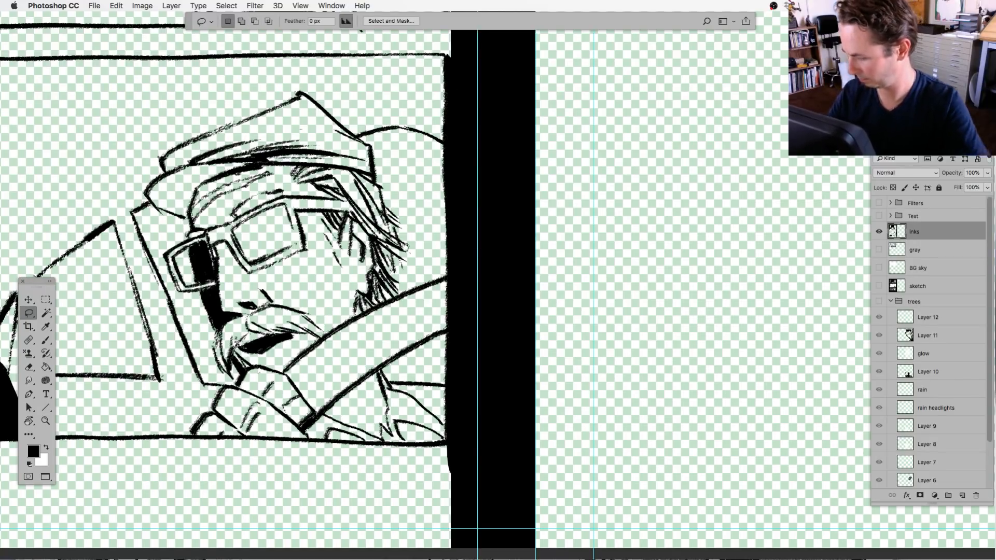
Close the gap between the second panel's right border and the black right margin with black.
{"action": "scroll", "coordinate": [412, 109], "scroll_direction": "up", "scroll_amount": 15}
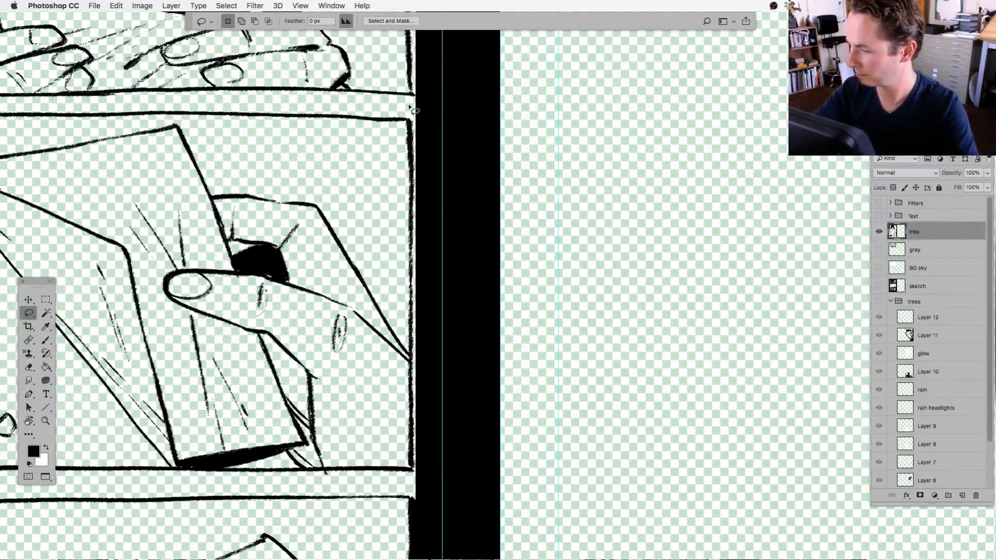
{"action": "left_click_drag", "start_coordinate": [412, 109], "coordinate": [416, 261]}
{"action": "mouse_move", "coordinate": [417, 329]}
{"action": "left_mouse_down"}
{"action": "mouse_move", "coordinate": [414, 503]}
{"action": "mouse_move", "coordinate": [432, 263]}
{"action": "mouse_move", "coordinate": [426, 83]}
{"action": "left_mouse_up"}
{"action": "key", "text": "super+d"}
Fill the gap between the top panel's right border and the black right margin with black.
{"action": "mouse_move", "coordinate": [352, 134]}
{"action": "left_mouse_down"}
{"action": "mouse_move", "coordinate": [327, 449]}
{"action": "mouse_move", "coordinate": [370, 521]}
{"action": "left_mouse_up"}
{"action": "left_click_drag", "start_coordinate": [435, 104], "coordinate": [434, 156]}
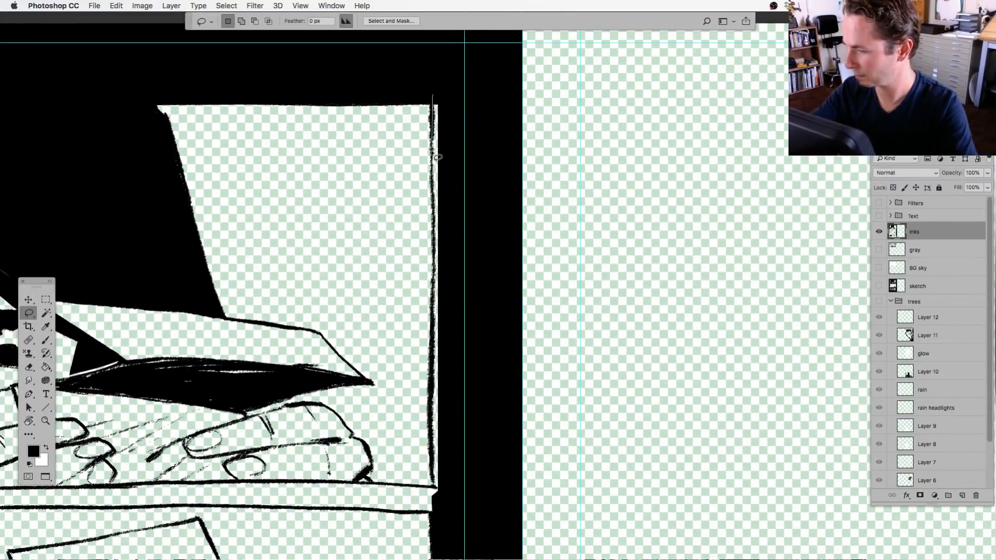
{"action": "mouse_move", "coordinate": [439, 220]}
{"action": "left_mouse_down"}
{"action": "mouse_move", "coordinate": [436, 490]}
{"action": "mouse_move", "coordinate": [470, 173]}
{"action": "mouse_move", "coordinate": [464, 71]}
{"action": "left_mouse_up"}
{"action": "key", "text": "alt+BackSpace"}
Fill the left part of the gutter between the first and second panels with black and cover the leftover specks.
{"action": "mouse_move", "coordinate": [135, 382]}
{"action": "left_mouse_down"}
{"action": "mouse_move", "coordinate": [676, 284]}
{"action": "mouse_move", "coordinate": [689, 207]}
{"action": "left_mouse_up"}
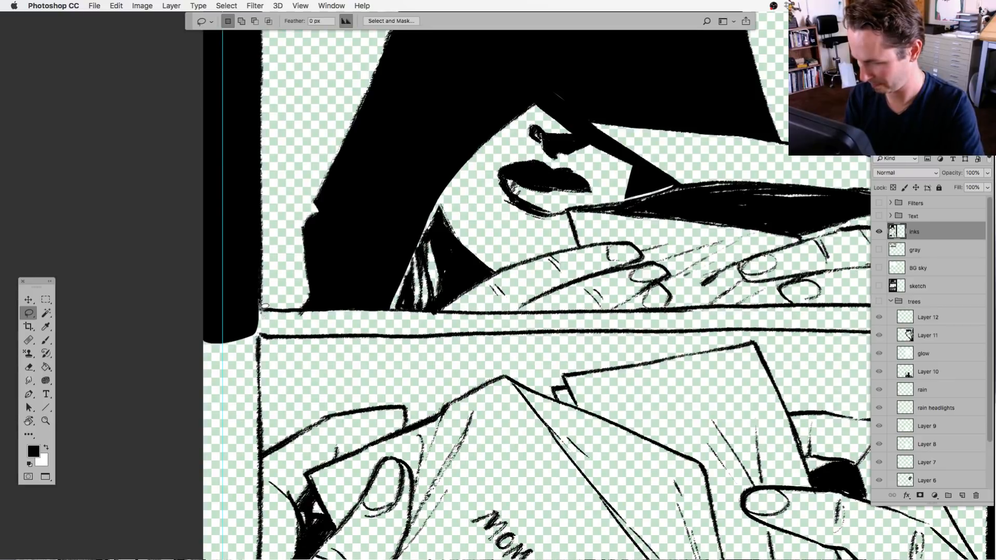
{"action": "mouse_move", "coordinate": [262, 306]}
{"action": "left_mouse_down"}
{"action": "mouse_move", "coordinate": [243, 340]}
{"action": "mouse_move", "coordinate": [355, 341]}
{"action": "left_mouse_up"}
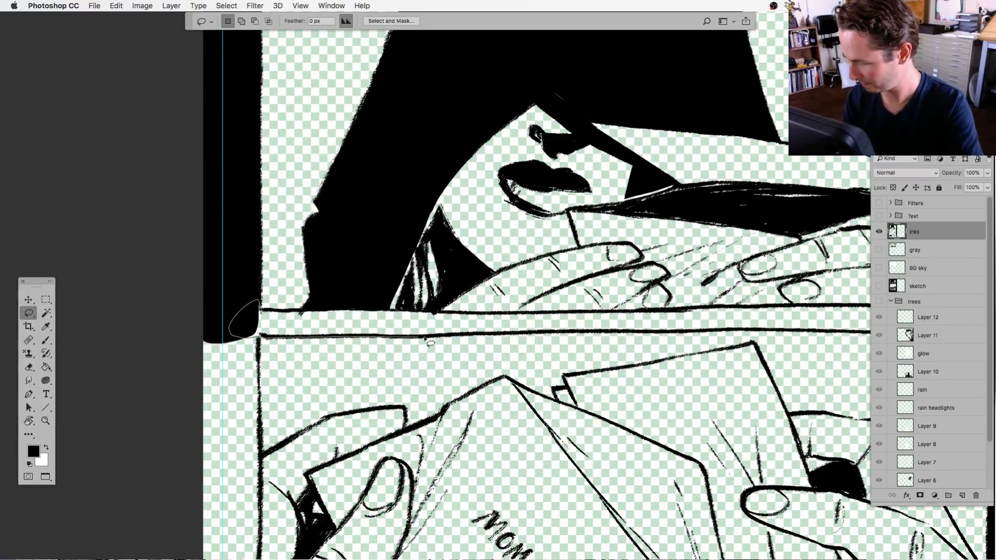
{"action": "mouse_move", "coordinate": [427, 340]}
{"action": "left_mouse_down"}
{"action": "mouse_move", "coordinate": [501, 331]}
{"action": "mouse_move", "coordinate": [512, 313]}
{"action": "left_mouse_up"}
{"action": "key", "text": "alt+BackSpace"}
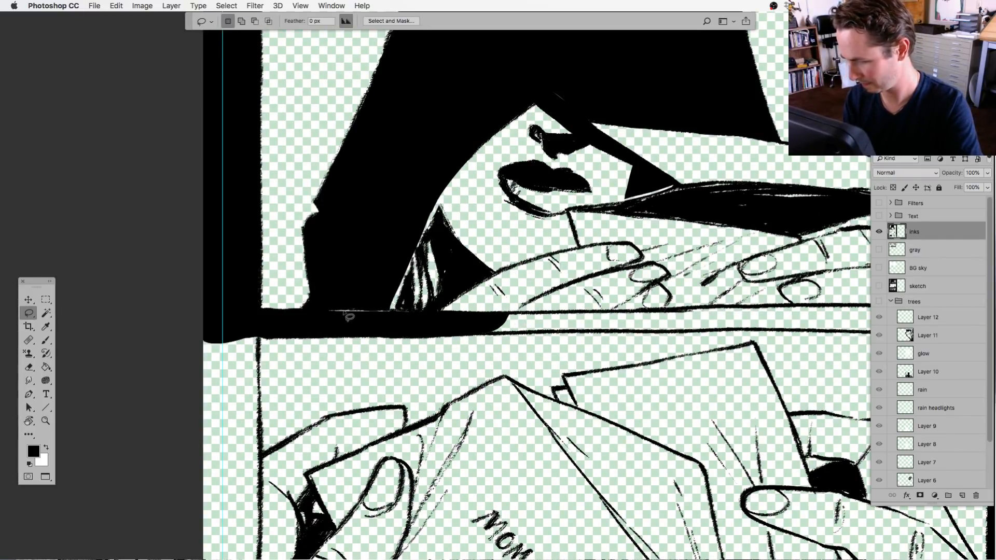
{"action": "left_click_drag", "start_coordinate": [346, 308], "coordinate": [310, 316]}
{"action": "key", "text": "alt+BackSpace"}
Extend the black fill of the gutter between the first and second panels across to the right margin.
{"action": "mouse_move", "coordinate": [407, 317]}
{"action": "left_mouse_down"}
{"action": "mouse_move", "coordinate": [322, 311]}
{"action": "mouse_move", "coordinate": [422, 317]}
{"action": "left_mouse_up"}
{"action": "left_click_drag", "start_coordinate": [433, 381], "coordinate": [200, 353]}
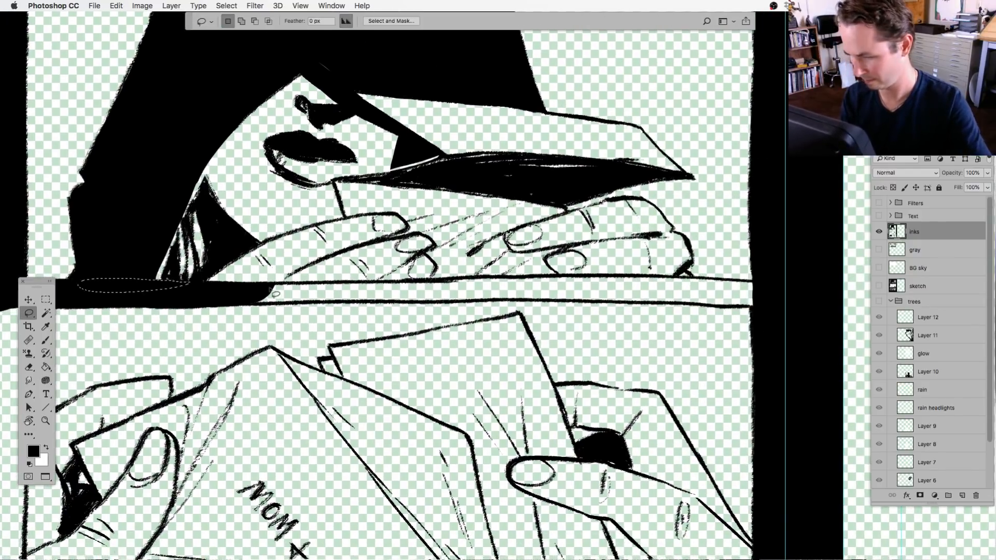
{"action": "mouse_move", "coordinate": [276, 284]}
{"action": "left_mouse_down"}
{"action": "mouse_move", "coordinate": [248, 305]}
{"action": "mouse_move", "coordinate": [475, 303]}
{"action": "mouse_move", "coordinate": [477, 285]}
{"action": "mouse_move", "coordinate": [461, 304]}
{"action": "mouse_move", "coordinate": [660, 307]}
{"action": "mouse_move", "coordinate": [574, 281]}
{"action": "mouse_move", "coordinate": [447, 282]}
{"action": "left_mouse_up"}
{"action": "key", "text": "alt+BackSpace"}
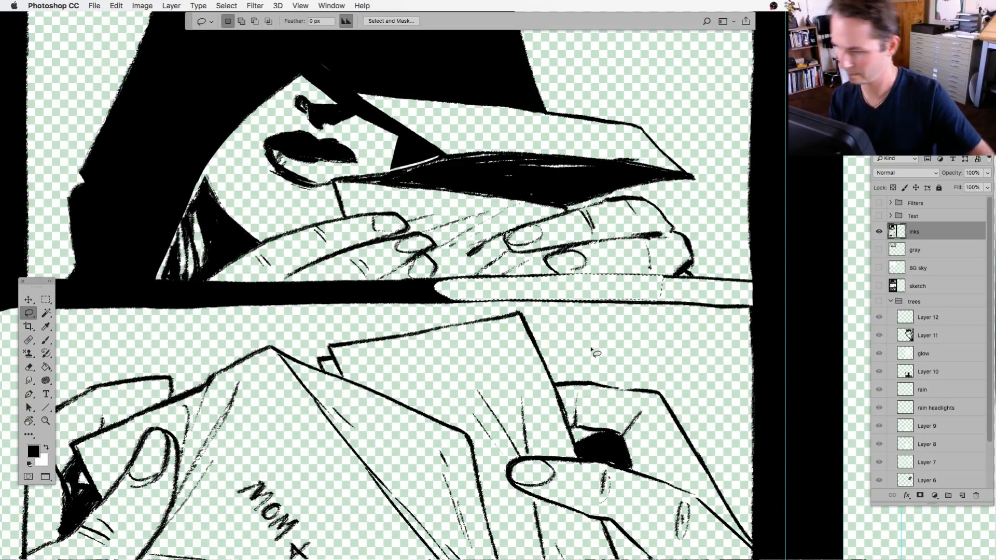
{"action": "key", "text": "shift"}
{"action": "key", "text": "alt+BackSpace"}
{"action": "key", "text": "super+d"}
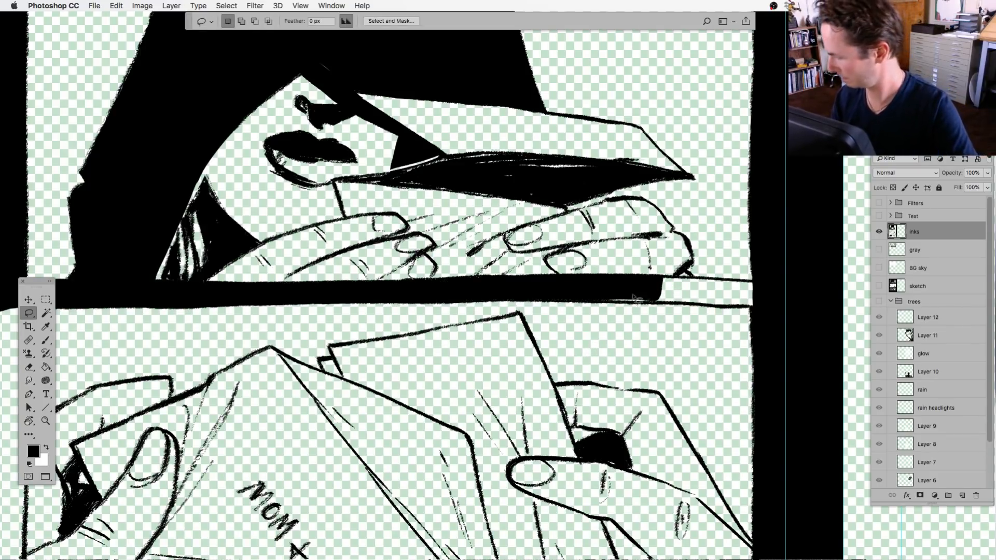
{"action": "mouse_move", "coordinate": [668, 280]}
{"action": "left_mouse_down"}
{"action": "mouse_move", "coordinate": [642, 303]}
{"action": "mouse_move", "coordinate": [755, 311]}
{"action": "mouse_move", "coordinate": [760, 283]}
{"action": "left_mouse_up"}
{"action": "key", "text": "alt+BackSpace"}
{"action": "key", "text": "super+d"}
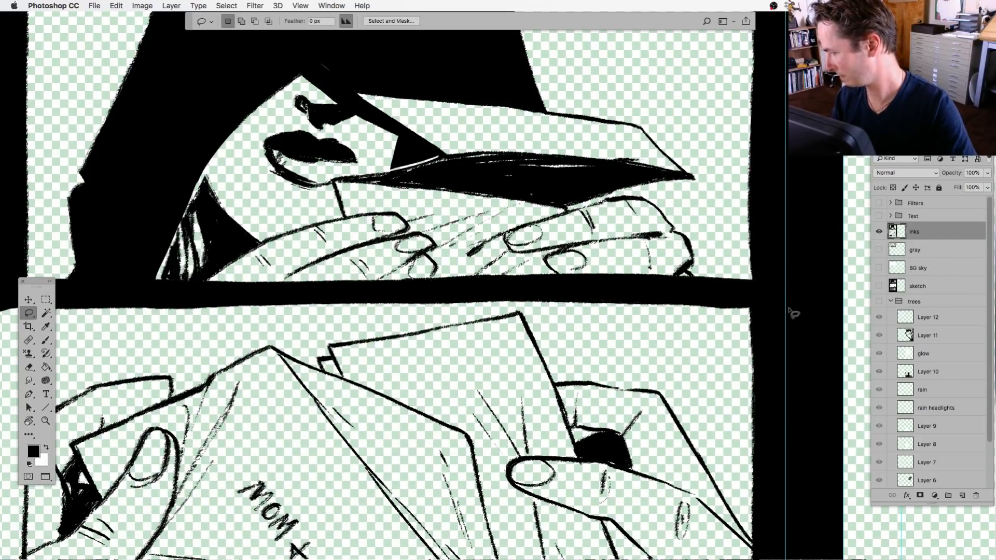
Fill the left margin beside the second panel with black, down to the gutter above the third panel.
{"action": "left_click_drag", "start_coordinate": [289, 479], "coordinate": [596, 262]}
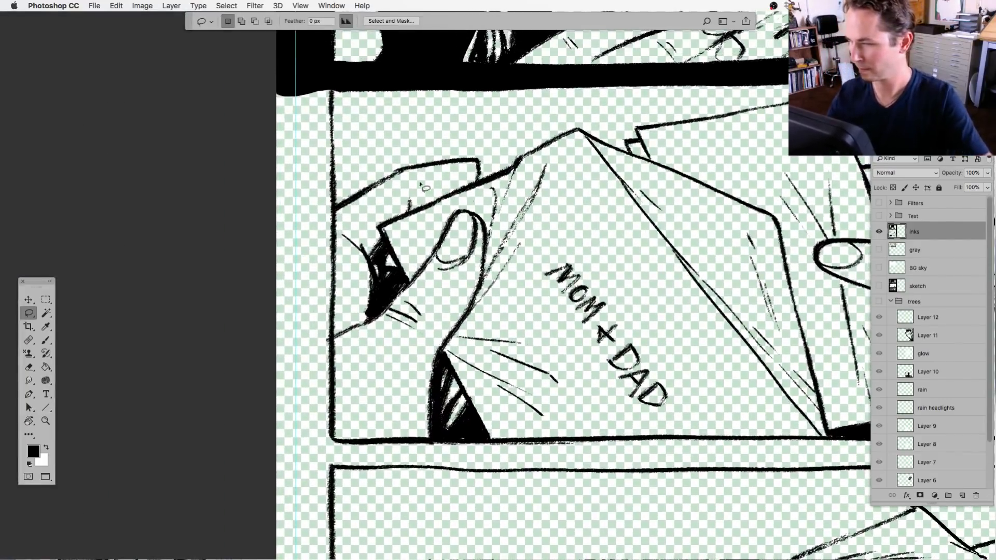
{"action": "mouse_move", "coordinate": [340, 252]}
{"action": "left_mouse_down"}
{"action": "mouse_move", "coordinate": [338, 363]}
{"action": "mouse_move", "coordinate": [293, 478]}
{"action": "mouse_move", "coordinate": [271, 53]}
{"action": "left_mouse_up"}
{"action": "key", "text": "alt+BackSpace"}
{"action": "key", "text": "super+d"}
Continue the black fill of the left margin down beside the third panel.
{"action": "scroll", "coordinate": [400, 283], "scroll_direction": "down", "scroll_amount": 10}
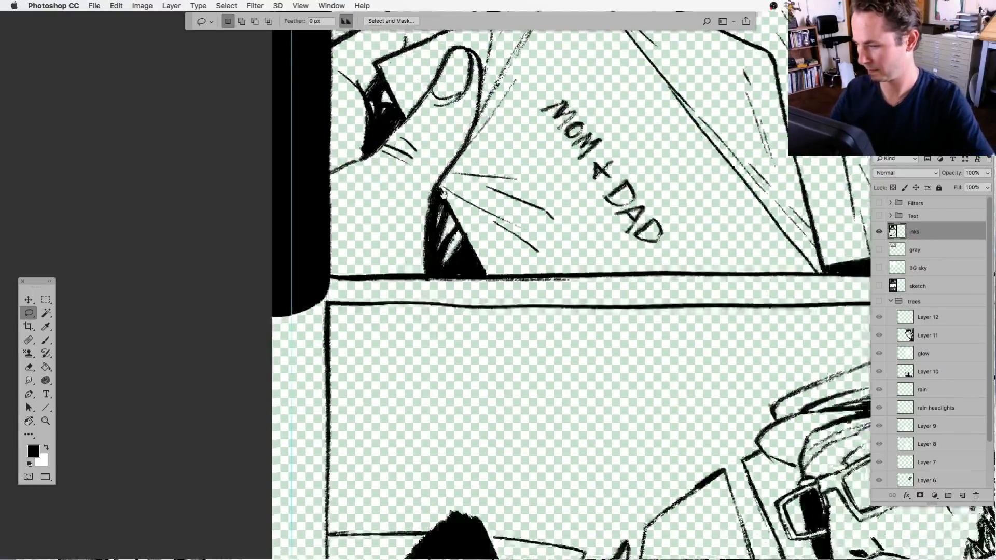
{"action": "mouse_move", "coordinate": [365, 141]}
{"action": "left_mouse_down"}
{"action": "mouse_move", "coordinate": [363, 534]}
{"action": "mouse_move", "coordinate": [258, 156]}
{"action": "mouse_move", "coordinate": [279, 61]}
{"action": "left_mouse_up"}
{"action": "key", "text": "alt+BackSpace"}
{"action": "left_click_drag", "start_coordinate": [431, 299], "coordinate": [331, 401]}
{"action": "key", "text": "super+d"}
Select the left part of the gutter between the second and third panels and fill it with black instead of white.
{"action": "left_click_drag", "start_coordinate": [421, 345], "coordinate": [284, 357]}
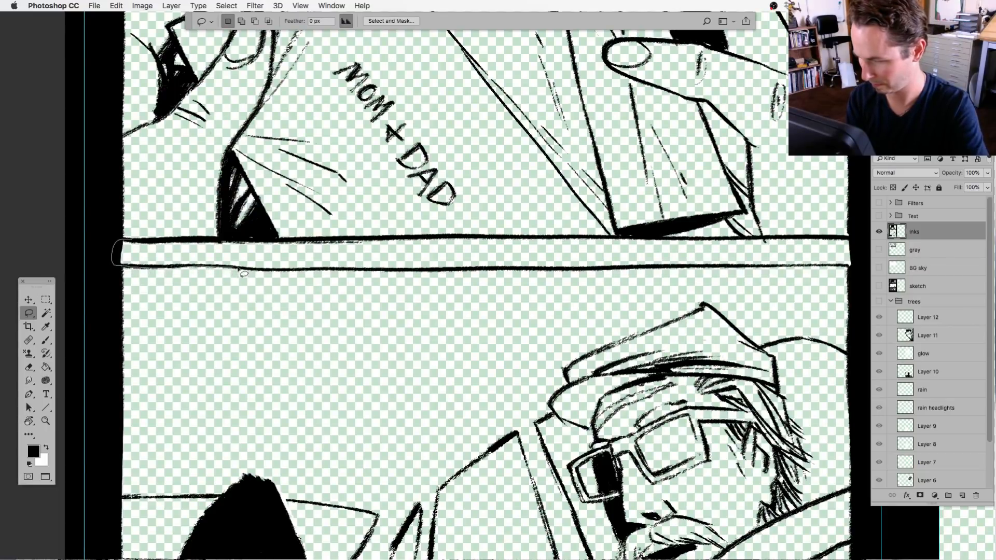
{"action": "mouse_move", "coordinate": [343, 270]}
{"action": "left_mouse_down"}
{"action": "mouse_move", "coordinate": [559, 270]}
{"action": "mouse_move", "coordinate": [503, 242]}
{"action": "mouse_move", "coordinate": [218, 244]}
{"action": "mouse_move", "coordinate": [213, 275]}
{"action": "left_mouse_up"}
{"action": "key", "text": "super+BackSpace"}
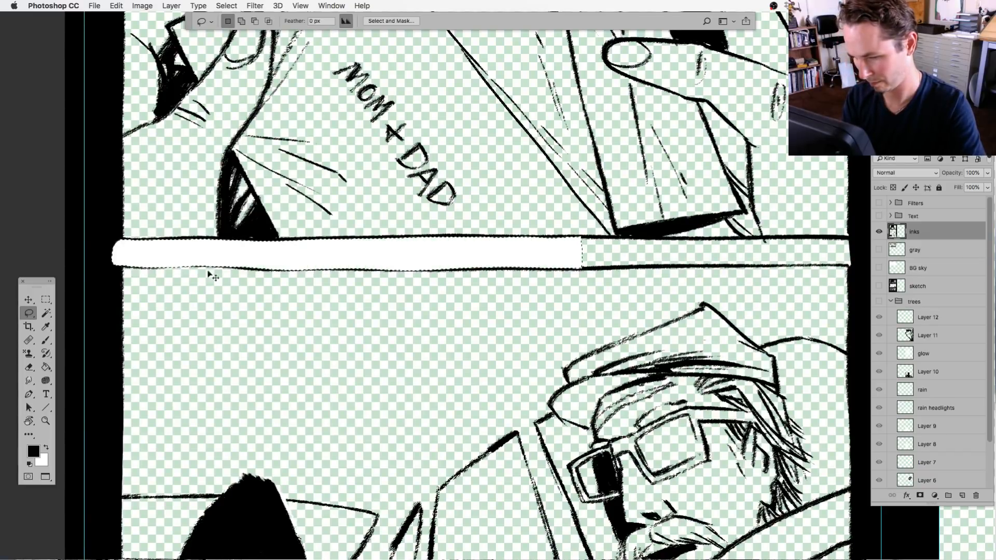
{"action": "key", "text": "super+z"}
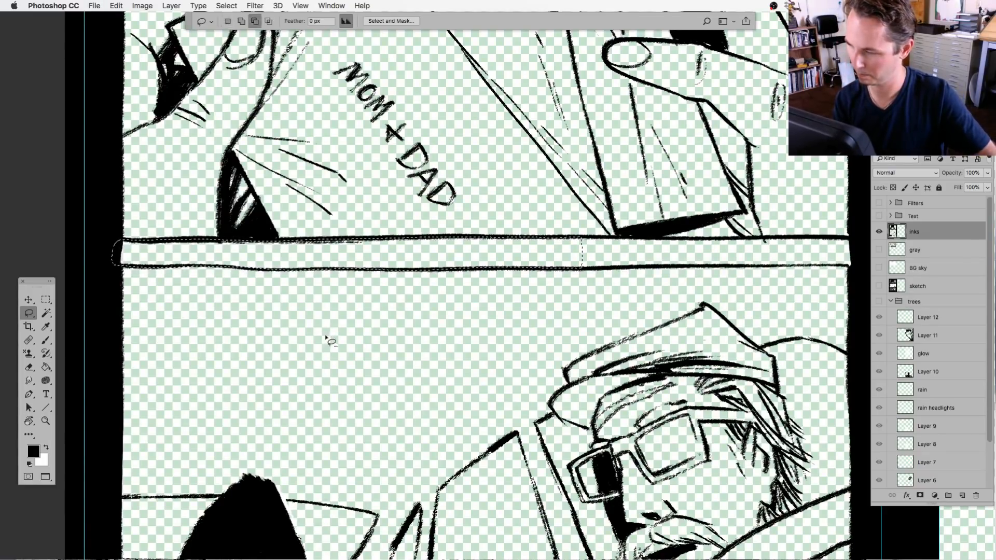
{"action": "key", "text": "alt+BackSpace"}
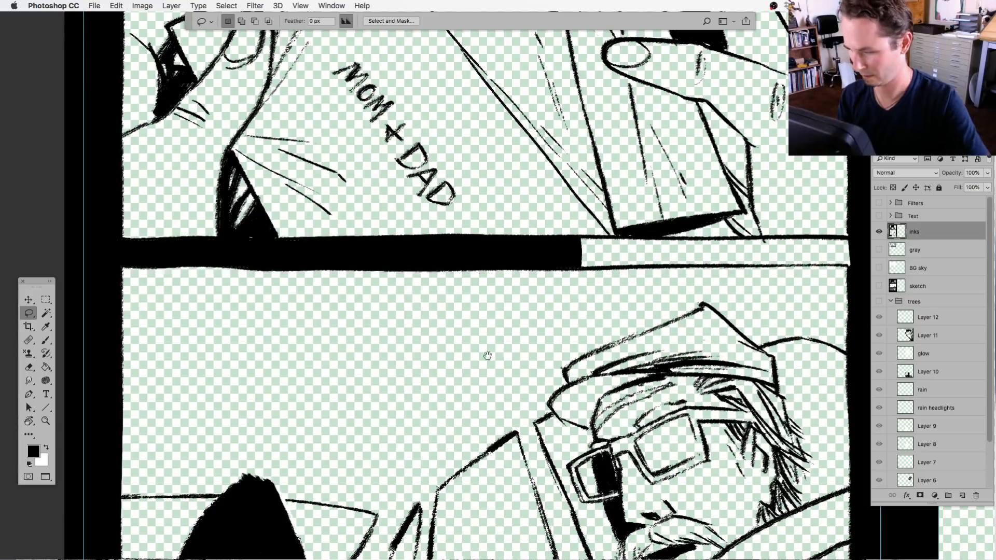
Fill the remaining right part of the gutter between the second and third panels with black.
{"action": "left_click_drag", "start_coordinate": [484, 355], "coordinate": [300, 362]}
{"action": "mouse_move", "coordinate": [390, 256]}
{"action": "left_mouse_down"}
{"action": "mouse_move", "coordinate": [369, 255]}
{"action": "mouse_move", "coordinate": [375, 286]}
{"action": "mouse_move", "coordinate": [461, 283]}
{"action": "left_mouse_up"}
{"action": "mouse_move", "coordinate": [586, 284]}
{"action": "left_mouse_down"}
{"action": "mouse_move", "coordinate": [648, 285]}
{"action": "mouse_move", "coordinate": [660, 272]}
{"action": "mouse_move", "coordinate": [651, 252]}
{"action": "mouse_move", "coordinate": [506, 259]}
{"action": "left_mouse_up"}
{"action": "key", "text": "alt+BackSpace"}
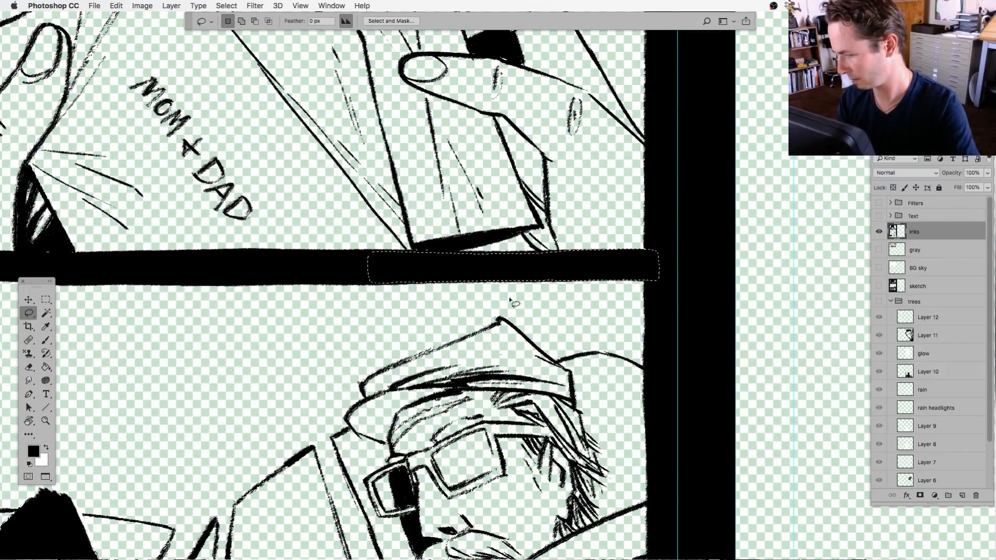
{"action": "key", "text": "super+d"}
Fill the bottom margin below the left and middle of the third panel with black, including the gaps along the panel's lower border.
{"action": "mouse_move", "coordinate": [352, 503]}
{"action": "left_mouse_down"}
{"action": "mouse_move", "coordinate": [494, 268]}
{"action": "mouse_move", "coordinate": [667, 205]}
{"action": "mouse_move", "coordinate": [664, 156]}
{"action": "left_mouse_up"}
{"action": "left_click_drag", "start_coordinate": [260, 301], "coordinate": [153, 421]}
{"action": "mouse_move", "coordinate": [597, 435]}
{"action": "left_mouse_down"}
{"action": "mouse_move", "coordinate": [548, 319]}
{"action": "mouse_move", "coordinate": [511, 332]}
{"action": "mouse_move", "coordinate": [840, 389]}
{"action": "mouse_move", "coordinate": [814, 322]}
{"action": "mouse_move", "coordinate": [550, 315]}
{"action": "left_mouse_up"}
{"action": "key", "text": "alt+BackSpace"}
{"action": "key", "text": "super+d"}
{"action": "key", "text": "alt+BackSpace"}
{"action": "key", "text": "super+d"}
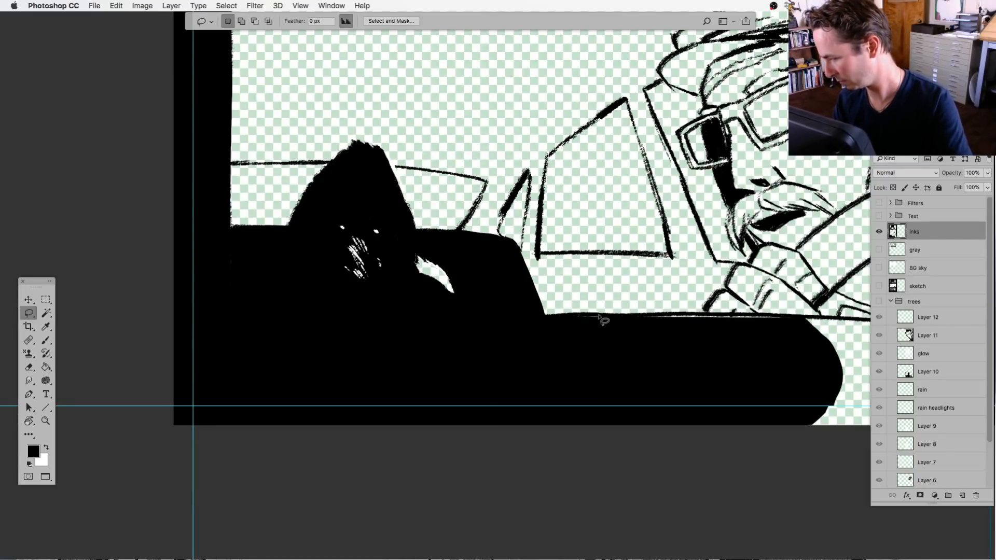
{"action": "mouse_move", "coordinate": [660, 318]}
{"action": "left_mouse_down"}
{"action": "mouse_move", "coordinate": [623, 322]}
{"action": "mouse_move", "coordinate": [765, 328]}
{"action": "mouse_move", "coordinate": [800, 319]}
{"action": "mouse_move", "coordinate": [695, 316]}
{"action": "left_mouse_up"}
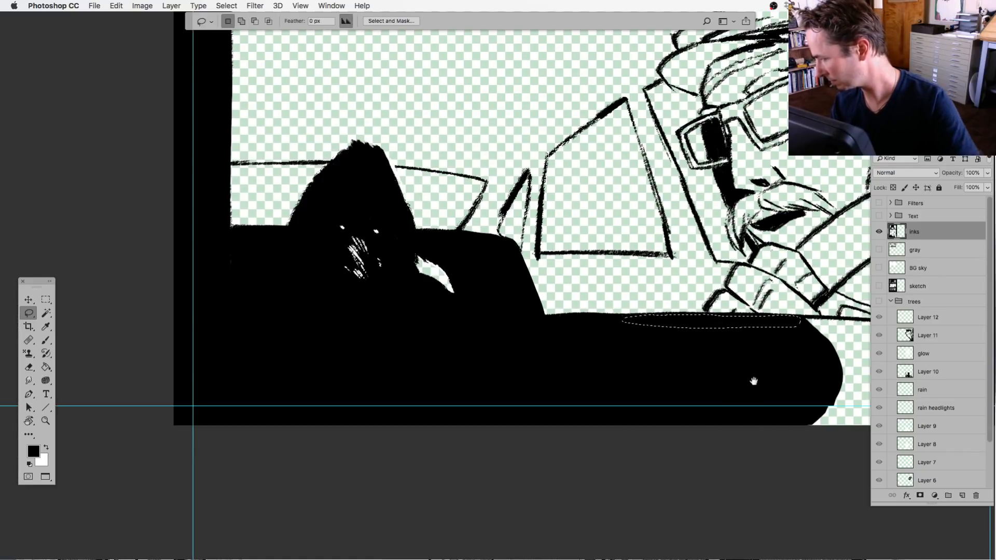
Fill the rest of the bottom margin below the third panel with black, joining it to the right margin.
{"action": "left_click_drag", "start_coordinate": [753, 381], "coordinate": [383, 355]}
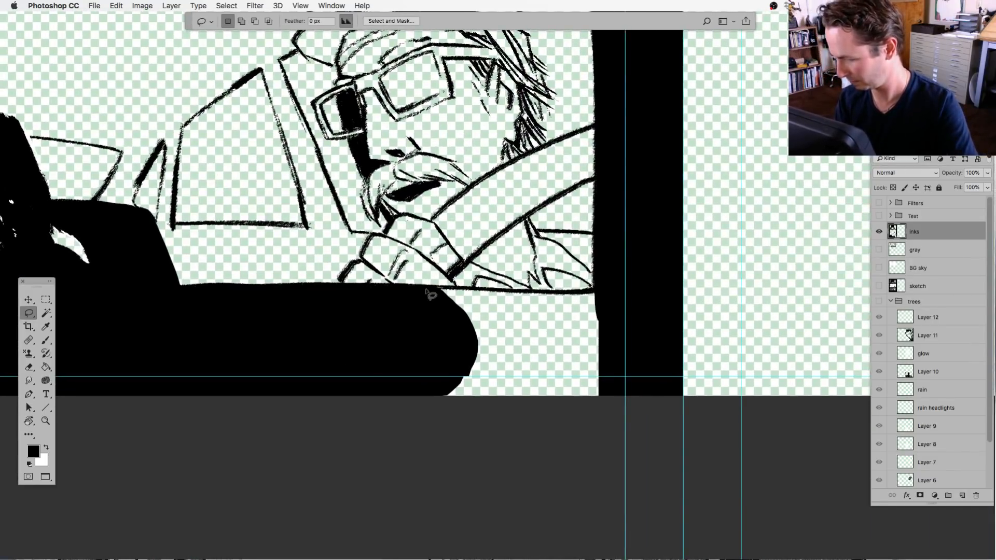
{"action": "mouse_move", "coordinate": [427, 293]}
{"action": "left_mouse_down"}
{"action": "mouse_move", "coordinate": [629, 403]}
{"action": "mouse_move", "coordinate": [604, 292]}
{"action": "mouse_move", "coordinate": [558, 293]}
{"action": "left_mouse_up"}
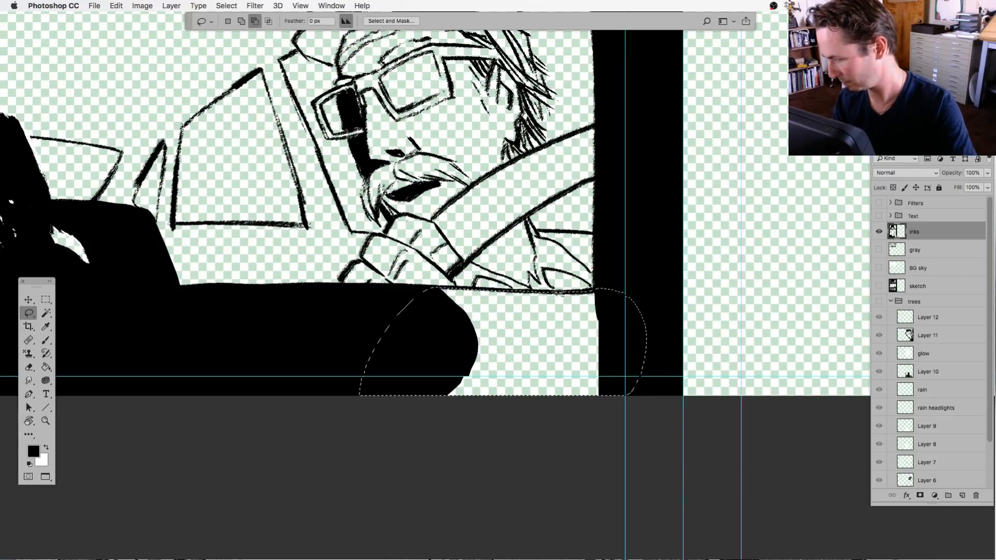
{"action": "key", "text": "alt+BackSpace"}
{"action": "key", "text": "ctrl+d"}
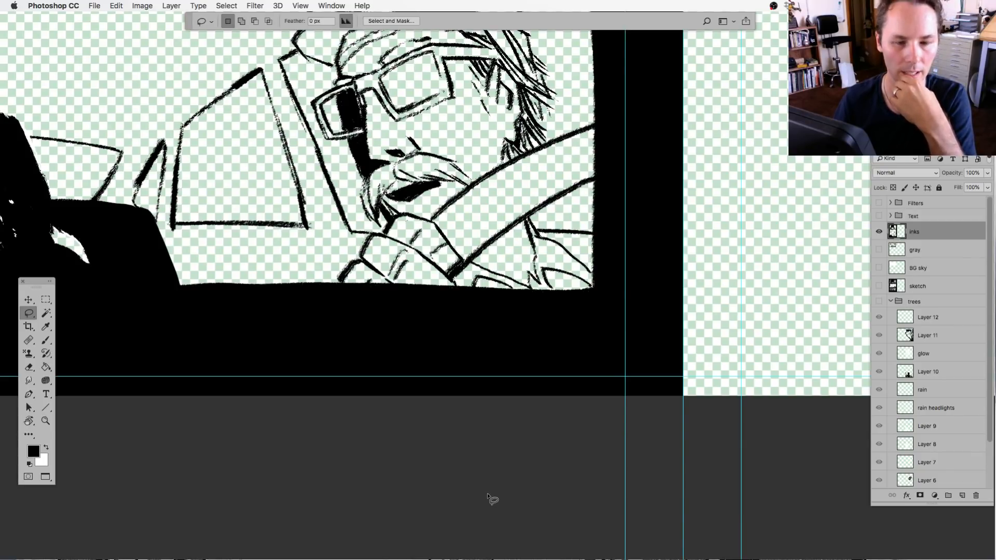
Examine the black margins and gutters around all three panels from the bottom to the top of the page.
{"action": "key", "text": "super+minus"}
{"action": "key", "text": "super+minus"}
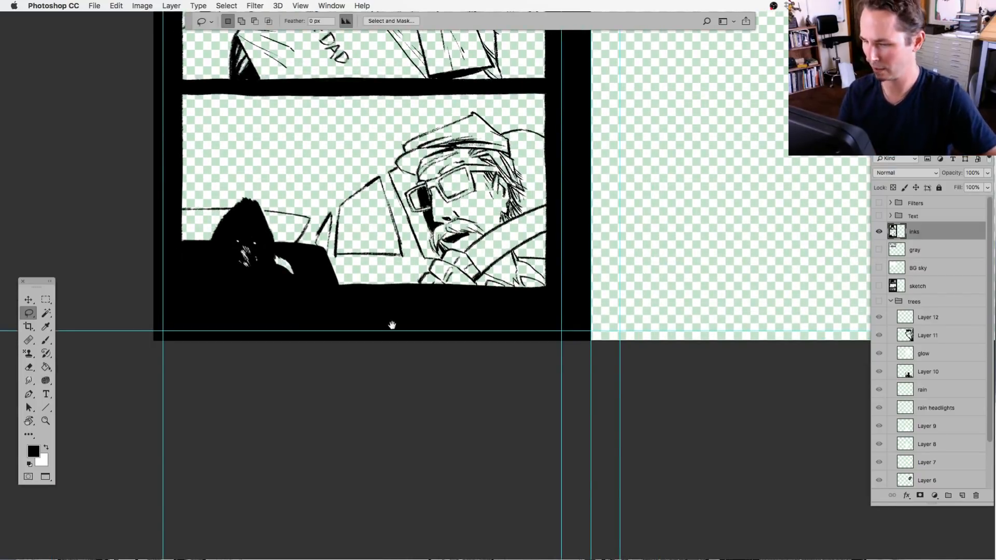
{"action": "left_click_drag", "start_coordinate": [422, 306], "coordinate": [392, 452]}
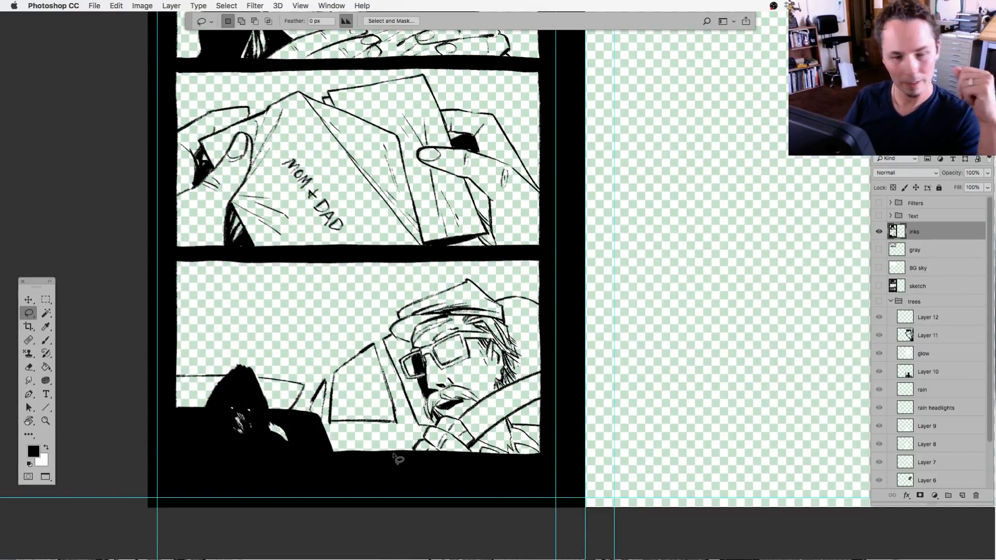
{"action": "key", "text": "super+plus"}
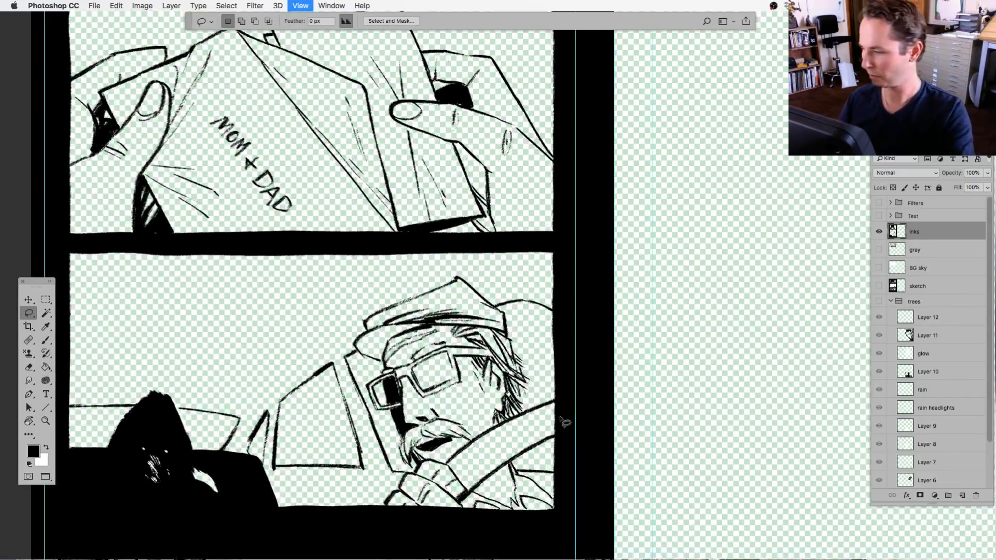
{"action": "left_click_drag", "start_coordinate": [341, 166], "coordinate": [418, 466]}
{"action": "scroll", "coordinate": [418, 466], "scroll_direction": "up", "scroll_amount": 3}
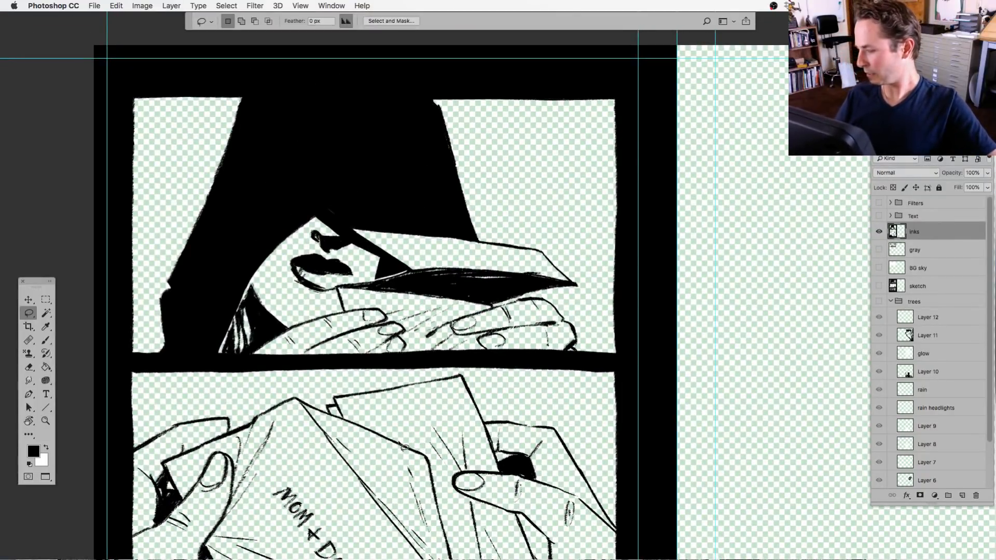
Check the sketch layer and hide it again, and show the gray and BG sky layers beneath the inks.
{"action": "left_click", "coordinate": [879, 287]}
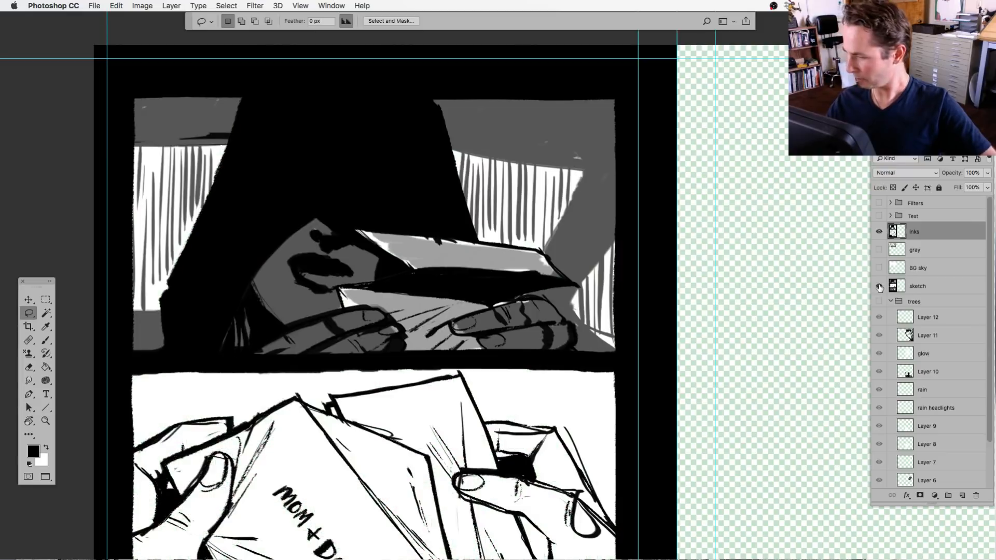
{"action": "left_click", "coordinate": [878, 249]}
{"action": "left_click", "coordinate": [878, 267]}
{"action": "left_click", "coordinate": [878, 286]}
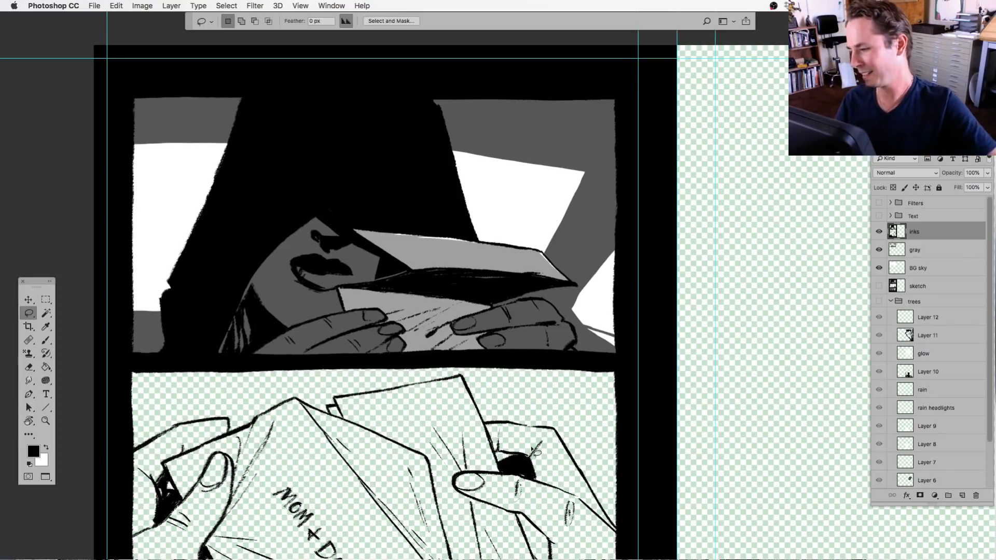
Compare the second panel with the gray and sketch layers shown and hidden to plan its tones.
{"action": "left_click_drag", "start_coordinate": [524, 490], "coordinate": [524, 375]}
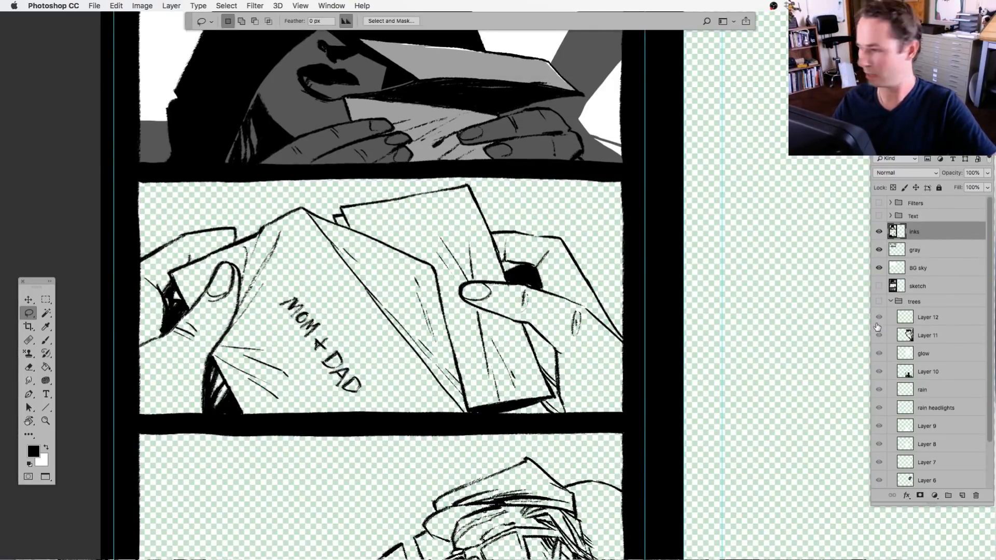
{"action": "left_click", "coordinate": [878, 250]}
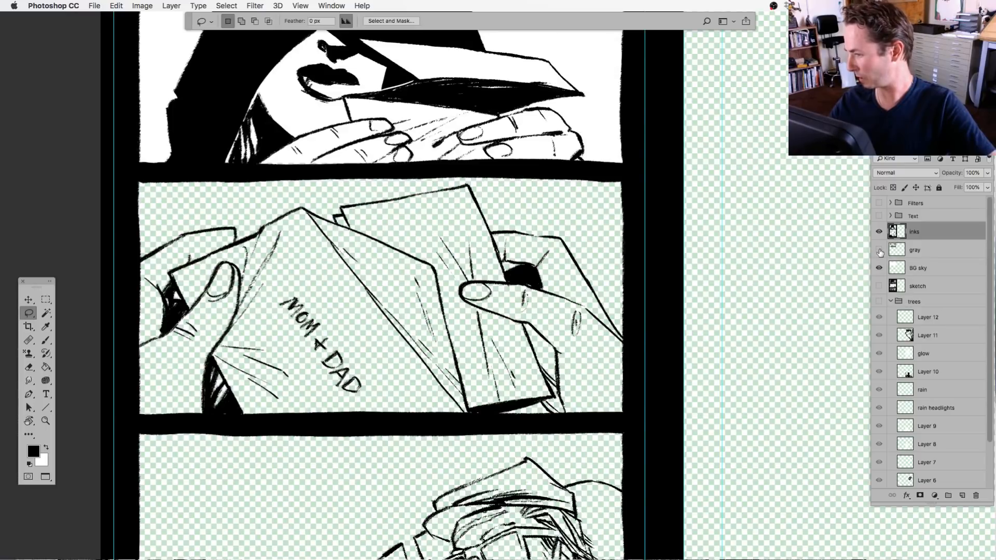
{"action": "left_click", "coordinate": [878, 250]}
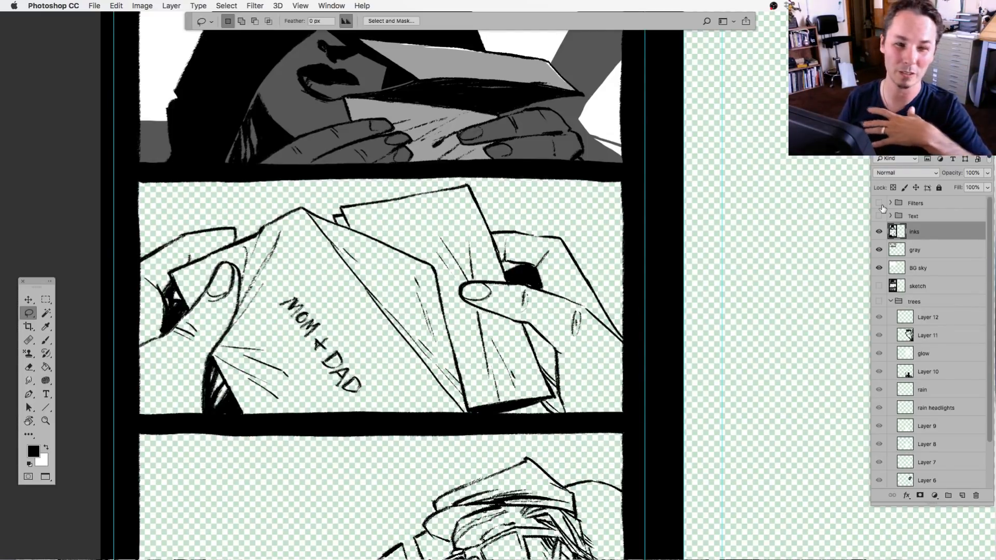
{"action": "scroll", "coordinate": [469, 413], "scroll_direction": "left", "scroll_amount": 3}
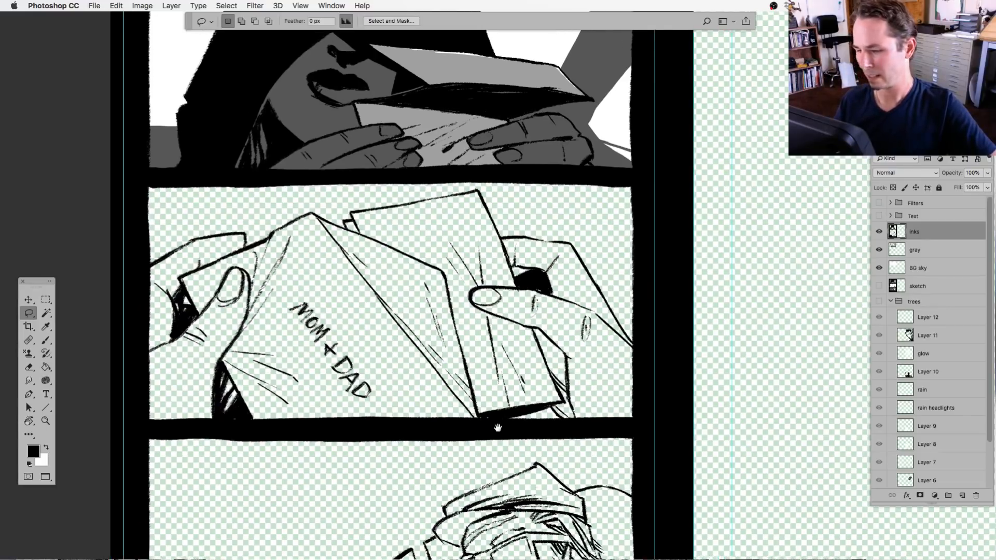
{"action": "left_click", "coordinate": [47, 342]}
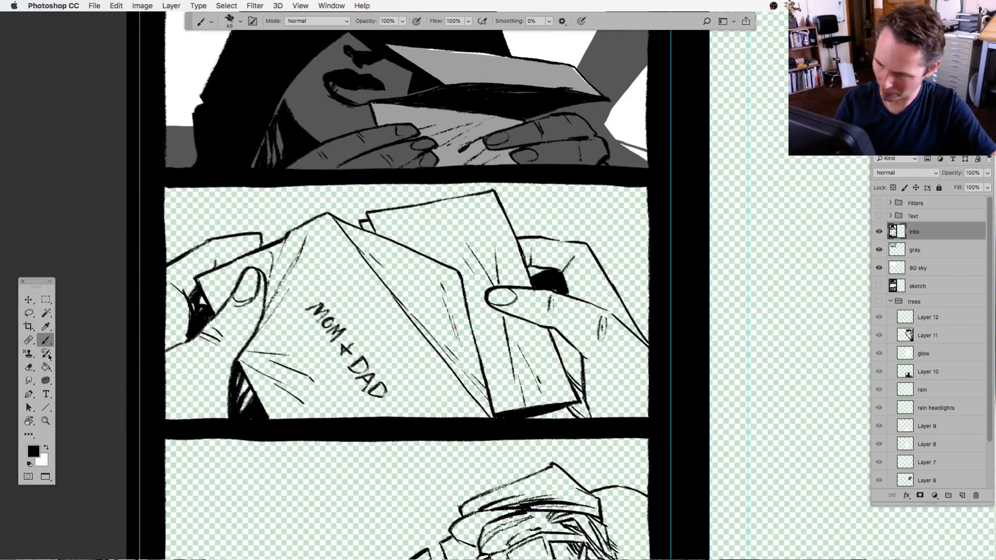
{"action": "left_click", "coordinate": [878, 287]}
{"action": "left_click", "coordinate": [877, 286]}
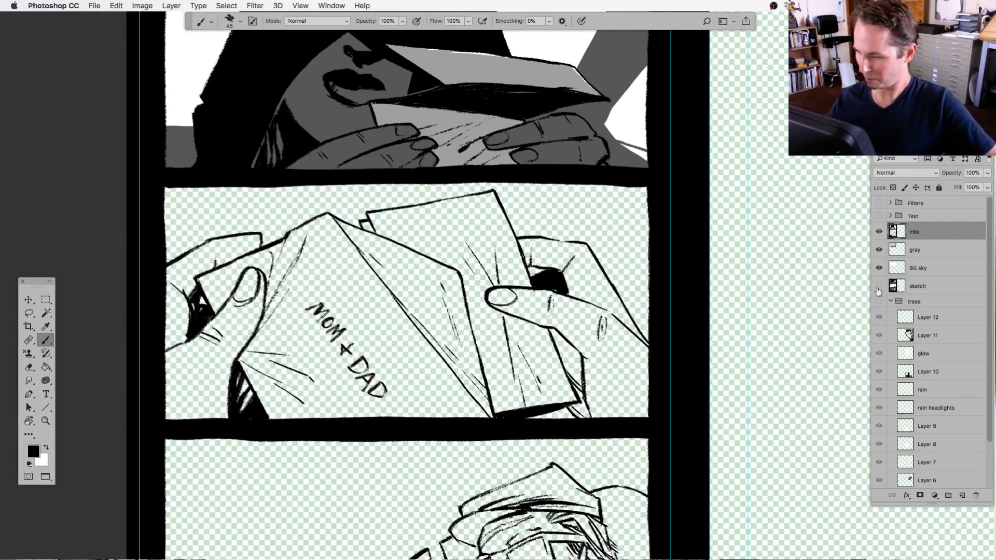
{"action": "scroll", "coordinate": [571, 438], "scroll_direction": "down", "scroll_amount": 1}
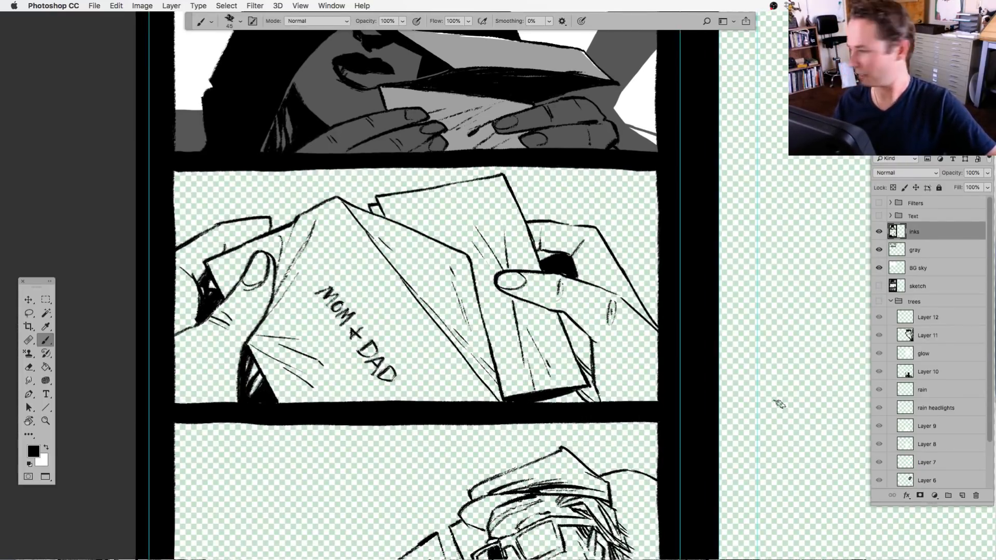
{"action": "left_click", "coordinate": [878, 287]}
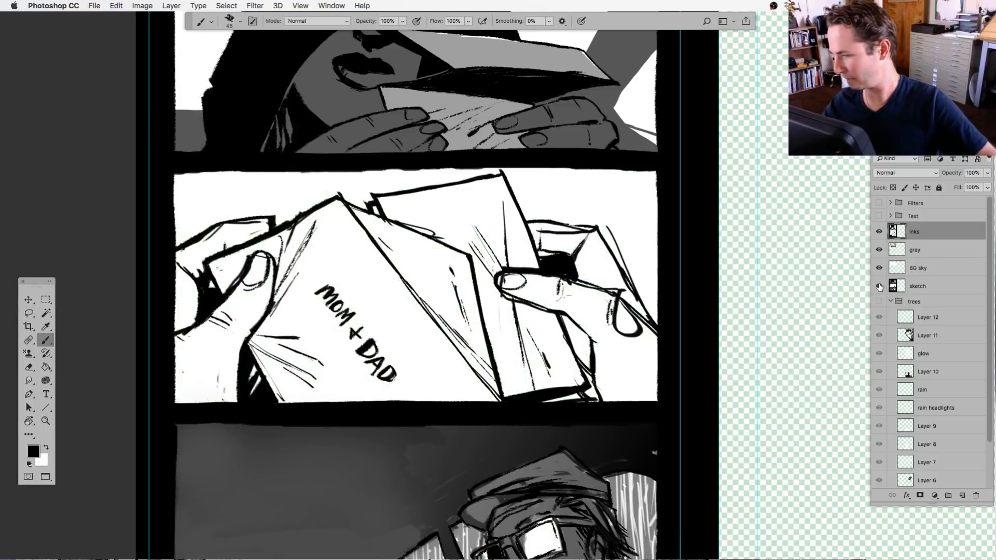
{"action": "left_click", "coordinate": [878, 287]}
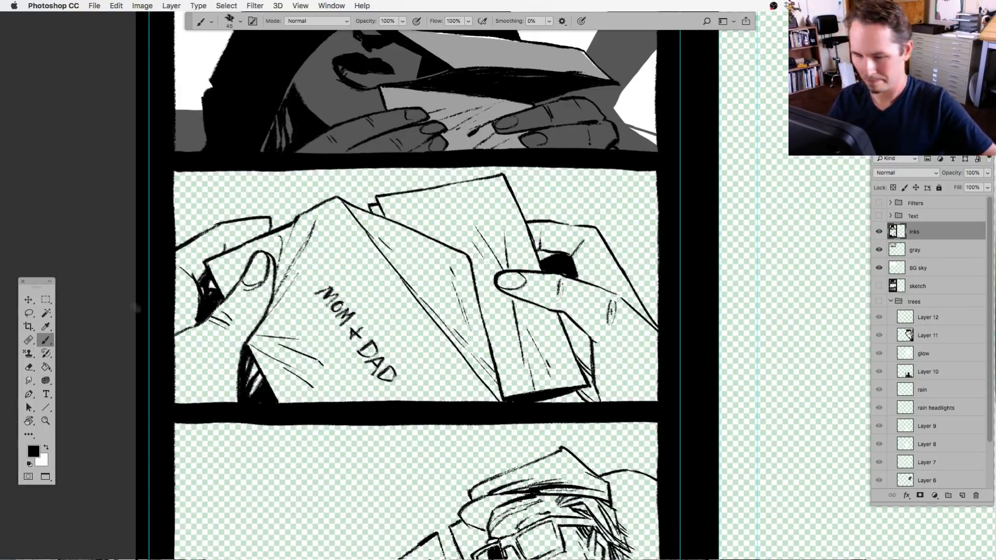
On the gray layer, fill the second panel's background above the left hand with dark gray sampled from the first panel's face.
{"action": "left_click", "coordinate": [28, 314]}
{"action": "left_click", "coordinate": [887, 251]}
{"action": "scroll", "coordinate": [419, 336], "scroll_direction": "up", "scroll_amount": 5}
{"action": "scroll", "coordinate": [418, 336], "scroll_direction": "left", "scroll_amount": 5}
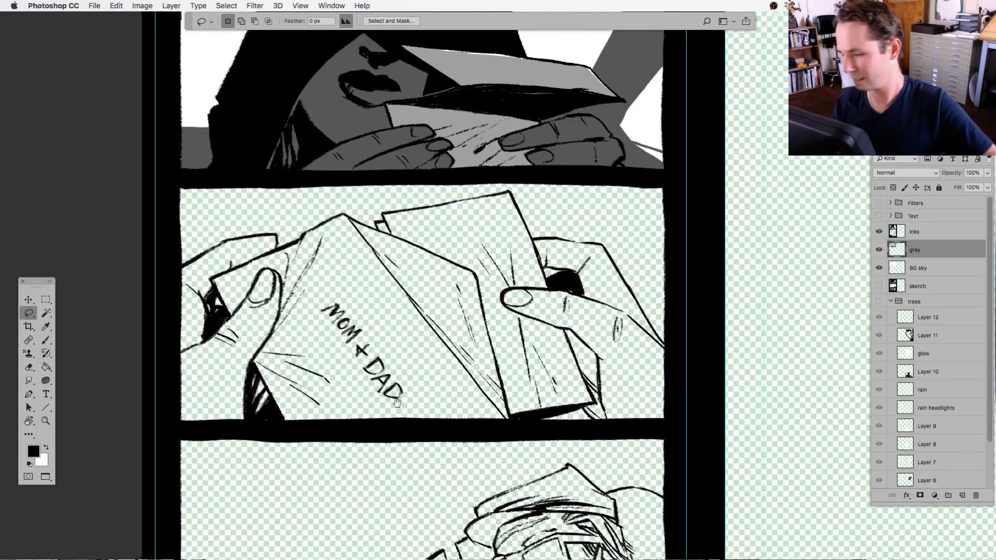
{"action": "mouse_move", "coordinate": [235, 222]}
{"action": "left_mouse_down"}
{"action": "mouse_move", "coordinate": [226, 310]}
{"action": "mouse_move", "coordinate": [273, 281]}
{"action": "mouse_move", "coordinate": [326, 276]}
{"action": "mouse_move", "coordinate": [329, 291]}
{"action": "mouse_move", "coordinate": [380, 258]}
{"action": "mouse_move", "coordinate": [400, 232]}
{"action": "left_mouse_up"}
{"action": "key", "text": "alt+BackSpace"}
{"action": "key", "text": "ctrl+d"}
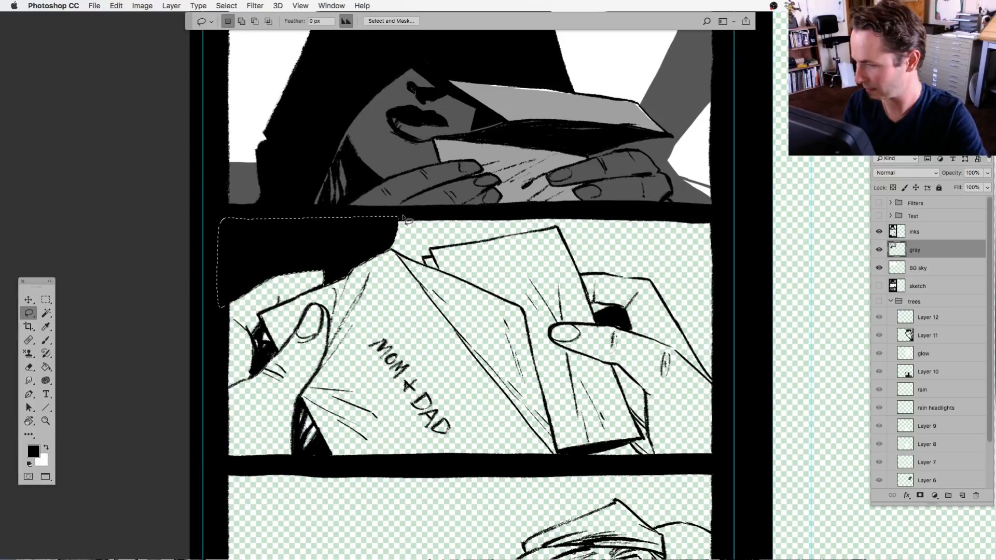
{"action": "key", "text": "ctrl+z"}
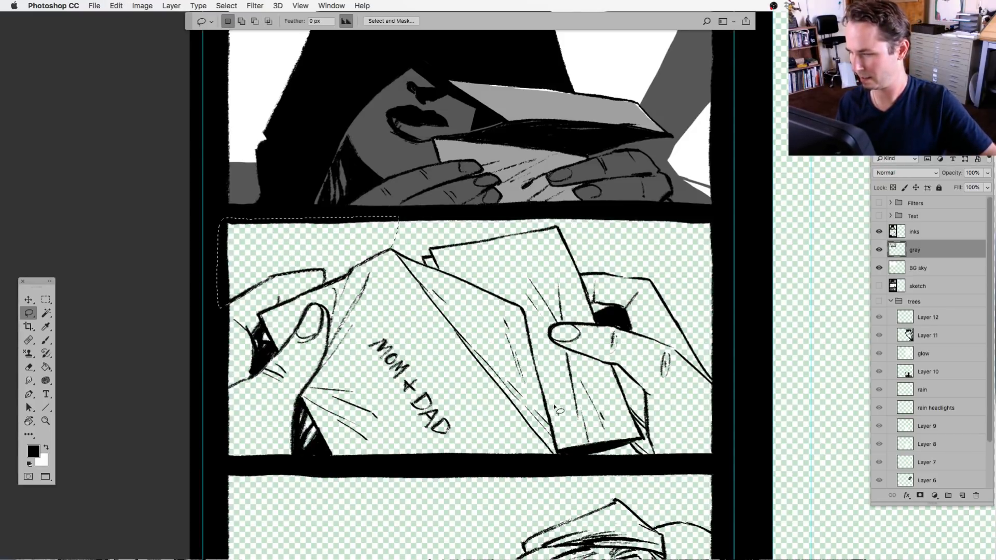
{"action": "left_click", "coordinate": [46, 367]}
{"action": "left_click", "coordinate": [394, 151], "text": "alt"}
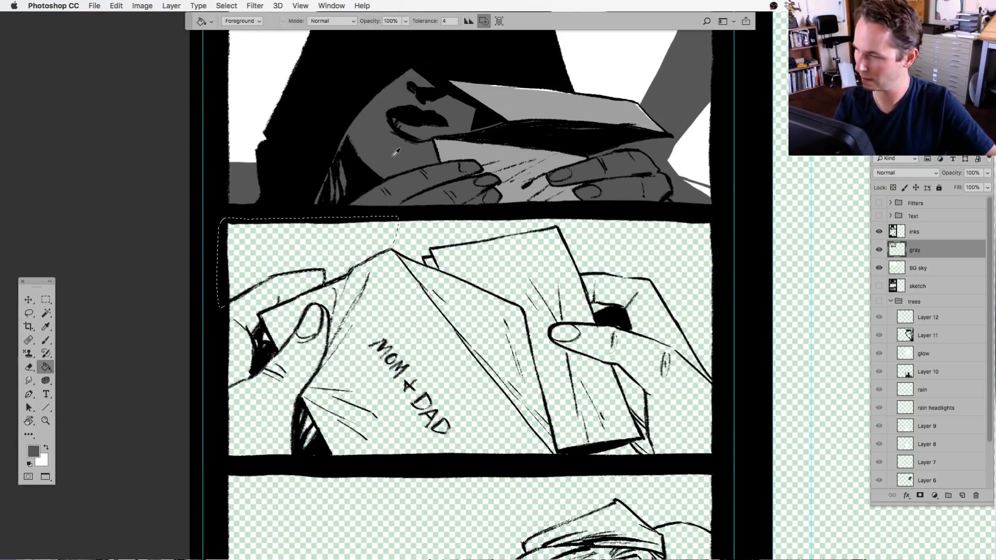
{"action": "key", "text": "alt+BackSpace"}
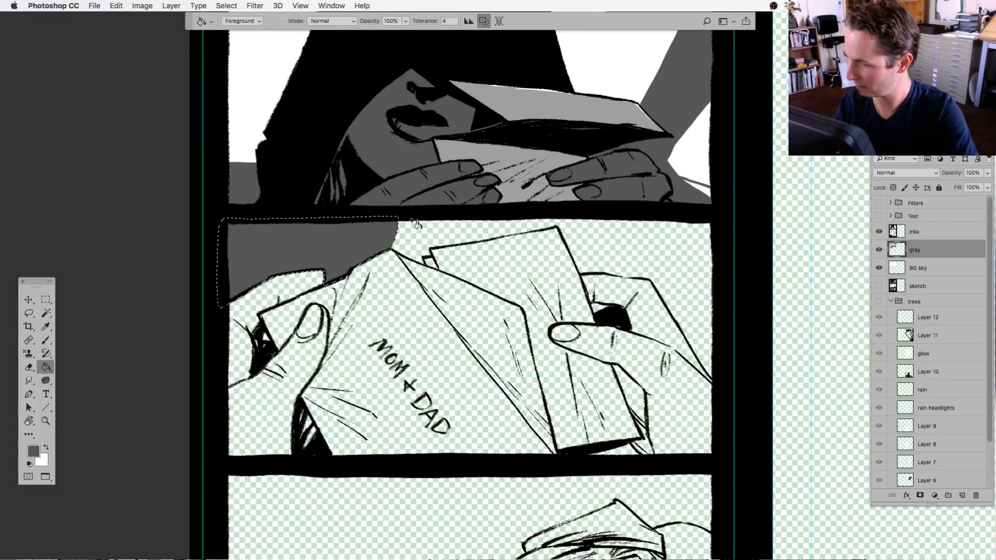
Extend the dark gray background of the second panel above the envelope and letter to over the right hand.
{"action": "key", "text": "l"}
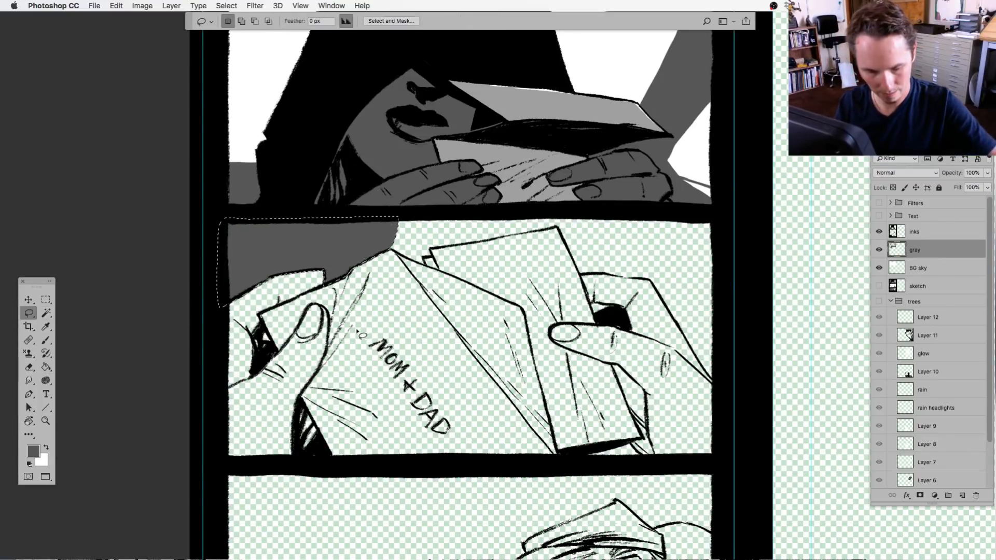
{"action": "mouse_move", "coordinate": [407, 213]}
{"action": "left_mouse_down"}
{"action": "mouse_move", "coordinate": [386, 233]}
{"action": "mouse_move", "coordinate": [387, 252]}
{"action": "mouse_move", "coordinate": [557, 228]}
{"action": "mouse_move", "coordinate": [561, 215]}
{"action": "mouse_move", "coordinate": [579, 272]}
{"action": "mouse_move", "coordinate": [613, 271]}
{"action": "mouse_move", "coordinate": [613, 219]}
{"action": "left_mouse_up"}
{"action": "key", "text": "alt+BackSpace"}
{"action": "key", "text": "ctrl+d"}
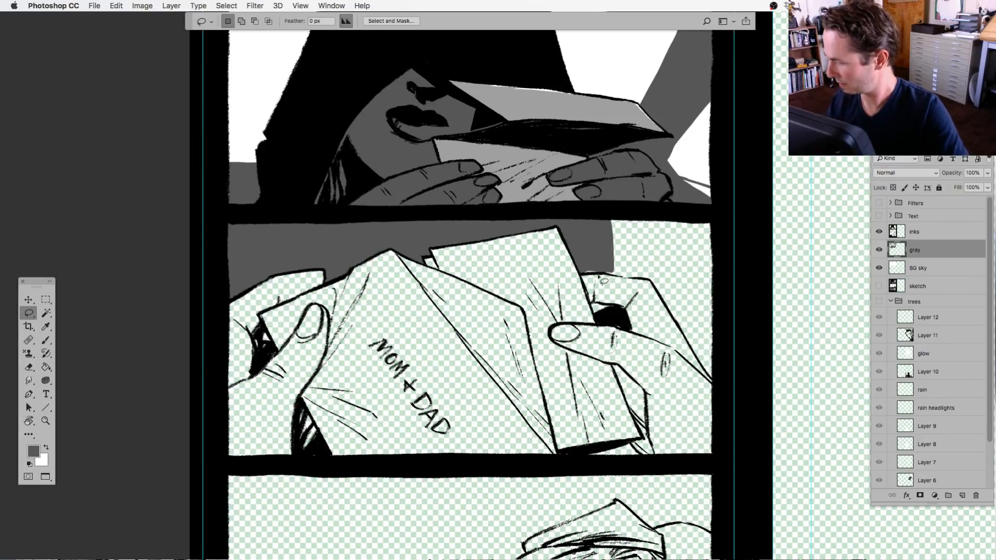
{"action": "mouse_move", "coordinate": [585, 272]}
{"action": "left_mouse_down"}
{"action": "mouse_move", "coordinate": [617, 278]}
{"action": "mouse_move", "coordinate": [676, 255]}
{"action": "mouse_move", "coordinate": [680, 220]}
{"action": "left_mouse_up"}
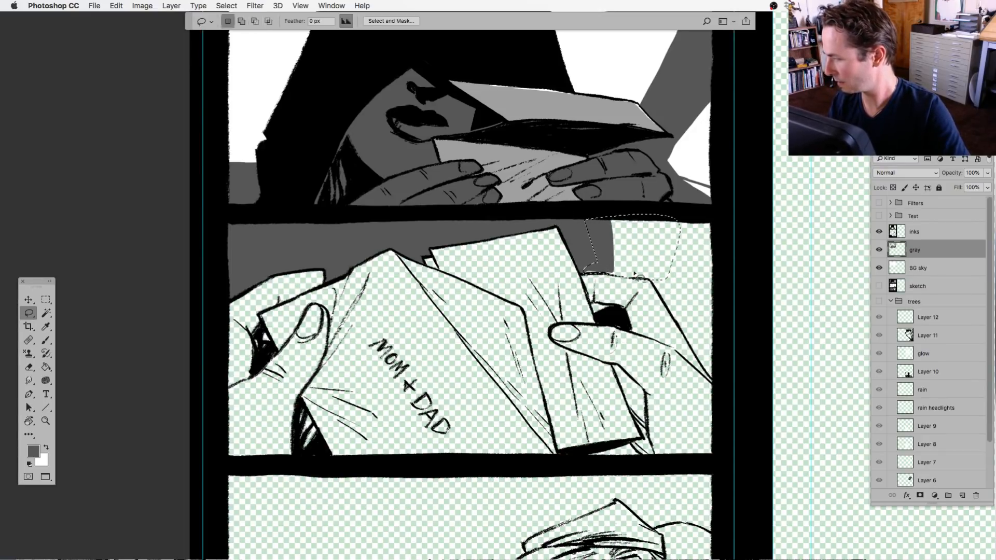
{"action": "key", "text": "alt+BackSpace"}
{"action": "key", "text": "ctrl+d"}
Fill the remaining background to the right of the right hand with dark gray, including the small gap between its fingers.
{"action": "mouse_move", "coordinate": [645, 274]}
{"action": "left_mouse_down"}
{"action": "mouse_move", "coordinate": [720, 390]}
{"action": "mouse_move", "coordinate": [720, 218]}
{"action": "mouse_move", "coordinate": [669, 238]}
{"action": "mouse_move", "coordinate": [699, 226]}
{"action": "left_mouse_up"}
{"action": "key", "text": "alt+BackSpace"}
{"action": "key", "text": "ctrl+d"}
{"action": "key", "text": "alt+BackSpace"}
{"action": "key", "text": "ctrl+d"}
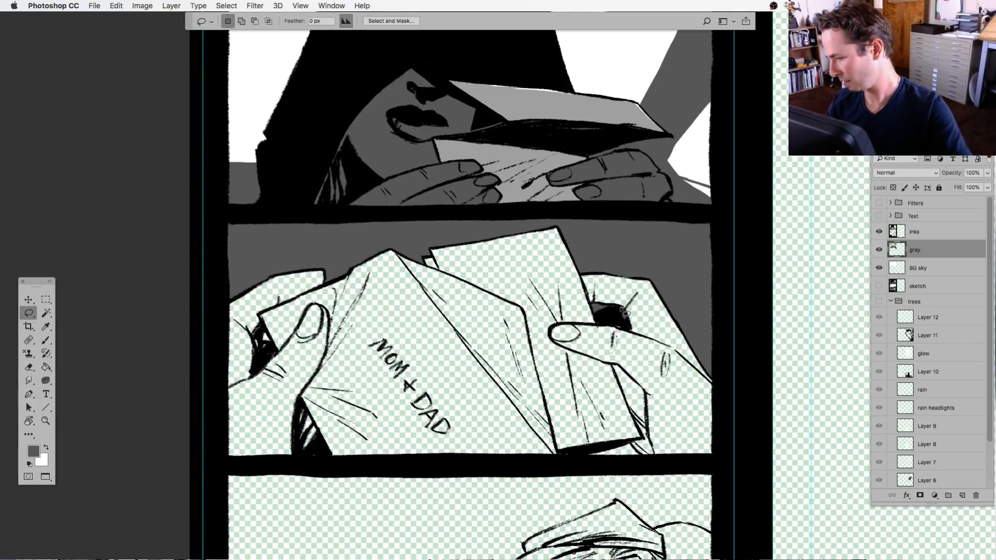
{"action": "mouse_move", "coordinate": [622, 307]}
{"action": "left_mouse_down"}
{"action": "mouse_move", "coordinate": [609, 306]}
{"action": "mouse_move", "coordinate": [615, 325]}
{"action": "mouse_move", "coordinate": [629, 322]}
{"action": "left_mouse_up"}
{"action": "key", "text": "super+d"}
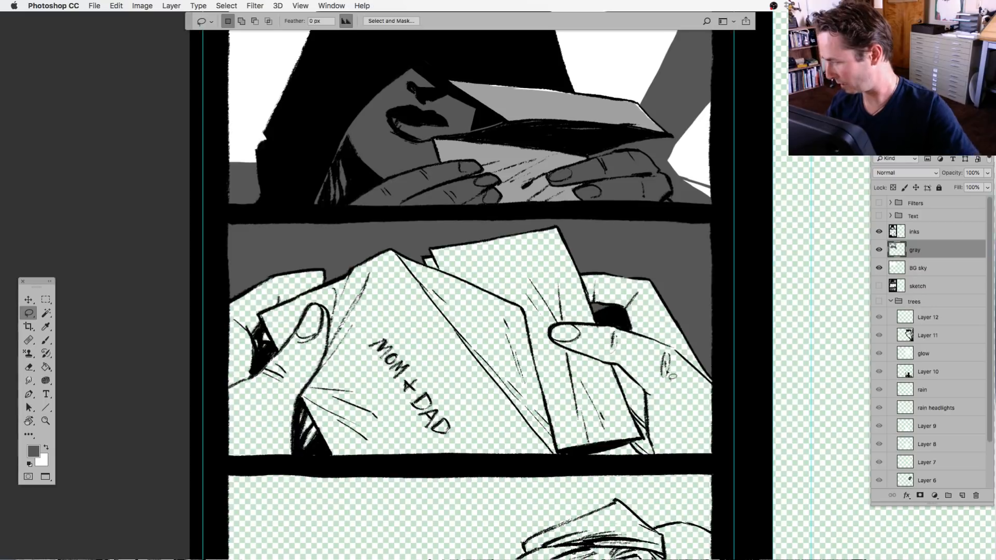
Fill the background gaps below the left hand and between the letter and the right hand with dark gray.
{"action": "left_click_drag", "start_coordinate": [585, 478], "coordinate": [531, 422]}
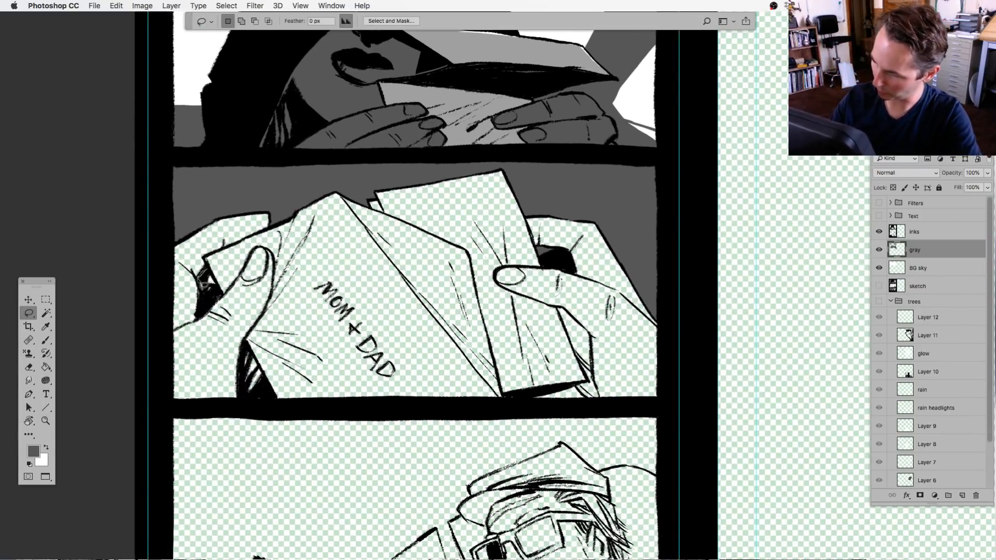
{"action": "mouse_move", "coordinate": [246, 343]}
{"action": "left_mouse_down"}
{"action": "mouse_move", "coordinate": [258, 410]}
{"action": "mouse_move", "coordinate": [274, 393]}
{"action": "mouse_move", "coordinate": [254, 351]}
{"action": "left_mouse_up"}
{"action": "key", "text": "alt+BackSpace"}
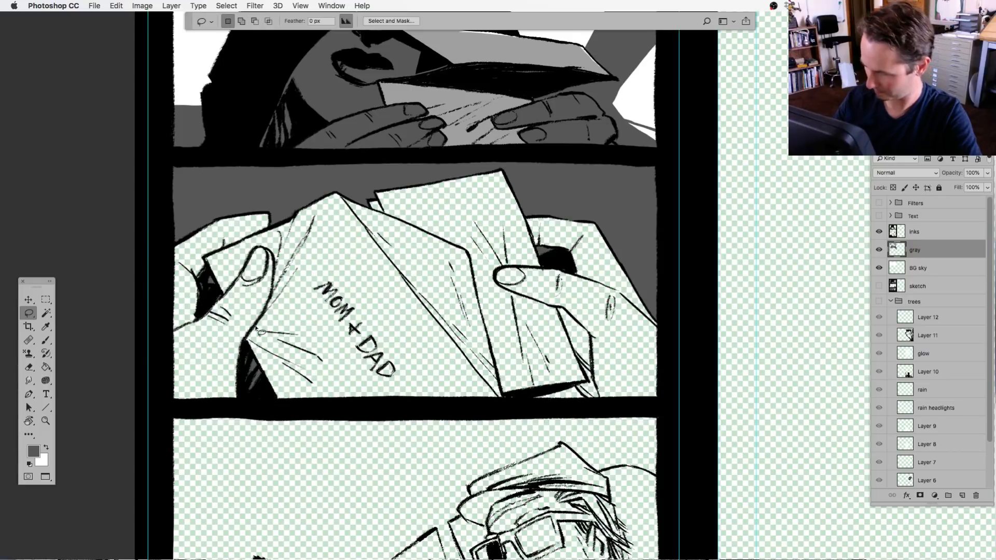
{"action": "key", "text": "super+d"}
{"action": "mouse_move", "coordinate": [584, 396]}
{"action": "left_mouse_down"}
{"action": "mouse_move", "coordinate": [507, 403]}
{"action": "mouse_move", "coordinate": [600, 405]}
{"action": "mouse_move", "coordinate": [596, 350]}
{"action": "mouse_move", "coordinate": [570, 314]}
{"action": "mouse_move", "coordinate": [557, 332]}
{"action": "left_mouse_up"}
{"action": "key", "text": "alt+BackSpace"}
{"action": "key", "text": "super+d"}
{"action": "key", "text": "alt+BackSpace"}
{"action": "key", "text": "super+d"}
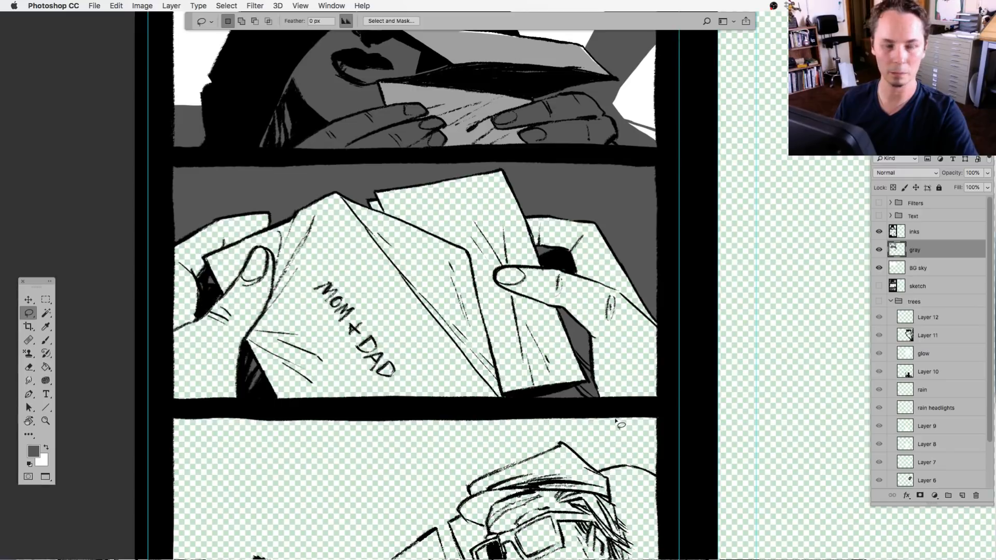
Examine the gray tones across the panels and compare the second panel with the sketch layer.
{"action": "left_click_drag", "start_coordinate": [428, 450], "coordinate": [447, 442]}
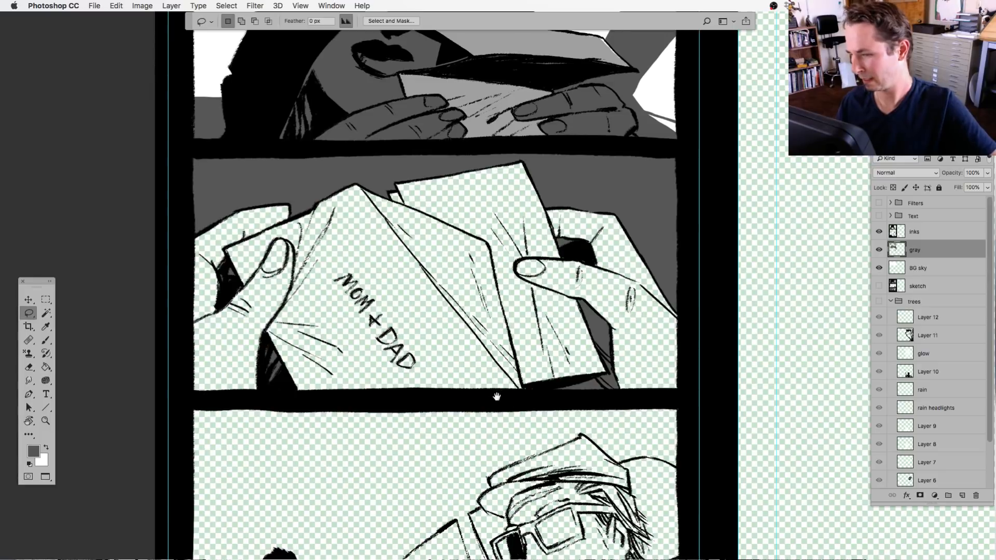
{"action": "left_click_drag", "start_coordinate": [498, 399], "coordinate": [444, 437]}
{"action": "key", "text": "b"}
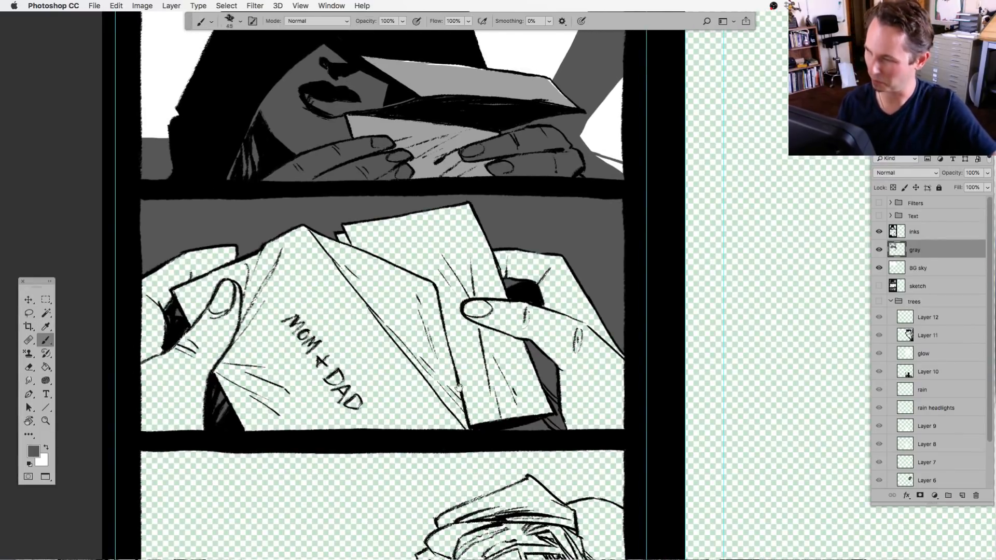
{"action": "mouse_move", "coordinate": [471, 376]}
{"action": "left_mouse_down"}
{"action": "mouse_move", "coordinate": [446, 500]}
{"action": "mouse_move", "coordinate": [453, 476]}
{"action": "left_mouse_up"}
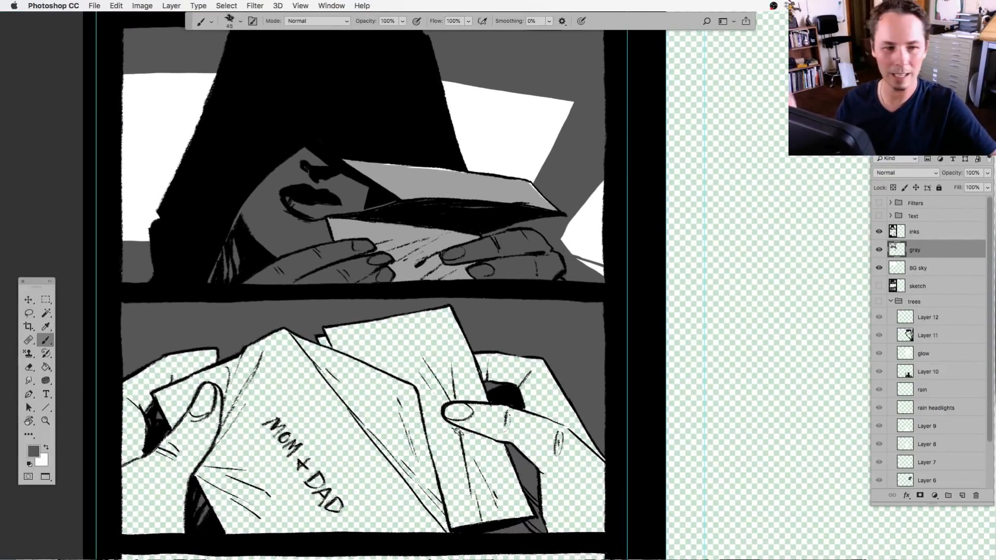
{"action": "scroll", "coordinate": [465, 438], "scroll_direction": "down", "scroll_amount": 5}
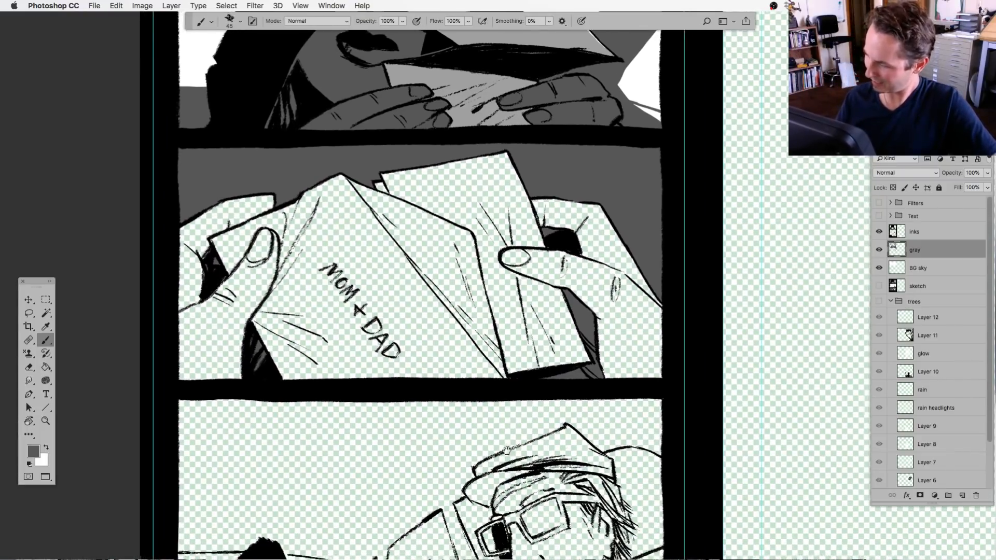
{"action": "left_click_drag", "start_coordinate": [506, 449], "coordinate": [503, 444]}
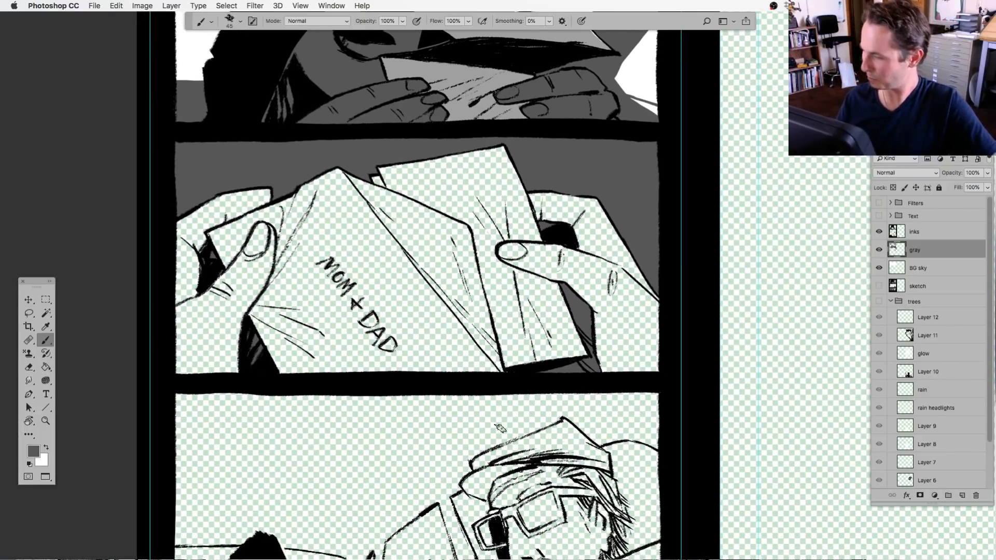
{"action": "left_click", "coordinate": [878, 287]}
{"action": "left_click", "coordinate": [878, 287]}
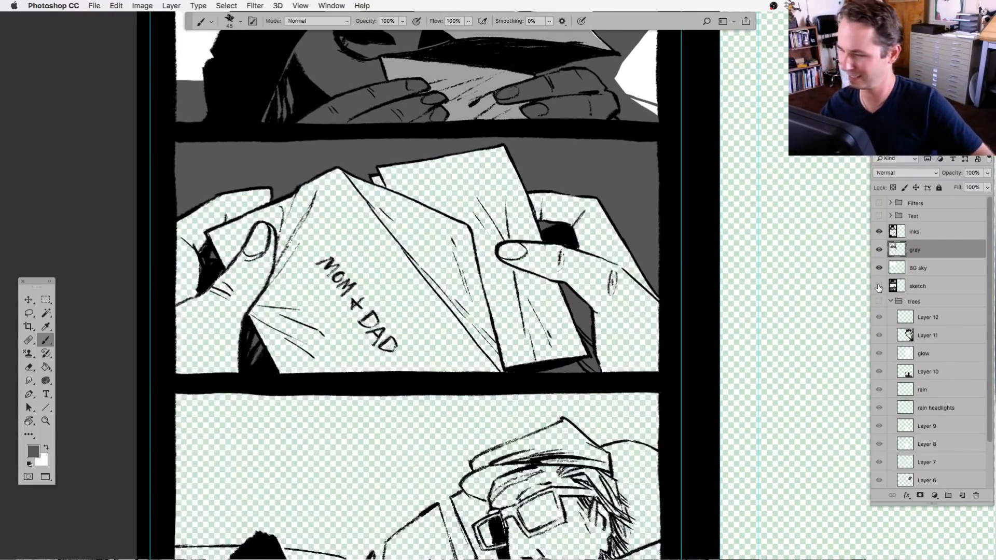
{"action": "scroll", "coordinate": [816, 289], "scroll_direction": "up", "scroll_amount": 5}
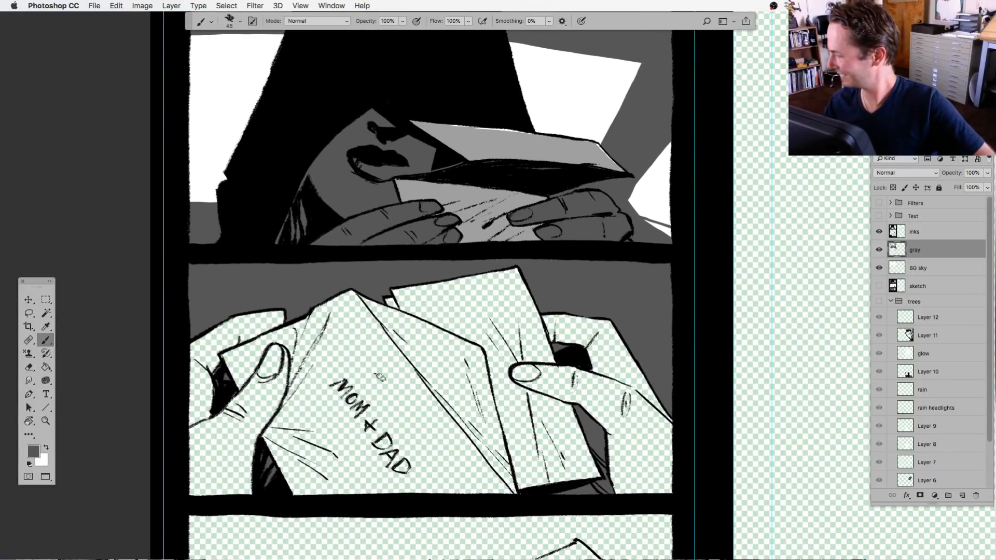
Set the brush to Behind mode at size 100 and paint light gray over the envelope's upper part and the adjoining letter.
{"action": "left_click", "coordinate": [29, 313]}
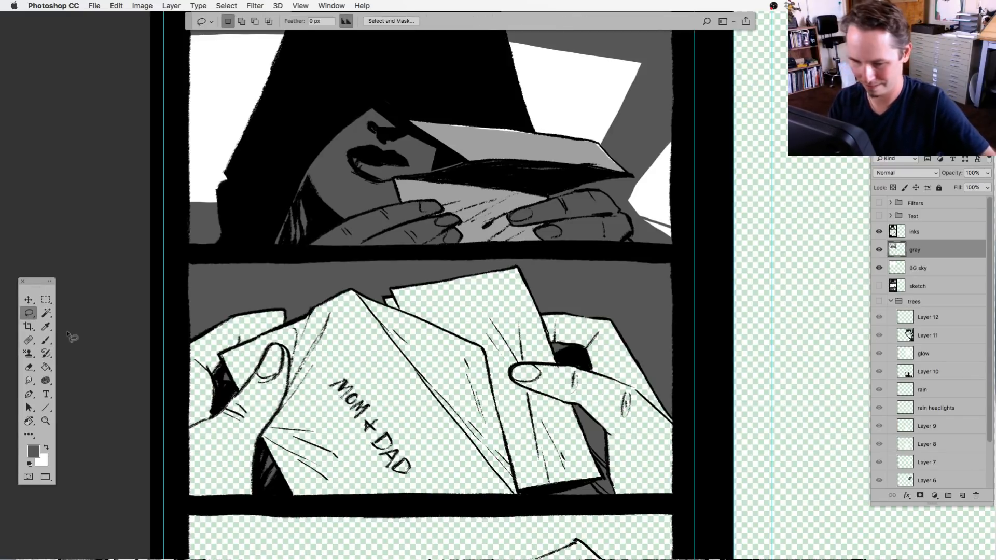
{"action": "key", "text": "b"}
{"action": "left_click", "coordinate": [338, 21]}
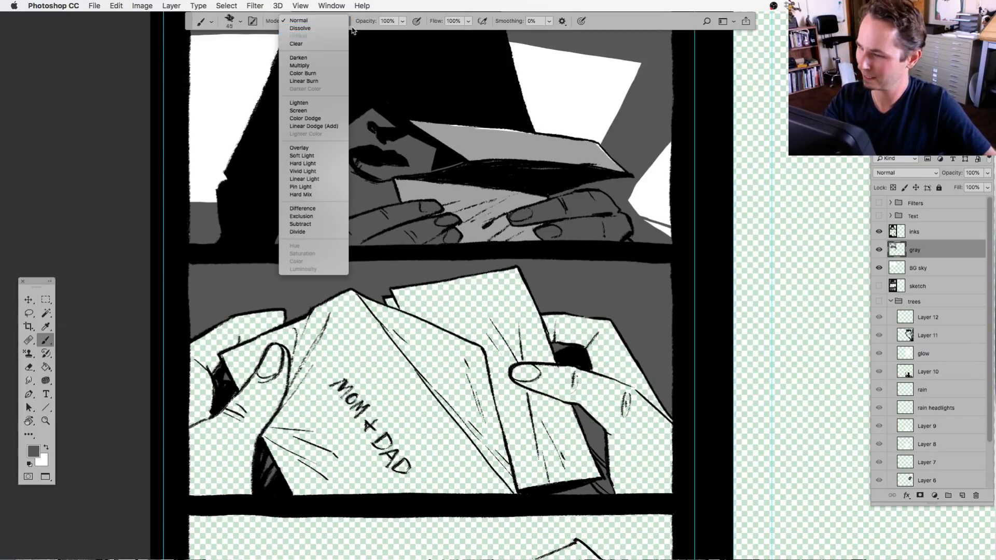
{"action": "left_click", "coordinate": [311, 39]}
{"action": "mouse_move", "coordinate": [388, 300]}
{"action": "left_mouse_down"}
{"action": "mouse_move", "coordinate": [435, 314]}
{"action": "mouse_move", "coordinate": [394, 332]}
{"action": "mouse_move", "coordinate": [415, 353]}
{"action": "mouse_move", "coordinate": [493, 352]}
{"action": "mouse_move", "coordinate": [432, 286]}
{"action": "mouse_move", "coordinate": [513, 298]}
{"action": "mouse_move", "coordinate": [522, 331]}
{"action": "left_mouse_up"}
{"action": "key", "text": "bracketright"}
{"action": "key", "text": "bracketright"}
{"action": "key", "text": "bracketright"}
{"action": "key", "text": "bracketright"}
{"action": "key", "text": "bracketright"}
{"action": "key", "text": "bracketright"}
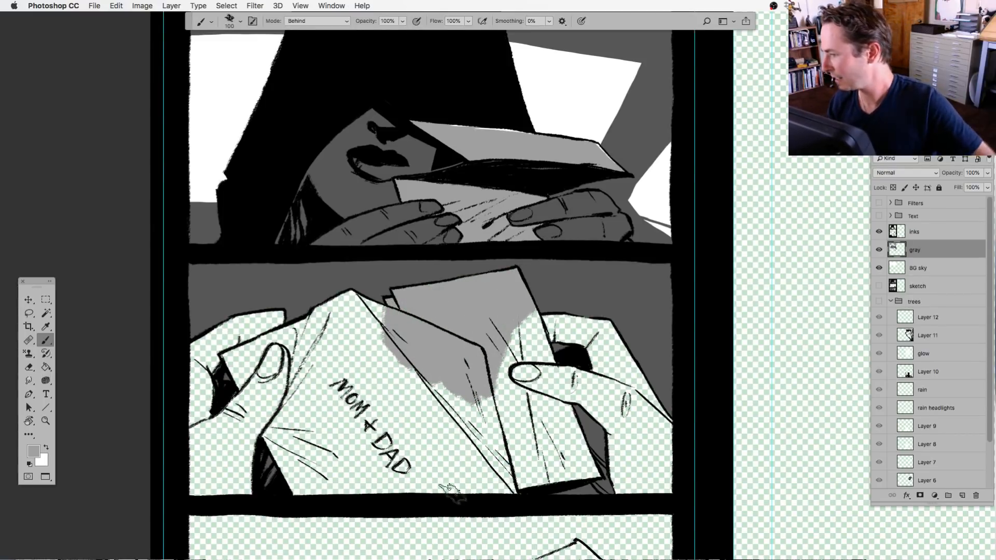
{"action": "key", "text": "super+z"}
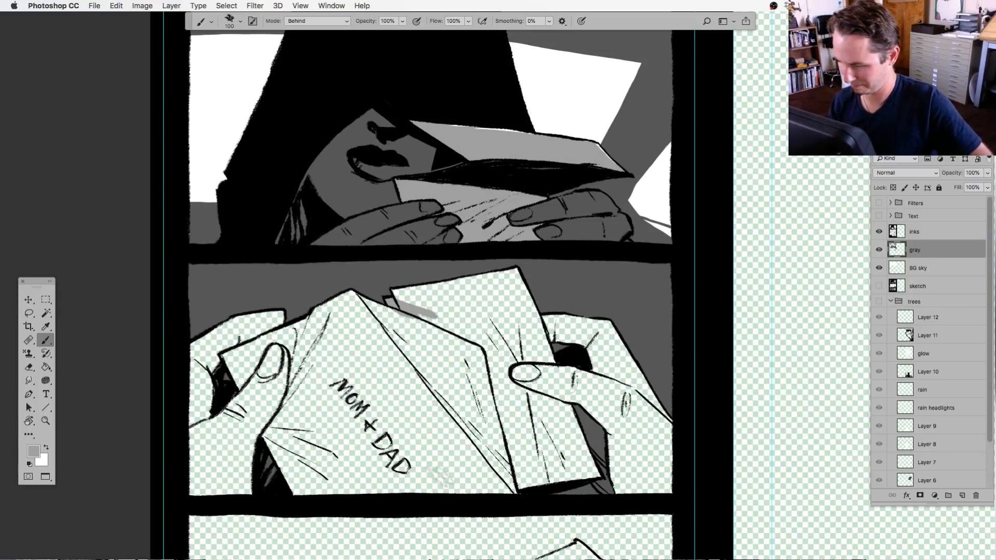
{"action": "mouse_move", "coordinate": [332, 332]}
{"action": "left_mouse_down"}
{"action": "mouse_move", "coordinate": [324, 374]}
{"action": "mouse_move", "coordinate": [348, 325]}
{"action": "mouse_move", "coordinate": [368, 354]}
{"action": "mouse_move", "coordinate": [425, 349]}
{"action": "mouse_move", "coordinate": [446, 393]}
{"action": "mouse_move", "coordinate": [469, 339]}
{"action": "mouse_move", "coordinate": [437, 407]}
{"action": "left_mouse_up"}
Select the left hand and the envelope's left part, and fill only their empty areas with light gray.
{"action": "left_click", "coordinate": [31, 314]}
{"action": "mouse_move", "coordinate": [233, 314]}
{"action": "left_mouse_down"}
{"action": "mouse_move", "coordinate": [186, 327]}
{"action": "mouse_move", "coordinate": [180, 500]}
{"action": "mouse_move", "coordinate": [260, 507]}
{"action": "mouse_move", "coordinate": [351, 424]}
{"action": "mouse_move", "coordinate": [327, 280]}
{"action": "left_mouse_up"}
{"action": "key", "text": "alt+BackSpace"}
{"action": "key", "text": "ctrl+d"}
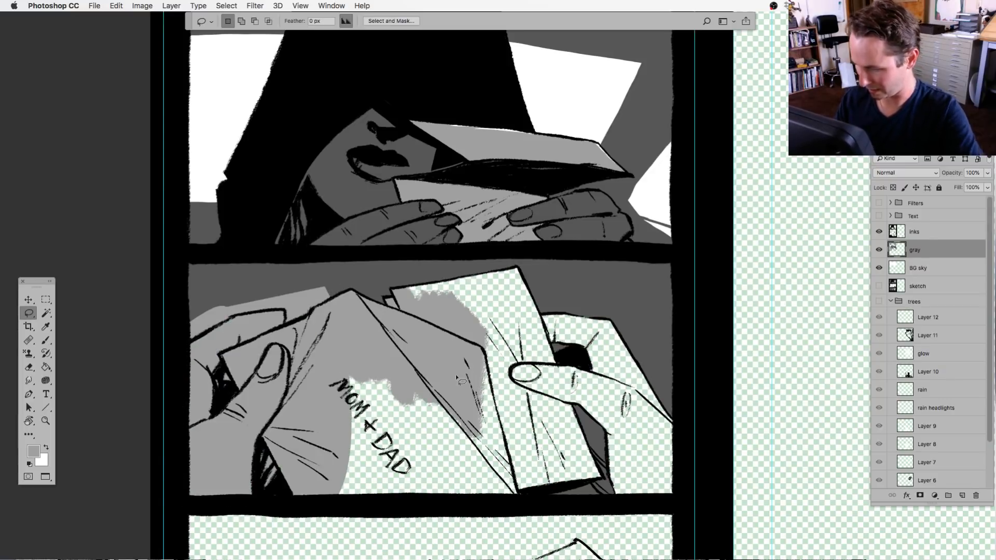
{"action": "key", "text": "ctrl+z"}
{"action": "key", "text": "ctrl+z"}
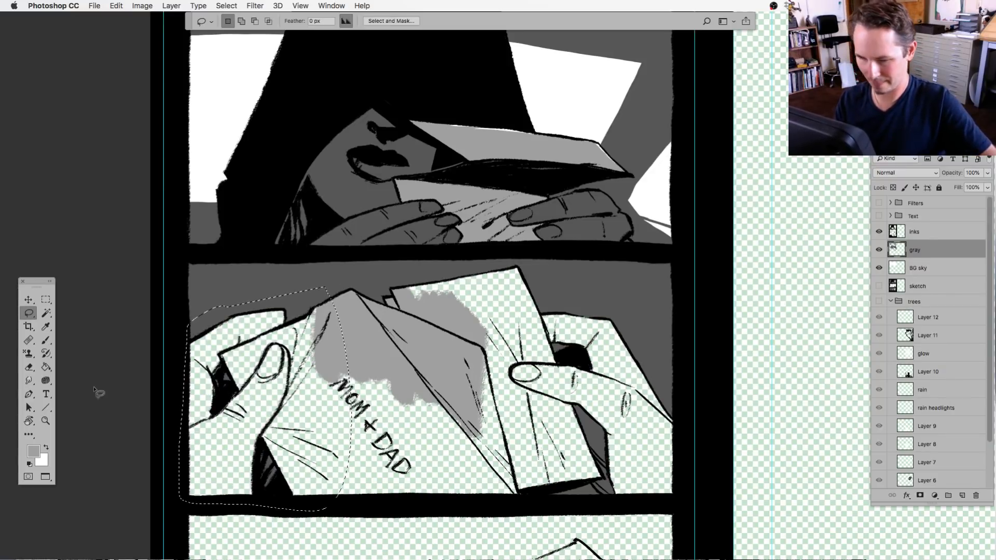
{"action": "key", "text": "g"}
{"action": "left_click", "coordinate": [291, 425]}
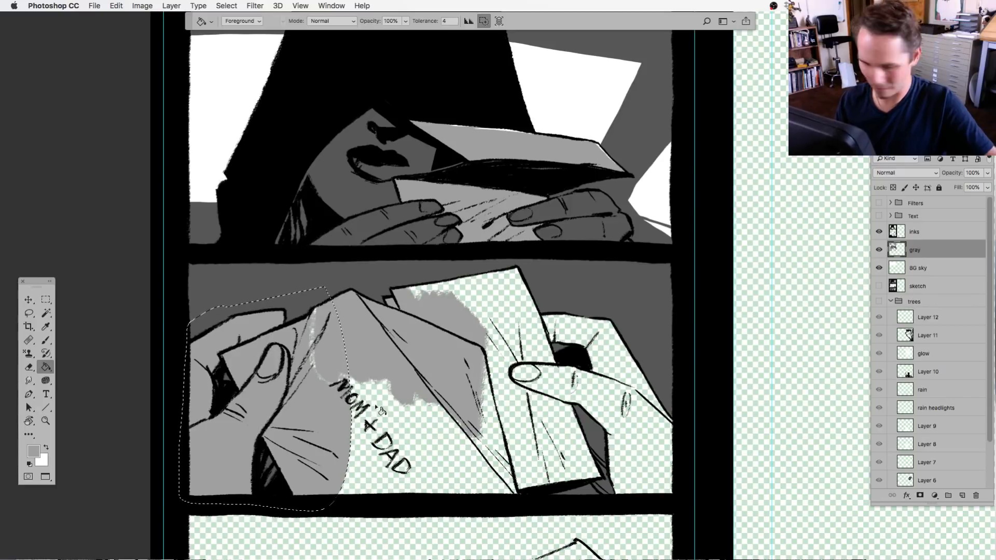
{"action": "key", "text": "ctrl+d"}
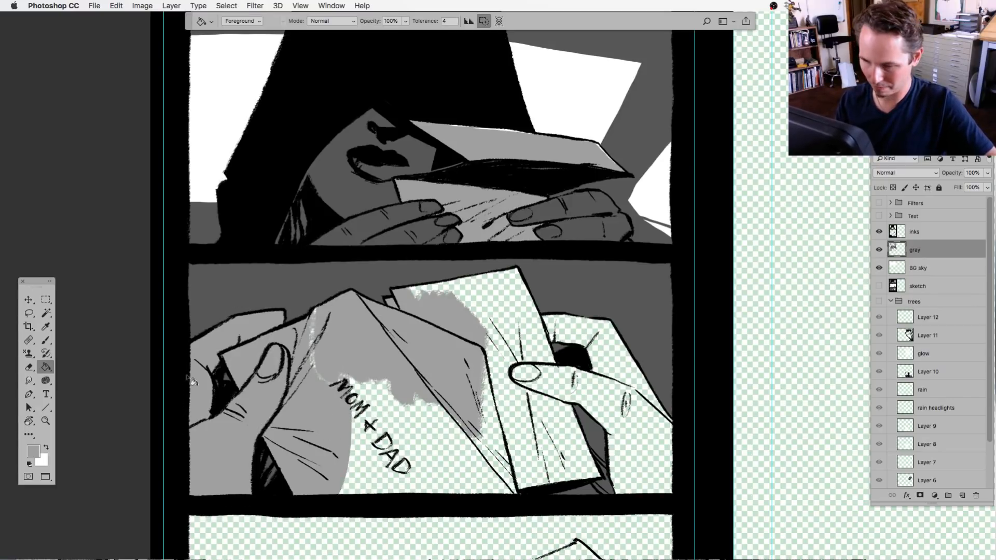
Select the rest of the envelope around the MOM + DAD lettering and fill it with light gray.
{"action": "left_click", "coordinate": [29, 313]}
{"action": "mouse_move", "coordinate": [313, 310]}
{"action": "left_mouse_down"}
{"action": "mouse_move", "coordinate": [310, 333]}
{"action": "mouse_move", "coordinate": [364, 396]}
{"action": "mouse_move", "coordinate": [329, 484]}
{"action": "mouse_move", "coordinate": [376, 503]}
{"action": "mouse_move", "coordinate": [507, 502]}
{"action": "mouse_move", "coordinate": [474, 380]}
{"action": "mouse_move", "coordinate": [488, 341]}
{"action": "left_mouse_up"}
{"action": "key", "text": "alt+BackSpace"}
{"action": "key", "text": "super+d"}
{"action": "key", "text": "alt+BackSpace"}
{"action": "key", "text": "super+d"}
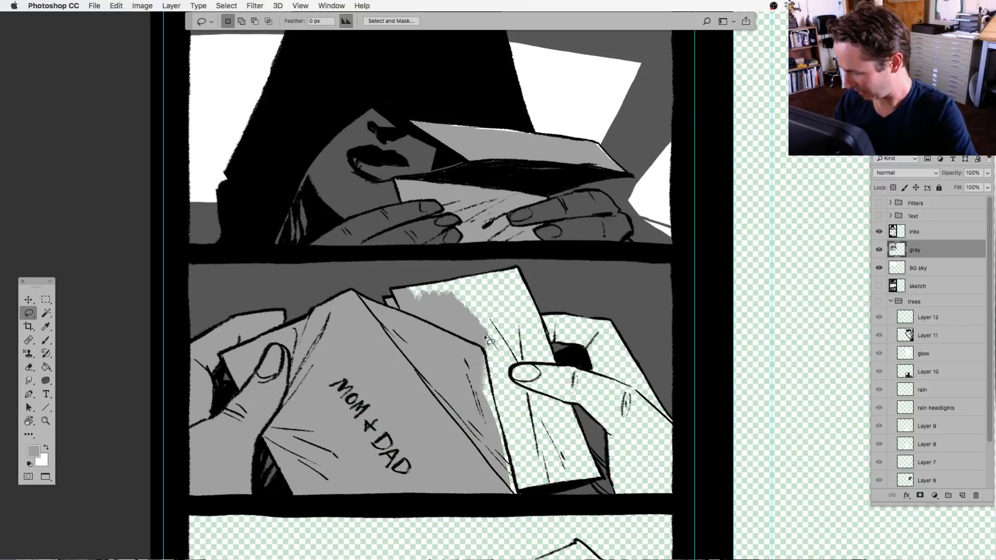
Fill the remaining upper, middle and lower parts of the letter, including the thumb tip, with light gray in successive freehand selections.
{"action": "mouse_move", "coordinate": [400, 299]}
{"action": "left_mouse_down"}
{"action": "mouse_move", "coordinate": [480, 329]}
{"action": "mouse_move", "coordinate": [518, 267]}
{"action": "left_mouse_up"}
{"action": "key", "text": "alt+BackSpace"}
{"action": "key", "text": "super+d"}
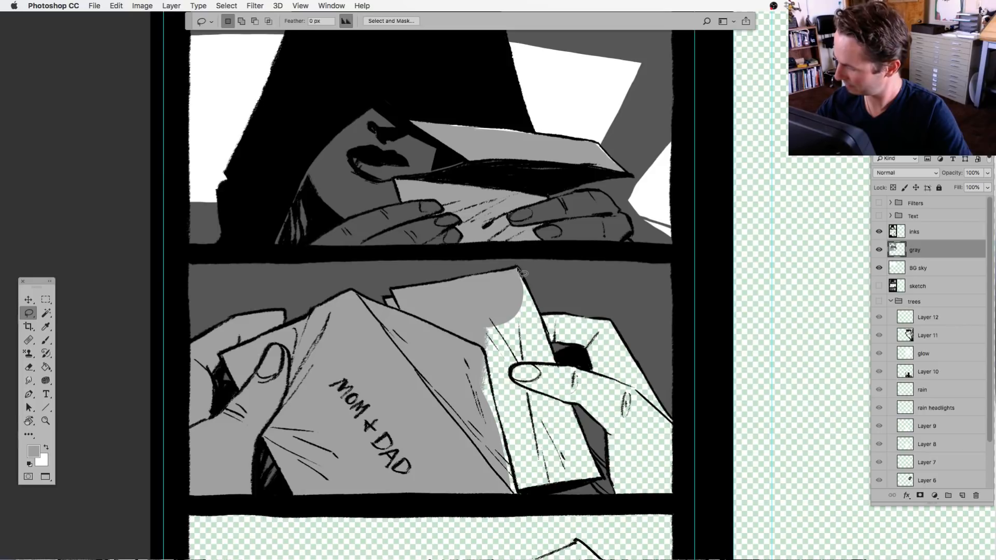
{"action": "mouse_move", "coordinate": [558, 369]}
{"action": "left_mouse_down"}
{"action": "mouse_move", "coordinate": [471, 311]}
{"action": "mouse_move", "coordinate": [538, 302]}
{"action": "left_mouse_up"}
{"action": "key", "text": "alt+BackSpace"}
{"action": "key", "text": "super+d"}
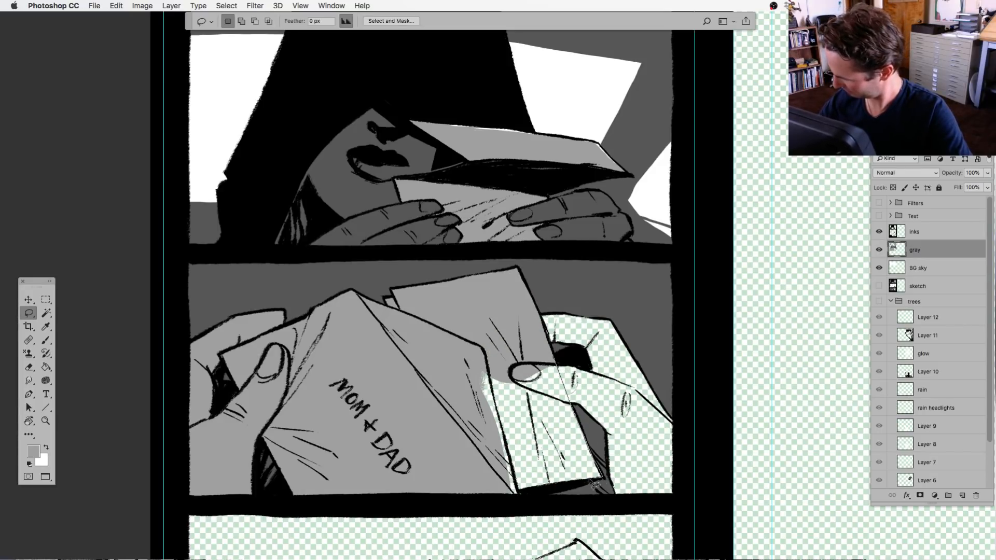
{"action": "mouse_move", "coordinate": [595, 483]}
{"action": "left_mouse_down"}
{"action": "mouse_move", "coordinate": [523, 501]}
{"action": "mouse_move", "coordinate": [456, 402]}
{"action": "mouse_move", "coordinate": [490, 300]}
{"action": "left_mouse_up"}
{"action": "key", "text": "alt+BackSpace"}
{"action": "key", "text": "super+d"}
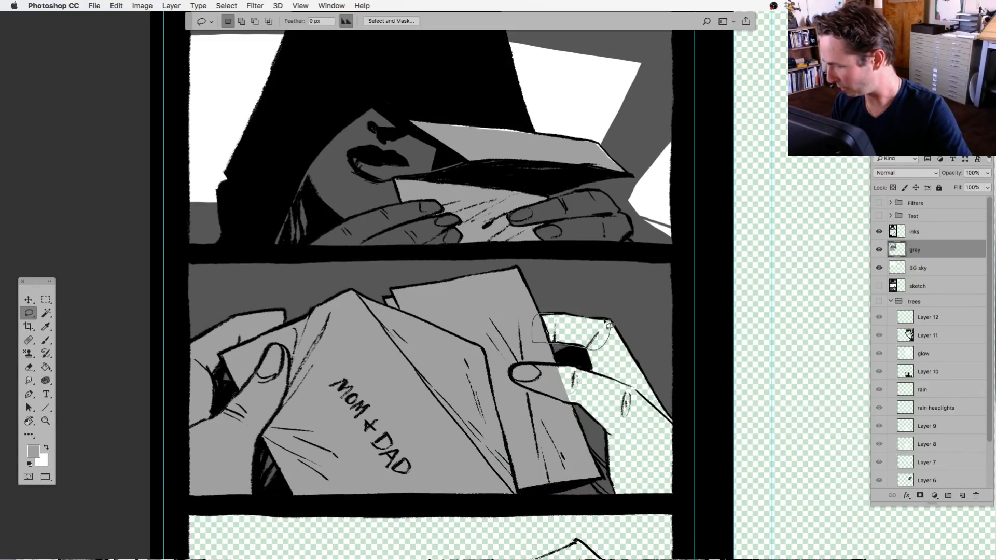
Fill the right hand's fingers and upper back of the hand with light gray in the second panel.
{"action": "left_click_drag", "start_coordinate": [579, 320], "coordinate": [576, 317]}
{"action": "scroll", "coordinate": [467, 337], "scroll_direction": "down", "scroll_amount": 3}
{"action": "scroll", "coordinate": [467, 337], "scroll_direction": "right", "scroll_amount": 6}
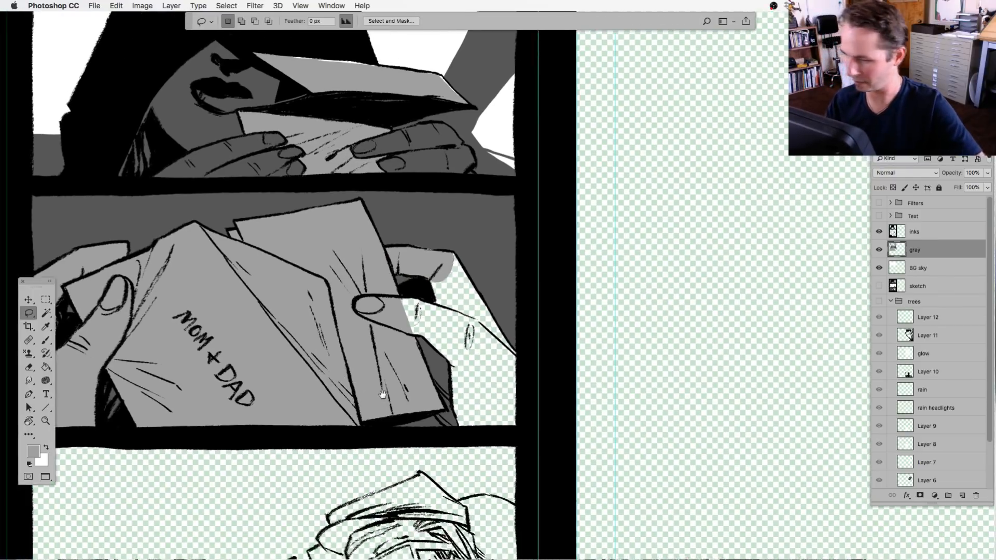
{"action": "key", "text": "super+d"}
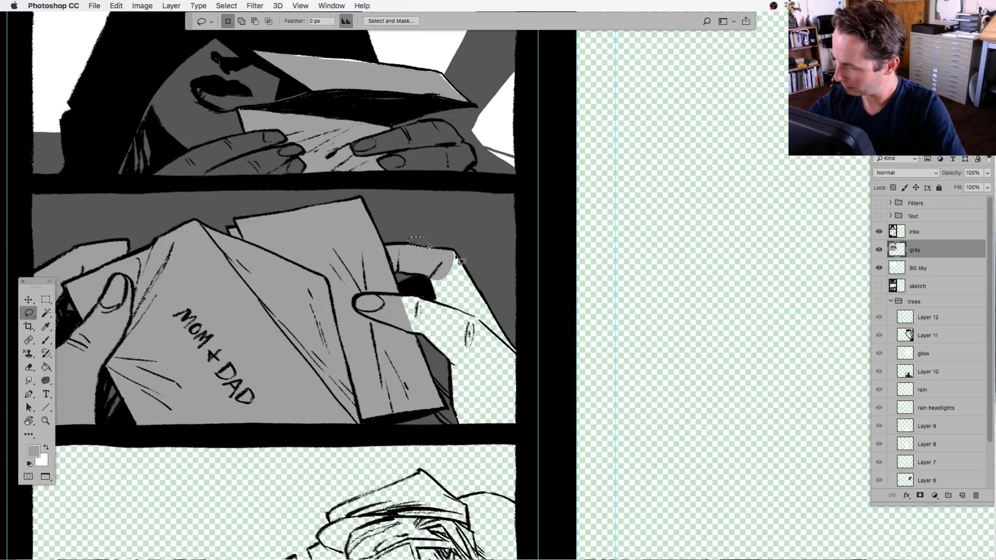
{"action": "mouse_move", "coordinate": [460, 261]}
{"action": "left_mouse_down"}
{"action": "mouse_move", "coordinate": [477, 292]}
{"action": "mouse_move", "coordinate": [445, 320]}
{"action": "mouse_move", "coordinate": [431, 278]}
{"action": "left_mouse_up"}
{"action": "key", "text": "alt+BackSpace"}
{"action": "key", "text": "super+d"}
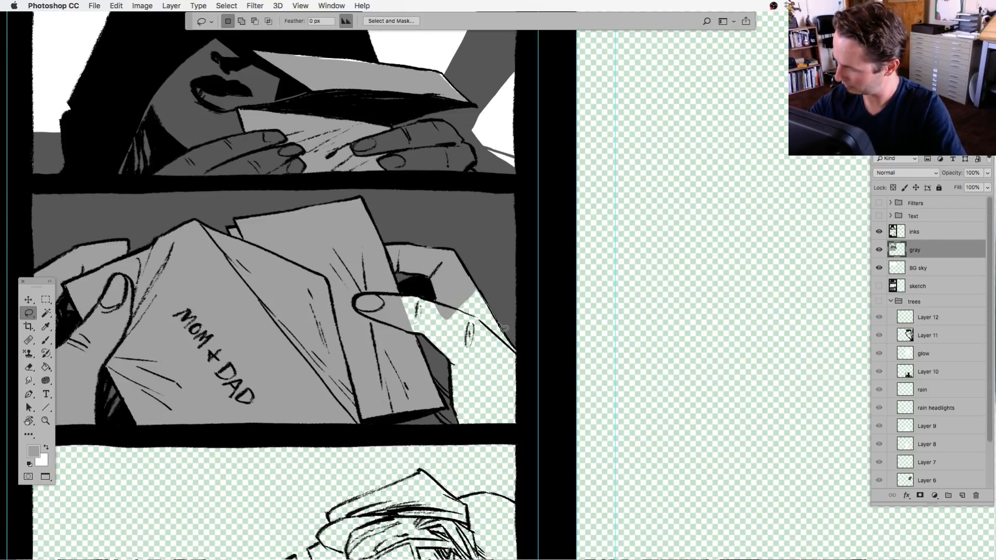
Select the rest of the right hand, from the thumb to the wrist at the panel border, and fill it with light gray.
{"action": "mouse_move", "coordinate": [519, 355]}
{"action": "left_mouse_down"}
{"action": "mouse_move", "coordinate": [522, 413]}
{"action": "mouse_move", "coordinate": [495, 439]}
{"action": "left_mouse_up"}
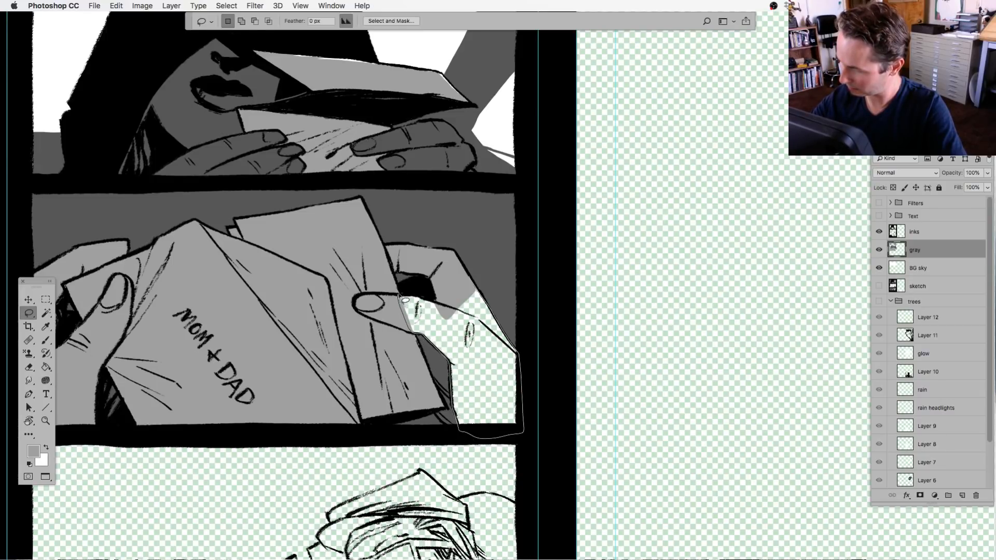
{"action": "left_click_drag", "start_coordinate": [405, 300], "coordinate": [404, 299]}
{"action": "key", "text": "alt+BackSpace"}
{"action": "key", "text": "super+d"}
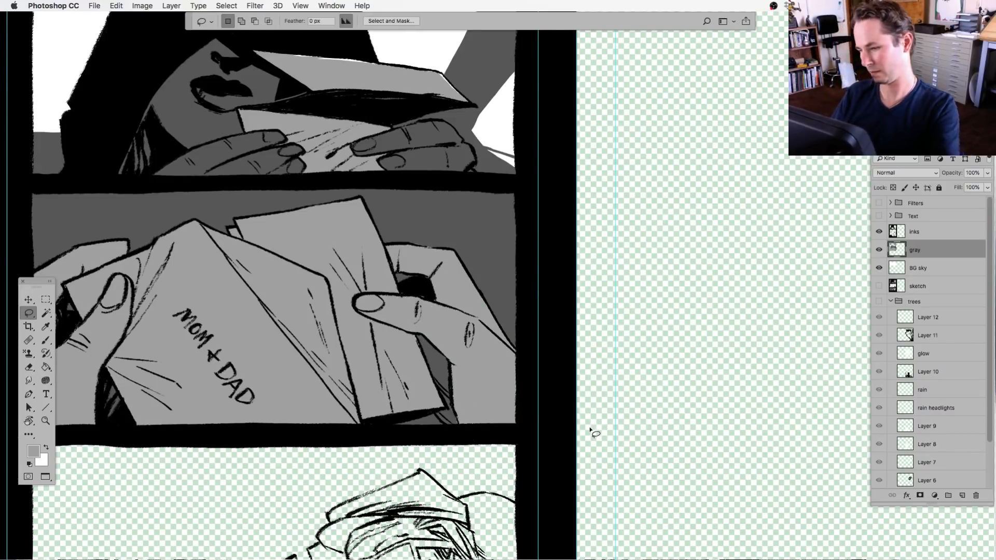
Show the sketch layer as a tonal reference for the third panel with the car driver.
{"action": "key", "text": "super+minus"}
{"action": "key", "text": "super+equal"}
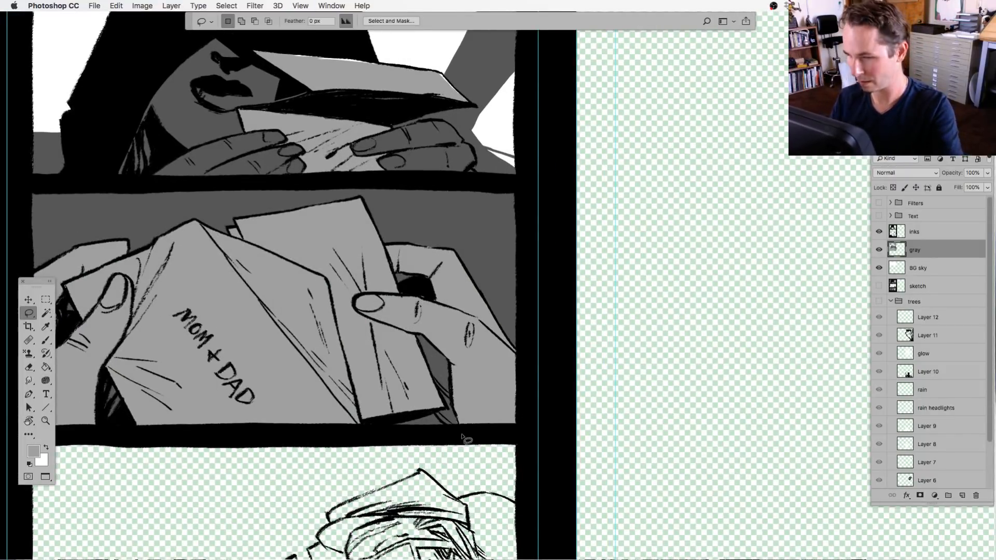
{"action": "key", "text": "super+minus"}
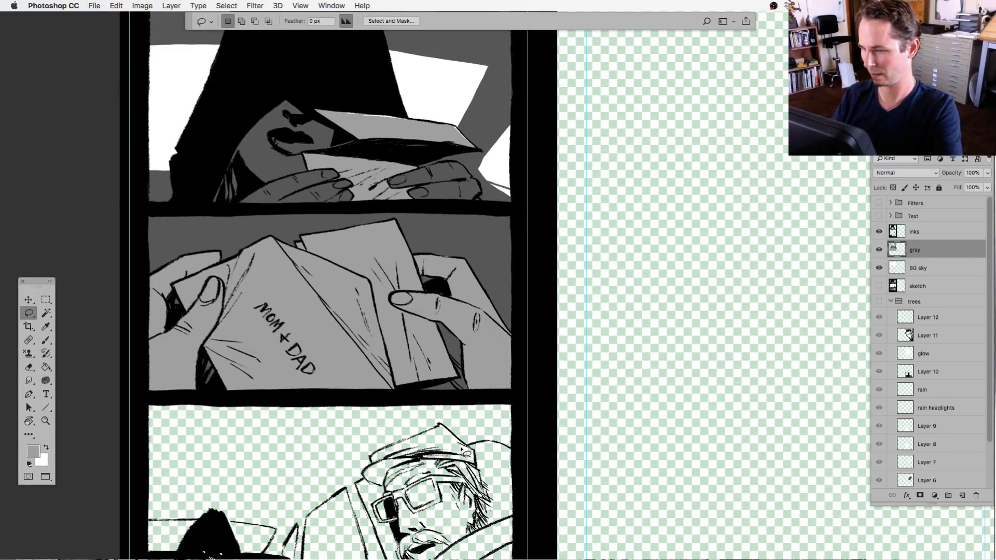
{"action": "left_click_drag", "start_coordinate": [407, 540], "coordinate": [502, 390]}
{"action": "left_click_drag", "start_coordinate": [487, 455], "coordinate": [481, 454]}
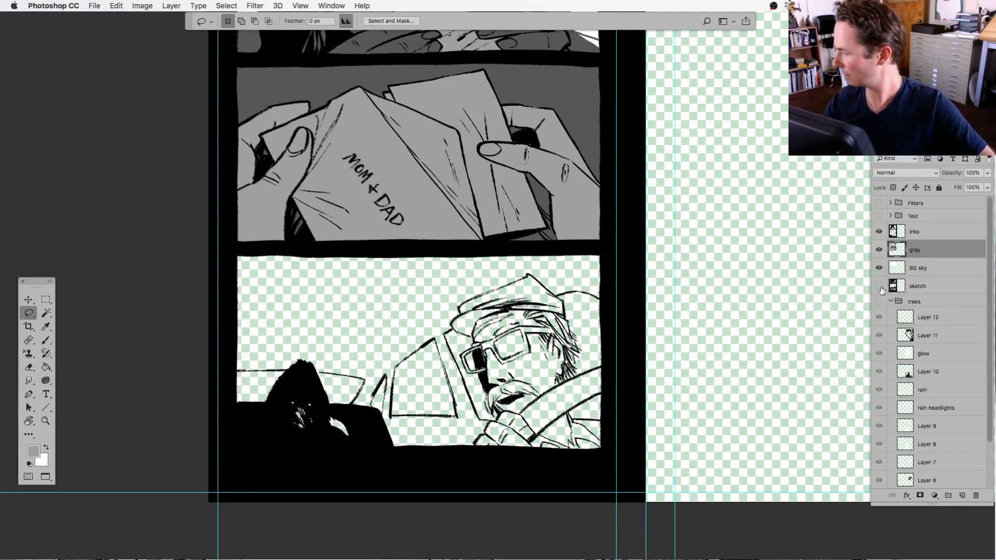
{"action": "left_click", "coordinate": [879, 286]}
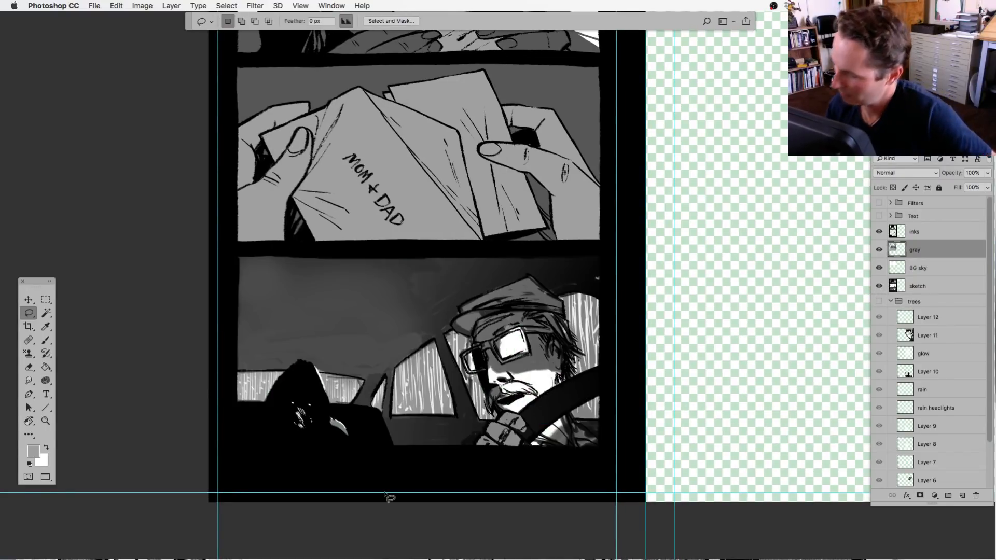
Check the BG sky layer by toggling its visibility, and add a new layer directly above it.
{"action": "scroll", "coordinate": [386, 496], "scroll_direction": "up", "scroll_amount": 3}
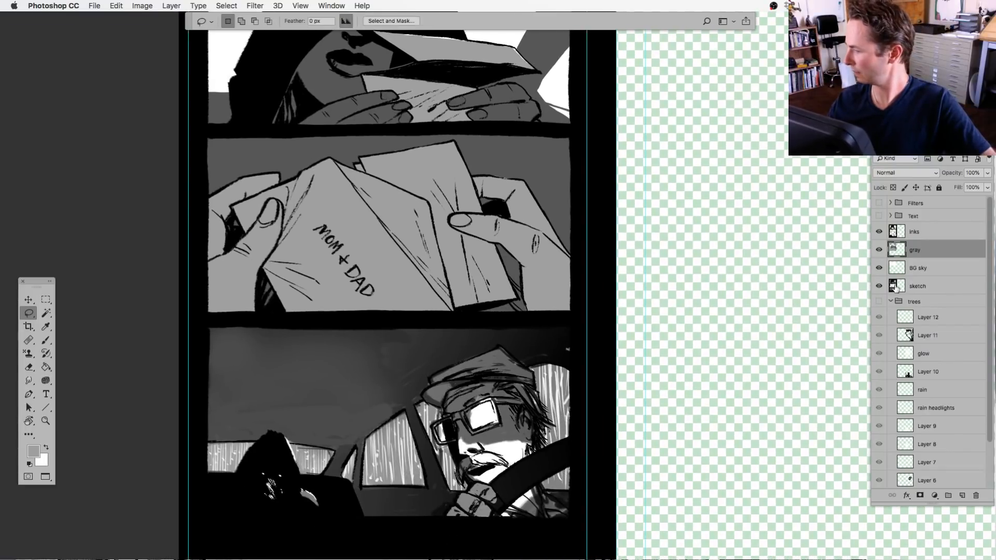
{"action": "left_click", "coordinate": [877, 269]}
{"action": "left_click", "coordinate": [877, 269]}
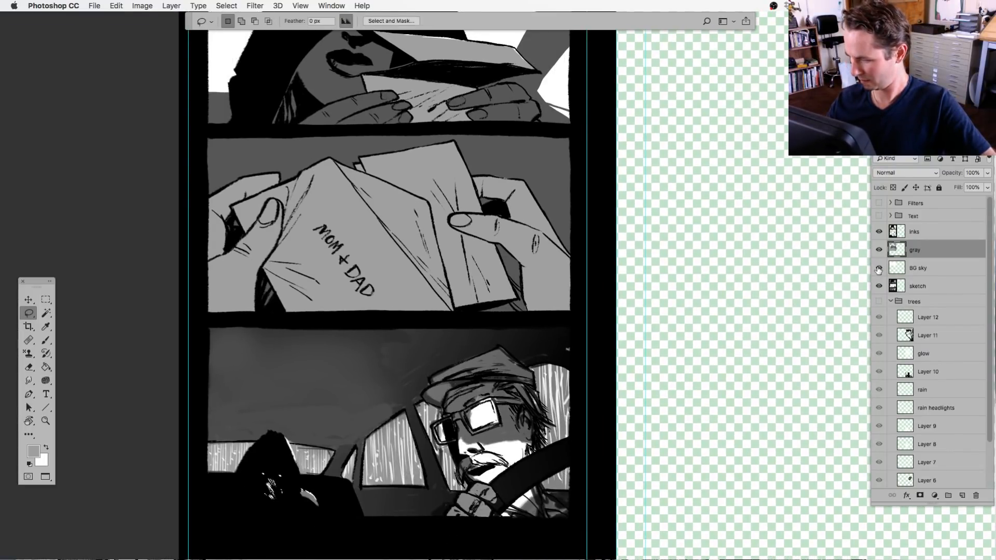
{"action": "left_click", "coordinate": [898, 270]}
{"action": "scroll", "coordinate": [498, 387], "scroll_direction": "down", "scroll_amount": 3}
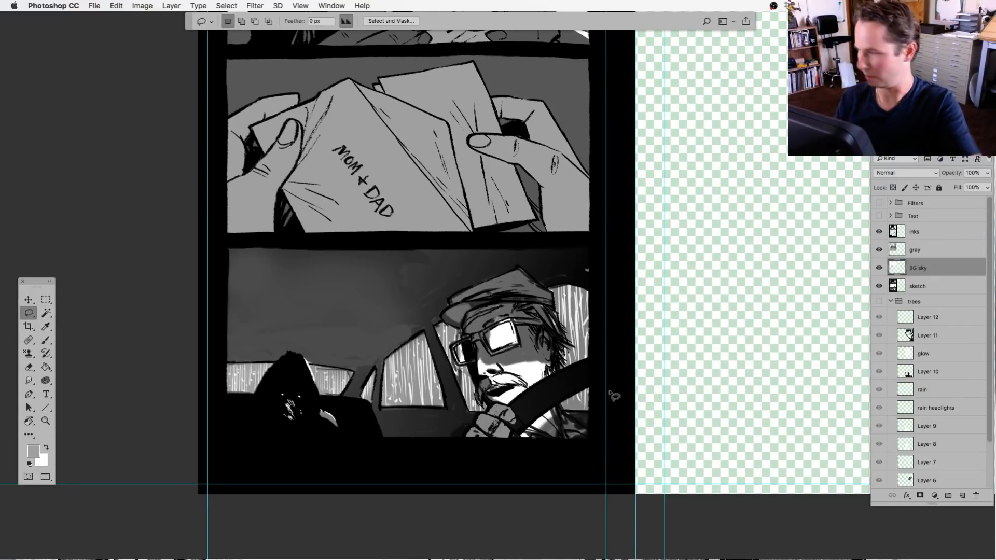
{"action": "left_click", "coordinate": [962, 495]}
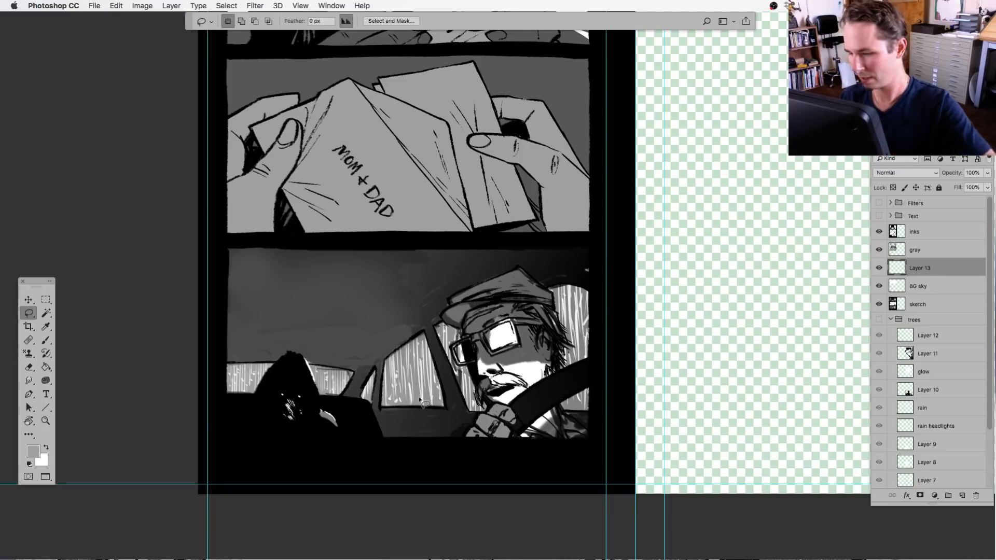
Outline the car ceiling in the third panel with a freehand selection, following the rear window's upper edge.
{"action": "key", "text": "super+plus"}
{"action": "left_click_drag", "start_coordinate": [368, 384], "coordinate": [450, 331]}
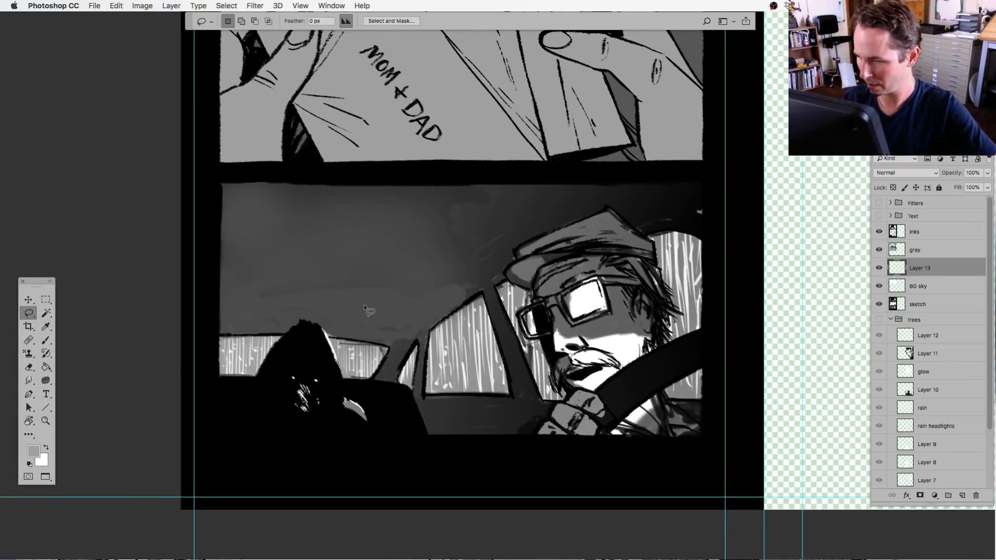
{"action": "left_click_drag", "start_coordinate": [213, 174], "coordinate": [212, 343]}
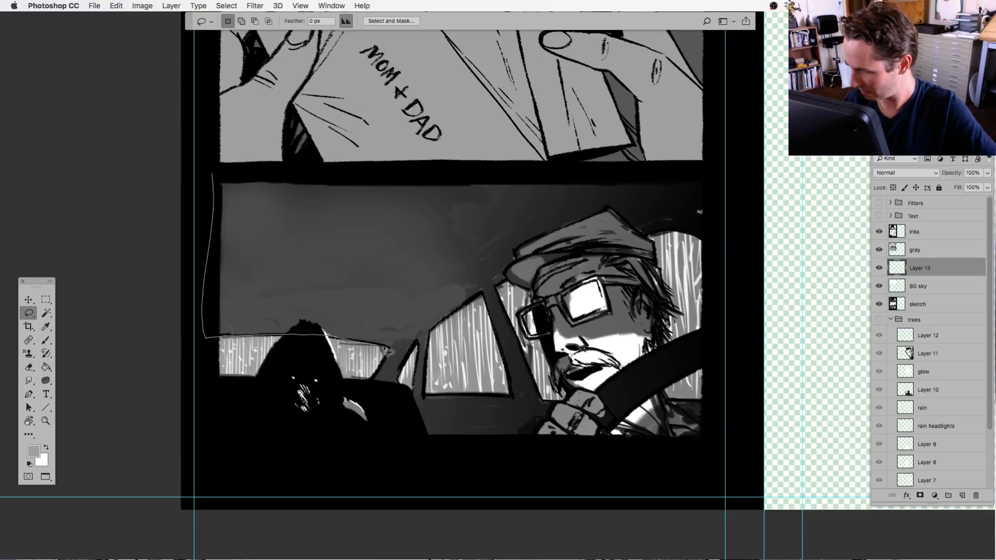
{"action": "mouse_move", "coordinate": [396, 354]}
{"action": "left_mouse_down"}
{"action": "mouse_move", "coordinate": [429, 264]}
{"action": "mouse_move", "coordinate": [443, 172]}
{"action": "left_mouse_up"}
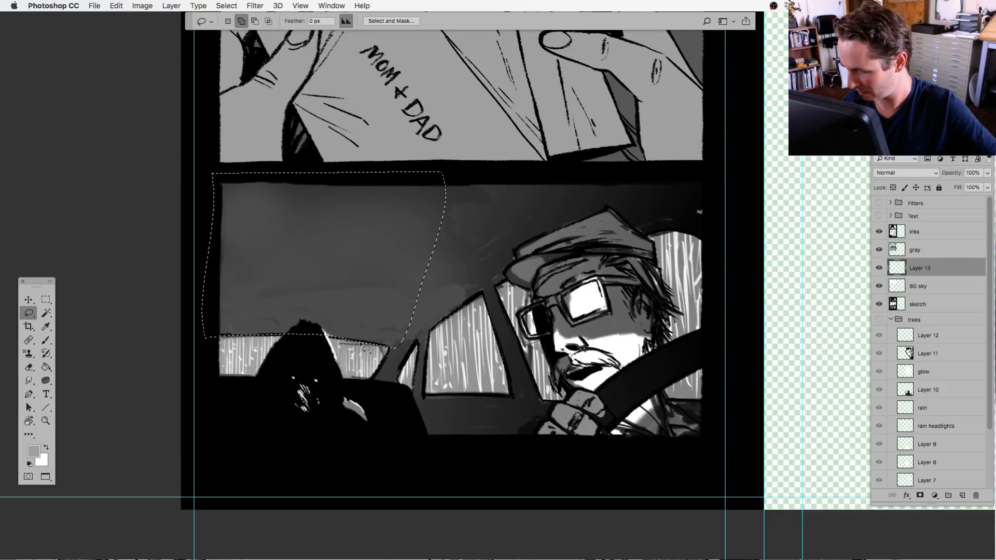
Add the pillar beside the rear window, the narrow side-window divider and the wide pillar beside the driver to the selection.
{"action": "mouse_move", "coordinate": [337, 340]}
{"action": "left_mouse_down"}
{"action": "mouse_move", "coordinate": [385, 348]}
{"action": "mouse_move", "coordinate": [365, 351]}
{"action": "left_mouse_up"}
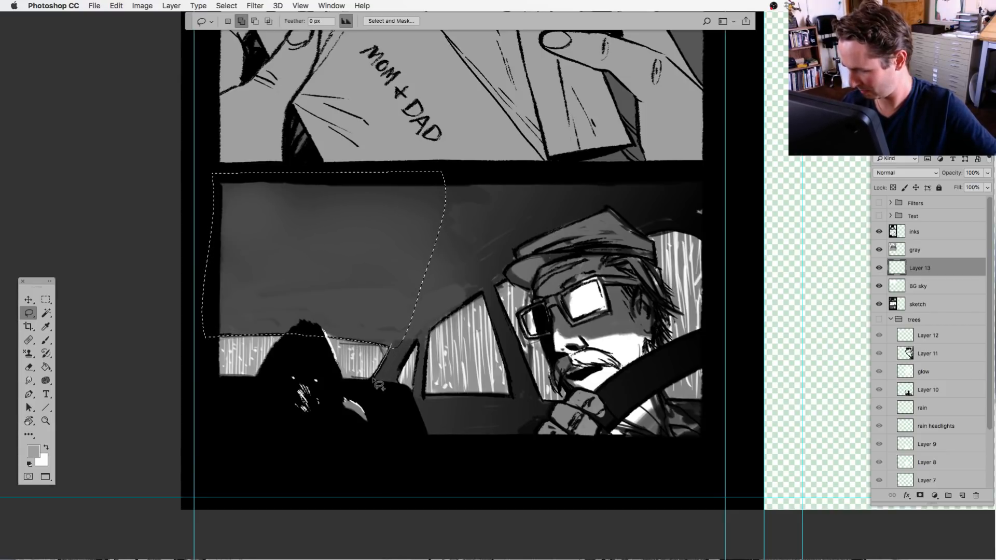
{"action": "mouse_move", "coordinate": [373, 380]}
{"action": "left_mouse_down"}
{"action": "mouse_move", "coordinate": [353, 402]}
{"action": "mouse_move", "coordinate": [401, 393]}
{"action": "left_mouse_up"}
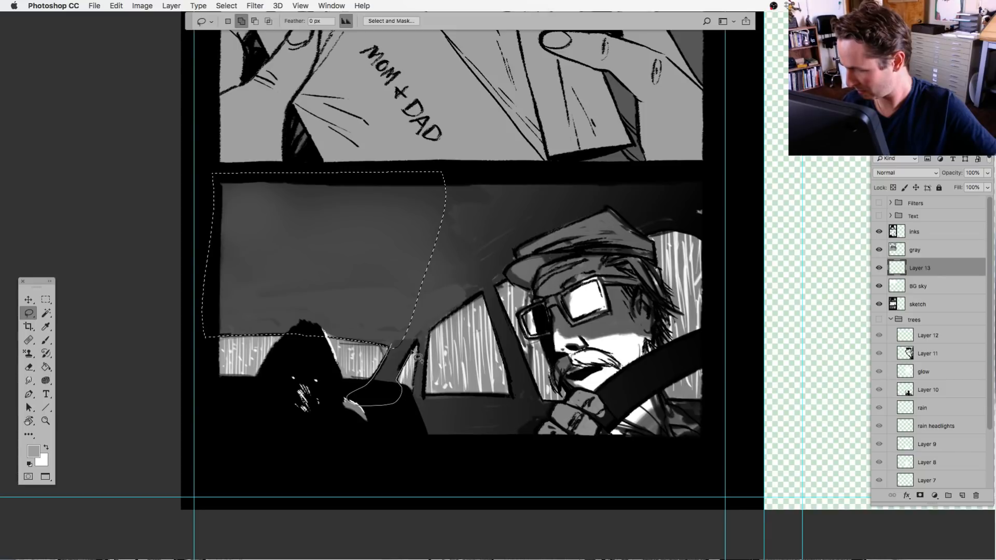
{"action": "mouse_move", "coordinate": [412, 352]}
{"action": "left_mouse_down"}
{"action": "mouse_move", "coordinate": [390, 313]}
{"action": "mouse_move", "coordinate": [418, 351]}
{"action": "left_mouse_up"}
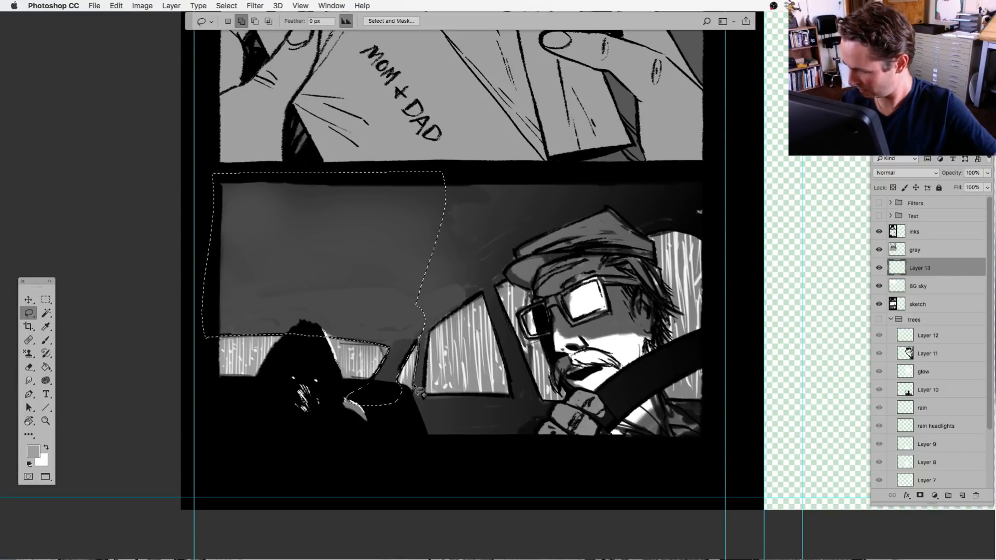
{"action": "left_click_drag", "start_coordinate": [420, 391], "coordinate": [426, 423]}
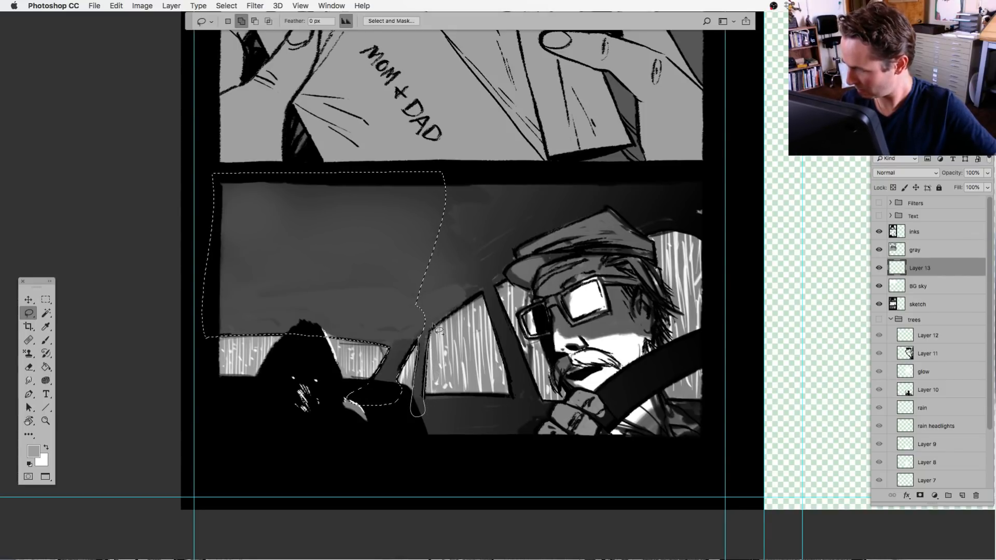
{"action": "left_click_drag", "start_coordinate": [433, 325], "coordinate": [400, 332]}
{"action": "left_click_drag", "start_coordinate": [478, 285], "coordinate": [490, 324]}
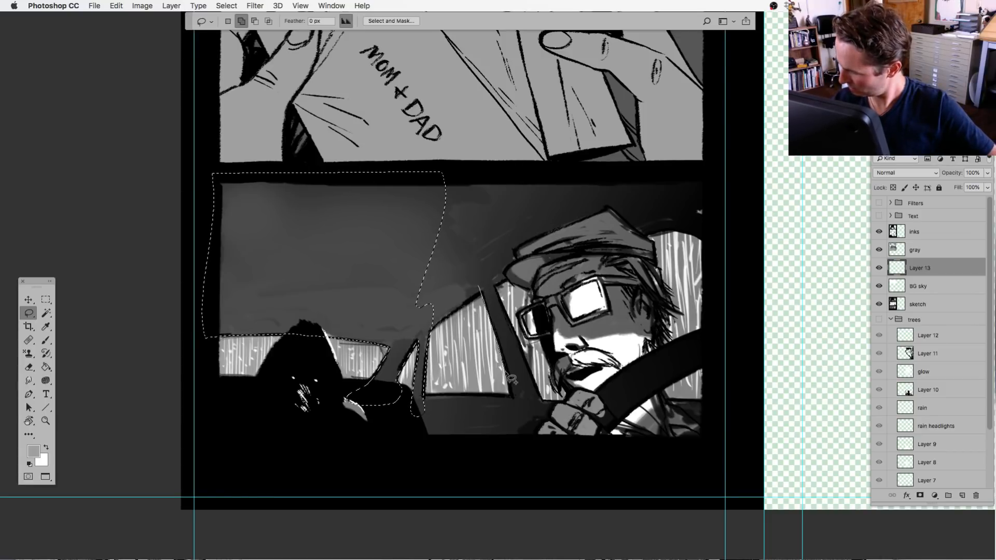
{"action": "left_click_drag", "start_coordinate": [511, 380], "coordinate": [536, 426]}
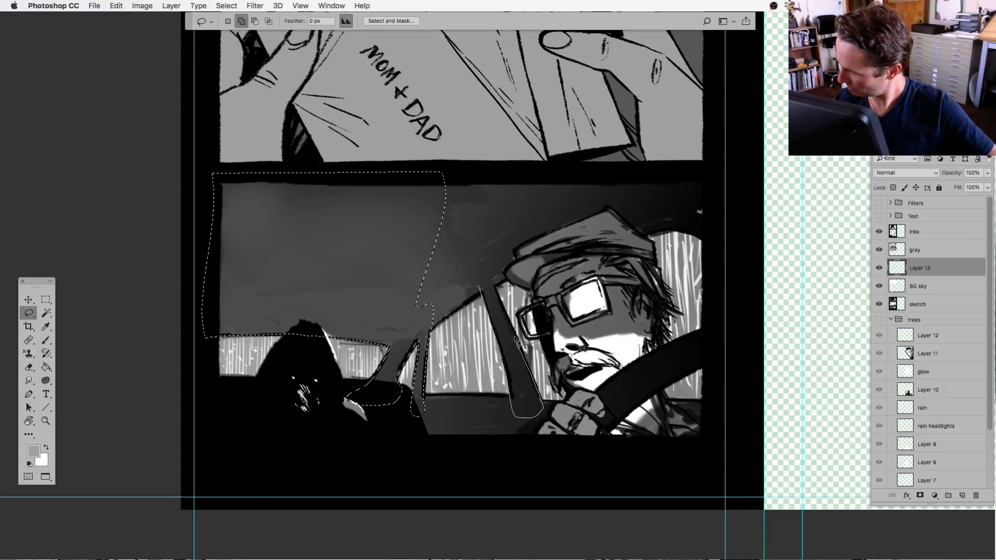
{"action": "left_click_drag", "start_coordinate": [492, 277], "coordinate": [486, 280]}
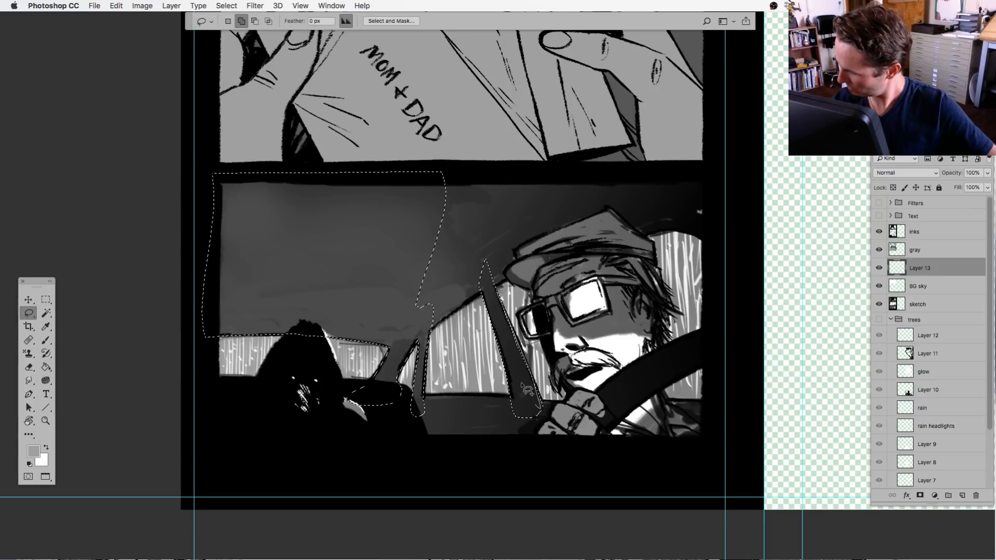
Add the car door area below the side windows to the selection, extending it past the driver to the third panel's edge.
{"action": "mouse_move", "coordinate": [415, 398]}
{"action": "left_mouse_down"}
{"action": "mouse_move", "coordinate": [493, 429]}
{"action": "mouse_move", "coordinate": [526, 400]}
{"action": "mouse_move", "coordinate": [436, 395]}
{"action": "left_mouse_up"}
{"action": "mouse_move", "coordinate": [549, 400]}
{"action": "left_mouse_down"}
{"action": "mouse_move", "coordinate": [527, 403]}
{"action": "mouse_move", "coordinate": [586, 410]}
{"action": "mouse_move", "coordinate": [452, 408]}
{"action": "mouse_move", "coordinate": [401, 451]}
{"action": "mouse_move", "coordinate": [622, 430]}
{"action": "left_mouse_up"}
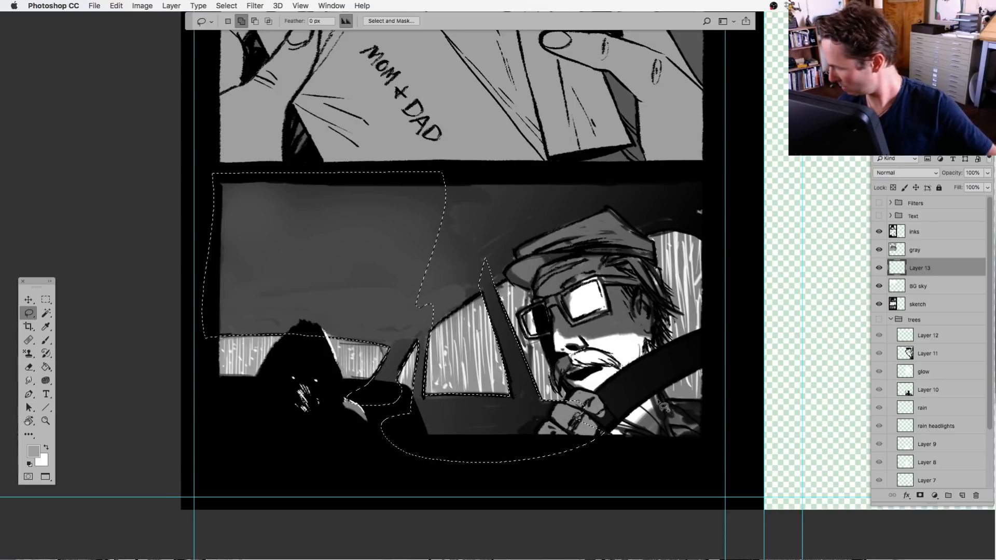
{"action": "mouse_move", "coordinate": [702, 407]}
{"action": "left_mouse_down"}
{"action": "mouse_move", "coordinate": [715, 438]}
{"action": "mouse_move", "coordinate": [550, 420]}
{"action": "mouse_move", "coordinate": [648, 401]}
{"action": "left_mouse_up"}
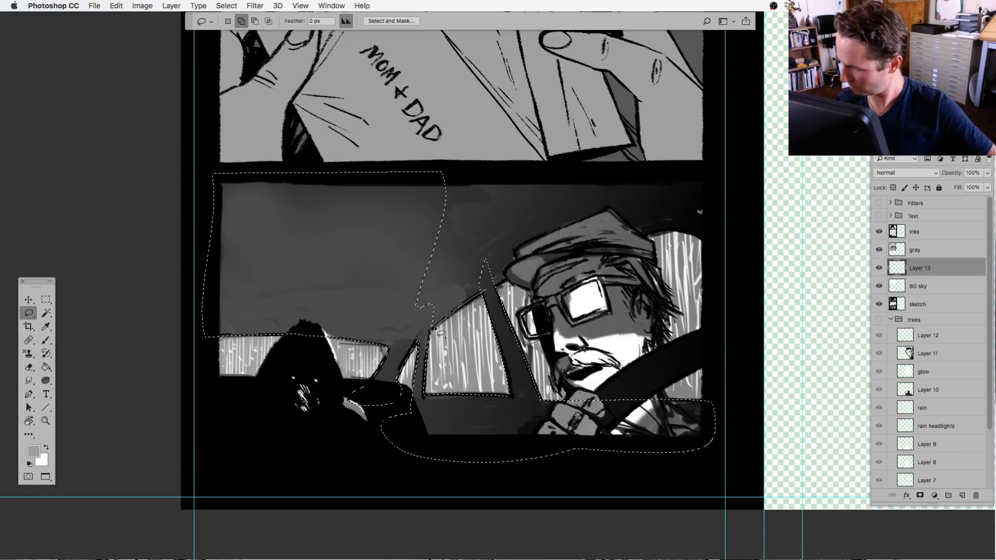
Extend the ceiling selection along the tops of the side windows and across the driver's cap to the panel's far corner.
{"action": "mouse_move", "coordinate": [440, 332]}
{"action": "left_mouse_down"}
{"action": "mouse_move", "coordinate": [526, 231]}
{"action": "mouse_move", "coordinate": [489, 299]}
{"action": "mouse_move", "coordinate": [454, 308]}
{"action": "left_mouse_up"}
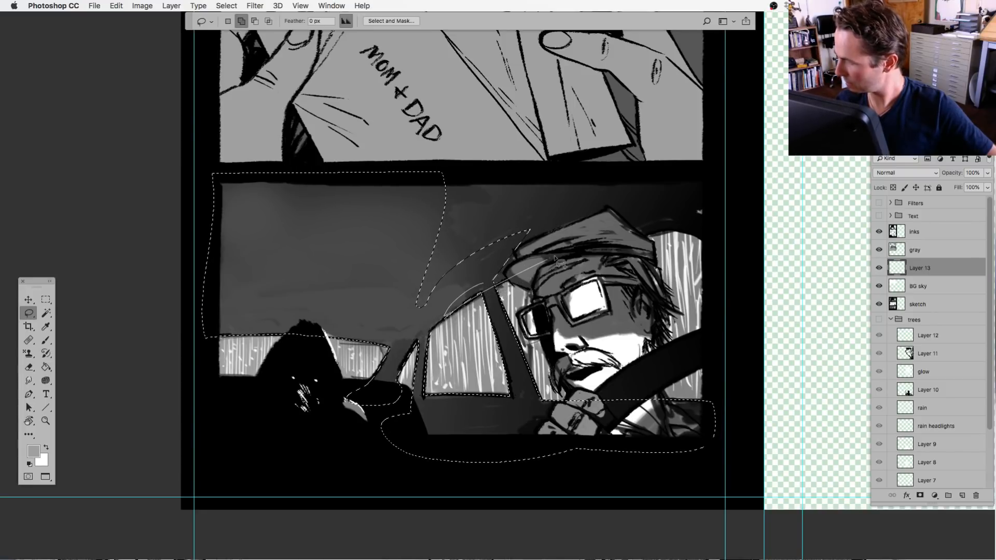
{"action": "mouse_move", "coordinate": [556, 259]}
{"action": "left_mouse_down"}
{"action": "mouse_move", "coordinate": [661, 213]}
{"action": "mouse_move", "coordinate": [399, 222]}
{"action": "mouse_move", "coordinate": [391, 290]}
{"action": "left_mouse_up"}
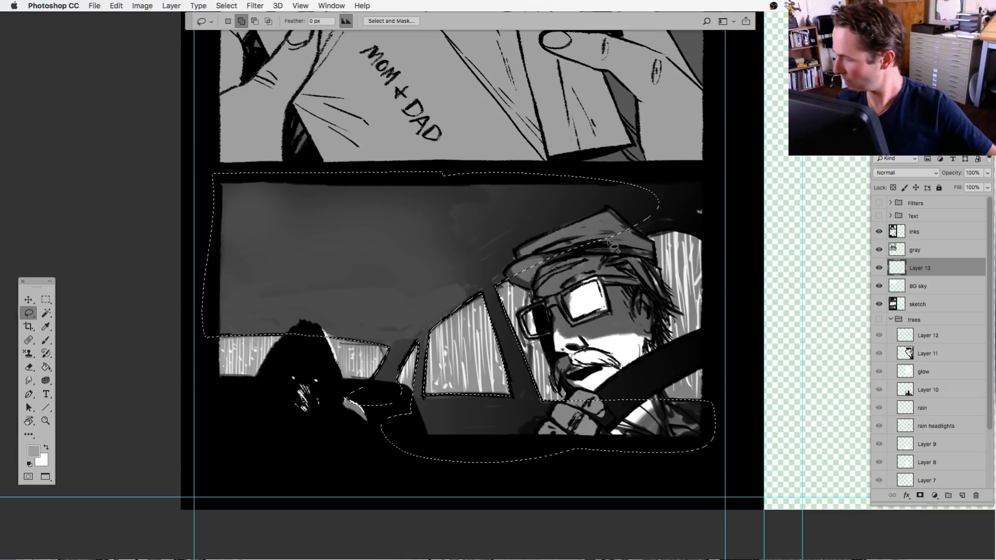
{"action": "mouse_move", "coordinate": [609, 242]}
{"action": "left_mouse_down"}
{"action": "mouse_move", "coordinate": [685, 216]}
{"action": "mouse_move", "coordinate": [674, 235]}
{"action": "left_mouse_up"}
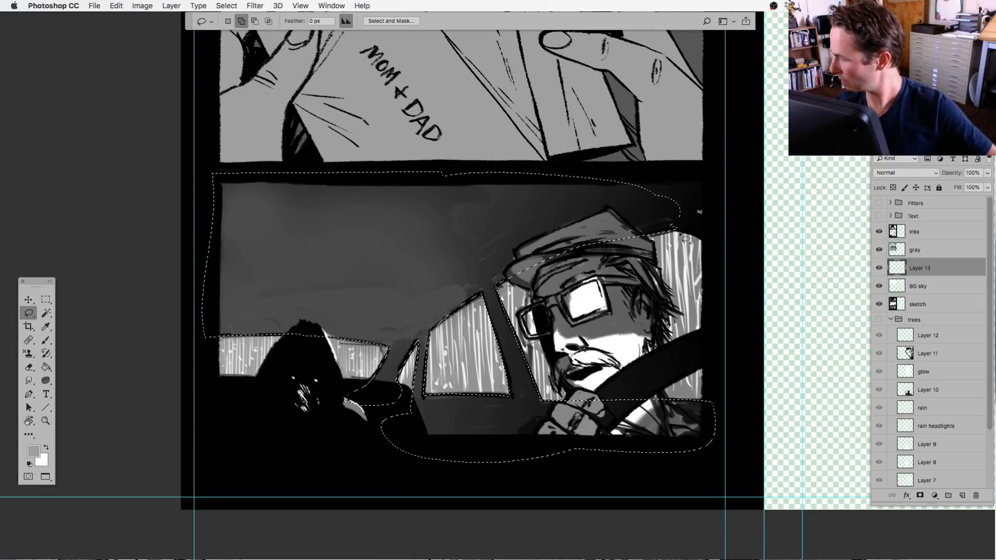
{"action": "mouse_move", "coordinate": [701, 218]}
{"action": "left_mouse_down"}
{"action": "mouse_move", "coordinate": [713, 175]}
{"action": "mouse_move", "coordinate": [657, 166]}
{"action": "mouse_move", "coordinate": [521, 179]}
{"action": "left_mouse_up"}
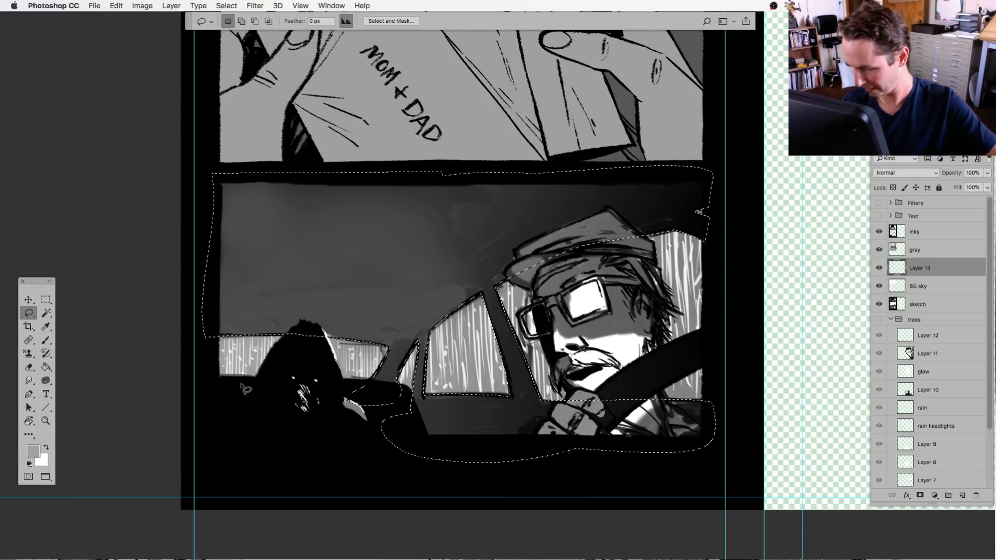
Fill the selected car interior with black on the new layer above BG sky.
{"action": "key", "text": "super+minus"}
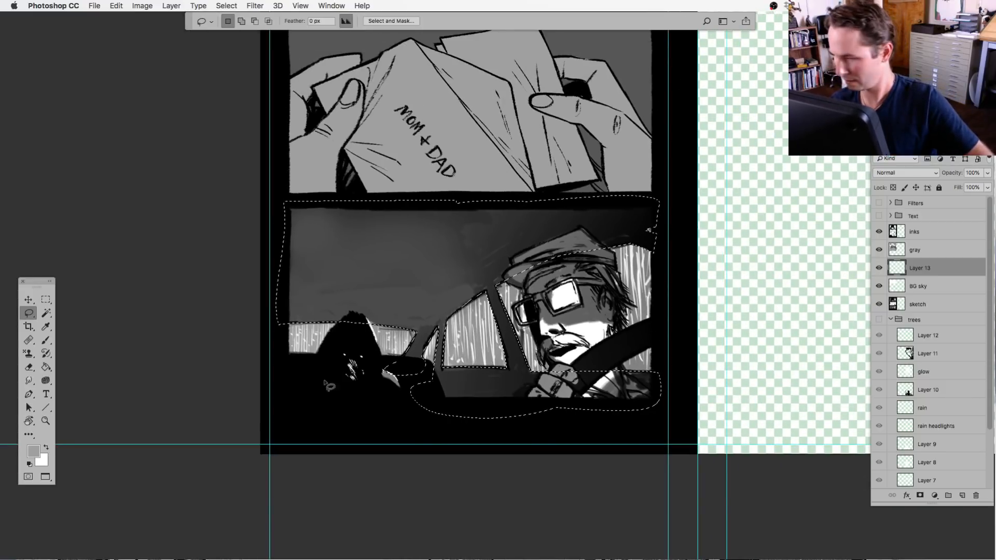
{"action": "key", "text": "g"}
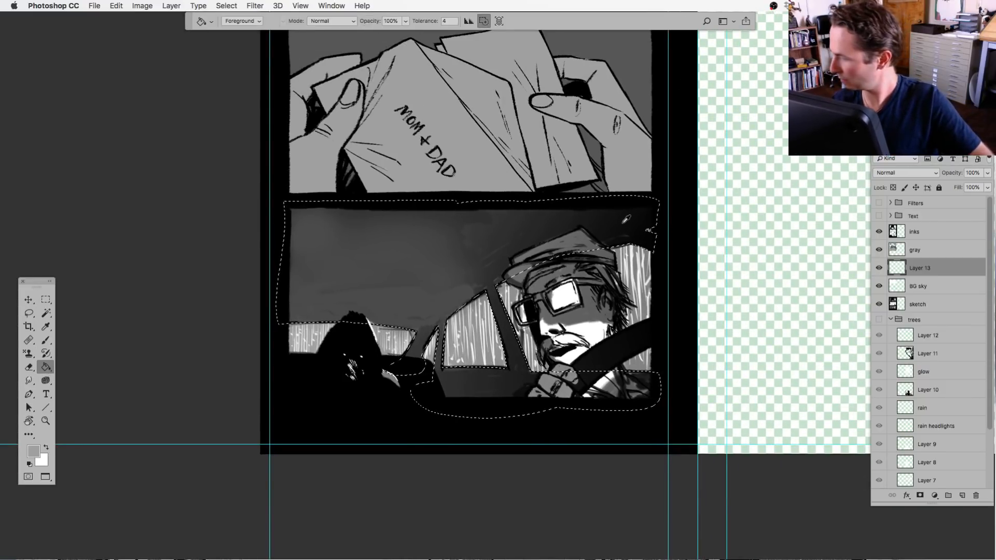
{"action": "key", "text": "d"}
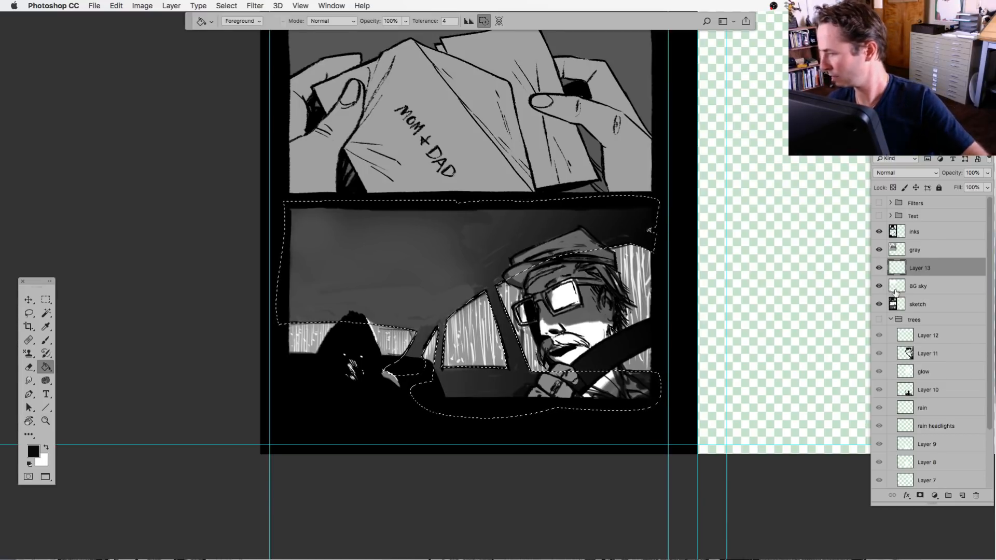
{"action": "key", "text": "alt+BackSpace"}
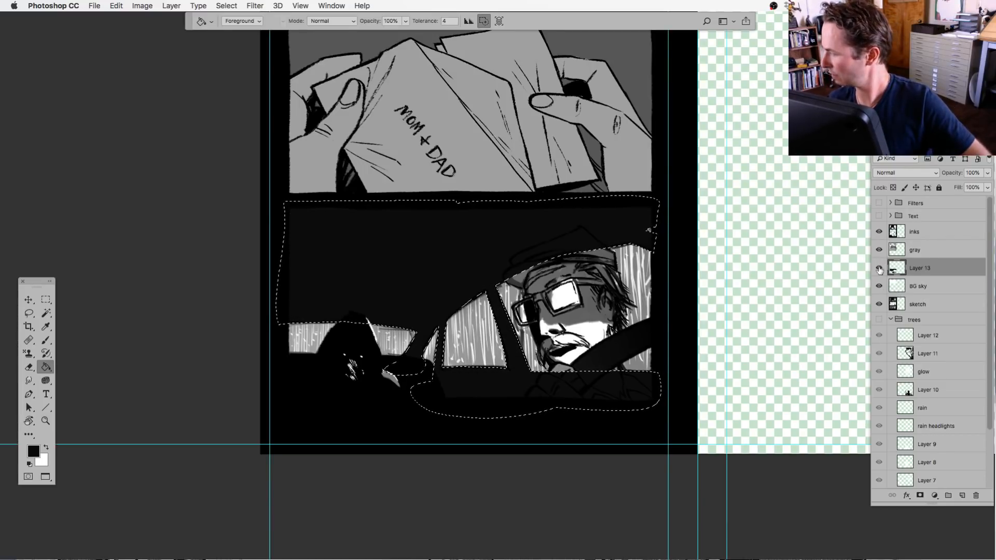
Lock the layer's transparency and apply a linear gradient of the sketch's ceiling gray, fading from the rear window toward the driver's cap.
{"action": "left_click", "coordinate": [878, 268]}
{"action": "left_click", "coordinate": [48, 367]}
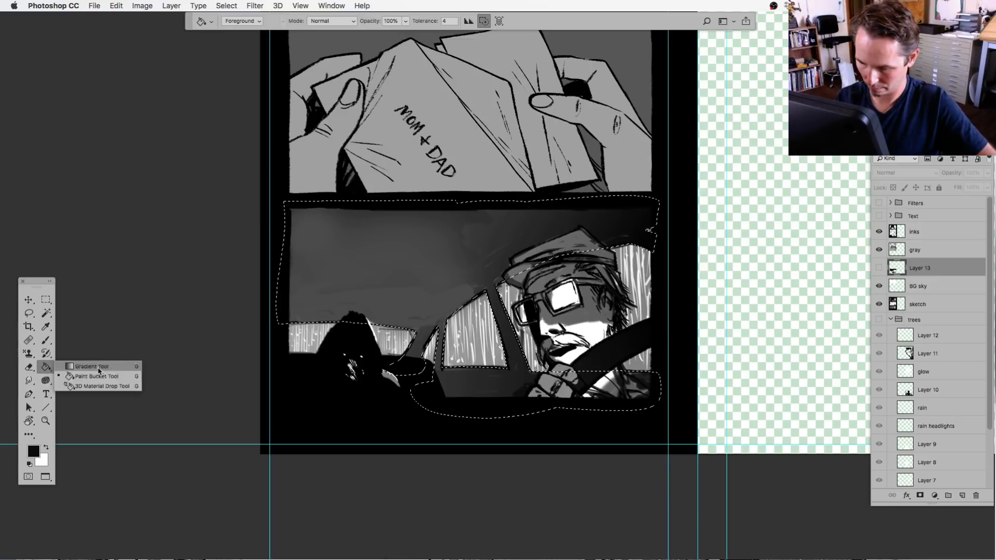
{"action": "left_click", "coordinate": [97, 367]}
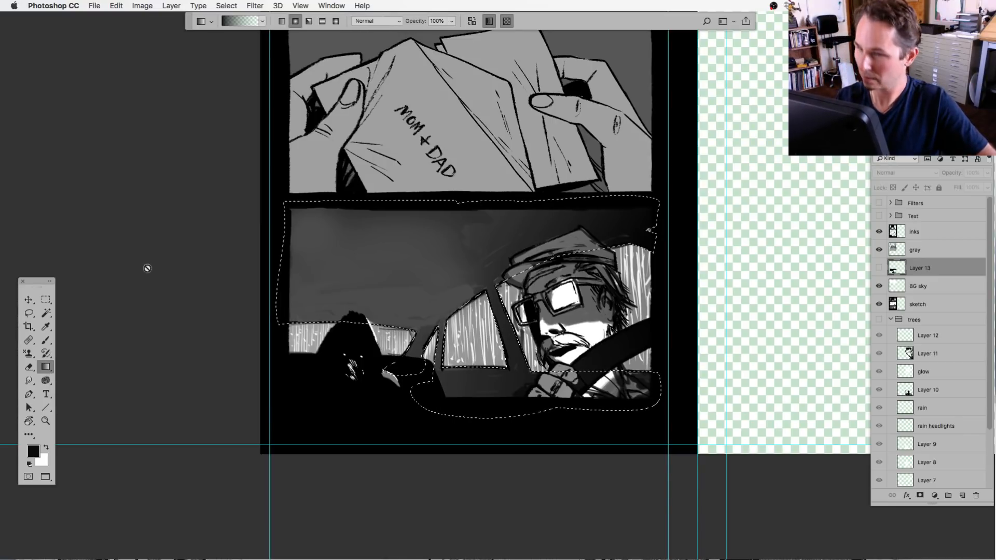
{"action": "left_click", "coordinate": [282, 21]}
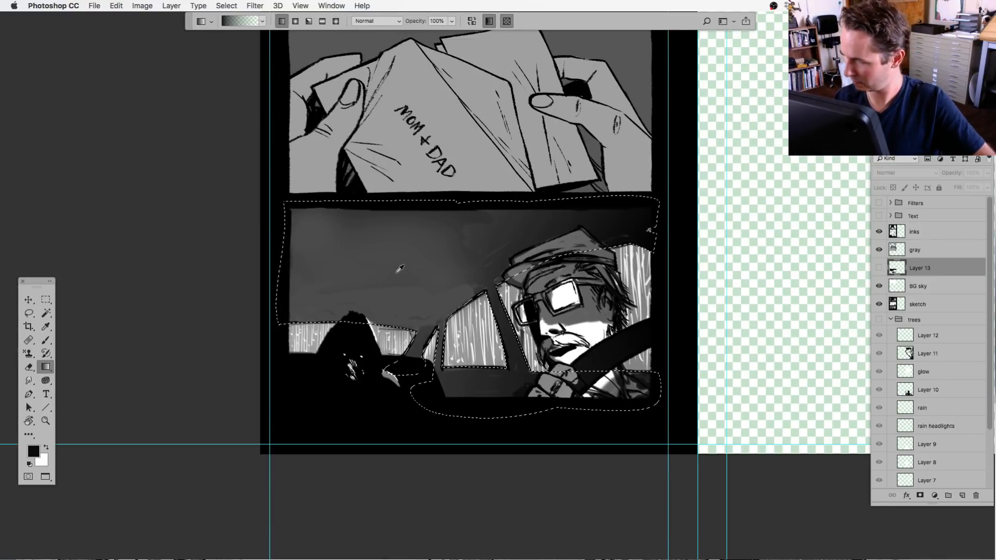
{"action": "left_click", "coordinate": [345, 258], "text": "alt"}
{"action": "left_click", "coordinate": [878, 268]}
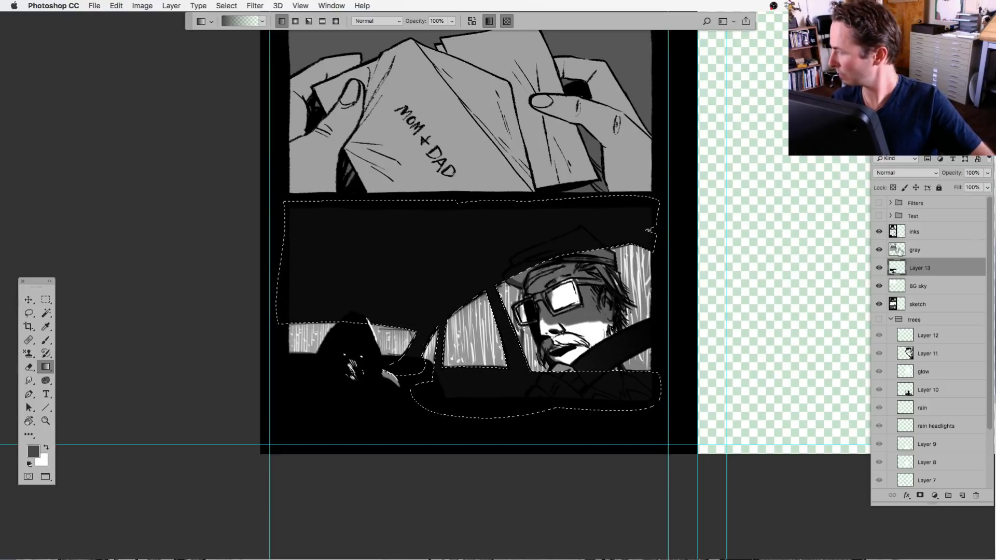
{"action": "left_click_drag", "start_coordinate": [387, 309], "coordinate": [554, 225]}
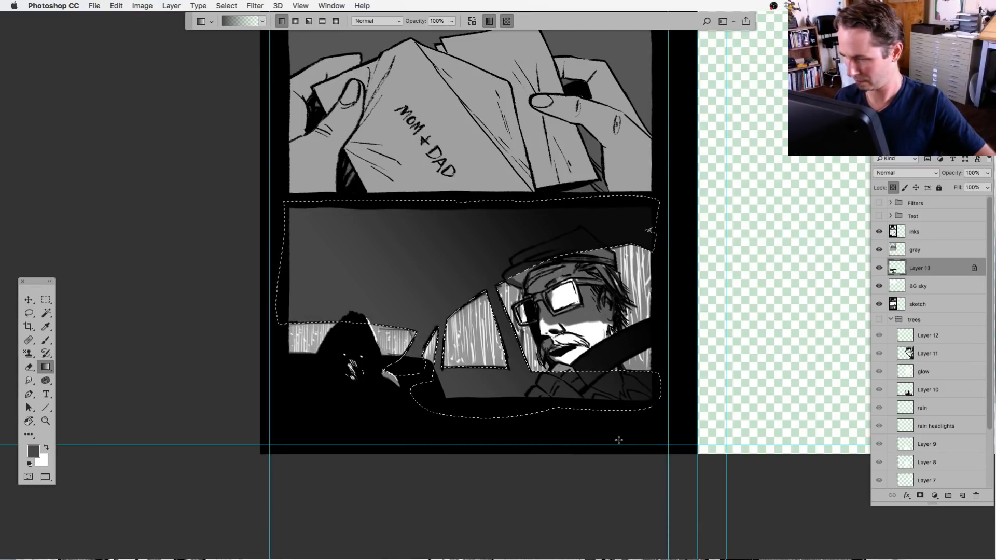
Compare the car interior gradient with the sketch's shading by toggling the gradient layer's visibility.
{"action": "left_click", "coordinate": [878, 268]}
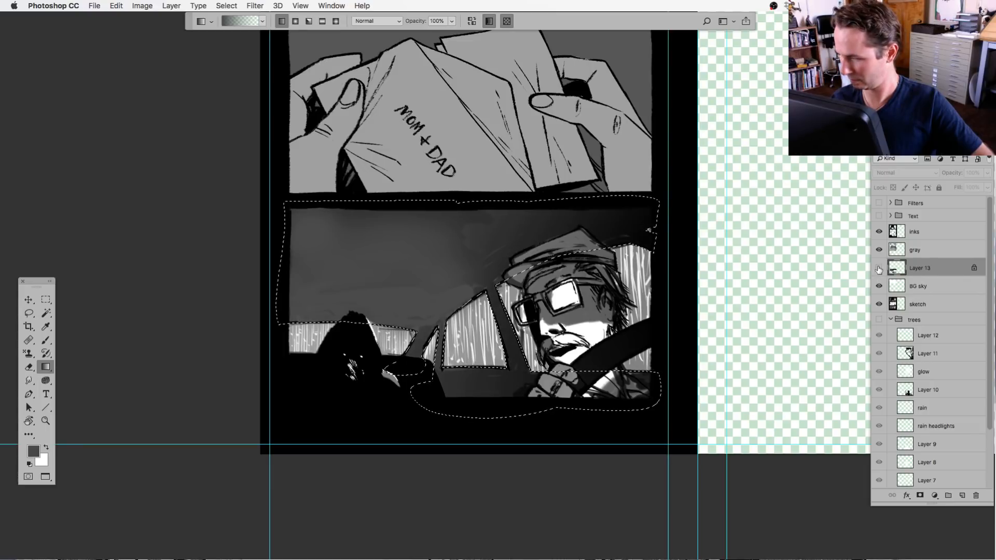
{"action": "left_click", "coordinate": [879, 269]}
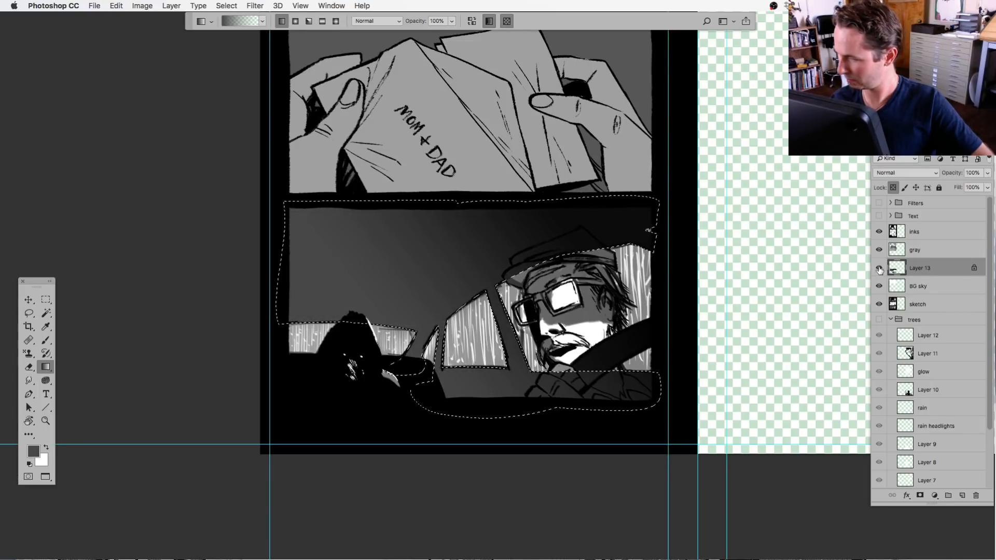
{"action": "left_click", "coordinate": [879, 269]}
{"action": "left_click", "coordinate": [878, 269]}
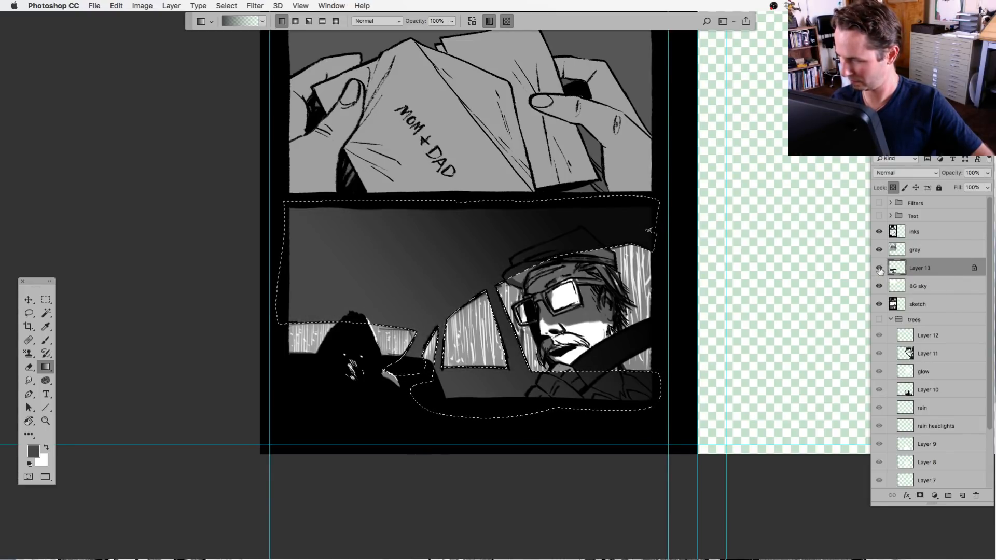
{"action": "left_click", "coordinate": [879, 268]}
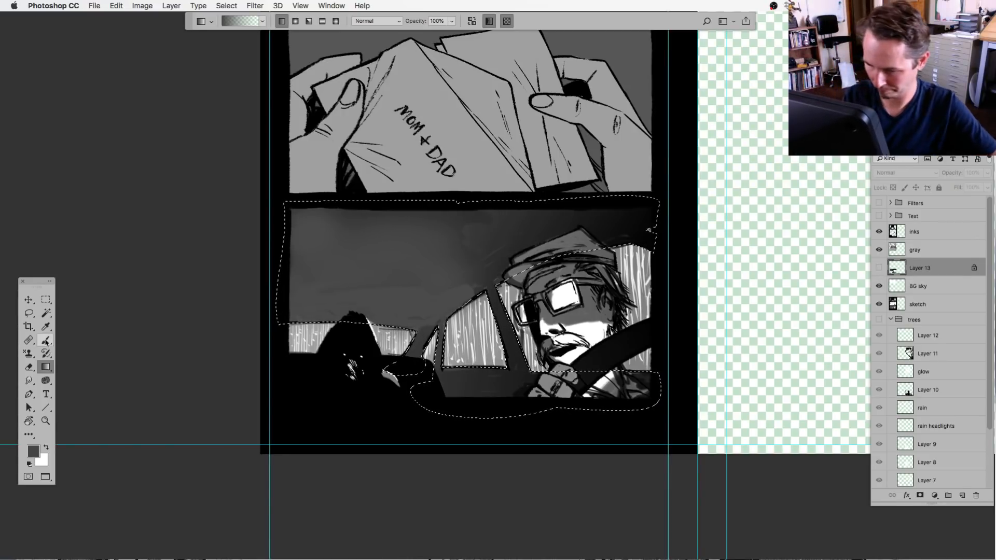
Brush gray texture onto the ceiling above the windows using airbrush build-up at 16% flow, and clear the selection.
{"action": "key", "text": "b"}
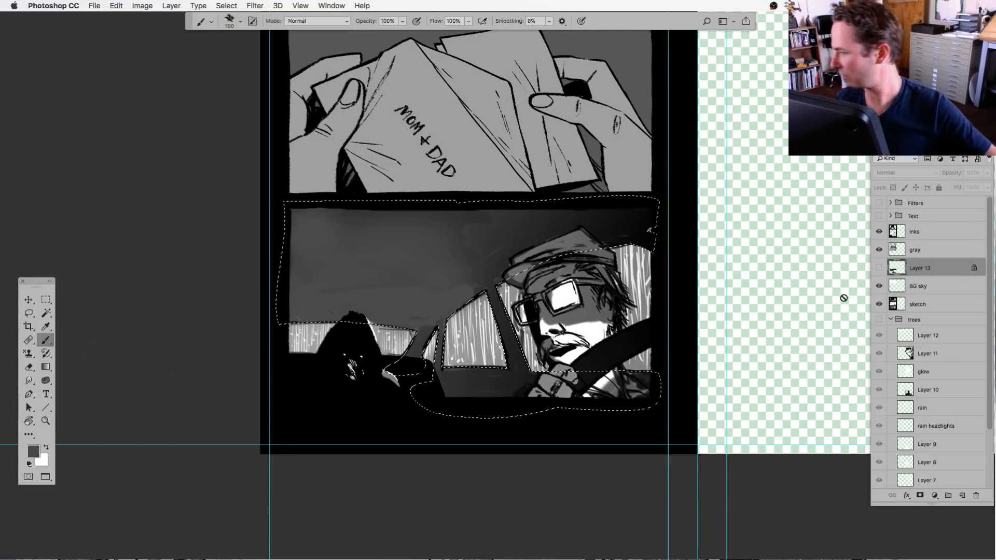
{"action": "left_click", "coordinate": [878, 268]}
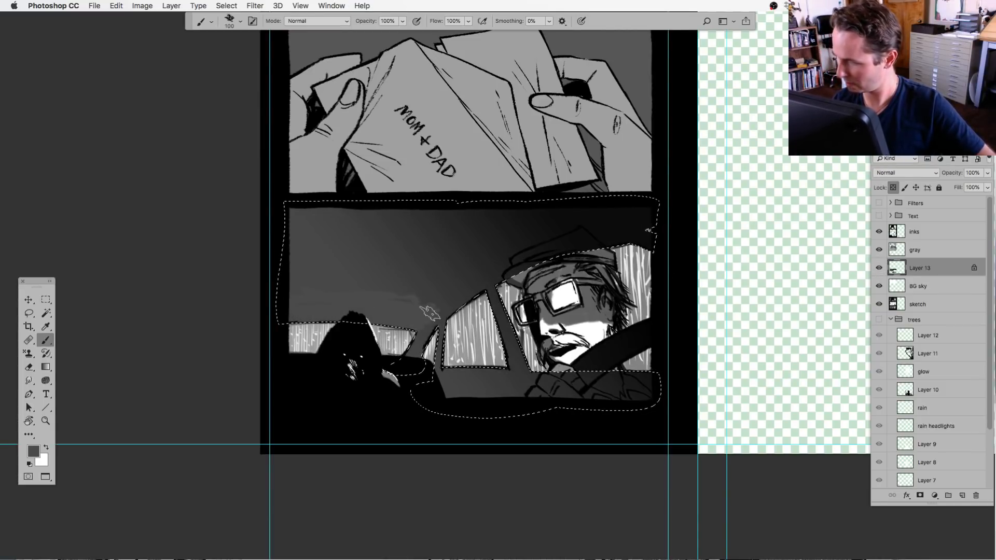
{"action": "left_click", "coordinate": [482, 21]}
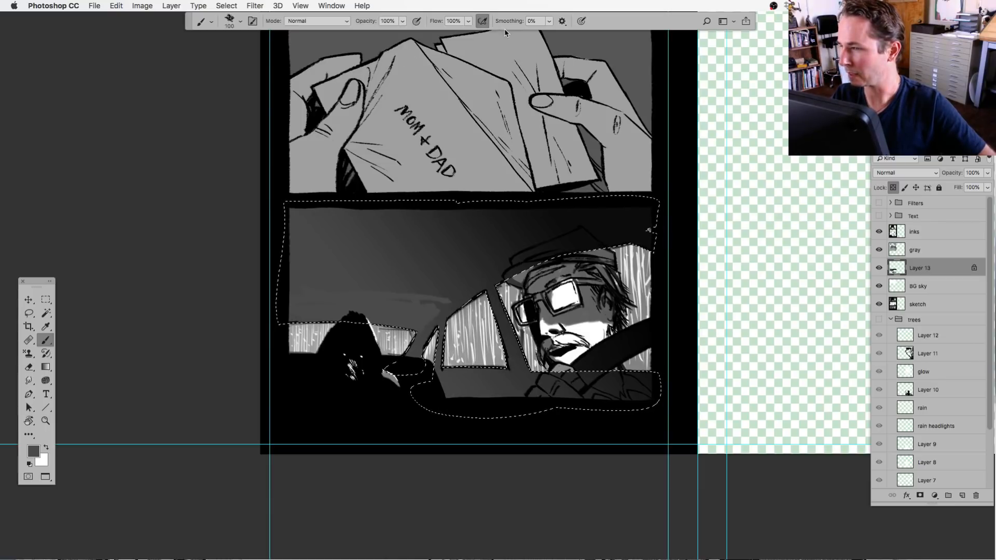
{"action": "left_click", "coordinate": [467, 21]}
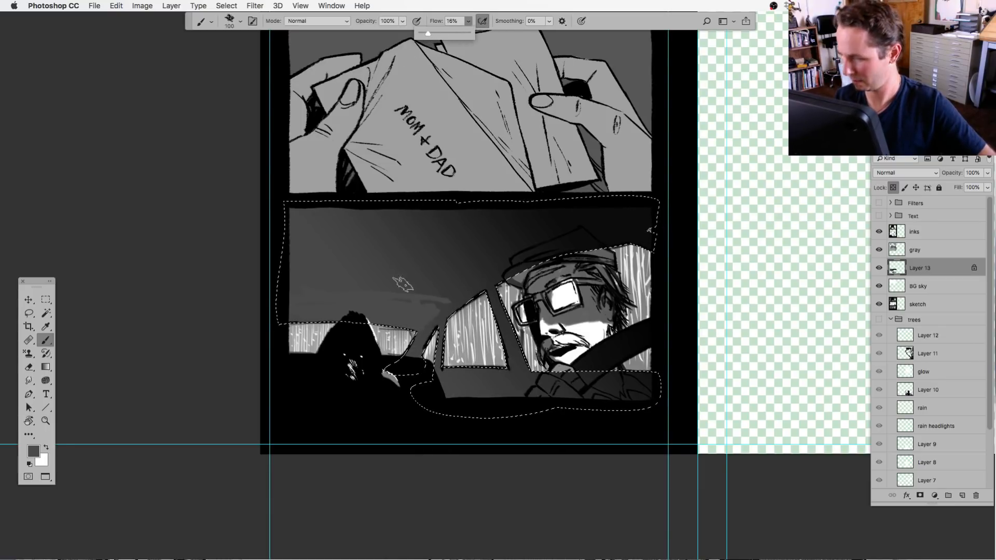
{"action": "left_click_drag", "start_coordinate": [403, 285], "coordinate": [412, 293]}
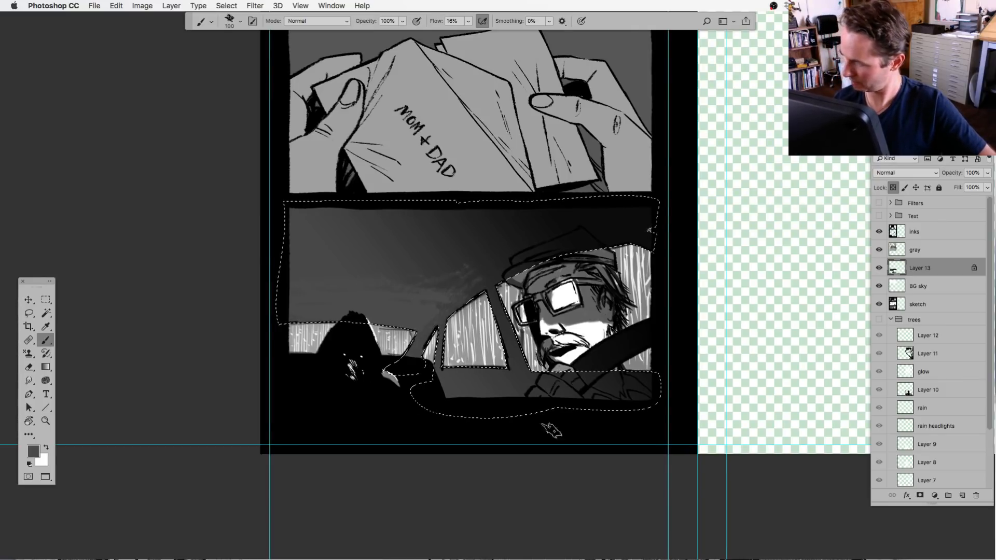
{"action": "key", "text": "super+d"}
{"action": "left_click_drag", "start_coordinate": [523, 470], "coordinate": [503, 470]}
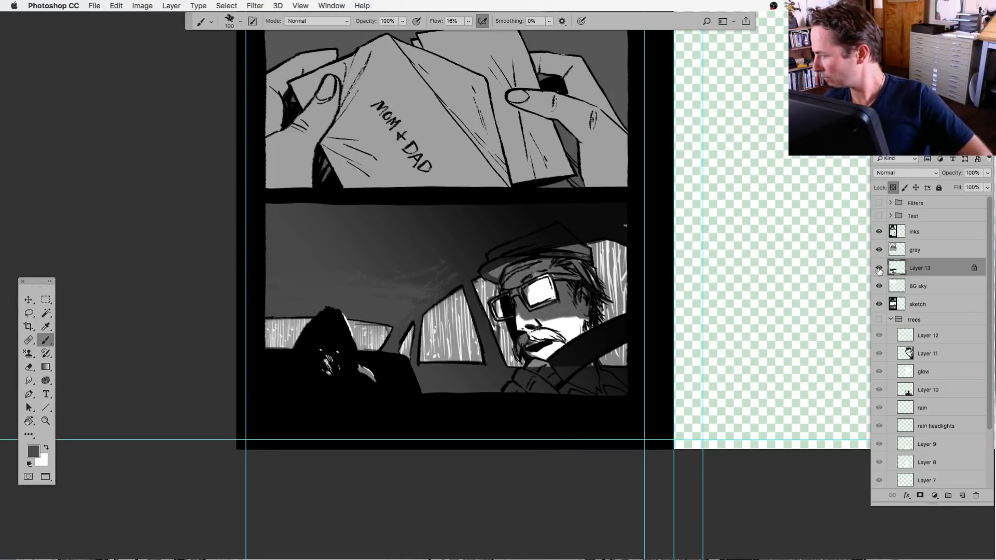
Check the brushed ceiling texture against the sketch by repeatedly hiding and showing the interior layer.
{"action": "left_click", "coordinate": [878, 268]}
{"action": "left_click", "coordinate": [879, 268]}
{"action": "left_click", "coordinate": [879, 268]}
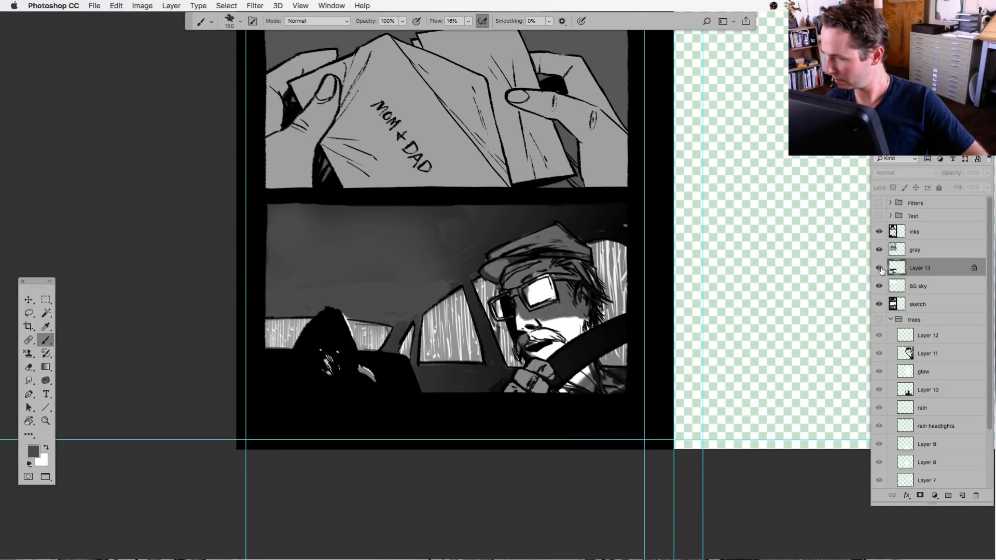
{"action": "left_click", "coordinate": [879, 268]}
{"action": "left_click", "coordinate": [878, 269]}
{"action": "left_click", "coordinate": [880, 269]}
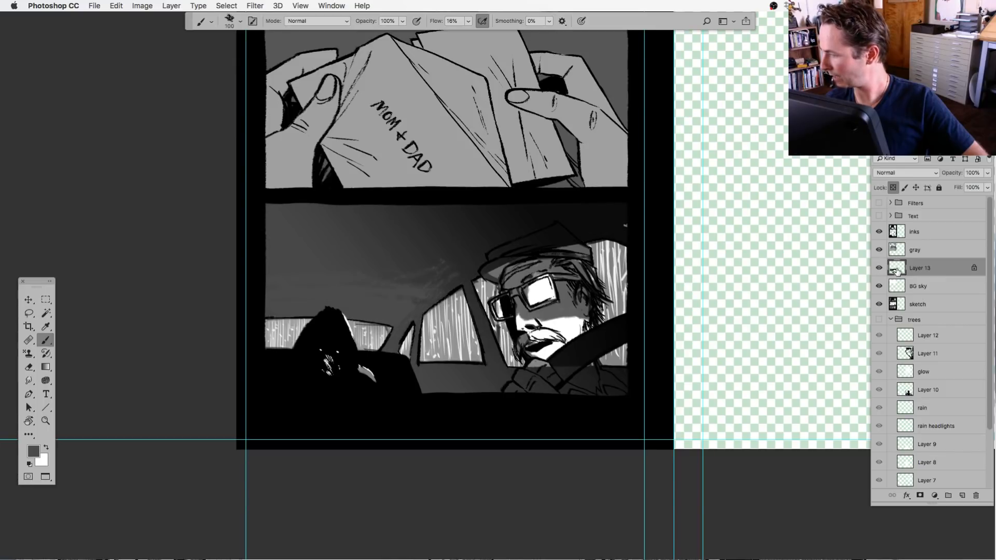
Browse the brush presets and switch from the rough 100 px brush to a 20 px round one.
{"action": "left_click", "coordinate": [230, 22]}
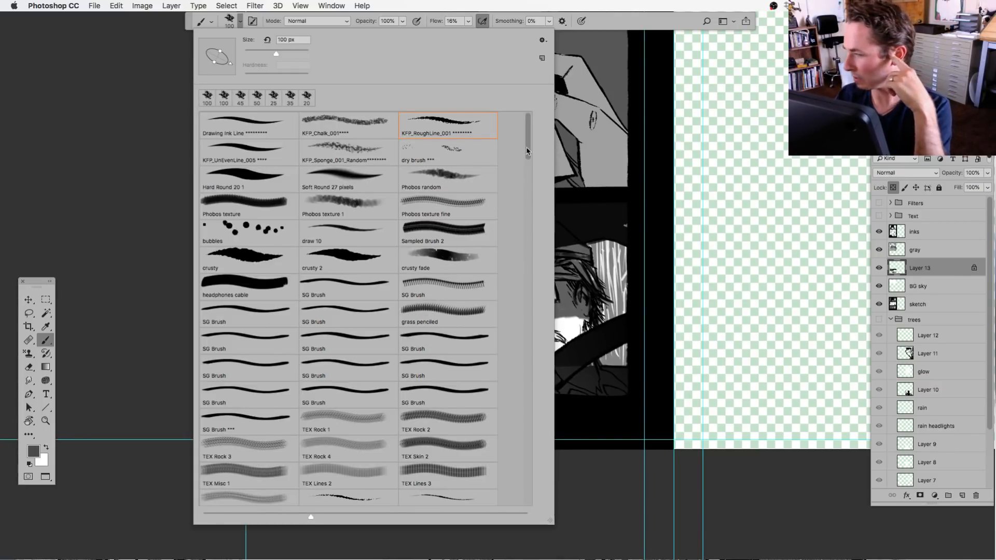
{"action": "scroll", "coordinate": [525, 153], "scroll_direction": "down", "scroll_amount": 5}
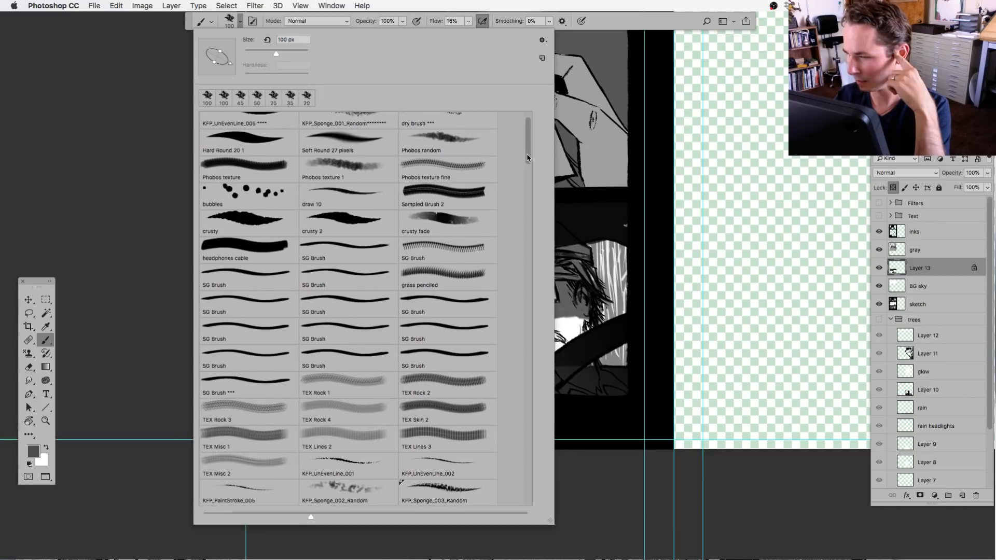
{"action": "scroll", "coordinate": [527, 161], "scroll_direction": "down", "scroll_amount": 3}
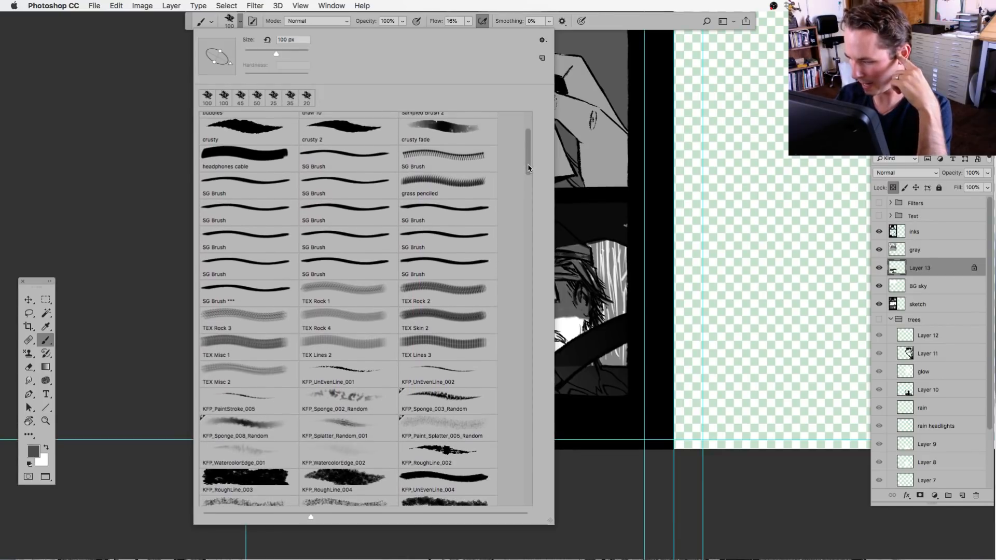
{"action": "scroll", "coordinate": [528, 166], "scroll_direction": "up", "scroll_amount": 5}
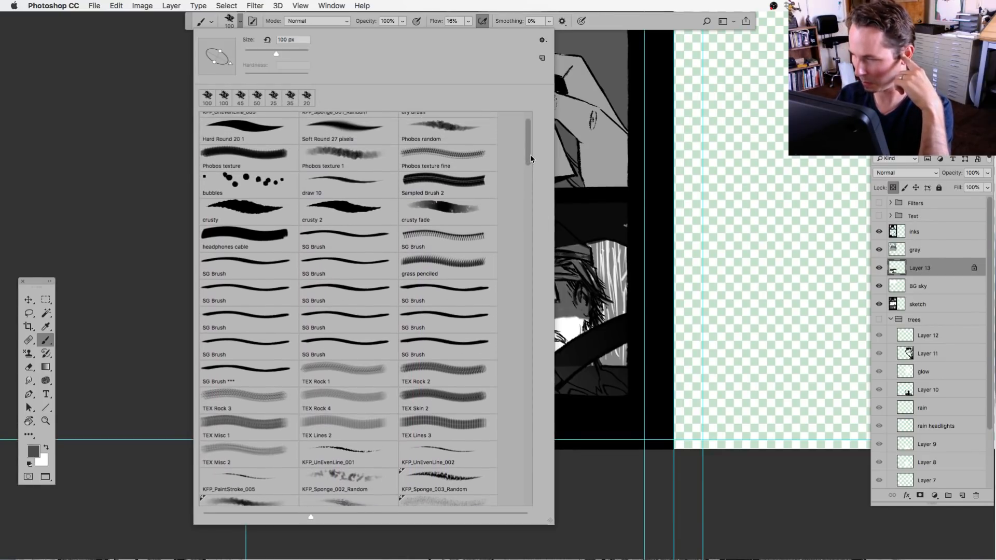
{"action": "left_click", "coordinate": [446, 216]}
{"action": "key", "text": "Return"}
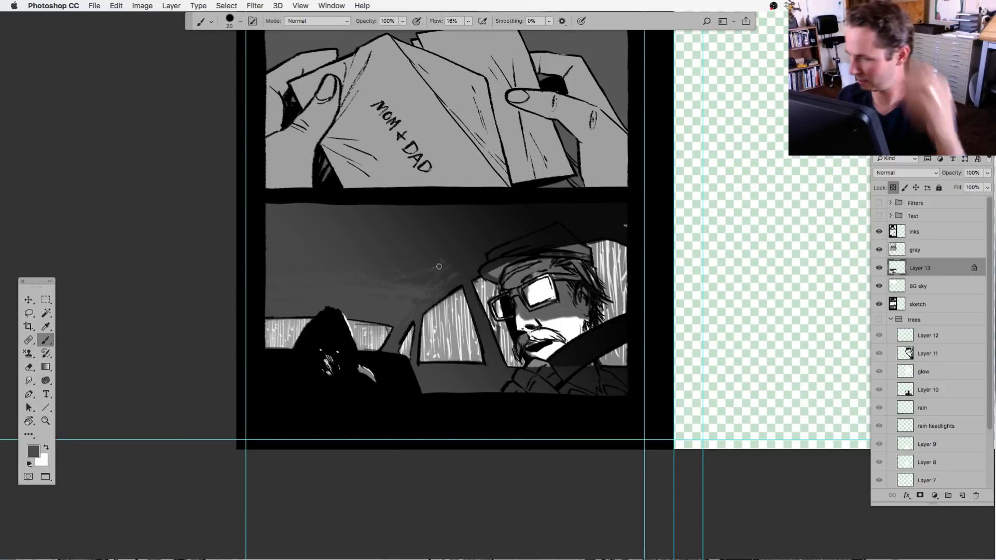
Blend broad gray strokes into the car ceiling with the brush enlarged to 90 px, viewing the sketch layer alone as reference.
{"action": "mouse_move", "coordinate": [430, 259]}
{"action": "left_mouse_down"}
{"action": "mouse_move", "coordinate": [433, 267]}
{"action": "mouse_move", "coordinate": [388, 273]}
{"action": "left_mouse_up"}
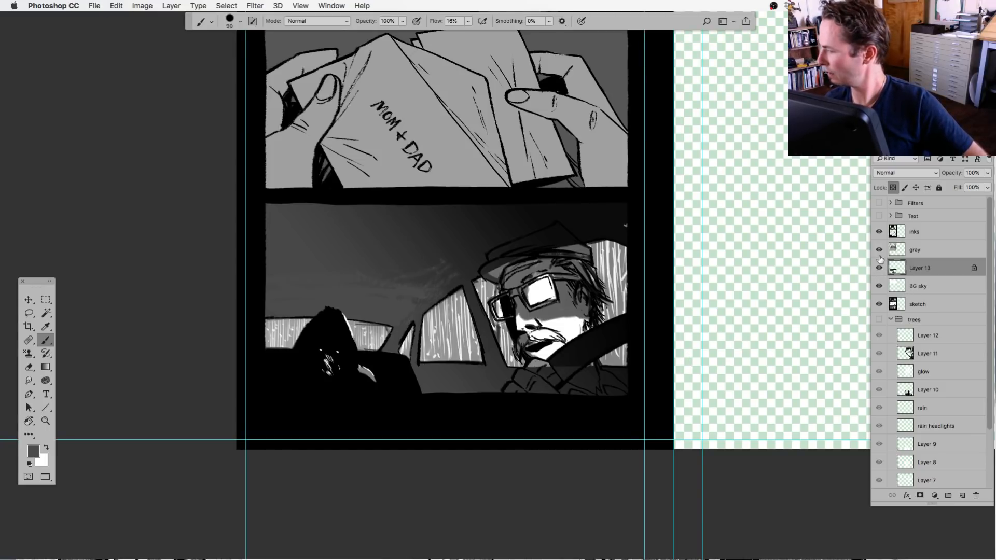
{"action": "left_click", "coordinate": [879, 304], "text": "alt"}
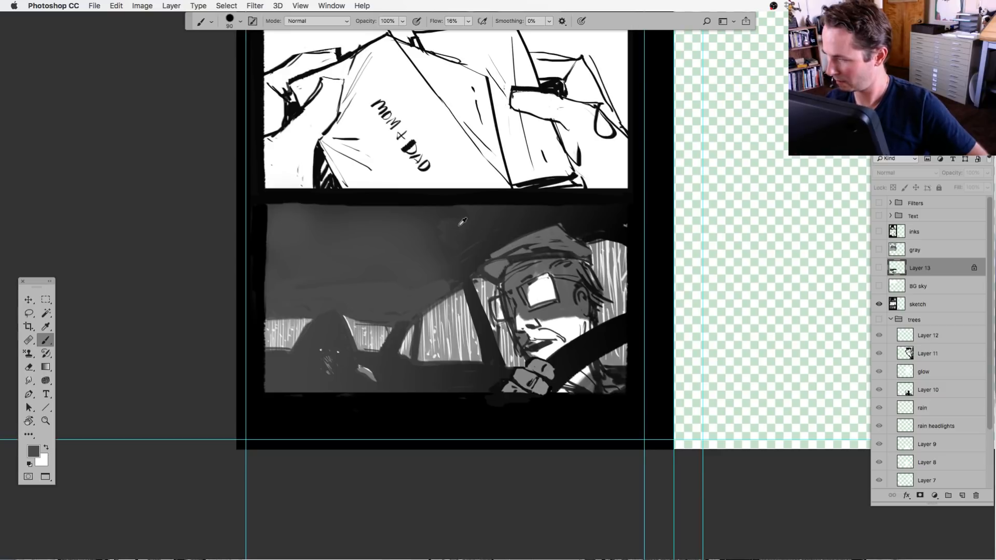
{"action": "left_click", "coordinate": [879, 305], "text": "alt"}
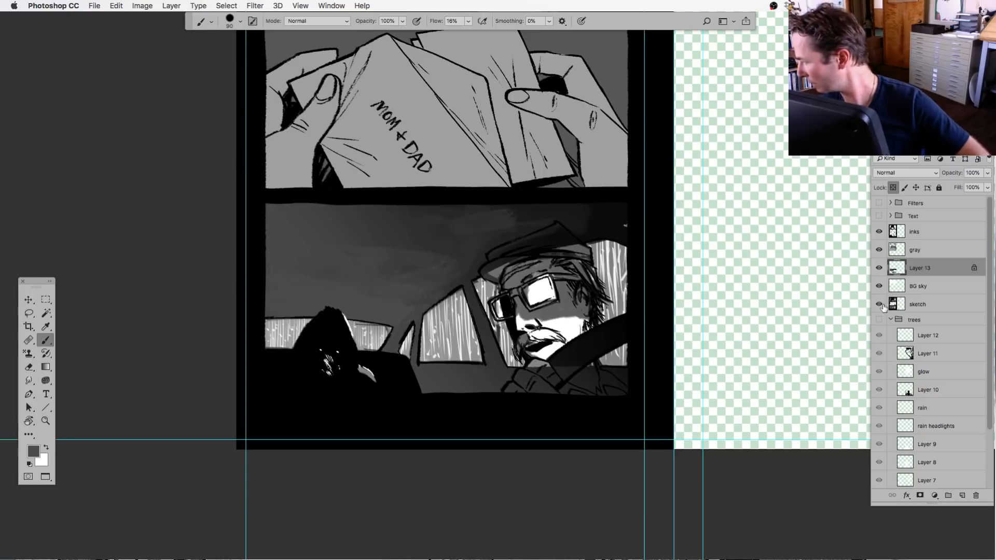
On the inks layer, lasso and delete the black outlines around the rear window in the third panel, clearing the selection each time.
{"action": "left_click_drag", "start_coordinate": [623, 390], "coordinate": [533, 414]}
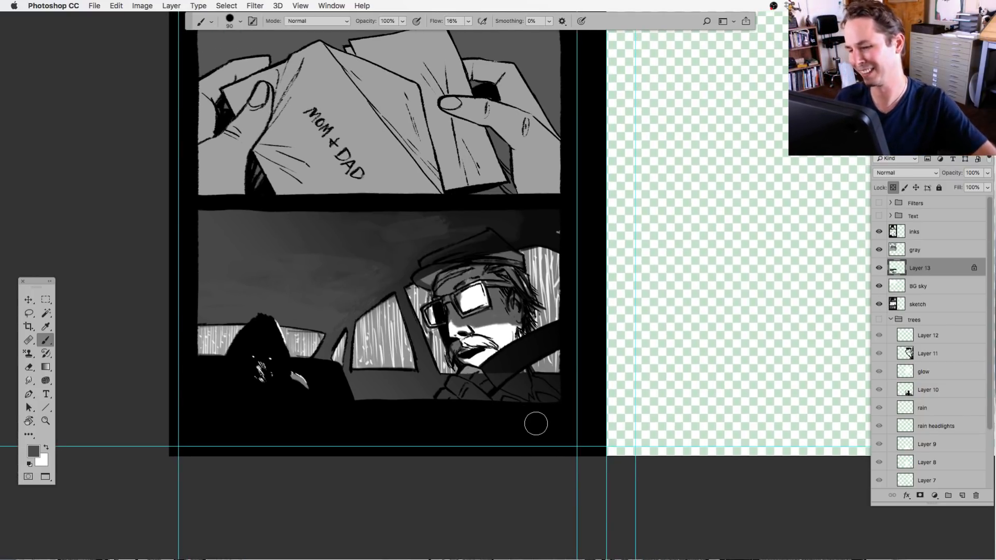
{"action": "left_click_drag", "start_coordinate": [431, 400], "coordinate": [408, 411]}
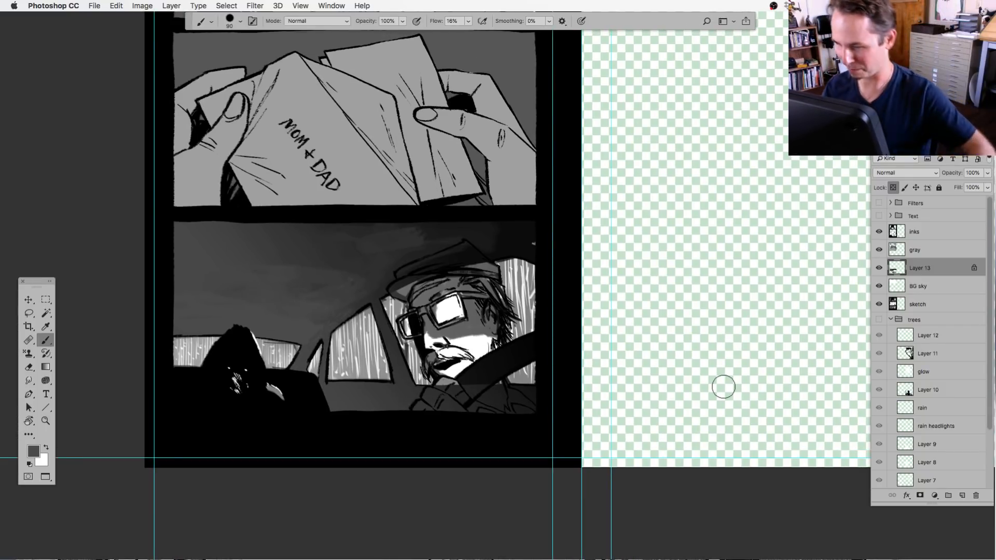
{"action": "left_click_drag", "start_coordinate": [466, 438], "coordinate": [489, 406]}
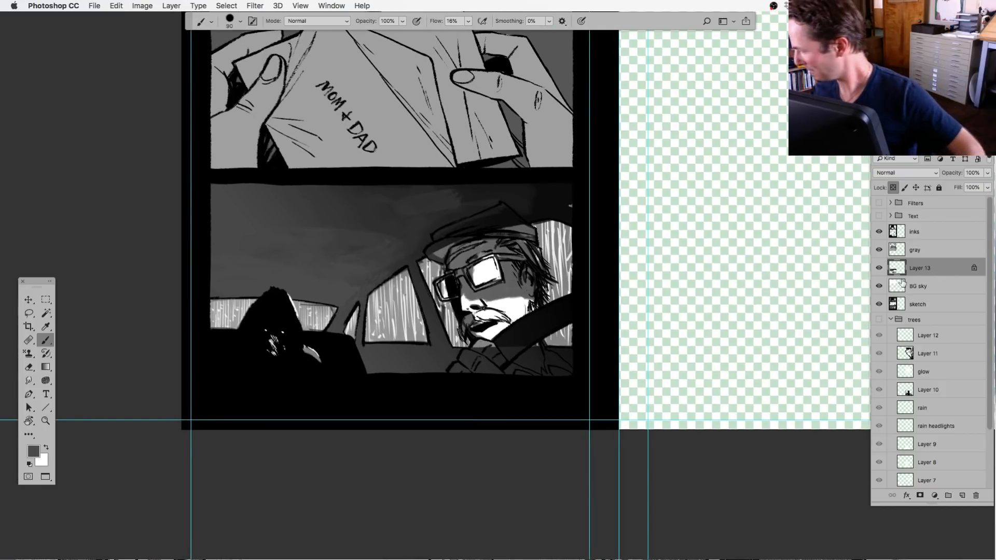
{"action": "left_click", "coordinate": [879, 232]}
{"action": "key", "text": "l"}
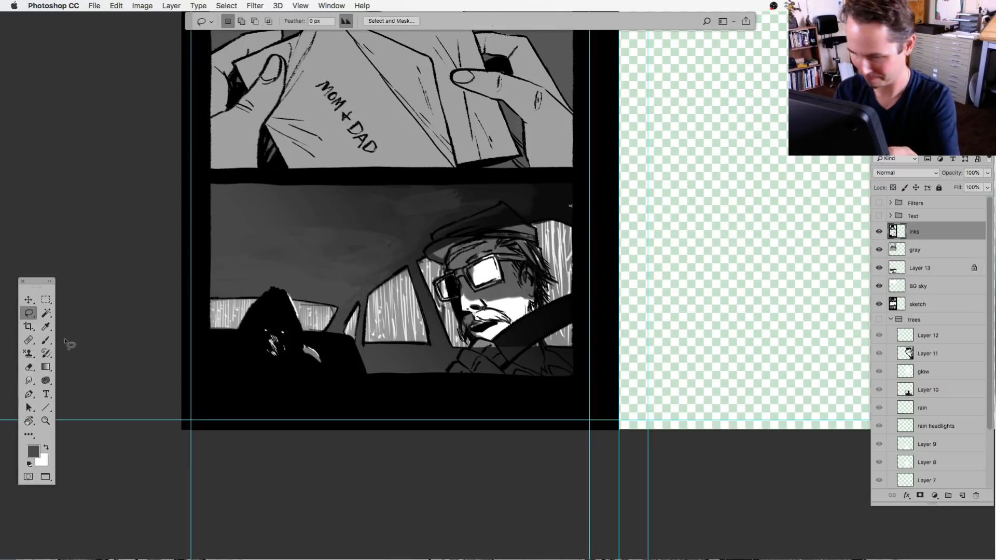
{"action": "key", "text": "super+plus"}
{"action": "left_click_drag", "start_coordinate": [326, 370], "coordinate": [615, 348]}
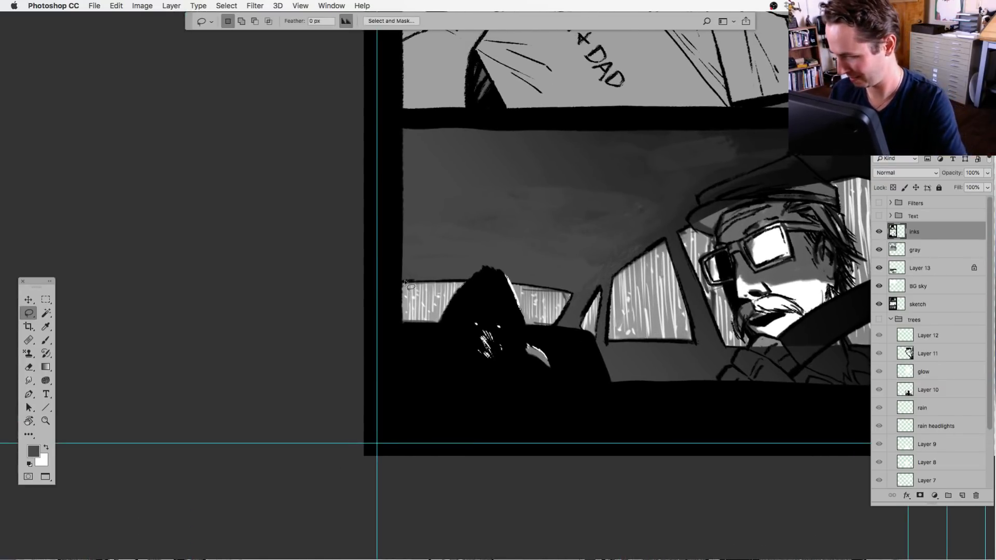
{"action": "mouse_move", "coordinate": [406, 292]}
{"action": "left_mouse_down"}
{"action": "mouse_move", "coordinate": [443, 297]}
{"action": "mouse_move", "coordinate": [469, 280]}
{"action": "mouse_move", "coordinate": [513, 281]}
{"action": "mouse_move", "coordinate": [557, 307]}
{"action": "mouse_move", "coordinate": [585, 284]}
{"action": "mouse_move", "coordinate": [548, 308]}
{"action": "mouse_move", "coordinate": [544, 325]}
{"action": "mouse_move", "coordinate": [569, 325]}
{"action": "left_mouse_up"}
{"action": "key", "text": "Delete"}
{"action": "key", "text": "super+d"}
{"action": "key", "text": "Delete"}
{"action": "key", "text": "super+d"}
{"action": "key", "text": "Delete"}
{"action": "key", "text": "super+d"}
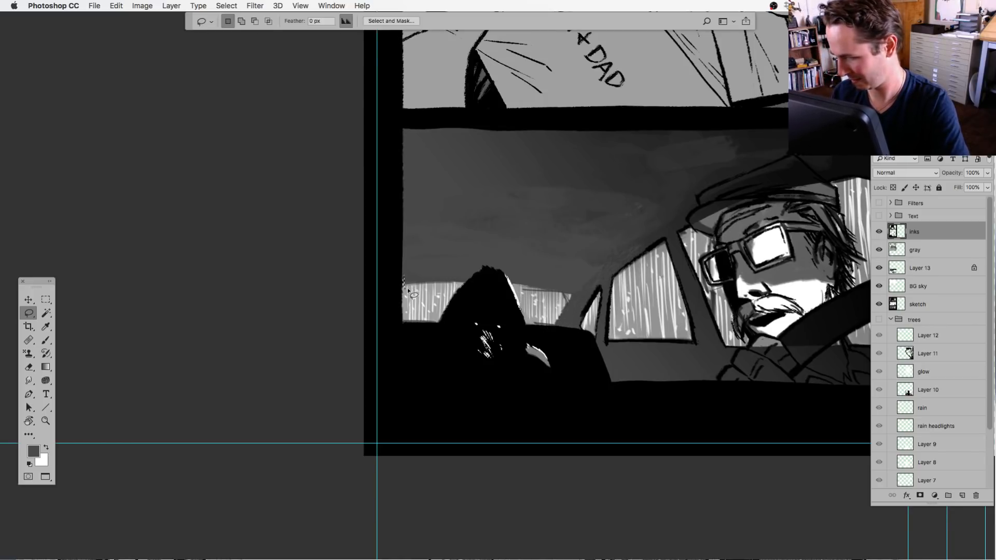
Lasso and delete the black ink outlines around the car's side windows between the passenger and the driver.
{"action": "mouse_move", "coordinate": [600, 278]}
{"action": "left_mouse_down"}
{"action": "mouse_move", "coordinate": [583, 306]}
{"action": "mouse_move", "coordinate": [579, 332]}
{"action": "mouse_move", "coordinate": [604, 281]}
{"action": "left_mouse_up"}
{"action": "key", "text": "Delete"}
{"action": "key", "text": "super+d"}
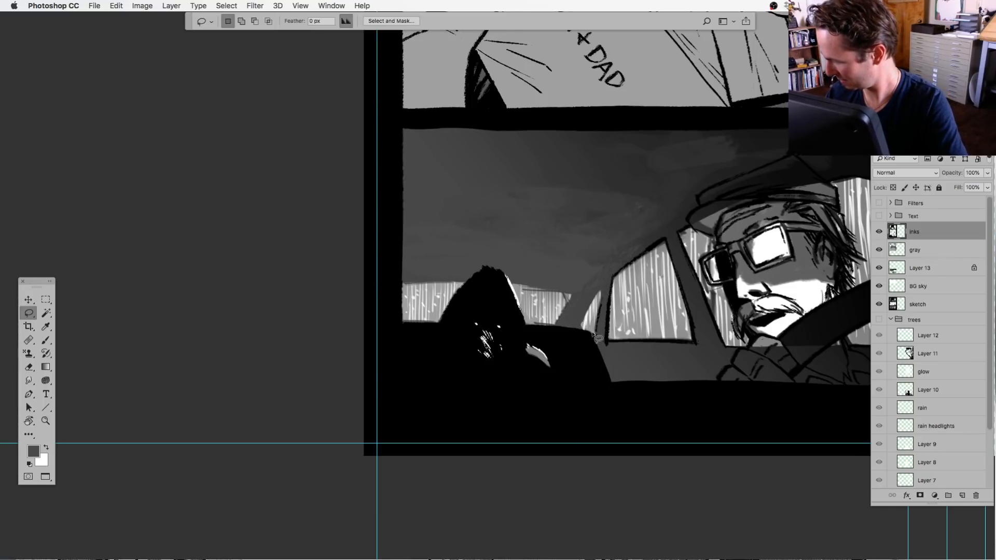
{"action": "mouse_move", "coordinate": [604, 277]}
{"action": "left_mouse_down"}
{"action": "mouse_move", "coordinate": [612, 361]}
{"action": "mouse_move", "coordinate": [704, 314]}
{"action": "mouse_move", "coordinate": [611, 269]}
{"action": "left_mouse_up"}
{"action": "key", "text": "Delete"}
{"action": "key", "text": "super+d"}
{"action": "left_click_drag", "start_coordinate": [629, 389], "coordinate": [398, 383]}
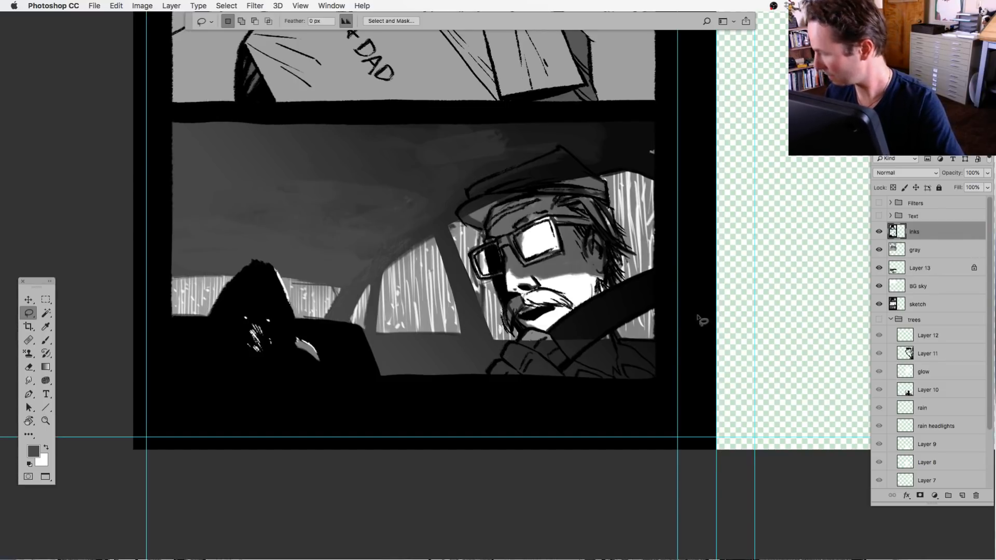
Hide the sketch, toggle the car interior layer off and on, and review the inks and tones across the whole page.
{"action": "left_click", "coordinate": [878, 304]}
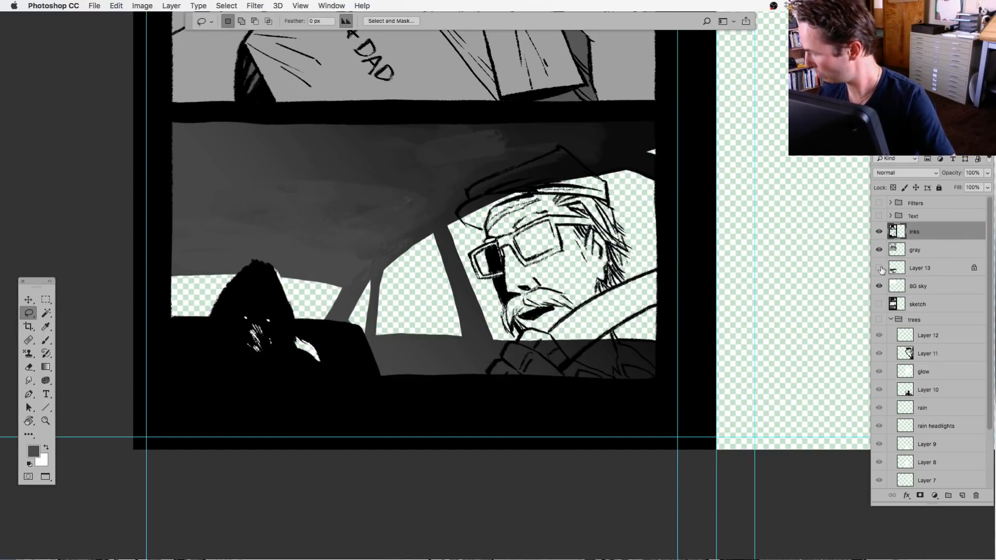
{"action": "left_click", "coordinate": [878, 268]}
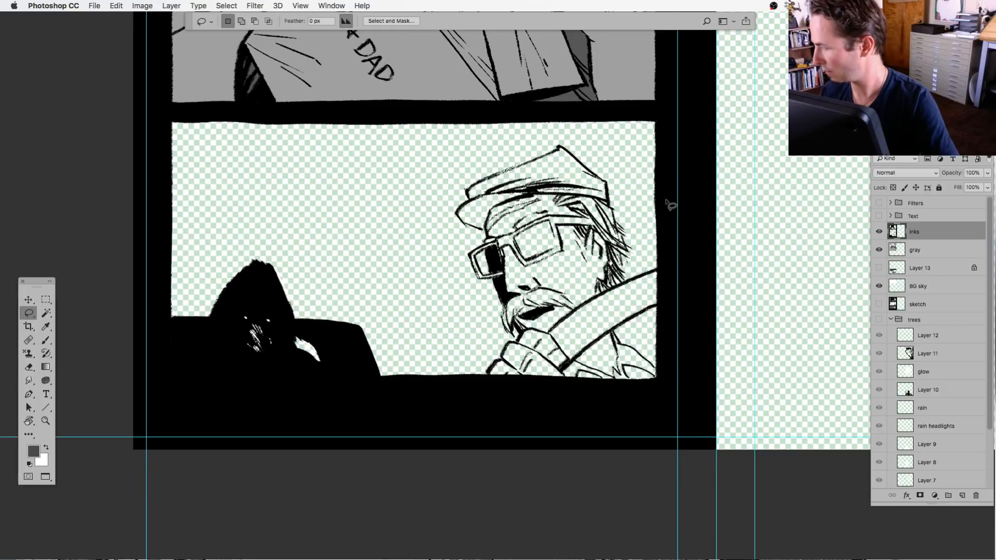
{"action": "left_click", "coordinate": [878, 267]}
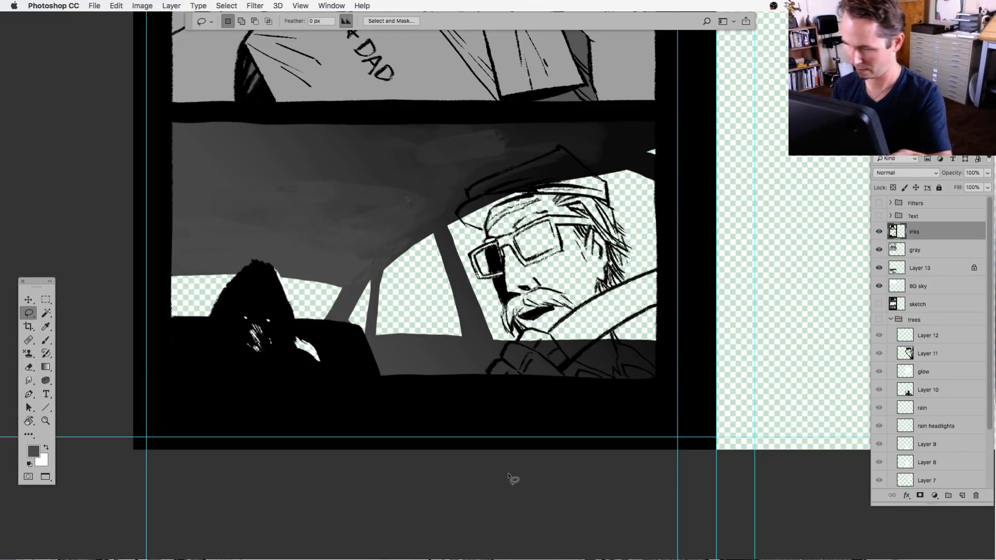
{"action": "key", "text": "super+minus"}
{"action": "key", "text": "super+minus"}
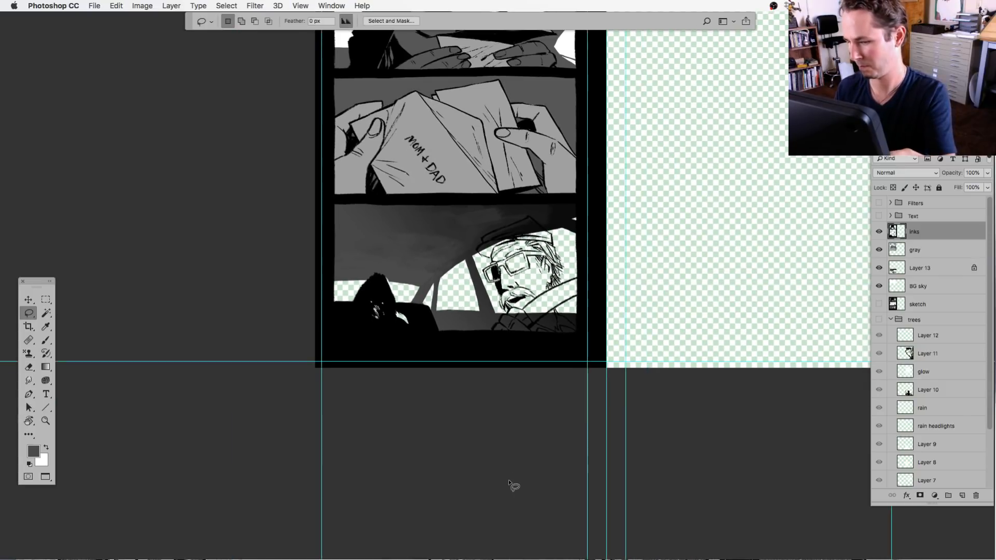
{"action": "key", "text": "super+minus"}
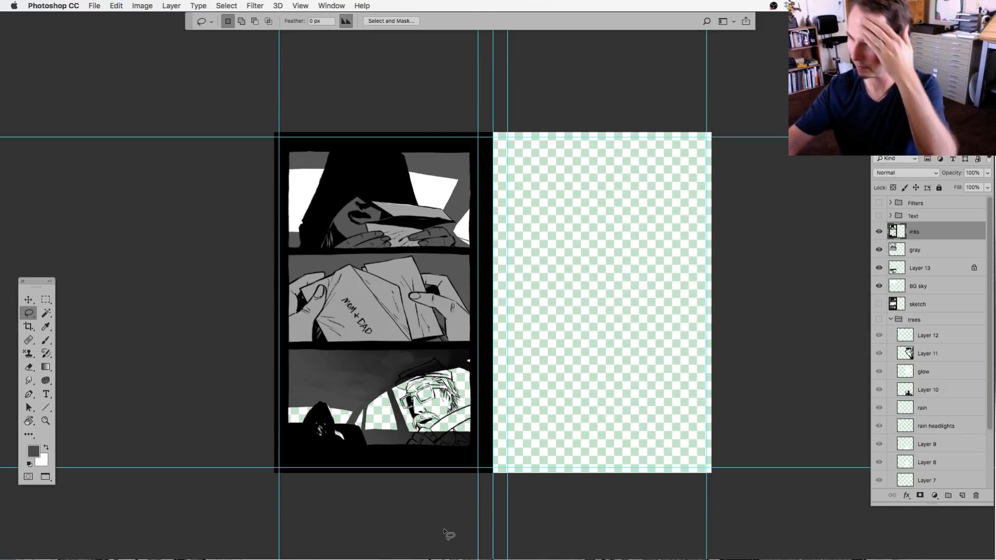
{"action": "left_click_drag", "start_coordinate": [436, 452], "coordinate": [389, 423]}
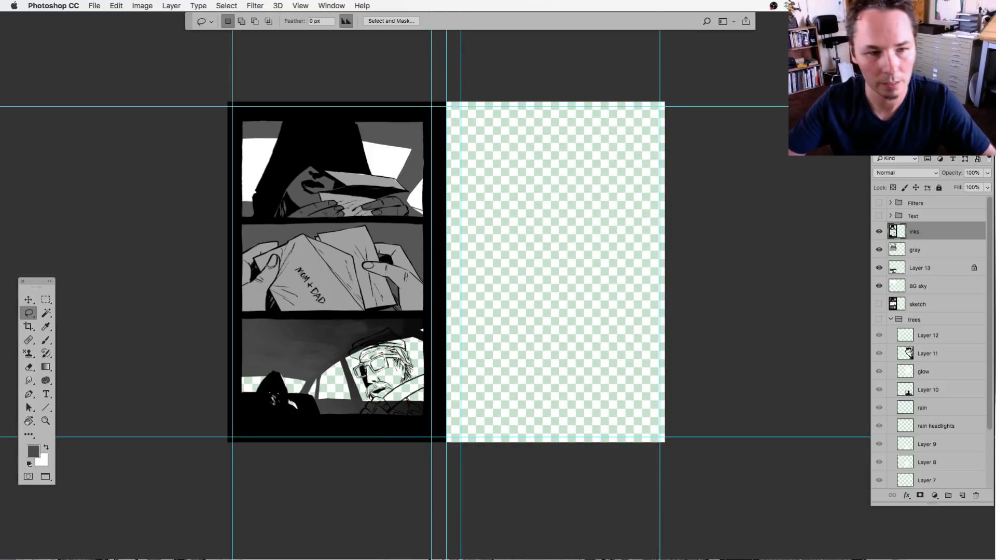
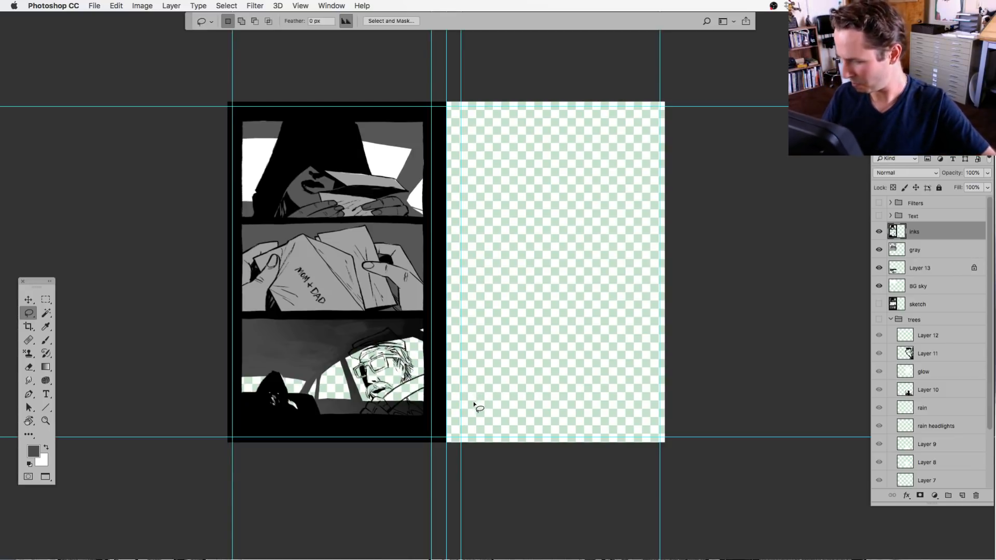
{"action": "key", "text": "super+equal"}
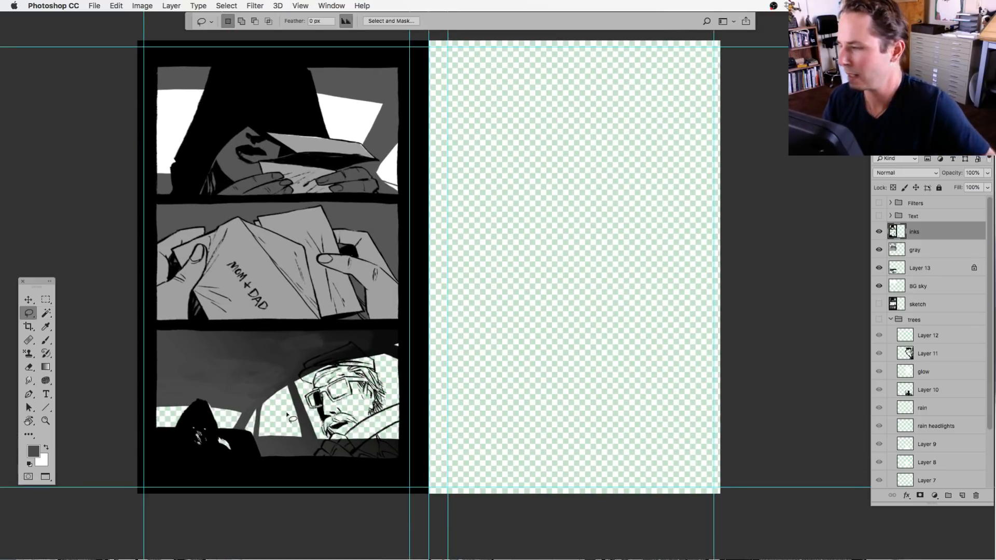
{"action": "mouse_move", "coordinate": [299, 441]}
{"action": "left_mouse_down"}
{"action": "mouse_move", "coordinate": [466, 412]}
{"action": "mouse_move", "coordinate": [392, 413]}
{"action": "left_mouse_up"}
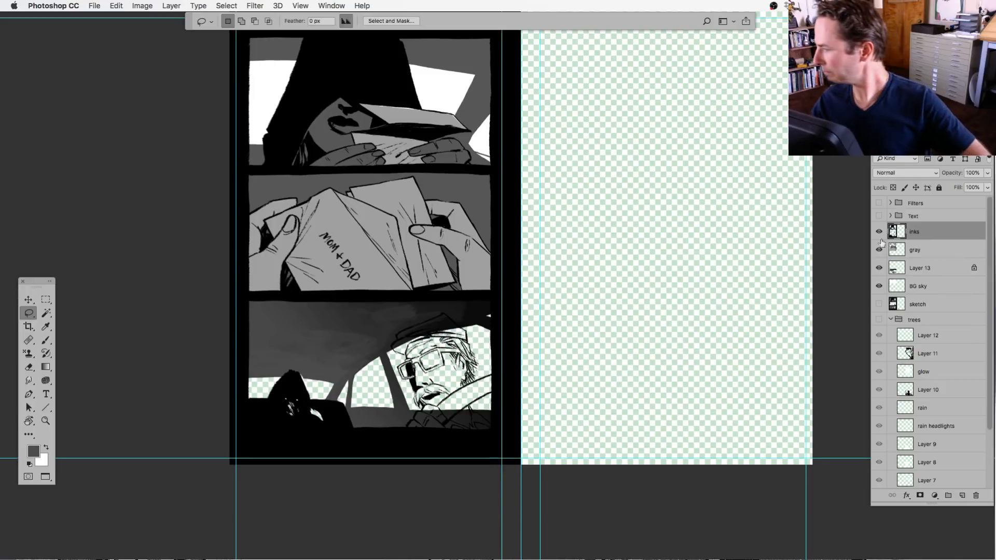
Isolate the sketch layer and examine the driver's shading in the third panel up close.
{"action": "left_click", "coordinate": [879, 305]}
{"action": "left_click", "coordinate": [879, 305]}
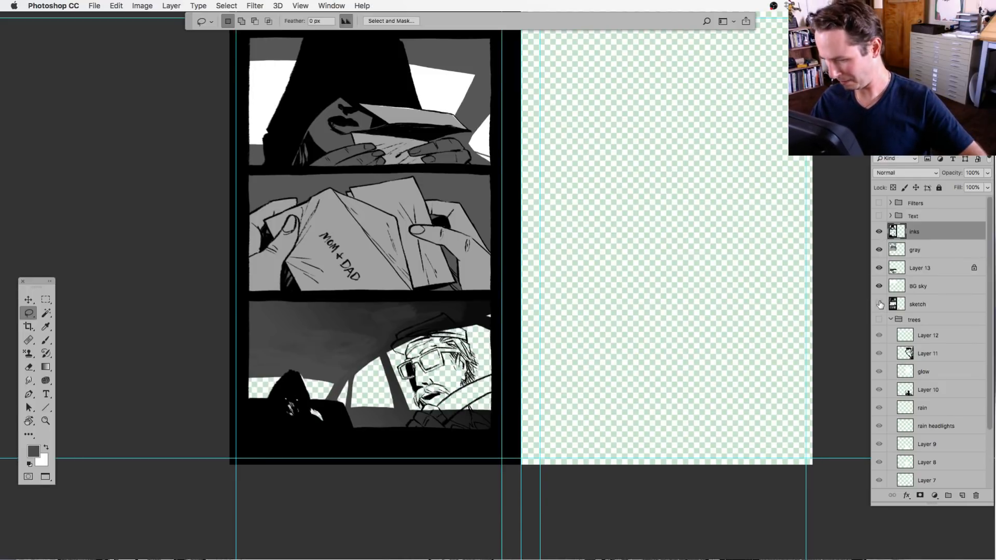
{"action": "left_click", "coordinate": [879, 305]}
{"action": "key", "text": "super+equal"}
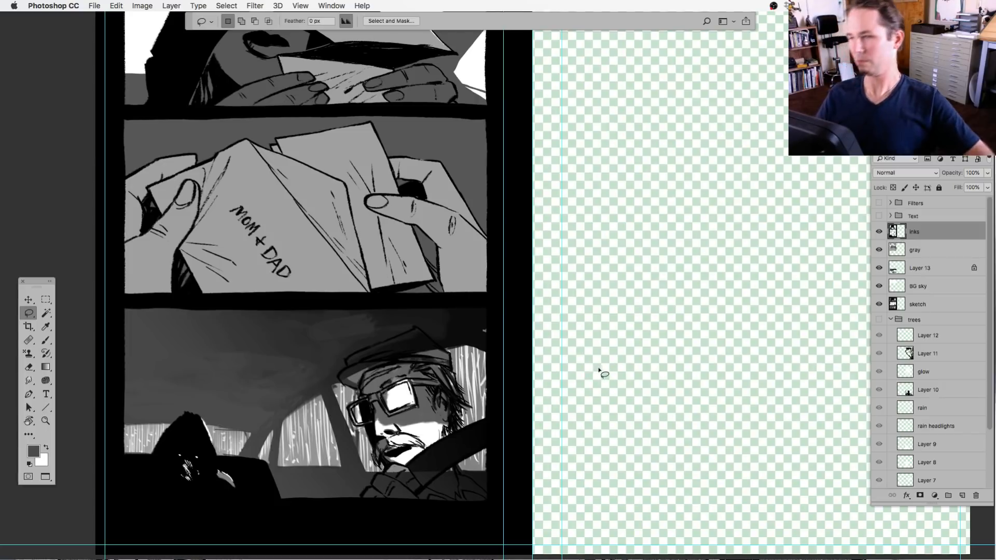
{"action": "left_click", "coordinate": [879, 305], "text": "alt"}
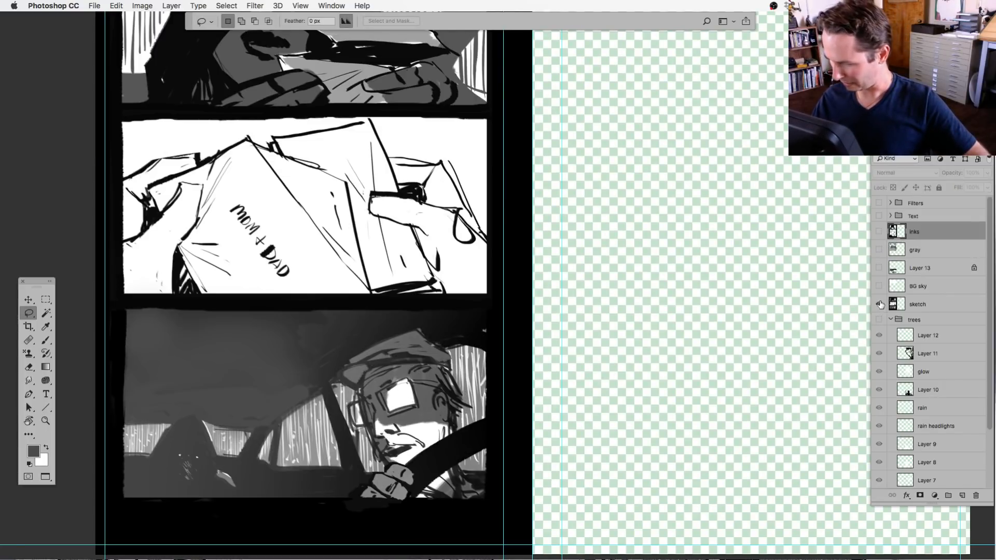
{"action": "left_click", "coordinate": [879, 305], "text": "alt"}
{"action": "left_click_drag", "start_coordinate": [879, 232], "coordinate": [878, 286]}
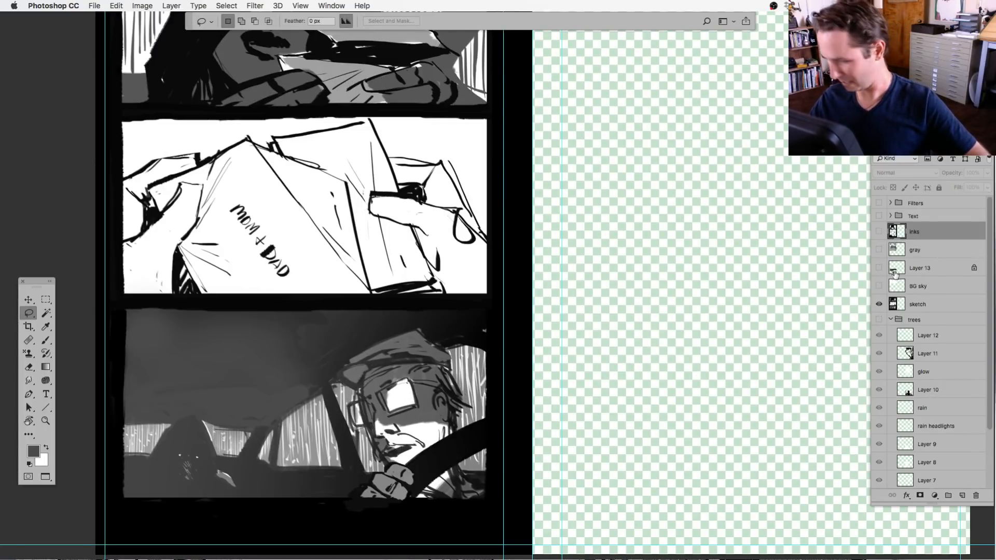
{"action": "key", "text": "super+="}
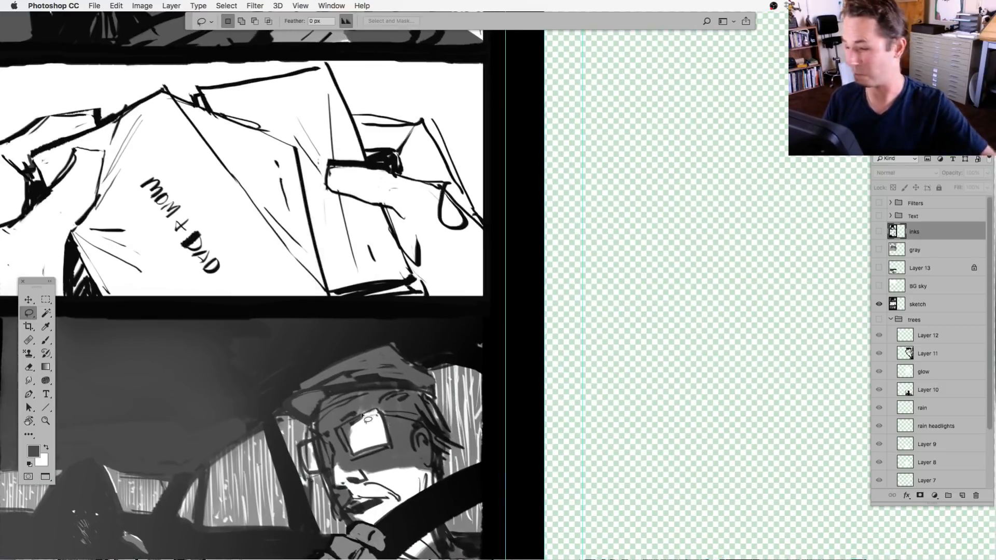
{"action": "left_click_drag", "start_coordinate": [379, 423], "coordinate": [458, 366]}
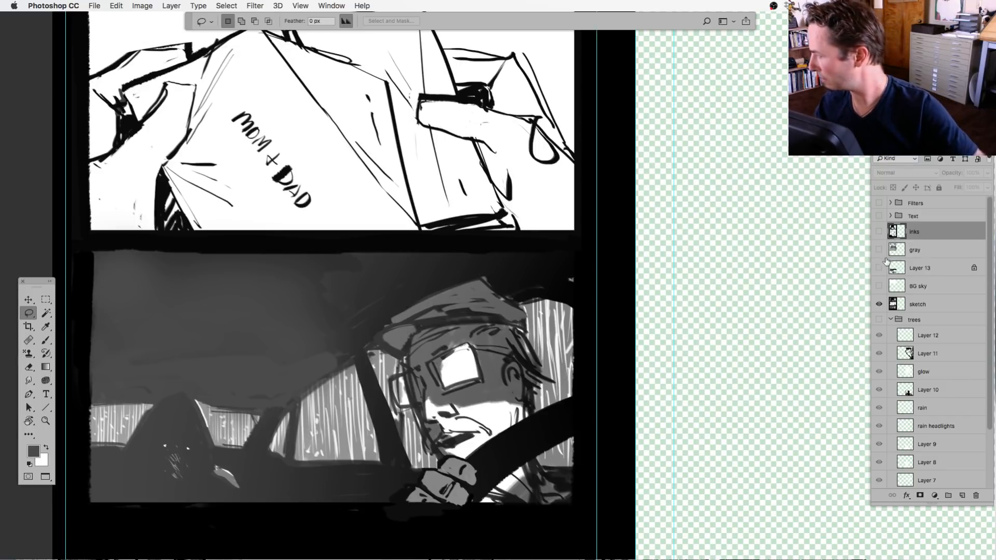
Show only the inks and gray layers, hide the sketch, and make the gray layer active.
{"action": "left_click", "coordinate": [46, 340]}
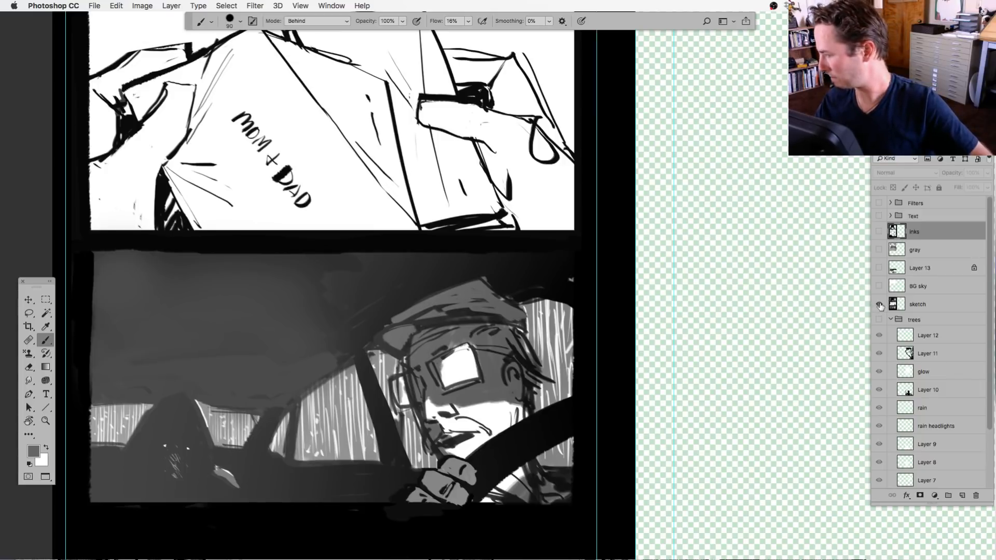
{"action": "left_click", "coordinate": [878, 304]}
{"action": "left_click", "coordinate": [879, 304]}
{"action": "left_click", "coordinate": [878, 232]}
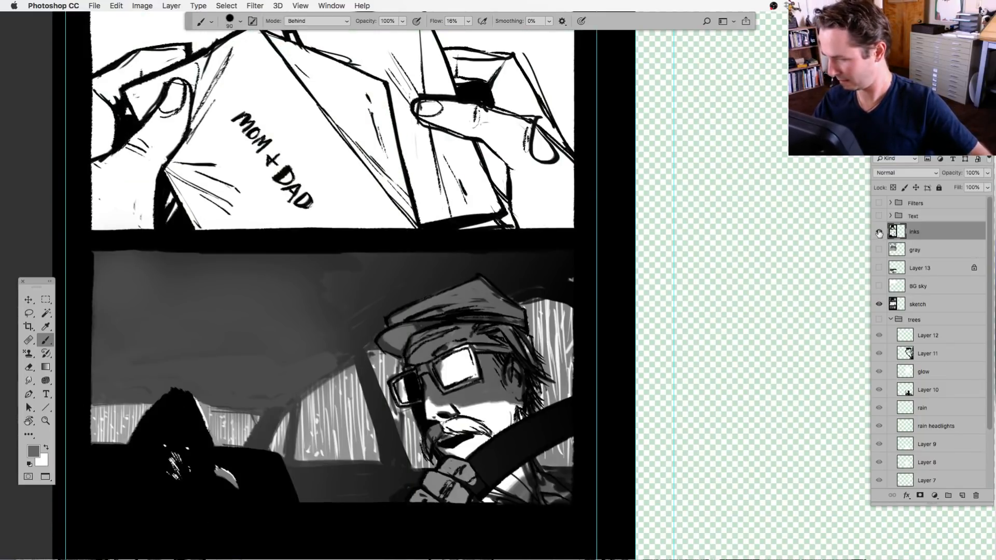
{"action": "left_click", "coordinate": [879, 304]}
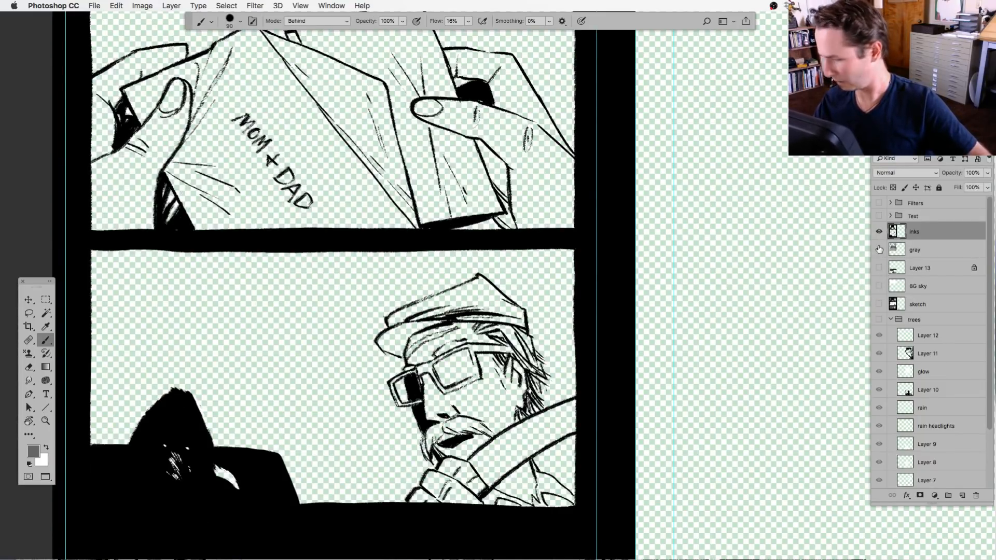
{"action": "left_click", "coordinate": [879, 249]}
{"action": "left_click", "coordinate": [895, 250]}
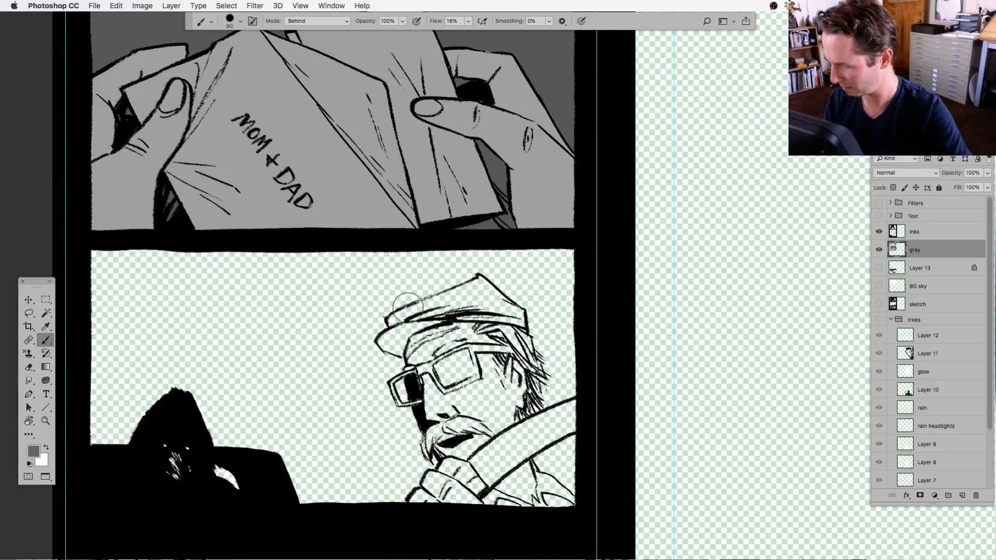
Lasso the driver's cap in sections and fill it with the dark gray foreground color on the gray layer.
{"action": "key", "text": "l"}
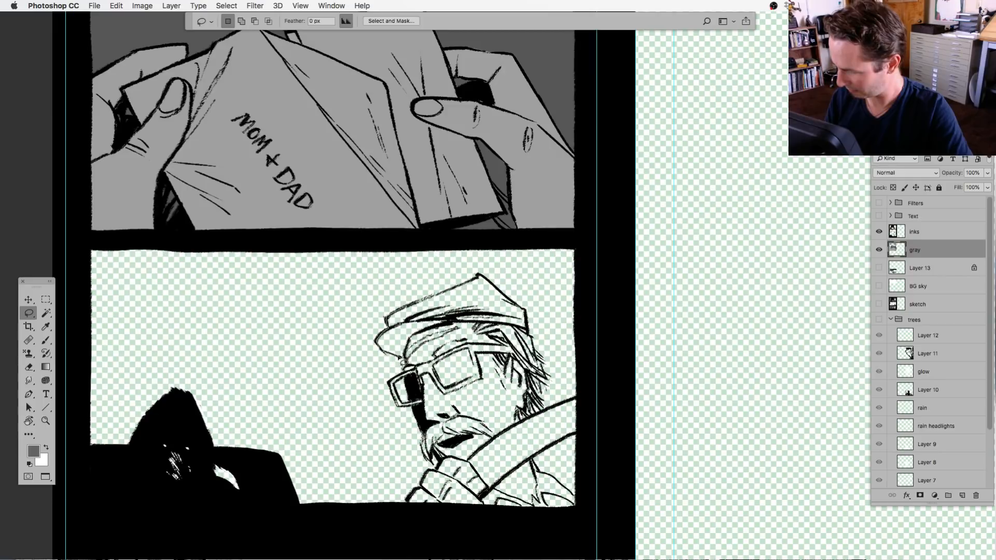
{"action": "mouse_move", "coordinate": [409, 369]}
{"action": "left_mouse_down"}
{"action": "mouse_move", "coordinate": [490, 309]}
{"action": "mouse_move", "coordinate": [469, 284]}
{"action": "mouse_move", "coordinate": [425, 306]}
{"action": "mouse_move", "coordinate": [394, 358]}
{"action": "left_mouse_up"}
{"action": "key", "text": "alt+BackSpace"}
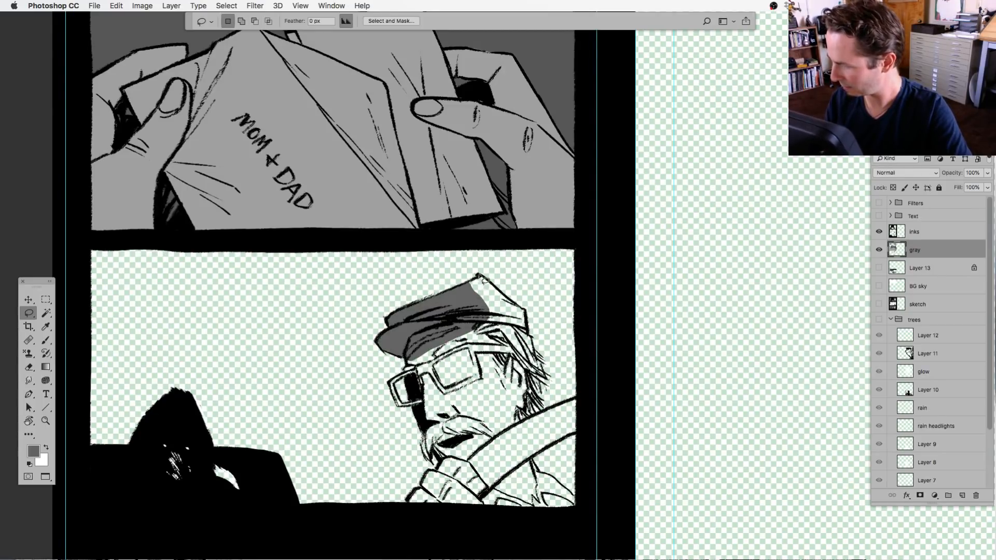
{"action": "left_click_drag", "start_coordinate": [466, 288], "coordinate": [502, 297]}
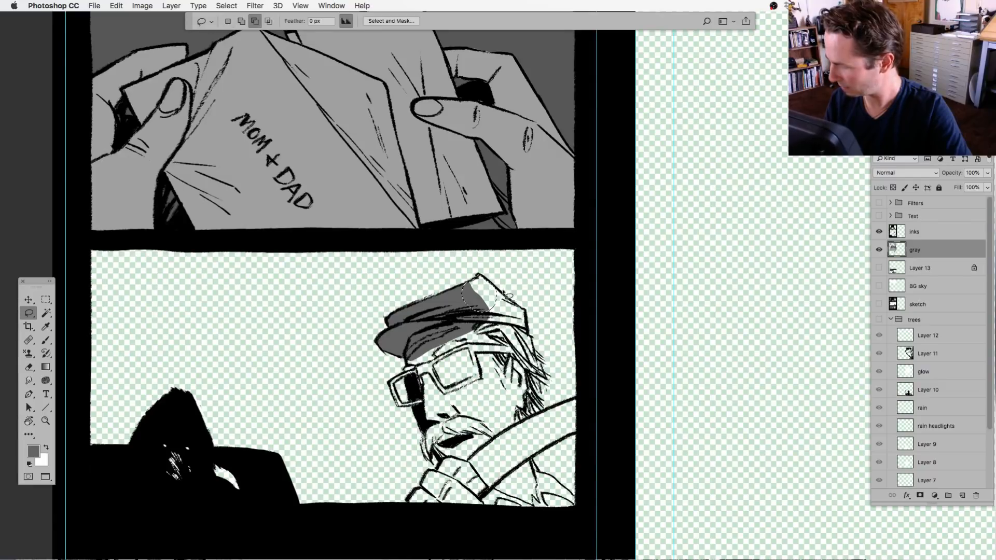
{"action": "key", "text": "alt+BackSpace"}
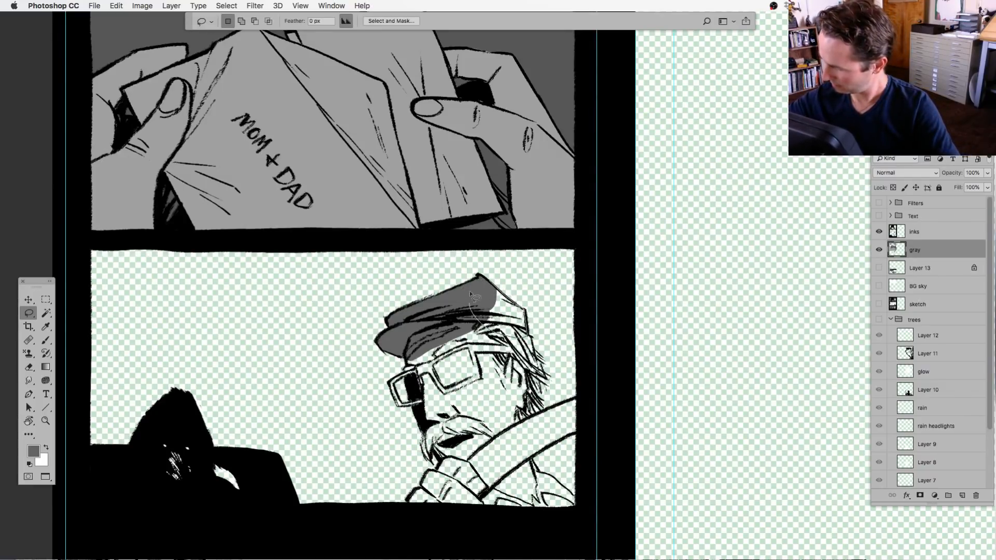
{"action": "left_click_drag", "start_coordinate": [498, 445], "coordinate": [486, 400]}
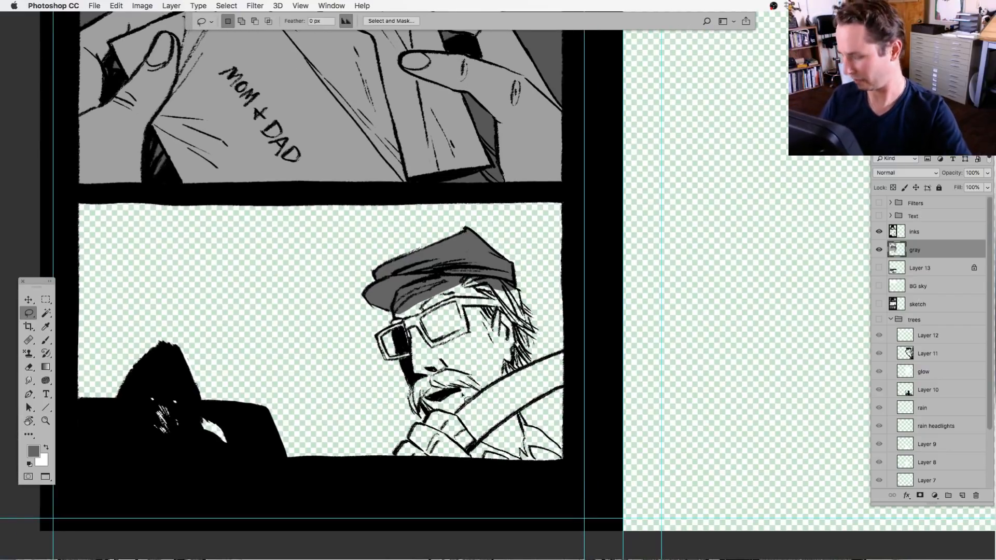
Lasso and fill the shadow over the driver's forehead, glasses and upper face with dark gray, and view the sketch alone for comparison.
{"action": "mouse_move", "coordinate": [398, 332]}
{"action": "left_mouse_down"}
{"action": "mouse_move", "coordinate": [415, 306]}
{"action": "mouse_move", "coordinate": [399, 334]}
{"action": "left_mouse_up"}
{"action": "key", "text": "alt+BackSpace"}
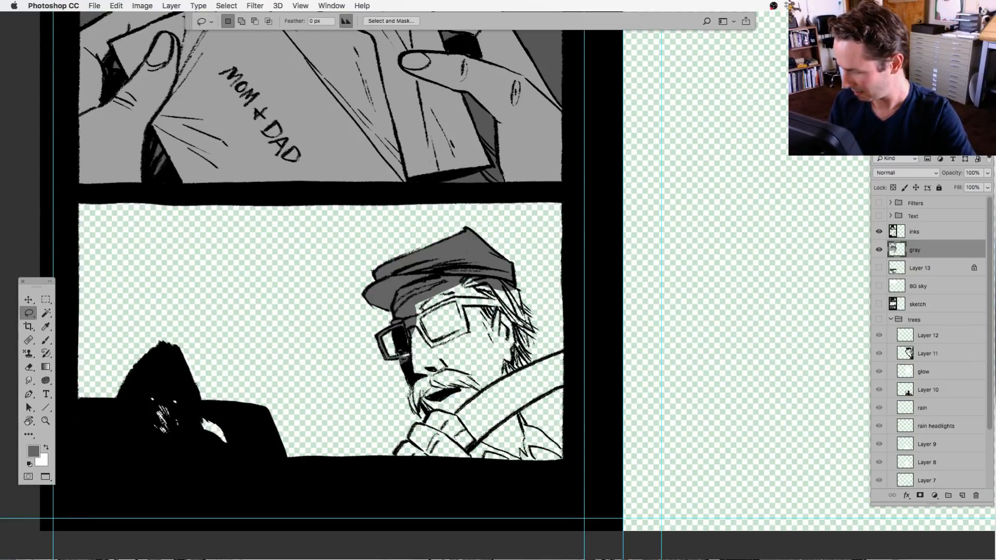
{"action": "mouse_move", "coordinate": [423, 323]}
{"action": "left_mouse_down"}
{"action": "mouse_move", "coordinate": [409, 332]}
{"action": "mouse_move", "coordinate": [417, 371]}
{"action": "mouse_move", "coordinate": [440, 288]}
{"action": "mouse_move", "coordinate": [517, 319]}
{"action": "mouse_move", "coordinate": [506, 337]}
{"action": "left_mouse_up"}
{"action": "mouse_move", "coordinate": [498, 266]}
{"action": "left_mouse_down"}
{"action": "mouse_move", "coordinate": [431, 270]}
{"action": "mouse_move", "coordinate": [476, 367]}
{"action": "mouse_move", "coordinate": [499, 267]}
{"action": "left_mouse_up"}
{"action": "key", "text": "alt+BackSpace"}
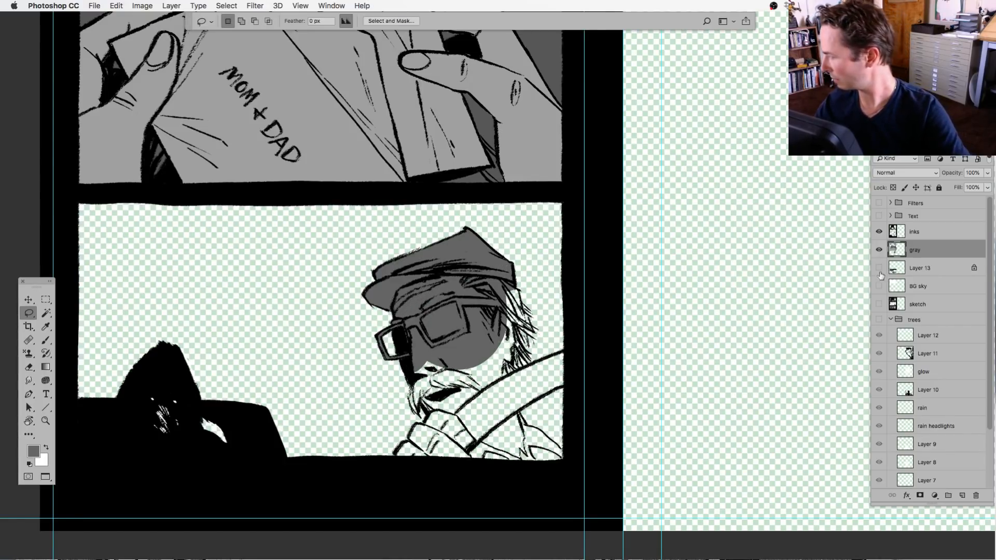
{"action": "left_click", "coordinate": [877, 305], "text": "alt"}
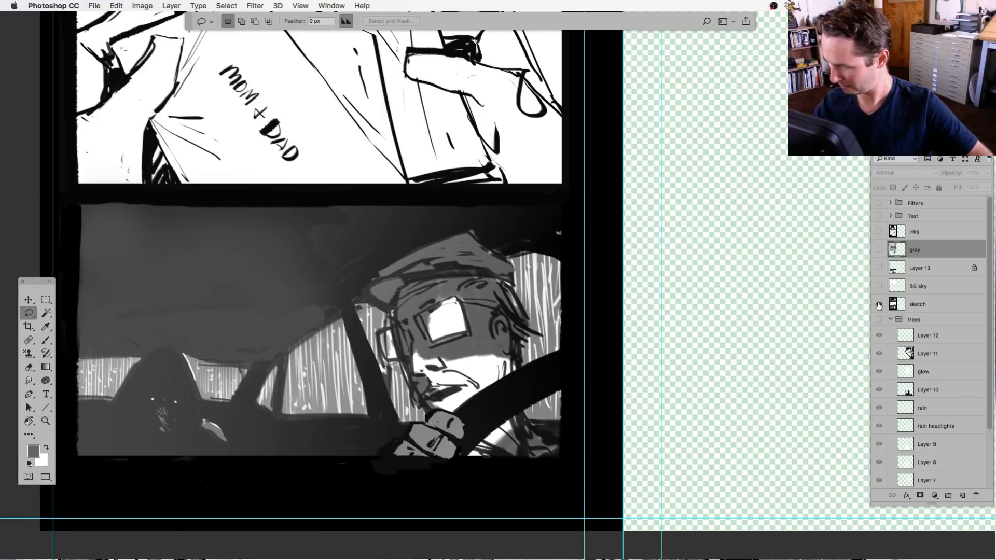
Compare the driver's gray shading with the sketch and inks by toggling their visibility, leaving the inks, gray and sketch layers shown.
{"action": "left_click", "coordinate": [877, 305]}
{"action": "left_click", "coordinate": [878, 305]}
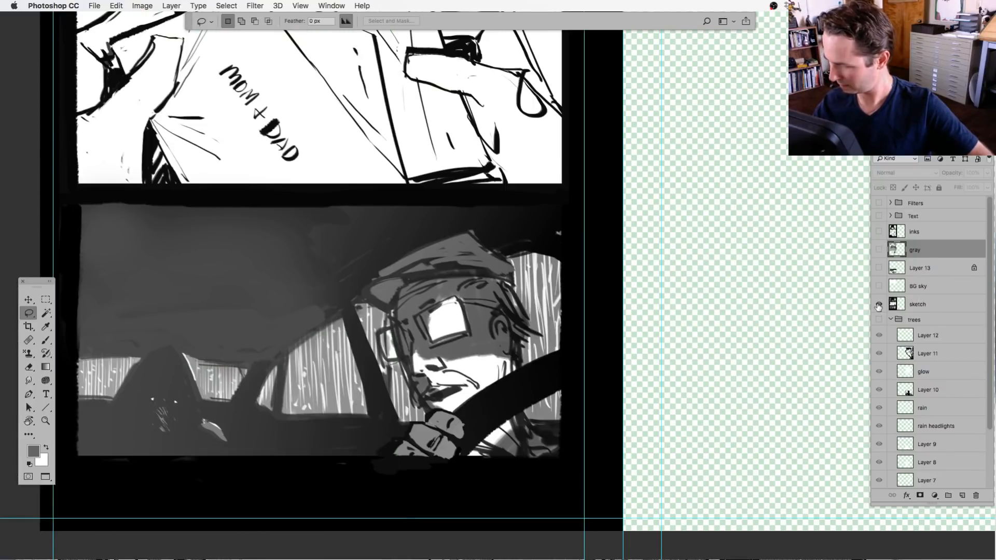
{"action": "left_click", "coordinate": [878, 250]}
{"action": "left_click", "coordinate": [878, 305]}
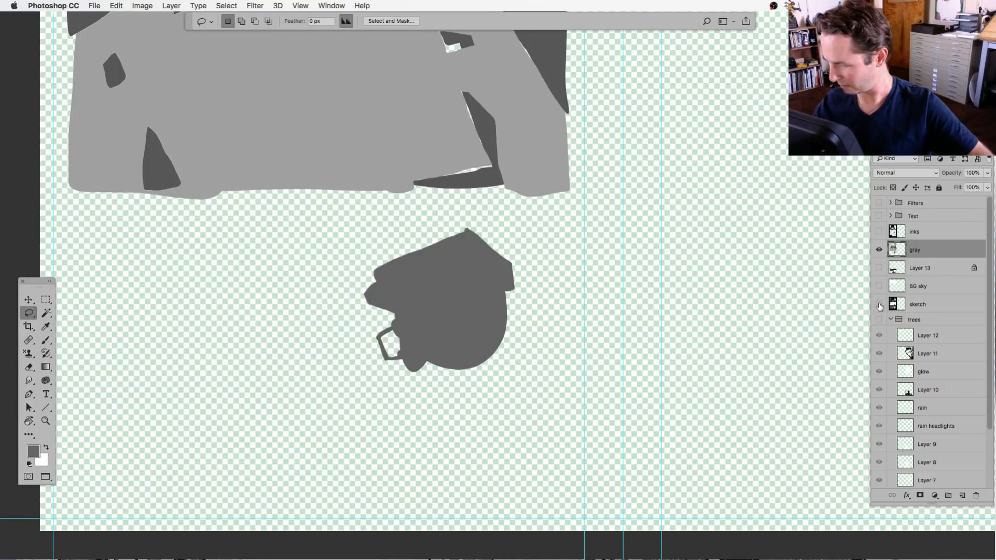
{"action": "left_click", "coordinate": [879, 305]}
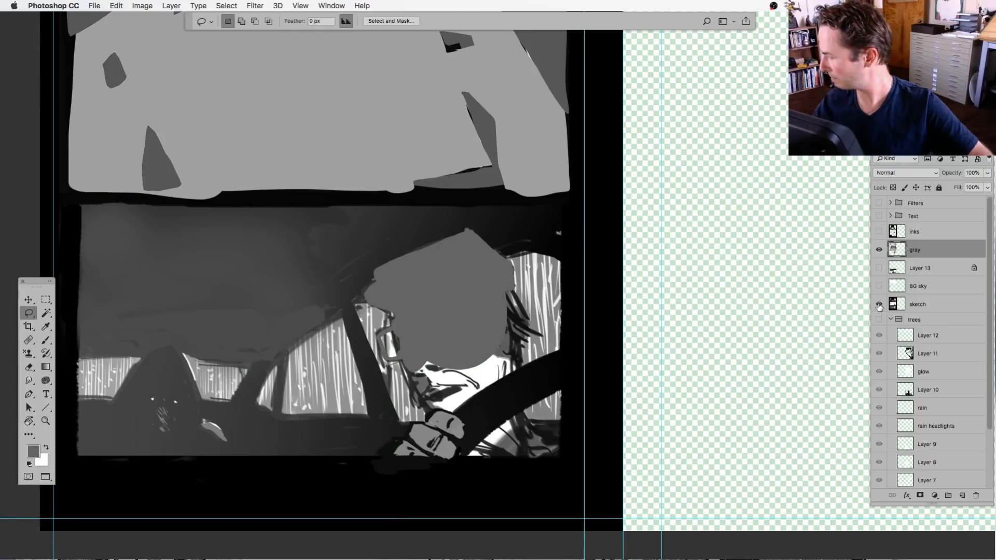
{"action": "left_click", "coordinate": [878, 232]}
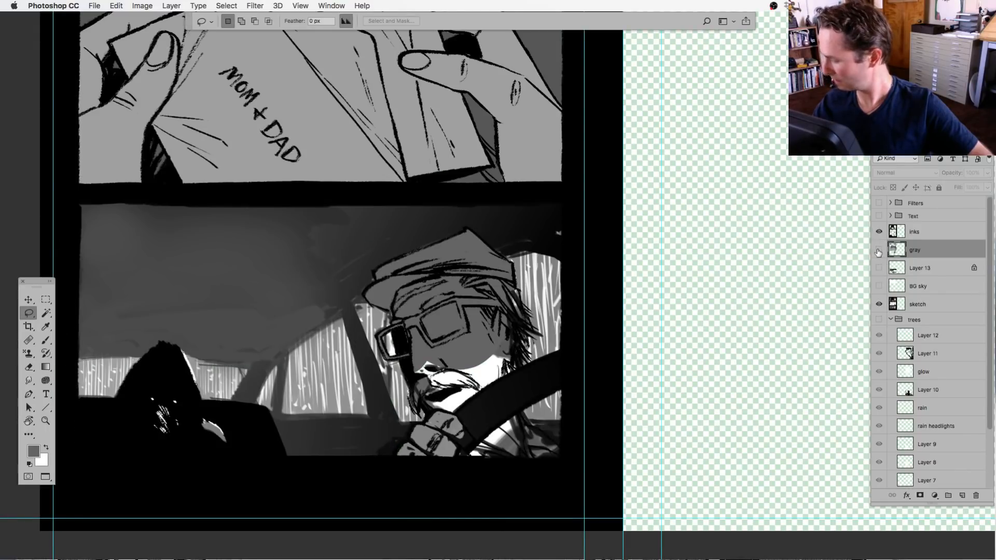
{"action": "left_click", "coordinate": [879, 250]}
{"action": "left_click", "coordinate": [879, 250]}
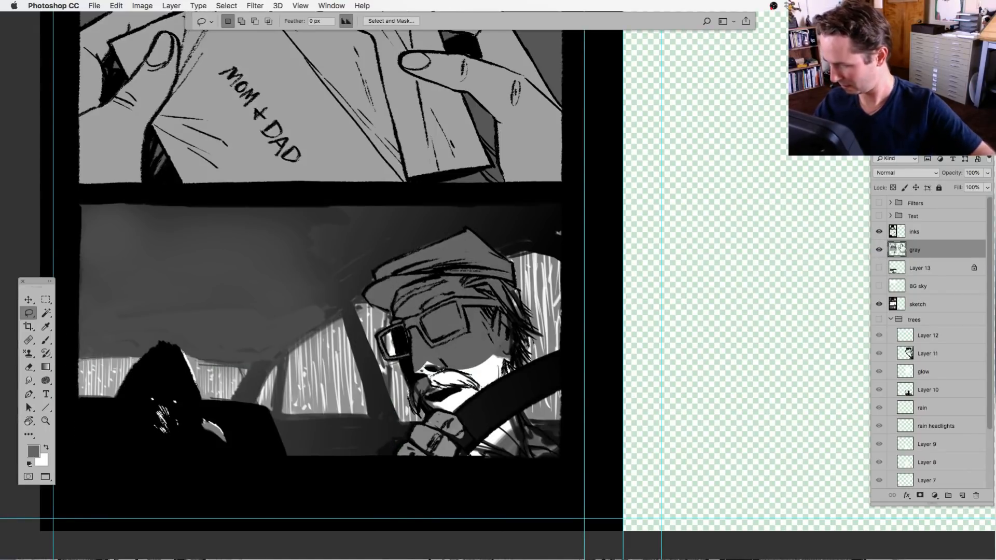
Lower the gray layer's opacity to 65% to see the sketch's shading beneath the driver's gray.
{"action": "left_click", "coordinate": [987, 172]}
{"action": "left_click_drag", "start_coordinate": [986, 185], "coordinate": [969, 185]}
{"action": "left_click", "coordinate": [595, 231]}
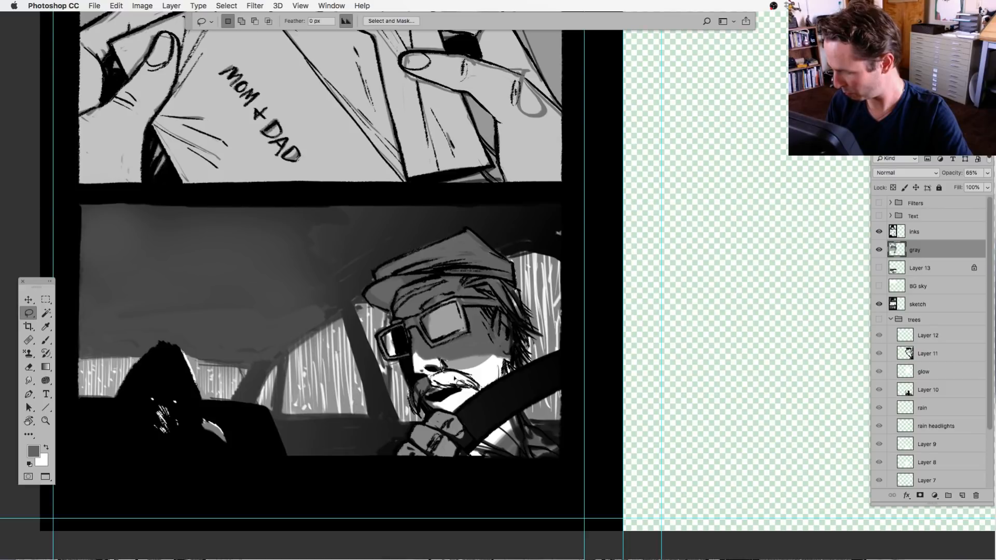
{"action": "mouse_move", "coordinate": [456, 381]}
{"action": "left_mouse_down"}
{"action": "mouse_move", "coordinate": [505, 368]}
{"action": "mouse_move", "coordinate": [492, 383]}
{"action": "mouse_move", "coordinate": [513, 370]}
{"action": "mouse_move", "coordinate": [500, 363]}
{"action": "mouse_move", "coordinate": [516, 364]}
{"action": "mouse_move", "coordinate": [523, 330]}
{"action": "mouse_move", "coordinate": [485, 332]}
{"action": "mouse_move", "coordinate": [514, 380]}
{"action": "left_mouse_up"}
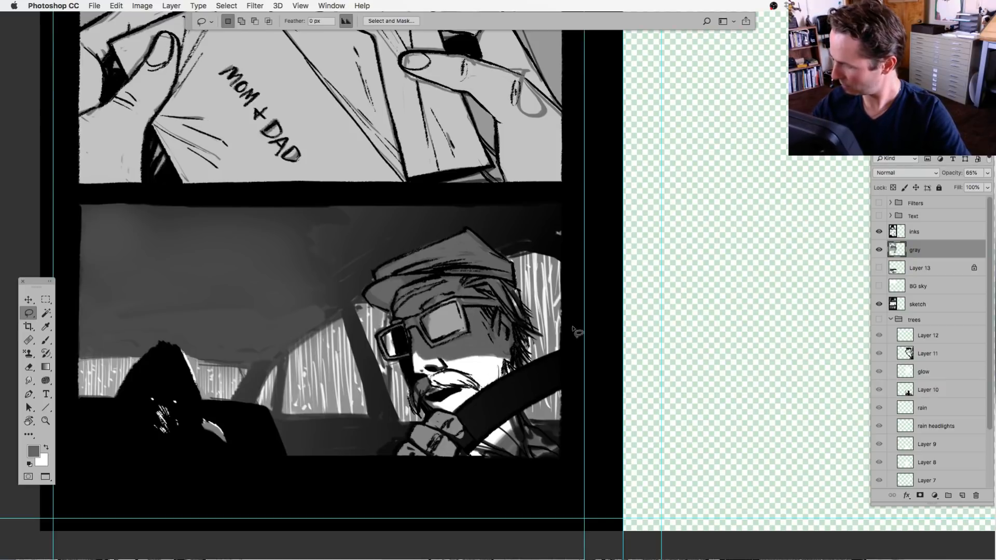
Hide the sketch, lasso the driver's hair behind the ear, and check the selection against the separate layers.
{"action": "left_click", "coordinate": [878, 304]}
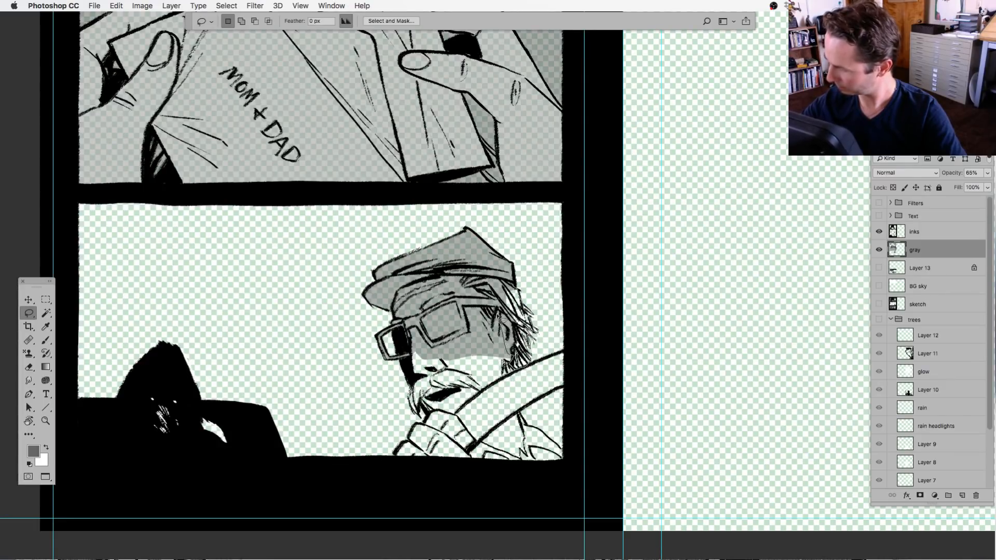
{"action": "left_click_drag", "start_coordinate": [502, 318], "coordinate": [499, 270]}
{"action": "left_click", "coordinate": [879, 304], "text": "alt"}
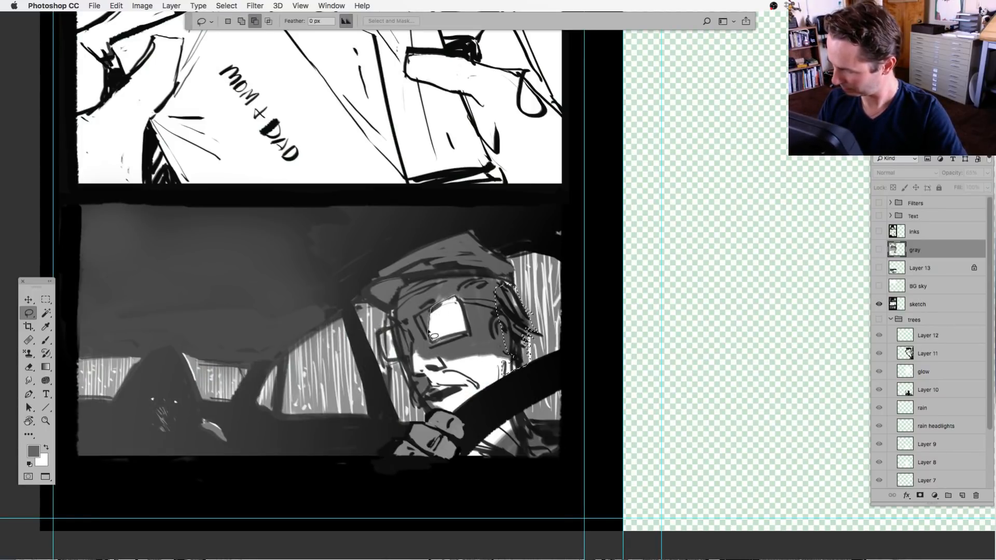
{"action": "left_click", "coordinate": [878, 232], "text": "alt"}
{"action": "left_click", "coordinate": [878, 250], "text": "alt"}
{"action": "left_click", "coordinate": [878, 305], "text": "alt"}
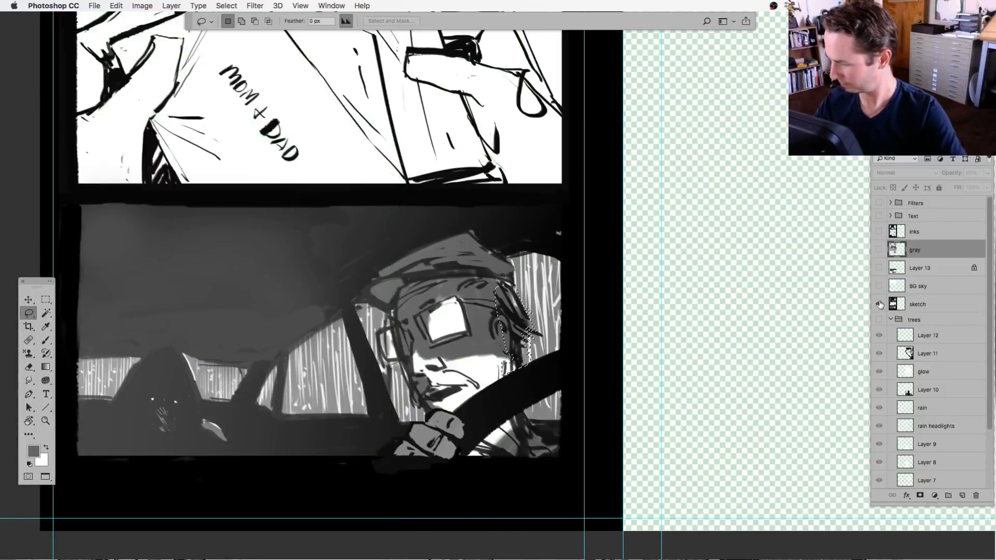
{"action": "left_click", "coordinate": [878, 286], "text": "alt"}
{"action": "left_click", "coordinate": [878, 268], "text": "alt"}
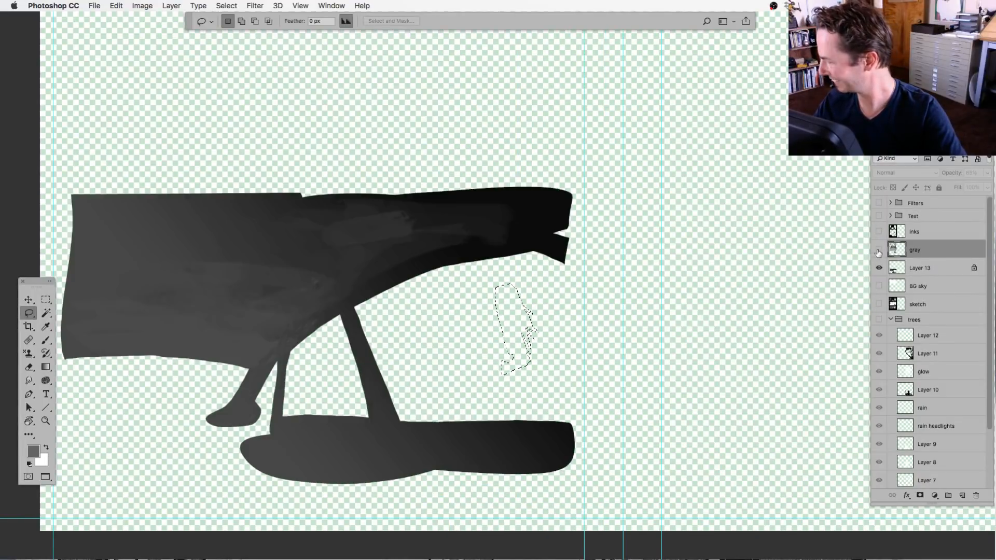
{"action": "left_click", "coordinate": [879, 268], "text": "alt"}
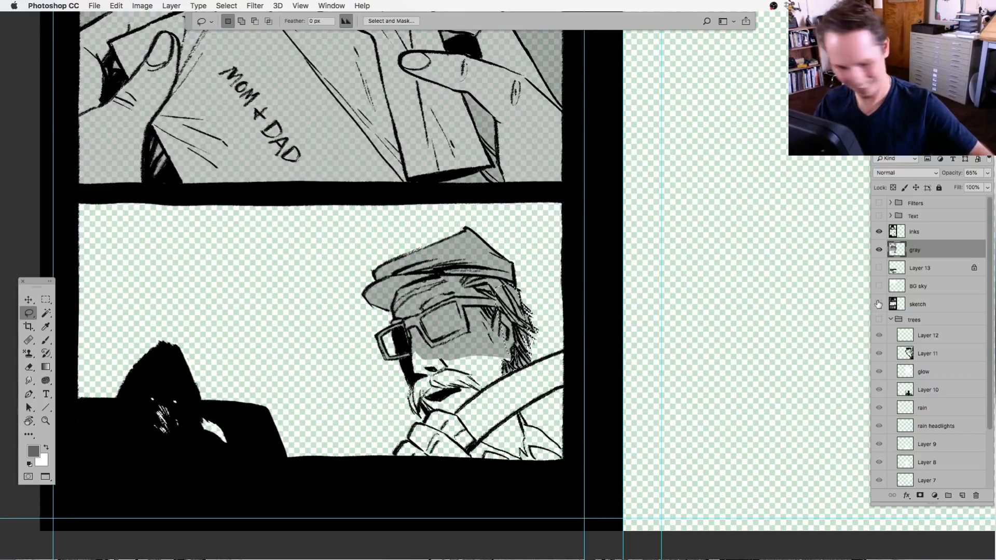
{"action": "left_click", "coordinate": [878, 305]}
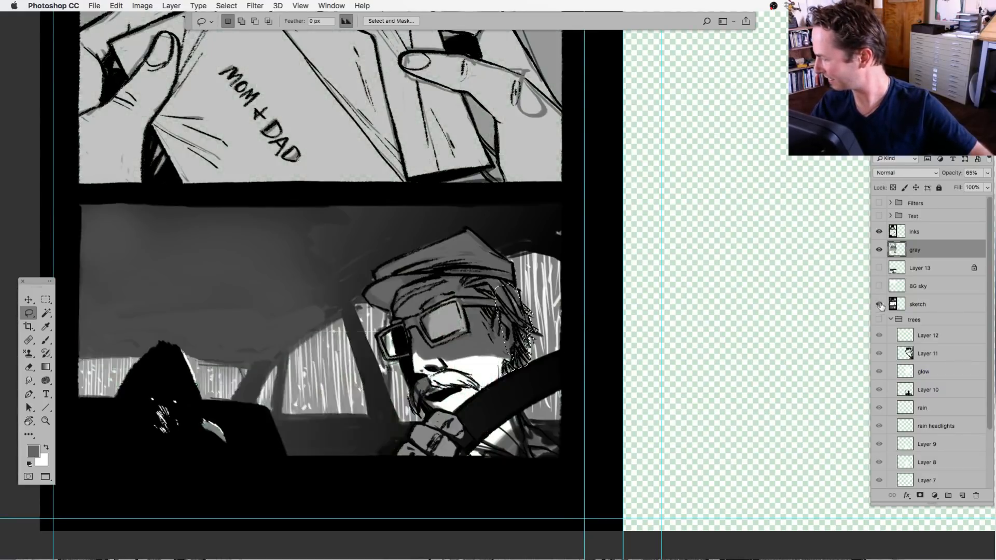
Hide the sketch and show Layer 13 and BG sky together with the inks and gray layers.
{"action": "left_click", "coordinate": [878, 250]}
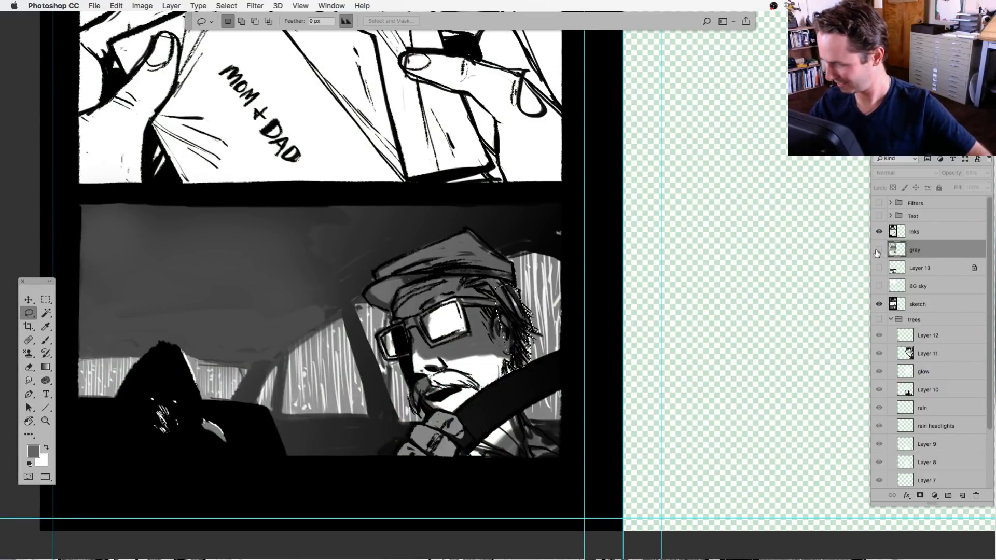
{"action": "left_click", "coordinate": [879, 304]}
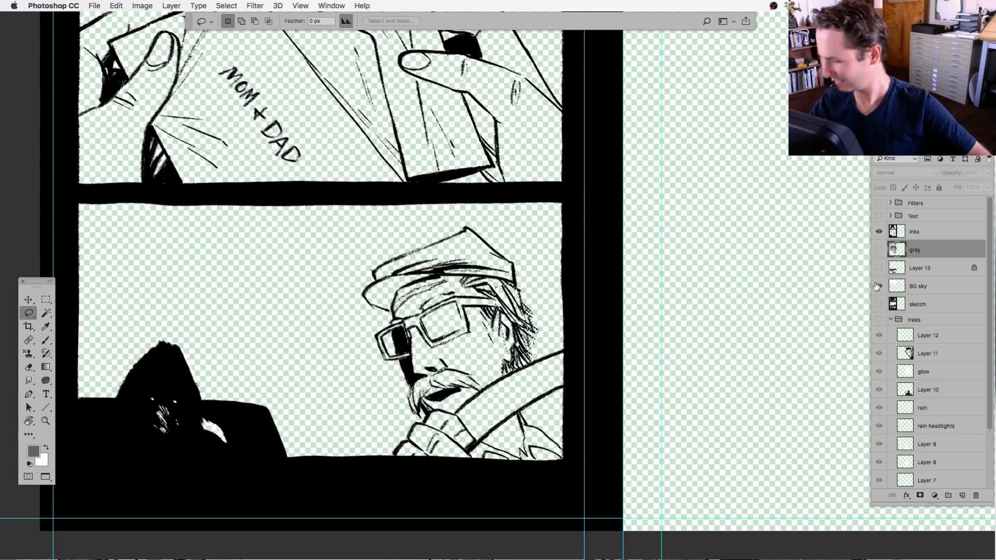
{"action": "left_click", "coordinate": [878, 286]}
{"action": "left_click", "coordinate": [879, 249]}
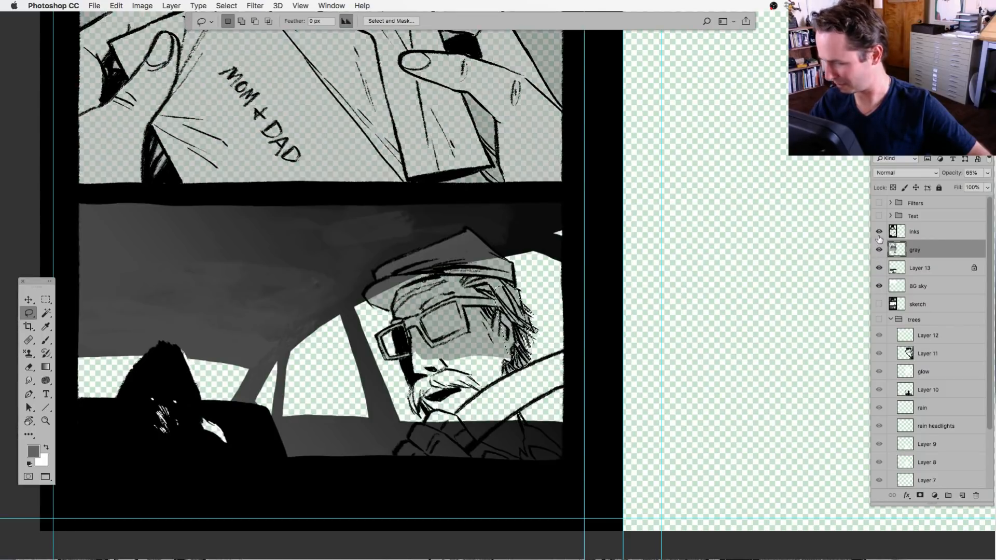
Set the gray layer's opacity to 100%, fill the selected back hair with dark gray, and deselect.
{"action": "left_click", "coordinate": [986, 173]}
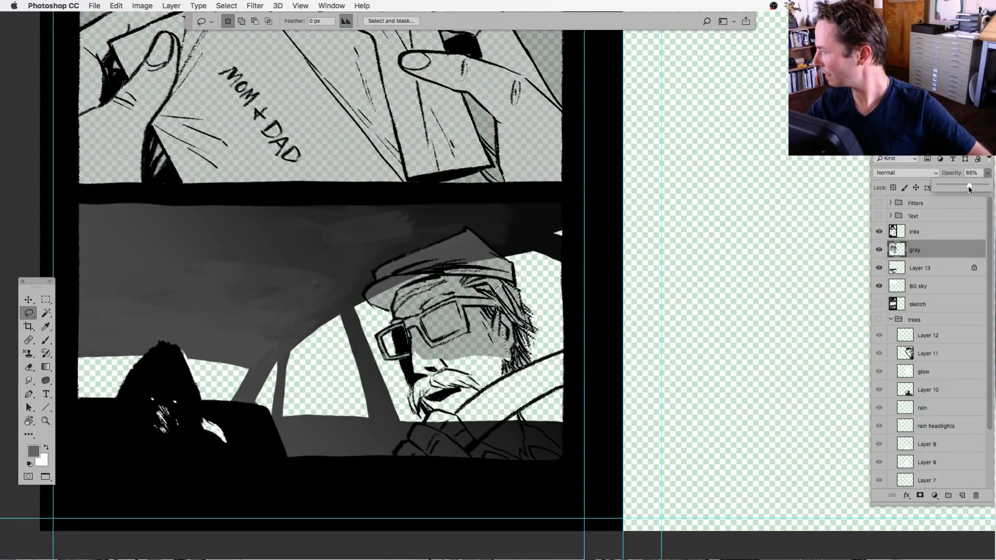
{"action": "left_click_drag", "start_coordinate": [969, 186], "coordinate": [986, 187]}
{"action": "left_click", "coordinate": [470, 347]}
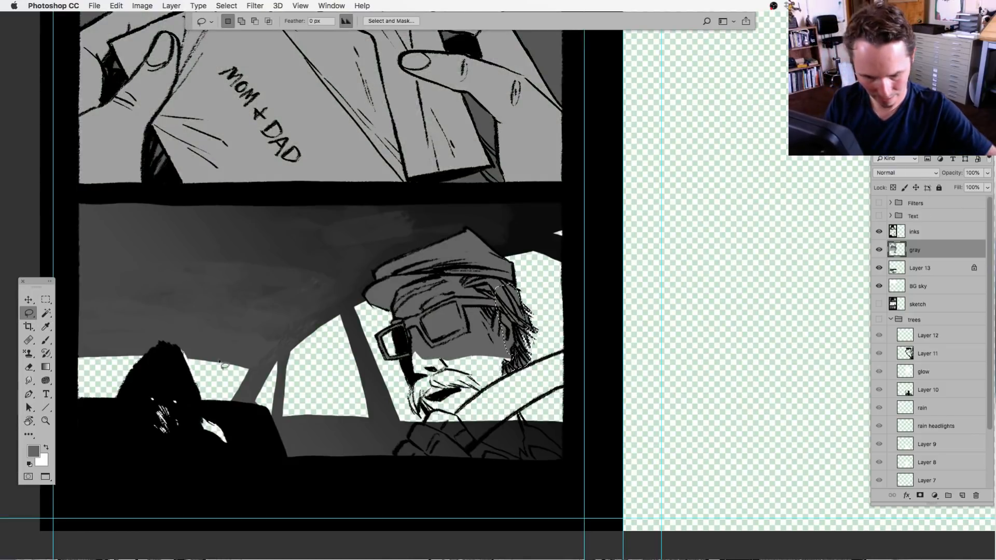
{"action": "key", "text": "super+d"}
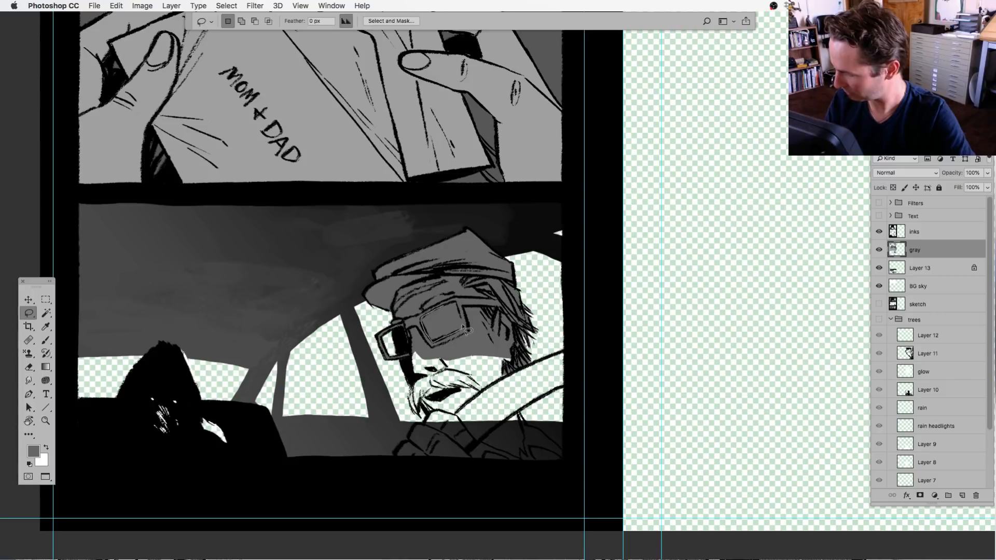
Lasso the larger lens of the driver's glasses, clear the gray inside it, and compare the result with the sketch.
{"action": "left_click_drag", "start_coordinate": [457, 305], "coordinate": [456, 303]}
{"action": "key", "text": "Delete"}
{"action": "key", "text": "super+d"}
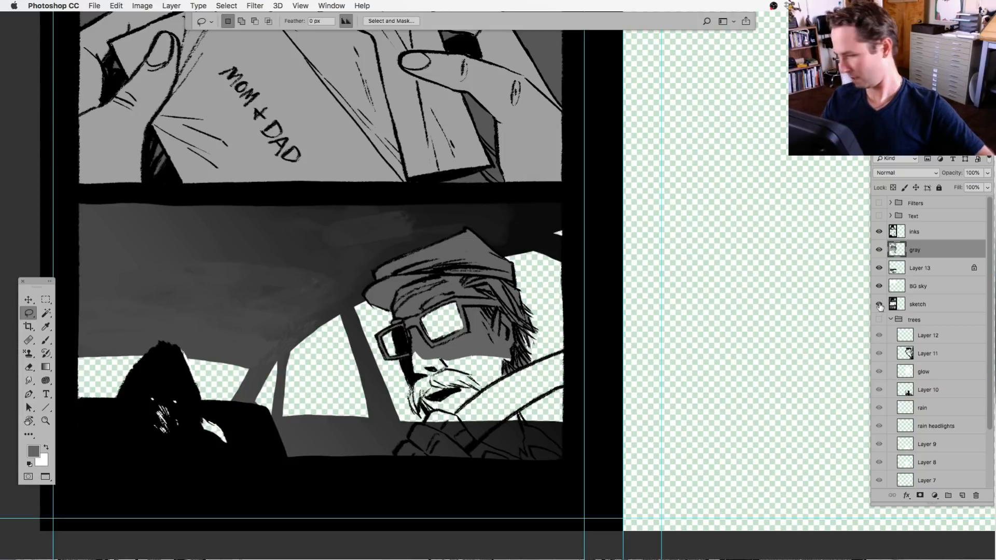
{"action": "left_click", "coordinate": [879, 305]}
{"action": "left_click", "coordinate": [879, 305]}
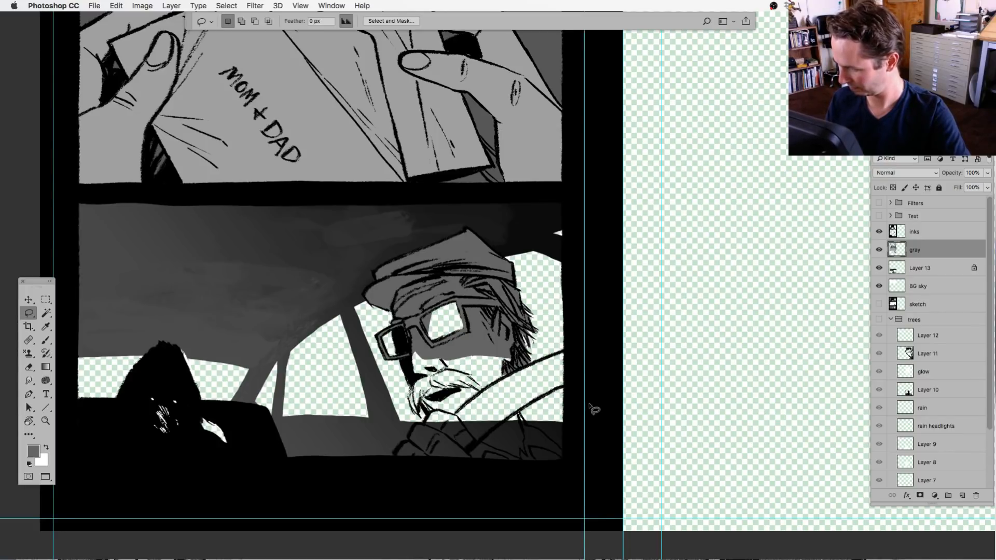
{"action": "left_click", "coordinate": [879, 305]}
{"action": "left_click", "coordinate": [879, 304]}
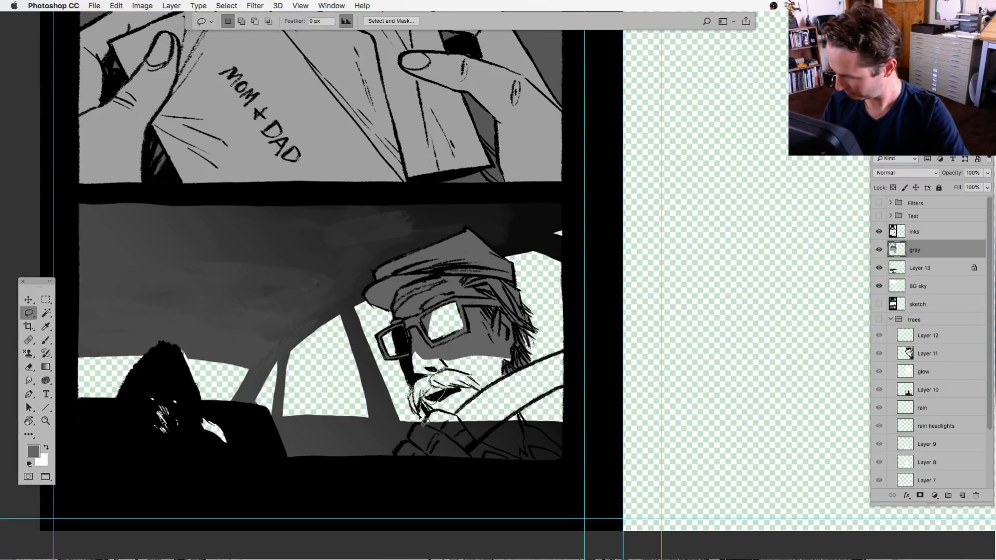
Lasso the shadowed side of the driver's mustache and beard, fill it with dark gray, and check it against the sketch.
{"action": "left_click_drag", "start_coordinate": [416, 387], "coordinate": [437, 377]}
{"action": "key", "text": "alt+BackSpace"}
{"action": "key", "text": "super+d"}
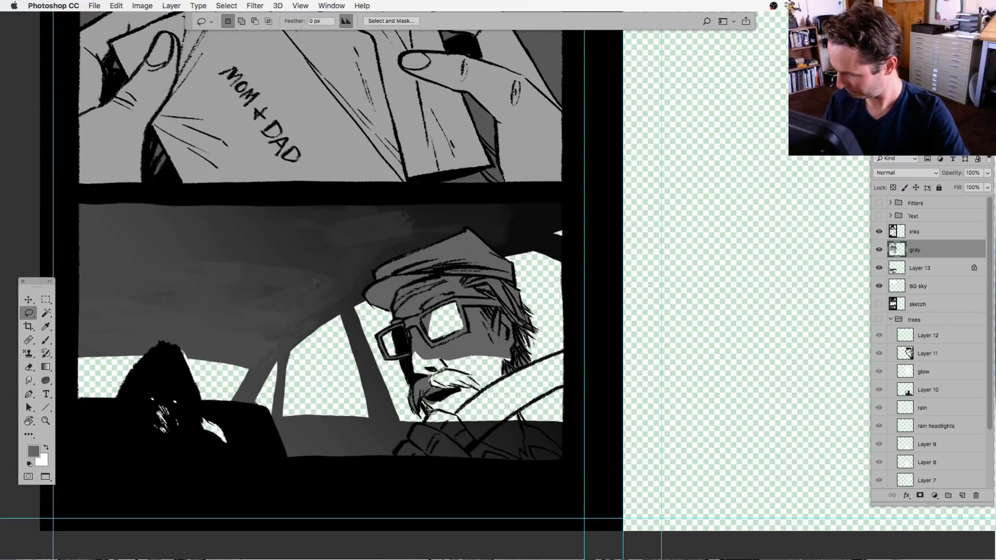
{"action": "left_click", "coordinate": [879, 305]}
{"action": "left_click", "coordinate": [879, 305]}
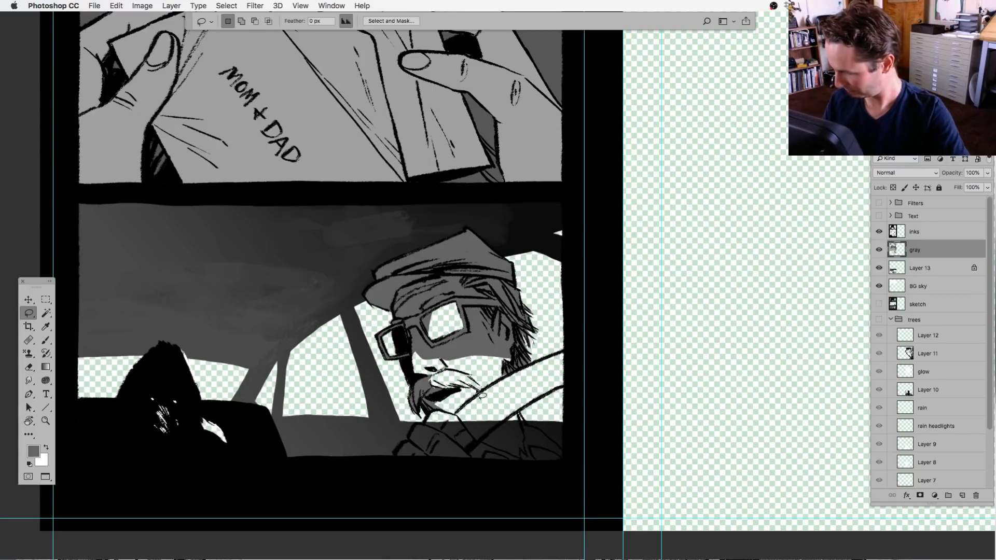
Check the sketch, lasso the driver's hand on the steering wheel, and fill it with dark gray.
{"action": "left_click", "coordinate": [879, 305]}
{"action": "left_click", "coordinate": [879, 305]}
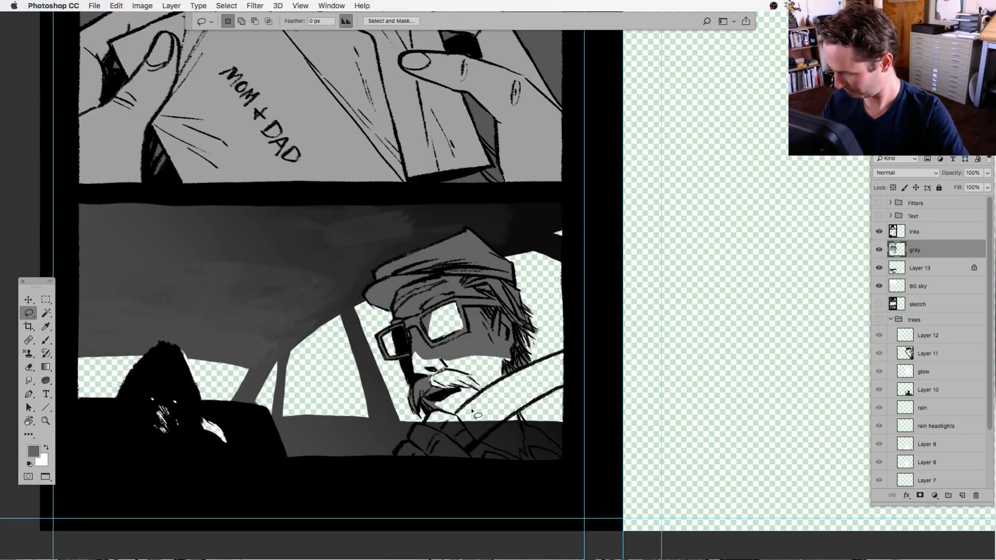
{"action": "mouse_move", "coordinate": [422, 422]}
{"action": "left_mouse_down"}
{"action": "mouse_move", "coordinate": [393, 458]}
{"action": "mouse_move", "coordinate": [474, 464]}
{"action": "mouse_move", "coordinate": [467, 451]}
{"action": "mouse_move", "coordinate": [476, 442]}
{"action": "mouse_move", "coordinate": [453, 413]}
{"action": "left_mouse_up"}
{"action": "key", "text": "alt+BackSpace"}
{"action": "key", "text": "super+d"}
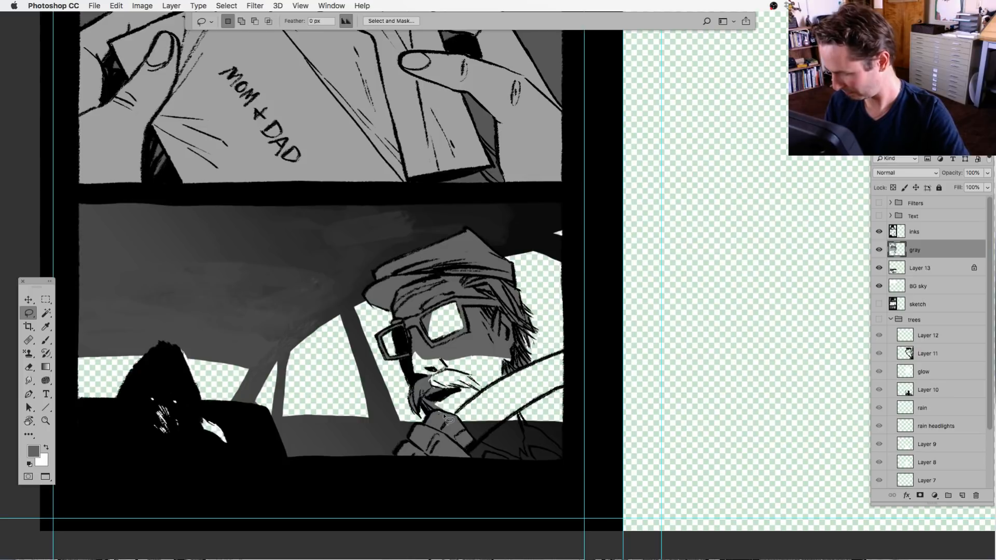
Show the sketch, hide Layer 13, and lasso and fill the driver's shirt and shoulder below the steering wheel with dark gray.
{"action": "left_click", "coordinate": [878, 304]}
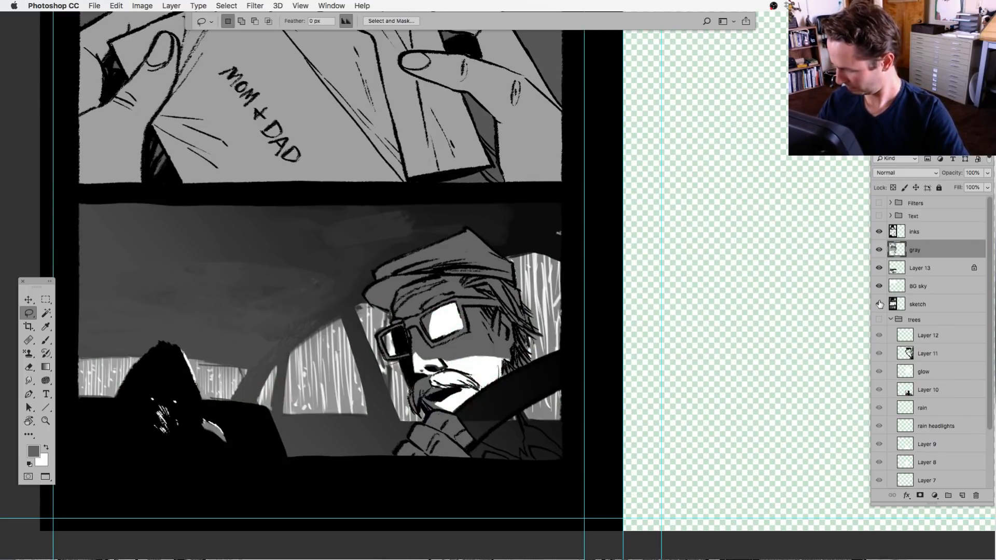
{"action": "left_click", "coordinate": [877, 268]}
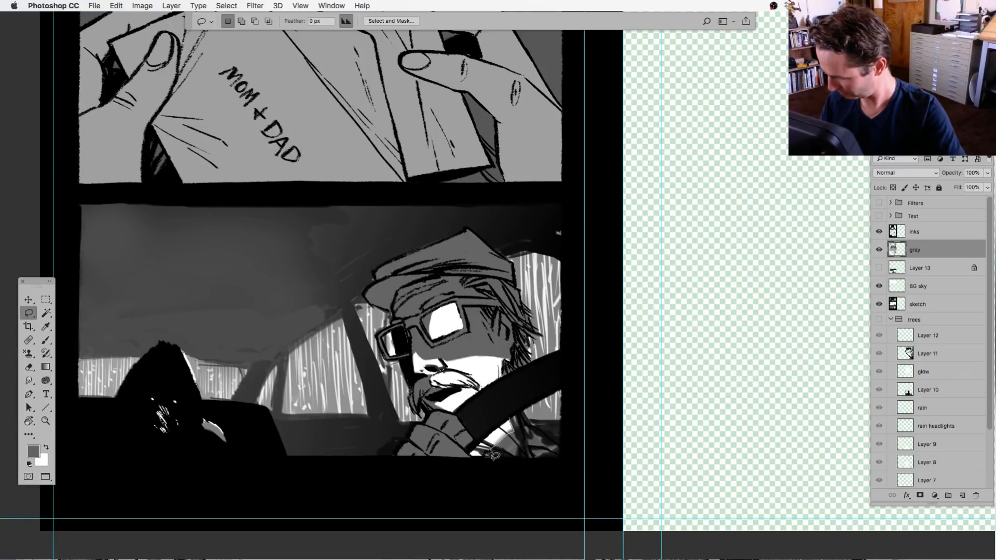
{"action": "mouse_move", "coordinate": [490, 451]}
{"action": "left_mouse_down"}
{"action": "mouse_move", "coordinate": [480, 463]}
{"action": "mouse_move", "coordinate": [568, 470]}
{"action": "mouse_move", "coordinate": [564, 424]}
{"action": "mouse_move", "coordinate": [527, 421]}
{"action": "left_mouse_up"}
{"action": "key", "text": "alt+Delete"}
{"action": "key", "text": "ctrl+d"}
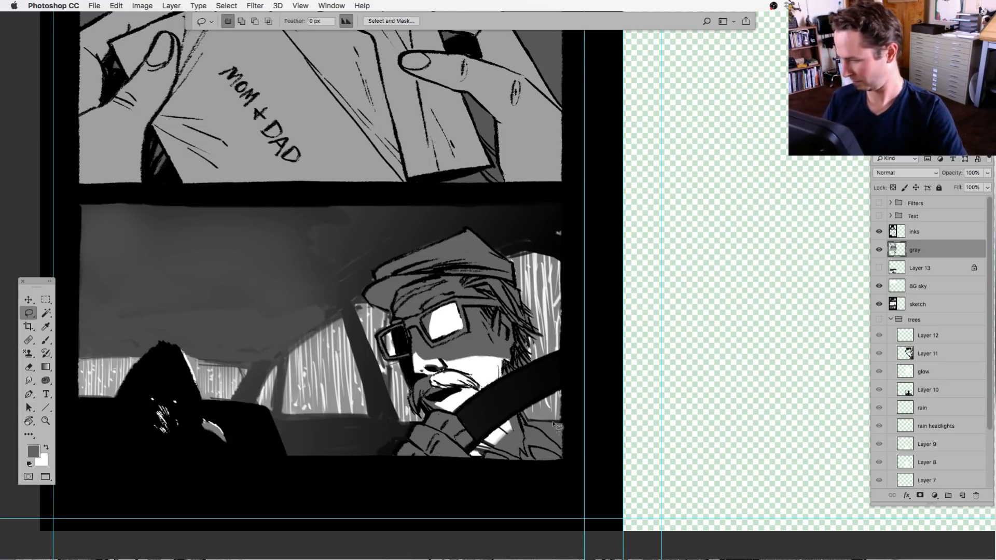
{"action": "left_click_drag", "start_coordinate": [527, 414], "coordinate": [571, 425]}
{"action": "key", "text": "Delete"}
{"action": "key", "text": "ctrl+d"}
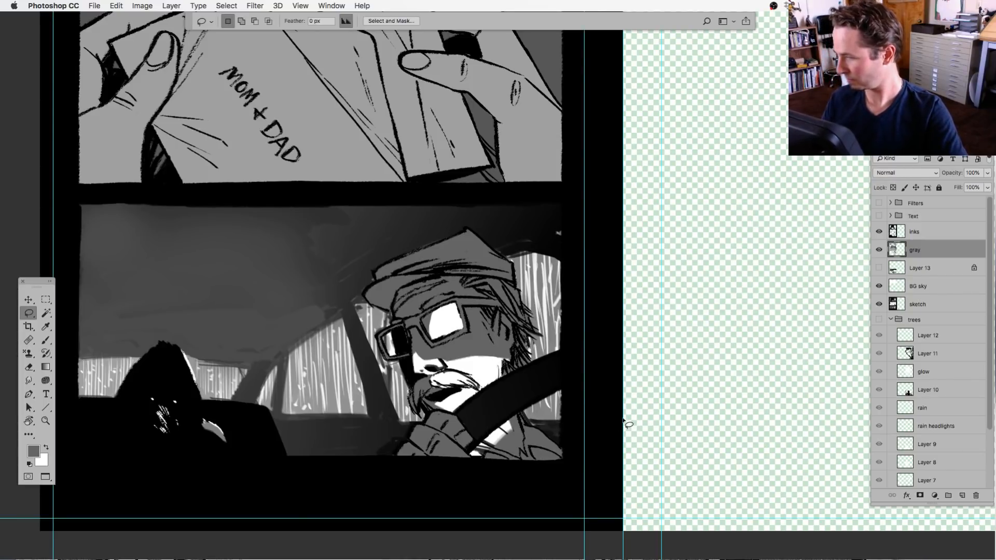
Show Layer 13 again and compare the third panel with the sketch hidden and shown.
{"action": "left_click", "coordinate": [878, 268]}
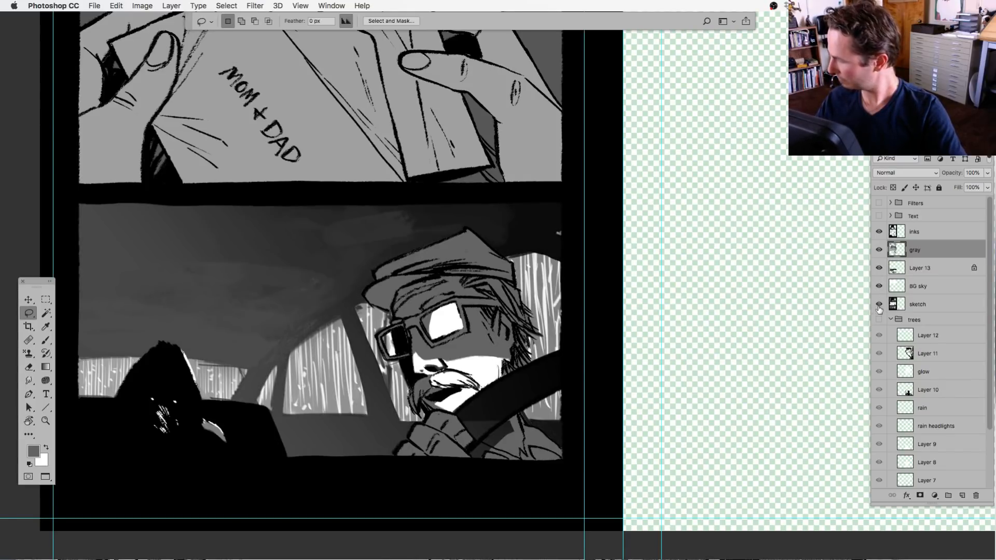
{"action": "left_click", "coordinate": [877, 306]}
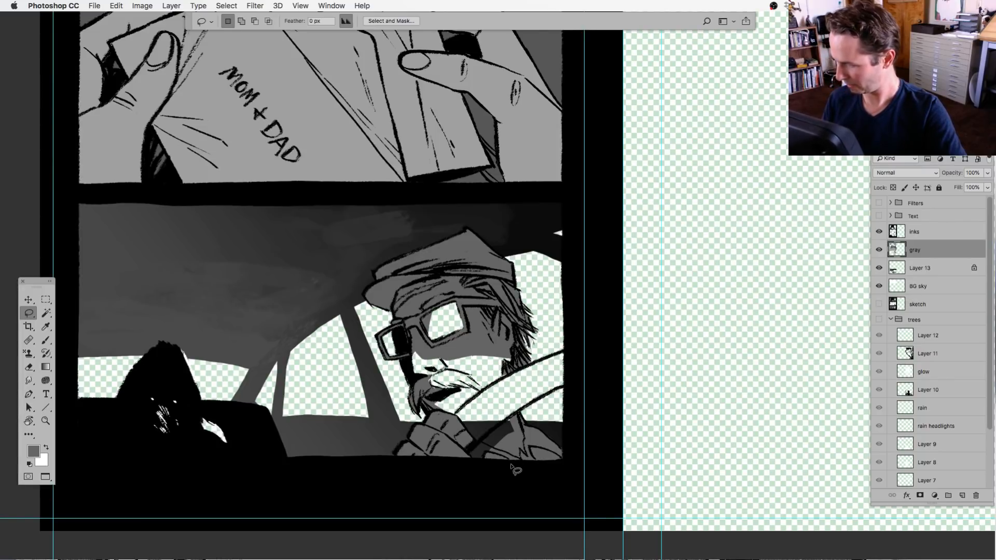
{"action": "left_click", "coordinate": [878, 304]}
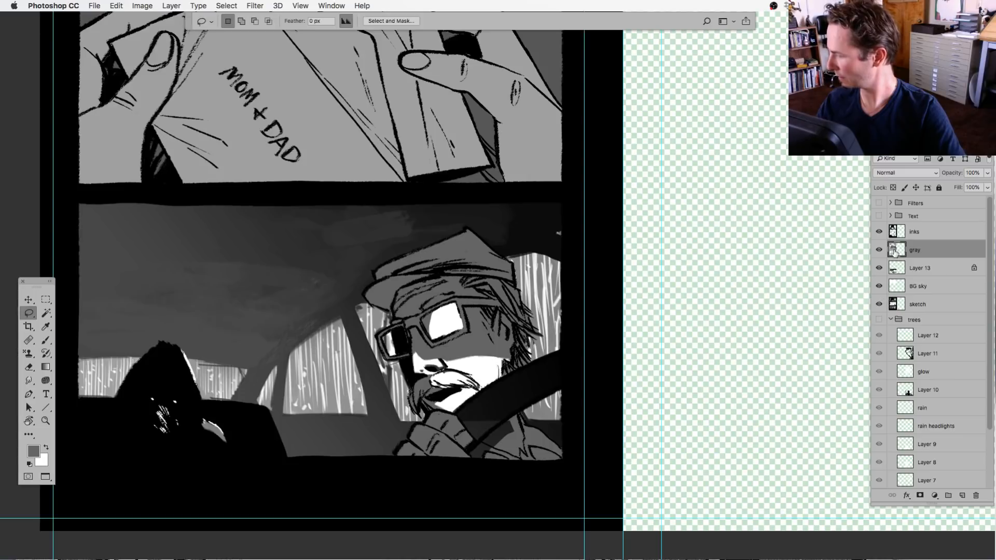
Make white the foreground color and activate the Lasso tool for work on the driver in the third panel.
{"action": "left_click", "coordinate": [46, 339]}
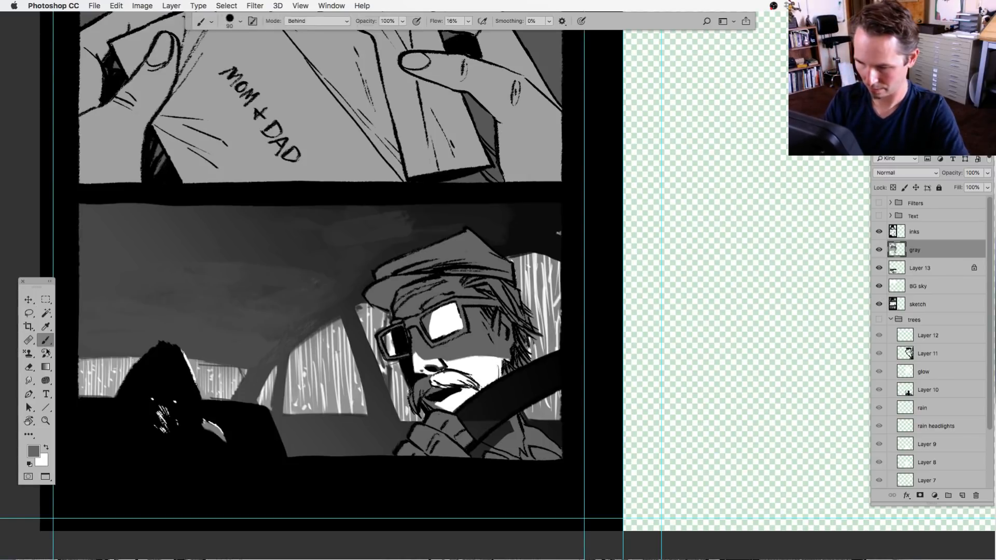
{"action": "left_click", "coordinate": [46, 446]}
{"action": "left_click", "coordinate": [29, 314]}
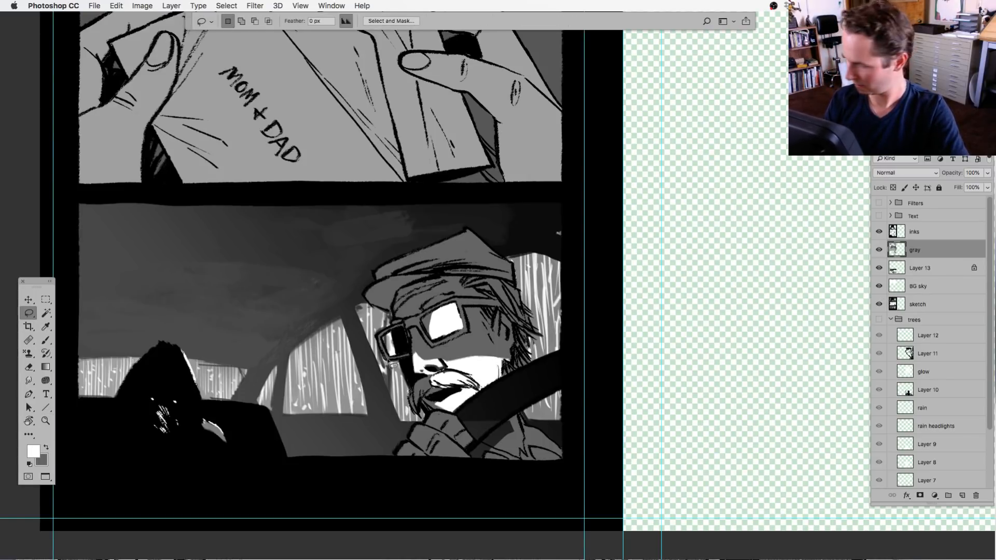
{"action": "left_click", "coordinate": [49, 341]}
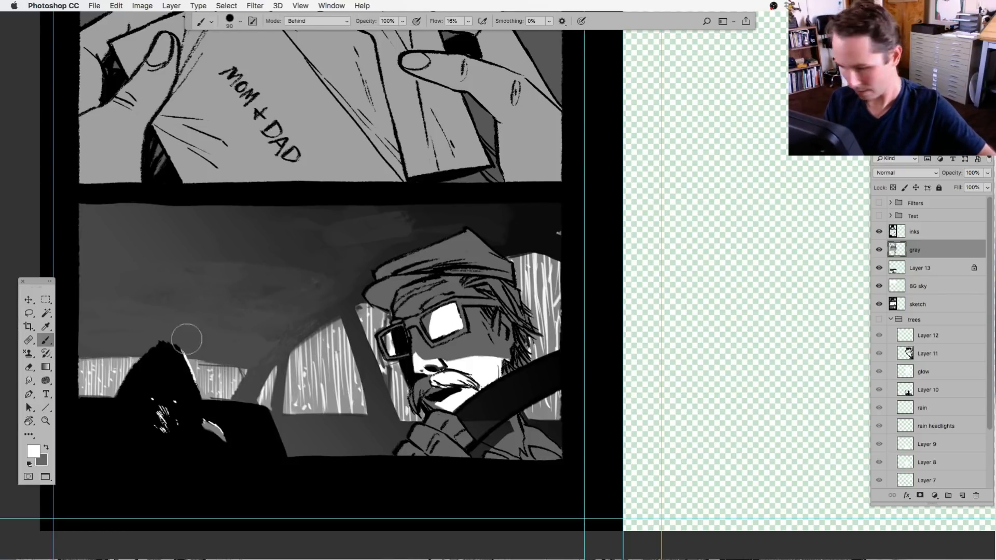
{"action": "key", "text": "l"}
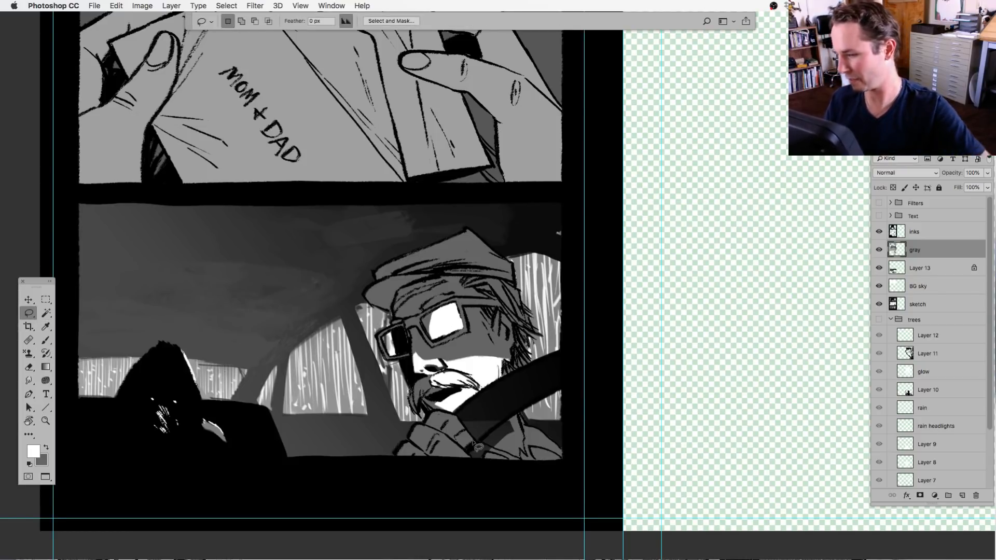
{"action": "left_click_drag", "start_coordinate": [520, 439], "coordinate": [524, 413]}
{"action": "key", "text": "super+equal"}
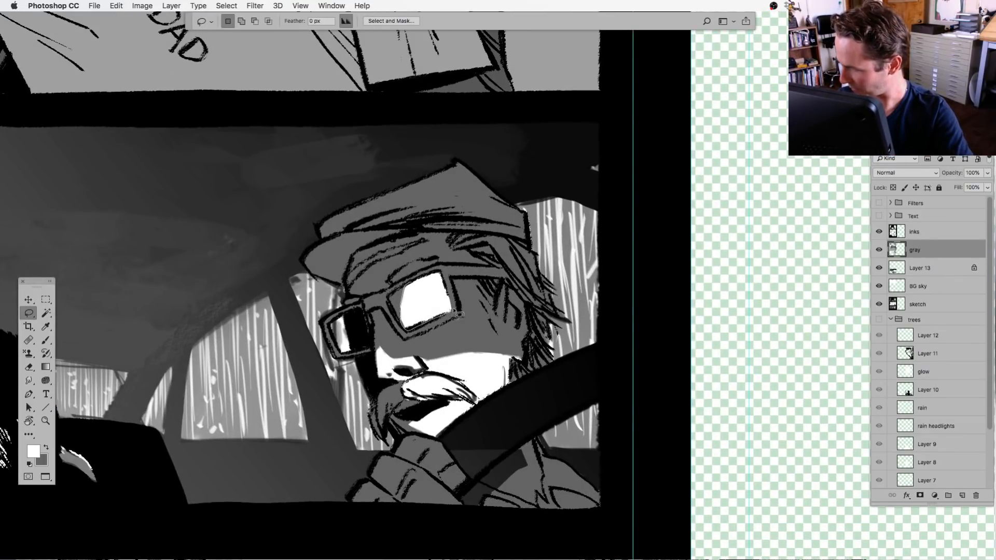
Try to lasso the larger lens of the driver's glasses and fill it with white on the gray layer.
{"action": "left_click_drag", "start_coordinate": [450, 287], "coordinate": [441, 274]}
{"action": "key", "text": "alt+BackSpace"}
{"action": "key", "text": "super+d"}
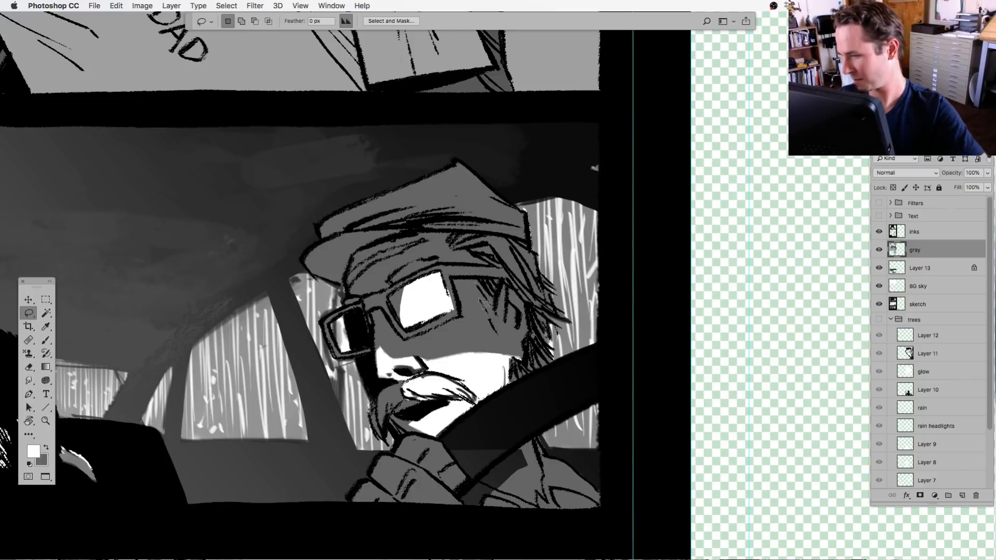
{"action": "left_click_drag", "start_coordinate": [485, 389], "coordinate": [481, 349]}
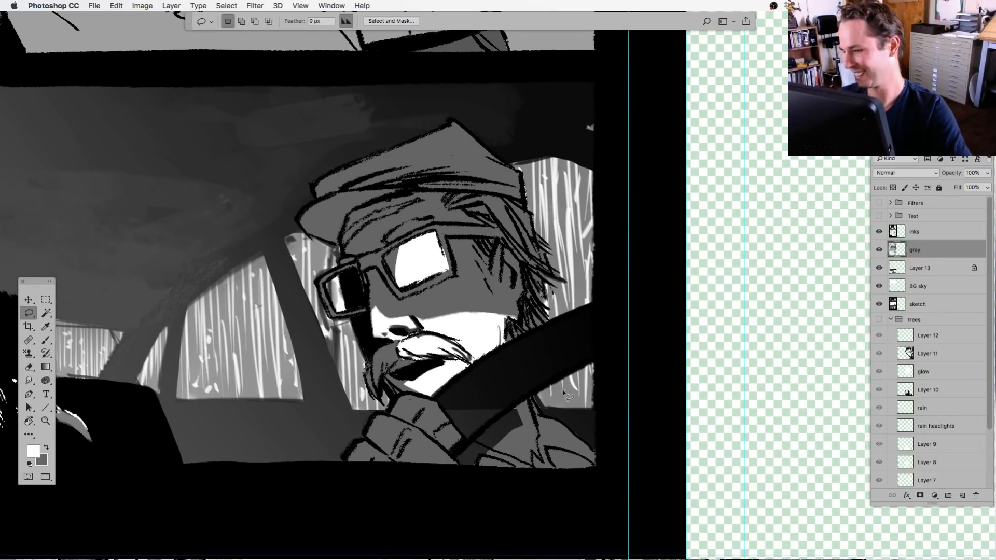
{"action": "key", "text": "super+z"}
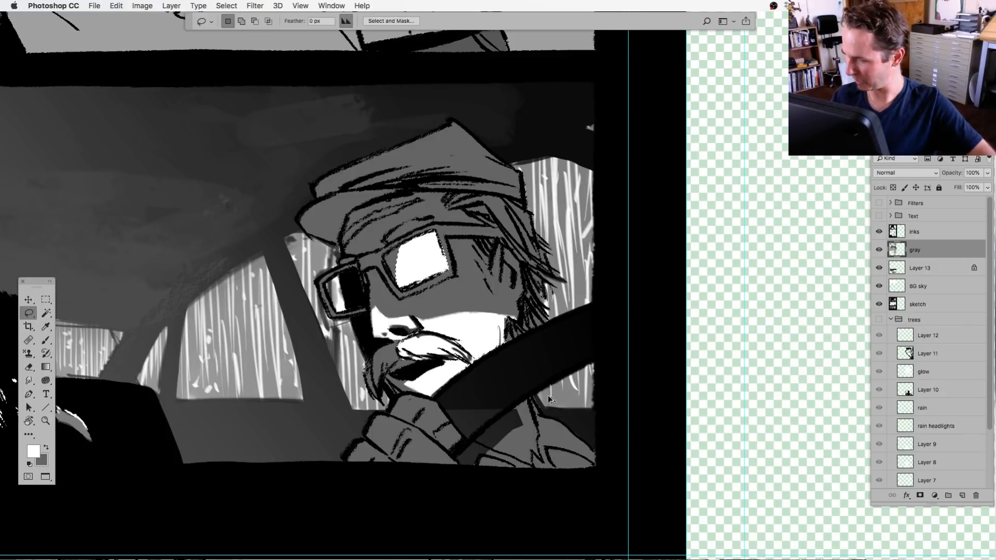
On the BG sky layer, lasso the driver's face including the lens and lower cheek, and fill it with white.
{"action": "left_click", "coordinate": [879, 287]}
{"action": "left_click", "coordinate": [887, 285]}
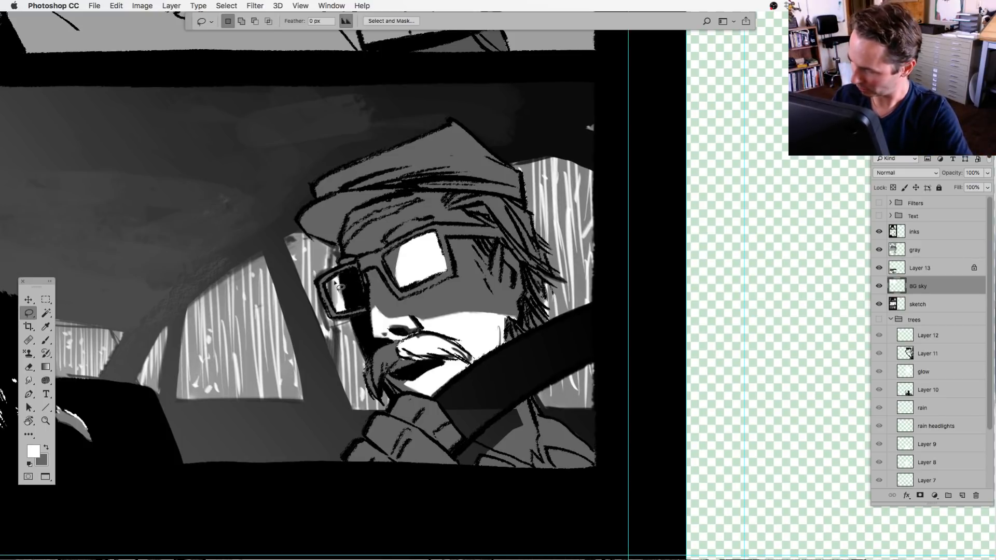
{"action": "mouse_move", "coordinate": [403, 240]}
{"action": "left_mouse_down"}
{"action": "mouse_move", "coordinate": [361, 330]}
{"action": "mouse_move", "coordinate": [402, 399]}
{"action": "mouse_move", "coordinate": [456, 407]}
{"action": "mouse_move", "coordinate": [537, 363]}
{"action": "mouse_move", "coordinate": [520, 264]}
{"action": "left_mouse_up"}
{"action": "key", "text": "alt+BackSpace"}
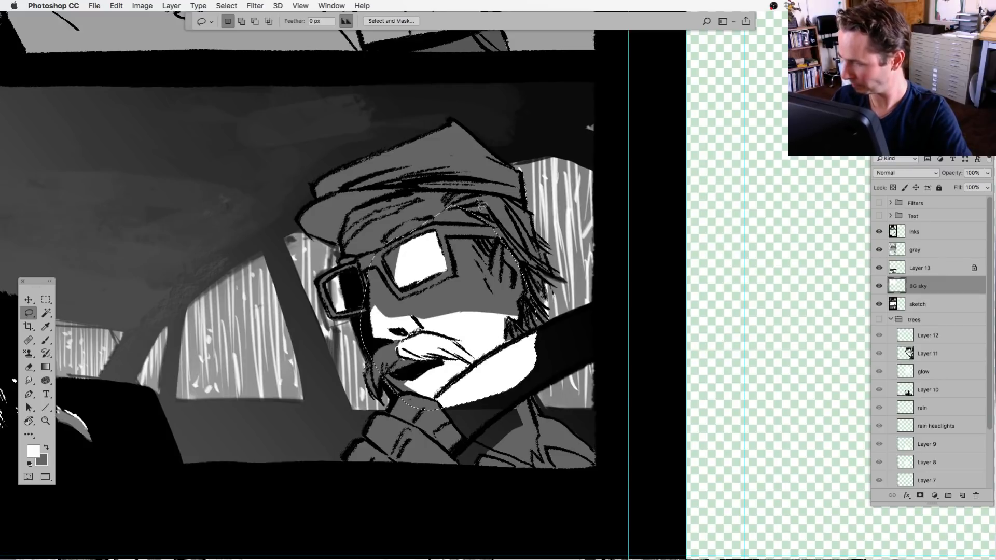
{"action": "key", "text": "super+d"}
{"action": "scroll", "coordinate": [555, 403], "scroll_direction": "down", "scroll_amount": 3}
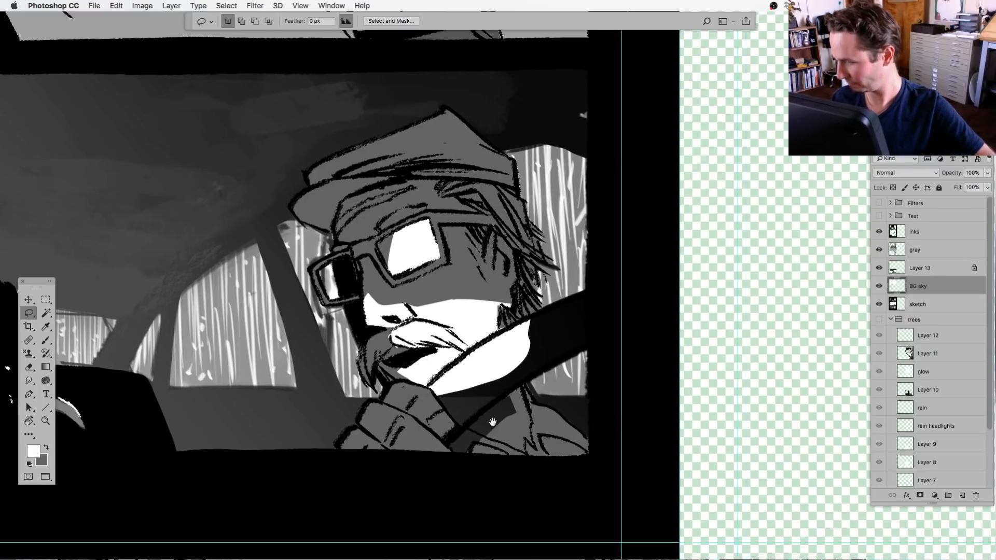
Check the sketch on its own, and on the inks layer lasso the steering wheel and fill it with solid black.
{"action": "left_click", "coordinate": [879, 305], "text": "alt"}
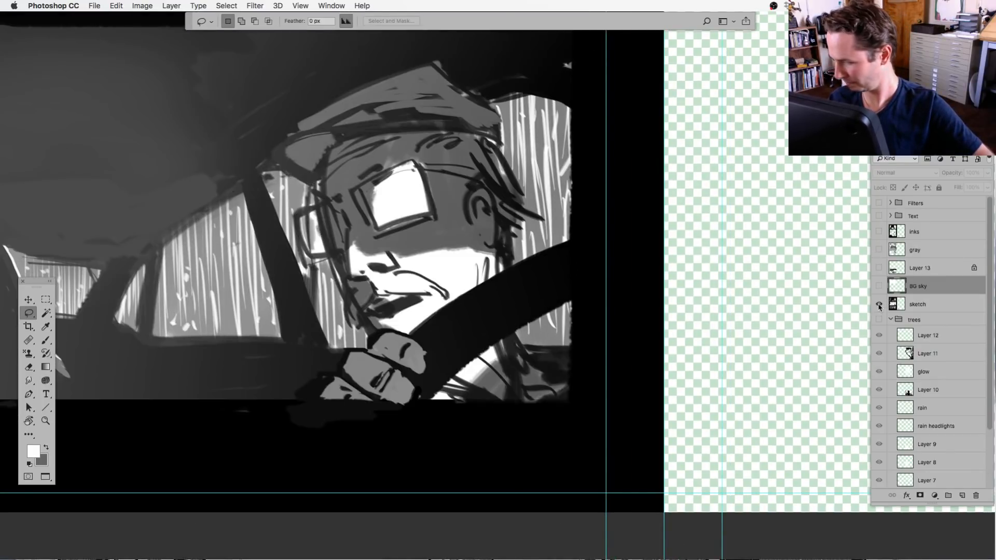
{"action": "left_click", "coordinate": [879, 306], "text": "alt"}
{"action": "left_click", "coordinate": [513, 307], "text": "super"}
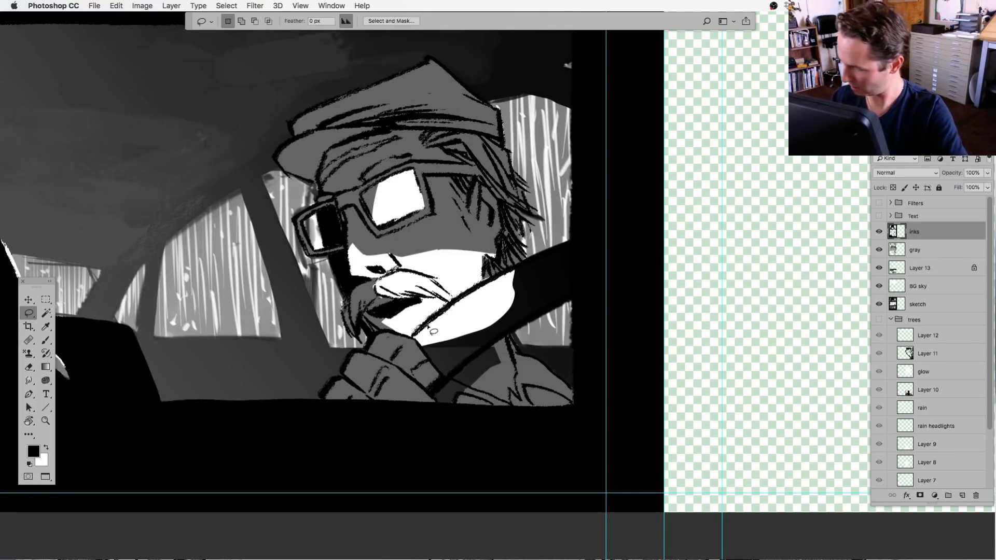
{"action": "mouse_move", "coordinate": [435, 322]}
{"action": "left_mouse_down"}
{"action": "mouse_move", "coordinate": [413, 338]}
{"action": "mouse_move", "coordinate": [449, 386]}
{"action": "mouse_move", "coordinate": [582, 286]}
{"action": "mouse_move", "coordinate": [568, 247]}
{"action": "mouse_move", "coordinate": [436, 318]}
{"action": "left_mouse_up"}
{"action": "key", "text": "alt+BackSpace"}
{"action": "key", "text": "ctrl+d"}
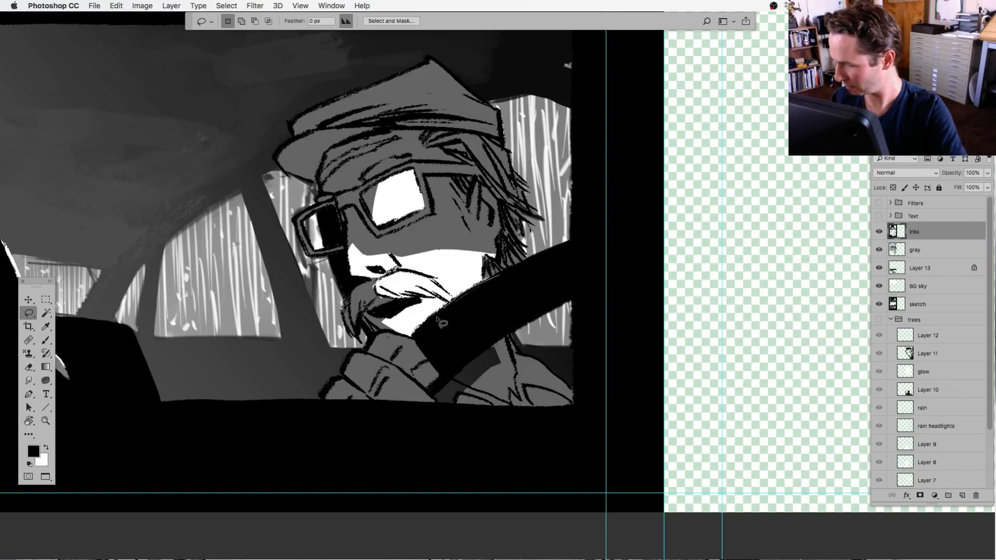
{"action": "mouse_move", "coordinate": [444, 371]}
{"action": "left_mouse_down"}
{"action": "mouse_move", "coordinate": [429, 395]}
{"action": "mouse_move", "coordinate": [451, 387]}
{"action": "left_mouse_up"}
{"action": "key", "text": "alt+BackSpace"}
{"action": "key", "text": "ctrl+d"}
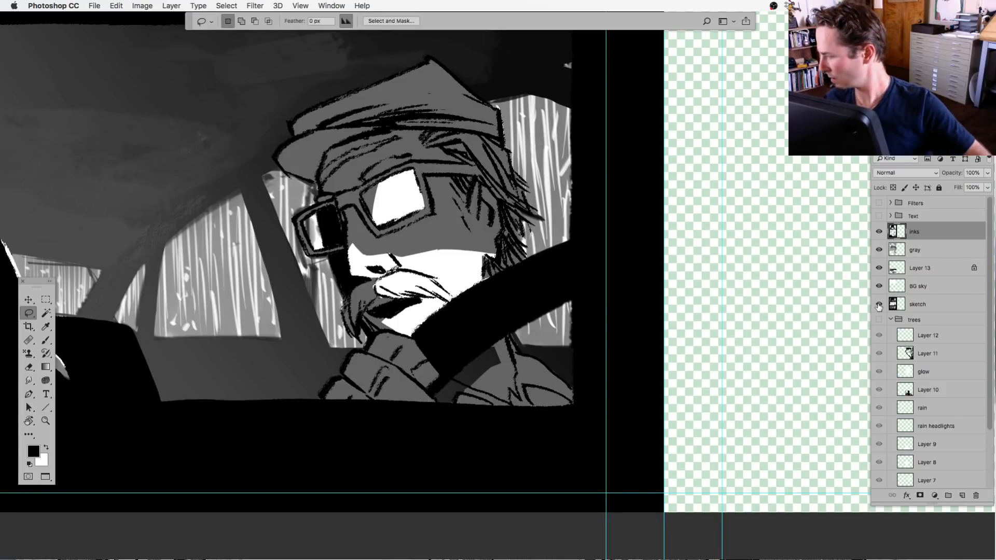
Compare the third panel with the sketch on its own and examine the area below the steering wheel.
{"action": "left_click", "coordinate": [878, 304], "text": "alt"}
{"action": "left_click", "coordinate": [879, 305], "text": "alt"}
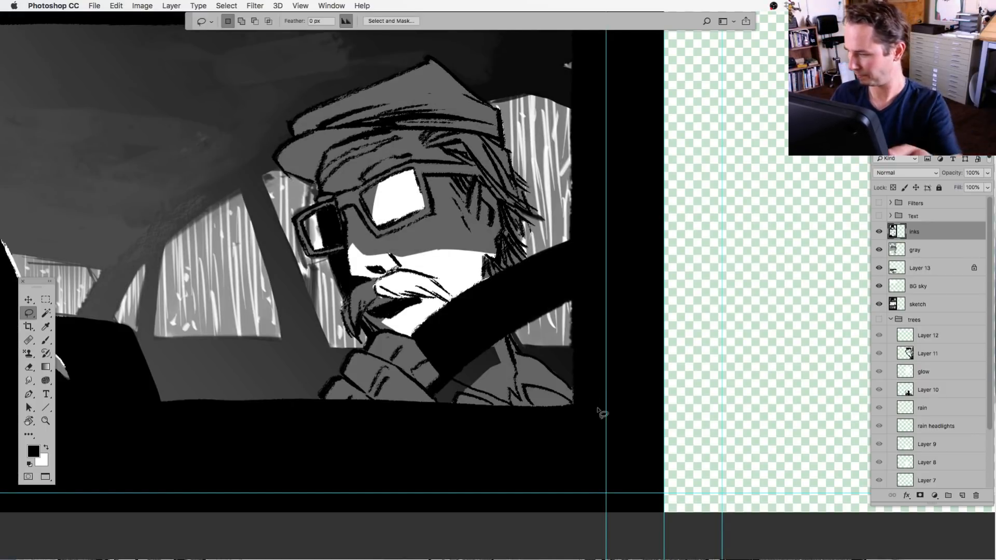
{"action": "key", "text": "super+minus"}
{"action": "key", "text": "super+plus"}
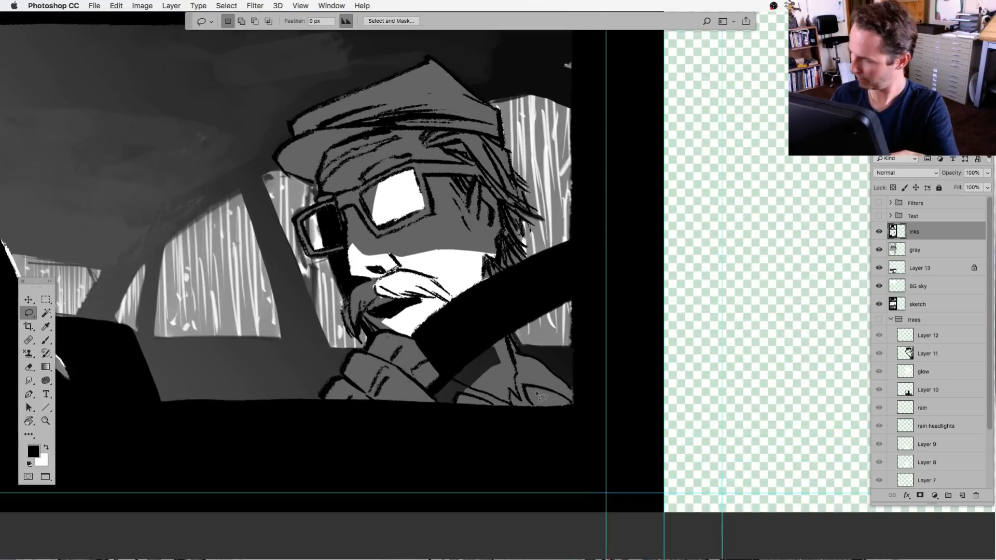
{"action": "mouse_move", "coordinate": [461, 401]}
{"action": "left_mouse_down"}
{"action": "mouse_move", "coordinate": [435, 392]}
{"action": "mouse_move", "coordinate": [447, 413]}
{"action": "left_mouse_up"}
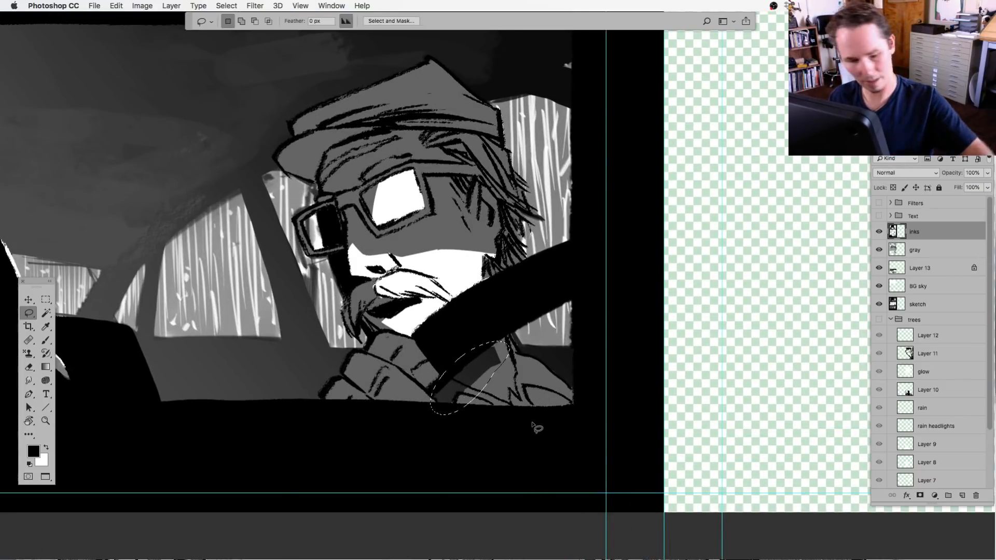
{"action": "key", "text": "super+d"}
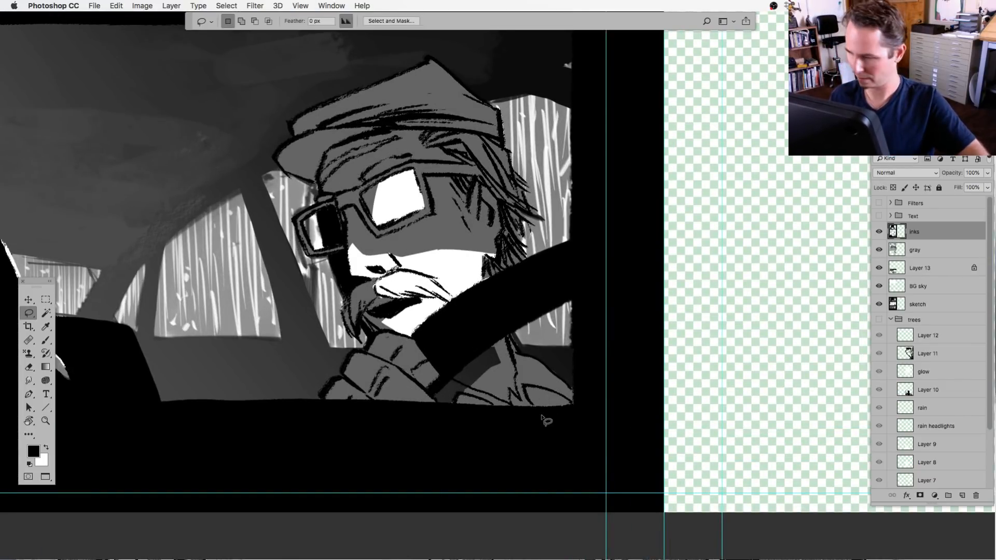
{"action": "left_click", "coordinate": [878, 304]}
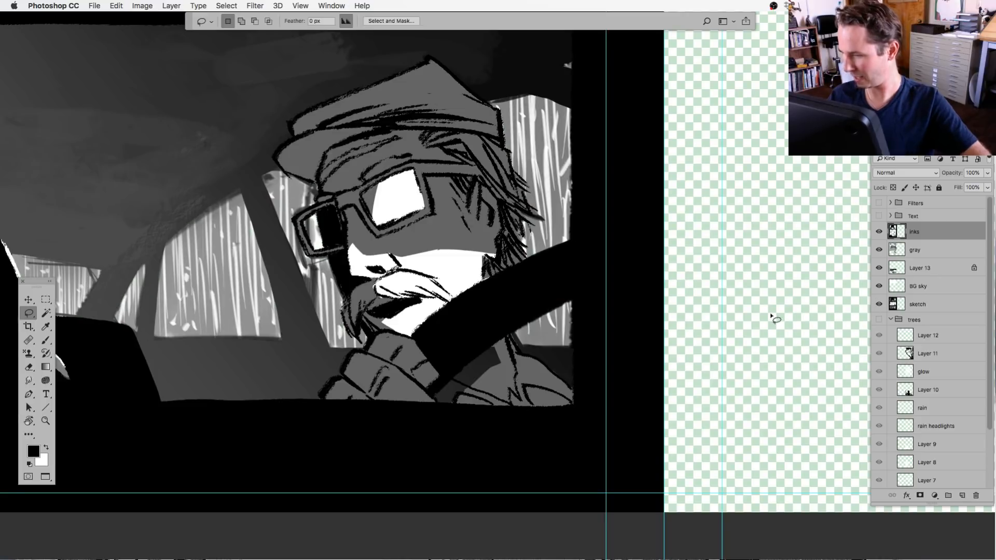
Show the Text group and review the left page's panels together with their speech balloons.
{"action": "key", "text": "super+minus"}
{"action": "key", "text": "super+minus"}
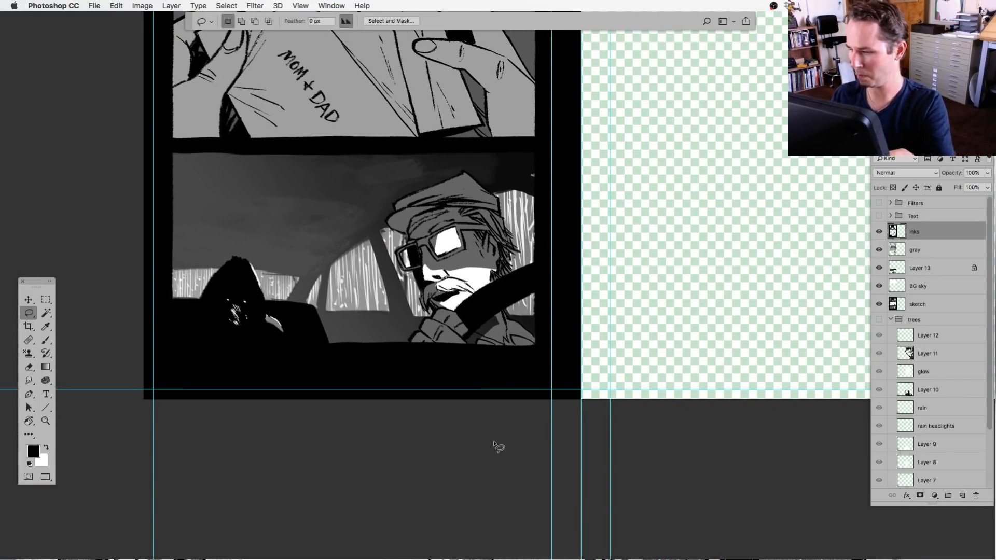
{"action": "left_click_drag", "start_coordinate": [390, 387], "coordinate": [403, 416]}
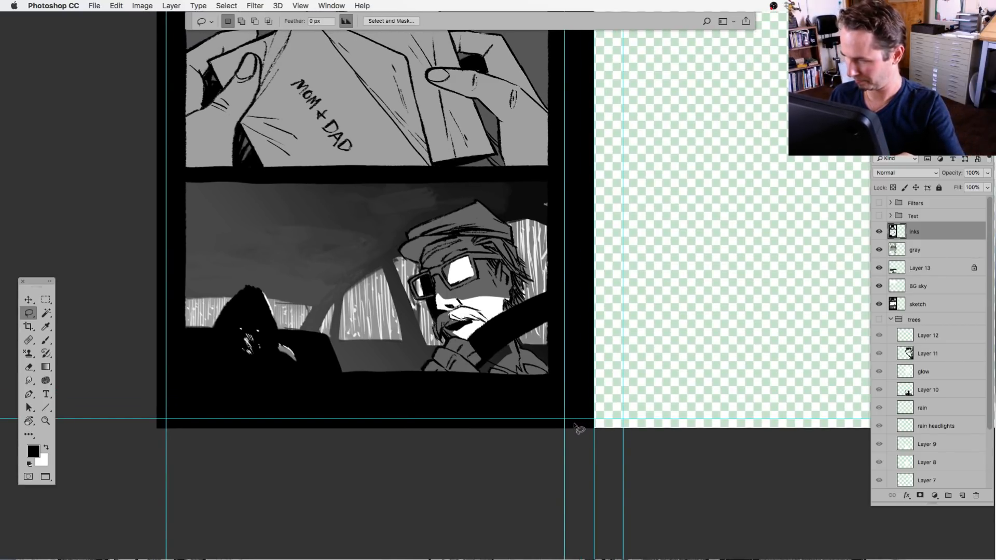
{"action": "left_click", "coordinate": [878, 216]}
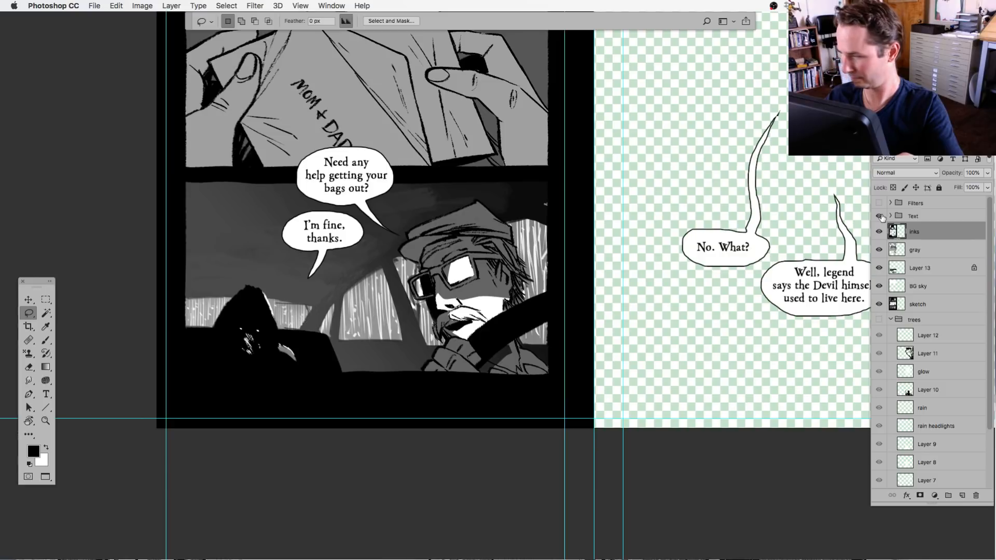
{"action": "left_click_drag", "start_coordinate": [523, 325], "coordinate": [465, 484]}
{"action": "mouse_move", "coordinate": [469, 369]}
{"action": "left_mouse_down"}
{"action": "mouse_move", "coordinate": [466, 511]}
{"action": "mouse_move", "coordinate": [485, 441]}
{"action": "mouse_move", "coordinate": [512, 445]}
{"action": "left_mouse_up"}
{"action": "key", "text": "super+minus"}
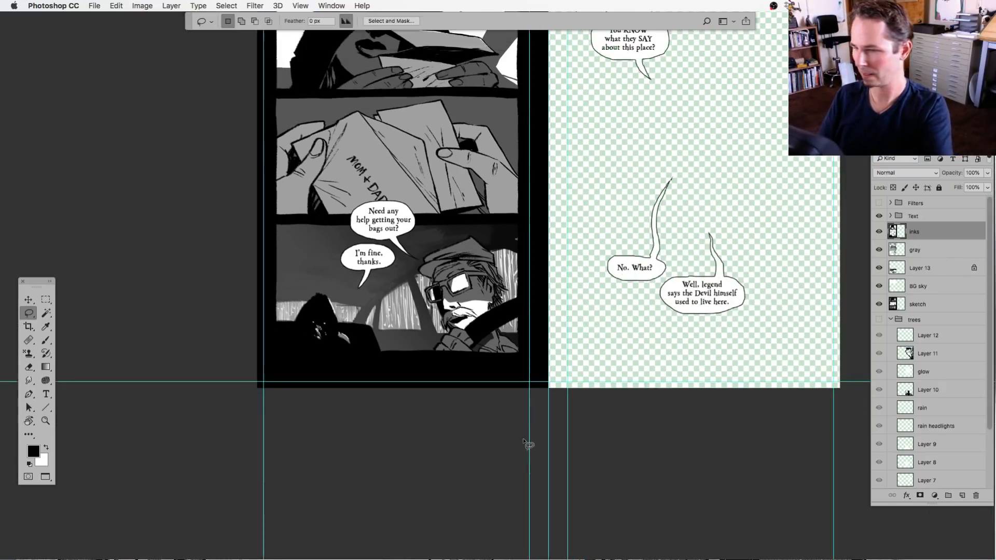
{"action": "left_click_drag", "start_coordinate": [594, 335], "coordinate": [617, 459]}
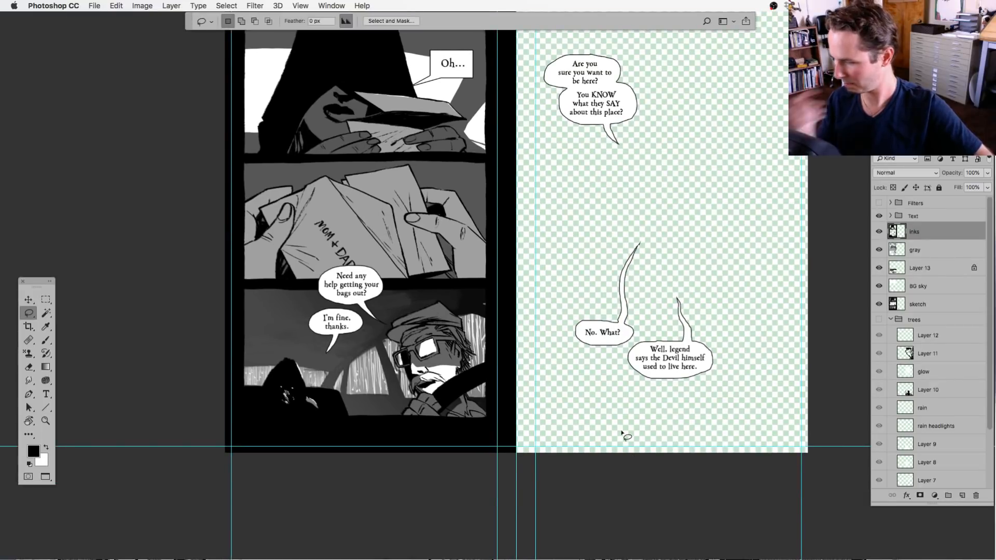
Show the trees group and the Filters group, and inspect the third panel within the full spread.
{"action": "left_click", "coordinate": [878, 320]}
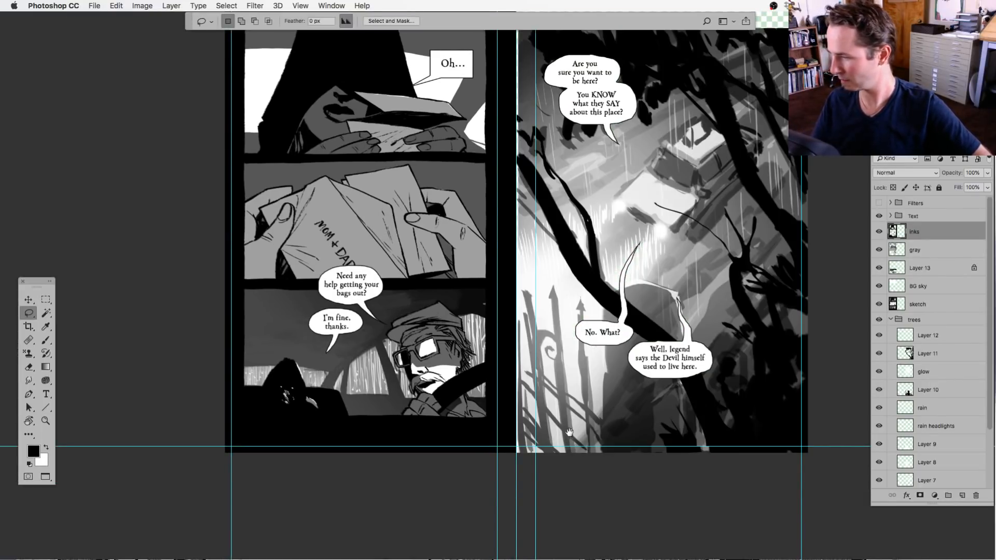
{"action": "mouse_move", "coordinate": [593, 434]}
{"action": "left_mouse_down"}
{"action": "mouse_move", "coordinate": [573, 480]}
{"action": "mouse_move", "coordinate": [578, 467]}
{"action": "left_mouse_up"}
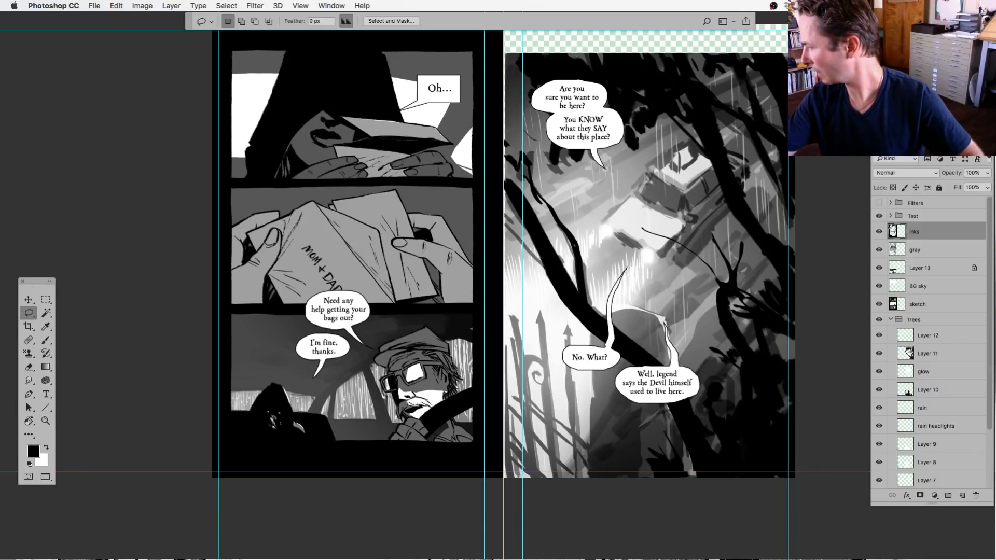
{"action": "left_click", "coordinate": [878, 203]}
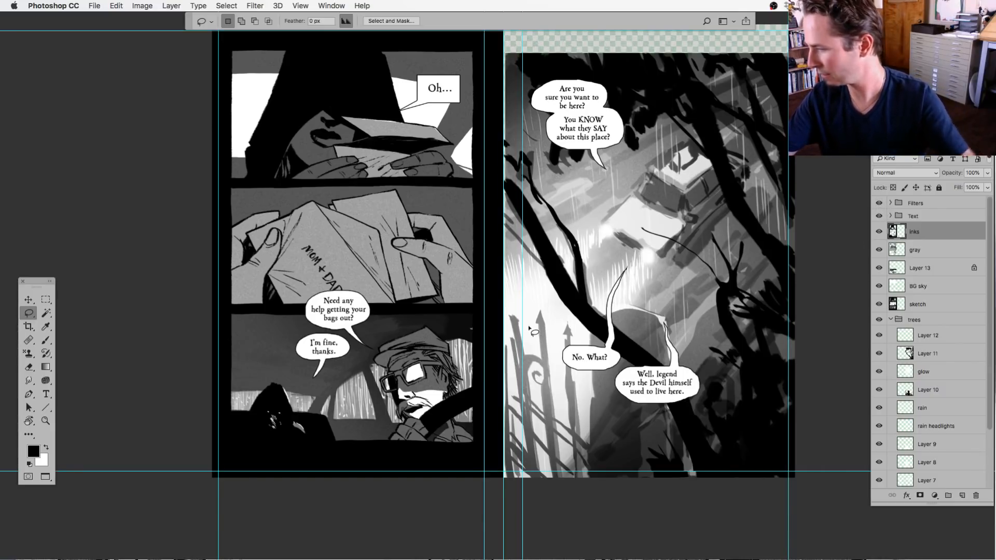
{"action": "key", "text": "super+equal"}
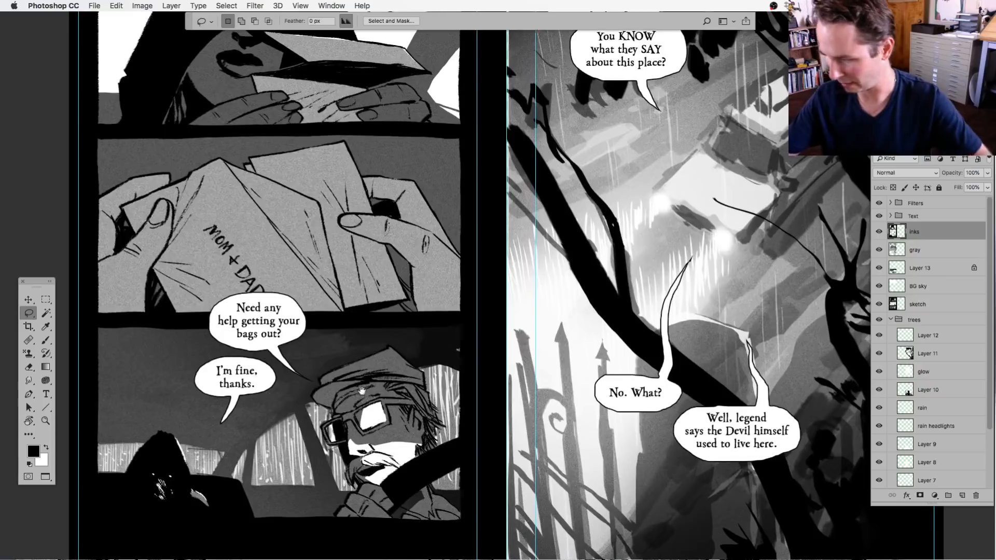
Examine the two-page comic spread, comparing the letter panels, the driver panel and the rainy full-page car scene.
{"action": "left_click_drag", "start_coordinate": [361, 390], "coordinate": [444, 330]}
{"action": "key", "text": "super+equal"}
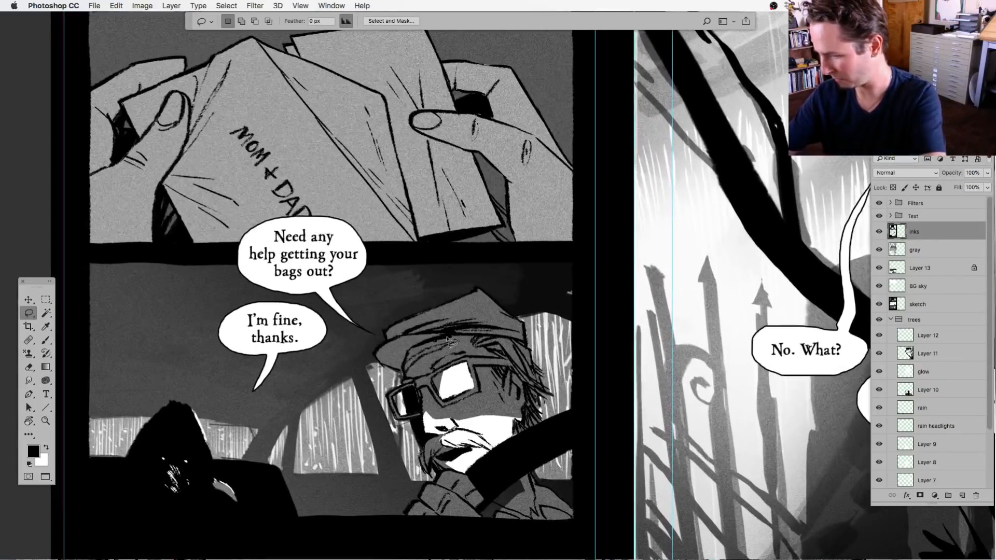
{"action": "key", "text": "super+minus"}
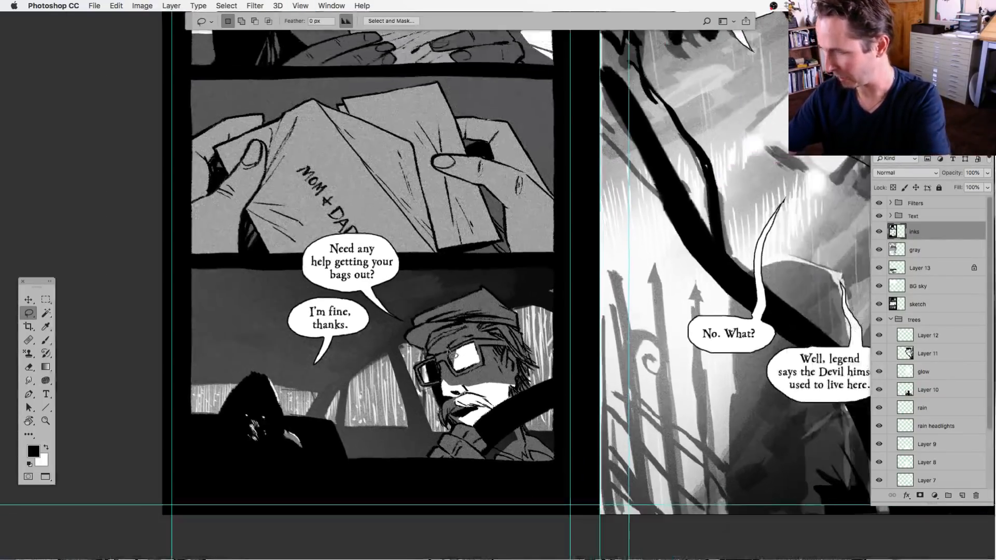
{"action": "left_click_drag", "start_coordinate": [681, 348], "coordinate": [447, 429]}
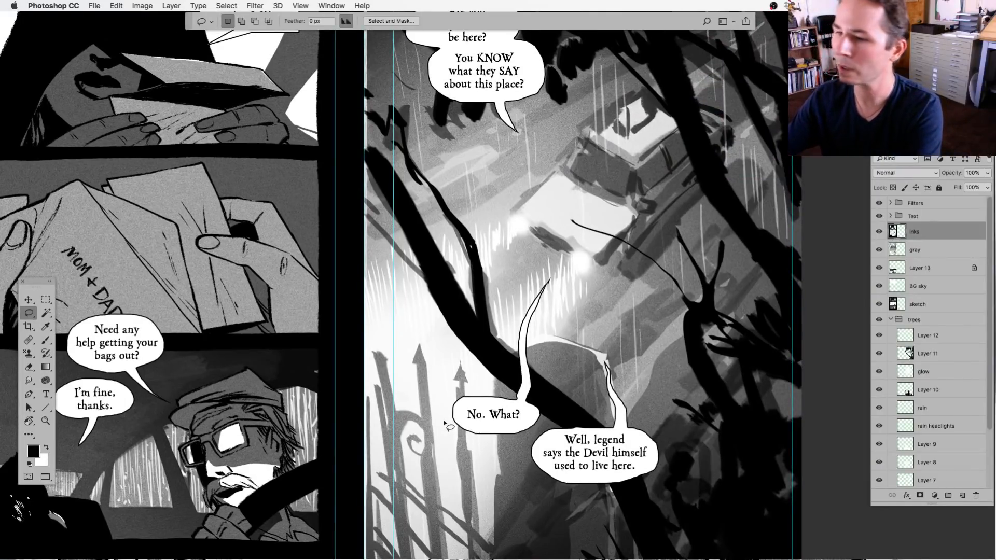
{"action": "key", "text": "super+minus"}
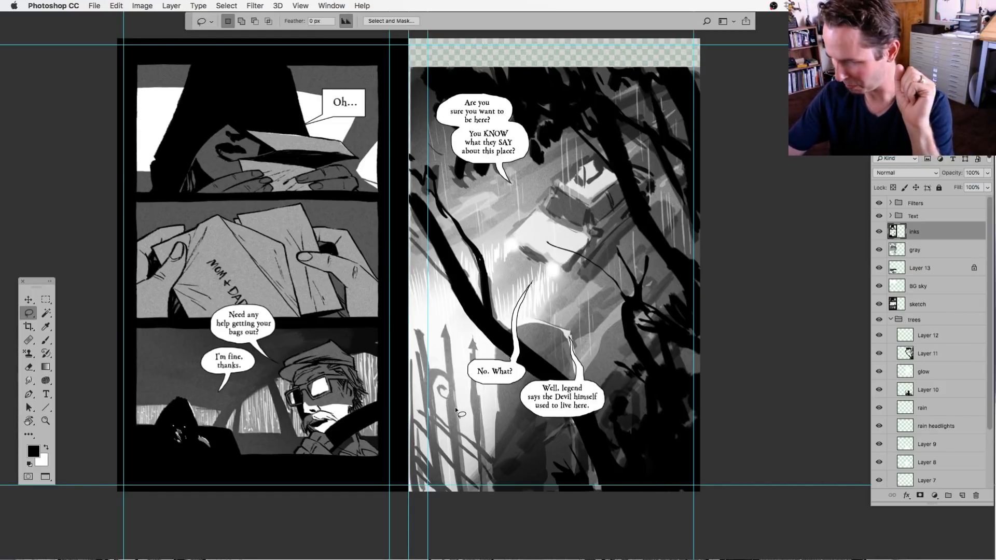
{"action": "scroll", "coordinate": [422, 432], "scroll_direction": "left", "scroll_amount": 3}
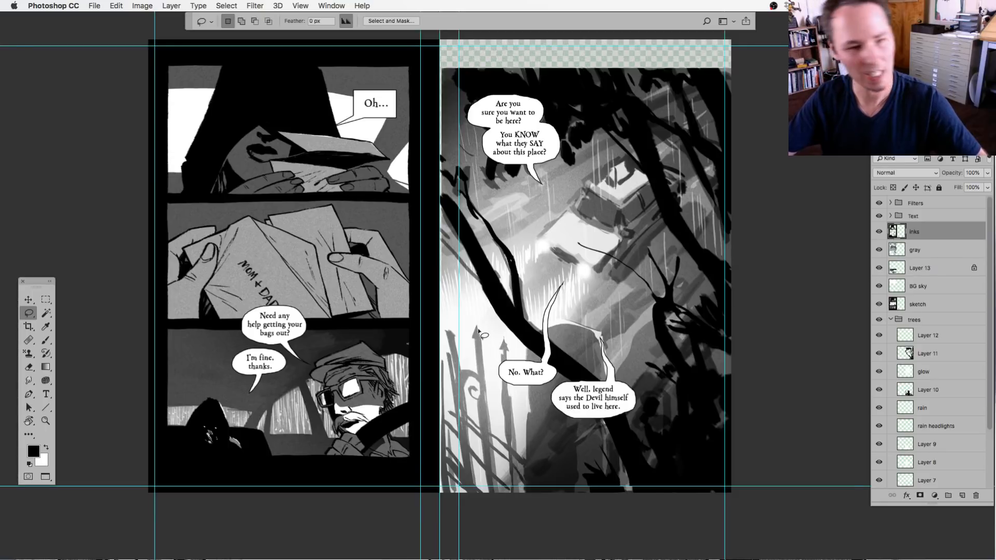
{"action": "left_click_drag", "start_coordinate": [496, 349], "coordinate": [492, 347]}
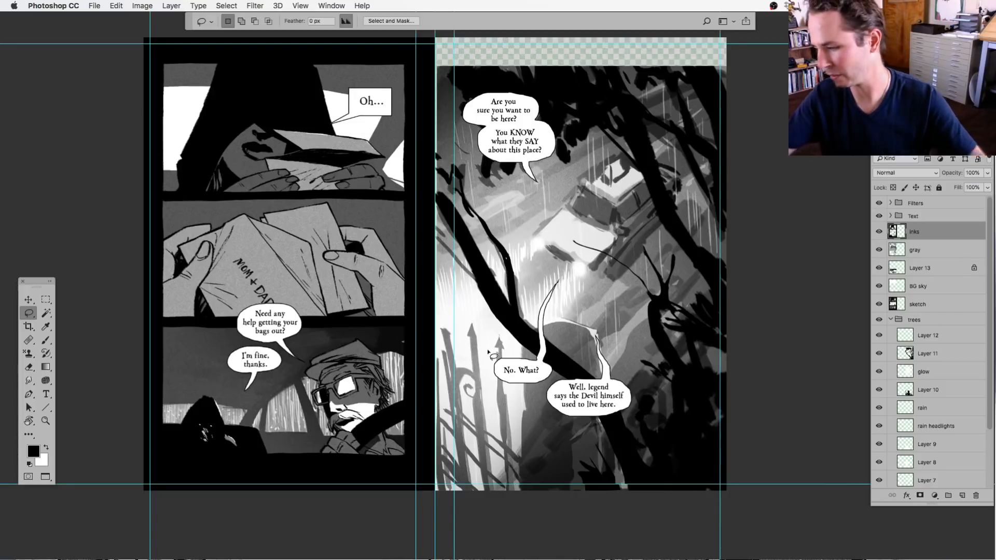
{"action": "scroll", "coordinate": [487, 352], "scroll_direction": "up", "scroll_amount": 2}
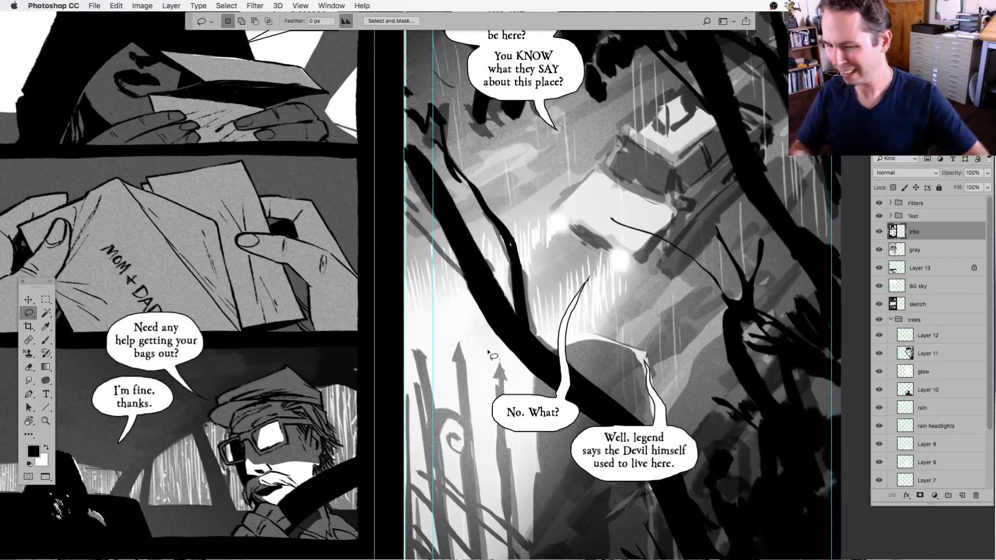
{"action": "scroll", "coordinate": [487, 353], "scroll_direction": "left", "scroll_amount": 5}
{"action": "scroll", "coordinate": [487, 353], "scroll_direction": "down", "scroll_amount": 4}
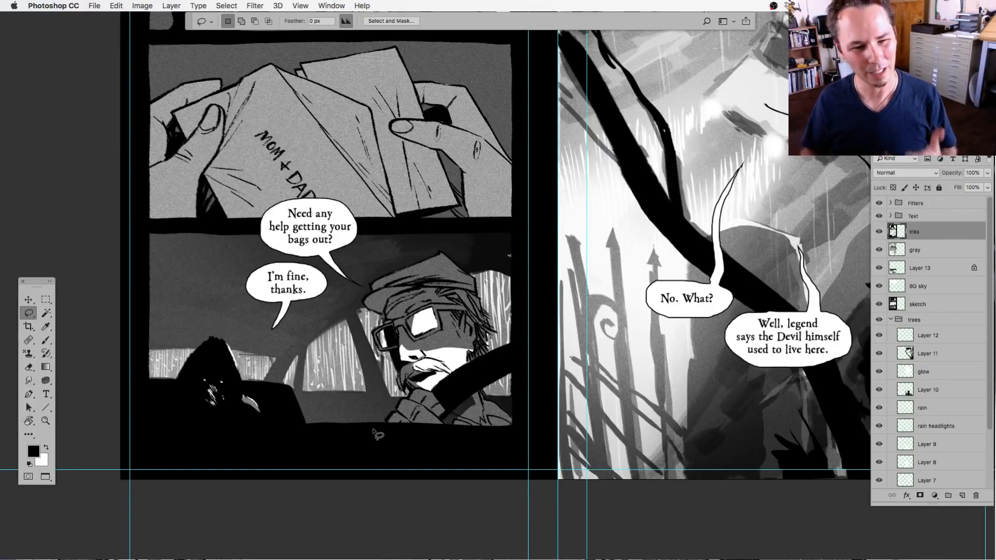
{"action": "left_click", "coordinate": [46, 340]}
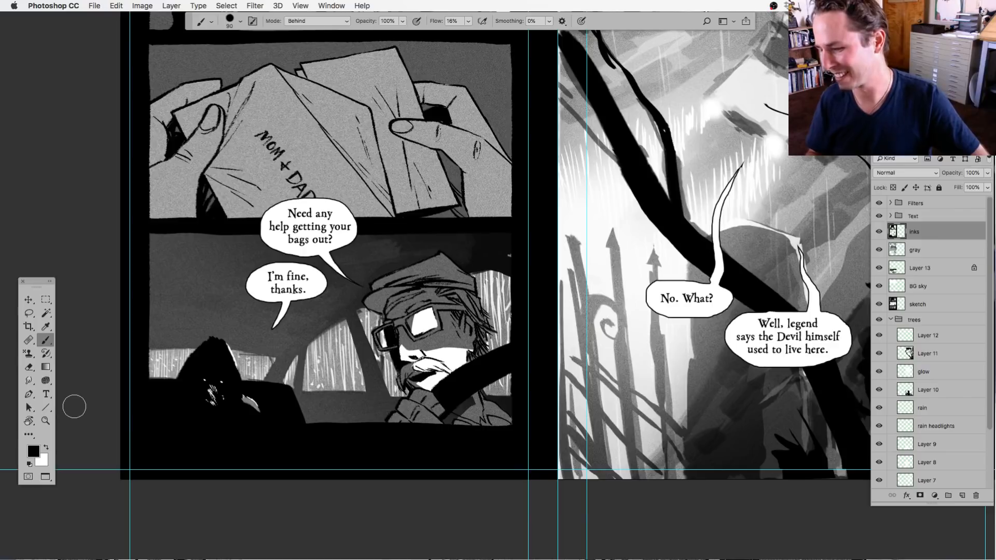
{"action": "scroll", "coordinate": [244, 455], "scroll_direction": "up", "scroll_amount": 3}
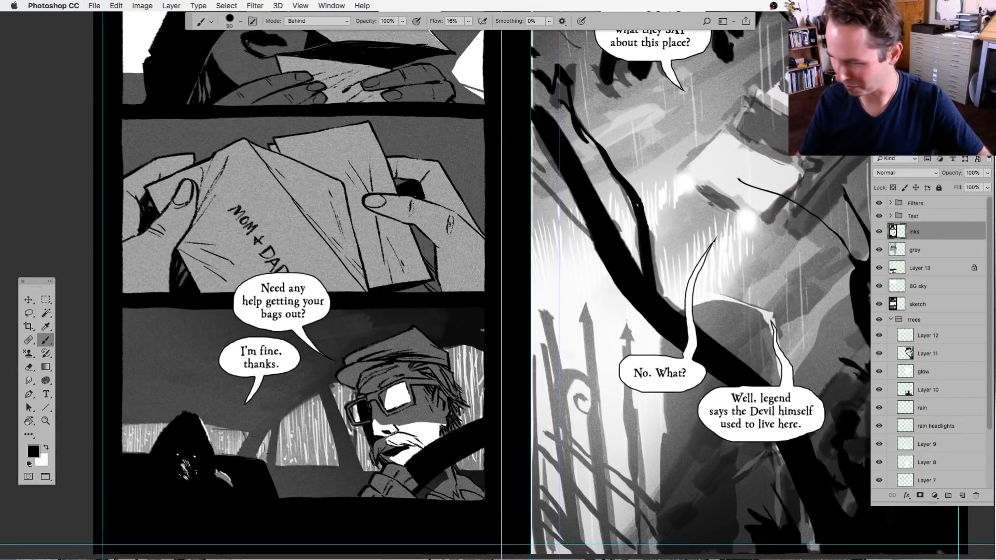
{"action": "scroll", "coordinate": [256, 451], "scroll_direction": "up", "scroll_amount": 5}
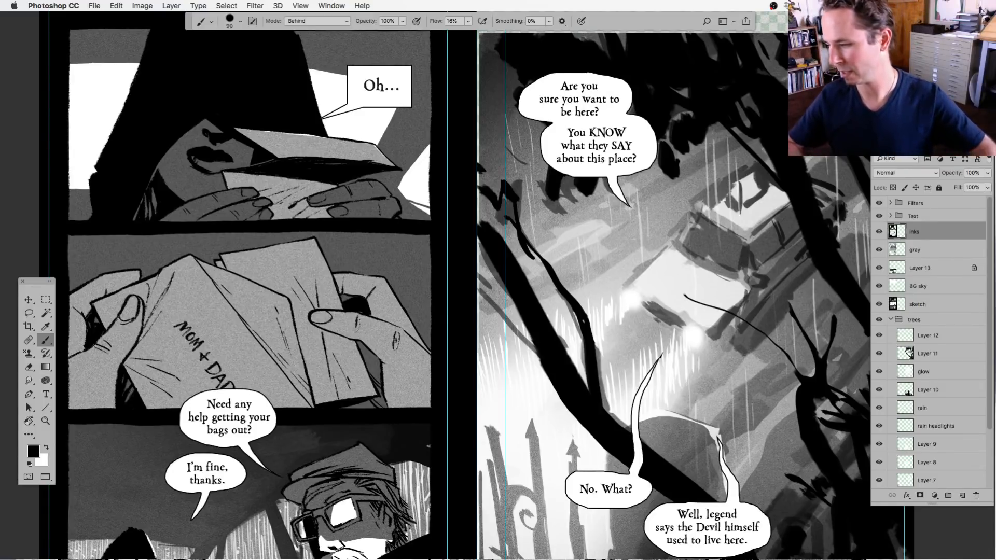
{"action": "scroll", "coordinate": [407, 490], "scroll_direction": "down", "scroll_amount": 5}
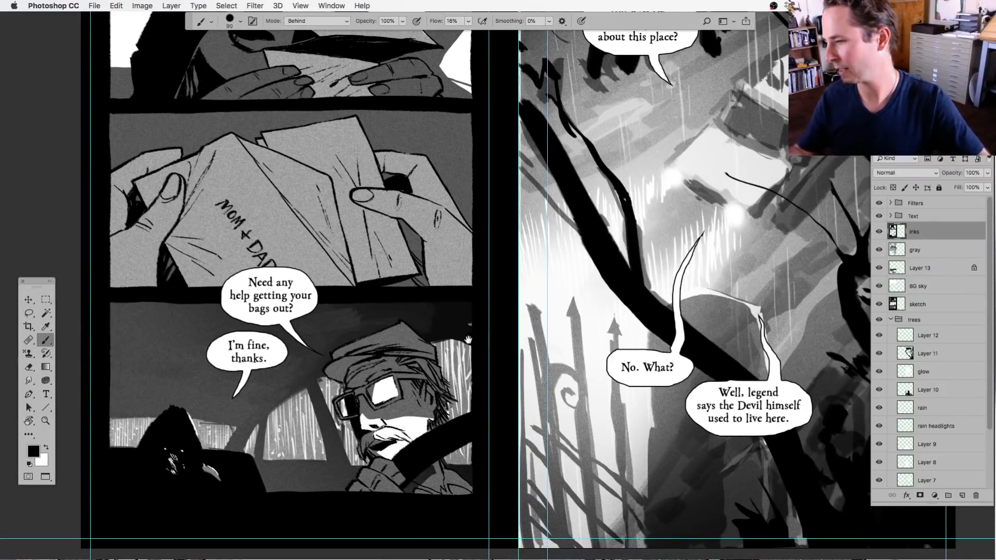
{"action": "scroll", "coordinate": [410, 438], "scroll_direction": "up", "scroll_amount": 7}
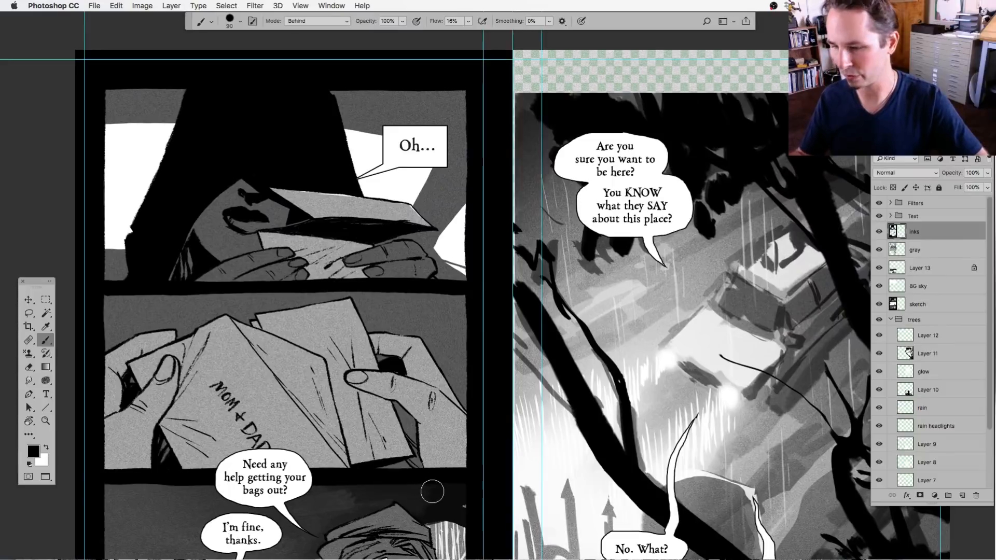
{"action": "scroll", "coordinate": [447, 519], "scroll_direction": "down", "scroll_amount": 1}
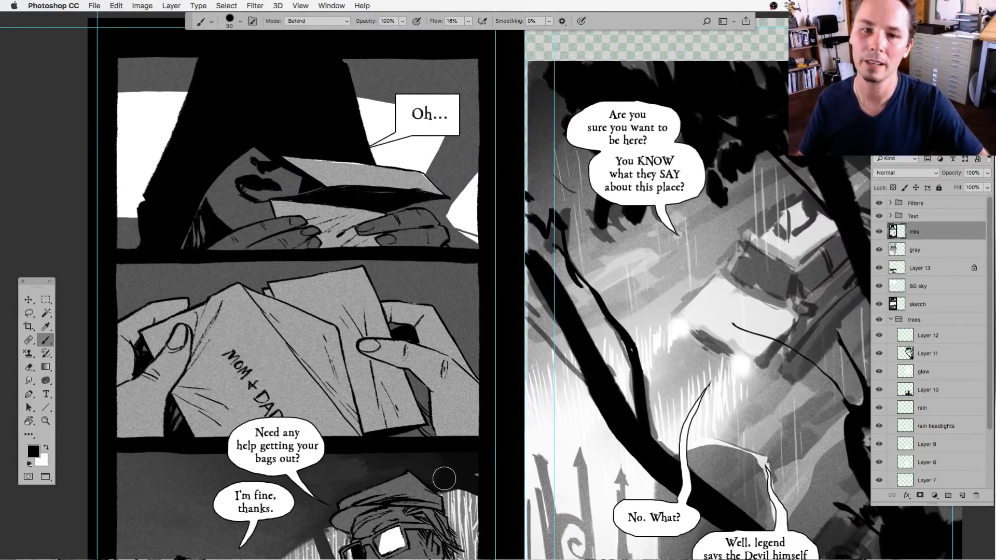
{"action": "mouse_move", "coordinate": [444, 477]}
{"action": "left_mouse_down"}
{"action": "mouse_move", "coordinate": [459, 356]}
{"action": "mouse_move", "coordinate": [453, 370]}
{"action": "left_mouse_up"}
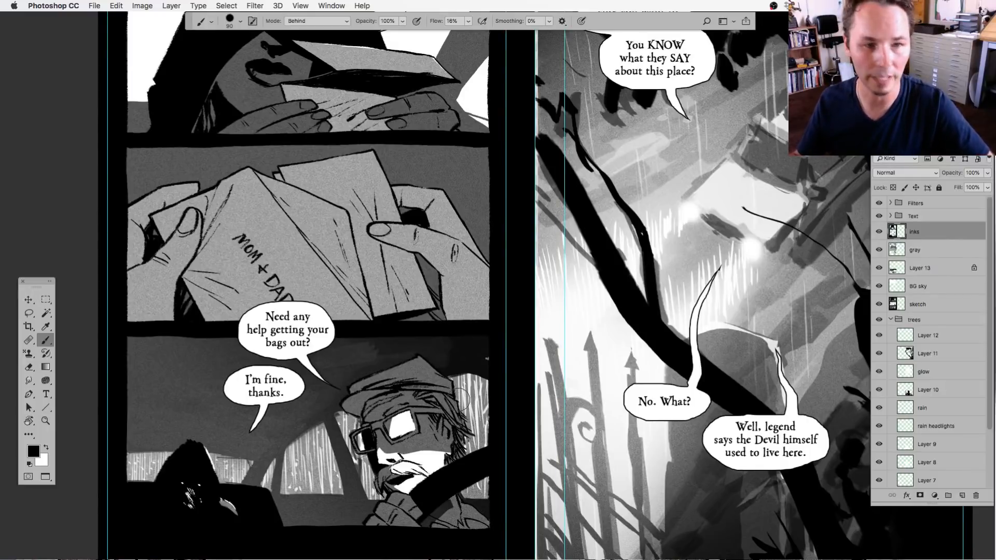
{"action": "scroll", "coordinate": [458, 392], "scroll_direction": "down", "scroll_amount": 2}
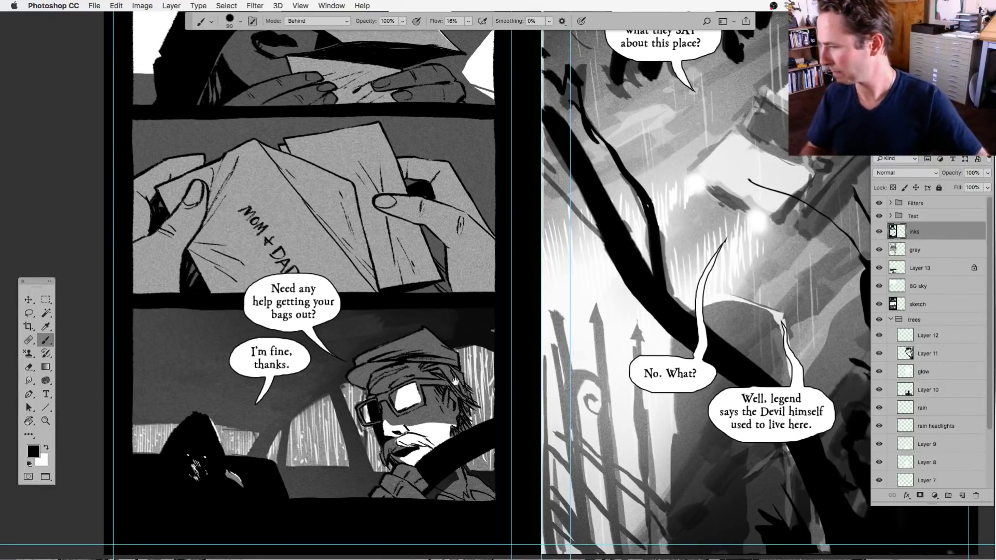
{"action": "scroll", "coordinate": [456, 383], "scroll_direction": "left", "scroll_amount": 3}
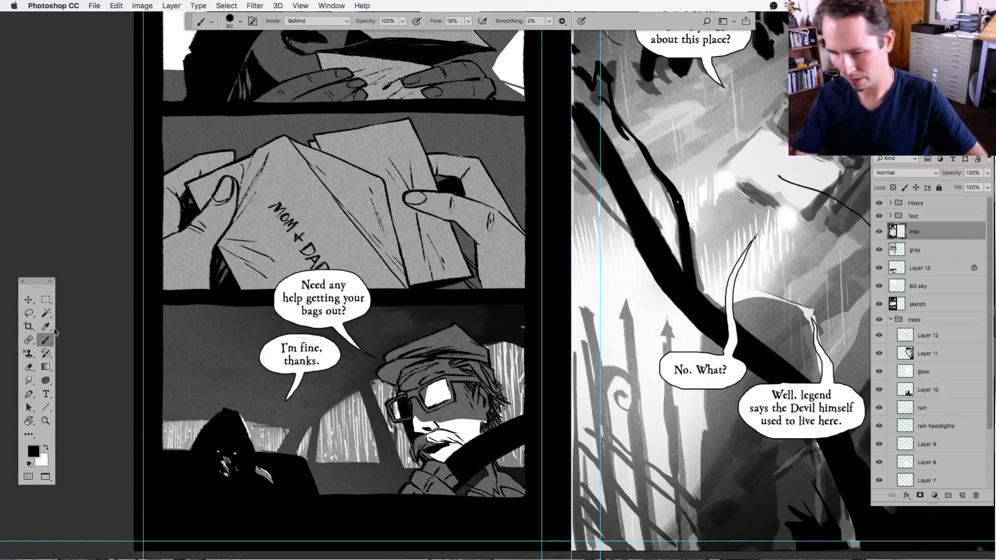
{"action": "left_click", "coordinate": [29, 313]}
{"action": "left_click_drag", "start_coordinate": [438, 447], "coordinate": [371, 487]}
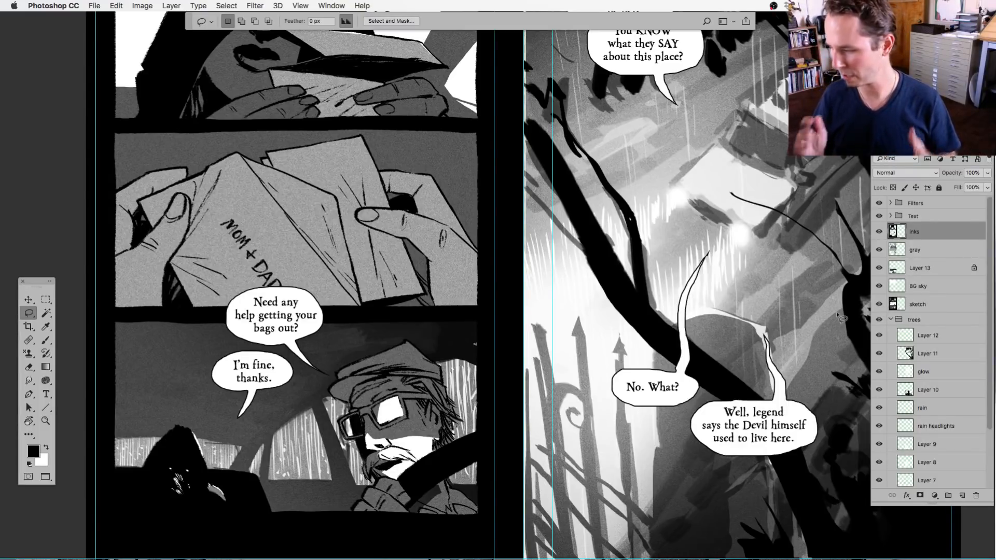
Toggle the sketch layer's visibility off and on to check what it contributes to the driver panel's car windows.
{"action": "left_click", "coordinate": [878, 305]}
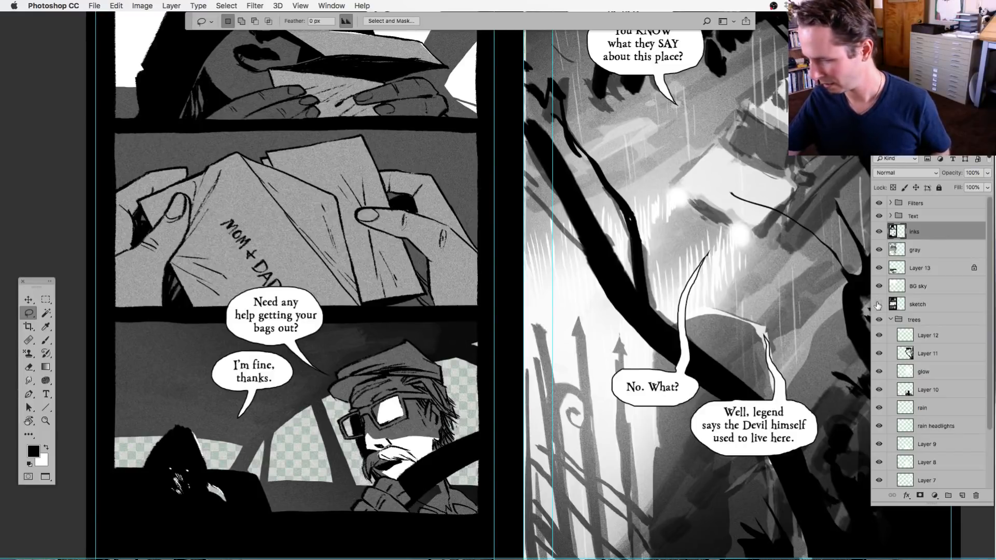
{"action": "left_click", "coordinate": [878, 305]}
{"action": "left_click", "coordinate": [879, 304]}
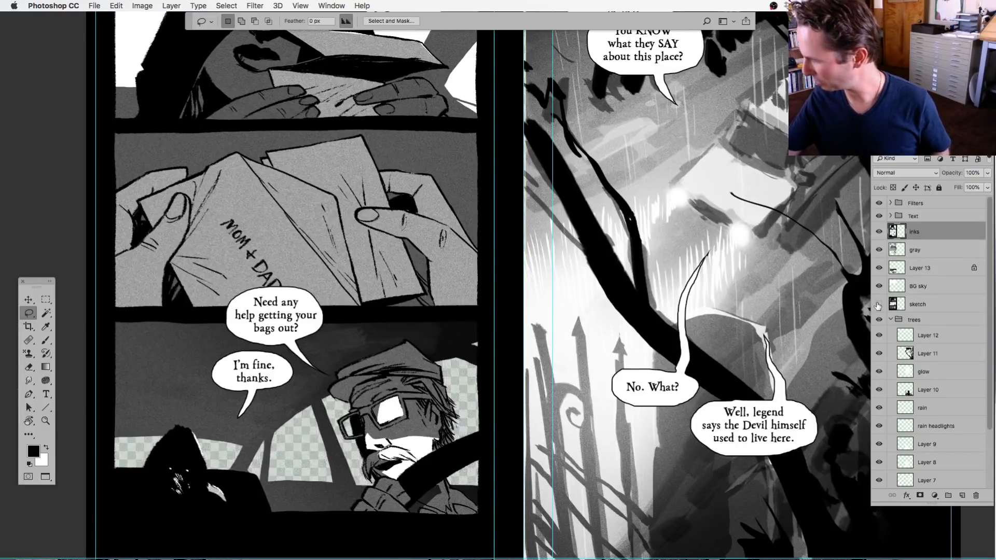
{"action": "left_click", "coordinate": [879, 305]}
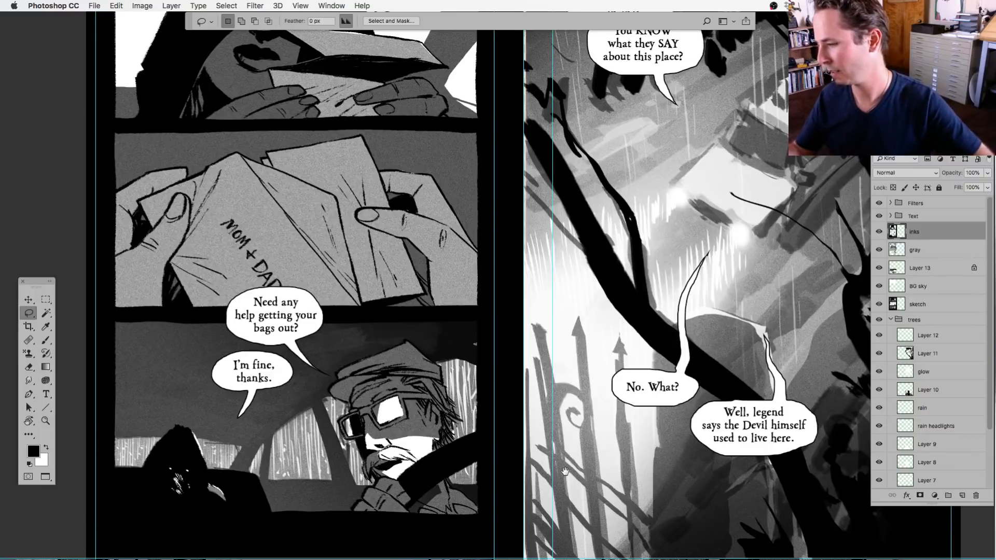
{"action": "left_click_drag", "start_coordinate": [563, 469], "coordinate": [577, 383]}
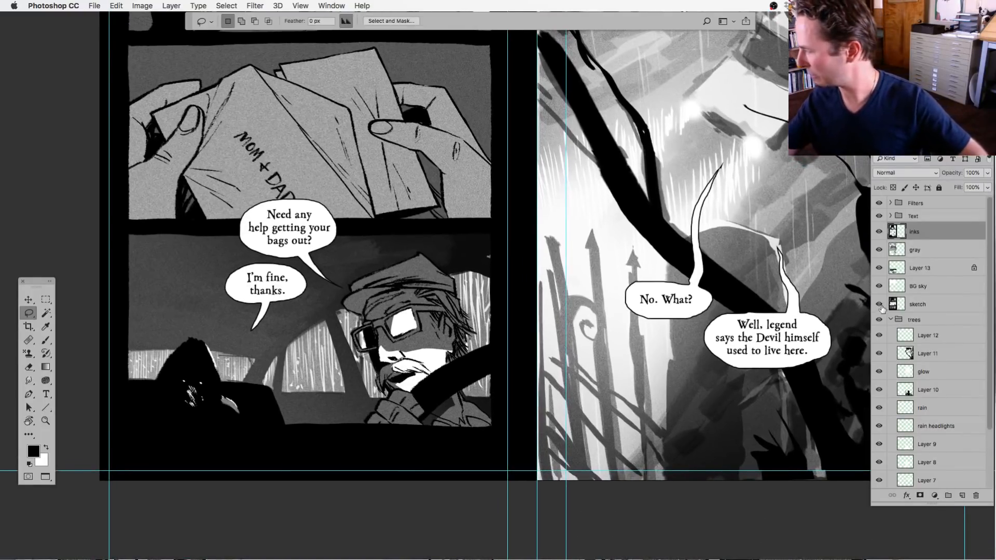
{"action": "left_click", "coordinate": [878, 305]}
{"action": "left_click", "coordinate": [878, 305]}
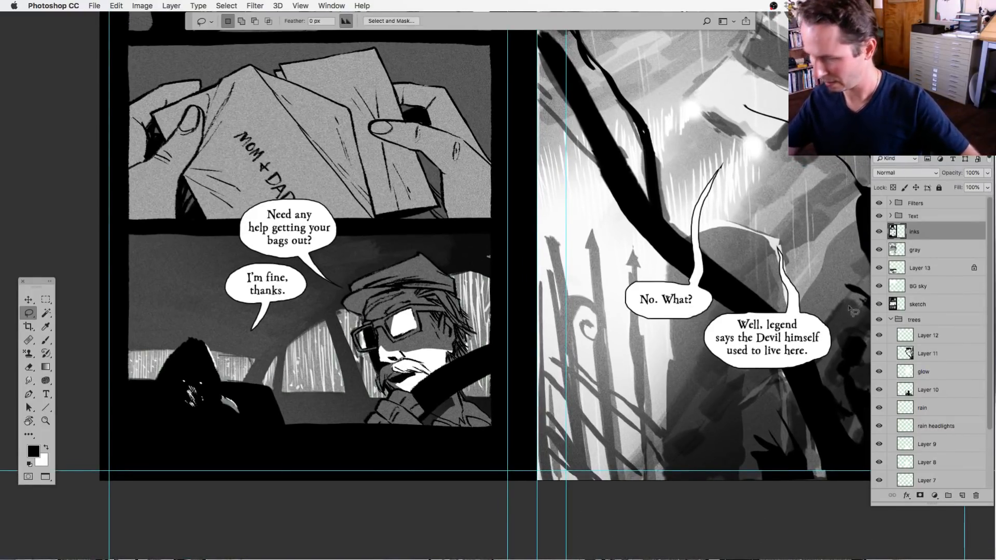
With the Filters group hidden, fill a selection around the driver panel on the BG sky layer with gray sampled from the car window, and deselect.
{"action": "left_click", "coordinate": [918, 294]}
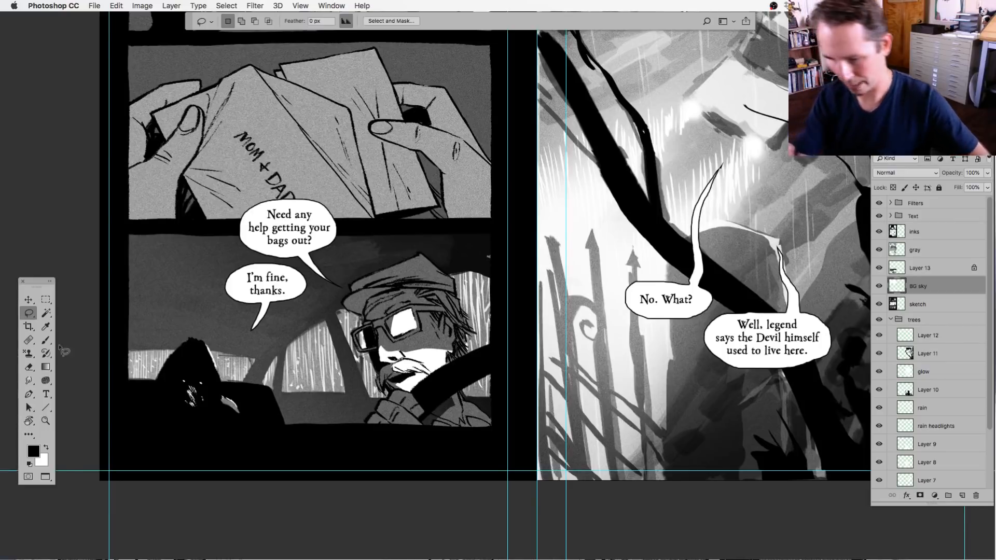
{"action": "left_click", "coordinate": [47, 300]}
{"action": "left_click_drag", "start_coordinate": [115, 281], "coordinate": [502, 449]}
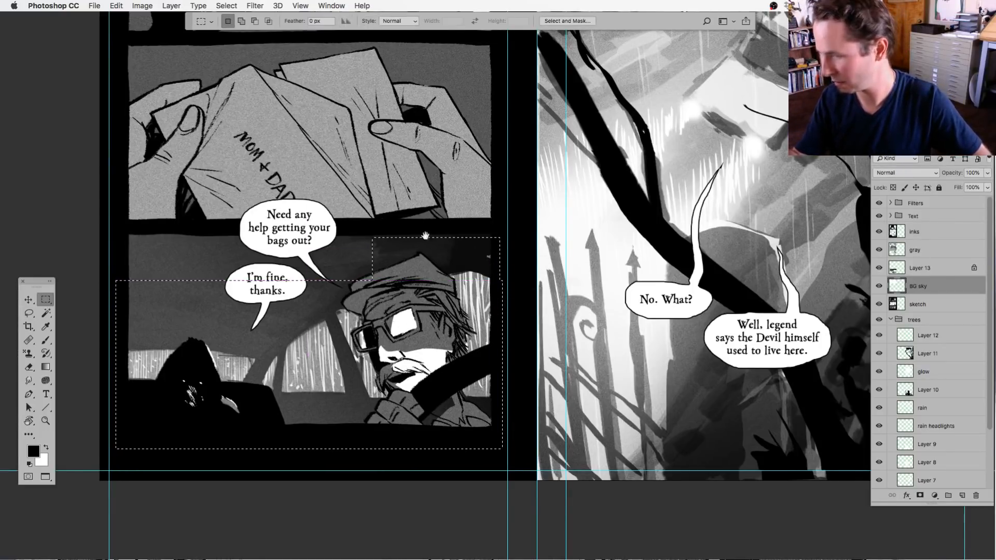
{"action": "mouse_move", "coordinate": [422, 228]}
{"action": "left_mouse_down"}
{"action": "mouse_move", "coordinate": [421, 503]}
{"action": "mouse_move", "coordinate": [445, 210]}
{"action": "mouse_move", "coordinate": [395, 379]}
{"action": "mouse_move", "coordinate": [421, 494]}
{"action": "mouse_move", "coordinate": [446, 193]}
{"action": "mouse_move", "coordinate": [433, 442]}
{"action": "mouse_move", "coordinate": [410, 221]}
{"action": "left_mouse_up"}
{"action": "left_click", "coordinate": [45, 340]}
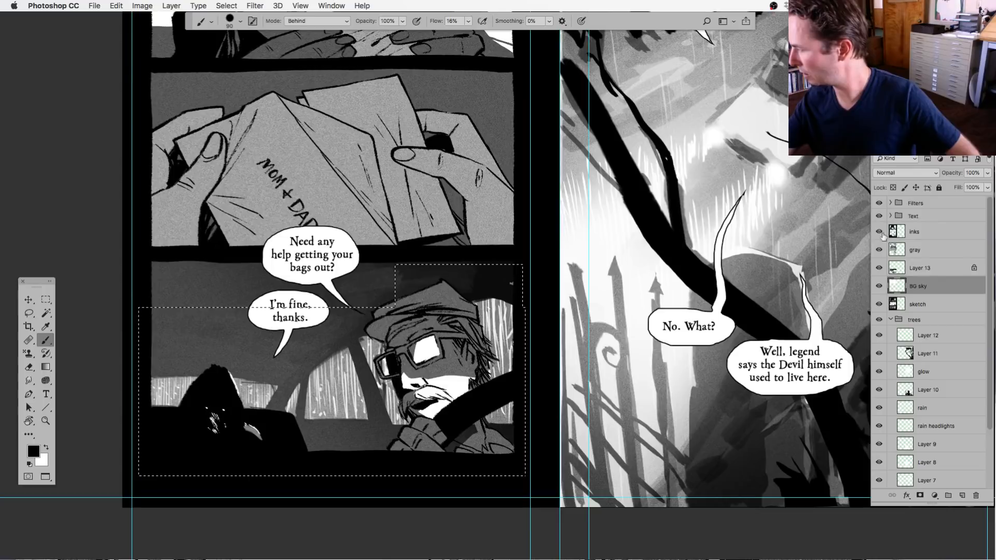
{"action": "left_click", "coordinate": [878, 203]}
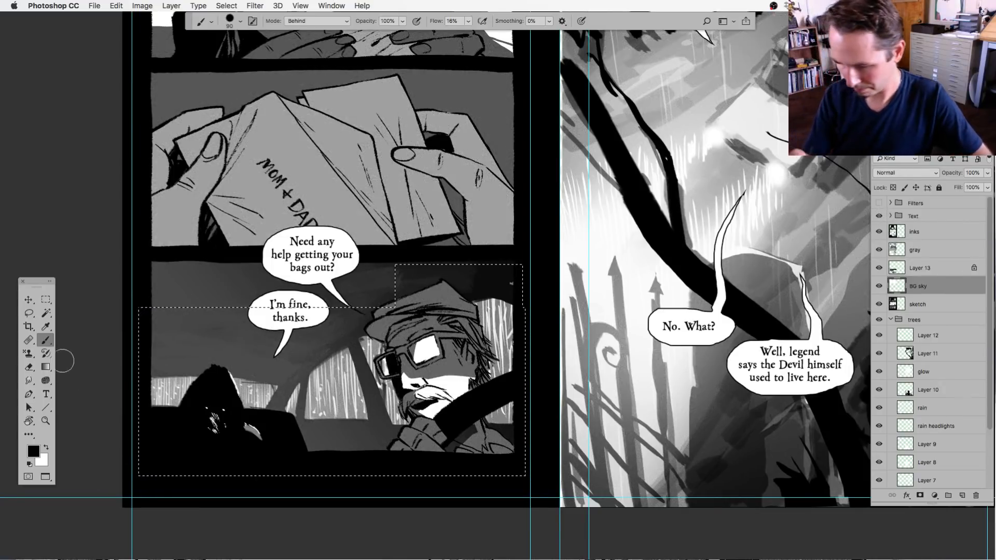
{"action": "left_click", "coordinate": [347, 410], "text": "alt"}
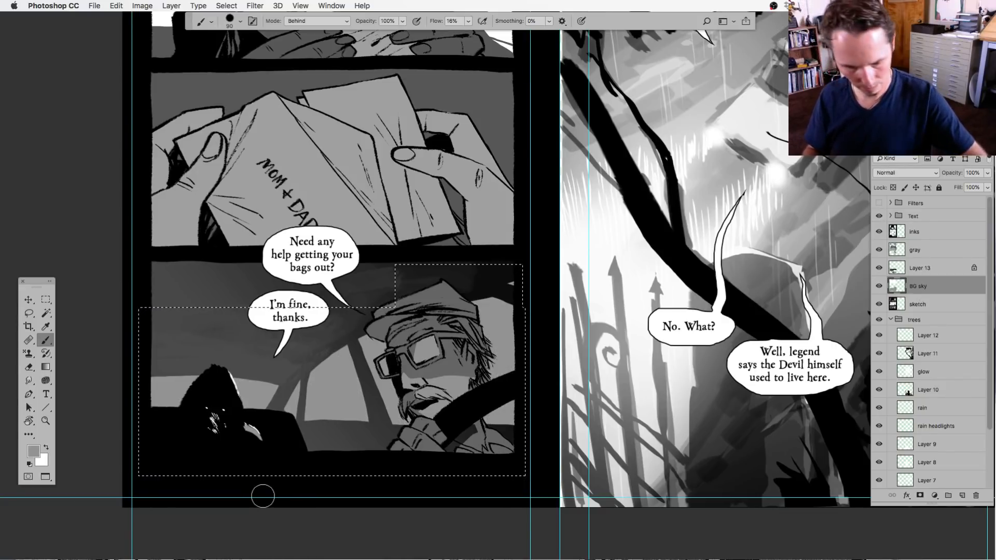
{"action": "key", "text": "super+d"}
Review the gray car windows against the rest of the spread and turn the Filters group back on.
{"action": "scroll", "coordinate": [407, 313], "scroll_direction": "up", "scroll_amount": 5}
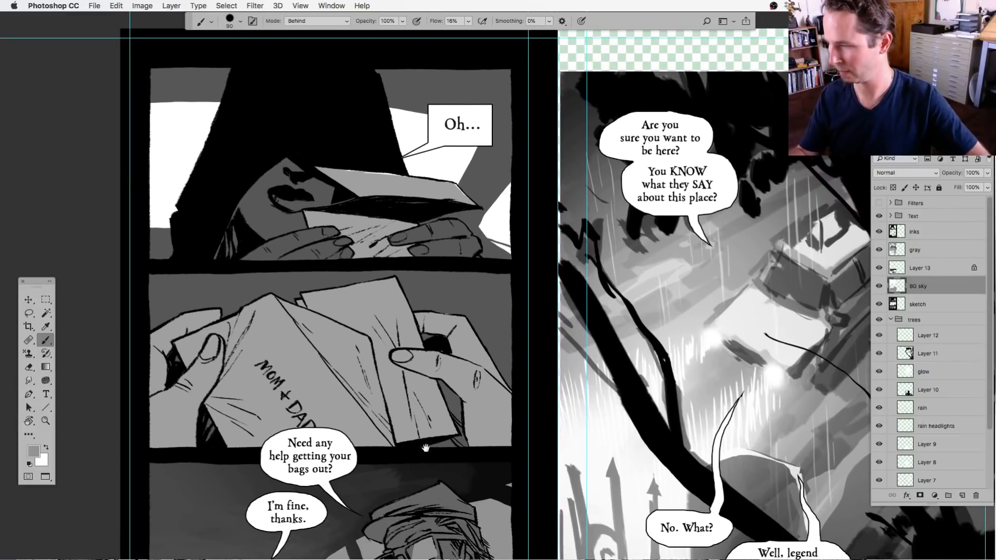
{"action": "left_click_drag", "start_coordinate": [425, 447], "coordinate": [430, 397]}
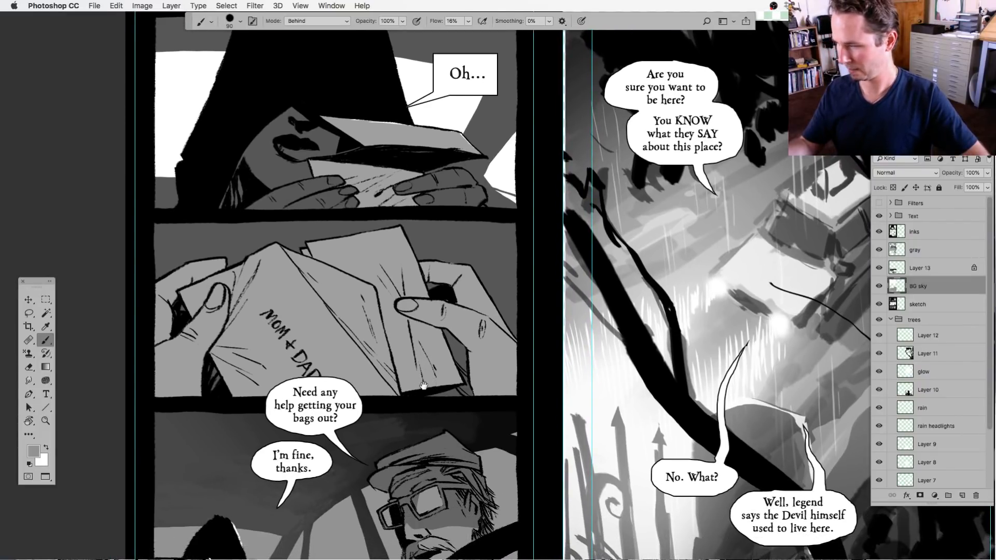
{"action": "scroll", "coordinate": [424, 386], "scroll_direction": "down", "scroll_amount": 2}
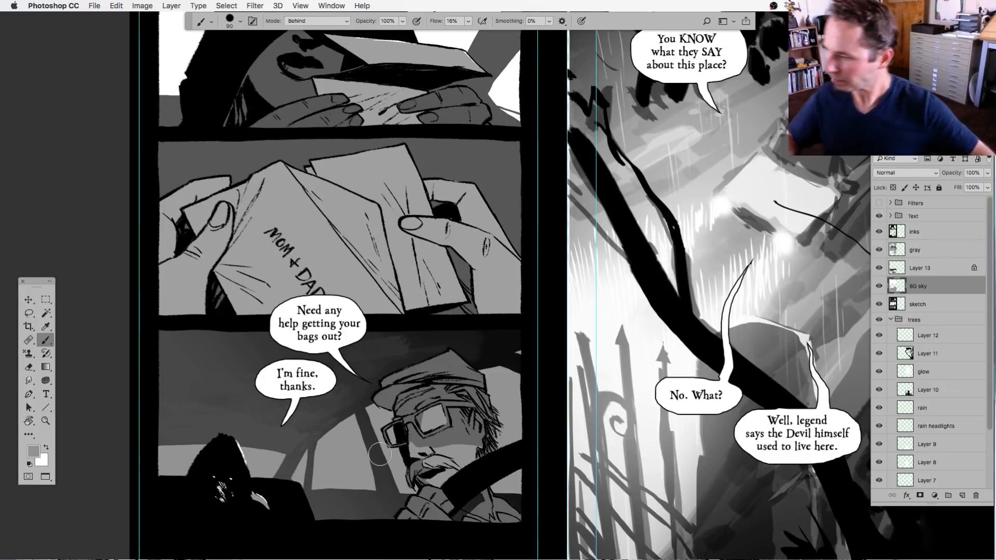
{"action": "key", "text": "super+minus"}
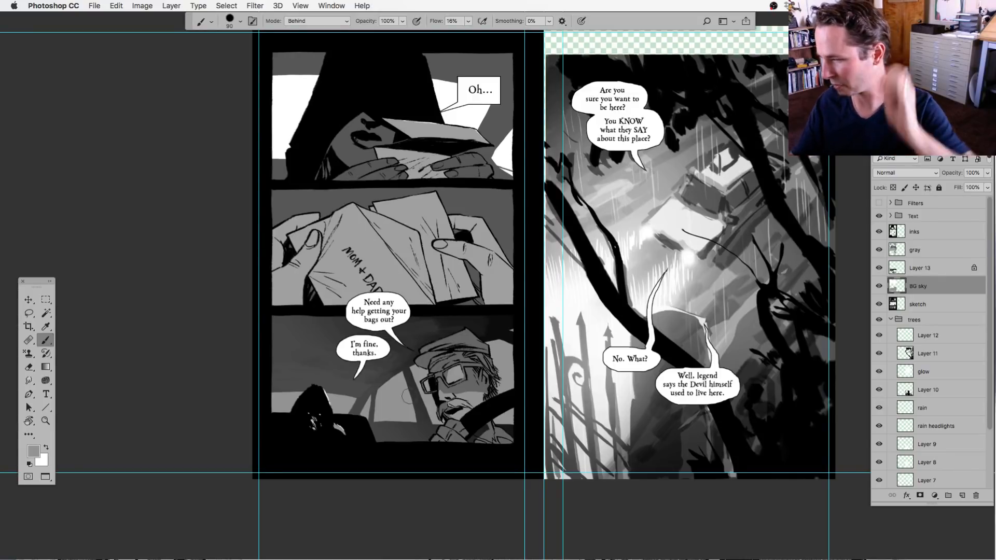
{"action": "left_click", "coordinate": [879, 203]}
{"action": "left_click_drag", "start_coordinate": [465, 422], "coordinate": [435, 438]}
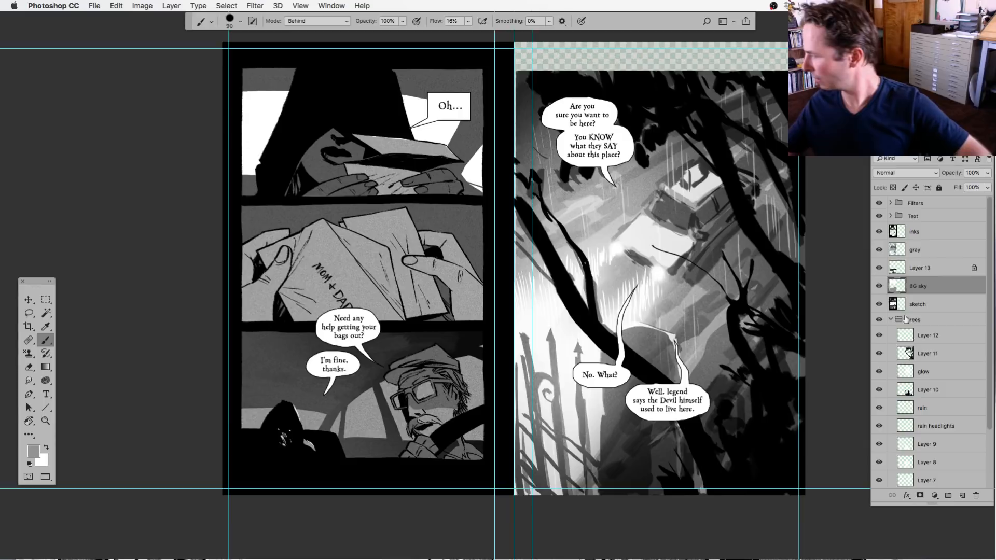
Add a new layer directly above BG sky and name it rain.
{"action": "left_click", "coordinate": [962, 495]}
{"action": "double_click", "coordinate": [914, 288]}
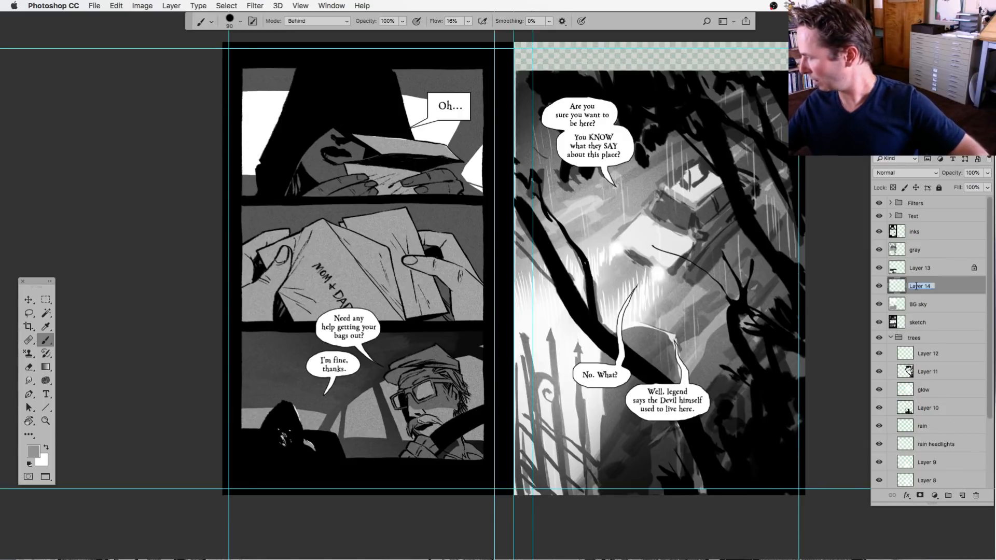
{"action": "type", "text": "f"}
{"action": "key", "text": "Return"}
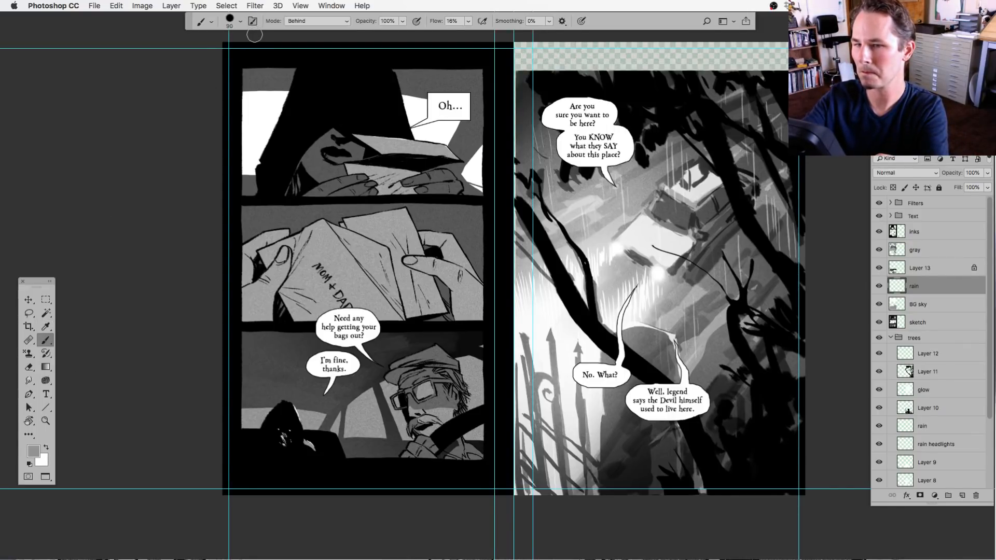
Open rain.psd and arrange it as a floating window beside the comic spread, with its guides hidden.
{"action": "left_click", "coordinate": [95, 6]}
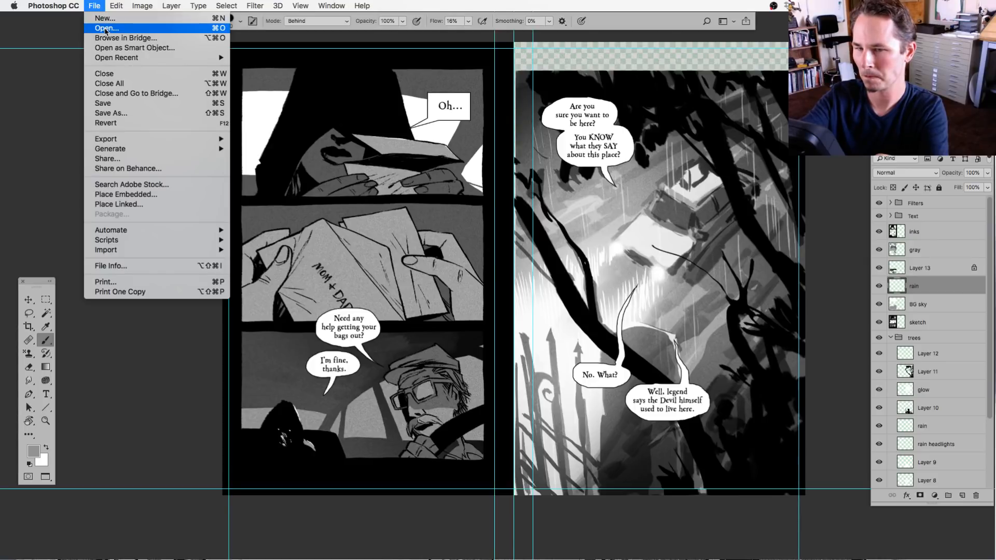
{"action": "left_click", "coordinate": [105, 28]}
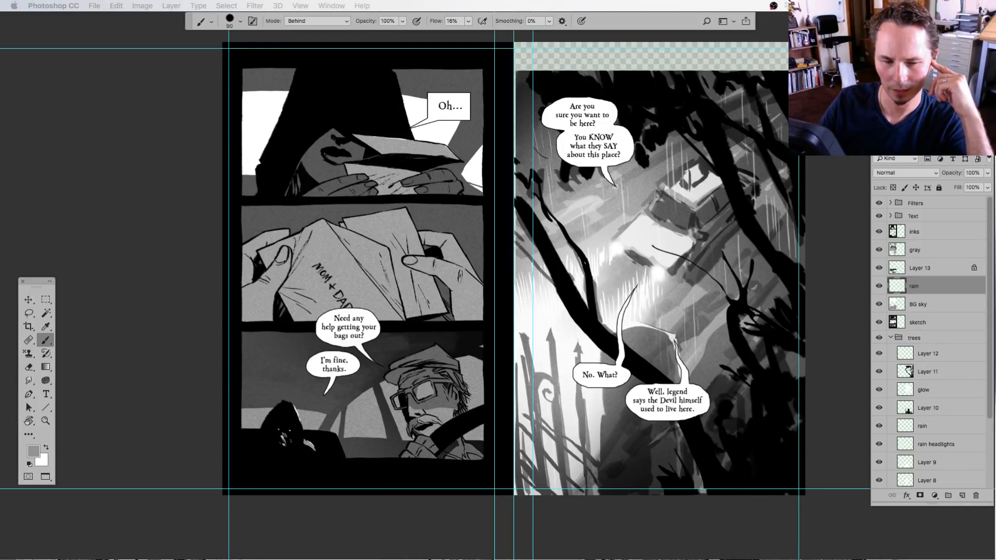
{"action": "key", "text": "ctrl+Tab"}
{"action": "key", "text": "super+plus"}
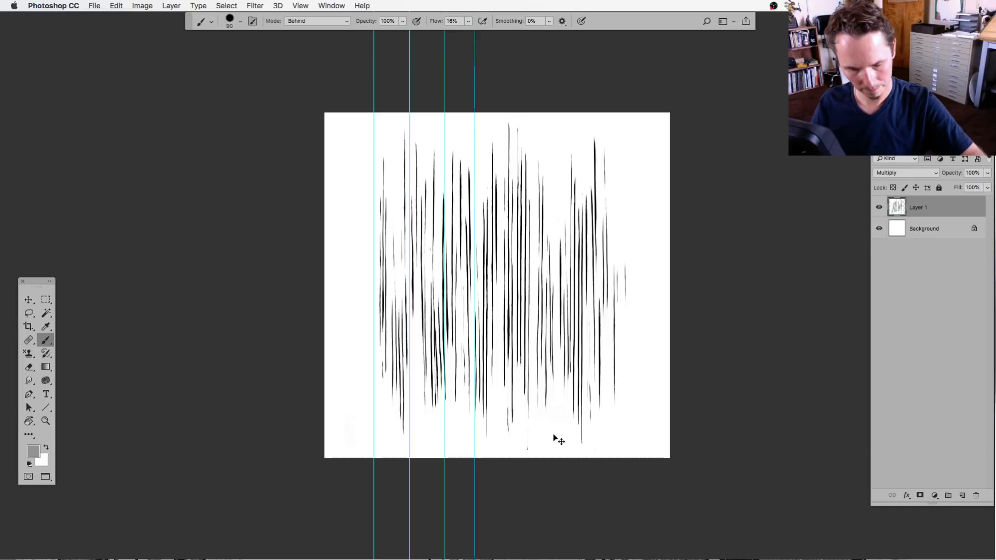
{"action": "key", "text": "super+semicolon"}
{"action": "key", "text": "f"}
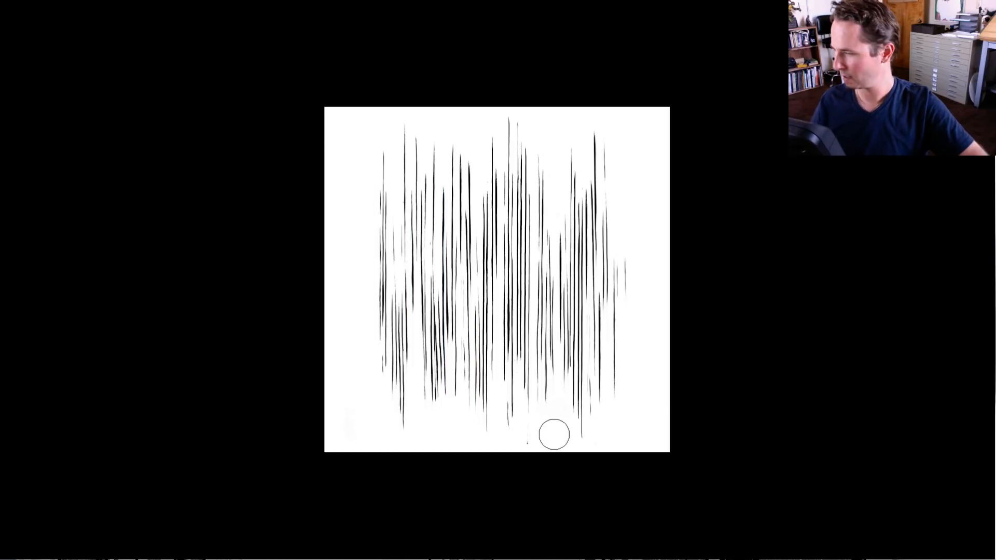
{"action": "key", "text": "f"}
{"action": "mouse_move", "coordinate": [352, 42]}
{"action": "left_mouse_down"}
{"action": "mouse_move", "coordinate": [354, 60]}
{"action": "mouse_move", "coordinate": [632, 183]}
{"action": "mouse_move", "coordinate": [796, 196]}
{"action": "left_mouse_up"}
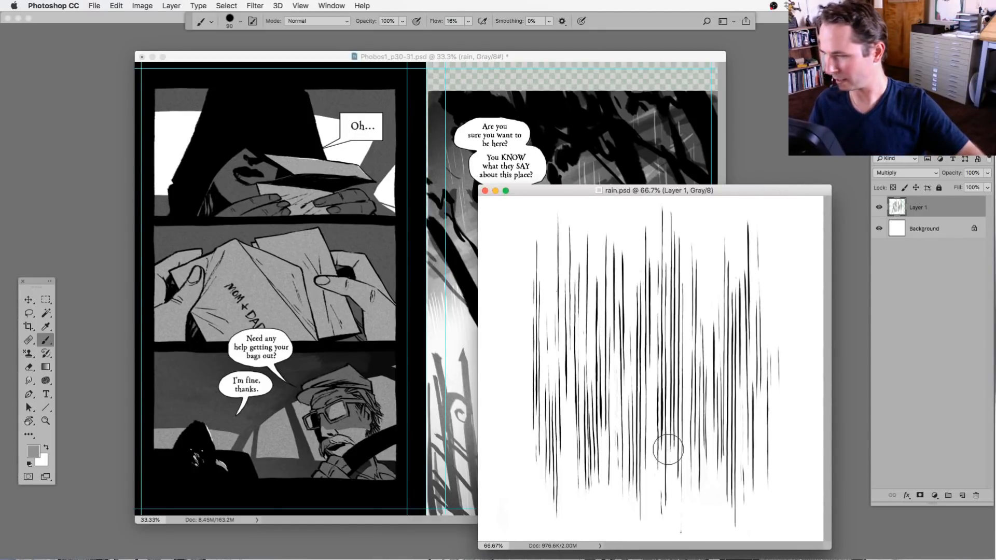
Try copying Layer 1 from rain.psd straight into the driver panel of the spread, and undo it.
{"action": "left_click_drag", "start_coordinate": [667, 460], "coordinate": [430, 403]}
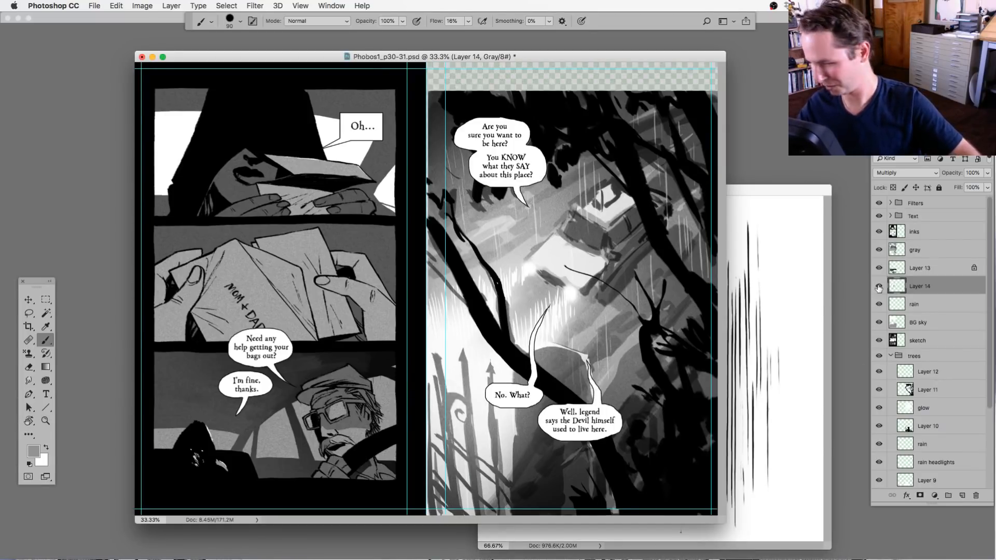
{"action": "left_click", "coordinate": [878, 288], "text": "alt"}
{"action": "left_click", "coordinate": [878, 288], "text": "alt"}
{"action": "key", "text": "super+z"}
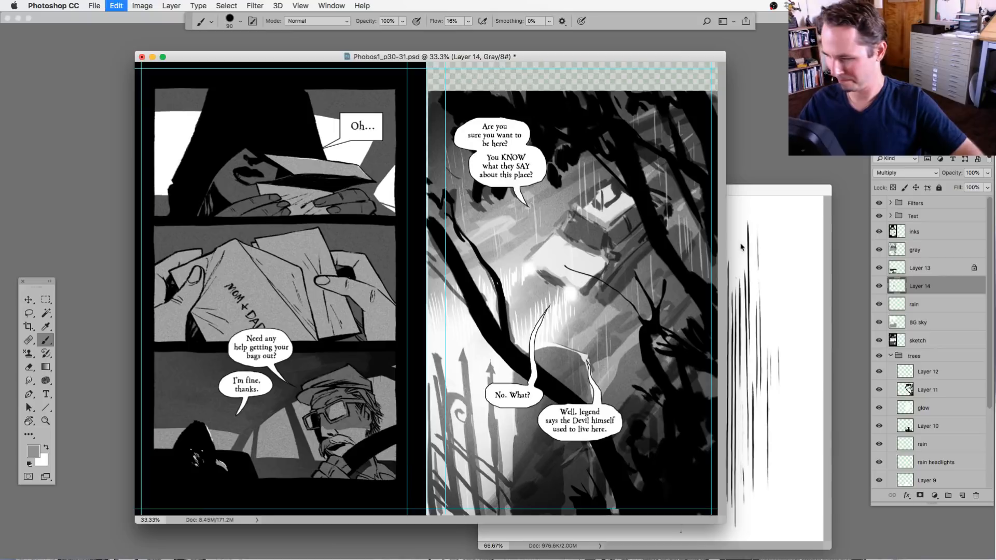
In rain.psd, load the Gray channel as a selection with the Background layer hidden, and show the Background again.
{"action": "left_click", "coordinate": [783, 193]}
{"action": "left_click_drag", "start_coordinate": [776, 200], "coordinate": [715, 155]}
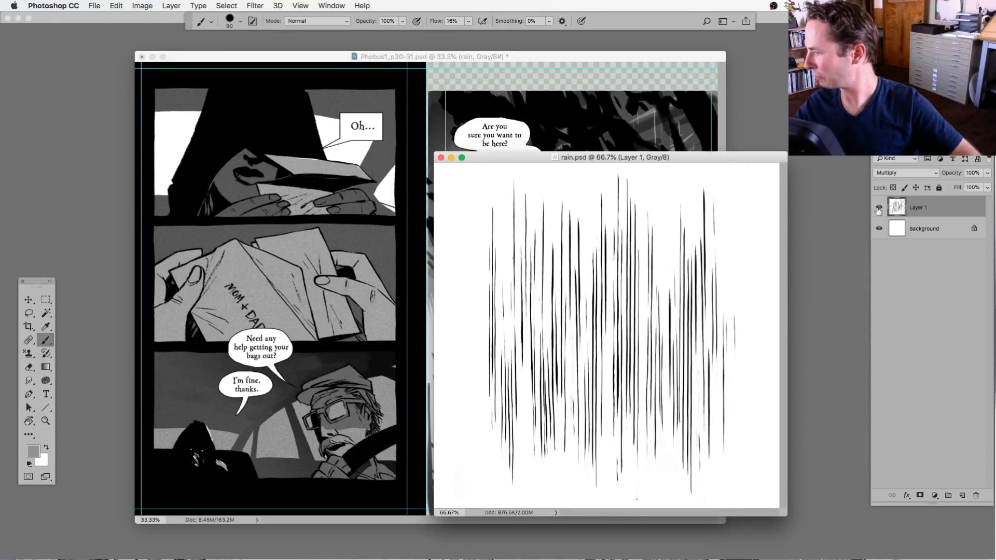
{"action": "left_click", "coordinate": [879, 230]}
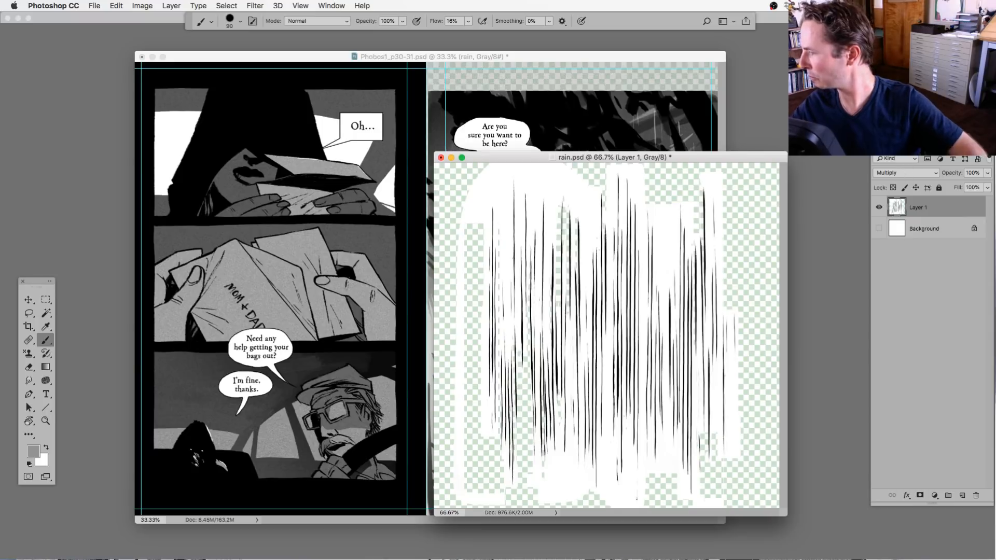
{"action": "left_click", "coordinate": [913, 148]}
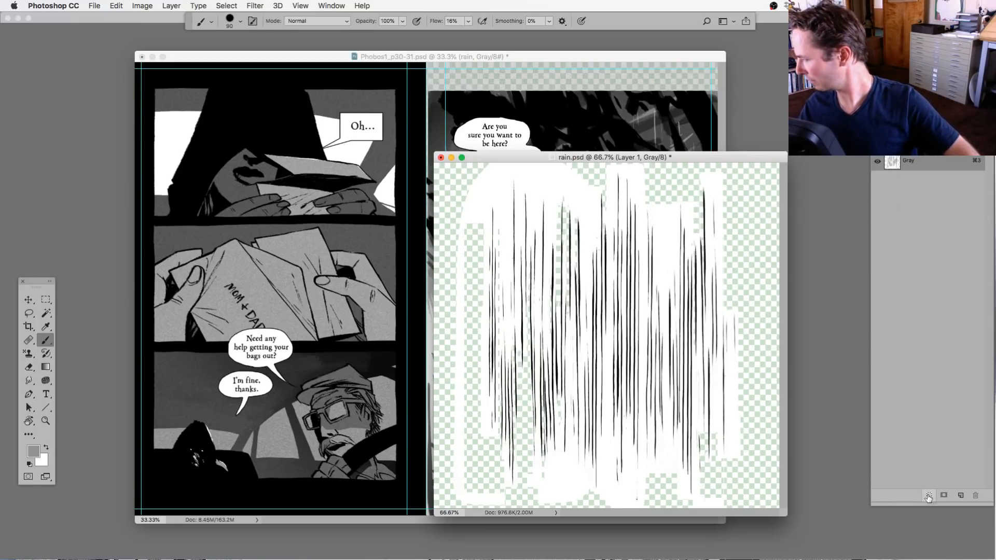
{"action": "left_click", "coordinate": [888, 152]}
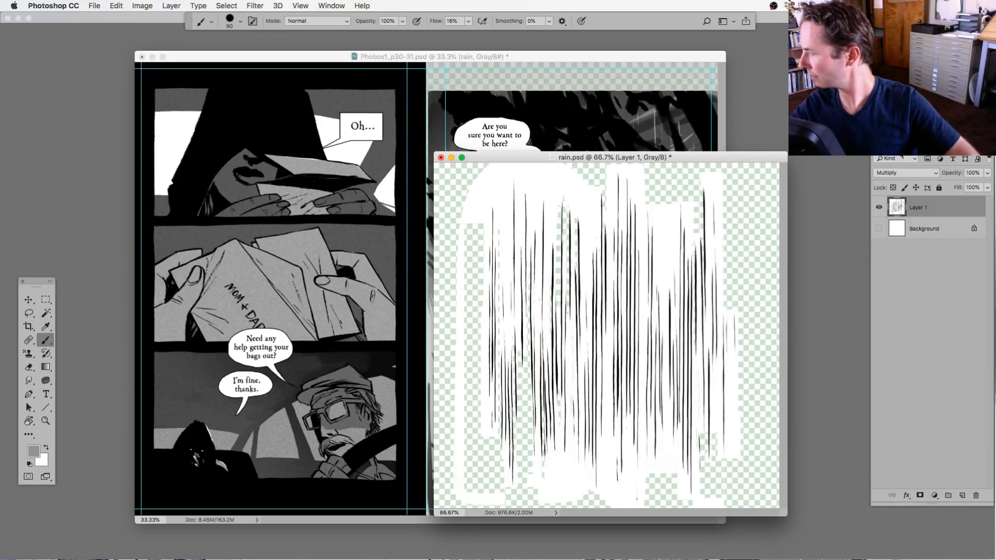
{"action": "left_click", "coordinate": [913, 149]}
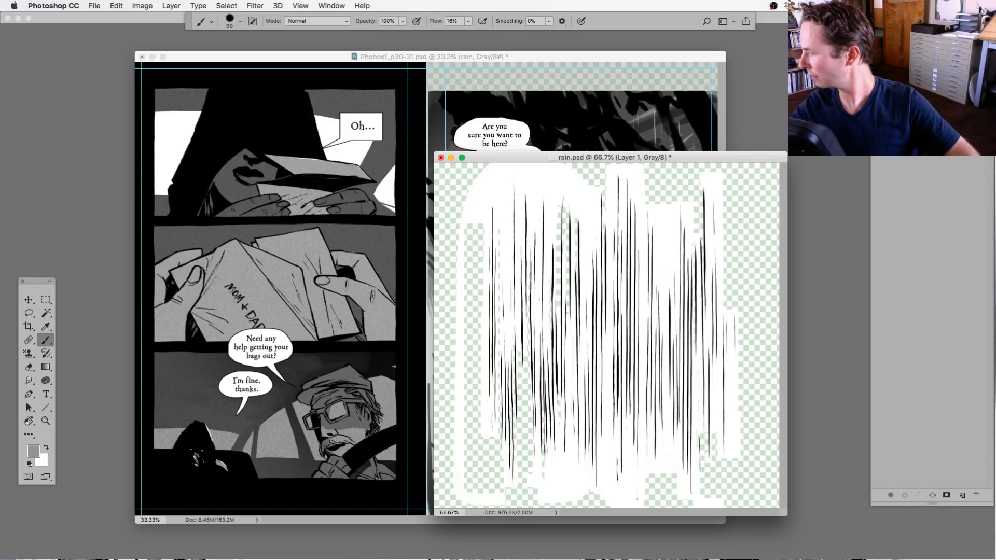
{"action": "left_click", "coordinate": [892, 162], "text": "super"}
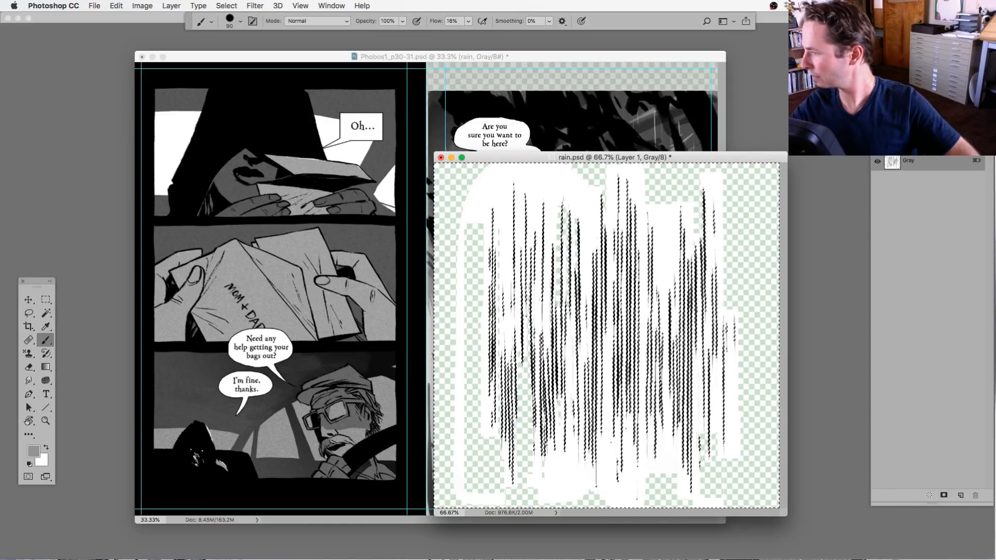
{"action": "left_click", "coordinate": [887, 152]}
{"action": "left_click", "coordinate": [878, 228]}
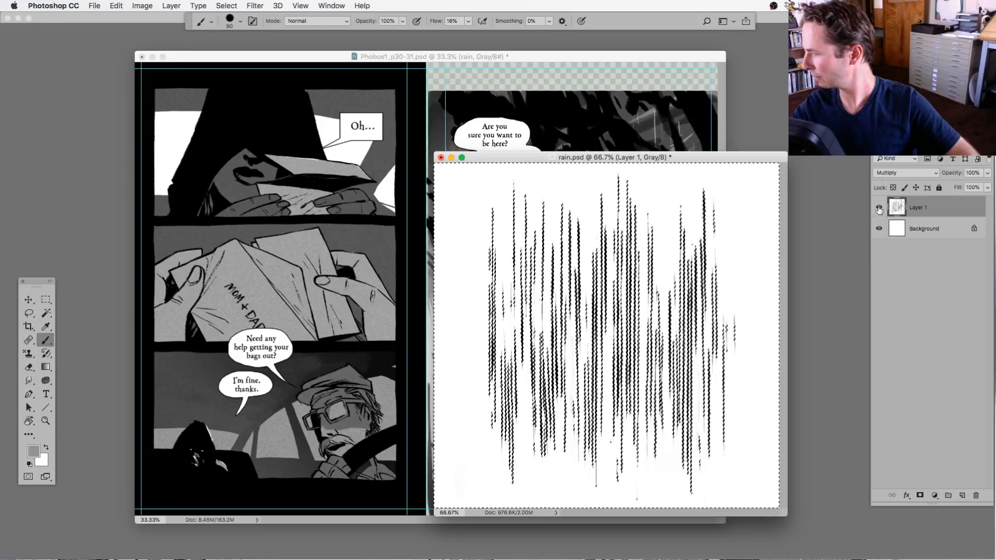
Hide Layer 1, fill the inverted selection with black on a new layer, and deselect.
{"action": "left_click", "coordinate": [879, 207]}
{"action": "key", "text": "super+shift+alt+n"}
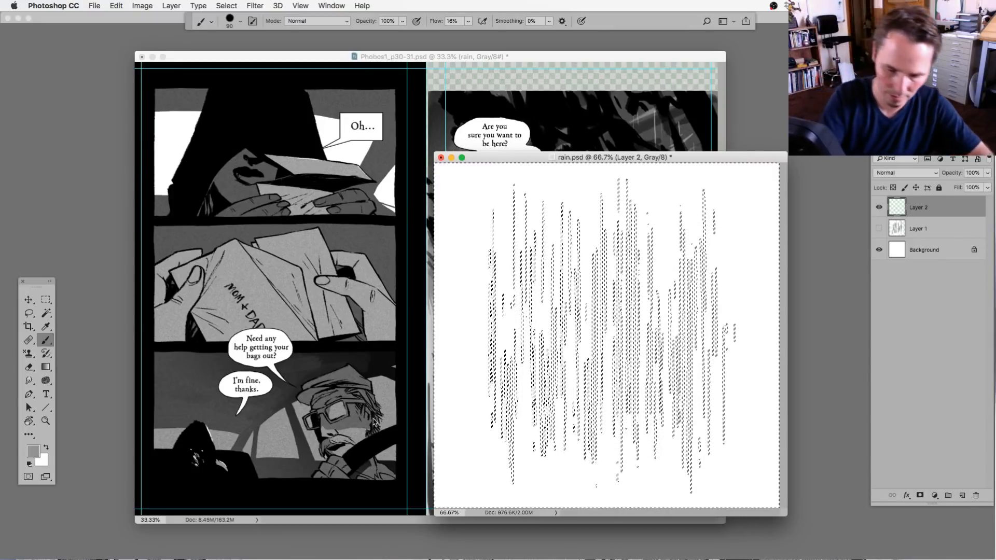
{"action": "key", "text": "super+shift+i"}
{"action": "left_click", "coordinate": [29, 464]}
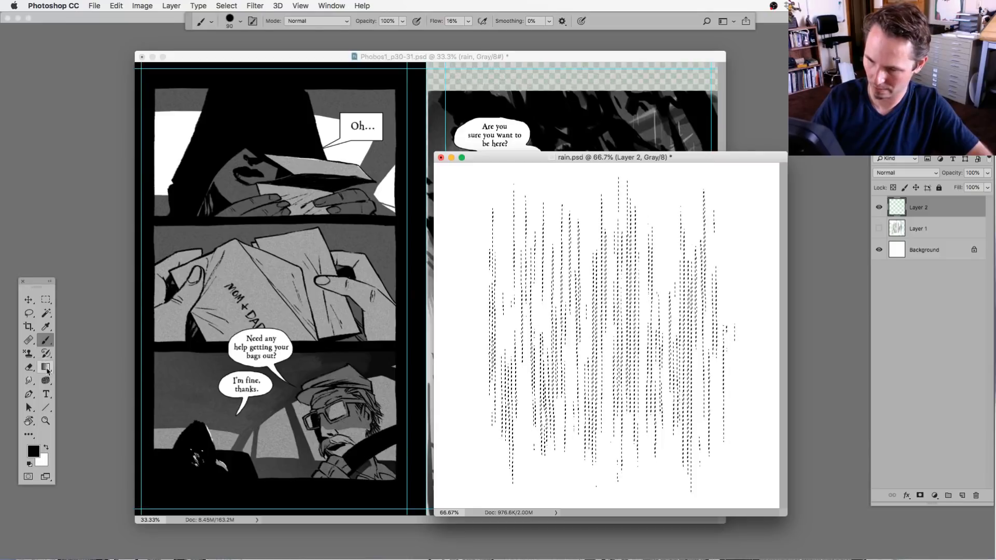
{"action": "left_click_drag", "start_coordinate": [46, 367], "coordinate": [88, 376]}
{"action": "left_click", "coordinate": [555, 337]}
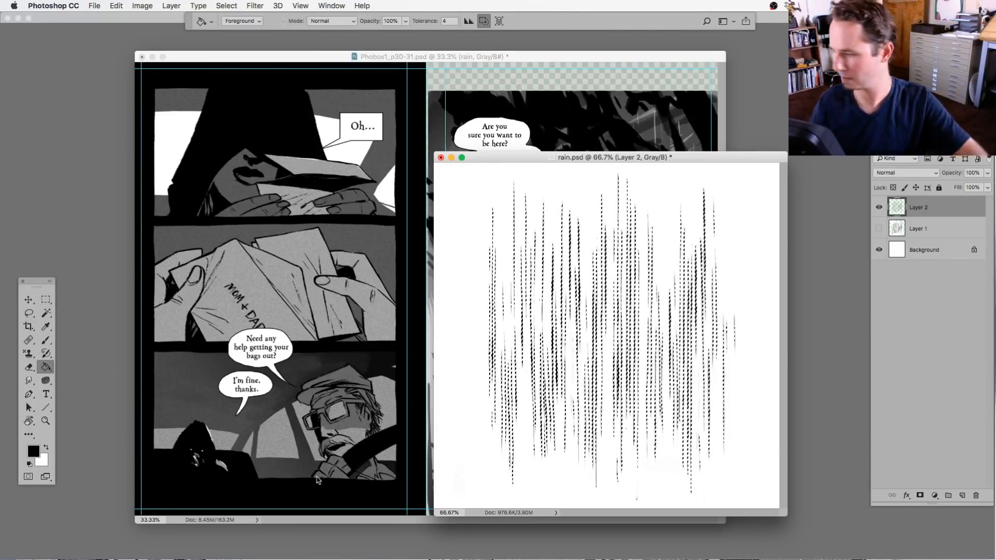
{"action": "key", "text": "super+d"}
Delete the original Layer 1 from rain.psd and rename the new streaks layer to rain.
{"action": "left_click", "coordinate": [903, 240]}
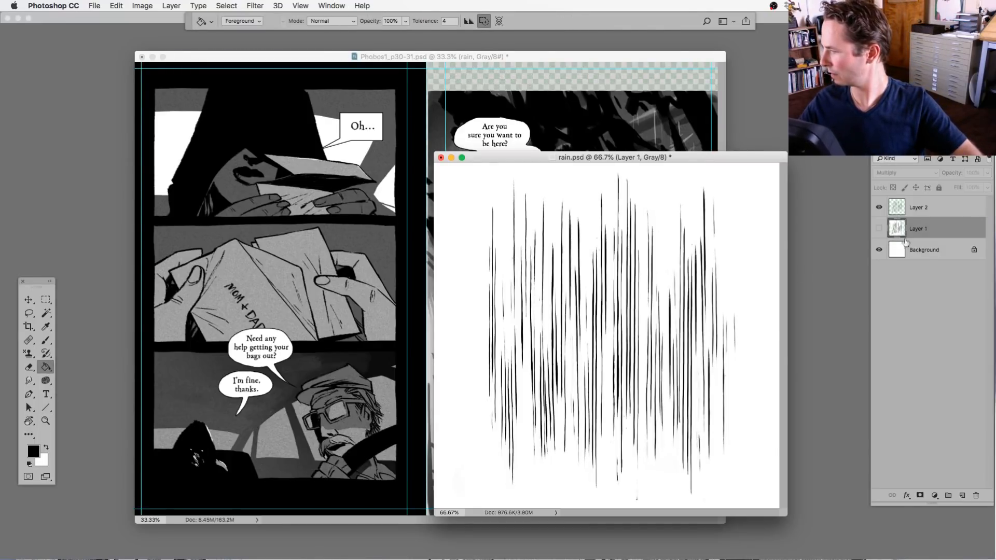
{"action": "left_click_drag", "start_coordinate": [898, 228], "coordinate": [975, 495]}
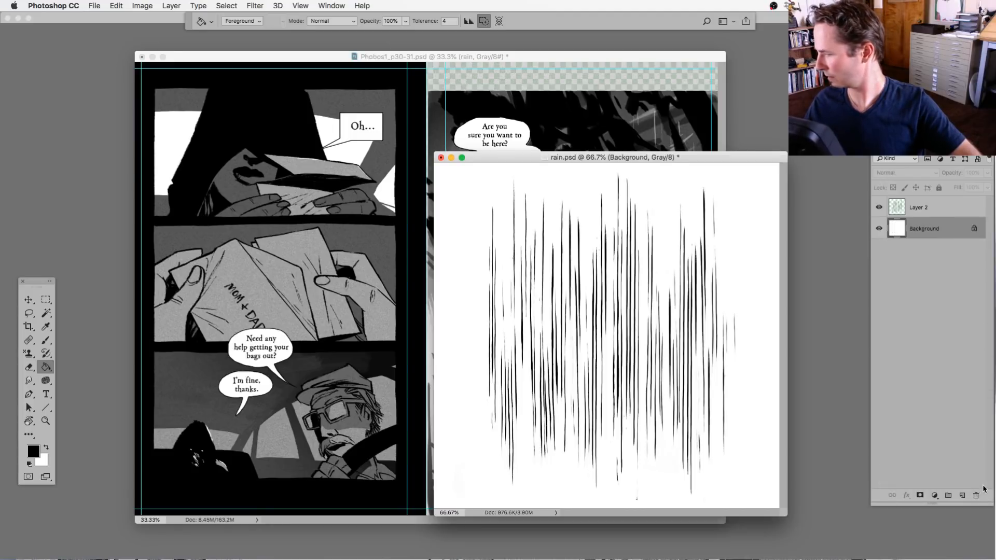
{"action": "double_click", "coordinate": [918, 207]}
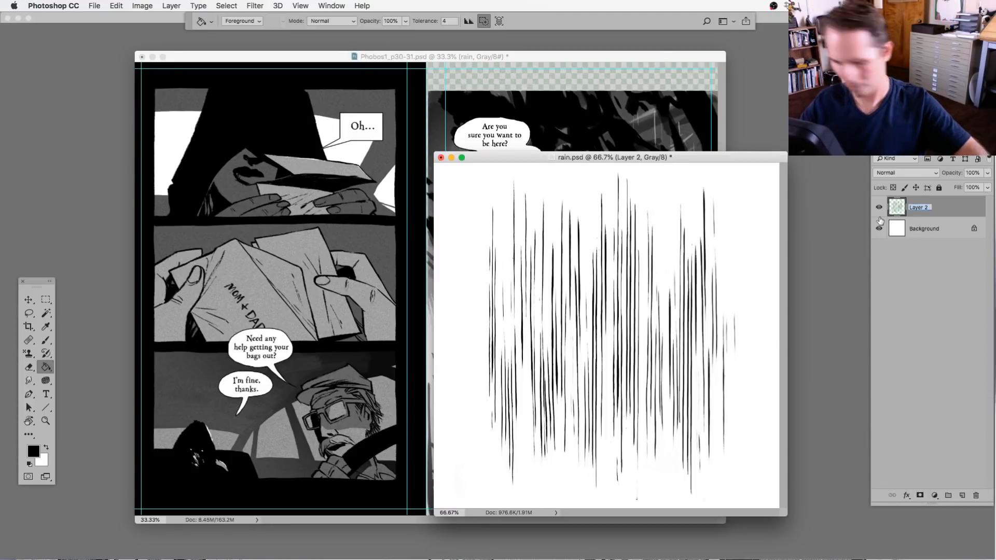
{"action": "type", "text": "rain"}
{"action": "key", "text": "Return"}
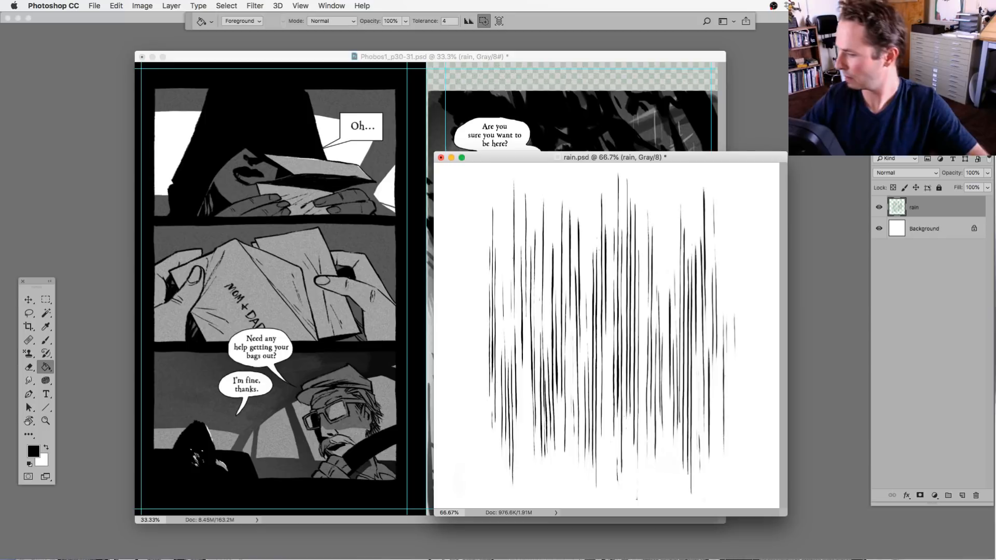
Save rain.psd and replace the spread's empty rain layer with a copy of its rain layer, placed on the driver panel.
{"action": "left_click_drag", "start_coordinate": [670, 158], "coordinate": [721, 163]}
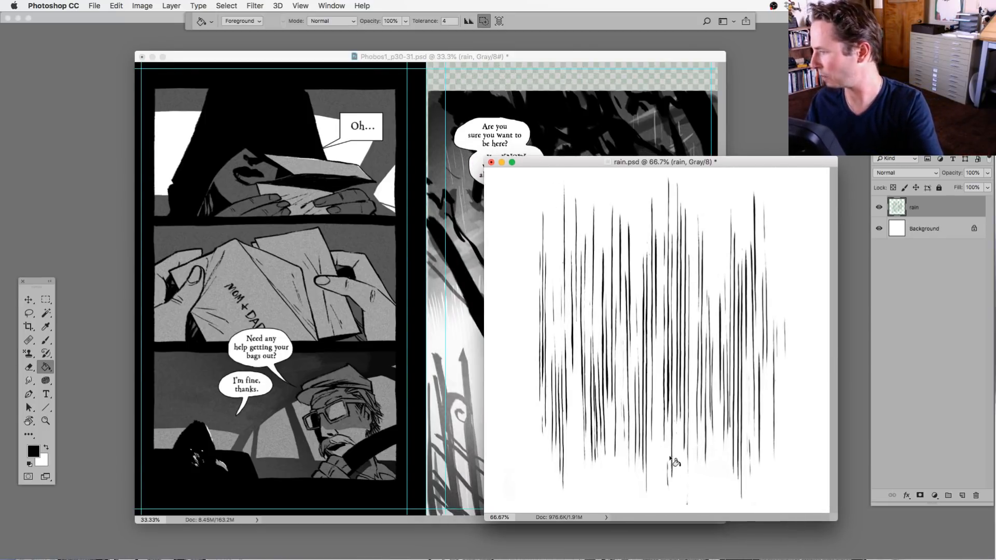
{"action": "key", "text": "super+minus"}
{"action": "left_click_drag", "start_coordinate": [678, 158], "coordinate": [761, 174]}
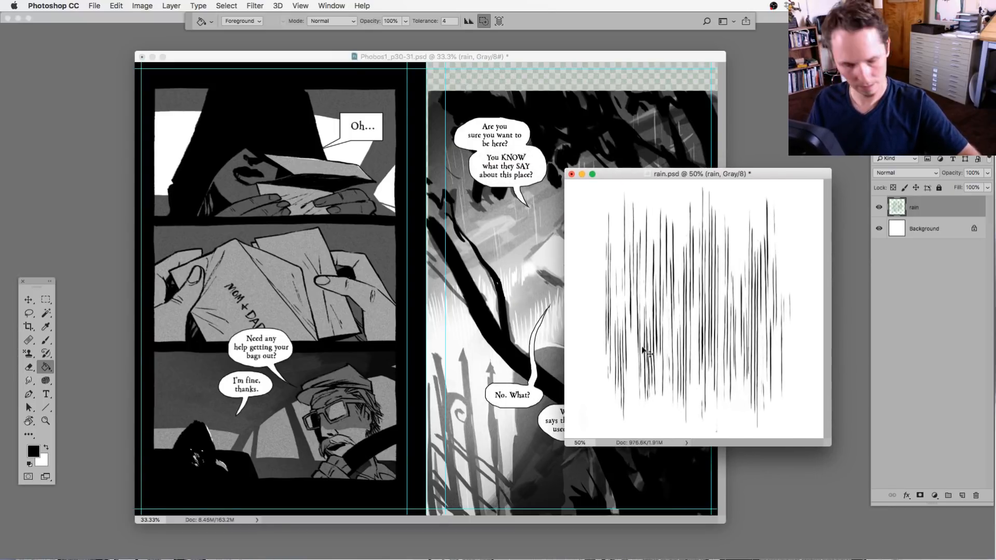
{"action": "key", "text": "super+s"}
{"action": "mouse_move", "coordinate": [712, 353]}
{"action": "left_mouse_down"}
{"action": "mouse_move", "coordinate": [648, 358]}
{"action": "mouse_move", "coordinate": [365, 440]}
{"action": "mouse_move", "coordinate": [247, 461]}
{"action": "left_mouse_up"}
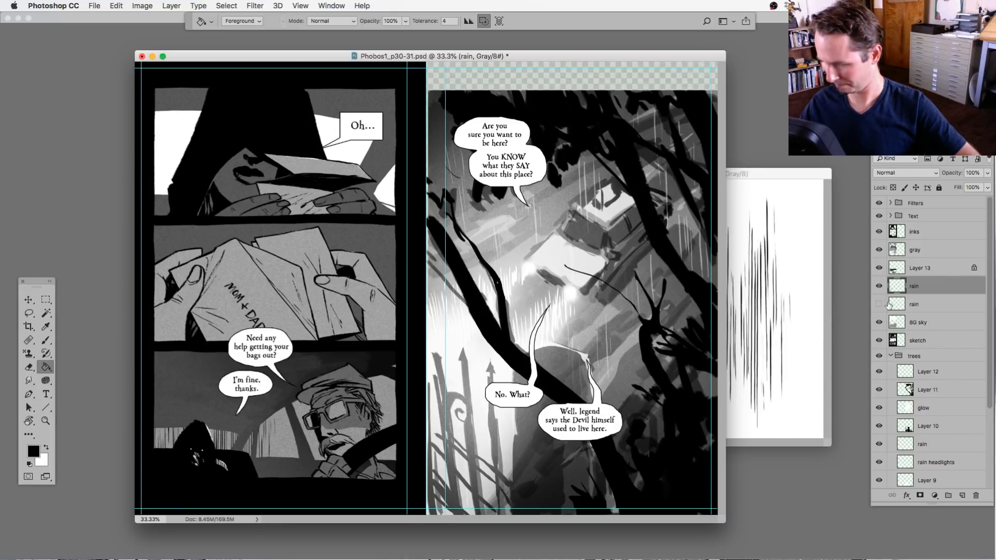
{"action": "left_click_drag", "start_coordinate": [888, 305], "coordinate": [975, 495]}
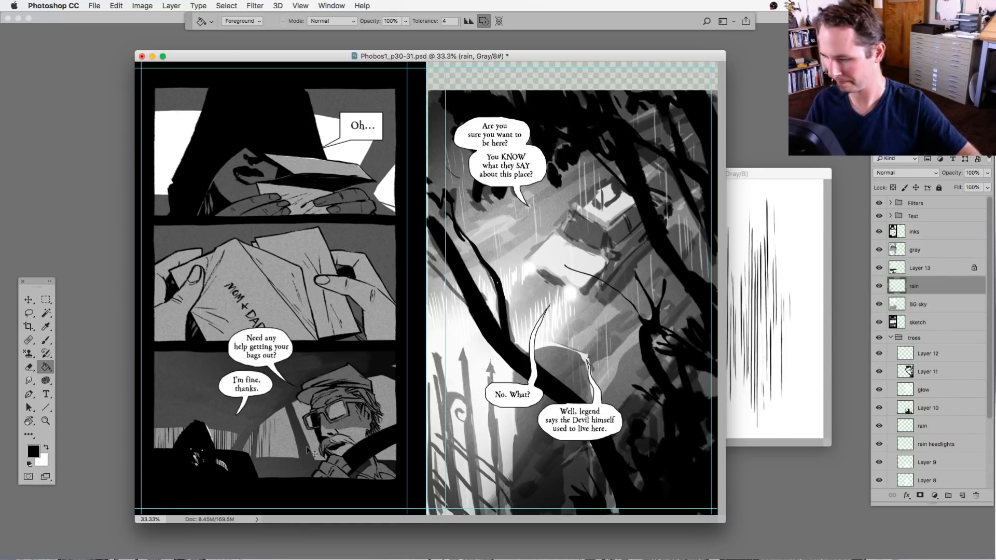
Cover the car windows of the top panel with the rain by moving it there, duplicating it sideways and merging both copies.
{"action": "mouse_move", "coordinate": [309, 451]}
{"action": "left_mouse_down"}
{"action": "mouse_move", "coordinate": [279, 277]}
{"action": "mouse_move", "coordinate": [276, 172]}
{"action": "left_mouse_up"}
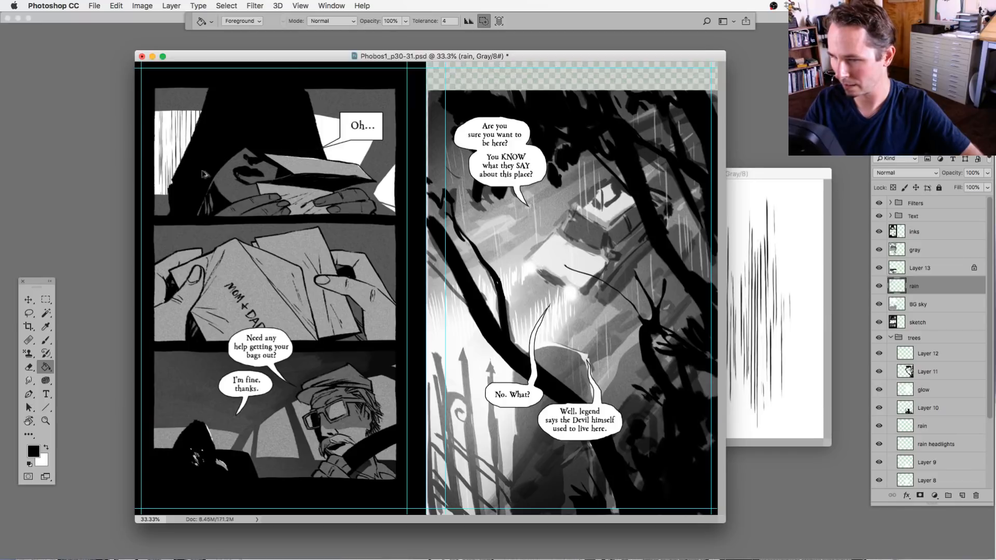
{"action": "left_click_drag", "start_coordinate": [203, 174], "coordinate": [370, 174]}
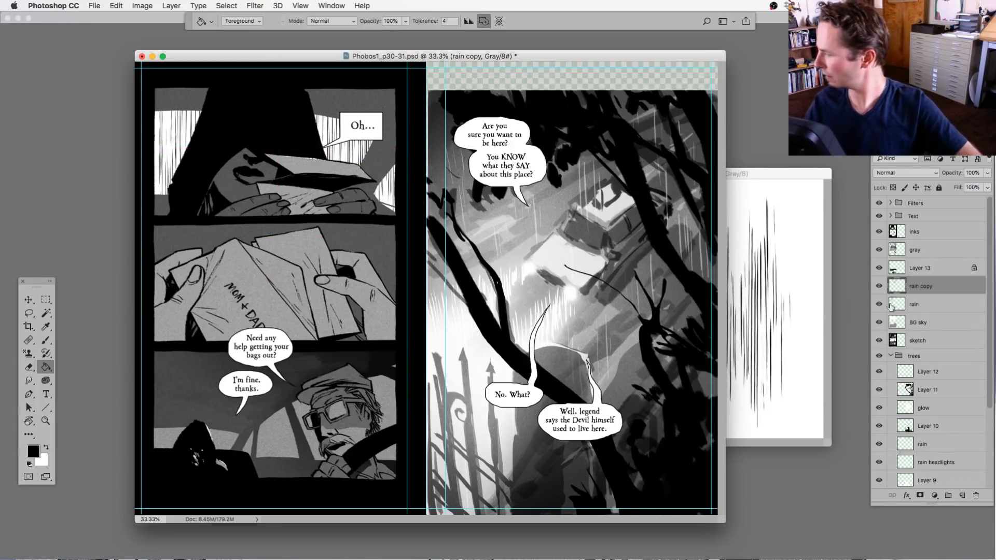
{"action": "key", "text": "super+e"}
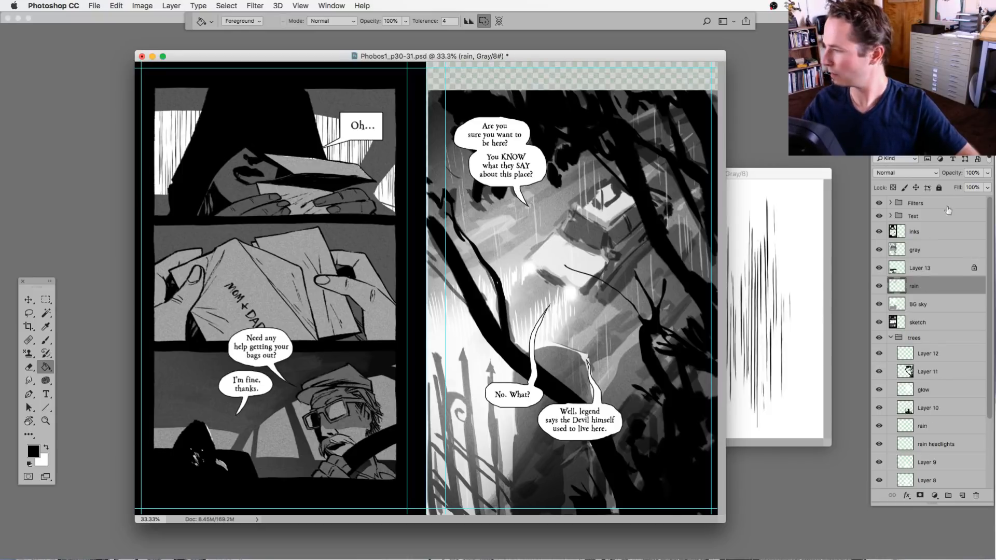
Lower the opacity of the merged rain layer to 48%.
{"action": "left_click", "coordinate": [986, 174]}
{"action": "left_click_drag", "start_coordinate": [963, 188], "coordinate": [964, 188]}
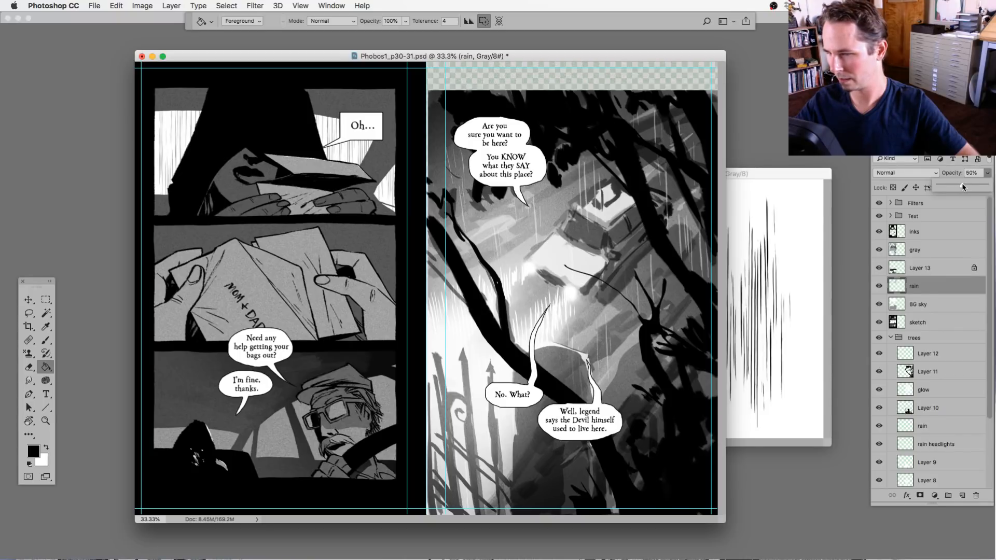
{"action": "key", "text": "l"}
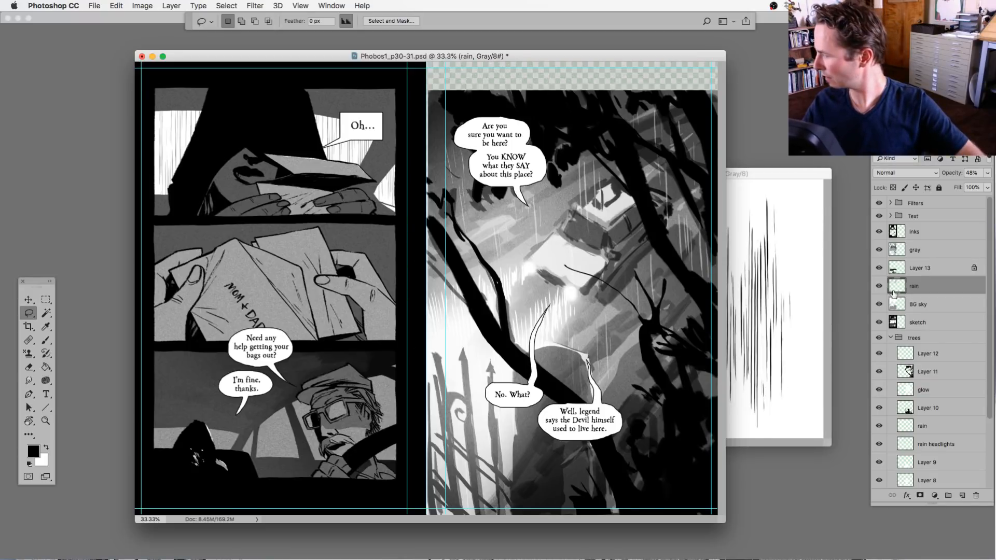
Copy the rain from rain.psd into the driver panel again, scale it down, and duplicate it twice across the car windows.
{"action": "left_click", "coordinate": [800, 176]}
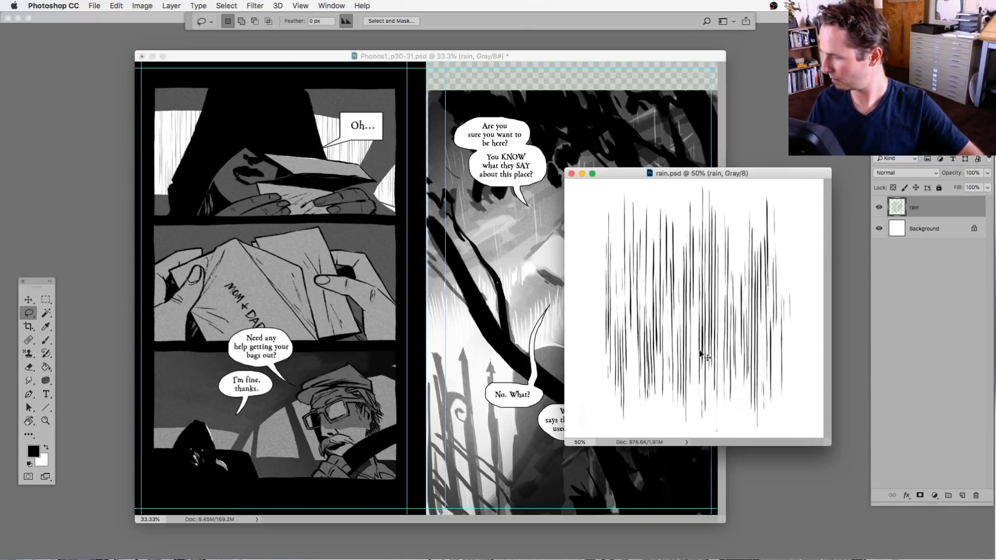
{"action": "mouse_move", "coordinate": [701, 355]}
{"action": "left_mouse_down"}
{"action": "mouse_move", "coordinate": [496, 396]}
{"action": "mouse_move", "coordinate": [341, 460]}
{"action": "left_mouse_up"}
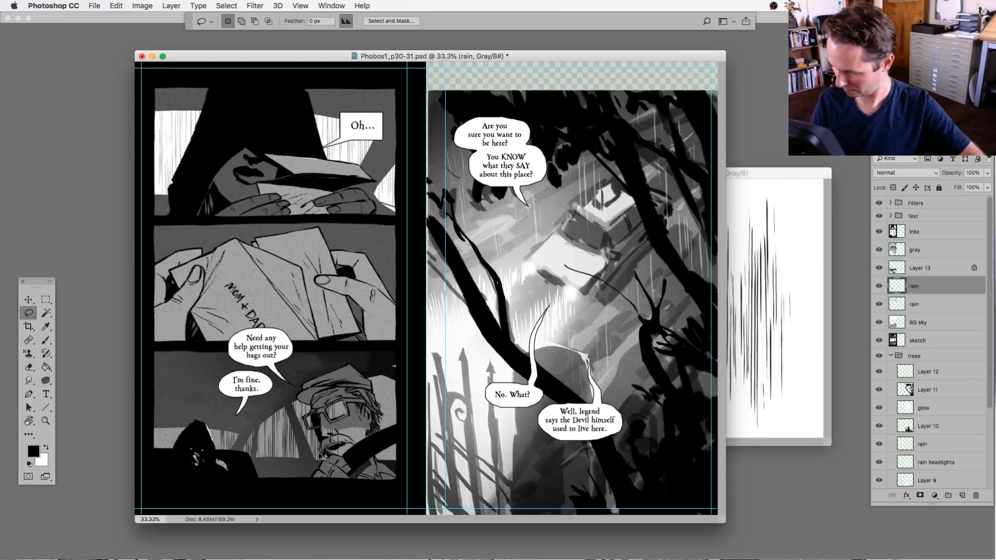
{"action": "key", "text": "super+t"}
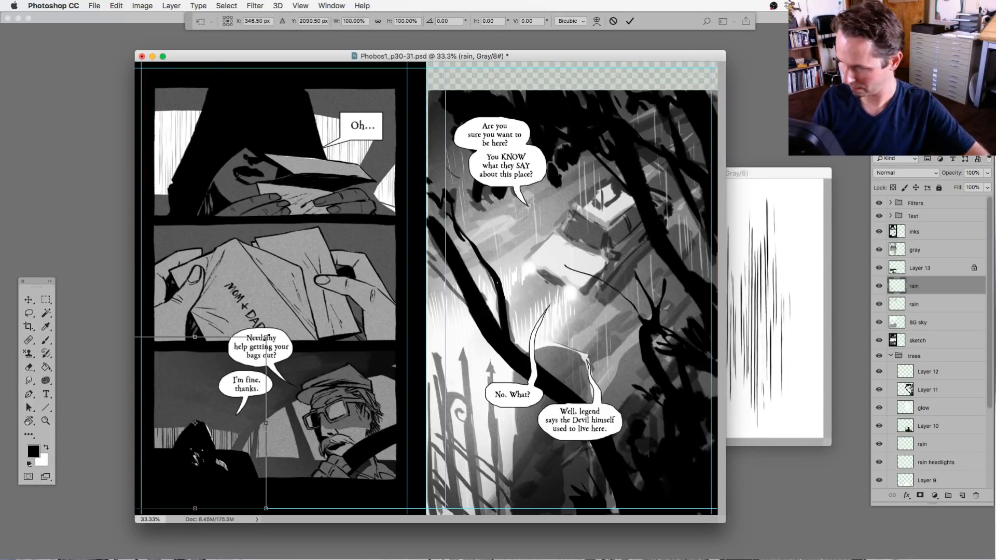
{"action": "left_click_drag", "start_coordinate": [267, 337], "coordinate": [247, 361]}
{"action": "key", "text": "Return"}
{"action": "mouse_move", "coordinate": [249, 449]}
{"action": "left_mouse_down"}
{"action": "mouse_move", "coordinate": [326, 443]}
{"action": "mouse_move", "coordinate": [316, 467]}
{"action": "mouse_move", "coordinate": [324, 473]}
{"action": "mouse_move", "coordinate": [350, 410]}
{"action": "mouse_move", "coordinate": [361, 405]}
{"action": "mouse_move", "coordinate": [357, 350]}
{"action": "mouse_move", "coordinate": [381, 409]}
{"action": "mouse_move", "coordinate": [396, 416]}
{"action": "mouse_move", "coordinate": [400, 403]}
{"action": "left_mouse_up"}
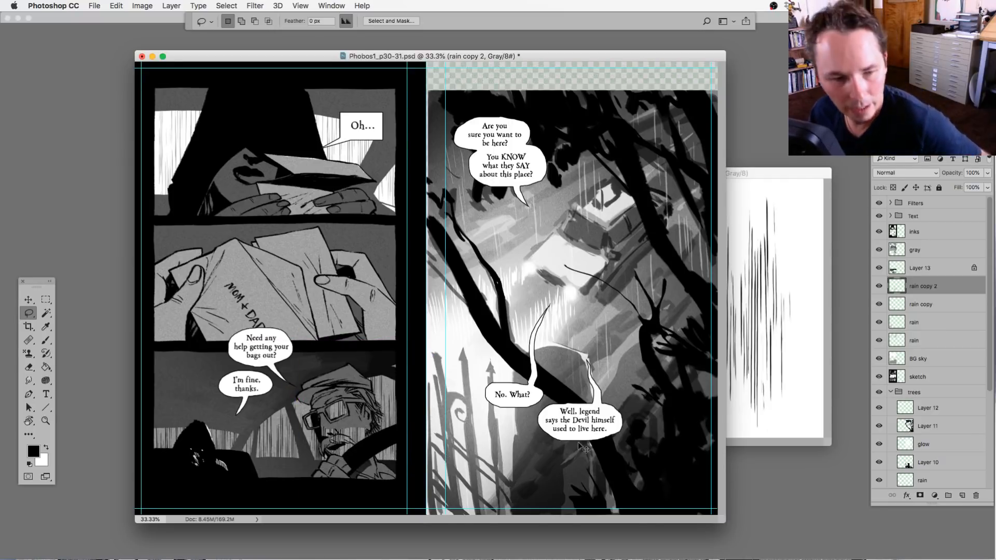
{"action": "key", "text": "super+equal"}
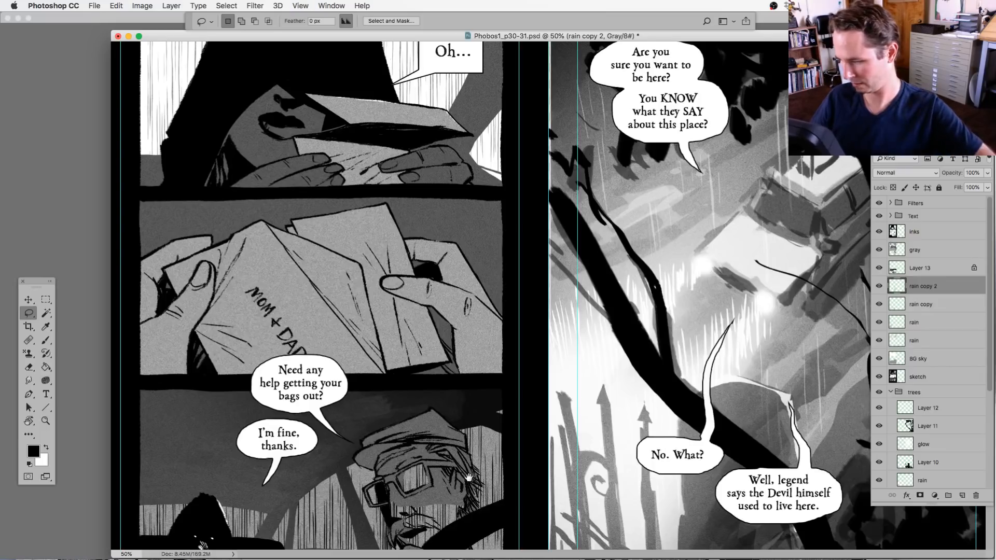
Consolidate the rain copies above BG sky into a single rain layer.
{"action": "scroll", "coordinate": [534, 450], "scroll_direction": "down", "scroll_amount": 3}
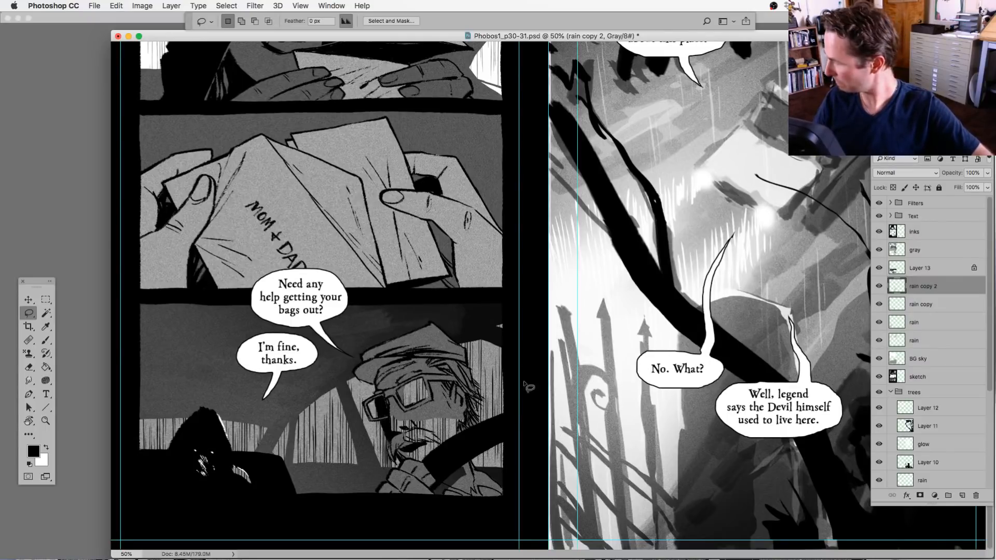
{"action": "key", "text": "alt+bracketleft"}
{"action": "left_click_drag", "start_coordinate": [336, 465], "coordinate": [355, 402]}
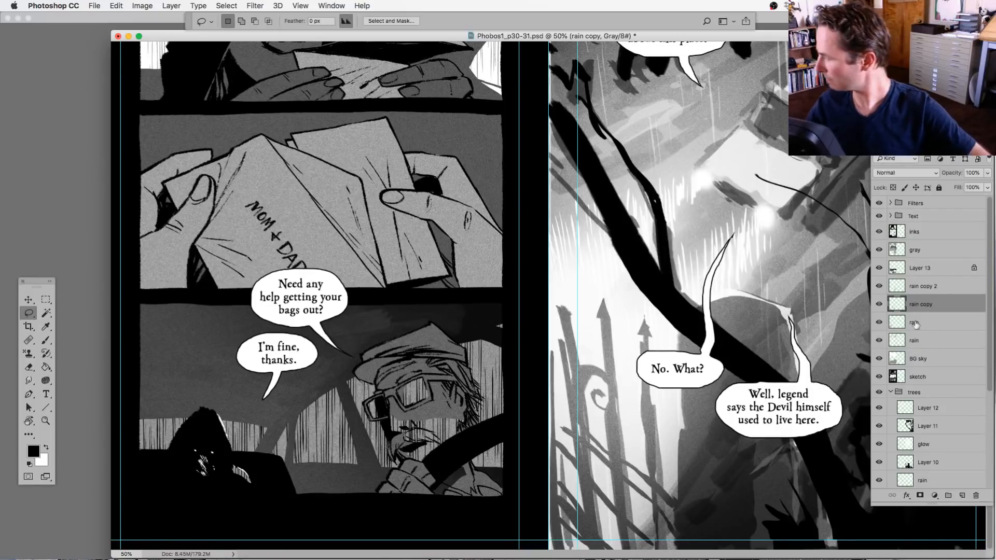
{"action": "key", "text": "ctrl+e"}
{"action": "key", "text": "ctrl+e"}
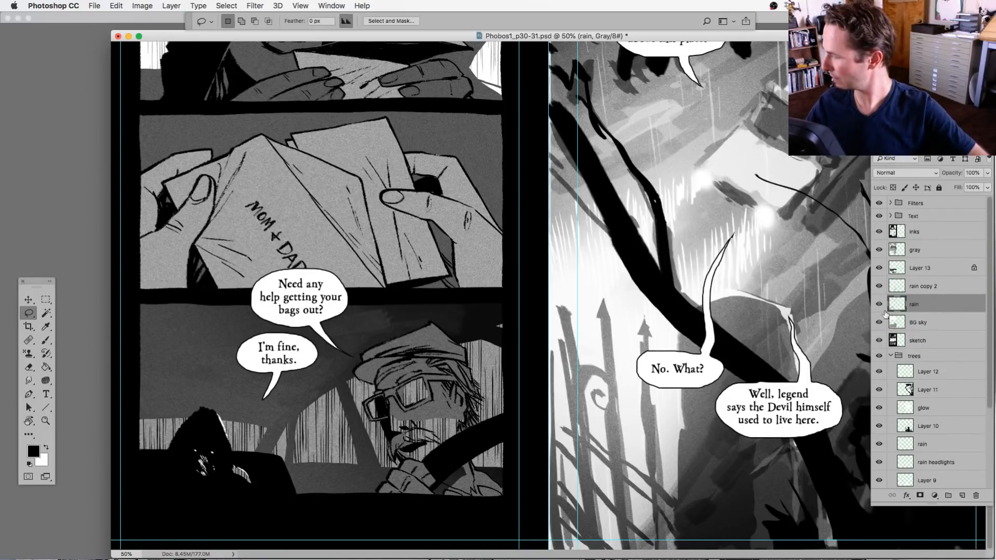
{"action": "left_click", "coordinate": [878, 339], "text": "alt"}
{"action": "left_click", "coordinate": [879, 340], "text": "alt"}
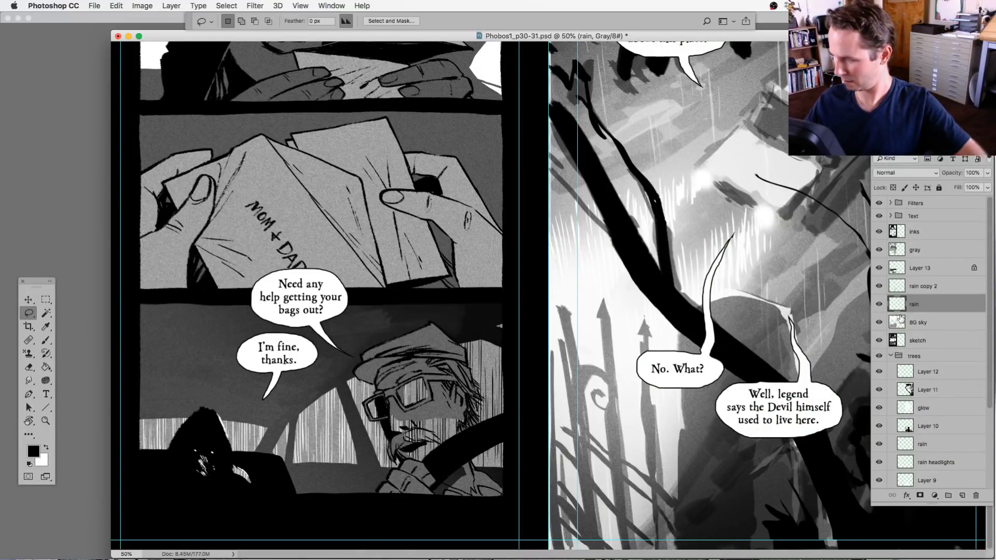
{"action": "left_click", "coordinate": [896, 288]}
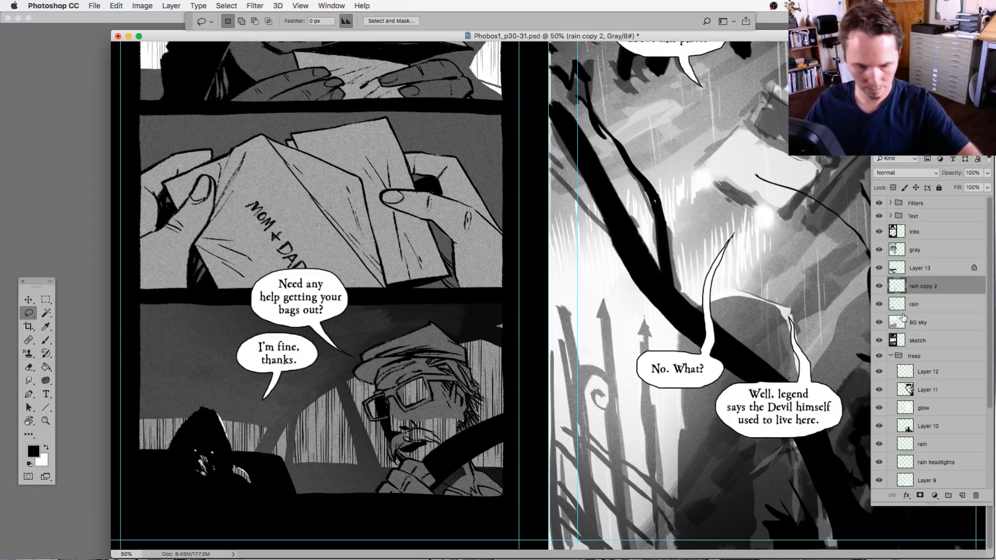
{"action": "key", "text": "Delete"}
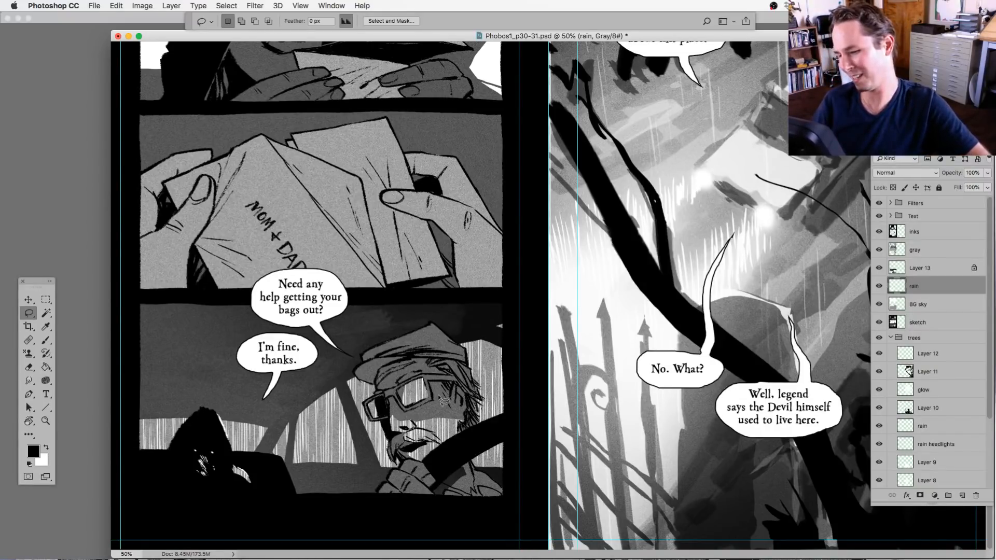
Lasso the driver's lower face and glasses and fill the area with white on the BG sky layer, behind the inks.
{"action": "key", "text": "f"}
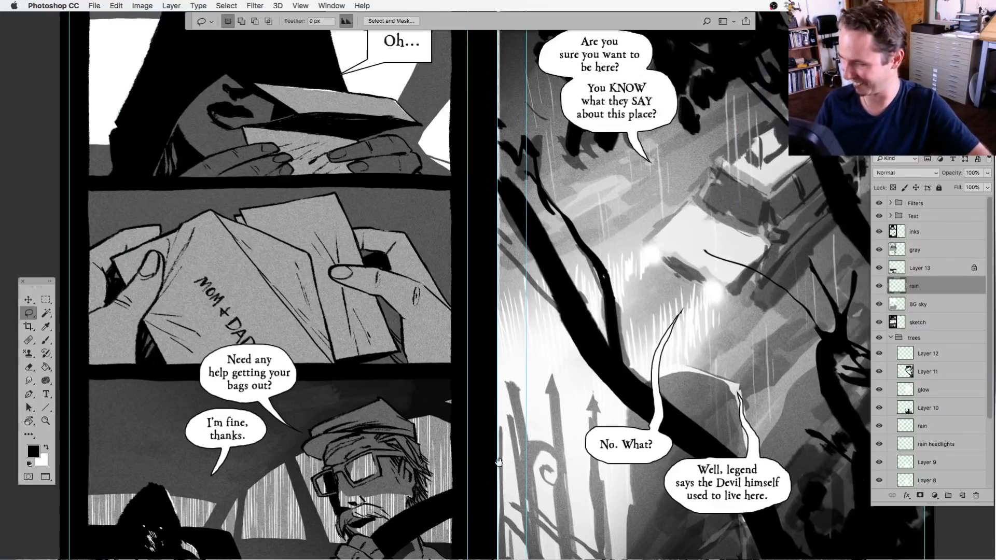
{"action": "mouse_move", "coordinate": [500, 463]}
{"action": "left_mouse_down"}
{"action": "mouse_move", "coordinate": [567, 368]}
{"action": "mouse_move", "coordinate": [551, 360]}
{"action": "left_mouse_up"}
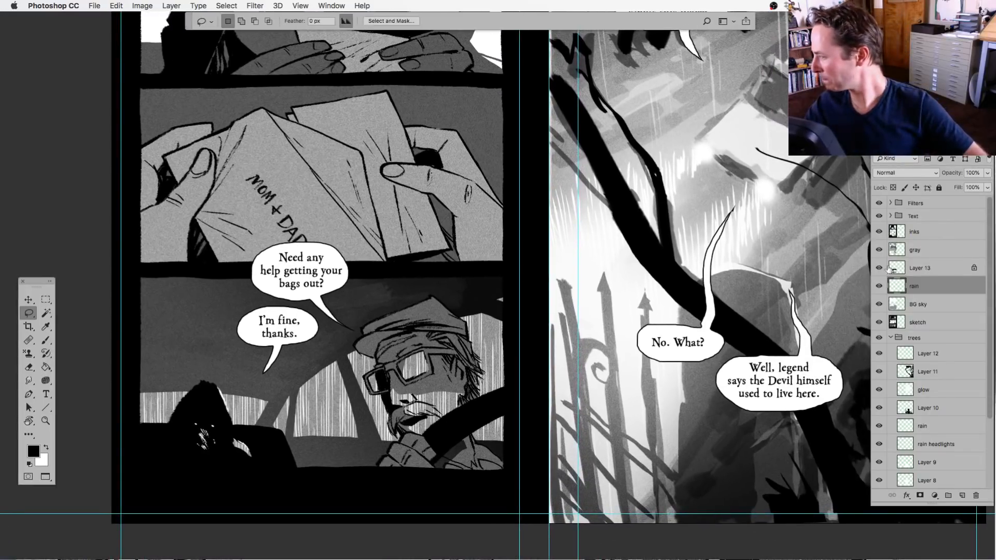
{"action": "left_click", "coordinate": [879, 288]}
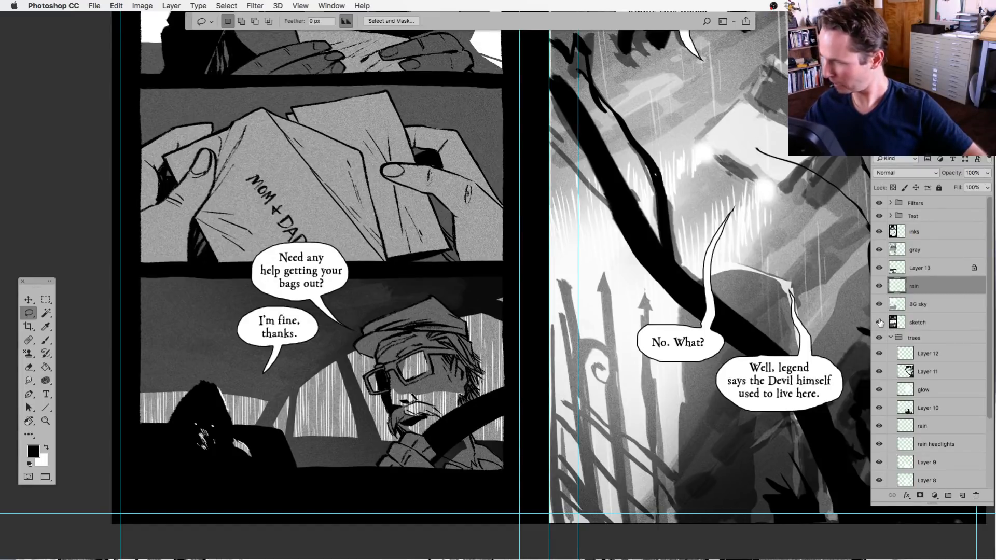
{"action": "left_click", "coordinate": [877, 305]}
{"action": "left_click", "coordinate": [878, 304]}
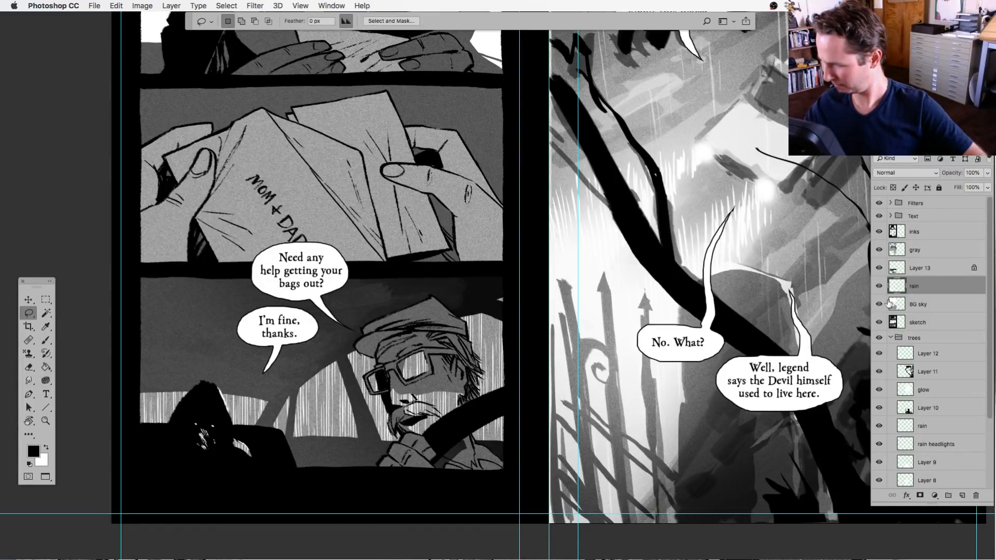
{"action": "left_click", "coordinate": [893, 304]}
{"action": "key", "text": "super+plus"}
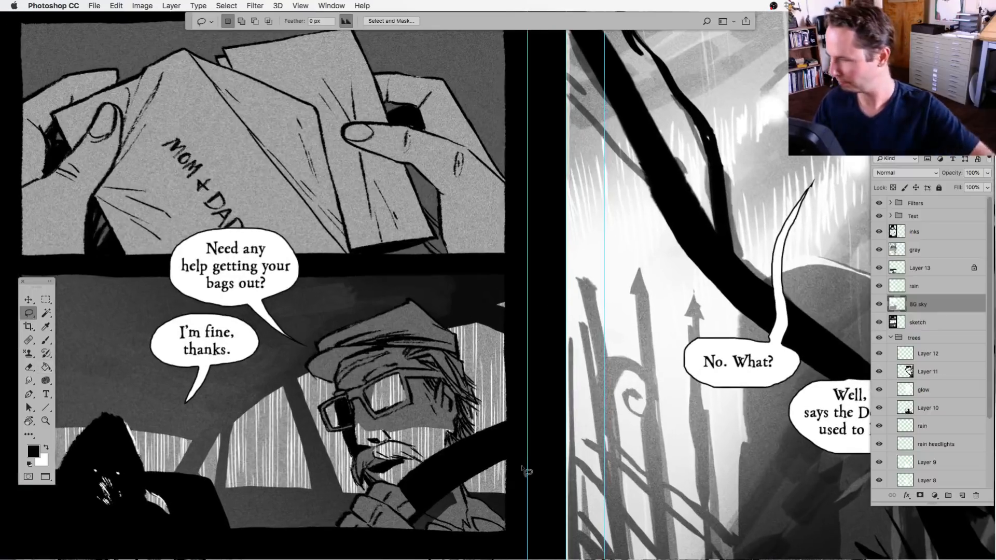
{"action": "left_click_drag", "start_coordinate": [495, 451], "coordinate": [461, 409]}
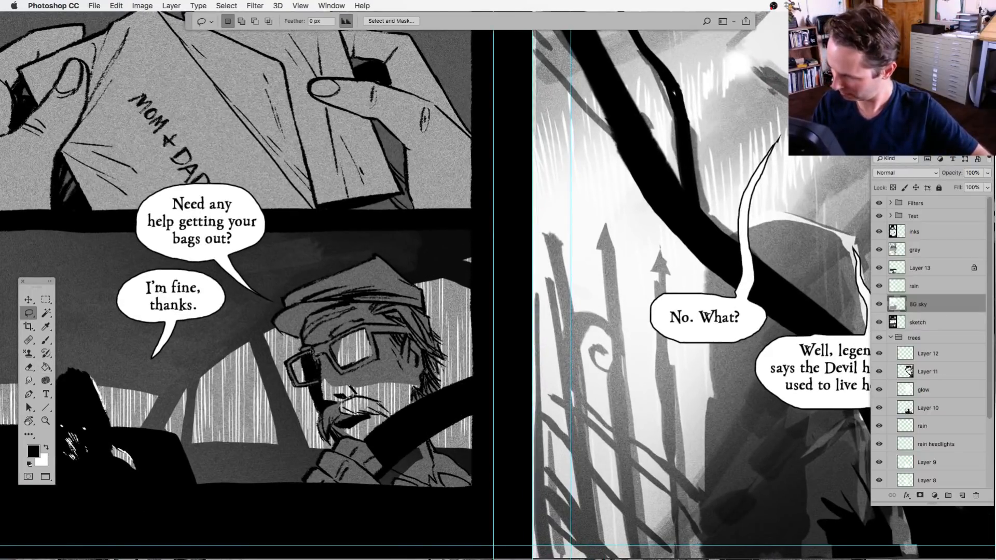
{"action": "mouse_move", "coordinate": [311, 346]}
{"action": "left_mouse_down"}
{"action": "mouse_move", "coordinate": [327, 417]}
{"action": "mouse_move", "coordinate": [350, 454]}
{"action": "mouse_move", "coordinate": [410, 438]}
{"action": "mouse_move", "coordinate": [432, 374]}
{"action": "mouse_move", "coordinate": [312, 347]}
{"action": "left_mouse_up"}
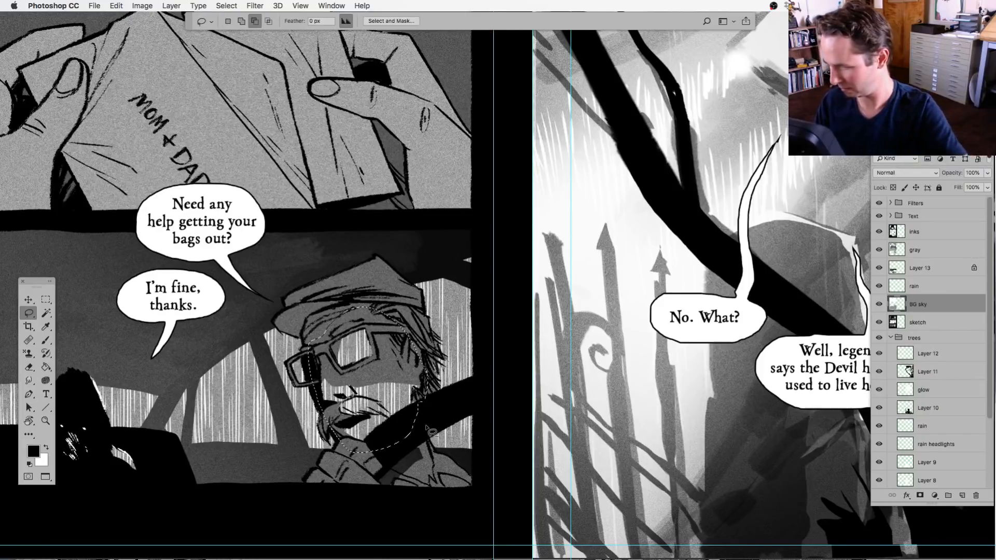
{"action": "key", "text": "alt+BackSpace"}
{"action": "key", "text": "super+z"}
{"action": "key", "text": "super+BackSpace"}
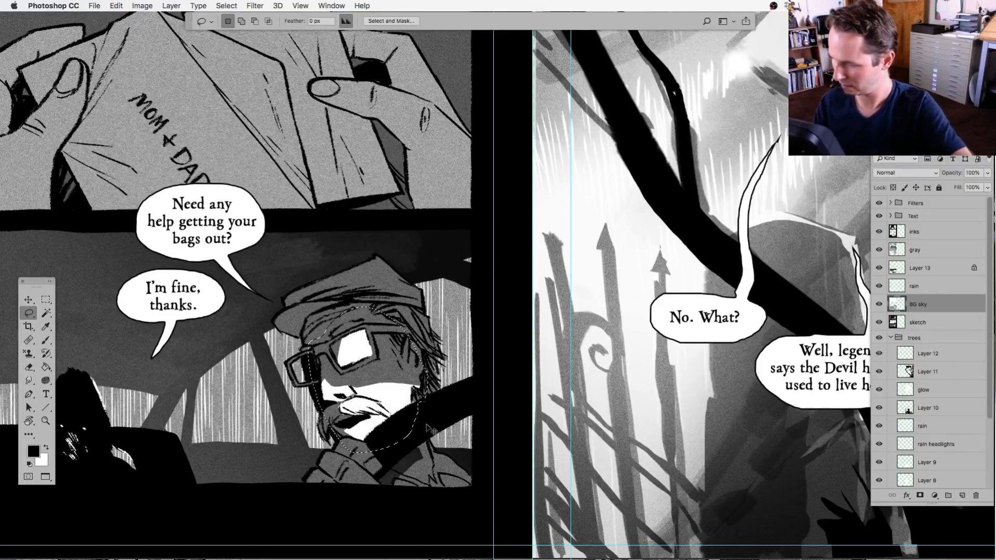
{"action": "key", "text": "super+d"}
Load the BG sky layer's outline as a selection, clear that area on the sketch layer and deselect.
{"action": "left_click_drag", "start_coordinate": [896, 305], "coordinate": [897, 284]}
{"action": "key", "text": "super+z"}
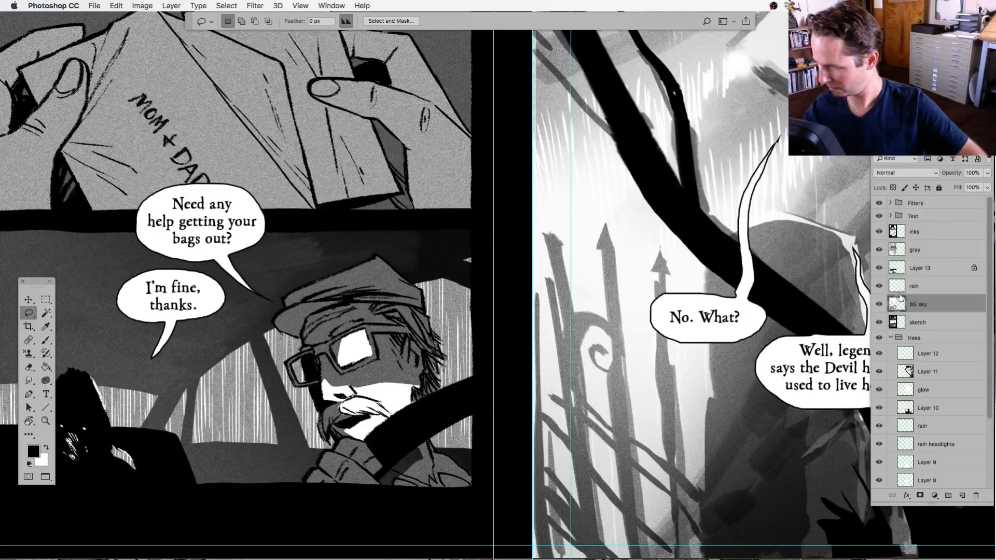
{"action": "left_click", "coordinate": [897, 287], "text": "super"}
{"action": "left_click", "coordinate": [897, 301], "text": "super"}
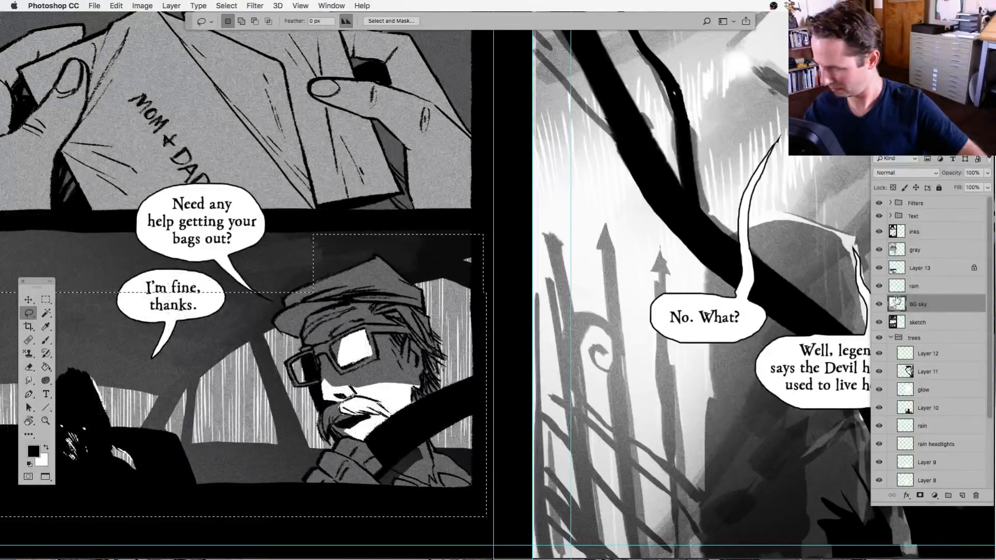
{"action": "left_click", "coordinate": [893, 323]}
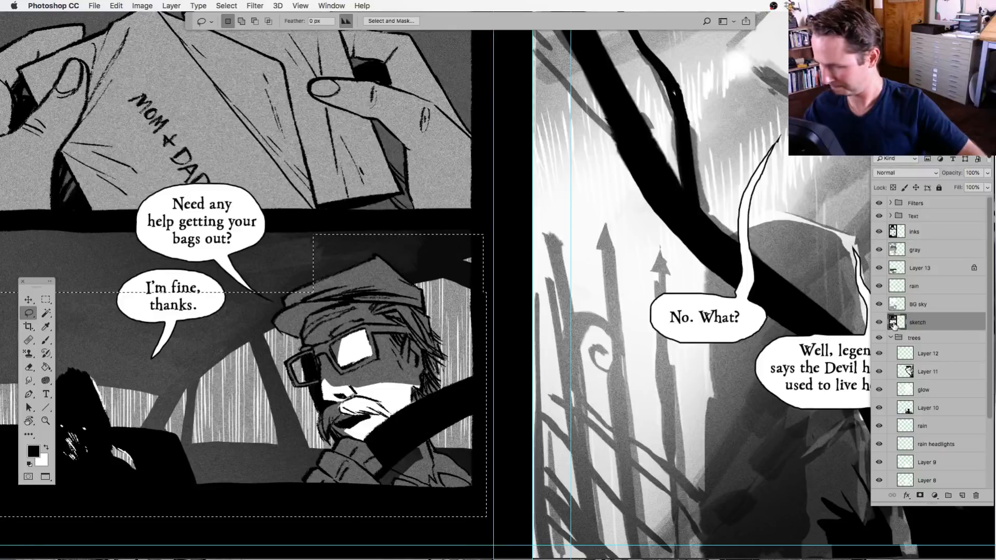
{"action": "key", "text": "Delete"}
{"action": "key", "text": "super+d"}
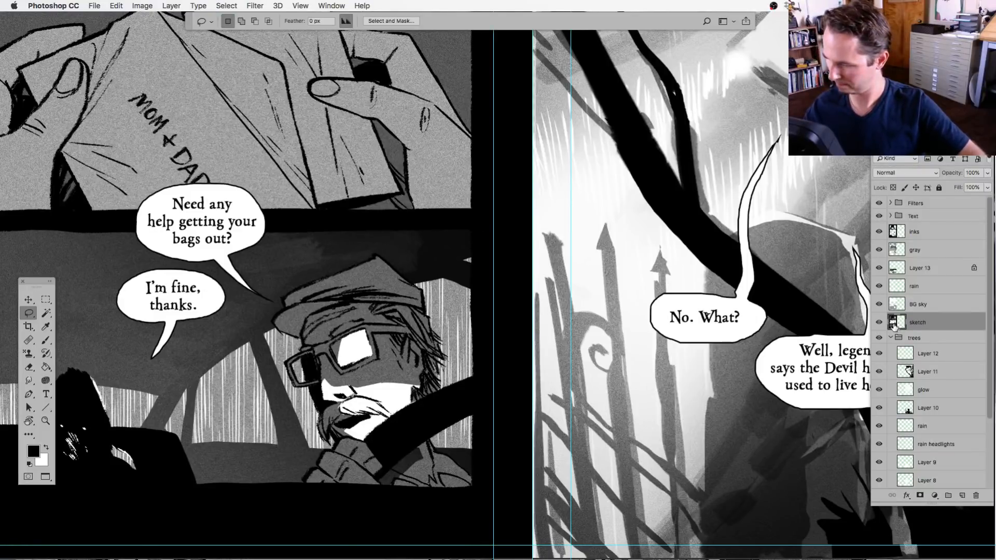
Try to whiten the lassoed neck area below the steering wheel on the BG sky layer, and hide the sketch layer.
{"action": "left_click", "coordinate": [895, 304]}
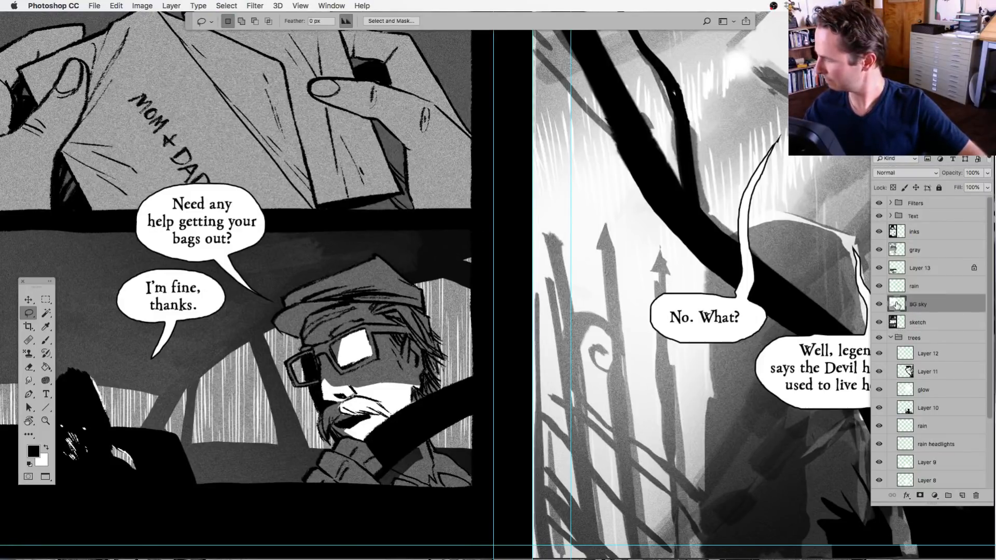
{"action": "mouse_move", "coordinate": [400, 445]}
{"action": "left_mouse_down"}
{"action": "mouse_move", "coordinate": [421, 441]}
{"action": "mouse_move", "coordinate": [409, 444]}
{"action": "left_mouse_up"}
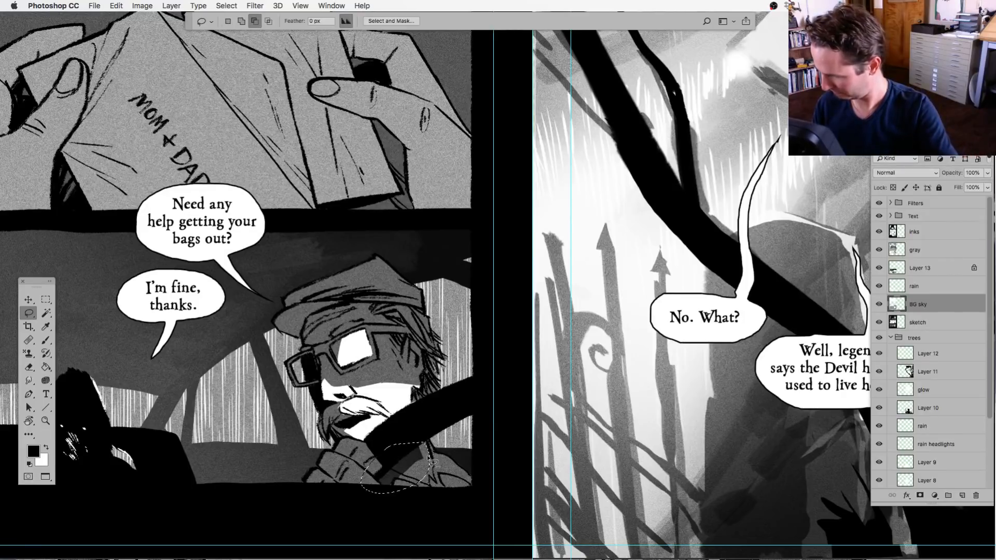
{"action": "key", "text": "Delete"}
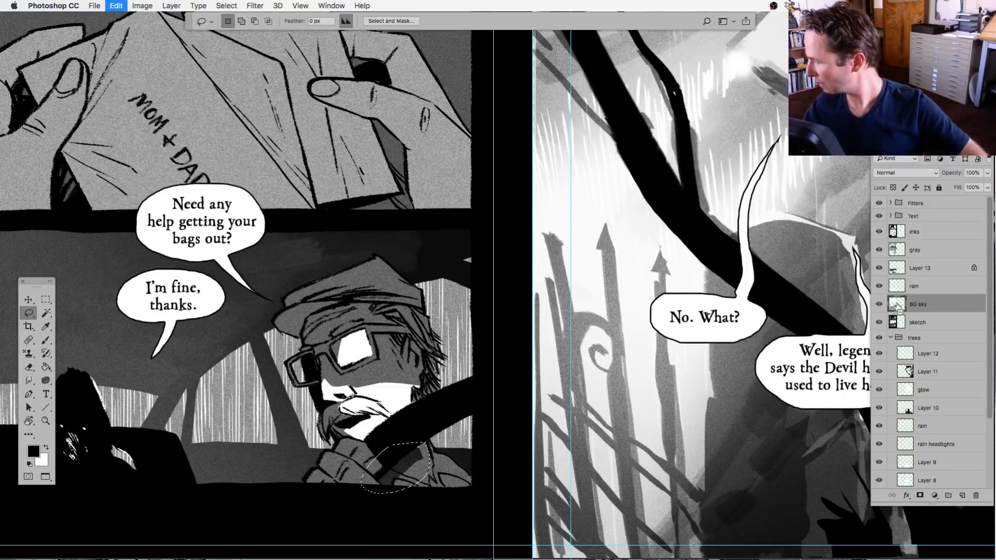
{"action": "left_click", "coordinate": [878, 305]}
{"action": "left_click", "coordinate": [878, 304]}
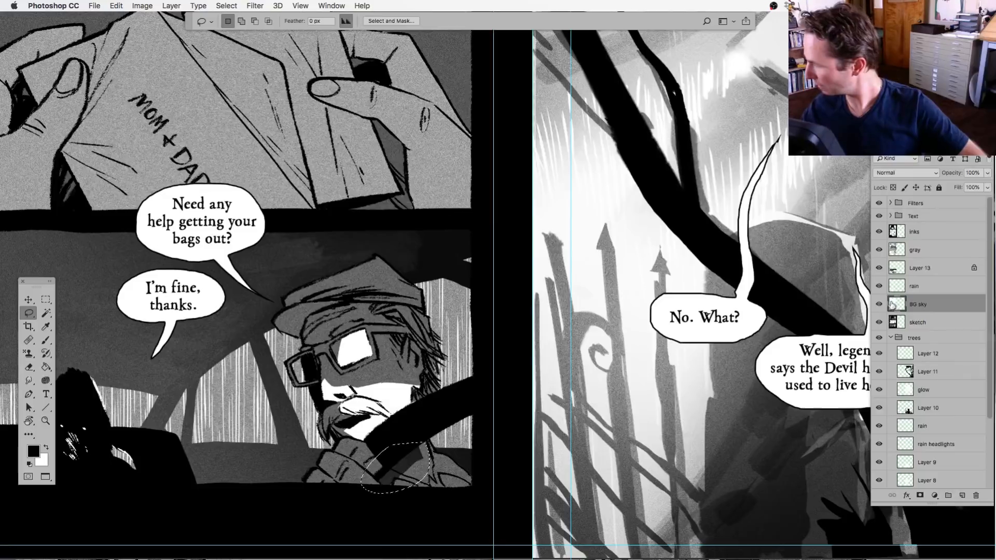
{"action": "left_click", "coordinate": [877, 268]}
{"action": "left_click", "coordinate": [877, 268]}
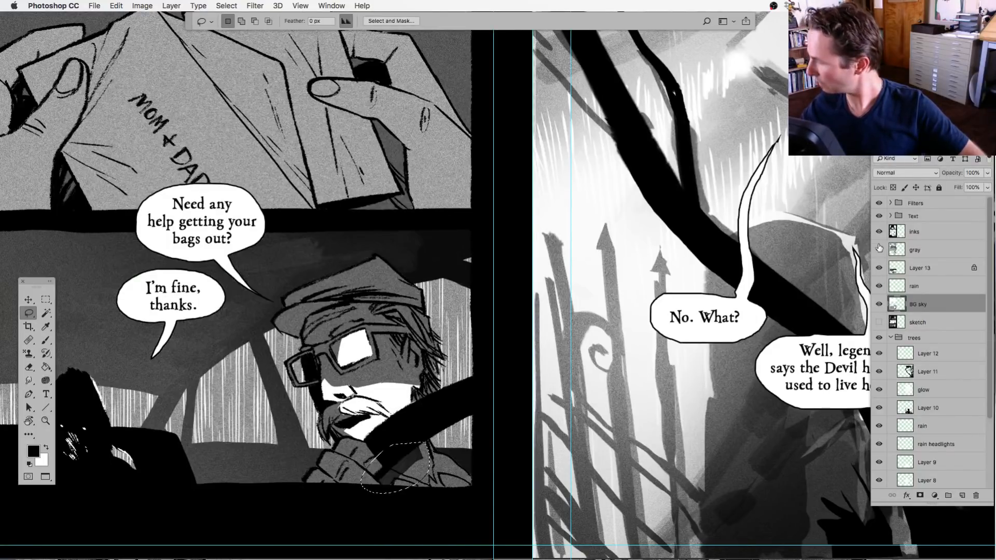
Examine which layer darkens the driver's neck by toggling gray and Layer 13 and isolating the gray layer.
{"action": "left_click", "coordinate": [878, 251]}
{"action": "left_click", "coordinate": [878, 250]}
{"action": "left_click", "coordinate": [878, 250], "text": "alt"}
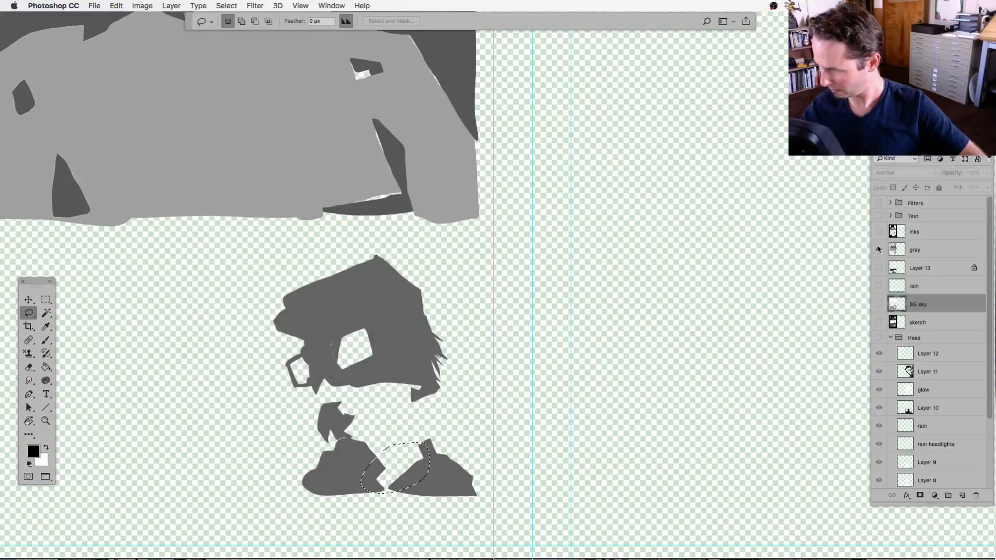
{"action": "left_click", "coordinate": [877, 250], "text": "alt"}
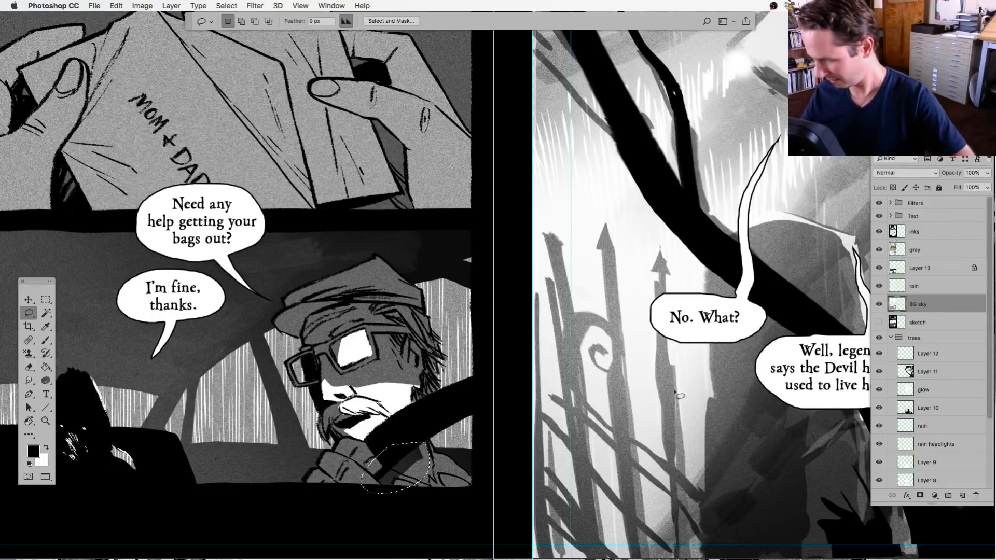
{"action": "scroll", "coordinate": [531, 461], "scroll_direction": "down", "scroll_amount": 2}
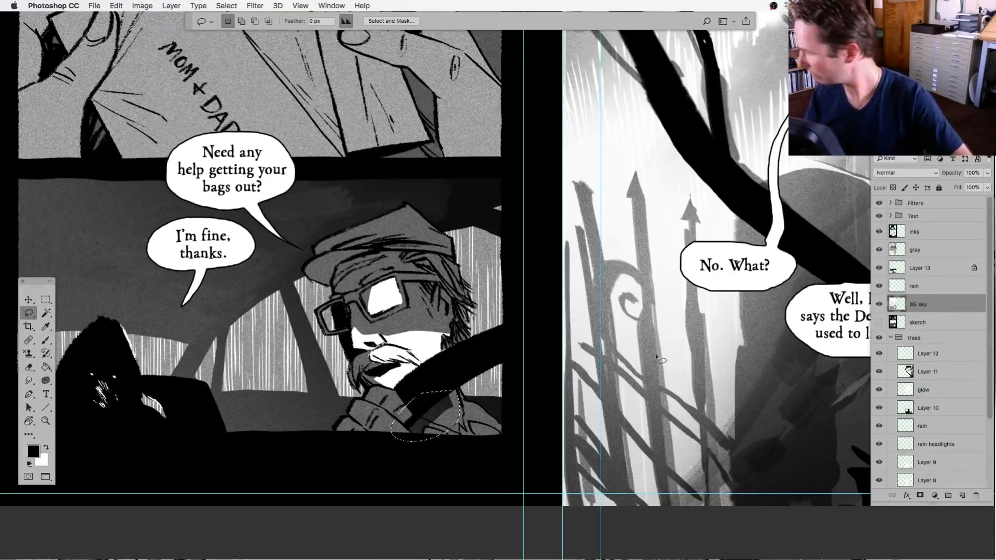
{"action": "left_click", "coordinate": [880, 250]}
{"action": "left_click", "coordinate": [880, 251]}
{"action": "left_click", "coordinate": [880, 251]}
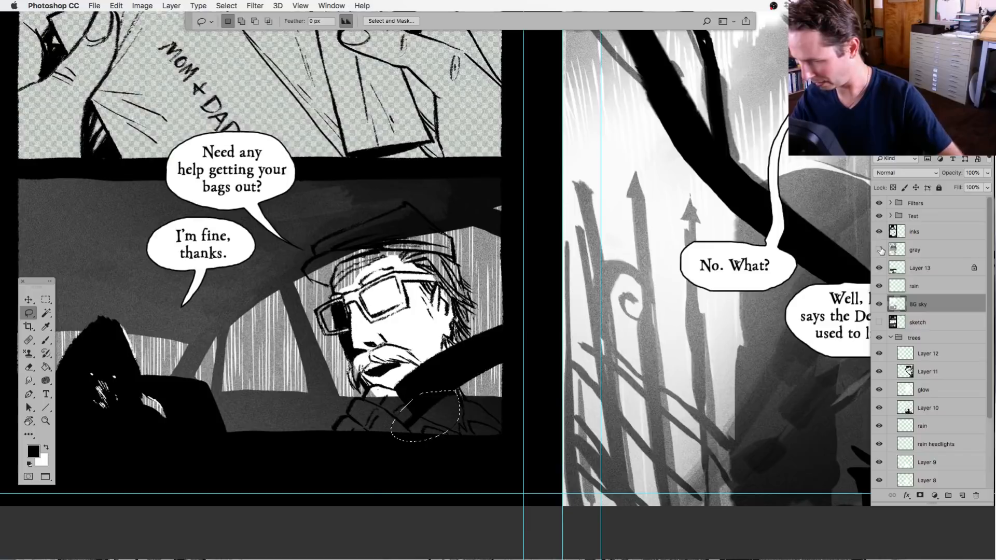
{"action": "left_click", "coordinate": [880, 251]}
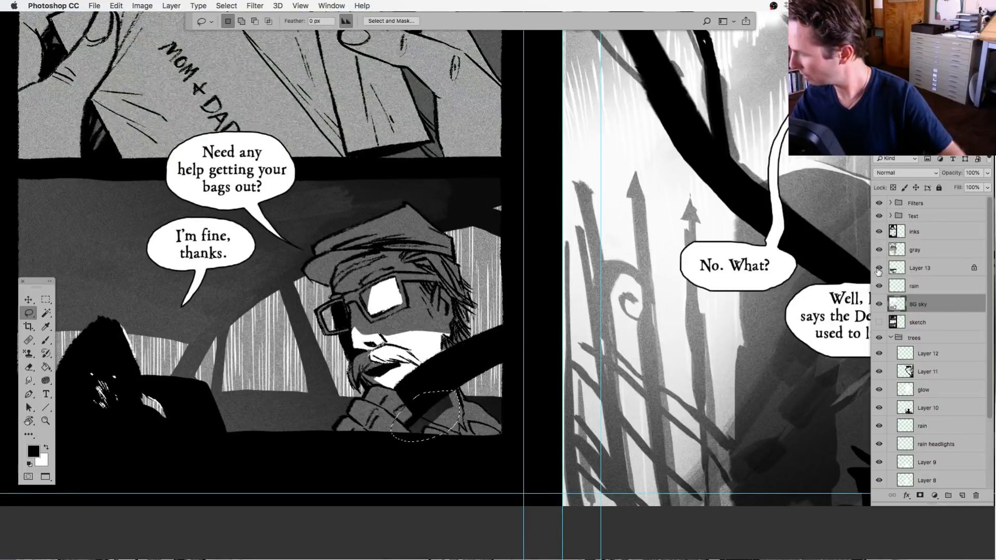
{"action": "left_click", "coordinate": [878, 268]}
{"action": "left_click", "coordinate": [879, 269]}
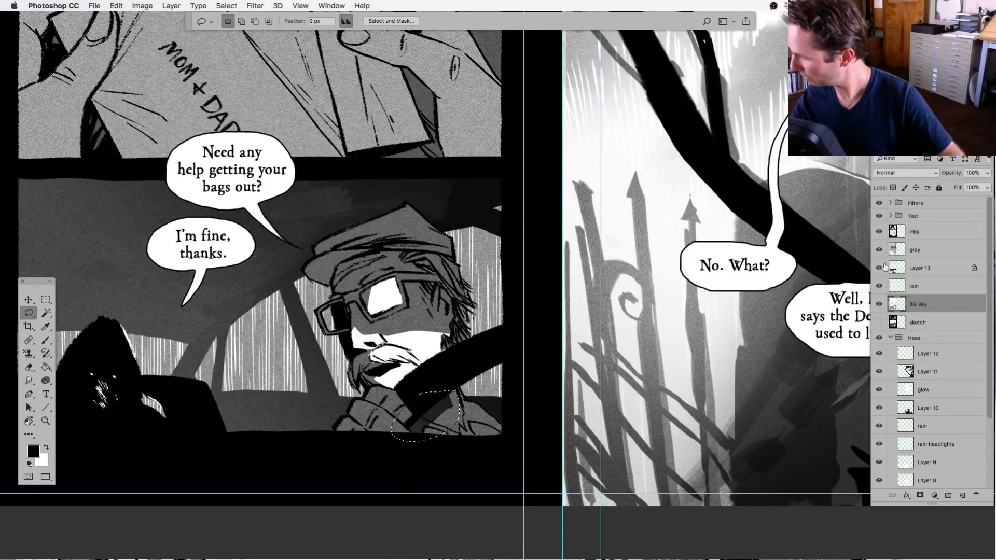
{"action": "left_click", "coordinate": [878, 250], "text": "alt"}
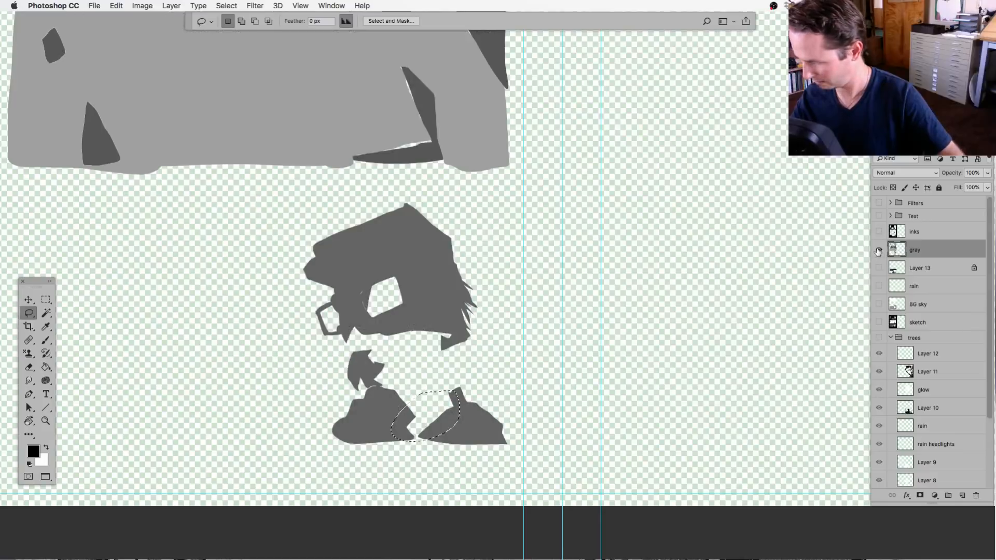
{"action": "left_click", "coordinate": [877, 251], "text": "alt"}
Try to fill the lassoed neck area below the steering wheel with white on the gray layer.
{"action": "left_click", "coordinate": [45, 340]}
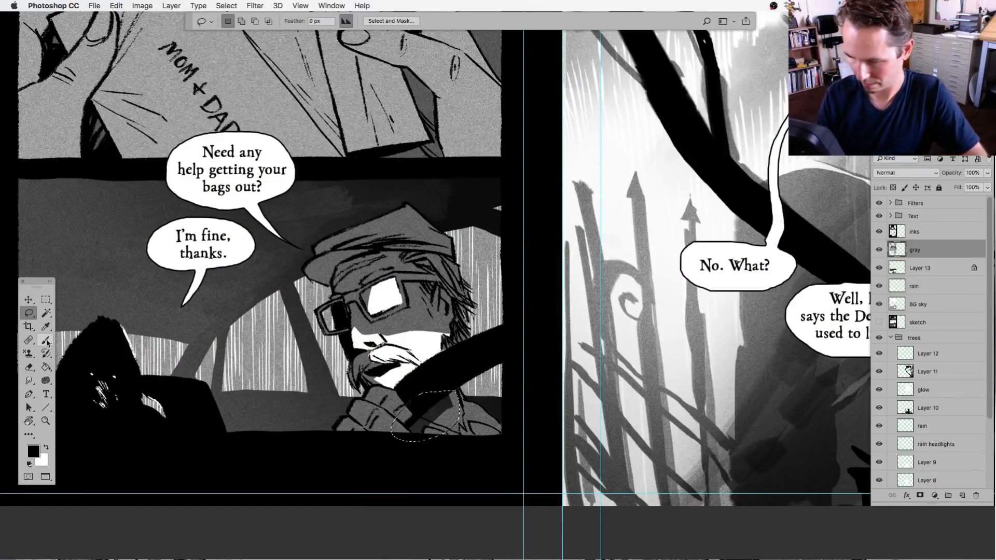
{"action": "left_click", "coordinate": [47, 447]}
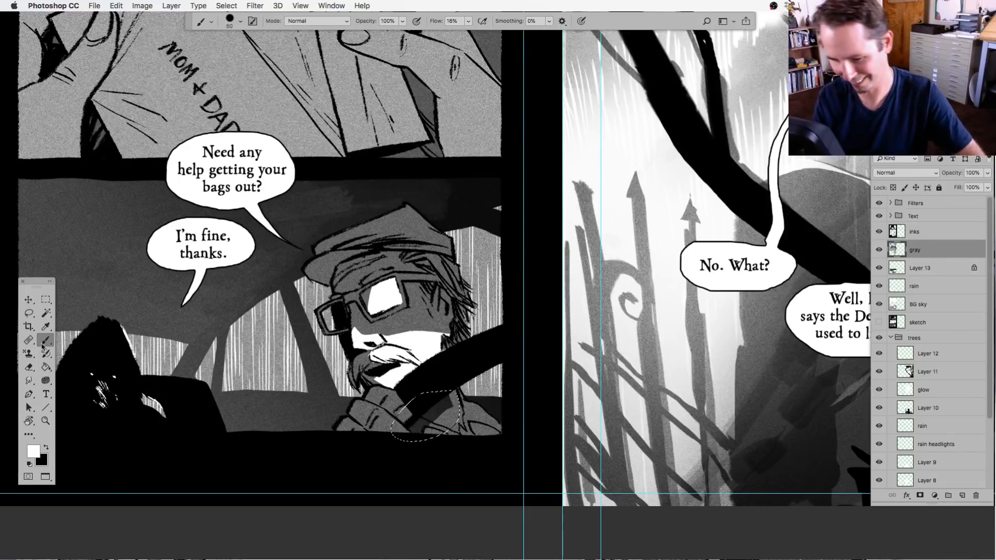
{"action": "key", "text": "l"}
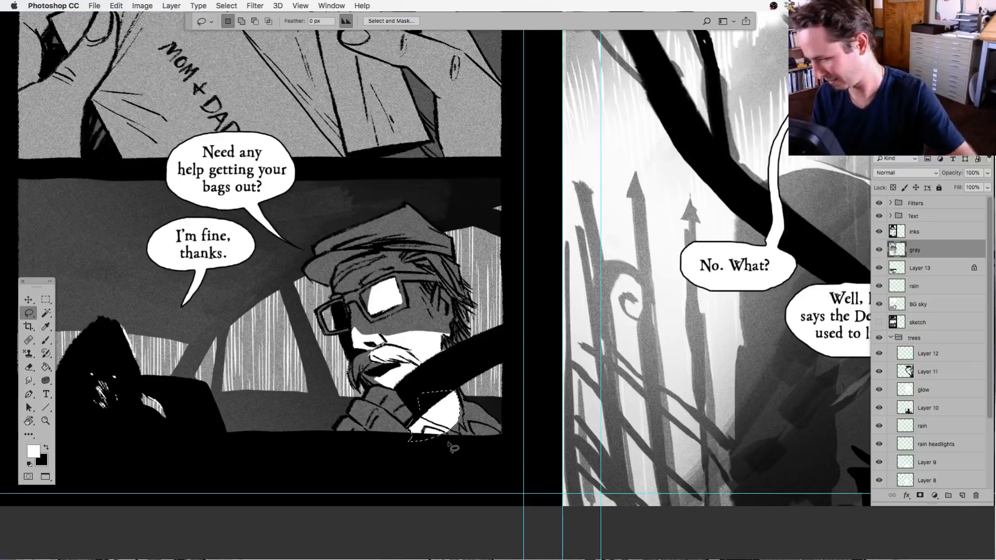
{"action": "key", "text": "Delete"}
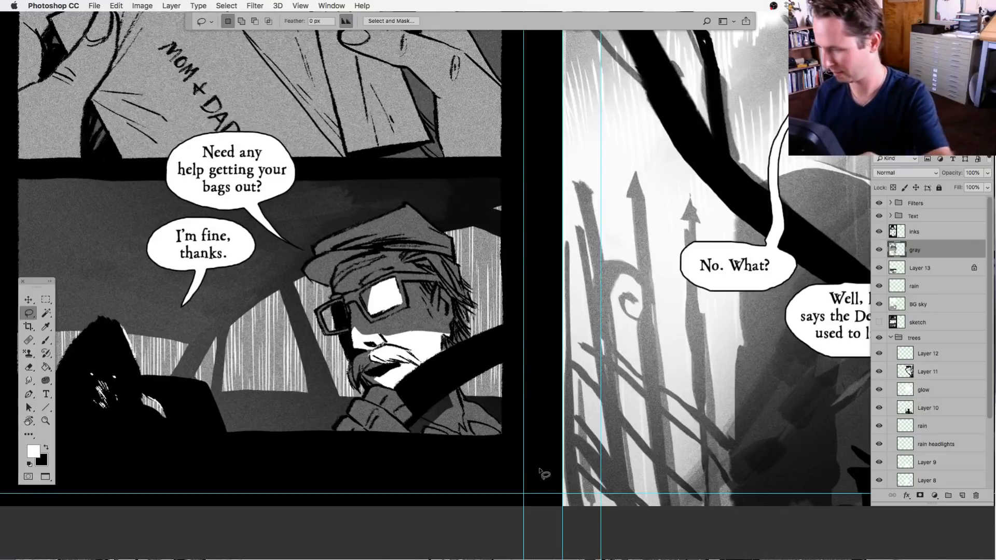
Examine which layer holds the driver's neck tone by isolating gray and Layer 13 and toggling BG sky.
{"action": "key", "text": "super+equal"}
{"action": "key", "text": "super+equal"}
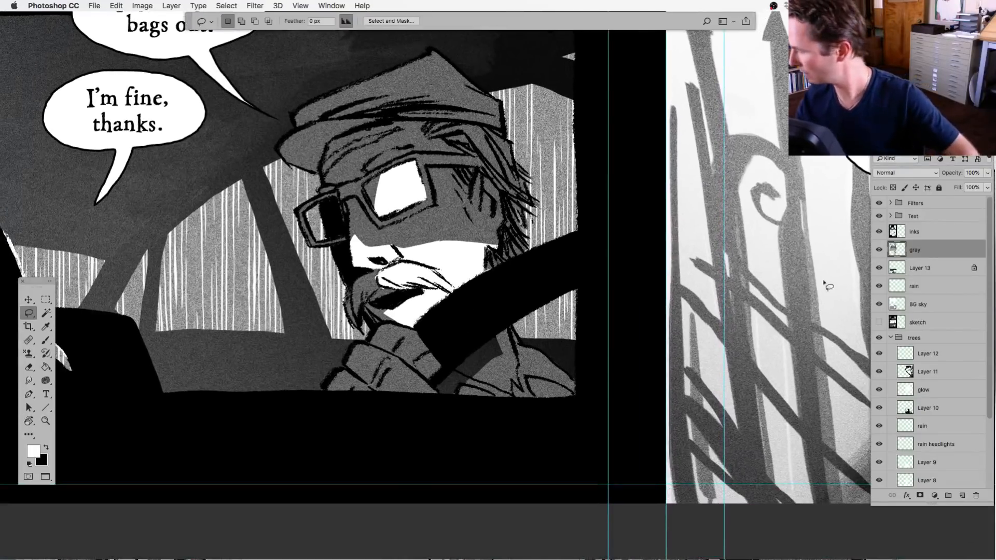
{"action": "mouse_move", "coordinate": [495, 345]}
{"action": "left_mouse_down"}
{"action": "mouse_move", "coordinate": [503, 353]}
{"action": "mouse_move", "coordinate": [487, 369]}
{"action": "mouse_move", "coordinate": [443, 400]}
{"action": "mouse_move", "coordinate": [506, 332]}
{"action": "mouse_move", "coordinate": [545, 334]}
{"action": "left_mouse_up"}
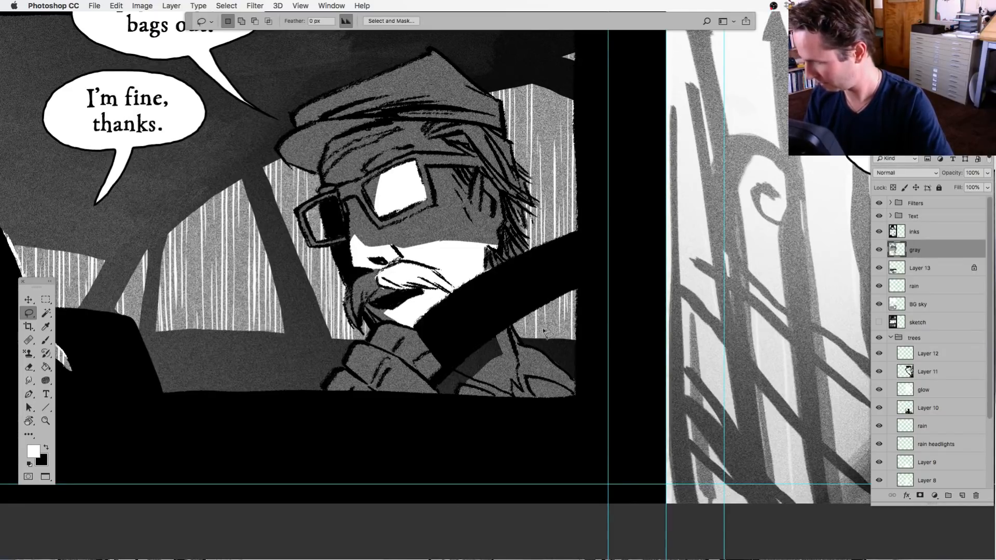
{"action": "left_click", "coordinate": [879, 250], "text": "alt"}
{"action": "left_click", "coordinate": [878, 250], "text": "alt"}
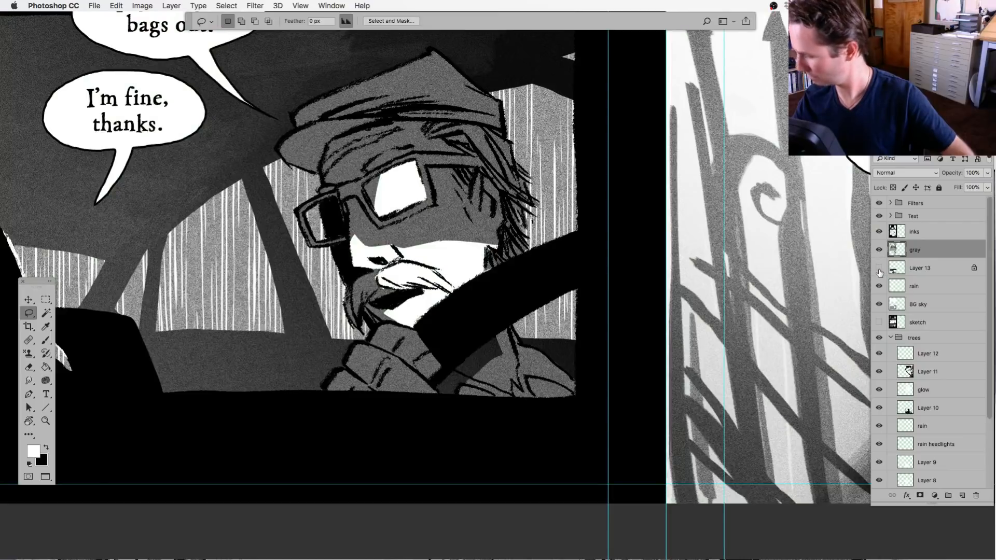
{"action": "left_click", "coordinate": [878, 268]}
{"action": "left_click", "coordinate": [878, 269]}
{"action": "left_click", "coordinate": [879, 269], "text": "alt"}
{"action": "left_click", "coordinate": [878, 268], "text": "alt"}
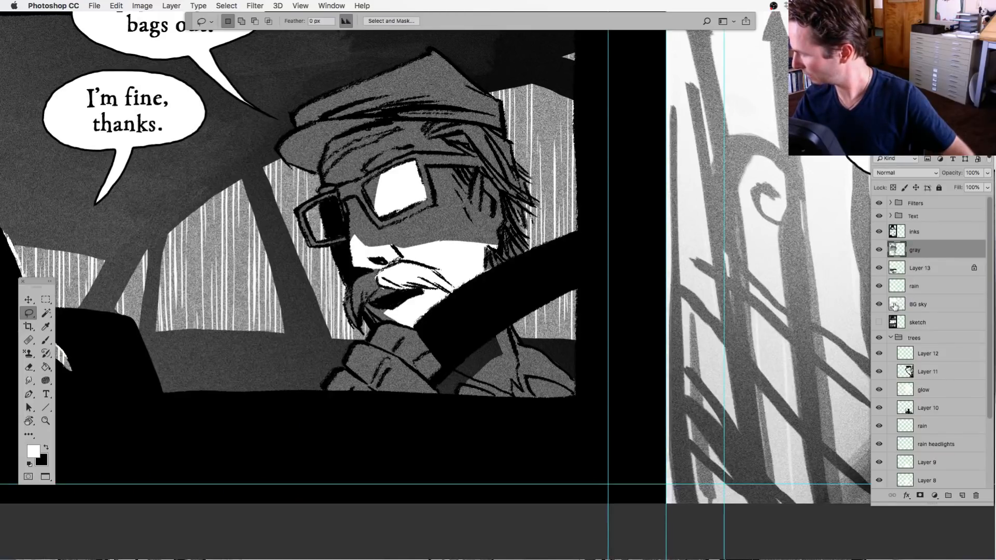
{"action": "left_click", "coordinate": [878, 305]}
{"action": "left_click", "coordinate": [879, 305]}
Isolate the BG sky layer, lasso around its white and black patches, and fill them with the sampled sky gray.
{"action": "left_click", "coordinate": [879, 305], "text": "alt"}
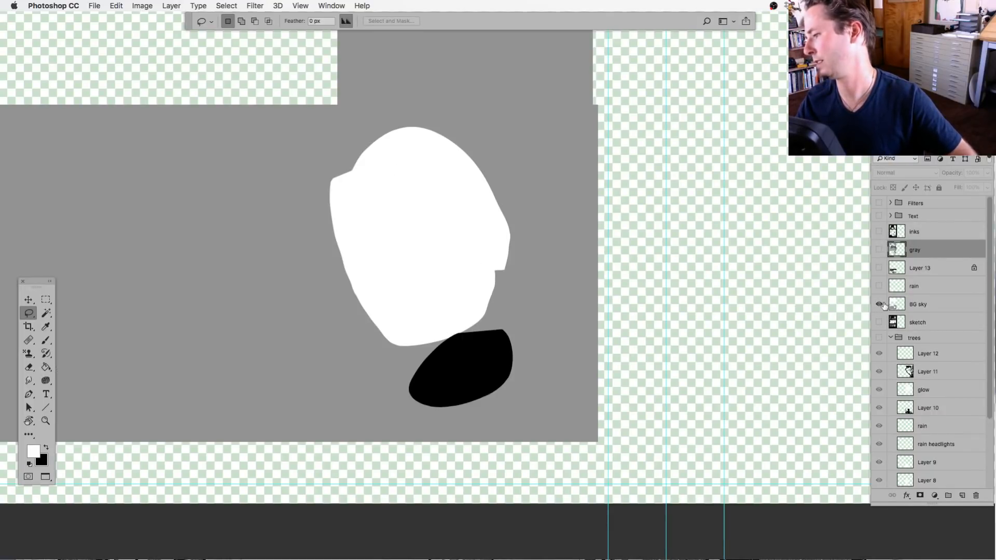
{"action": "left_click", "coordinate": [884, 306]}
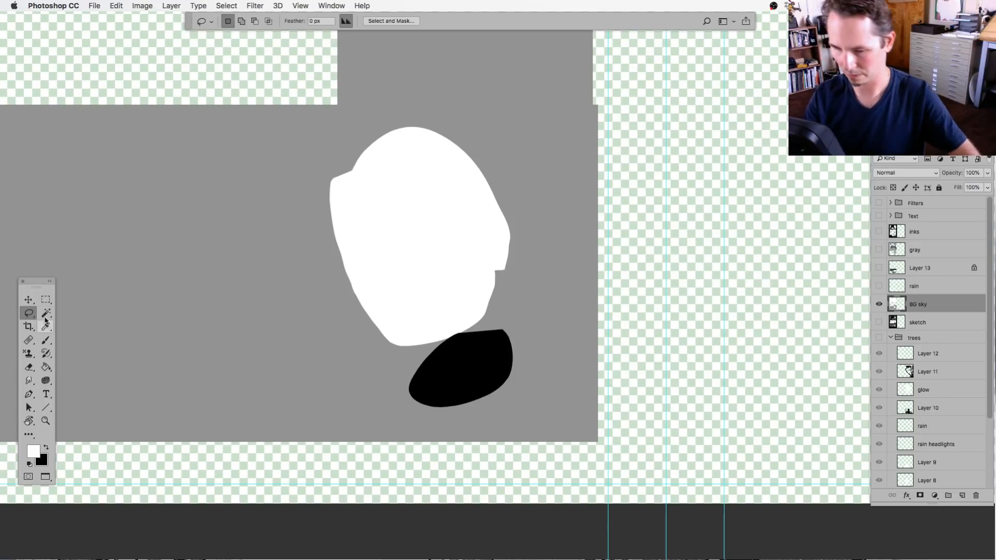
{"action": "key", "text": "shift+l"}
{"action": "mouse_move", "coordinate": [370, 120]}
{"action": "left_mouse_down"}
{"action": "mouse_move", "coordinate": [296, 240]}
{"action": "mouse_move", "coordinate": [408, 424]}
{"action": "mouse_move", "coordinate": [473, 117]}
{"action": "mouse_move", "coordinate": [431, 91]}
{"action": "left_mouse_up"}
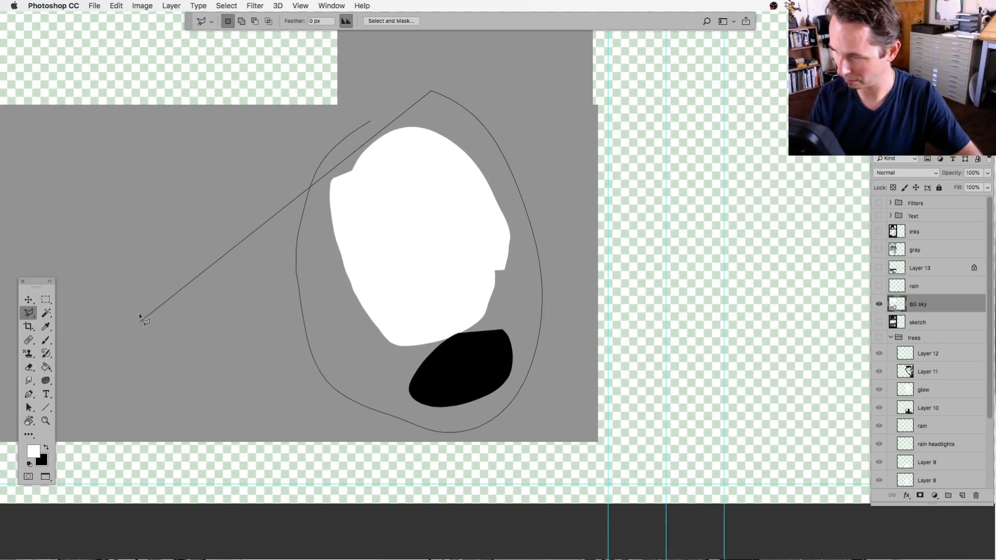
{"action": "left_click", "coordinate": [144, 318]}
{"action": "double_click", "coordinate": [326, 137]}
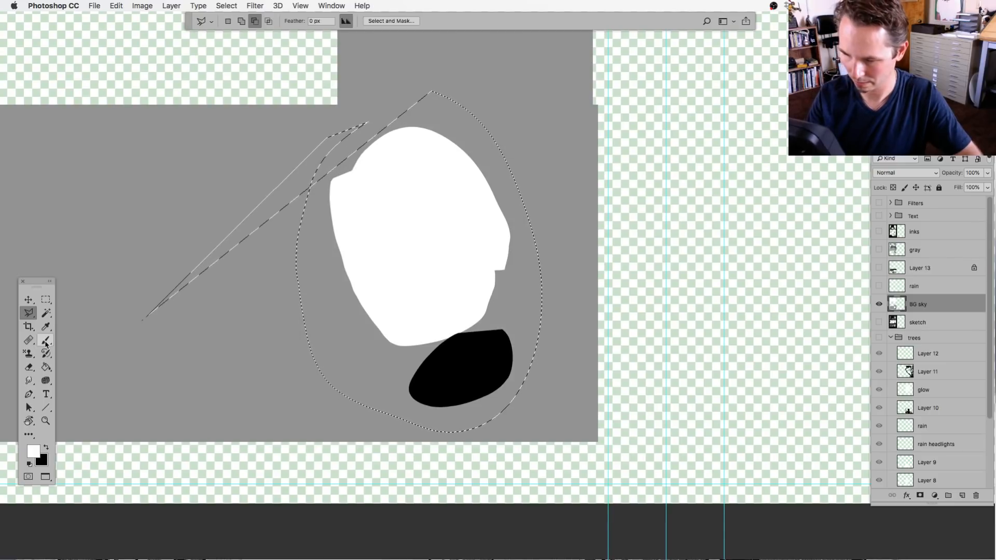
{"action": "left_click", "coordinate": [45, 340]}
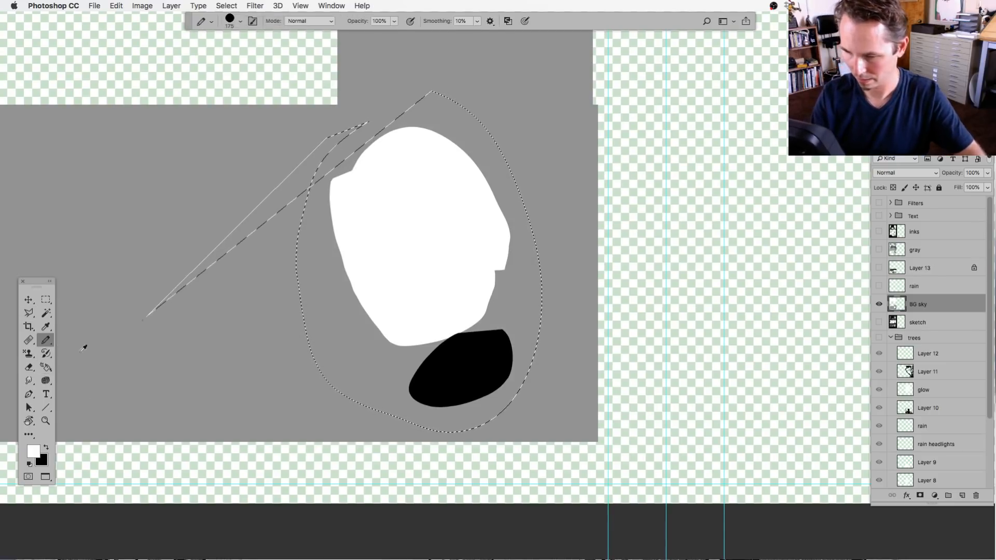
{"action": "left_click", "coordinate": [256, 349], "text": "alt"}
{"action": "key", "text": "alt+BackSpace"}
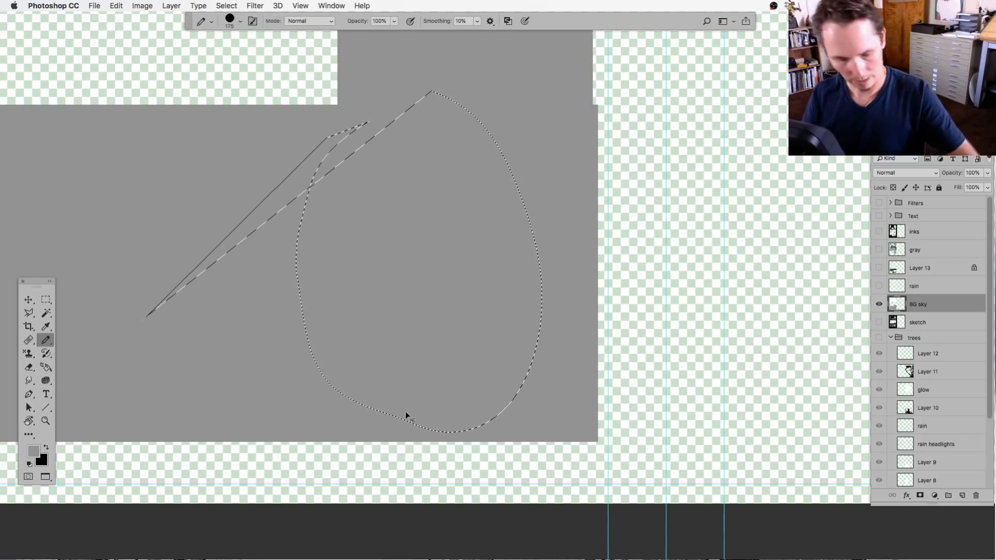
{"action": "key", "text": "ctrl+d"}
{"action": "left_click", "coordinate": [878, 304], "text": "alt"}
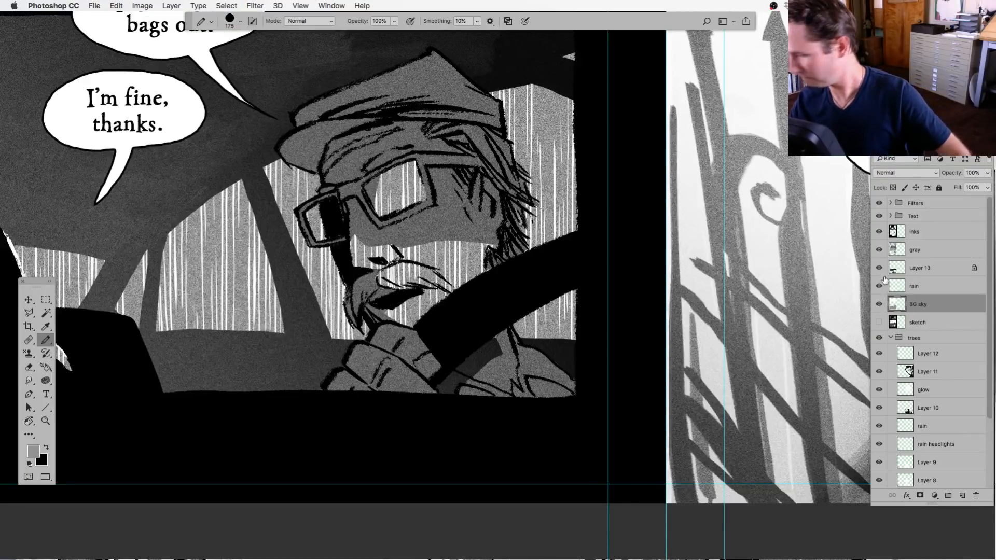
Add a new layer between gray and Layer 13 and name it "fface light".
{"action": "left_click", "coordinate": [893, 252]}
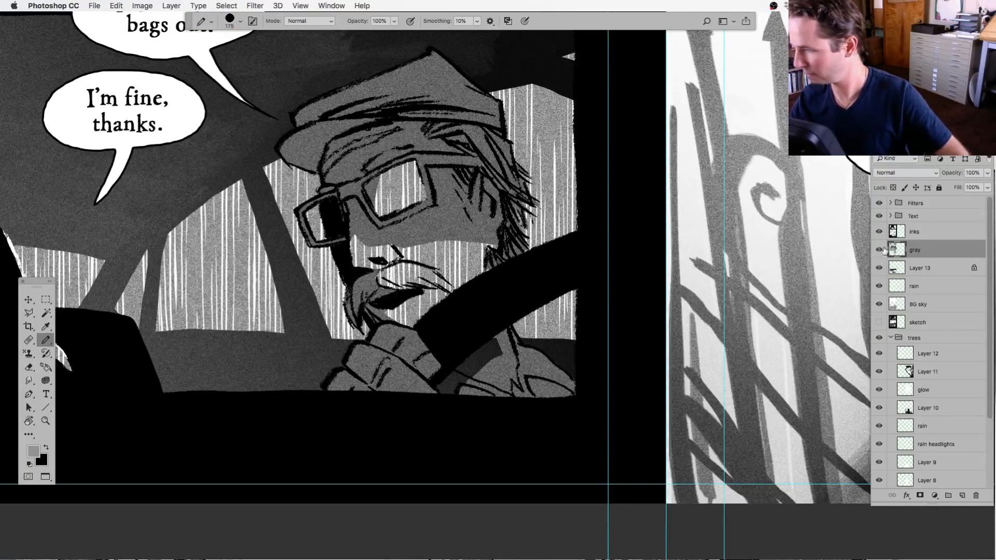
{"action": "left_click", "coordinate": [879, 251], "text": "alt"}
{"action": "left_click", "coordinate": [879, 251], "text": "alt"}
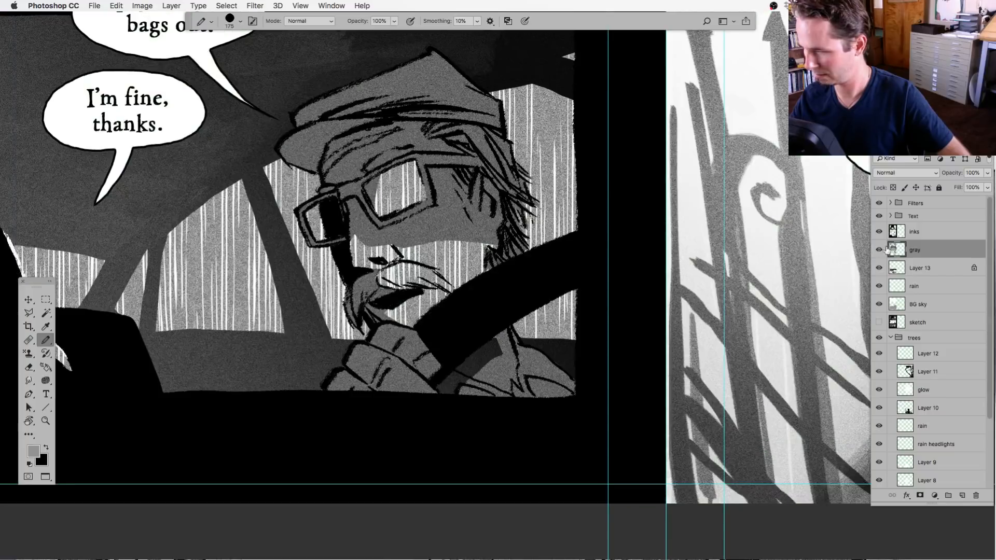
{"action": "left_click", "coordinate": [878, 268], "text": "alt"}
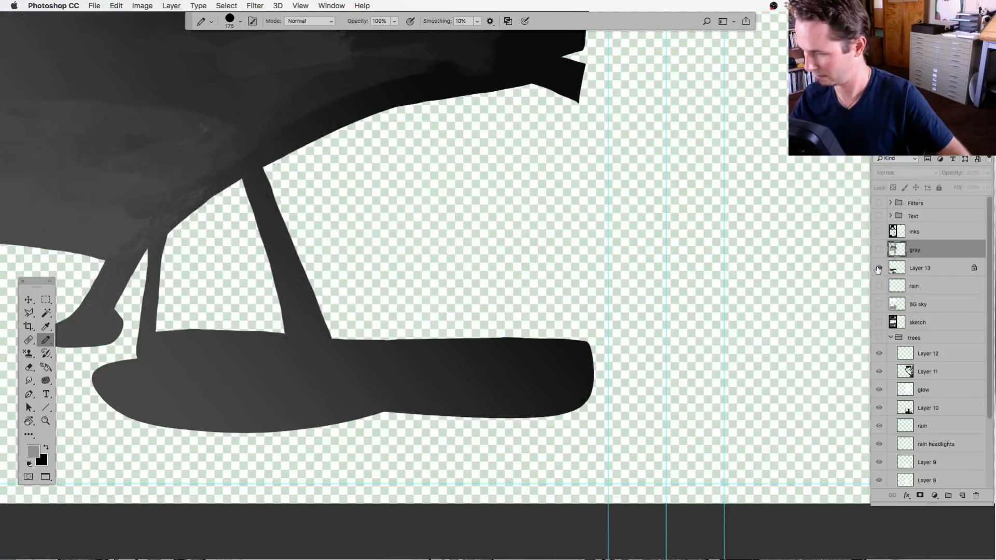
{"action": "left_click", "coordinate": [879, 268], "text": "alt"}
{"action": "left_click", "coordinate": [962, 495]}
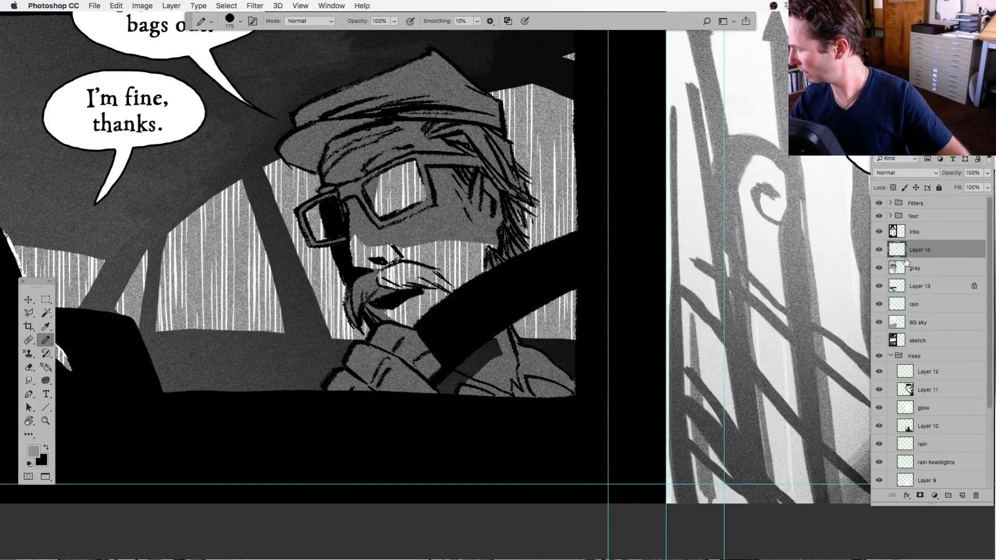
{"action": "left_click_drag", "start_coordinate": [905, 261], "coordinate": [904, 276]}
{"action": "double_click", "coordinate": [904, 276]}
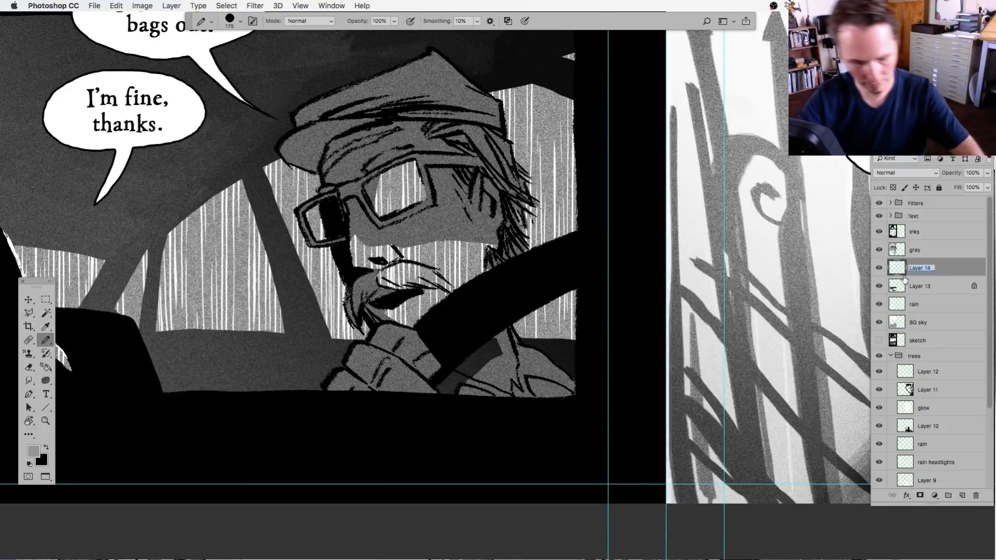
{"action": "type", "text": "ffe"}
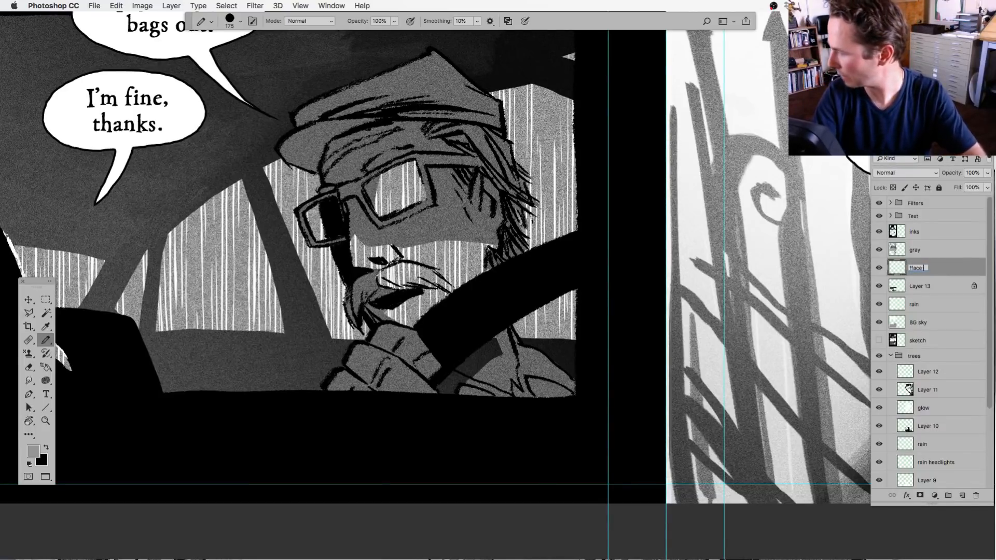
{"action": "type", "text": "ce light"}
{"action": "key", "text": "Return"}
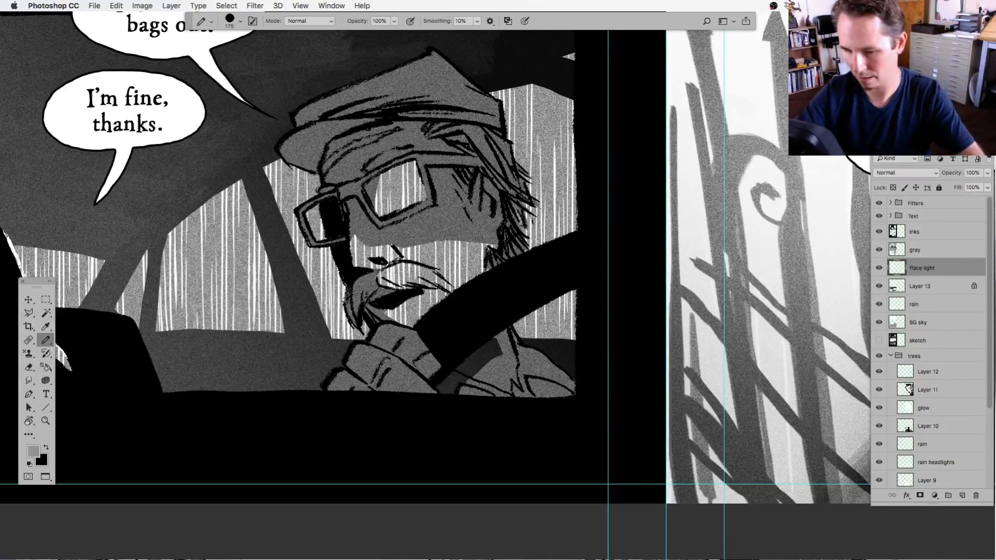
Lasso the driver's near glasses lens and fill it with white on the fface light layer.
{"action": "left_click", "coordinate": [28, 313]}
{"action": "left_click_drag", "start_coordinate": [28, 313], "coordinate": [77, 315]}
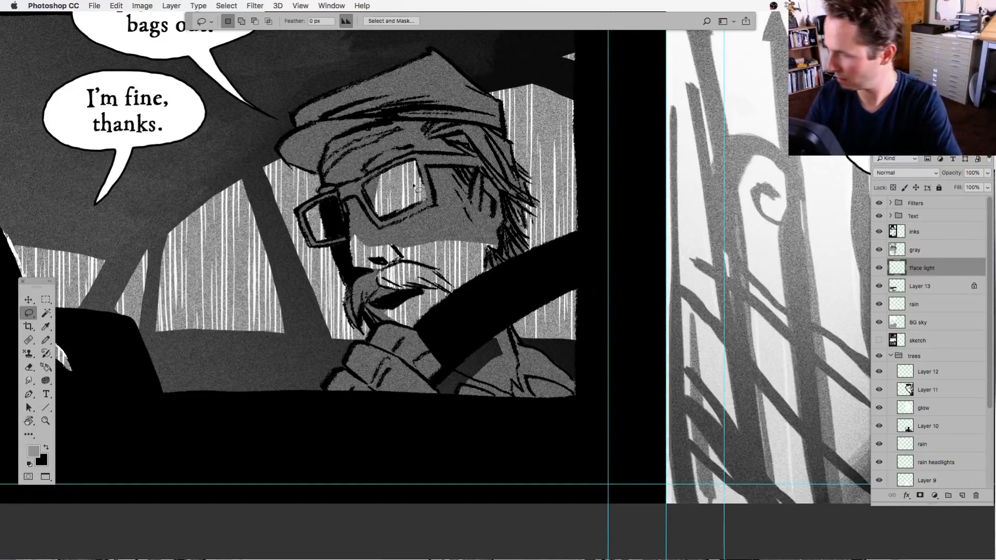
{"action": "mouse_move", "coordinate": [415, 146]}
{"action": "left_mouse_down"}
{"action": "mouse_move", "coordinate": [378, 238]}
{"action": "mouse_move", "coordinate": [443, 170]}
{"action": "left_mouse_up"}
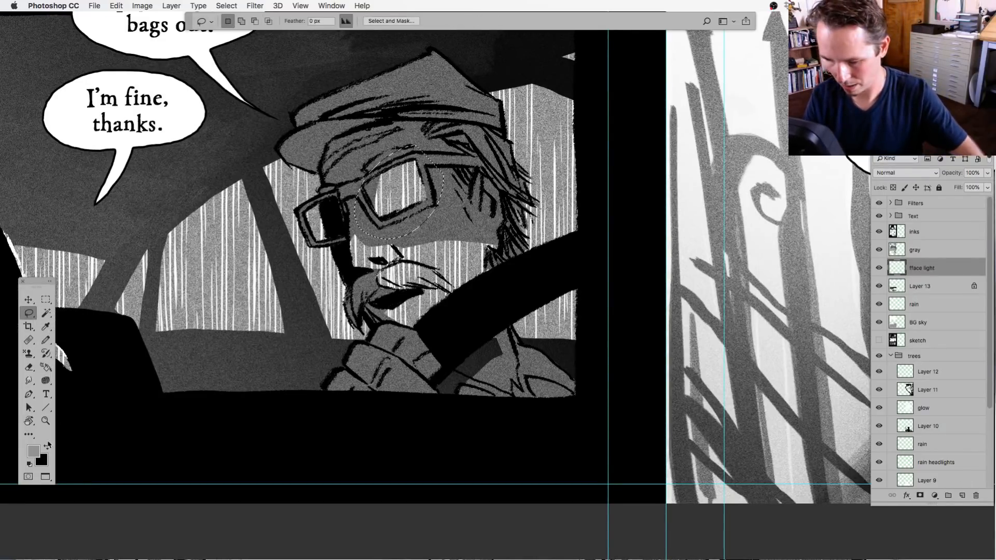
{"action": "key", "text": "d"}
{"action": "left_click", "coordinate": [47, 445]}
{"action": "key", "text": "alt+BackSpace"}
{"action": "key", "text": "ctrl+d"}
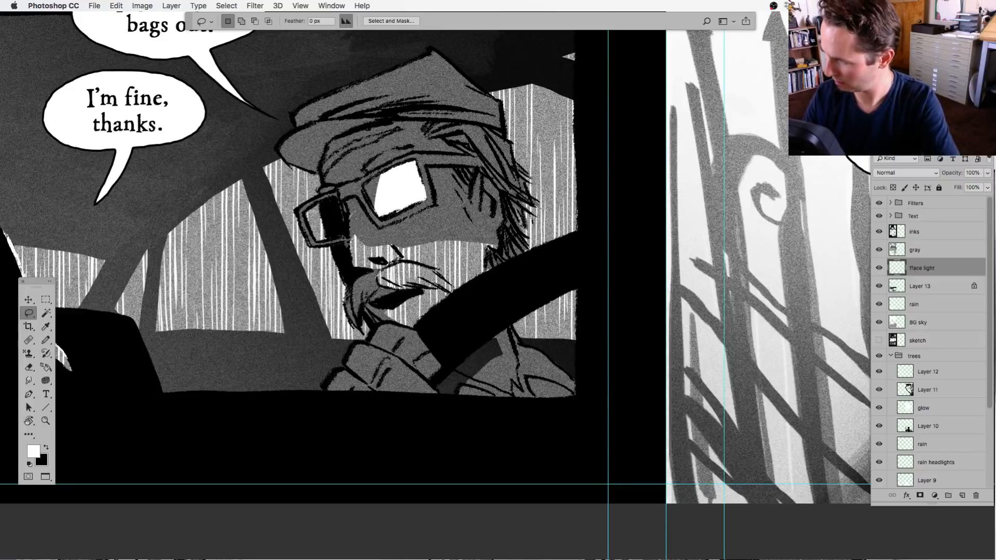
Lasso the driver's lower face and the neck below the steering wheel and fill both areas with white.
{"action": "mouse_move", "coordinate": [345, 240]}
{"action": "left_mouse_down"}
{"action": "mouse_move", "coordinate": [363, 304]}
{"action": "mouse_move", "coordinate": [385, 338]}
{"action": "mouse_move", "coordinate": [432, 348]}
{"action": "mouse_move", "coordinate": [501, 305]}
{"action": "mouse_move", "coordinate": [507, 267]}
{"action": "mouse_move", "coordinate": [482, 188]}
{"action": "left_mouse_up"}
{"action": "key", "text": "alt+BackSpace"}
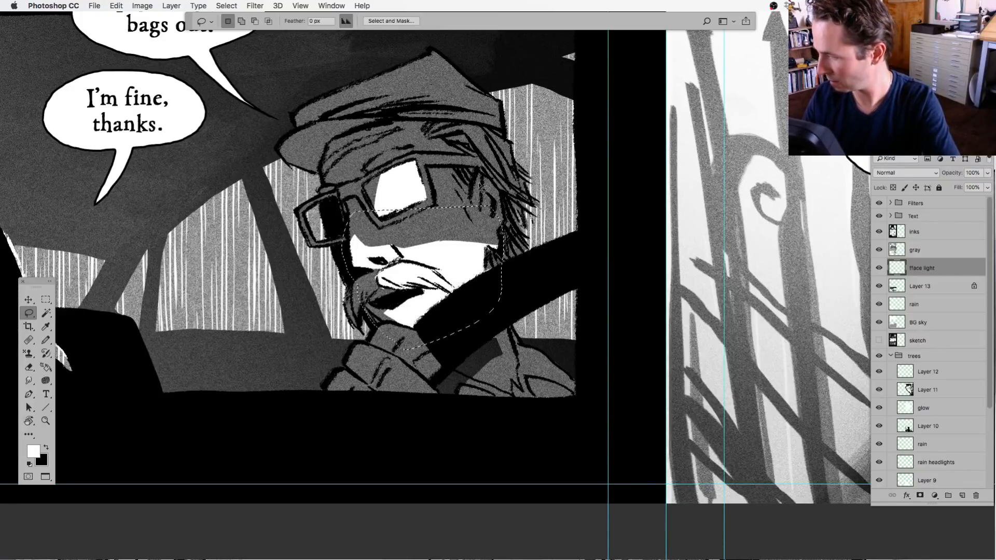
{"action": "mouse_move", "coordinate": [501, 331]}
{"action": "left_mouse_down"}
{"action": "mouse_move", "coordinate": [503, 379]}
{"action": "mouse_move", "coordinate": [487, 301]}
{"action": "left_mouse_up"}
{"action": "key", "text": "alt+BackSpace"}
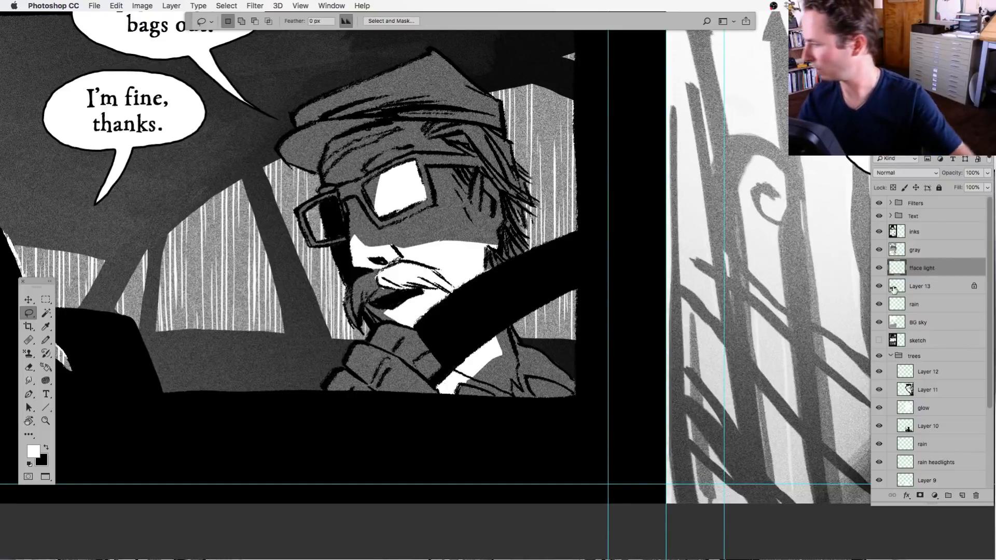
Check the gray layer's shapes on their own and choose the KFP_RoughLine_001 brush.
{"action": "left_click", "coordinate": [878, 249]}
{"action": "left_click", "coordinate": [878, 250]}
{"action": "left_click", "coordinate": [879, 249], "text": "alt"}
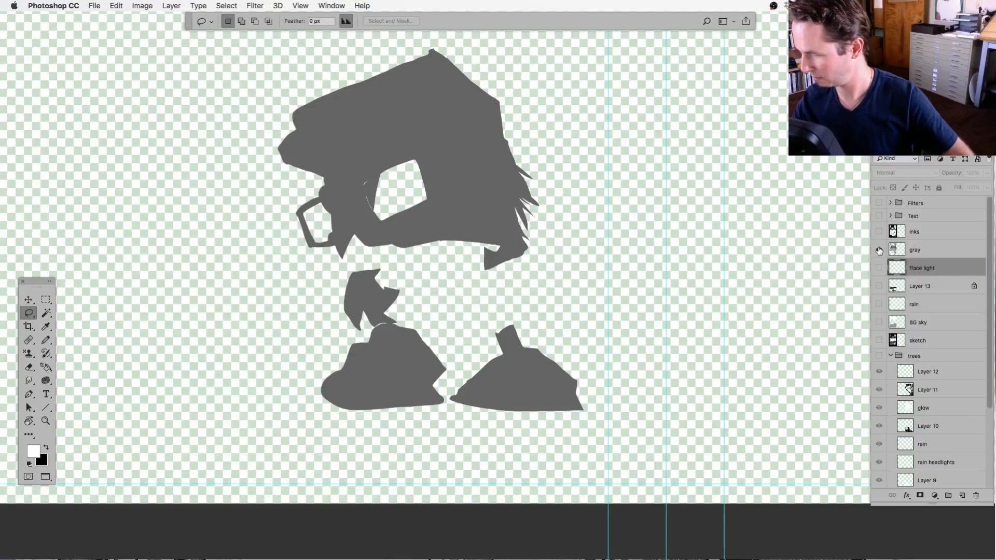
{"action": "left_click", "coordinate": [879, 250], "text": "alt"}
{"action": "left_click_drag", "start_coordinate": [46, 340], "coordinate": [81, 341]}
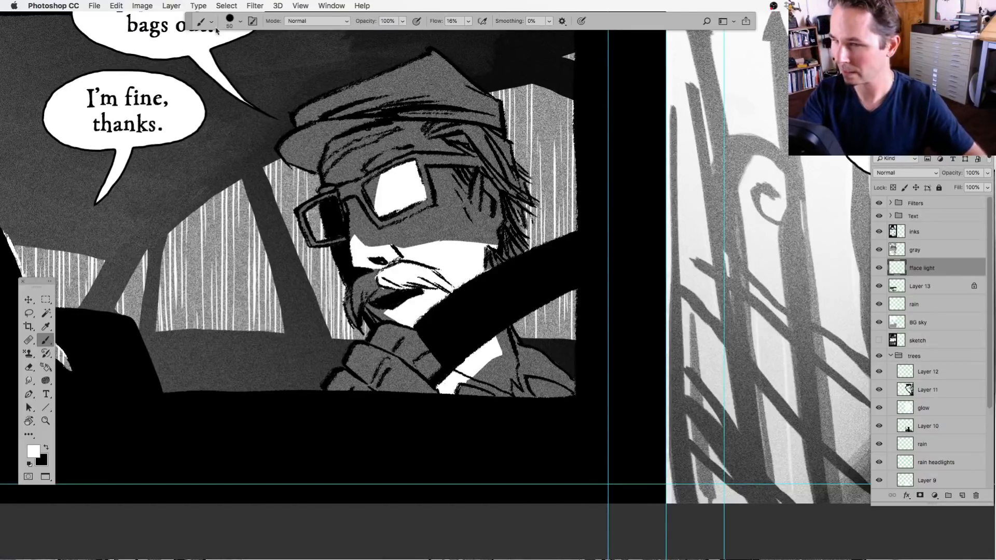
{"action": "left_click", "coordinate": [235, 22]}
{"action": "scroll", "coordinate": [524, 157], "scroll_direction": "up", "scroll_amount": 5}
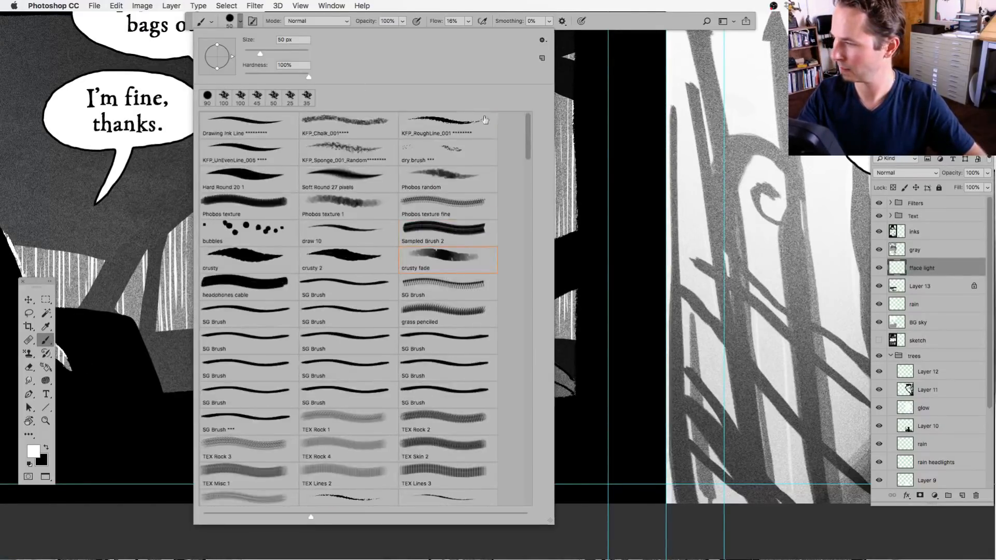
{"action": "left_click", "coordinate": [447, 124]}
{"action": "left_click", "coordinate": [230, 21]}
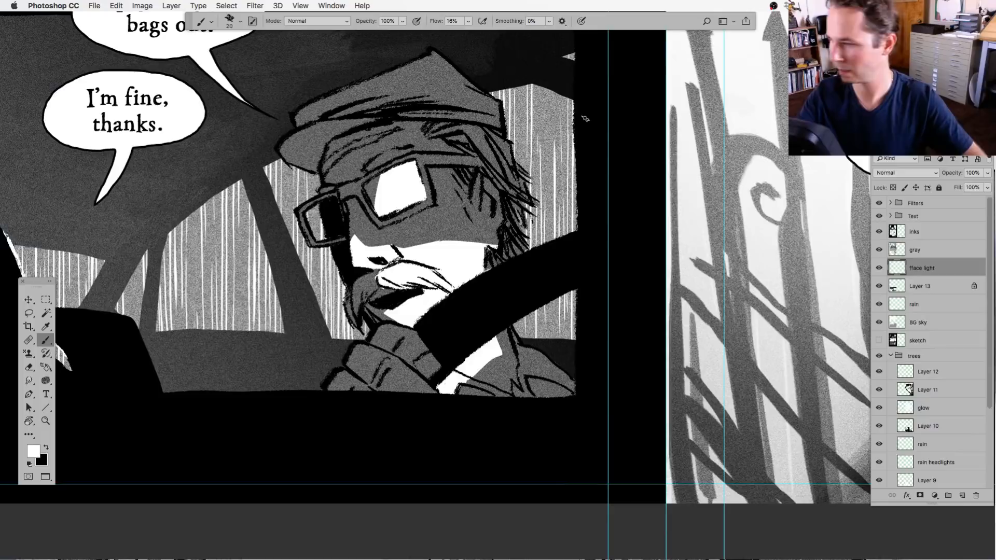
Inspect the fface light layer alone, sample the driver's tone from the isolated gray layer, and make gray active.
{"action": "left_click", "coordinate": [879, 268], "text": "alt"}
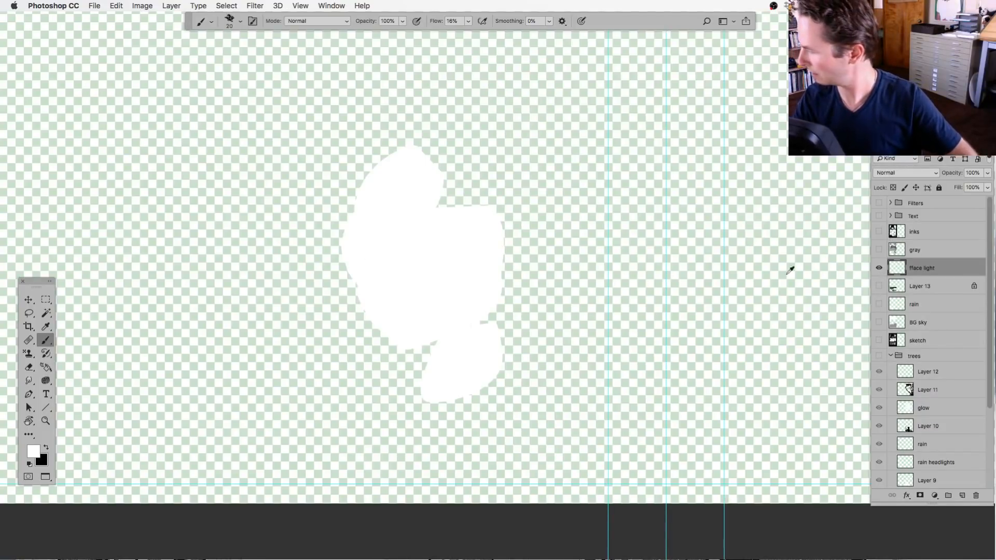
{"action": "left_click", "coordinate": [879, 268], "text": "alt"}
{"action": "left_click", "coordinate": [878, 249], "text": "alt"}
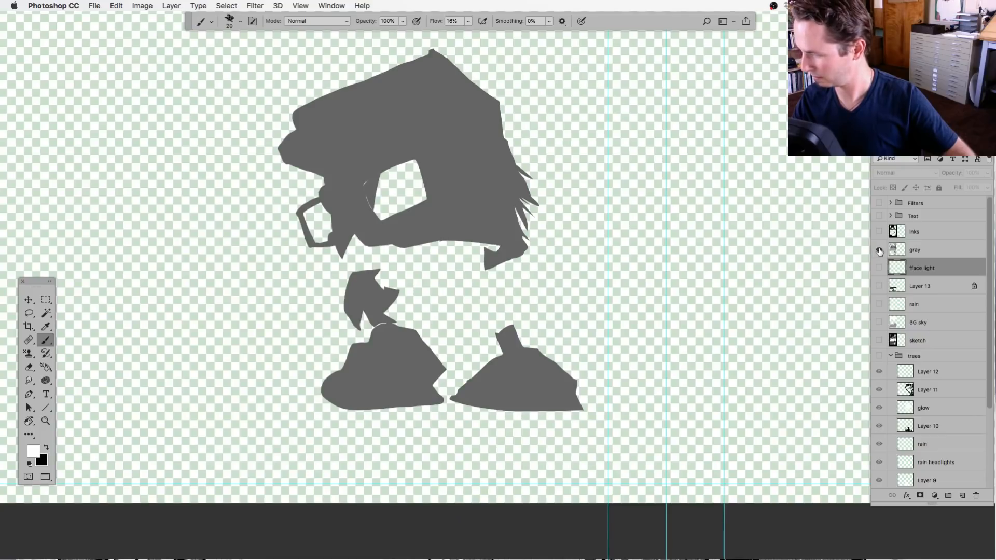
{"action": "left_click", "coordinate": [879, 250], "text": "alt"}
{"action": "left_click", "coordinate": [879, 250], "text": "alt"}
{"action": "left_click", "coordinate": [503, 251], "text": "alt"}
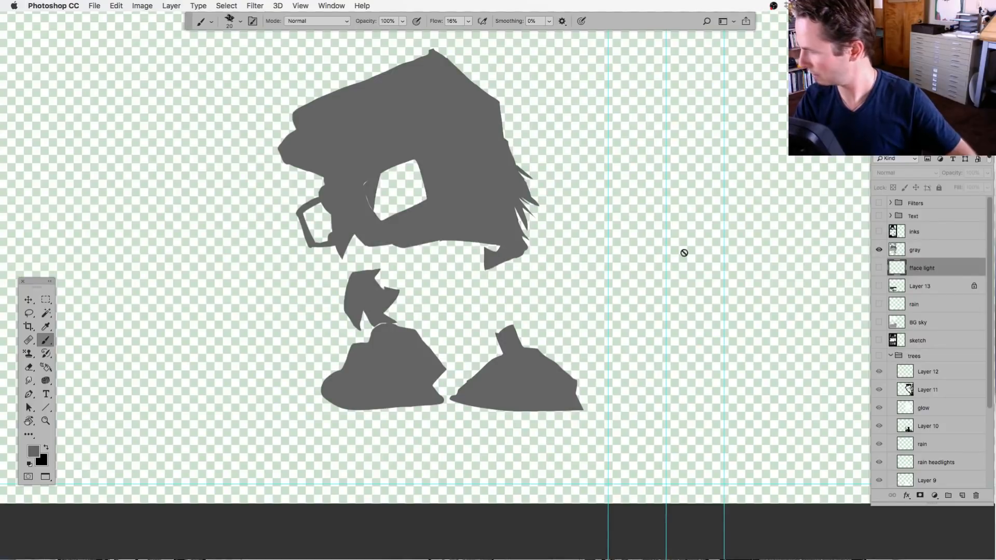
{"action": "left_click", "coordinate": [878, 250], "text": "alt"}
{"action": "left_click", "coordinate": [897, 251]}
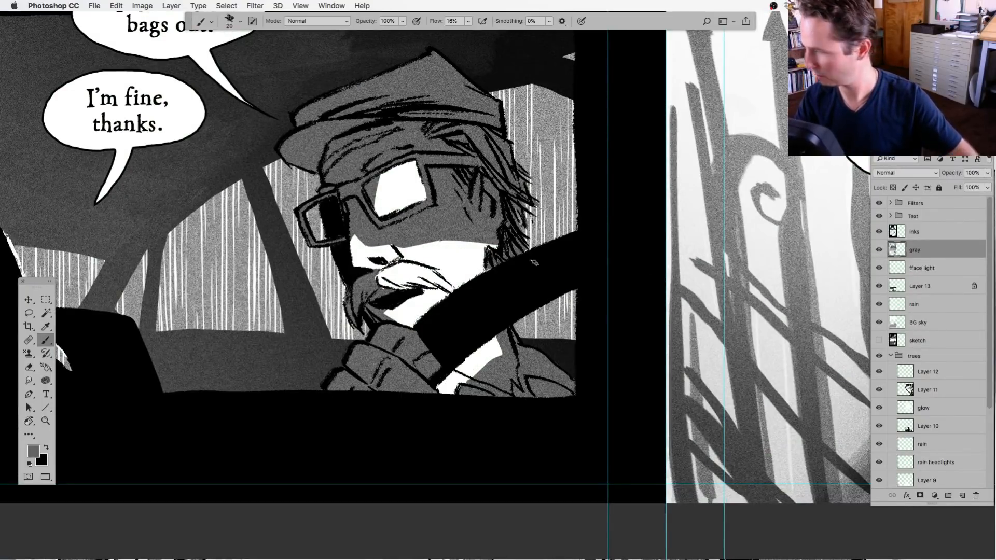
Check the gray layer hidden and on its own, and set the brush to size 10 with 100% flow.
{"action": "left_click", "coordinate": [878, 250]}
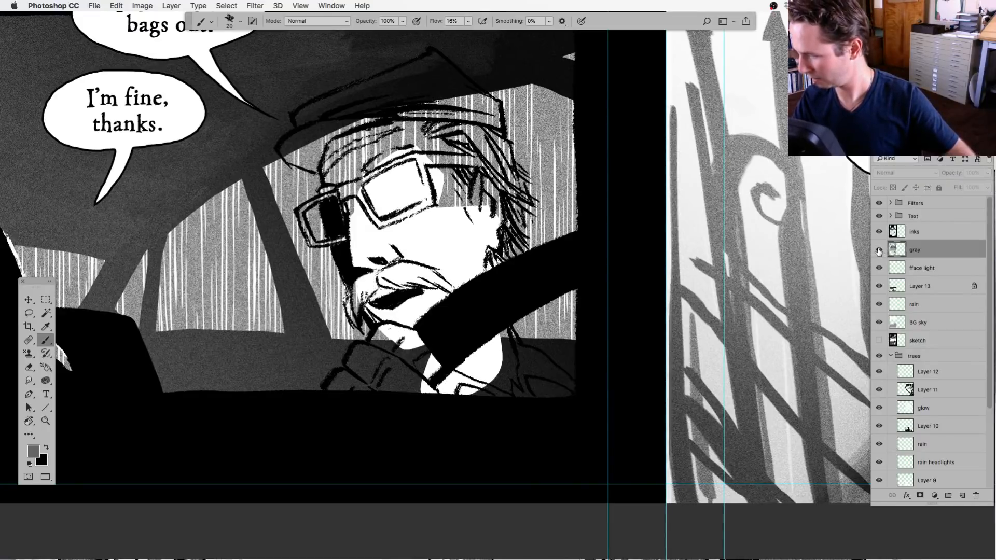
{"action": "left_click", "coordinate": [878, 250], "text": "alt"}
{"action": "left_click", "coordinate": [879, 250], "text": "alt"}
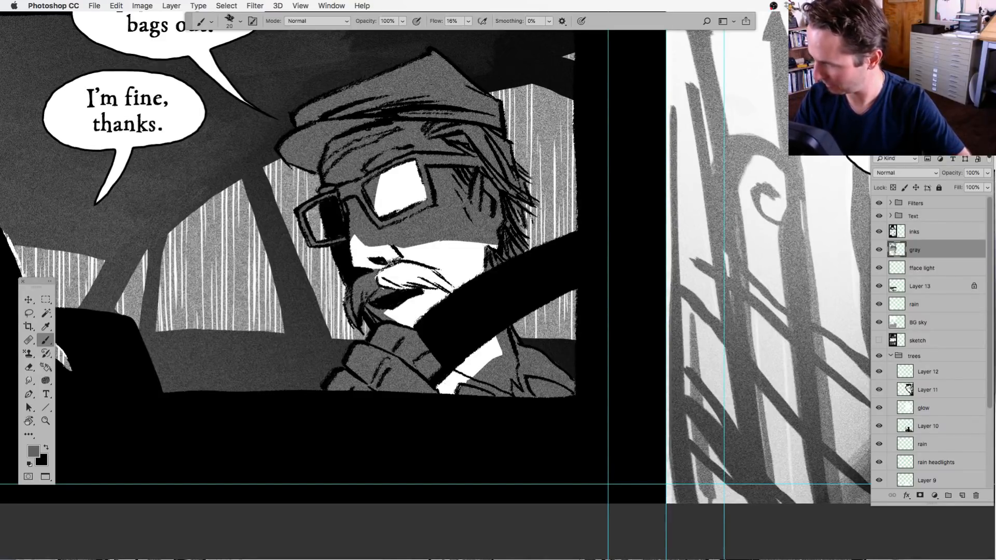
{"action": "key", "text": "bracketleft"}
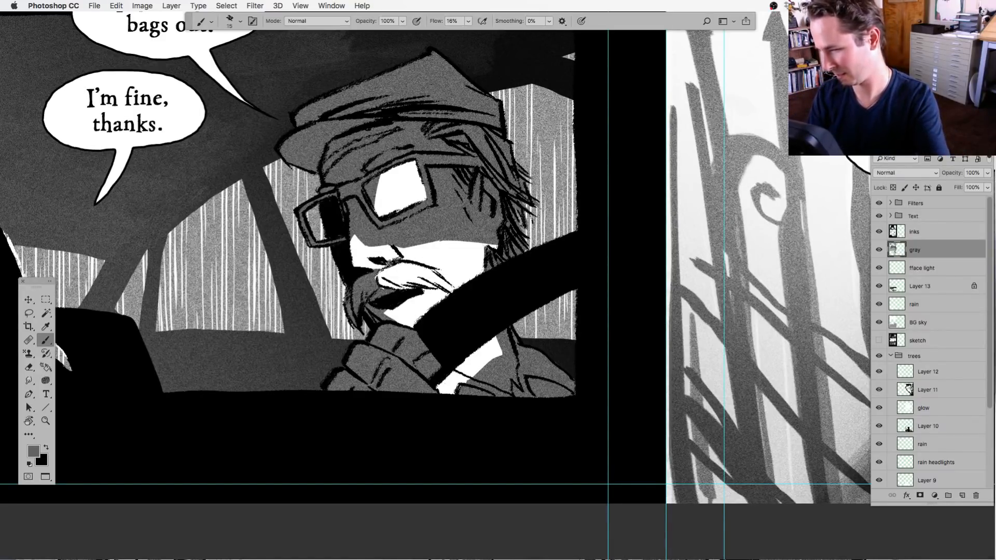
{"action": "left_click", "coordinate": [468, 22]}
{"action": "left_click_drag", "start_coordinate": [468, 34], "coordinate": [507, 35]}
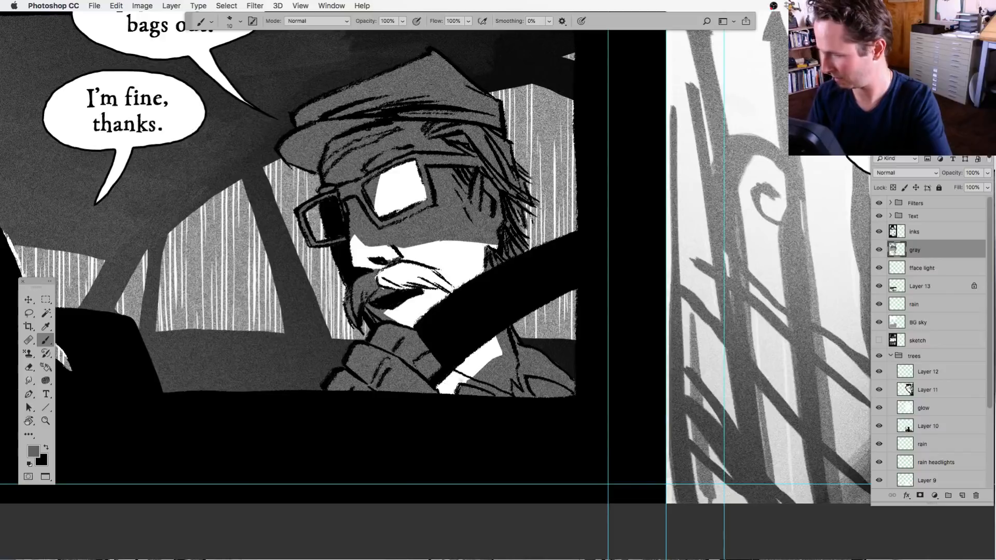
Examine the lower car panel in context and check the sketch layer on its own with the Lasso tool active.
{"action": "key", "text": "l"}
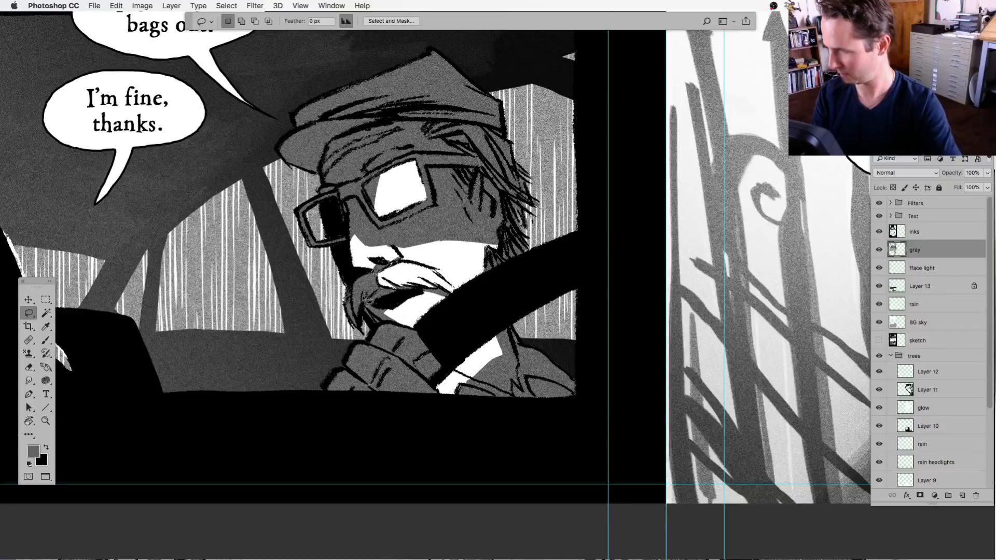
{"action": "key", "text": "super+minus"}
{"action": "key", "text": "super+equal"}
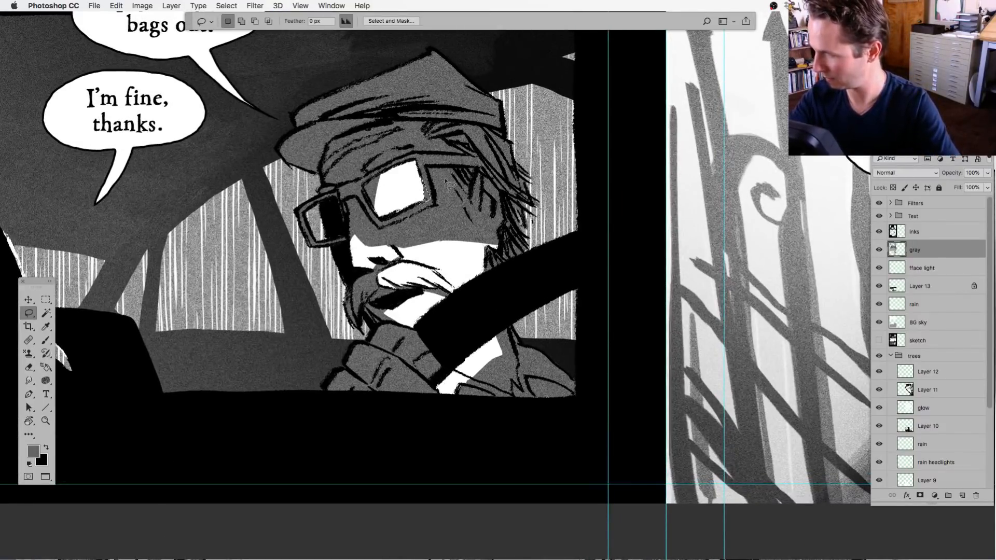
{"action": "key", "text": "super+minus"}
{"action": "key", "text": "super+minus"}
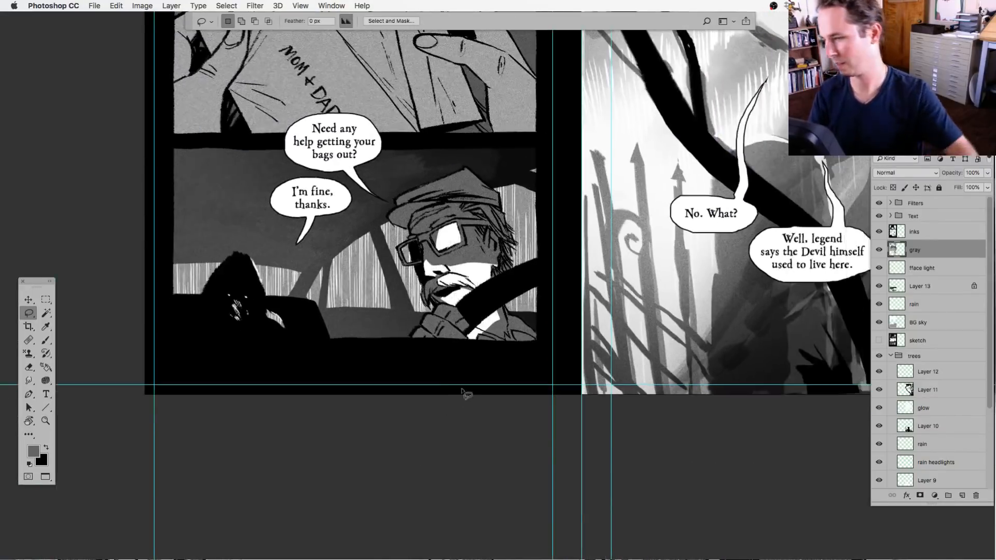
{"action": "scroll", "coordinate": [456, 399], "scroll_direction": "up", "scroll_amount": 3}
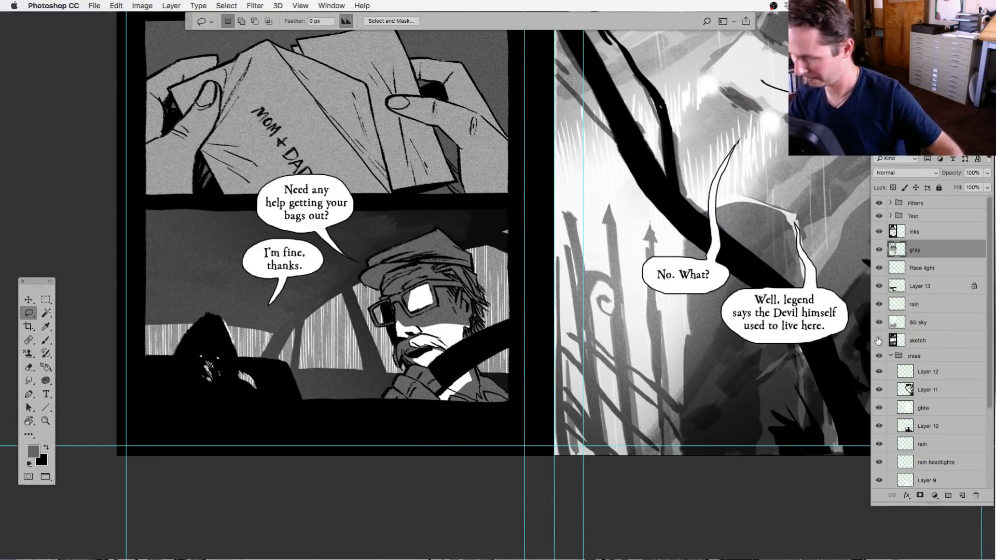
{"action": "left_click", "coordinate": [878, 340], "text": "alt"}
{"action": "left_click", "coordinate": [879, 340], "text": "alt"}
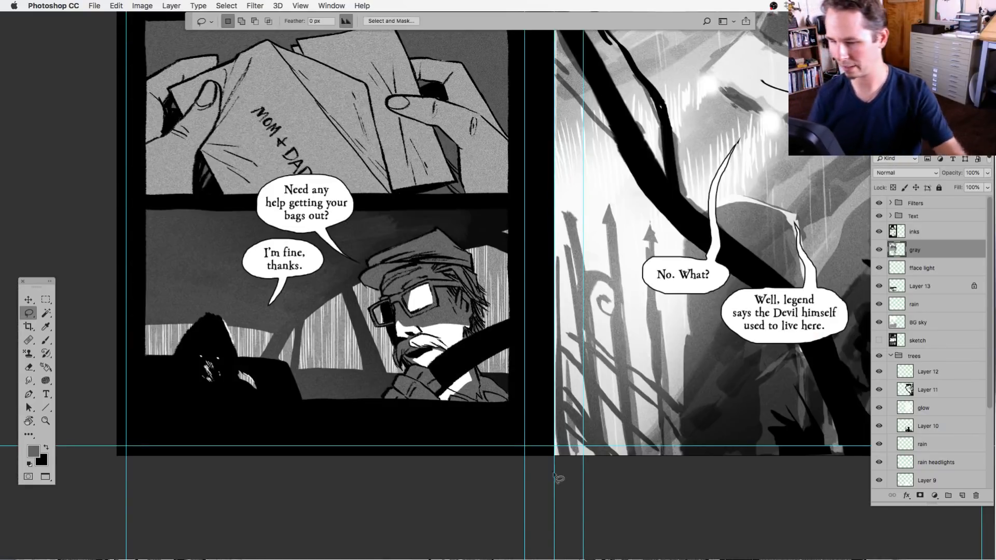
Bring the whole spread into view and show the grad layer beneath the trees group.
{"action": "key", "text": "super+minus"}
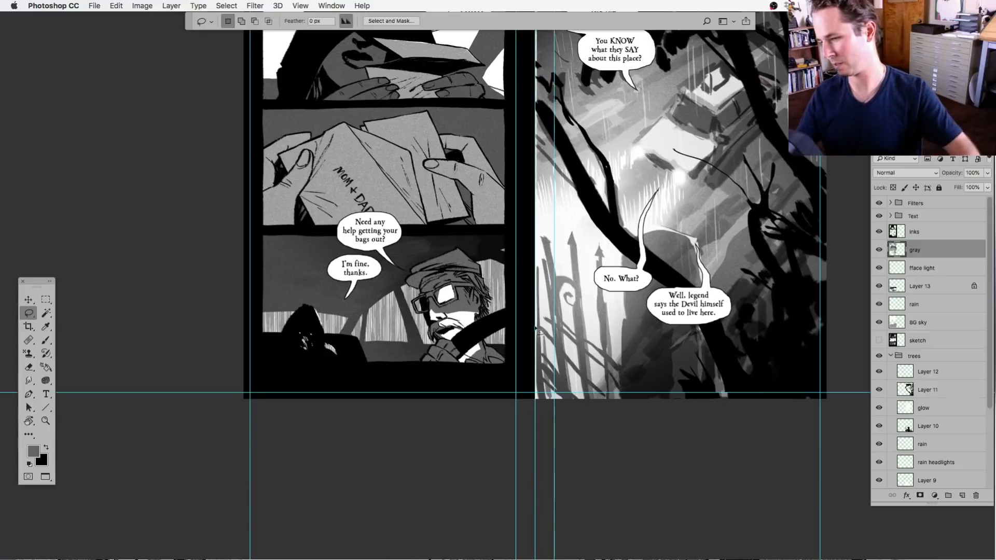
{"action": "left_click_drag", "start_coordinate": [560, 340], "coordinate": [451, 436]}
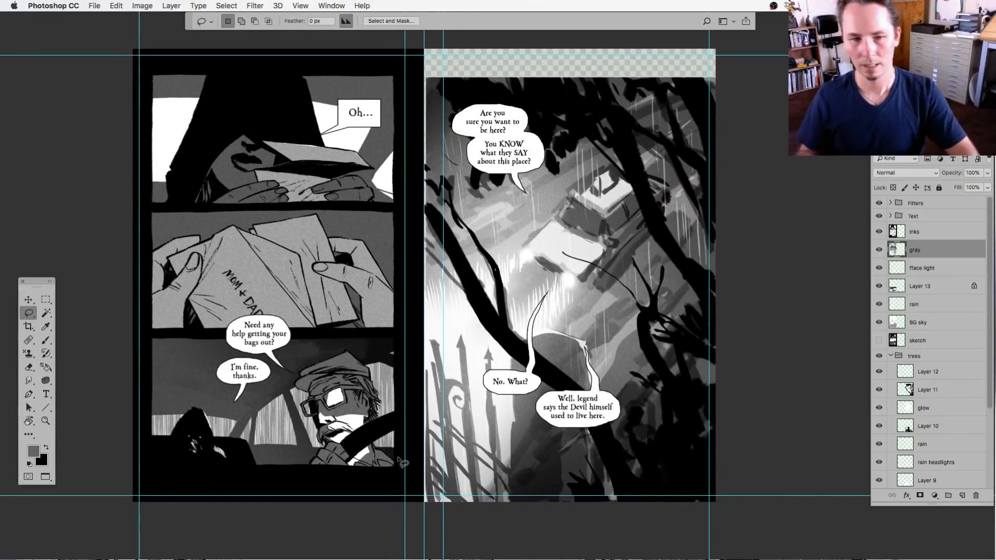
{"action": "scroll", "coordinate": [954, 446], "scroll_direction": "down", "scroll_amount": 3}
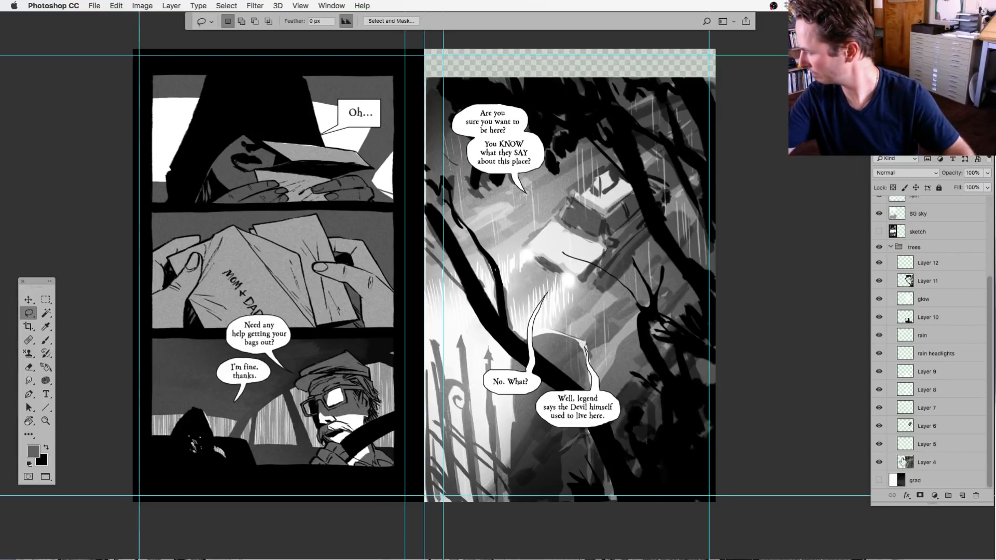
{"action": "left_click", "coordinate": [878, 480]}
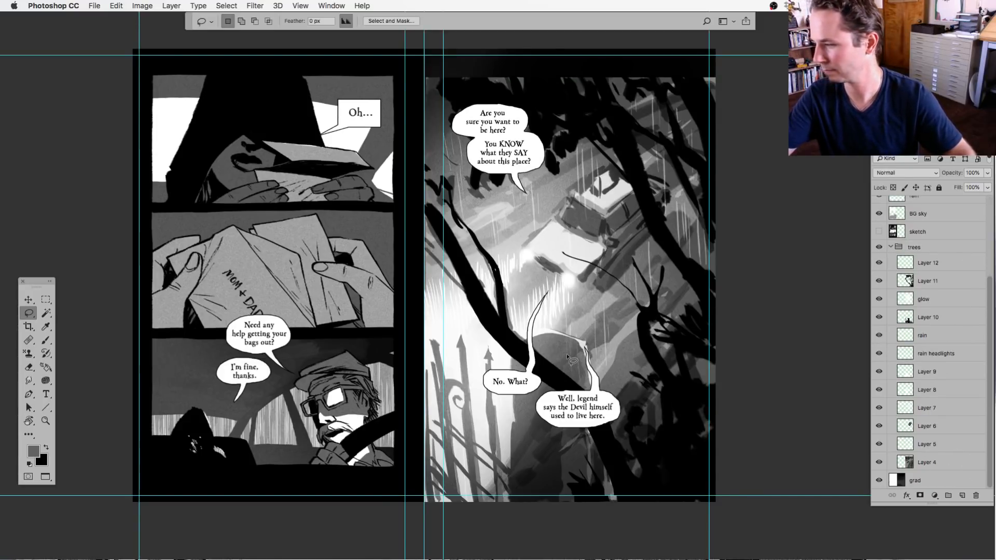
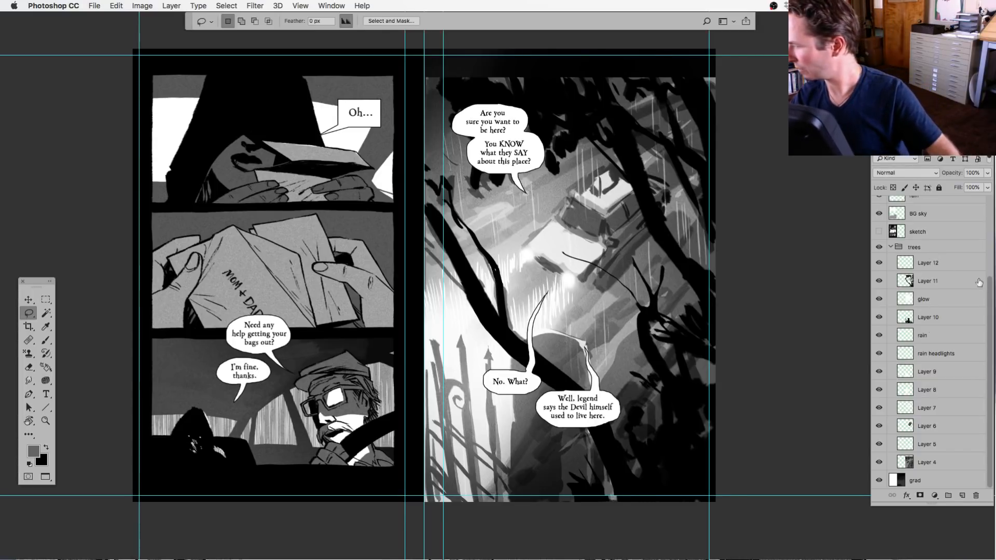
Compare the full spread with the isolated sketch layer, looking at the hooded passenger's area.
{"action": "left_click_drag", "start_coordinate": [992, 294], "coordinate": [988, 200]}
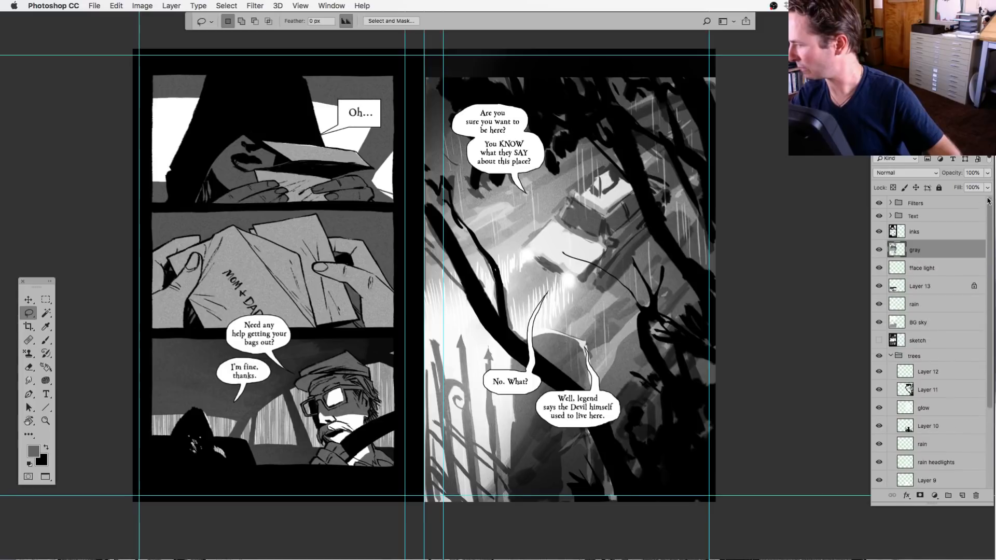
{"action": "left_click", "coordinate": [878, 341], "text": "alt"}
{"action": "left_click", "coordinate": [878, 341], "text": "alt"}
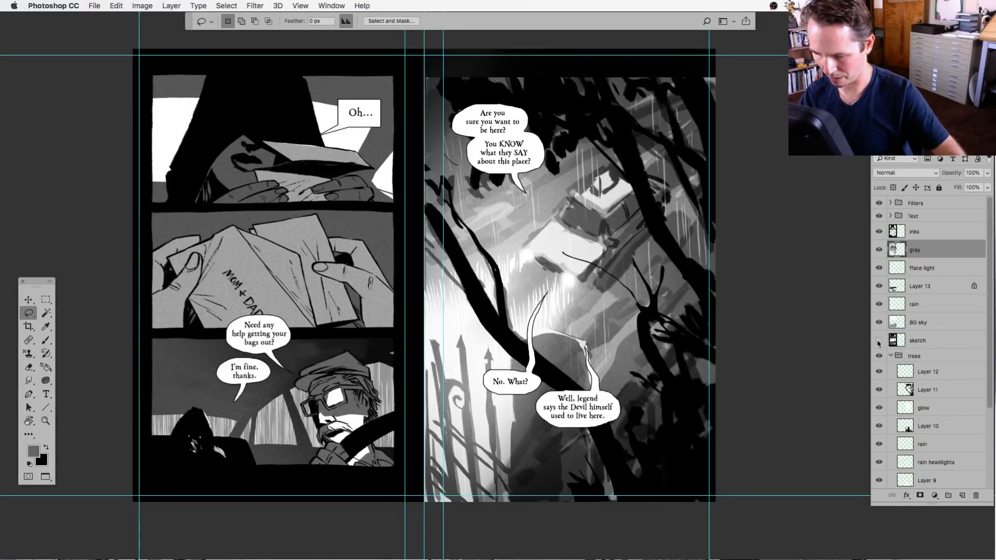
{"action": "left_click", "coordinate": [878, 340], "text": "alt"}
{"action": "left_click", "coordinate": [878, 340], "text": "alt"}
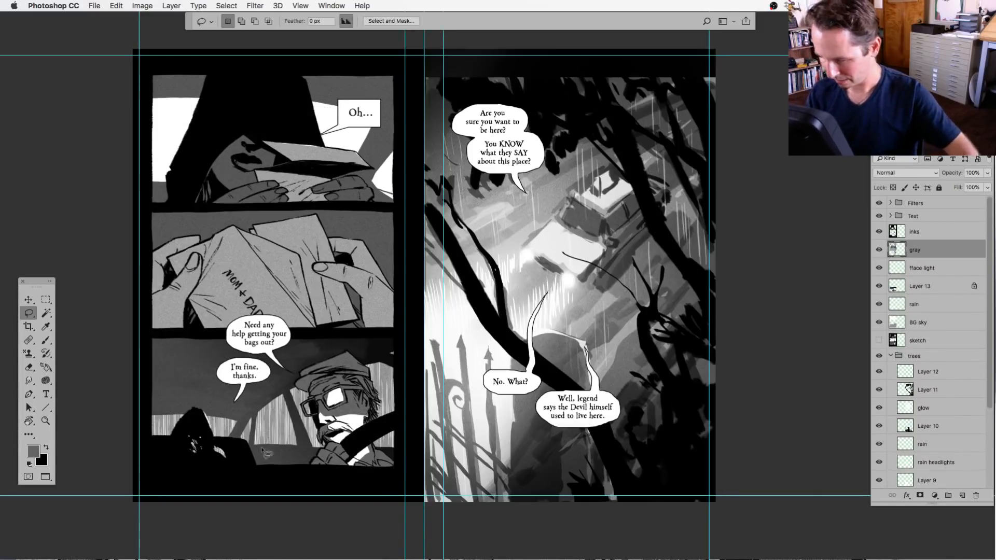
{"action": "mouse_move", "coordinate": [239, 408]}
{"action": "left_mouse_down"}
{"action": "mouse_move", "coordinate": [172, 479]}
{"action": "mouse_move", "coordinate": [248, 456]}
{"action": "left_mouse_up"}
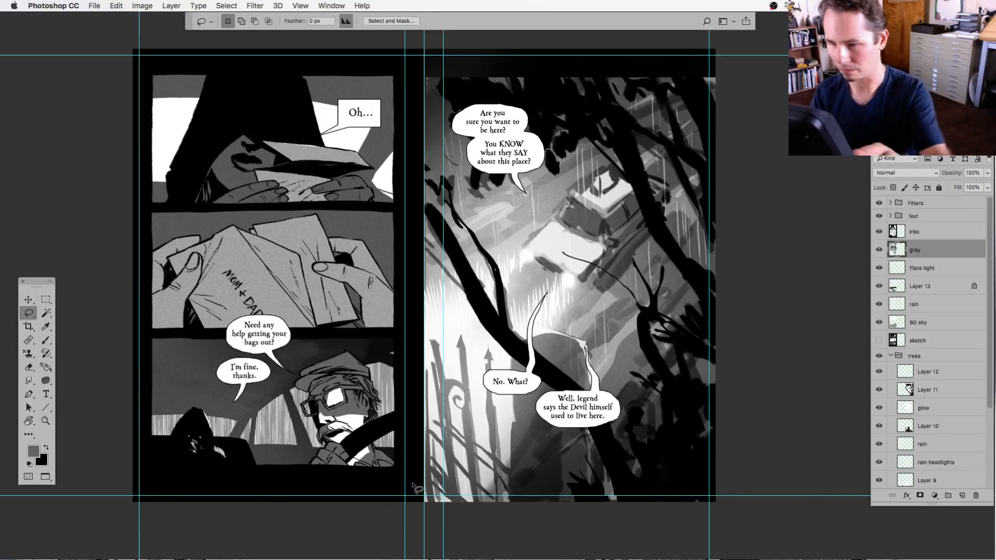
Check the lower panels without the inks layer, isolate inks and make it the active layer.
{"action": "key", "text": "super+plus"}
{"action": "left_click_drag", "start_coordinate": [626, 467], "coordinate": [848, 320]}
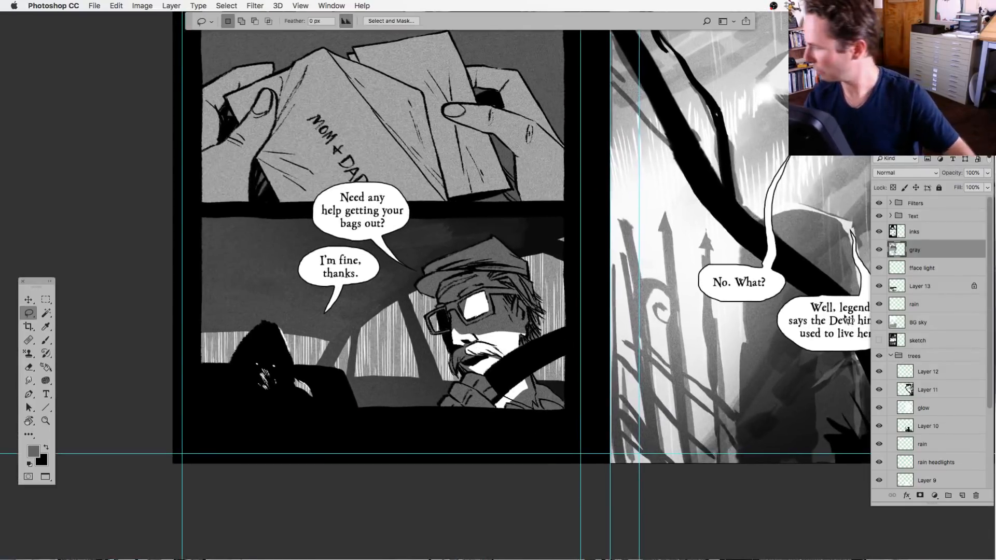
{"action": "left_click", "coordinate": [878, 232]}
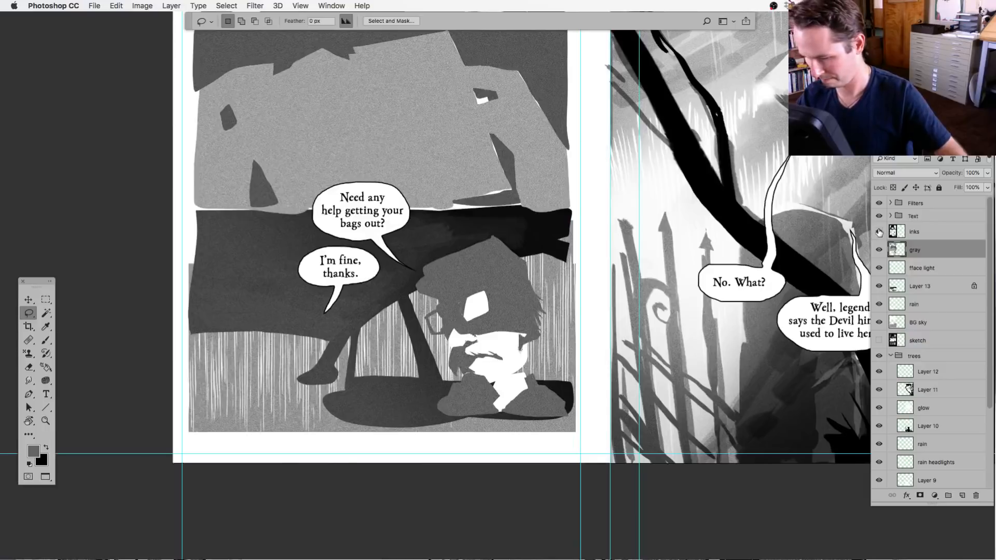
{"action": "left_click", "coordinate": [878, 232], "text": "alt"}
{"action": "left_click", "coordinate": [896, 231]}
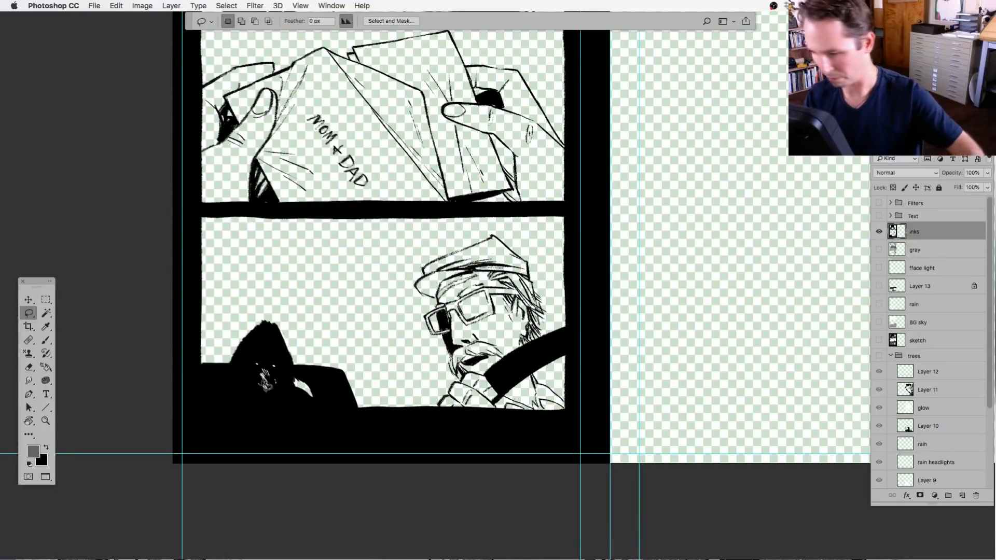
Lasso the hooded passenger and car seat on inks, trimming the selection's lower edge to the panel border.
{"action": "key", "text": "super+equal"}
{"action": "key", "text": "super+equal"}
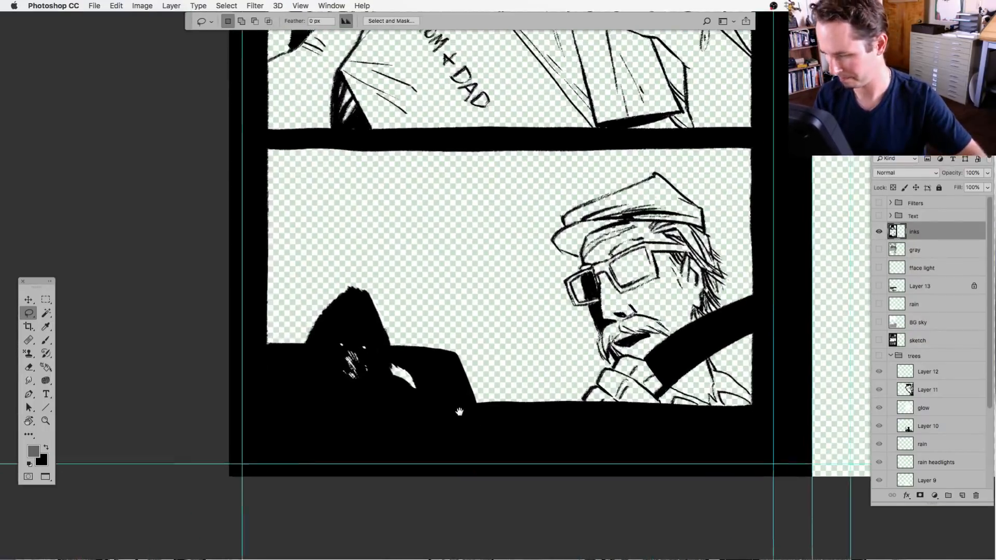
{"action": "key", "text": "super+equal"}
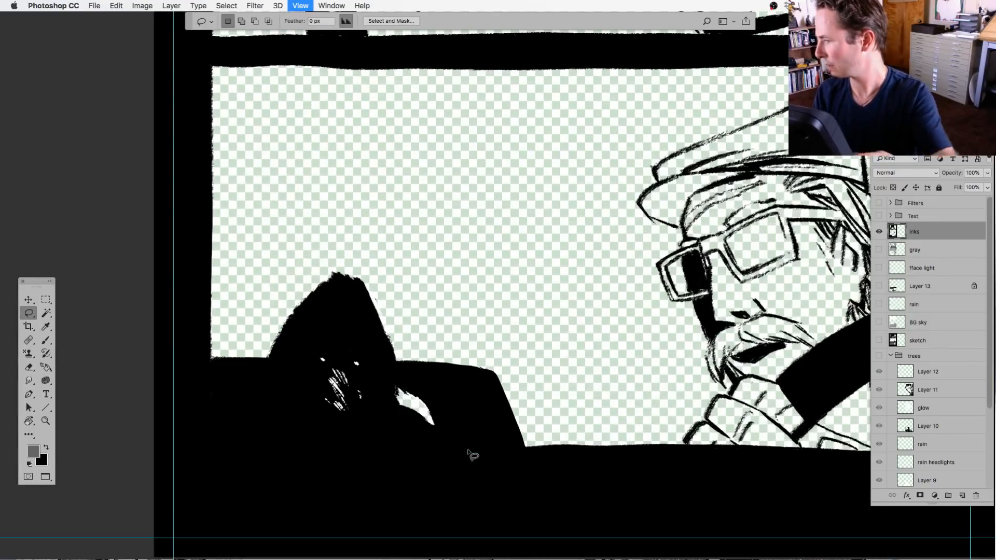
{"action": "mouse_move", "coordinate": [209, 363]}
{"action": "left_mouse_down"}
{"action": "mouse_move", "coordinate": [213, 469]}
{"action": "mouse_move", "coordinate": [275, 452]}
{"action": "mouse_move", "coordinate": [527, 455]}
{"action": "mouse_move", "coordinate": [522, 362]}
{"action": "mouse_move", "coordinate": [213, 342]}
{"action": "left_mouse_up"}
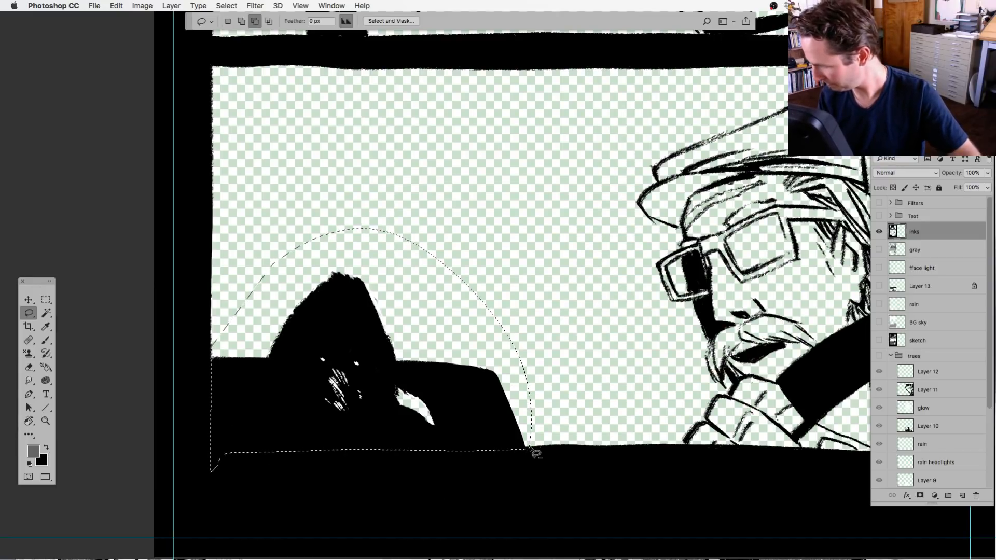
{"action": "mouse_move", "coordinate": [533, 449]}
{"action": "left_mouse_down", "text": "alt"}
{"action": "mouse_move", "coordinate": [255, 450]}
{"action": "mouse_move", "coordinate": [211, 500]}
{"action": "mouse_move", "coordinate": [550, 495]}
{"action": "left_mouse_up", "text": "alt"}
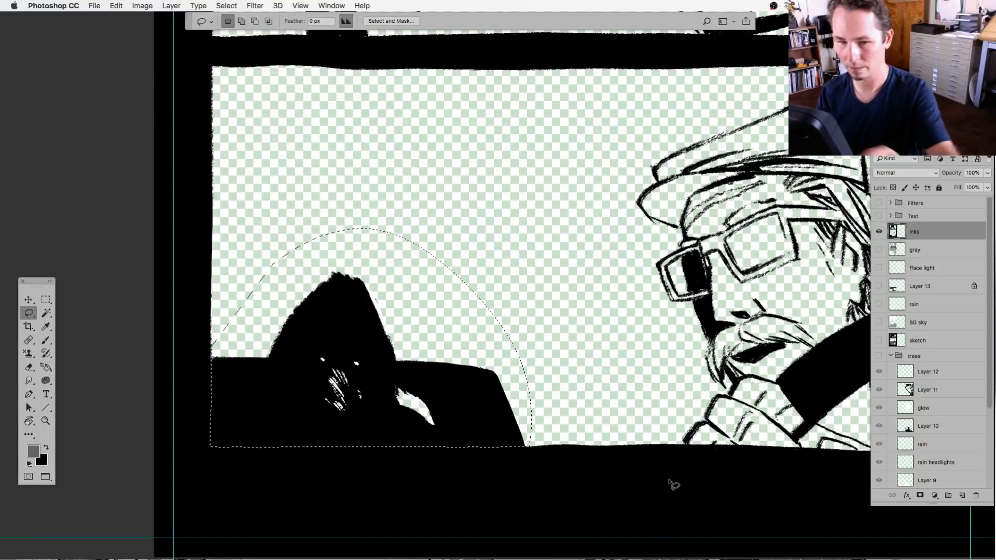
Copy the selected passenger and seat to a new layer, reselect that area and remove the original from inks.
{"action": "key", "text": "super+minus"}
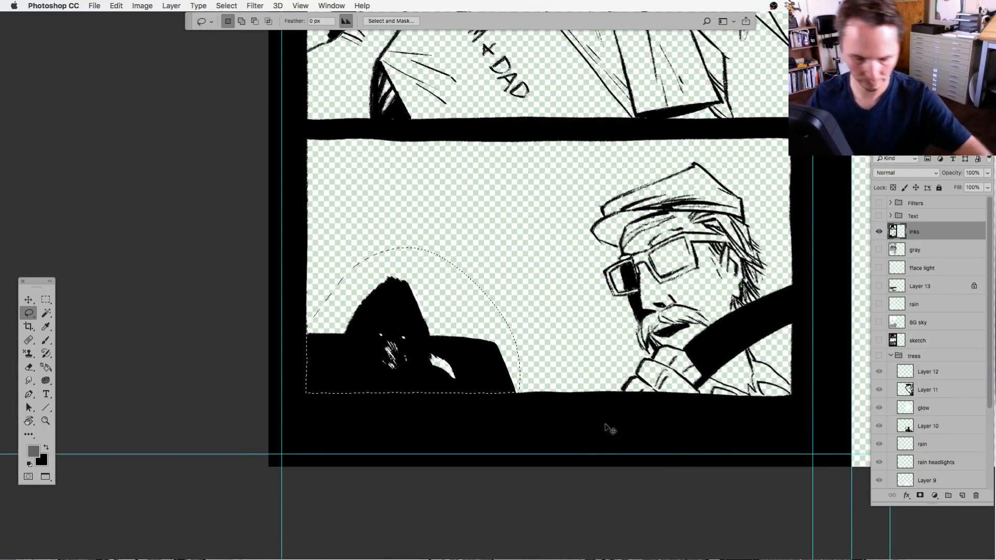
{"action": "key", "text": "super+j"}
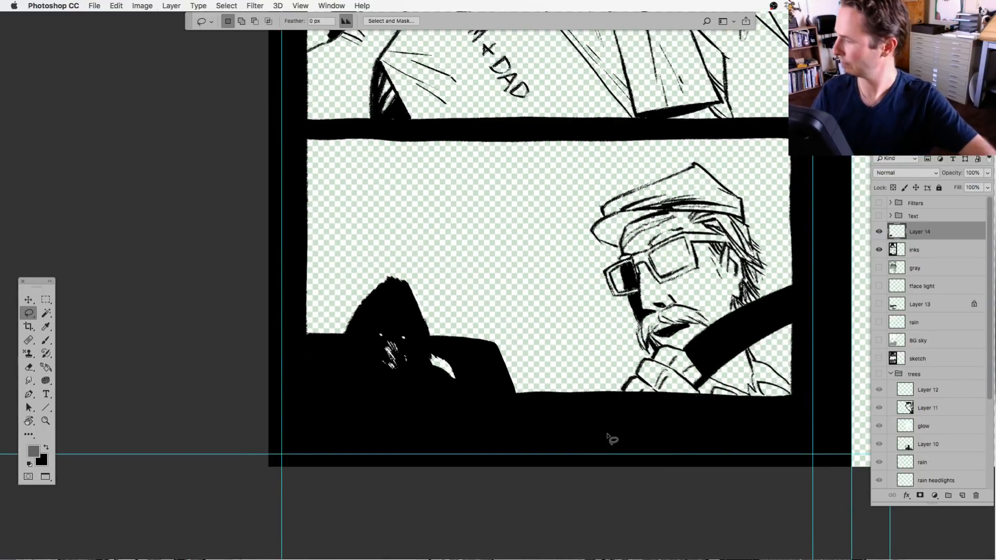
{"action": "left_click", "coordinate": [895, 233], "text": "super"}
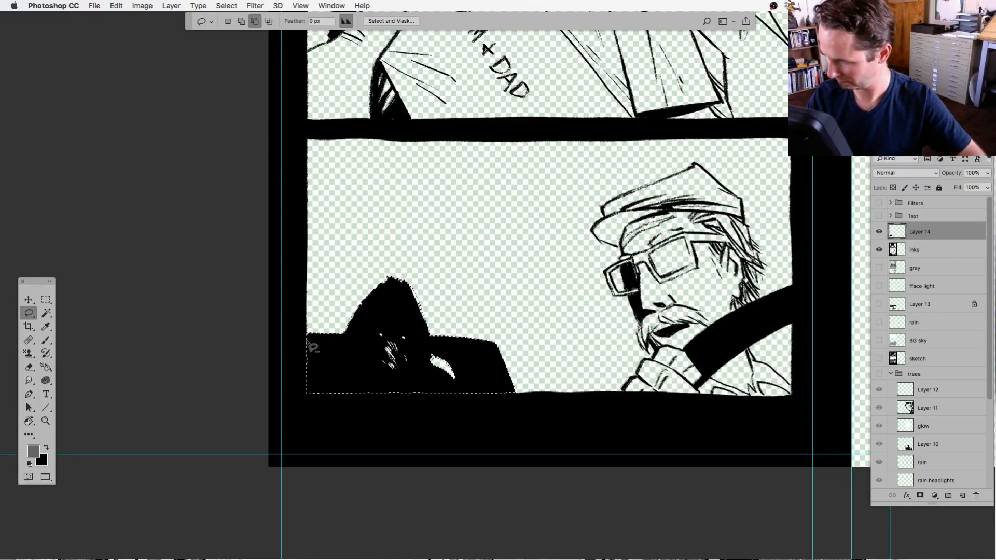
{"action": "mouse_move", "coordinate": [308, 332]}
{"action": "left_mouse_down"}
{"action": "mouse_move", "coordinate": [315, 313]}
{"action": "mouse_move", "coordinate": [526, 329]}
{"action": "mouse_move", "coordinate": [516, 393]}
{"action": "left_mouse_up"}
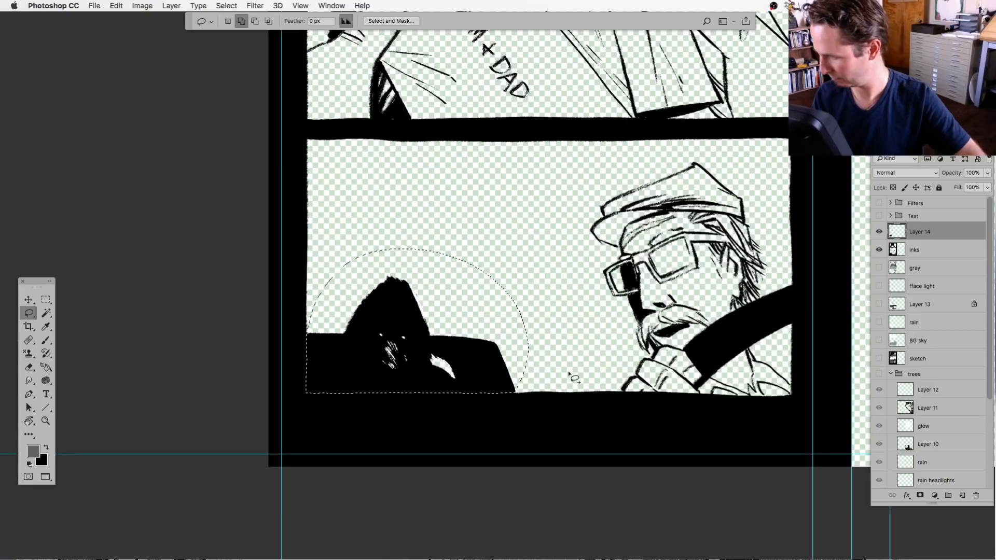
{"action": "left_click", "coordinate": [901, 250]}
{"action": "key", "text": "super+d"}
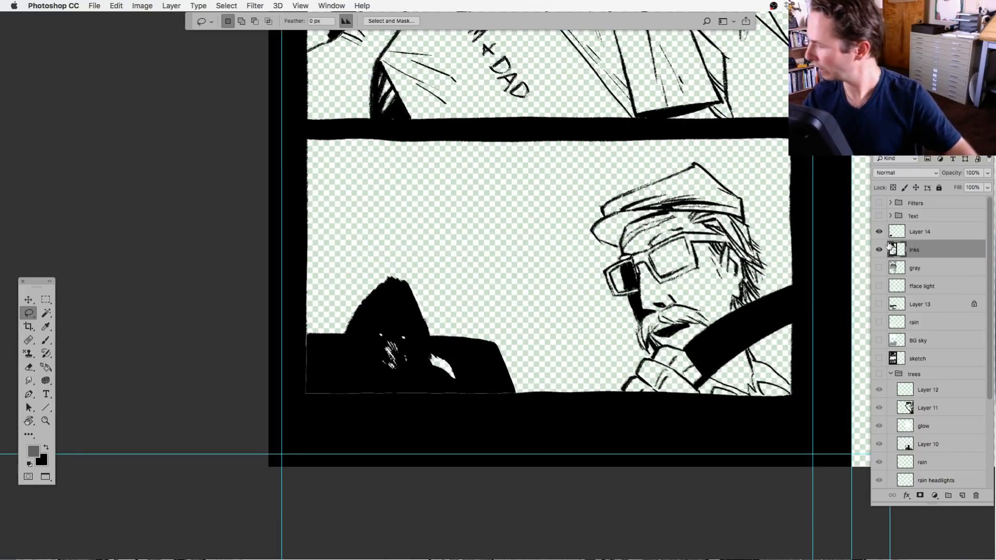
Move the copied passenger layer below inks and show the layers from gray down to sketch.
{"action": "left_click_drag", "start_coordinate": [895, 234], "coordinate": [878, 359]}
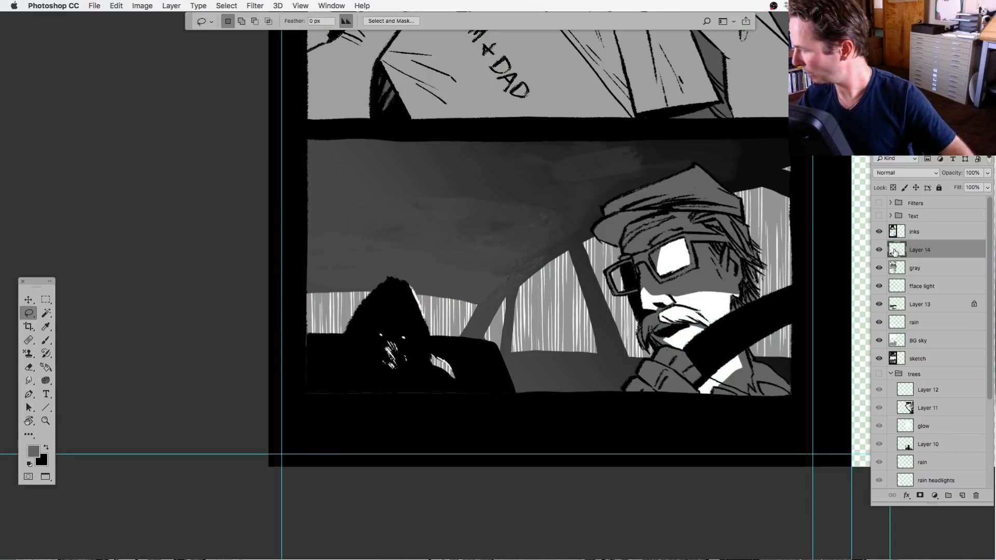
{"action": "left_click", "coordinate": [986, 175]}
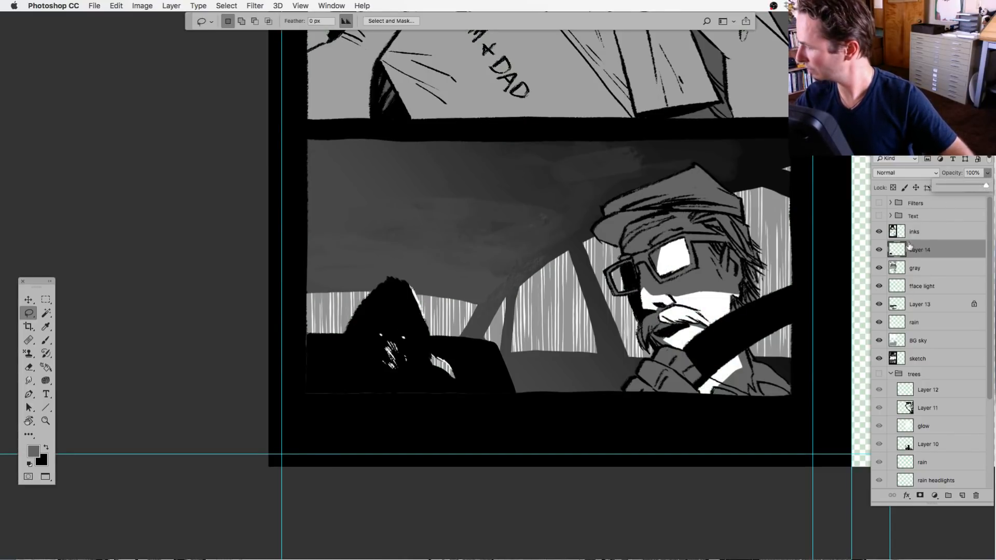
{"action": "left_click", "coordinate": [899, 252]}
Lighten the passenger and seat layer's blacks to dark gray with Levels, raising the output black level to about 45.
{"action": "key", "text": "super+i"}
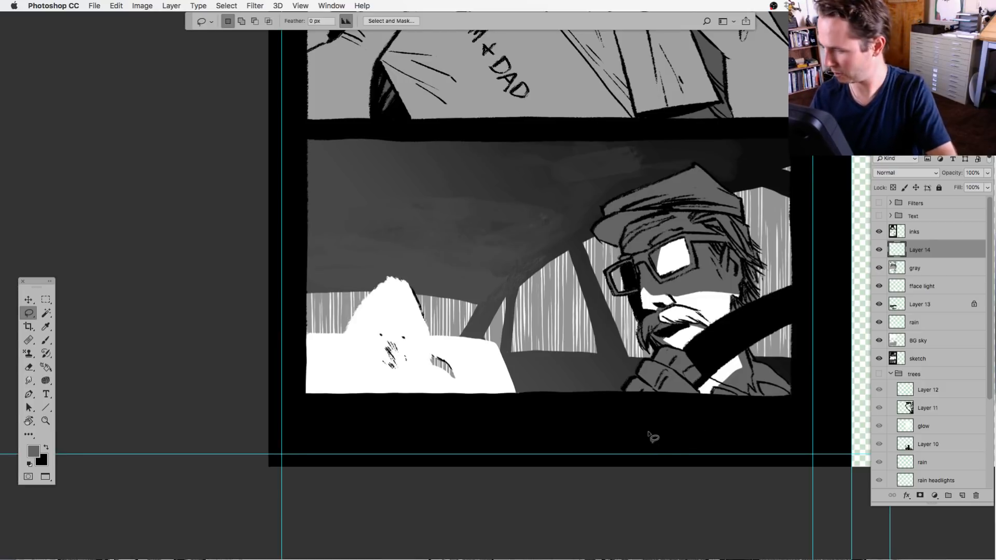
{"action": "key", "text": "super+i"}
{"action": "key", "text": "super+l"}
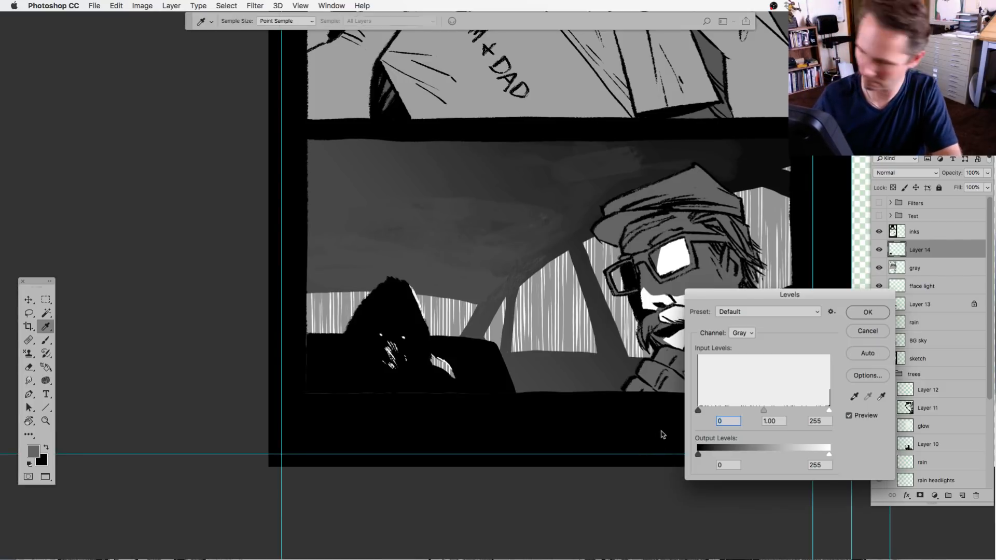
{"action": "left_click_drag", "start_coordinate": [697, 454], "coordinate": [726, 455]}
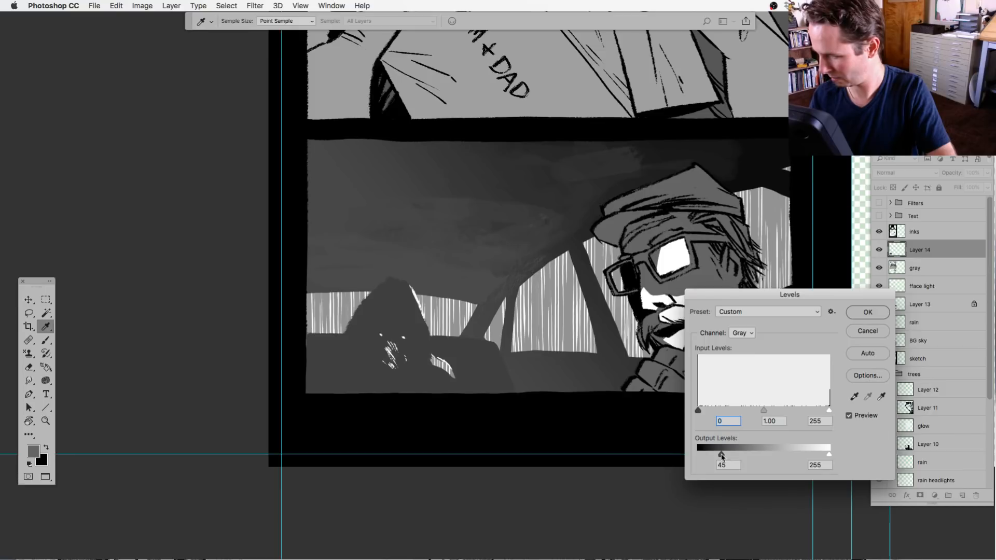
{"action": "left_click_drag", "start_coordinate": [722, 456], "coordinate": [721, 455]}
{"action": "key", "text": "Return"}
{"action": "key", "text": "l"}
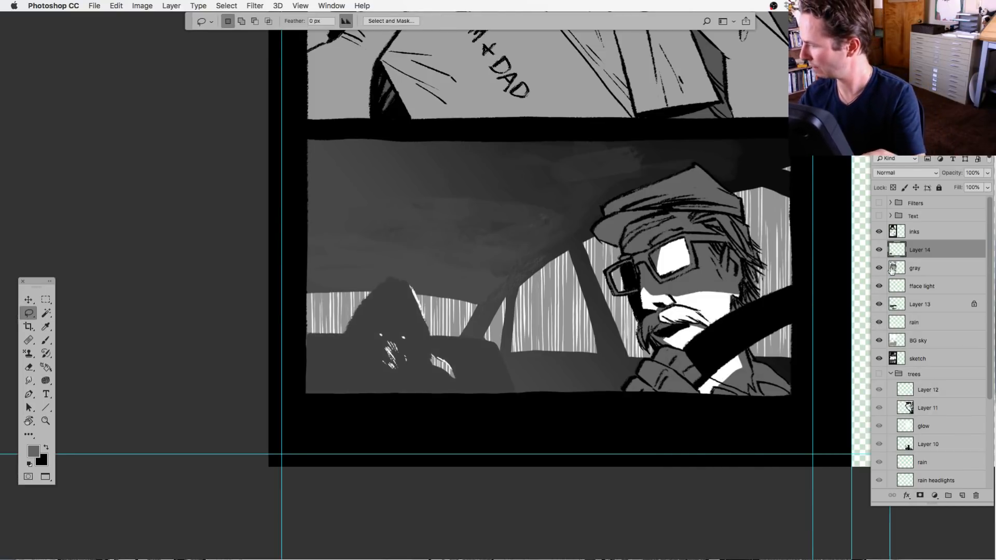
Isolate the sketch layer to compare its passenger tones with the inked version, and restore all layers.
{"action": "left_click", "coordinate": [879, 359], "text": "alt"}
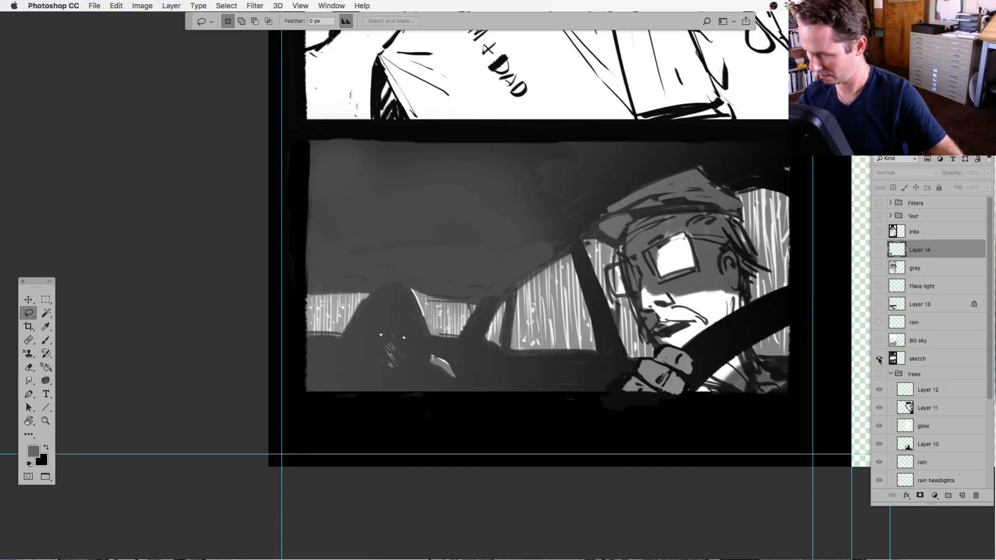
{"action": "left_click", "coordinate": [878, 360], "text": "alt"}
{"action": "left_click", "coordinate": [879, 361], "text": "alt"}
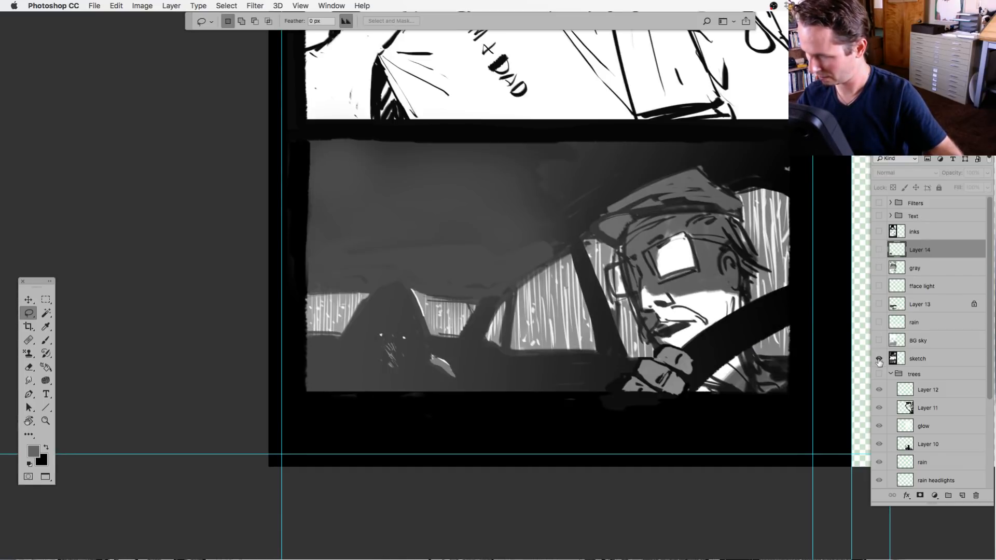
{"action": "left_click", "coordinate": [879, 361], "text": "alt"}
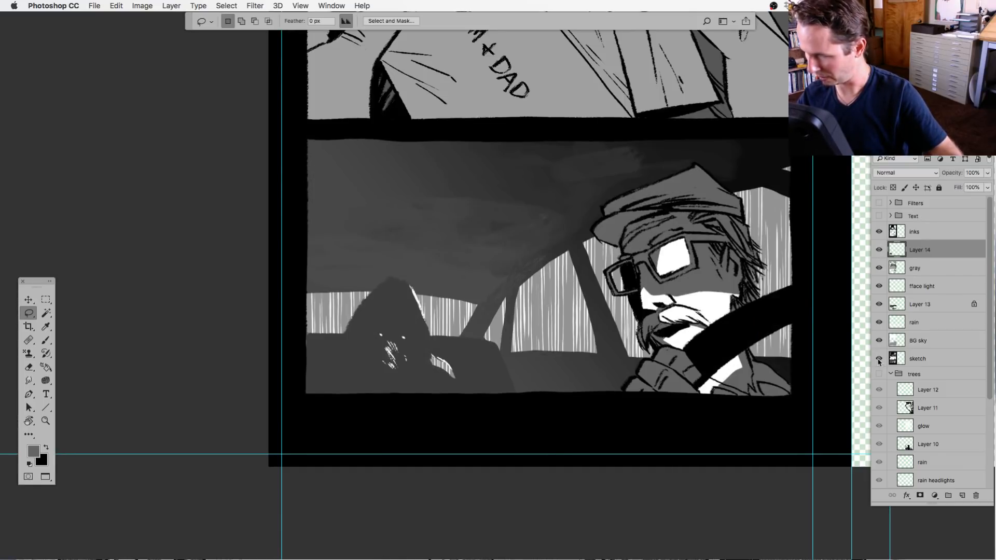
Try the Multiply blend mode on the passenger and seat layer (Layer 14) and undo it.
{"action": "left_click", "coordinate": [895, 268]}
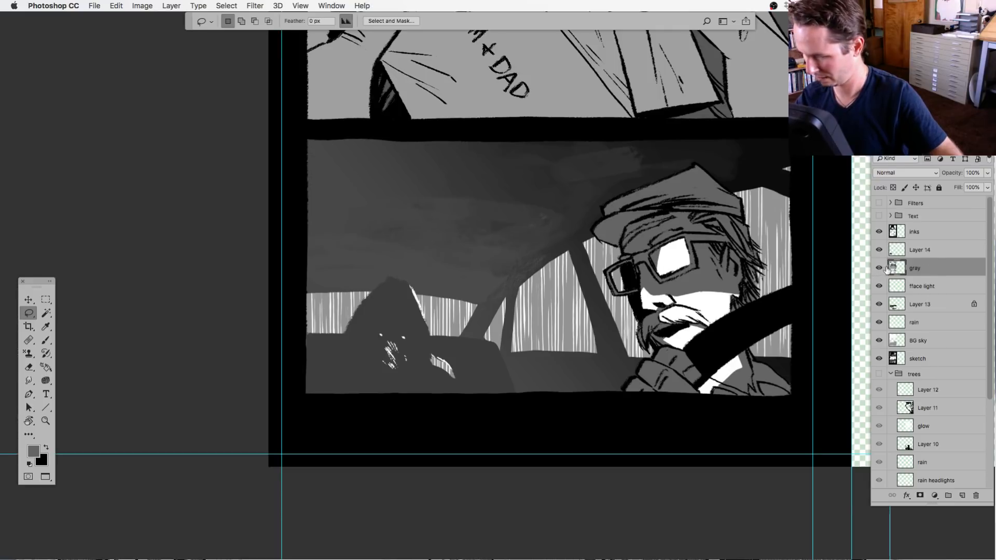
{"action": "left_click", "coordinate": [899, 251]}
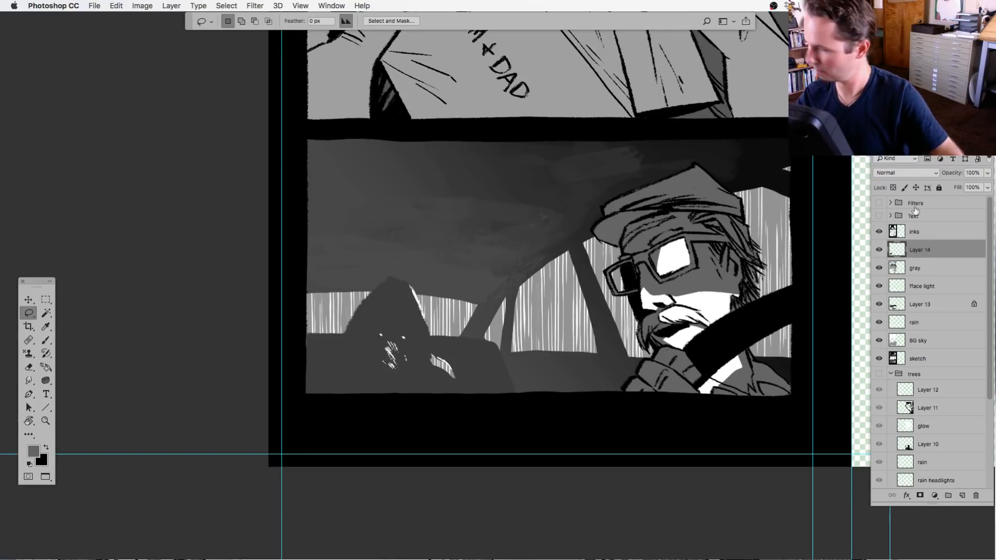
{"action": "left_click", "coordinate": [907, 173]}
{"action": "left_click", "coordinate": [915, 198]}
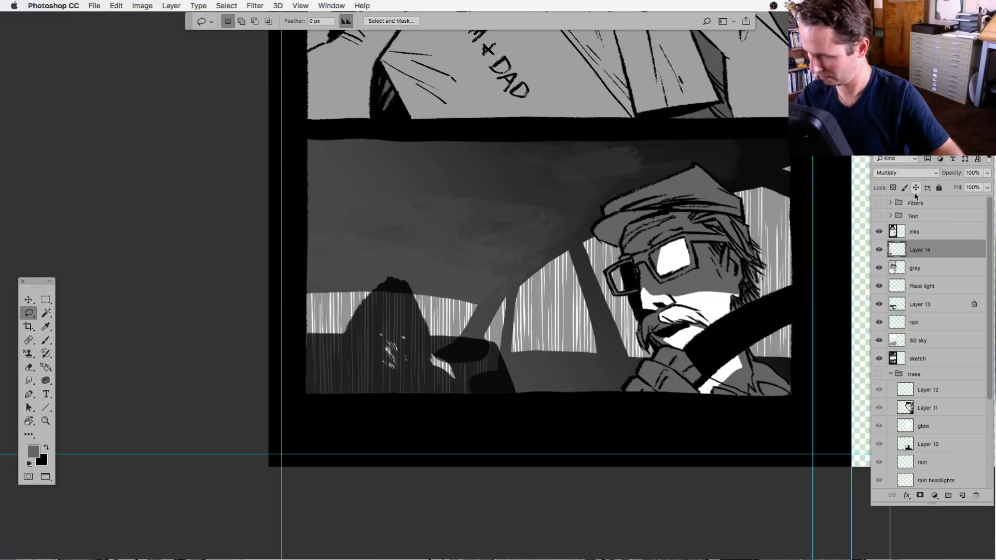
{"action": "key", "text": "super+z"}
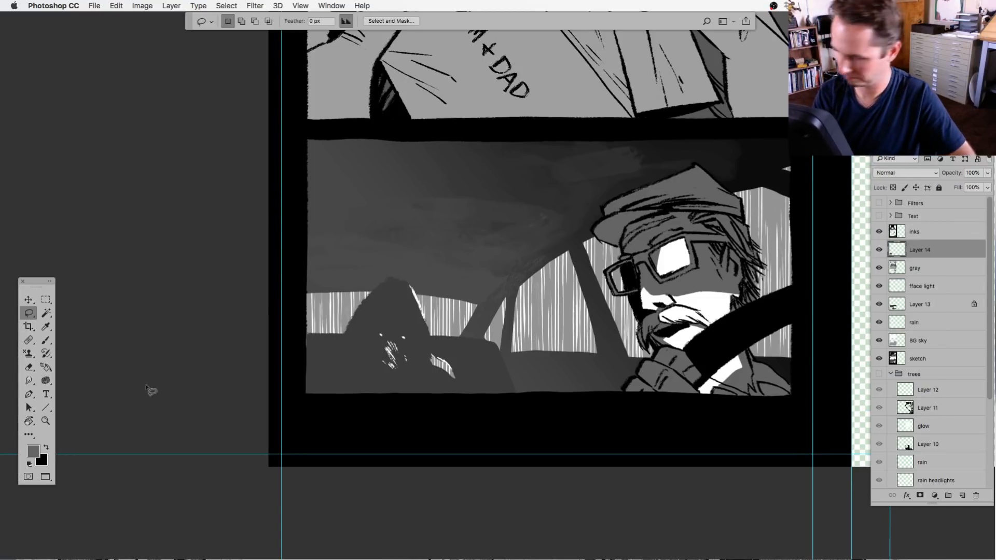
Sample a mid gray for the Brush from the passenger's face and hand on the isolated sketch, and restore the other layers.
{"action": "key", "text": "b"}
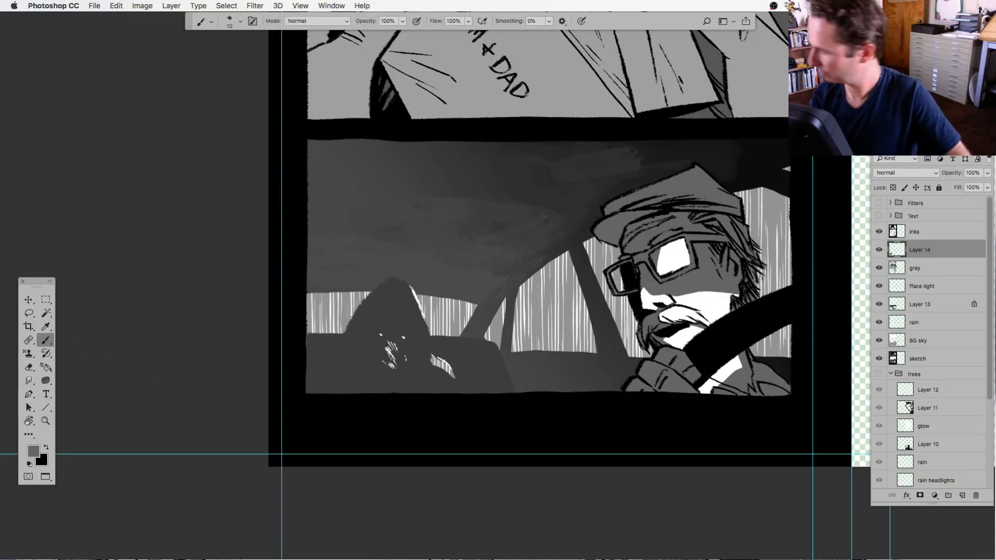
{"action": "left_click", "coordinate": [878, 268], "text": "alt"}
{"action": "left_click", "coordinate": [878, 268], "text": "alt"}
{"action": "left_click", "coordinate": [879, 358], "text": "alt"}
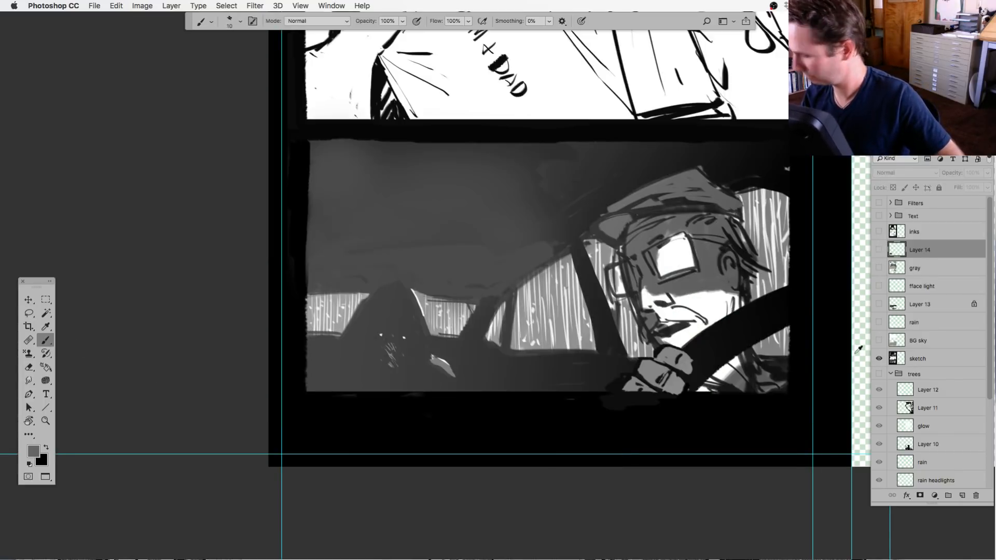
{"action": "left_click", "coordinate": [391, 355], "text": "alt"}
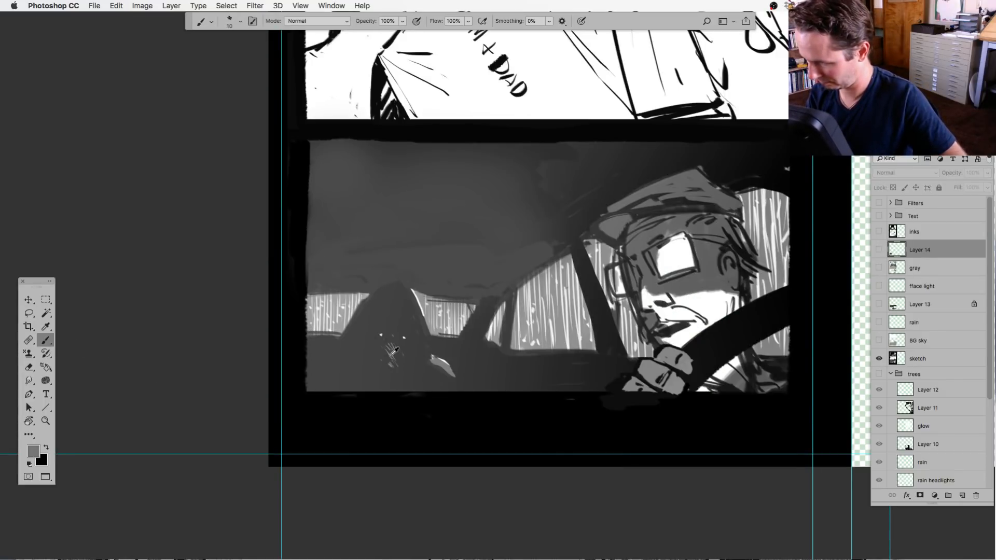
{"action": "left_click", "coordinate": [391, 354], "text": "alt"}
{"action": "left_click", "coordinate": [396, 363], "text": "alt"}
{"action": "left_click", "coordinate": [391, 364], "text": "alt"}
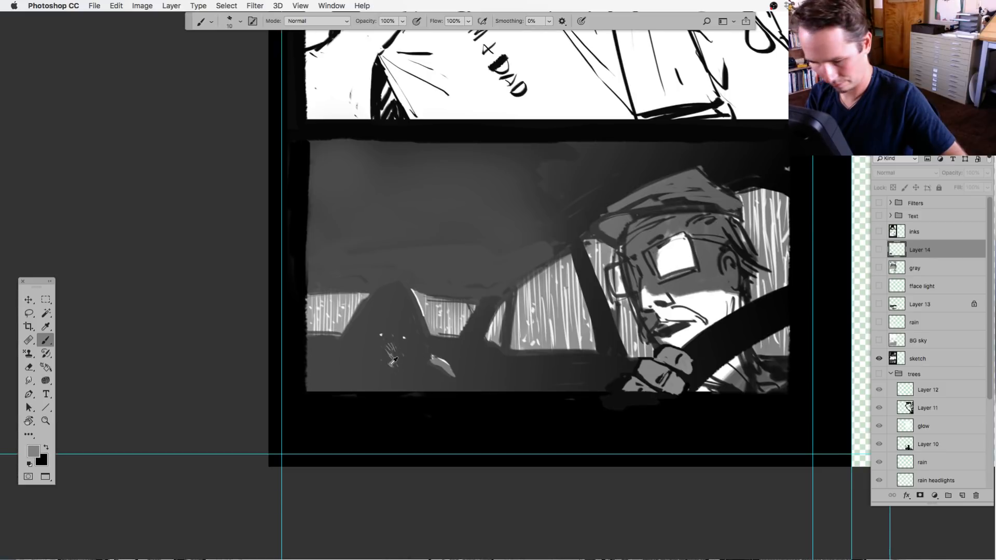
{"action": "left_click", "coordinate": [440, 363], "text": "alt"}
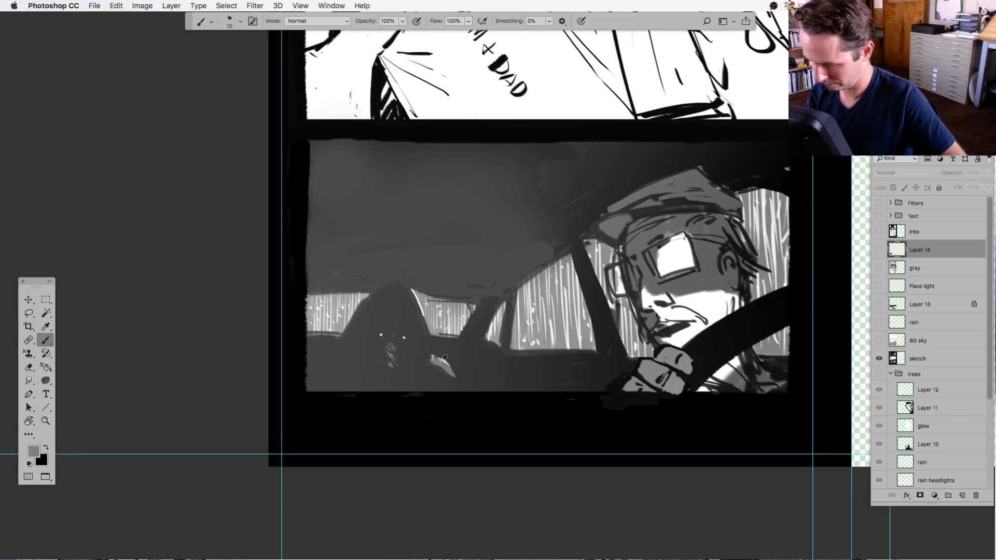
{"action": "left_click", "coordinate": [425, 364], "text": "alt"}
{"action": "left_click", "coordinate": [392, 366], "text": "alt"}
{"action": "left_click", "coordinate": [425, 363], "text": "alt"}
{"action": "left_click", "coordinate": [438, 362], "text": "alt"}
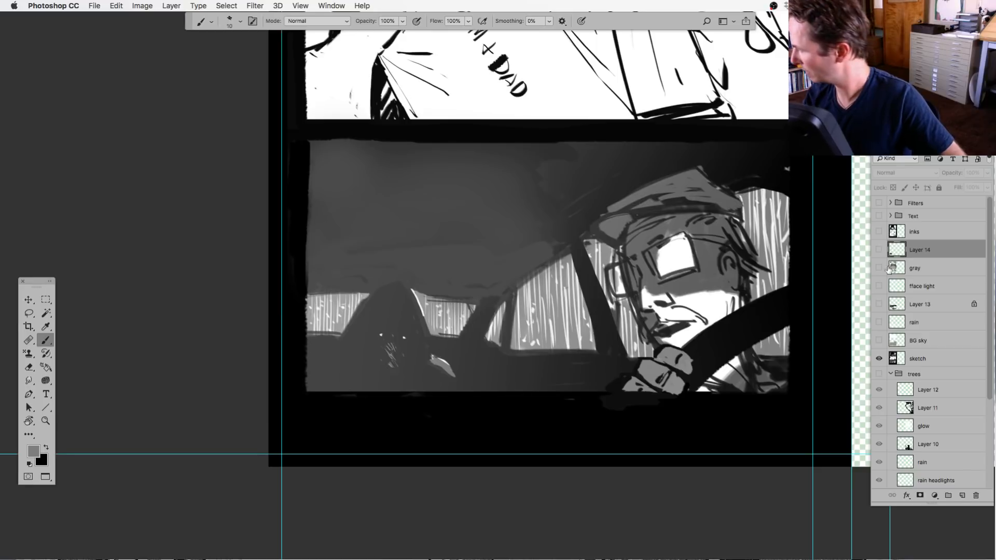
{"action": "left_click", "coordinate": [879, 253], "text": "alt"}
{"action": "left_click", "coordinate": [879, 252], "text": "alt"}
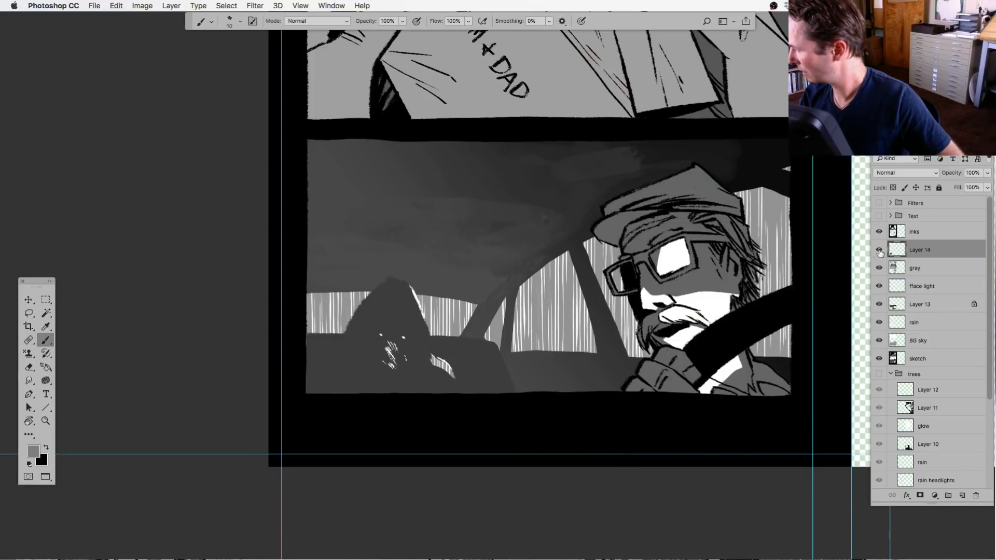
Try painting gray over the passenger's face marks with the Brush in Lighten mode, and undo the stroke.
{"action": "left_click", "coordinate": [332, 24]}
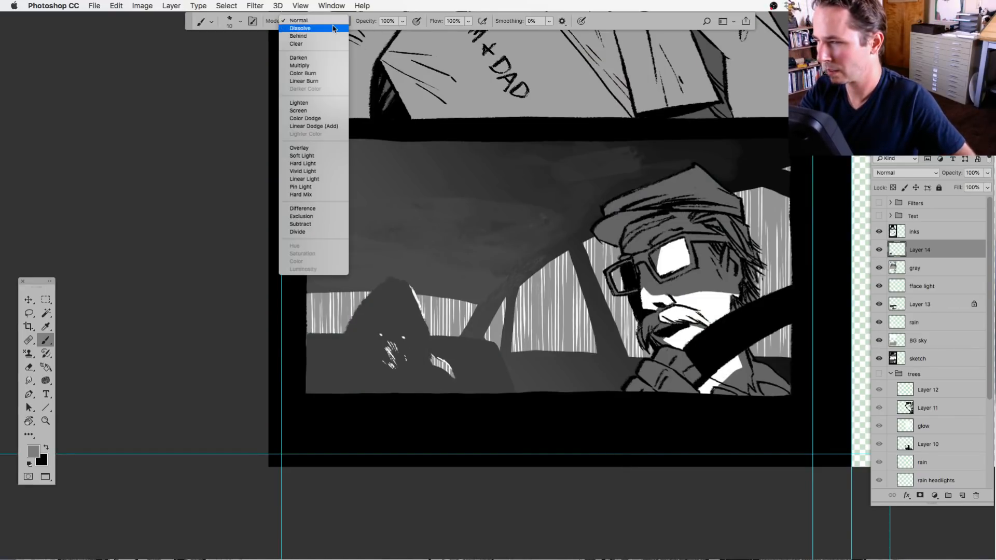
{"action": "left_click", "coordinate": [319, 112]}
{"action": "left_click", "coordinate": [328, 23]}
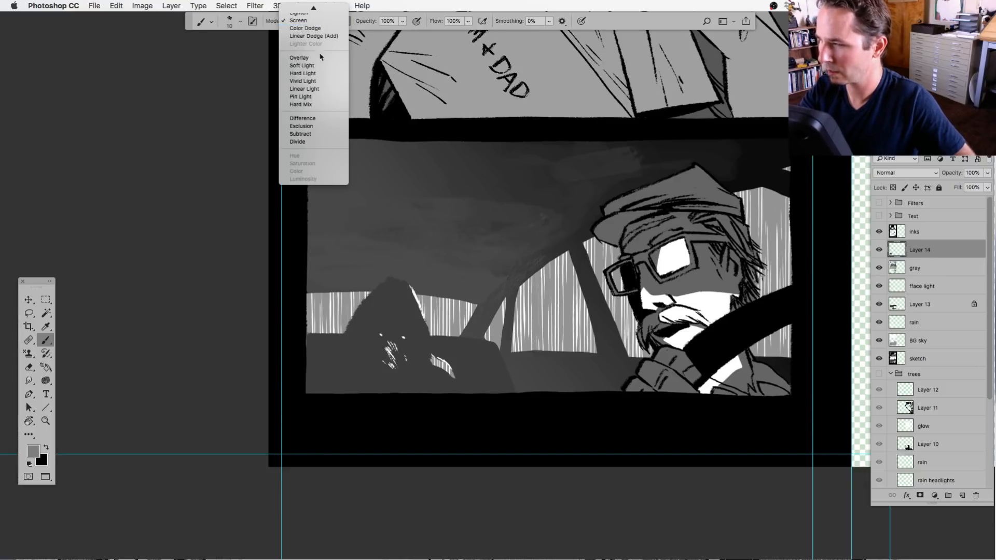
{"action": "left_click", "coordinate": [311, 31]}
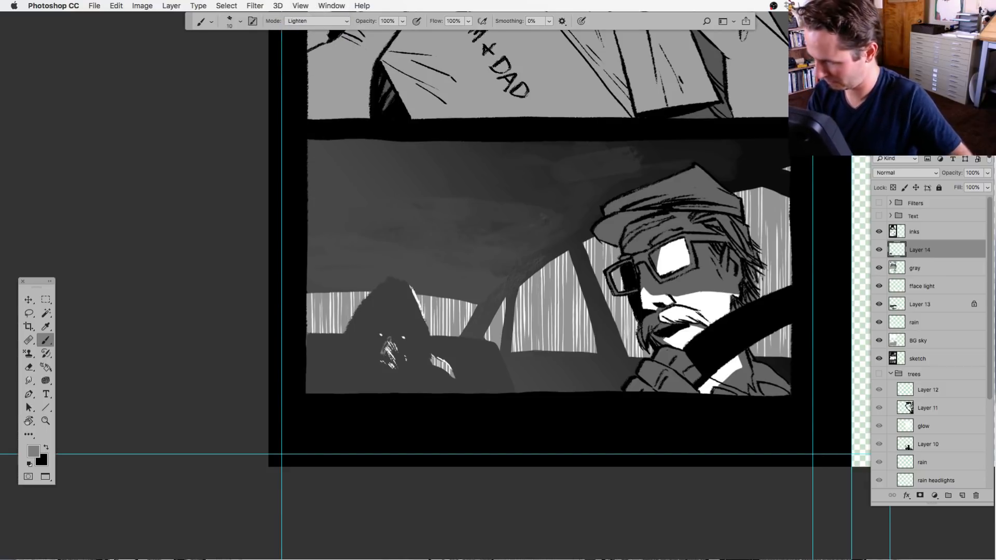
{"action": "left_click_drag", "start_coordinate": [392, 342], "coordinate": [384, 369]}
{"action": "key", "text": "super+z"}
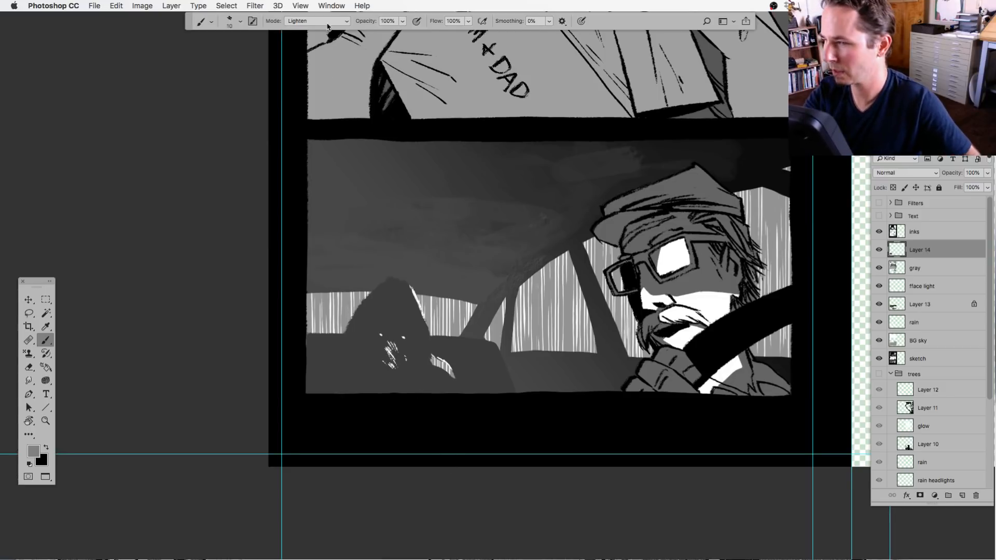
Set the Brush mode to Darken and paint gray over the white highlights on the passenger's face and hand.
{"action": "left_click", "coordinate": [328, 26]}
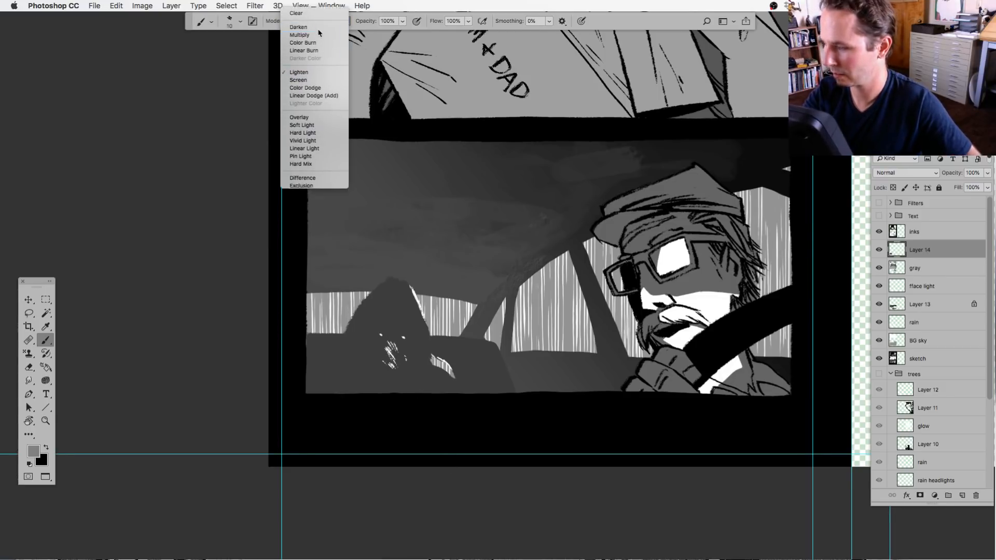
{"action": "left_click", "coordinate": [311, 27]}
{"action": "mouse_move", "coordinate": [397, 351]}
{"action": "left_mouse_down"}
{"action": "mouse_move", "coordinate": [388, 373]}
{"action": "mouse_move", "coordinate": [409, 359]}
{"action": "mouse_move", "coordinate": [391, 377]}
{"action": "mouse_move", "coordinate": [391, 338]}
{"action": "mouse_move", "coordinate": [380, 367]}
{"action": "mouse_move", "coordinate": [403, 379]}
{"action": "mouse_move", "coordinate": [449, 369]}
{"action": "left_mouse_up"}
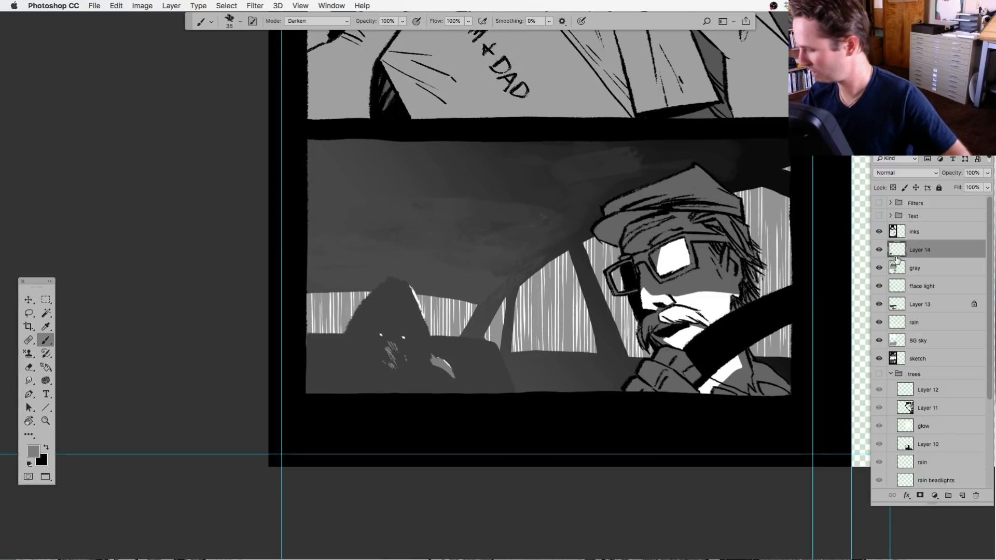
Compare the toned-down passenger highlights with the sketch by isolating the sketch layer repeatedly.
{"action": "left_click", "coordinate": [878, 359], "text": "alt"}
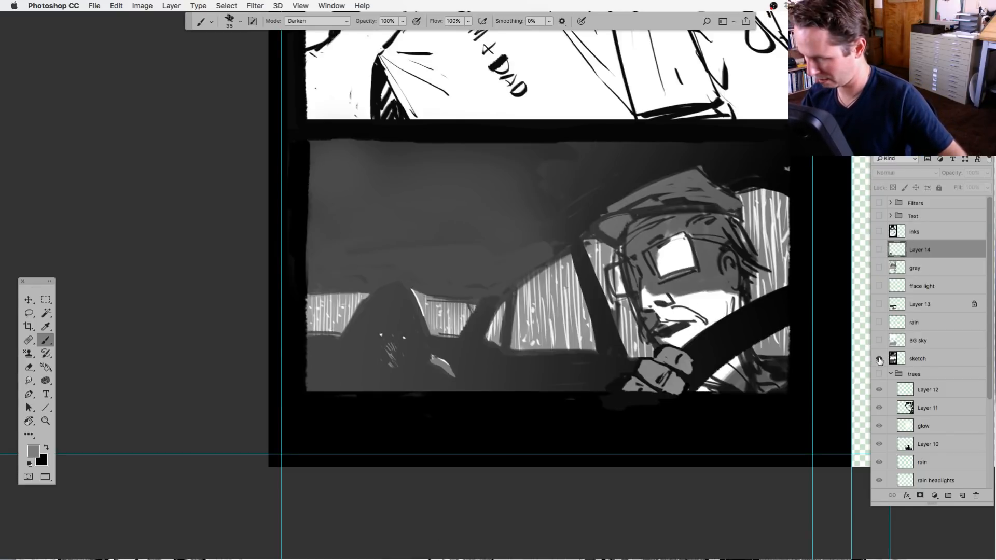
{"action": "left_click", "coordinate": [879, 360], "text": "alt"}
{"action": "left_click", "coordinate": [879, 359], "text": "alt"}
{"action": "left_click", "coordinate": [879, 359], "text": "alt"}
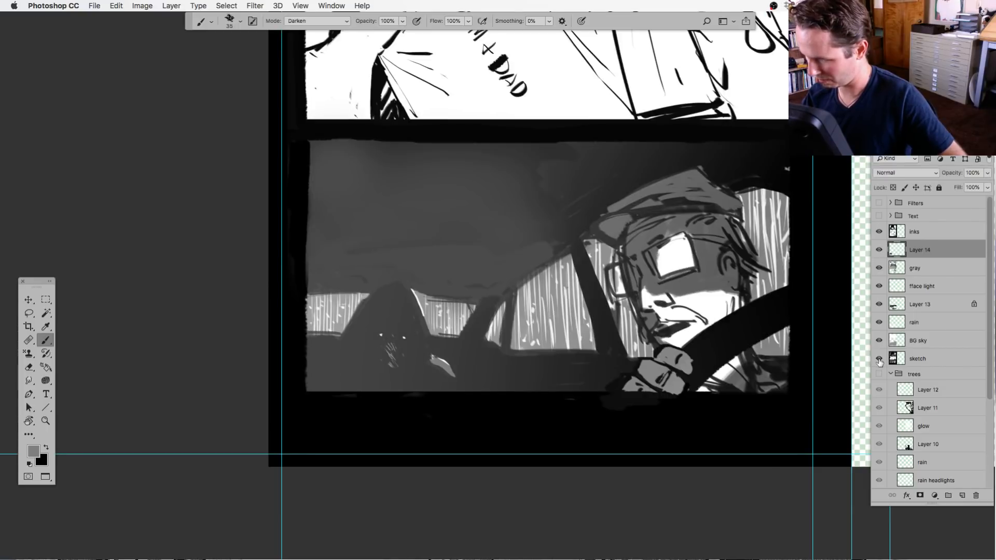
{"action": "left_click", "coordinate": [879, 361], "text": "alt"}
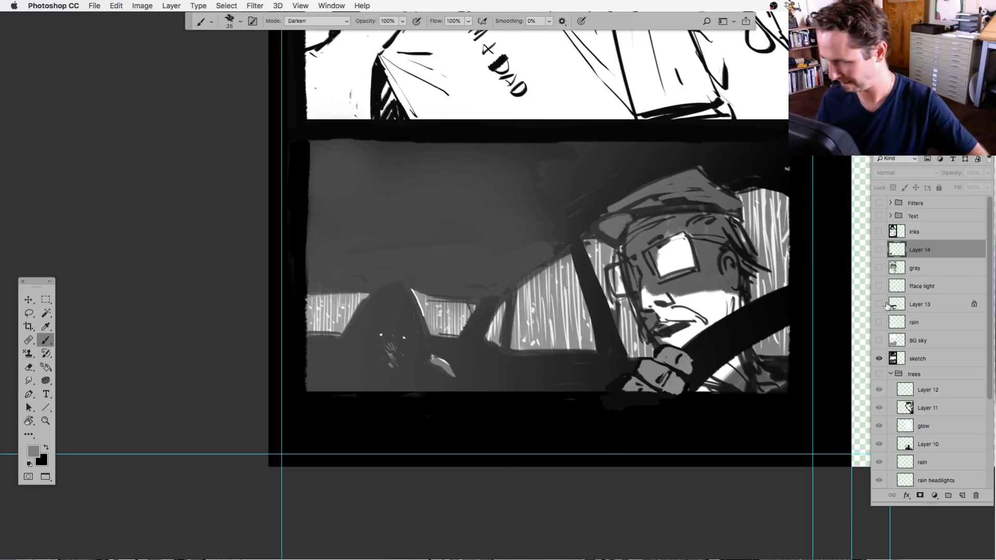
Show the Text and Filters groups over the isolated sketch to view the panel with lettering and effects.
{"action": "left_click", "coordinate": [878, 216]}
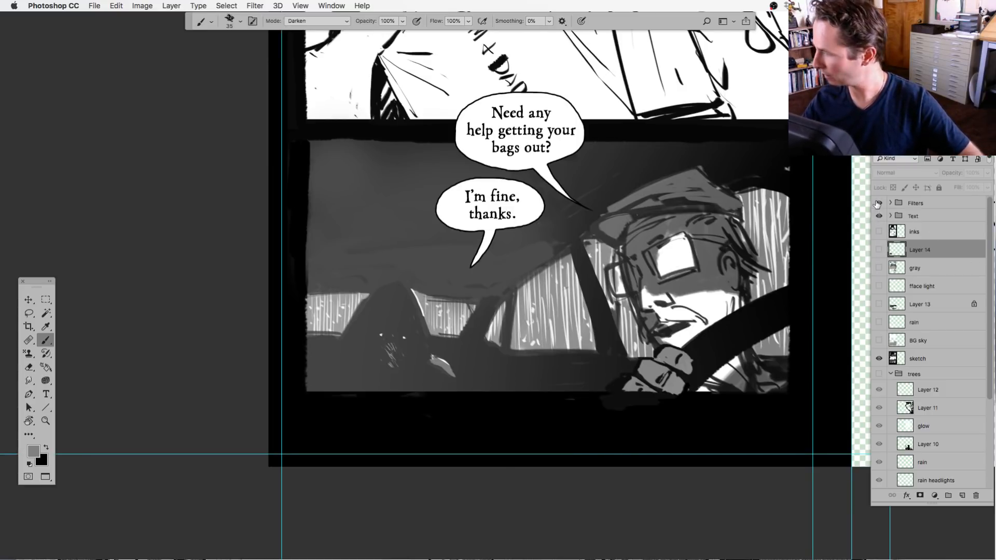
{"action": "left_click", "coordinate": [878, 203]}
{"action": "left_click", "coordinate": [877, 203]}
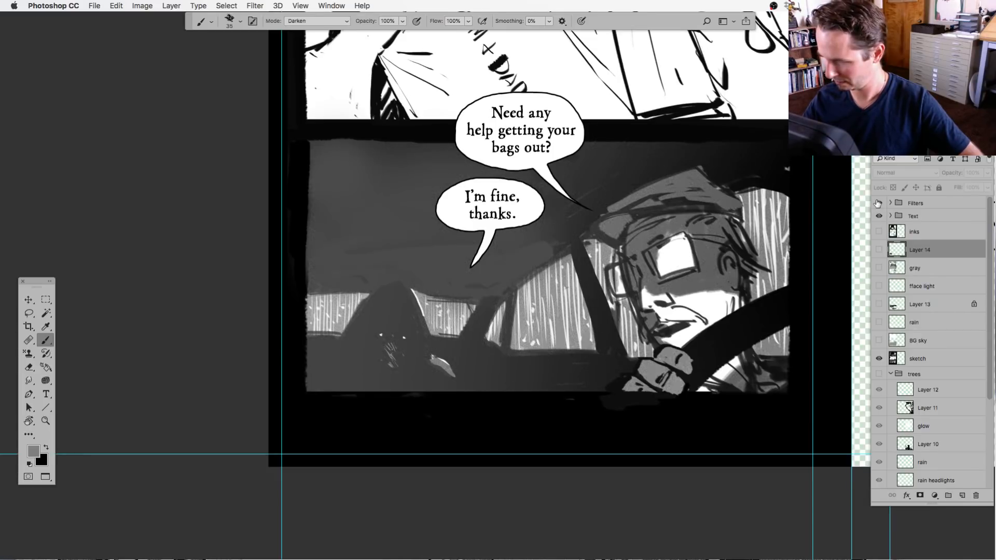
{"action": "left_click", "coordinate": [878, 202]}
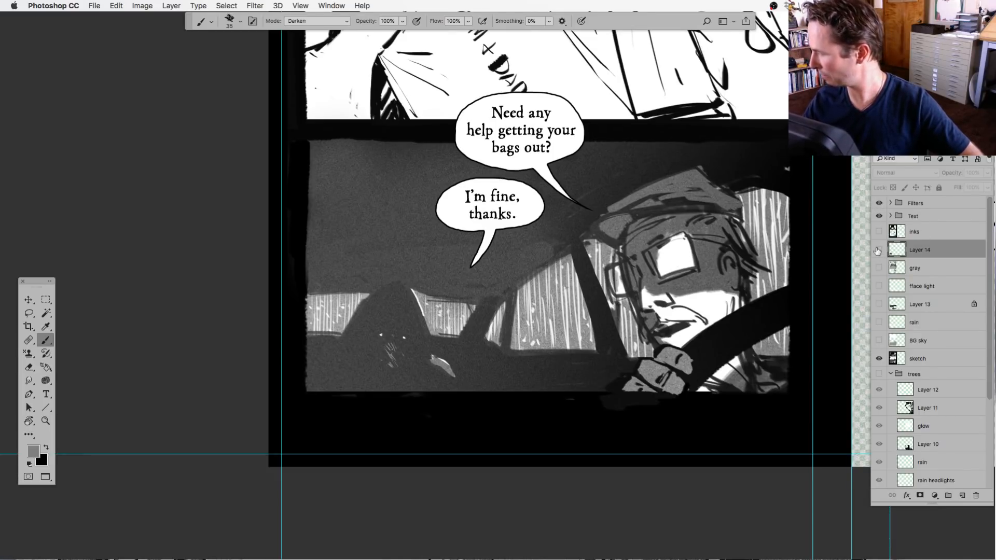
Toggle Layer 14 on and off under the filters to compare the gray passenger with the sketch.
{"action": "left_click", "coordinate": [877, 251]}
{"action": "left_click", "coordinate": [879, 251]}
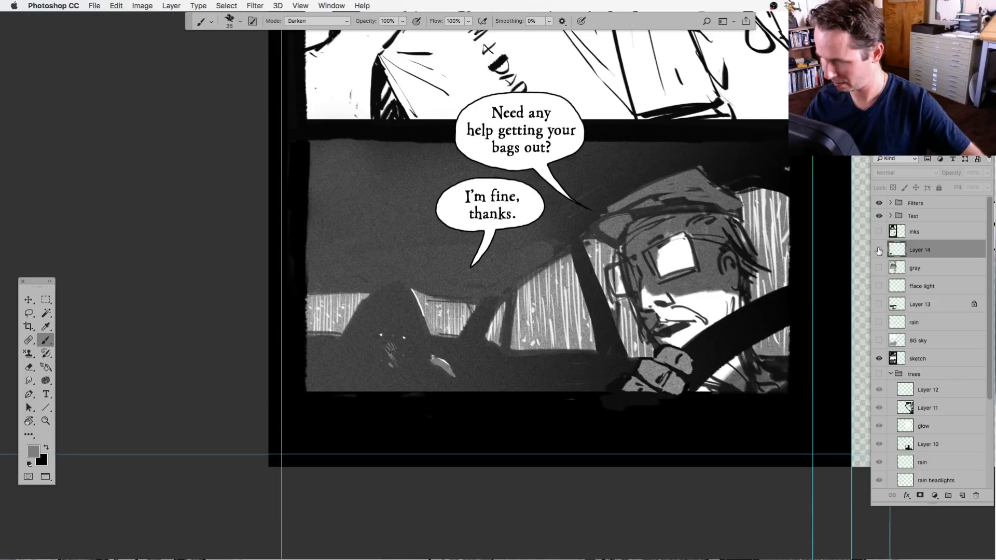
{"action": "left_click", "coordinate": [879, 251]}
{"action": "left_click", "coordinate": [879, 251]}
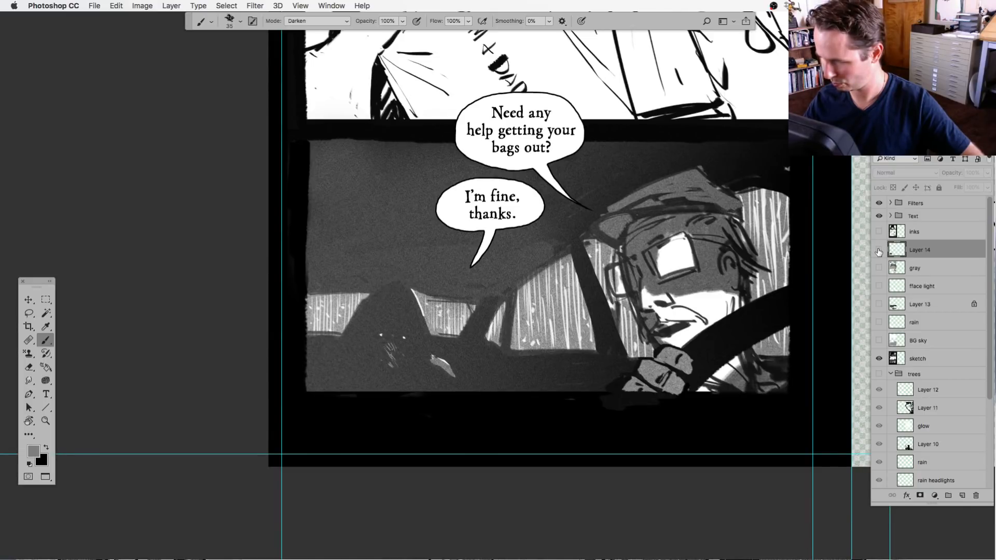
{"action": "left_click", "coordinate": [878, 251]}
{"action": "left_click", "coordinate": [878, 251]}
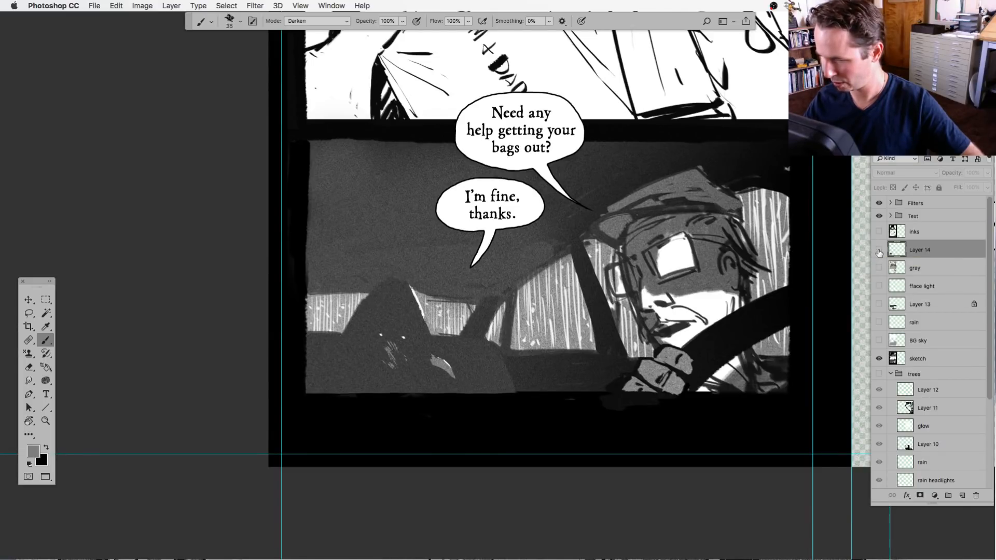
Hide the Filters group and compare Layer 14's passenger with the sketch without effects.
{"action": "left_click", "coordinate": [879, 202]}
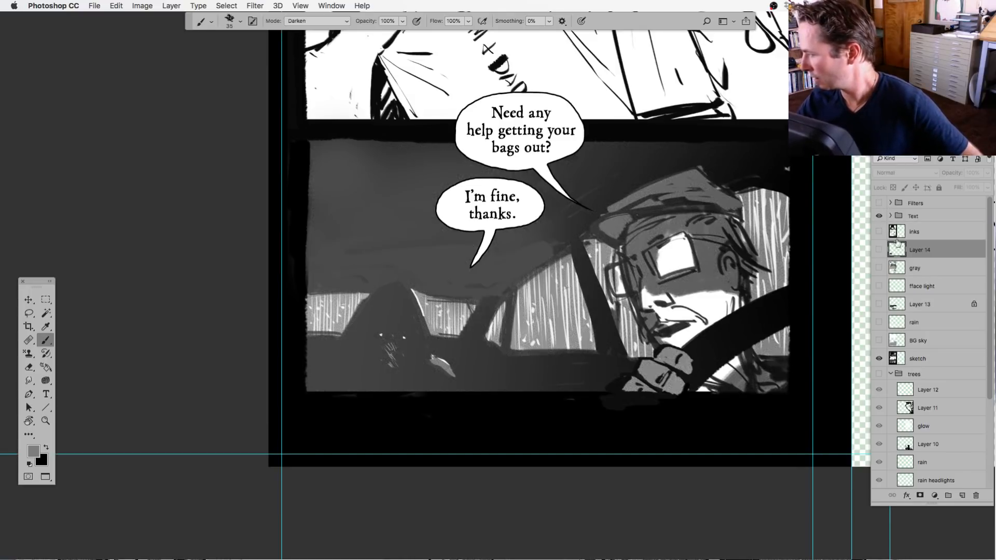
{"action": "left_click", "coordinate": [878, 250]}
{"action": "left_click", "coordinate": [879, 250]}
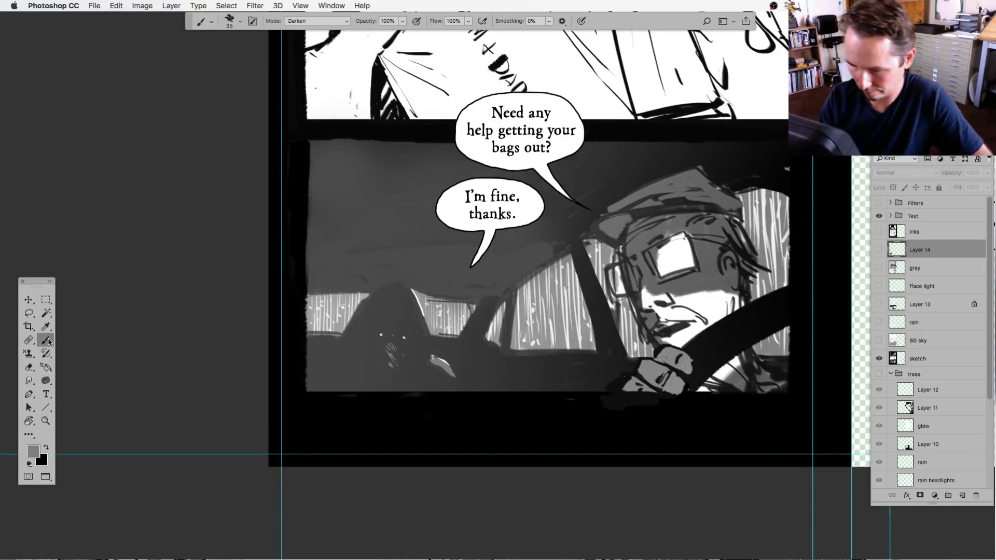
Sample a dark gray from the sketch and lasso the rim of the passenger's hood on Layer 14.
{"action": "left_click", "coordinate": [369, 307], "text": "alt"}
{"action": "left_click", "coordinate": [29, 312]}
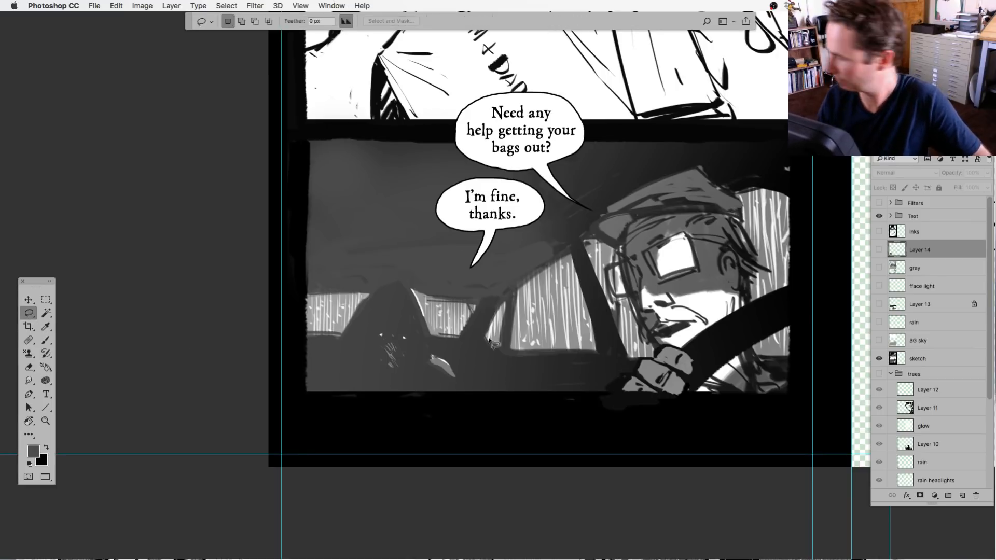
{"action": "left_click", "coordinate": [880, 252]}
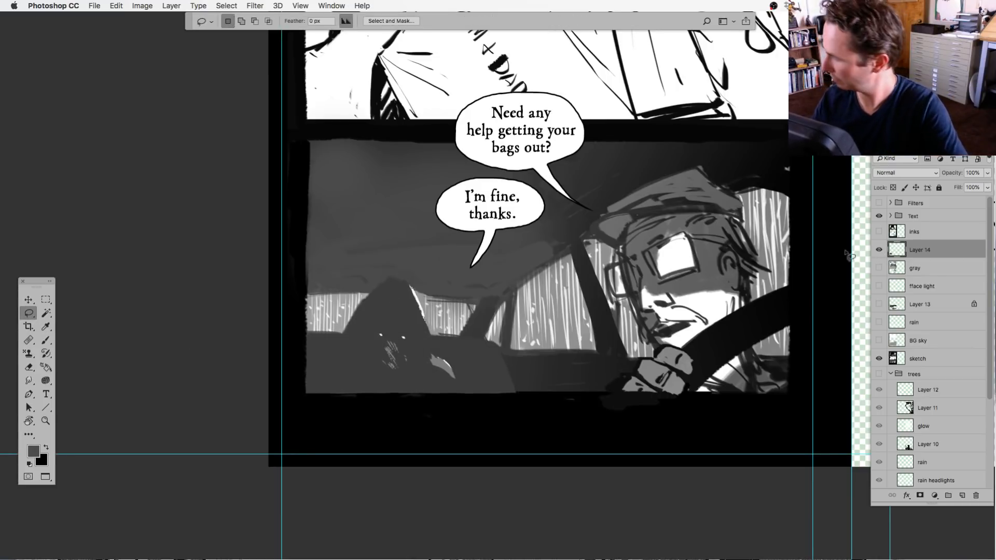
{"action": "left_click", "coordinate": [879, 250]}
{"action": "mouse_move", "coordinate": [401, 284]}
{"action": "left_mouse_down"}
{"action": "mouse_move", "coordinate": [379, 288]}
{"action": "mouse_move", "coordinate": [338, 349]}
{"action": "mouse_move", "coordinate": [365, 298]}
{"action": "mouse_move", "coordinate": [405, 273]}
{"action": "mouse_move", "coordinate": [430, 357]}
{"action": "mouse_move", "coordinate": [401, 282]}
{"action": "left_mouse_up"}
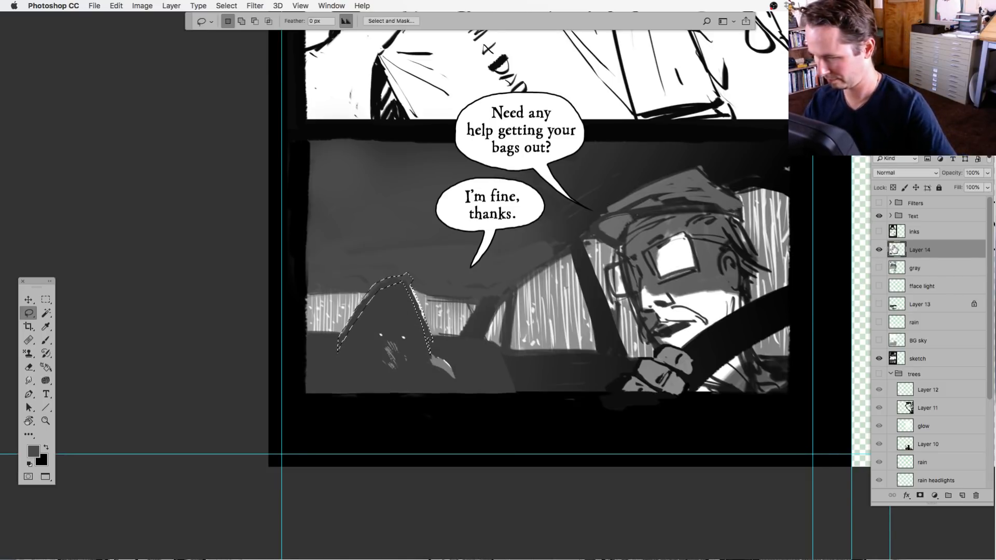
Lock Layer 14's transparent pixels, tone the selected hood rim with the sampled gray brush, and clear the selection.
{"action": "left_click", "coordinate": [45, 341]}
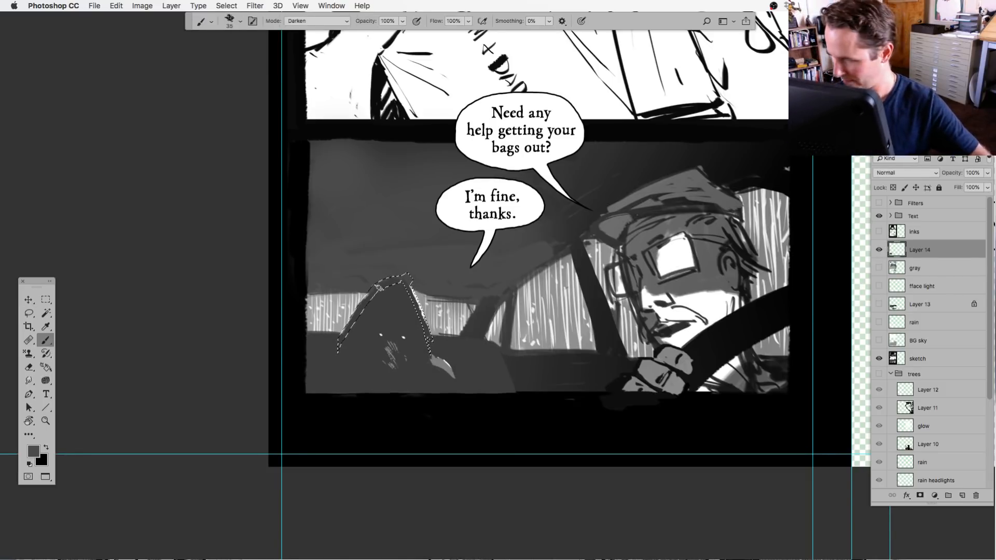
{"action": "key", "text": "slash"}
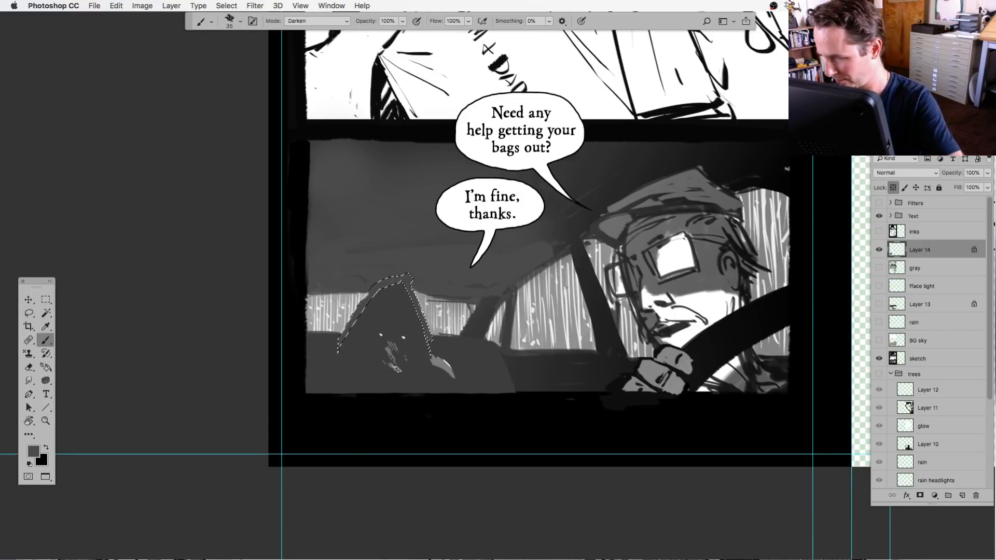
{"action": "key", "text": "super+d"}
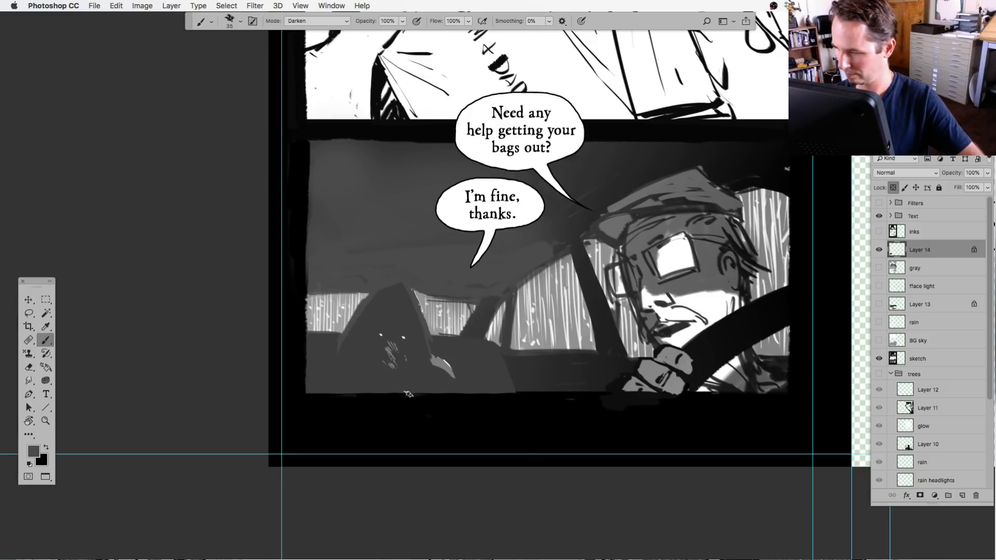
{"action": "key", "text": "shift+super+d"}
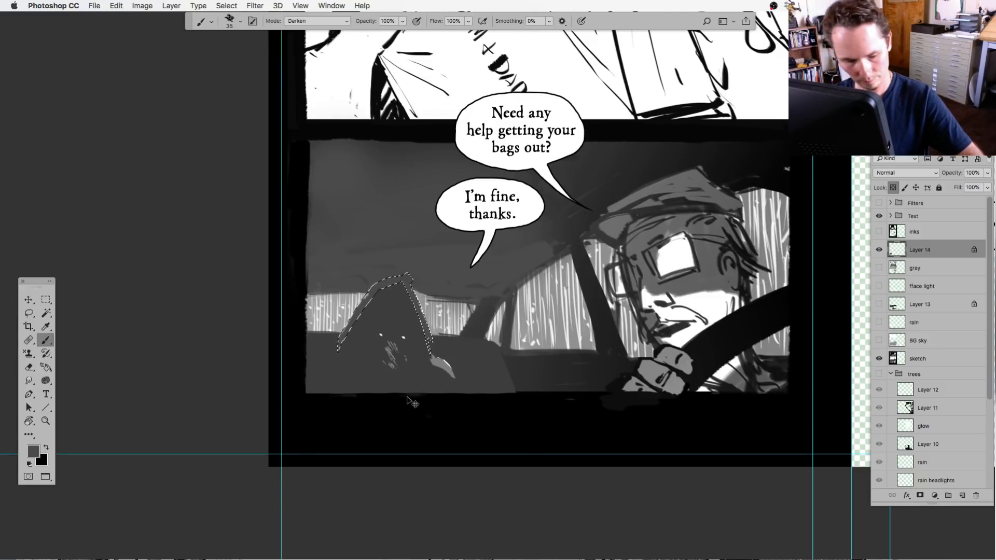
{"action": "key", "text": "super+d"}
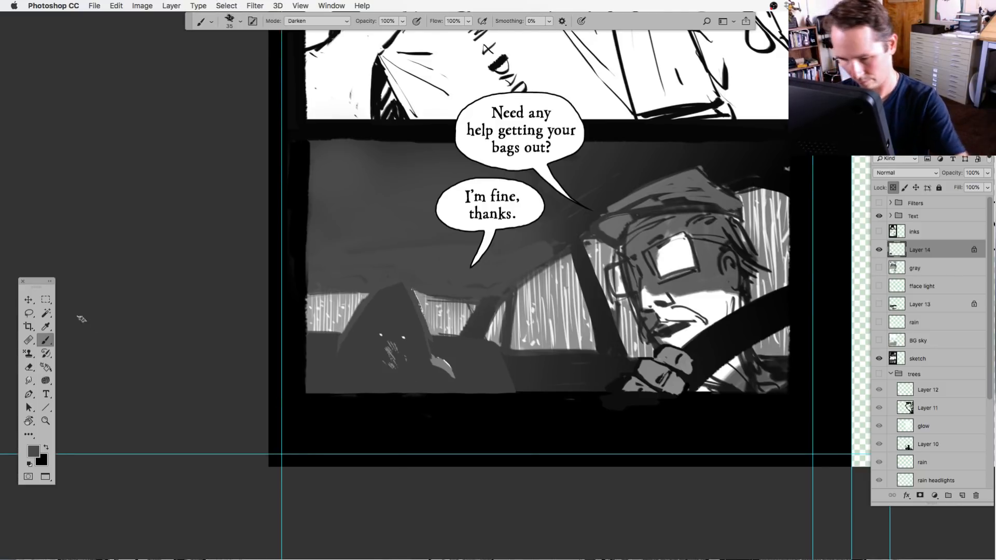
Unlock Layer 14's transparency, lasso a ragged shape along the hood's left edge in gray, and lock the transparent pixels again.
{"action": "left_click", "coordinate": [28, 313]}
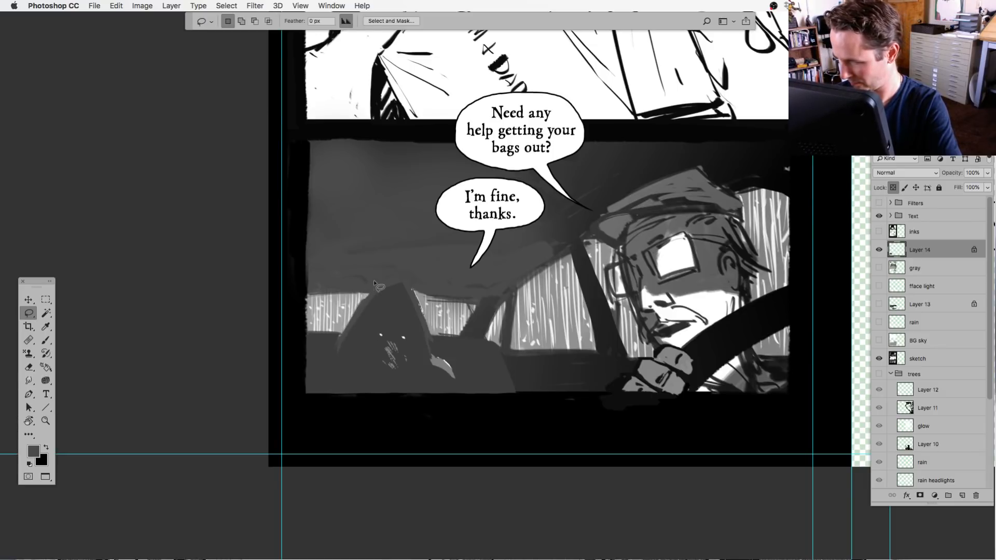
{"action": "left_click", "coordinate": [893, 188]}
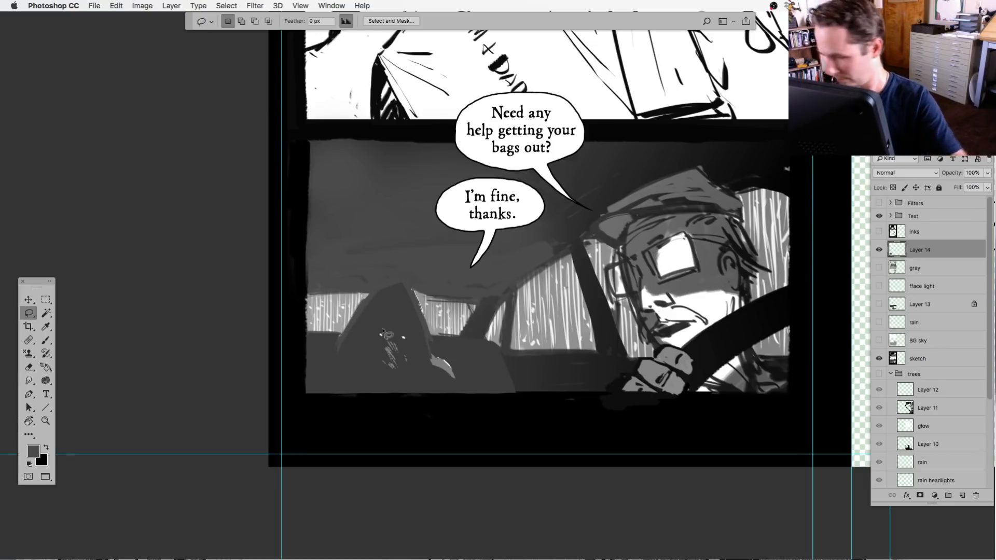
{"action": "mouse_move", "coordinate": [370, 290]}
{"action": "left_mouse_down"}
{"action": "mouse_move", "coordinate": [347, 334]}
{"action": "mouse_move", "coordinate": [365, 284]}
{"action": "left_mouse_up"}
{"action": "left_click", "coordinate": [365, 283]}
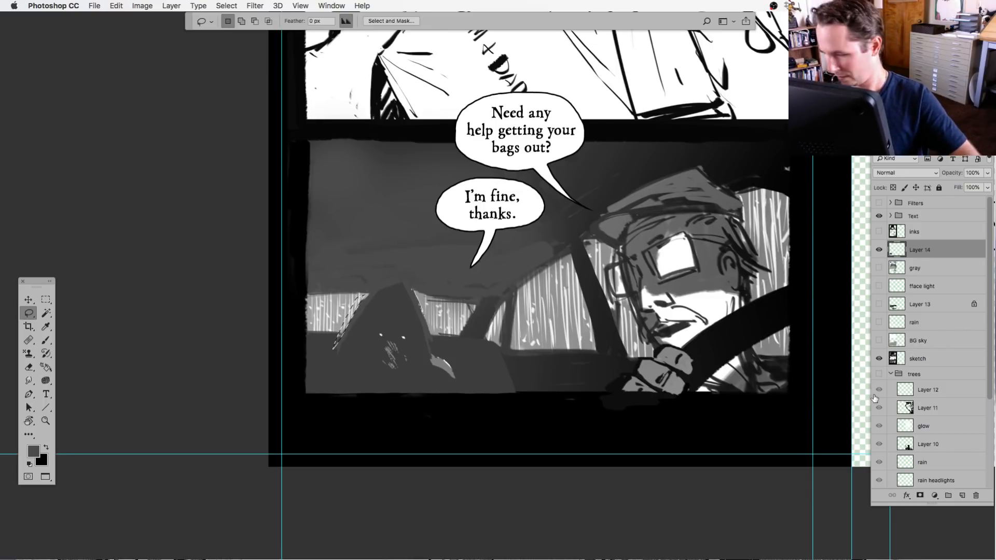
{"action": "key", "text": "/"}
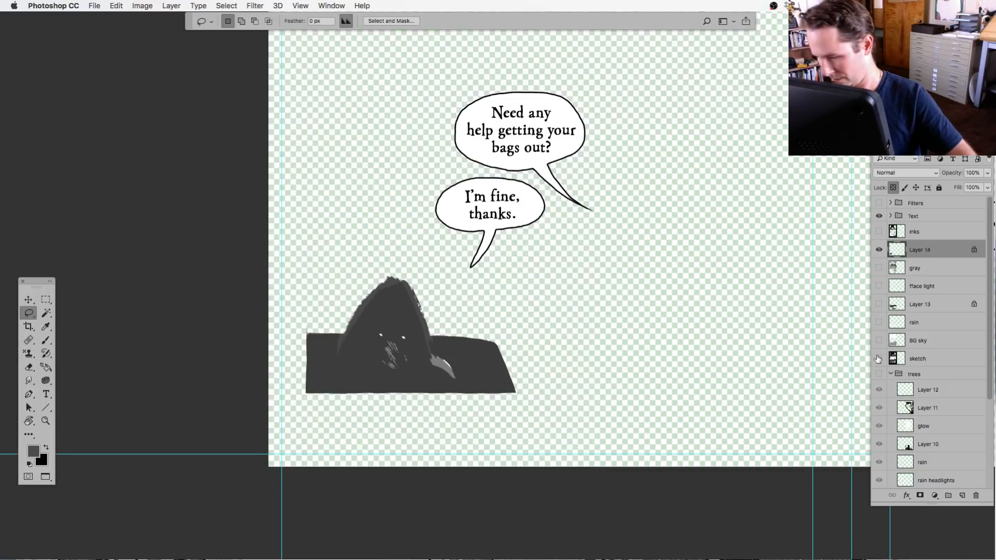
Show the layers from BG sky up to inks and compare the assembled panel with the isolated sketch.
{"action": "left_click", "coordinate": [878, 358]}
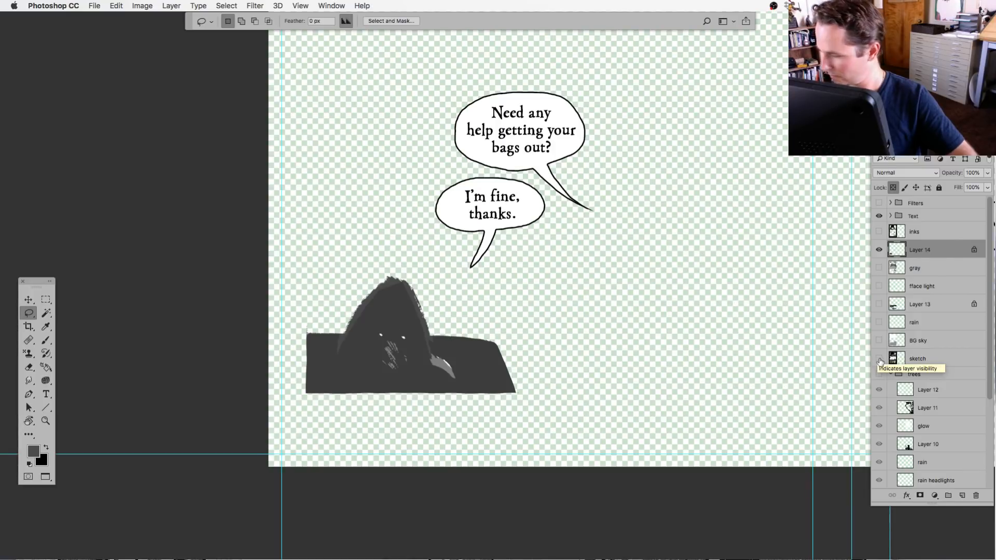
{"action": "left_click", "coordinate": [879, 358]}
{"action": "left_click_drag", "start_coordinate": [879, 340], "coordinate": [879, 232]}
{"action": "left_click", "coordinate": [880, 360]}
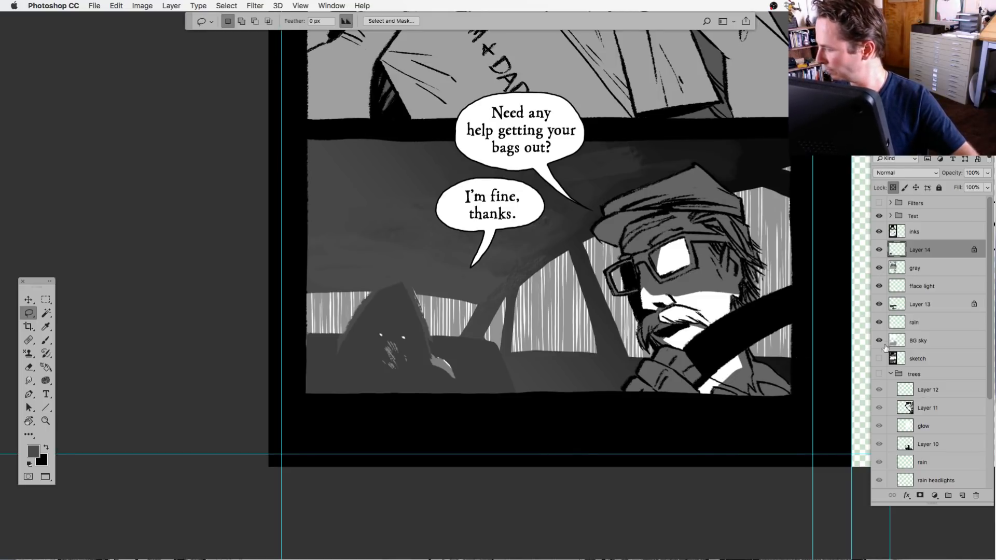
{"action": "left_click", "coordinate": [879, 358], "text": "alt"}
{"action": "left_click", "coordinate": [878, 358], "text": "alt"}
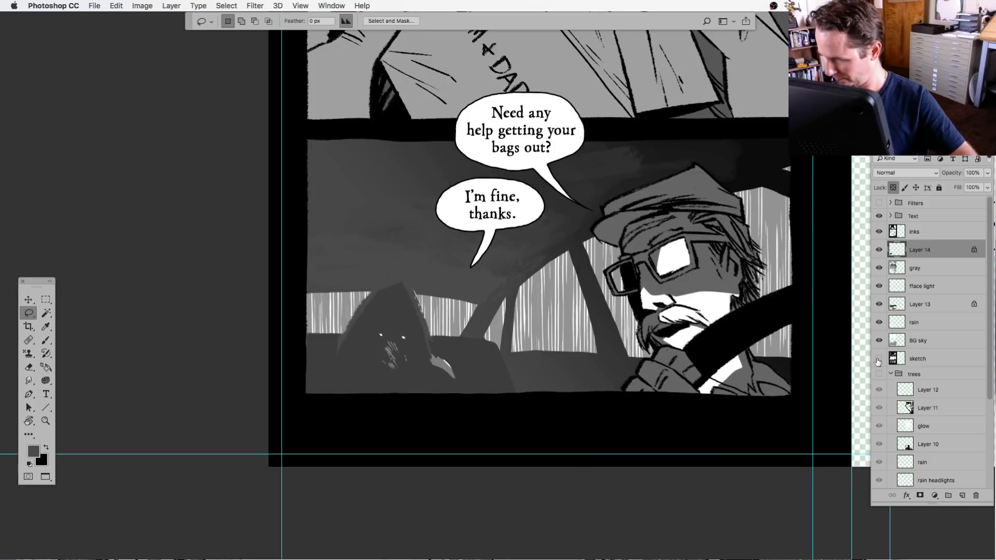
Brush dark gray over the scratchy highlights on the passenger's face, keeping the eyes, and check against the isolated sketch.
{"action": "left_click", "coordinate": [46, 340]}
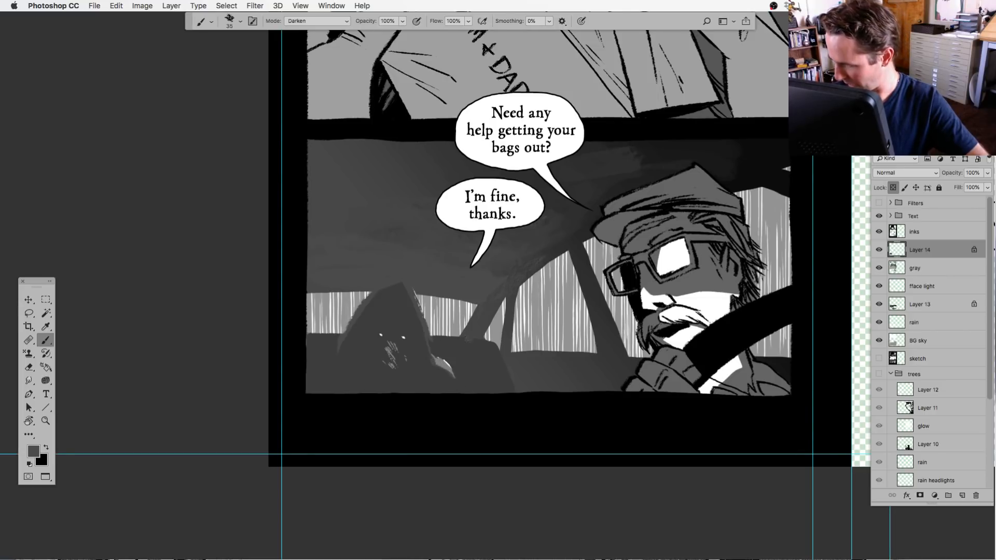
{"action": "left_click_drag", "start_coordinate": [473, 407], "coordinate": [469, 381]}
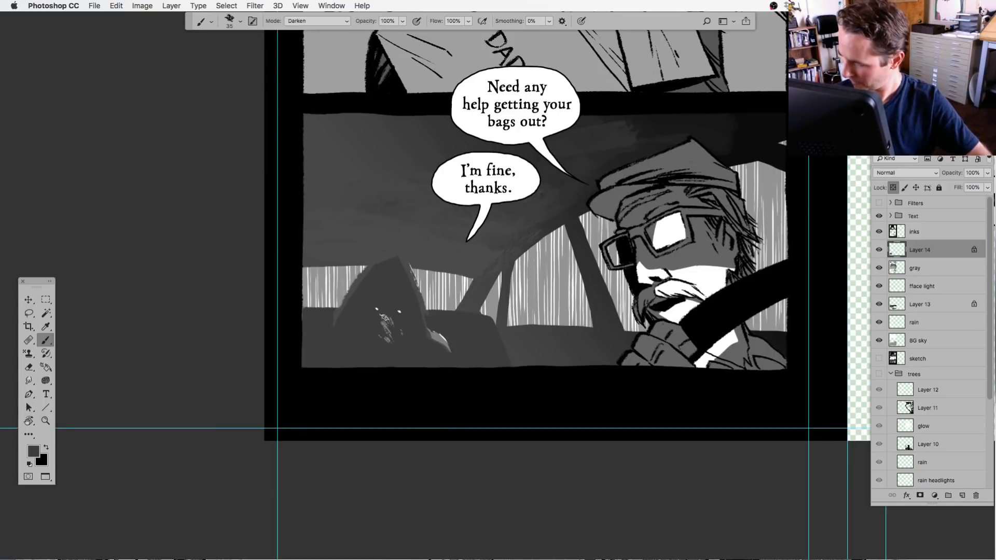
{"action": "mouse_move", "coordinate": [385, 318]}
{"action": "left_mouse_down"}
{"action": "mouse_move", "coordinate": [387, 345]}
{"action": "mouse_move", "coordinate": [393, 318]}
{"action": "left_mouse_up"}
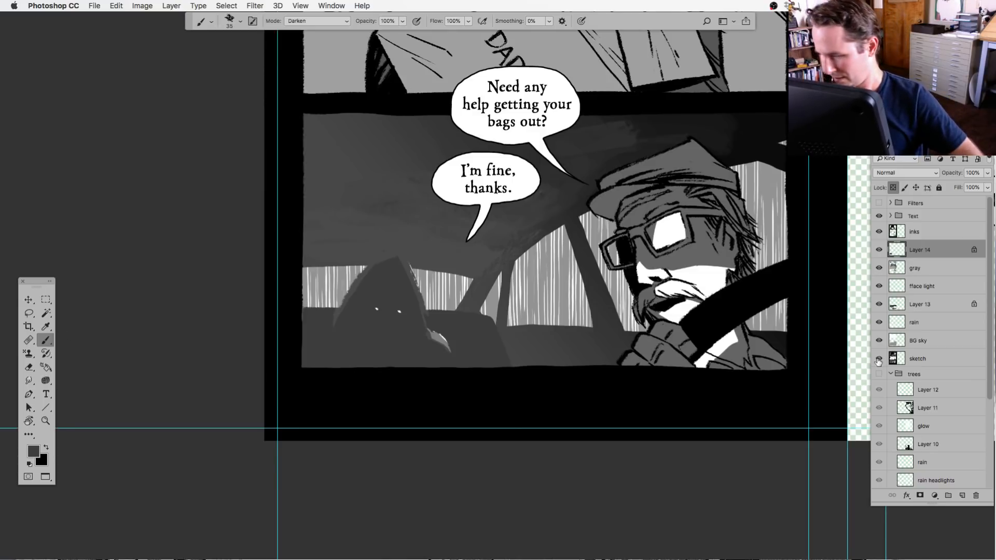
{"action": "left_click", "coordinate": [878, 359], "text": "alt"}
{"action": "left_click", "coordinate": [877, 359], "text": "alt"}
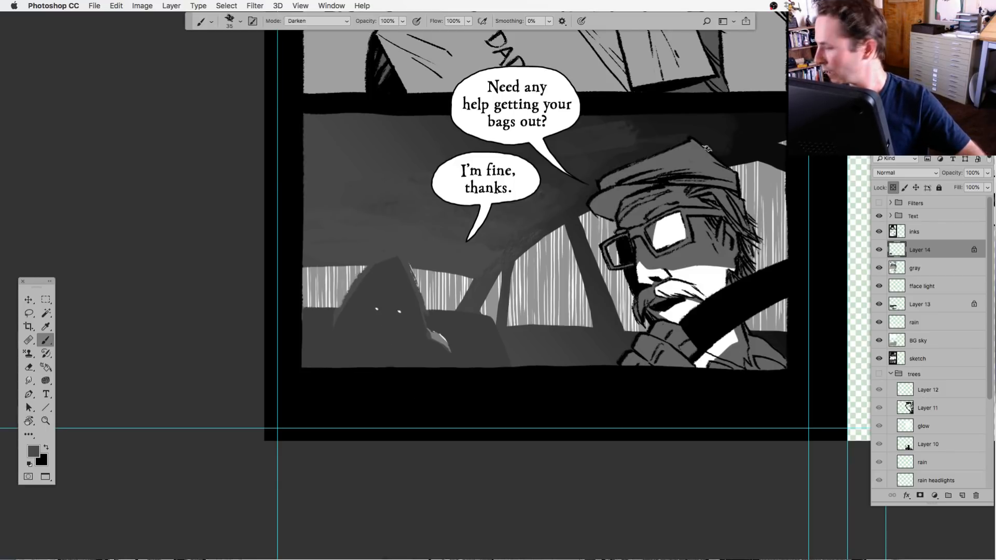
Set the brush mode to Normal and paint white highlights along the passenger's hood edge and shoulder.
{"action": "left_click", "coordinate": [321, 23]}
{"action": "left_click", "coordinate": [325, 39]}
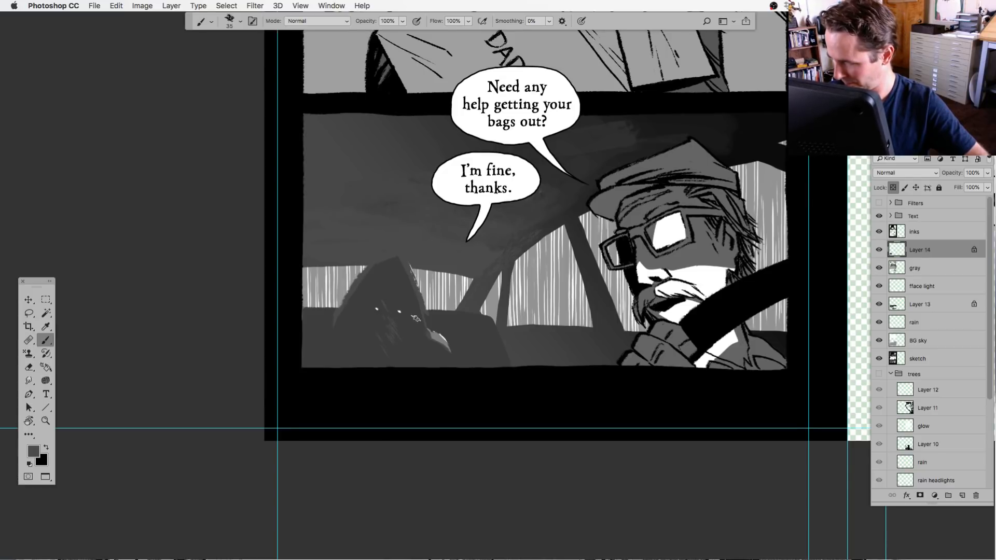
{"action": "key", "text": "super+z"}
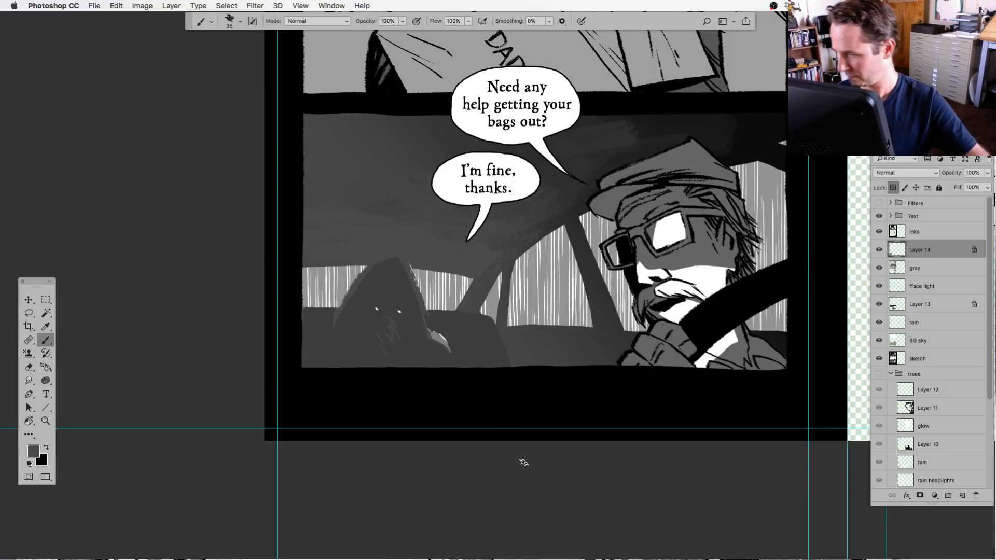
{"action": "key", "text": "d"}
{"action": "left_click", "coordinate": [46, 448]}
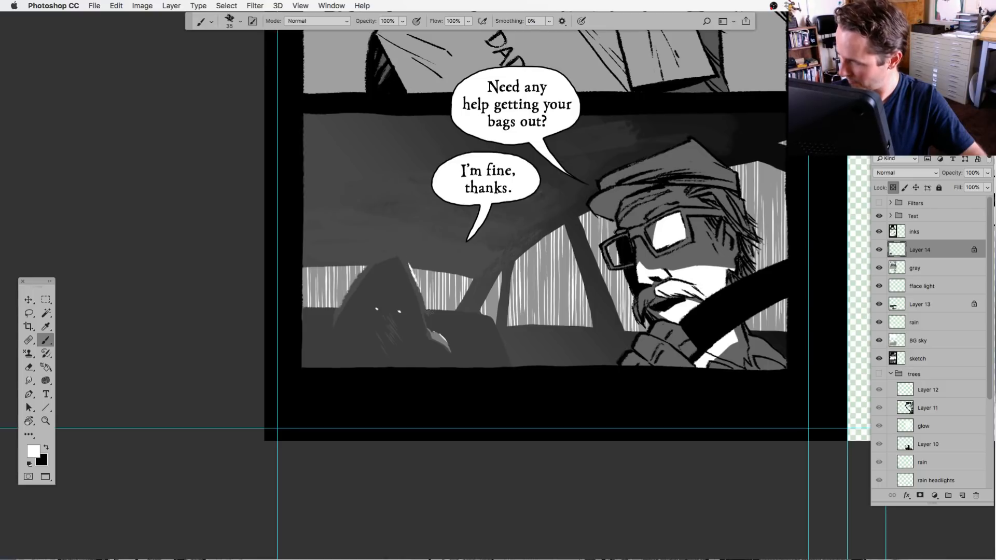
{"action": "left_click_drag", "start_coordinate": [434, 332], "coordinate": [441, 337]}
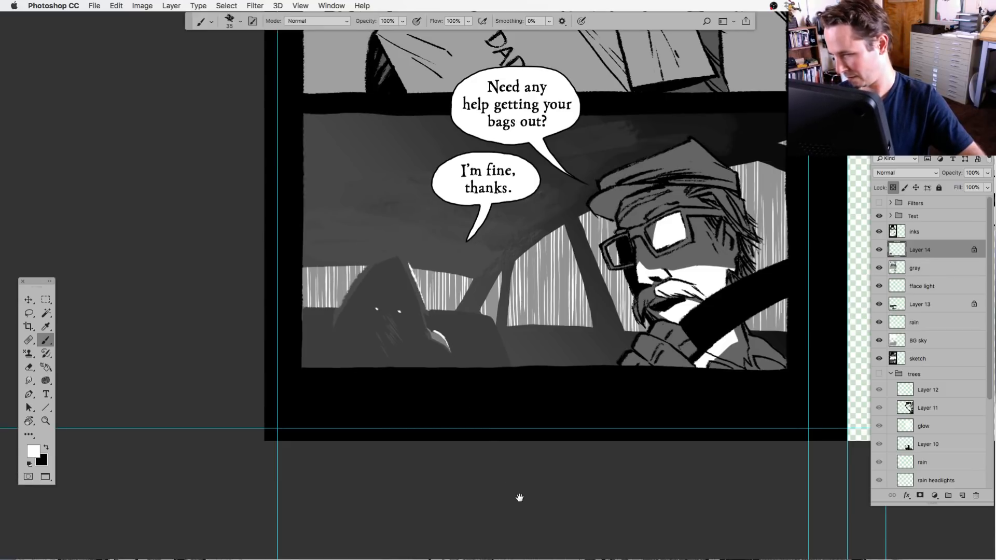
Show the Filters group briefly to examine the highlighted passenger with effects, and hide it again.
{"action": "left_click_drag", "start_coordinate": [520, 496], "coordinate": [509, 504]}
{"action": "scroll", "coordinate": [500, 493], "scroll_direction": "down", "scroll_amount": 2}
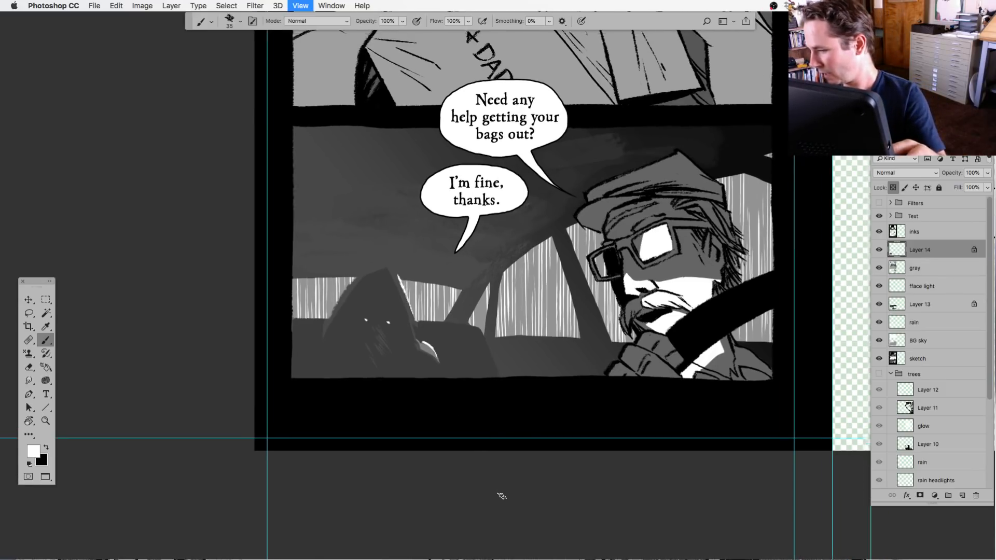
{"action": "left_click", "coordinate": [878, 203]}
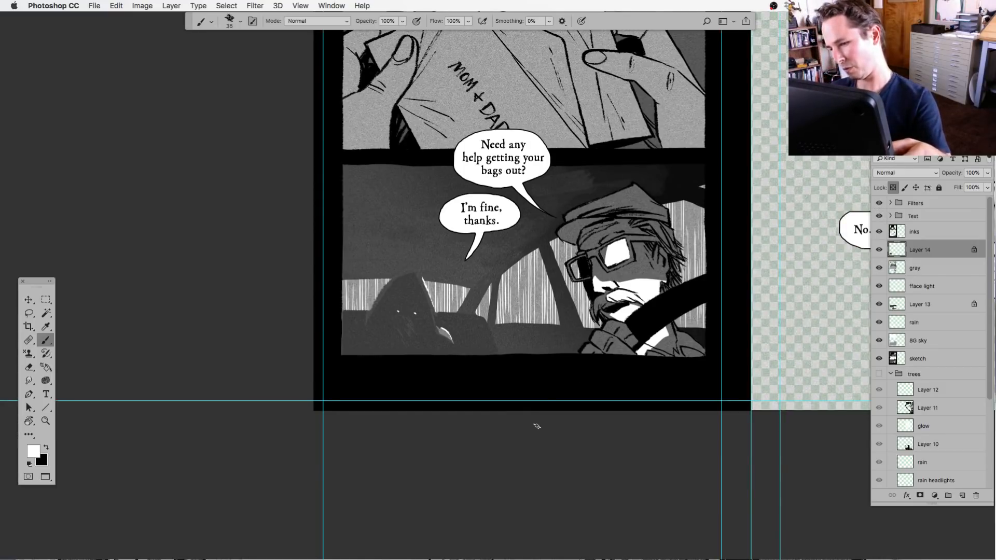
{"action": "key", "text": "super+minus"}
{"action": "key", "text": "super+plus"}
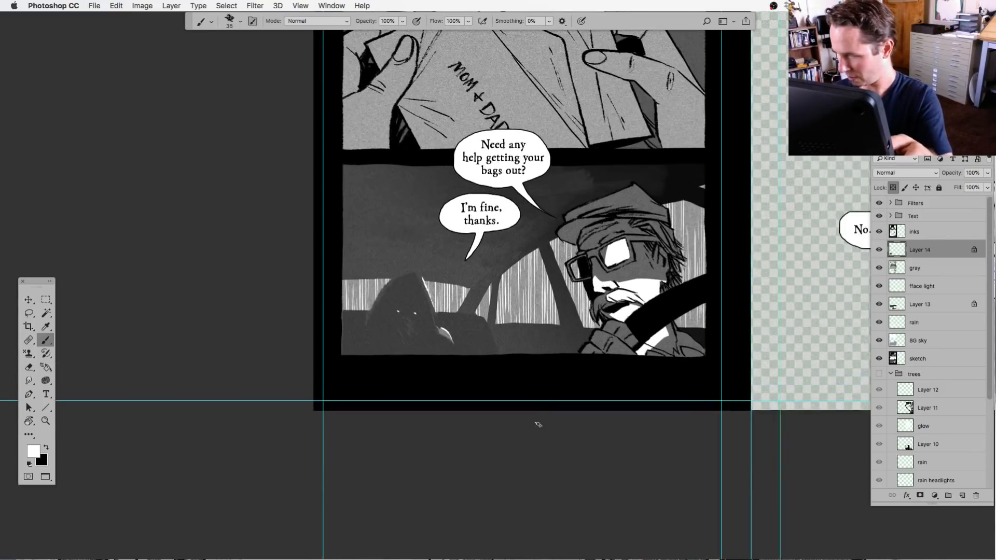
{"action": "left_click", "coordinate": [879, 203]}
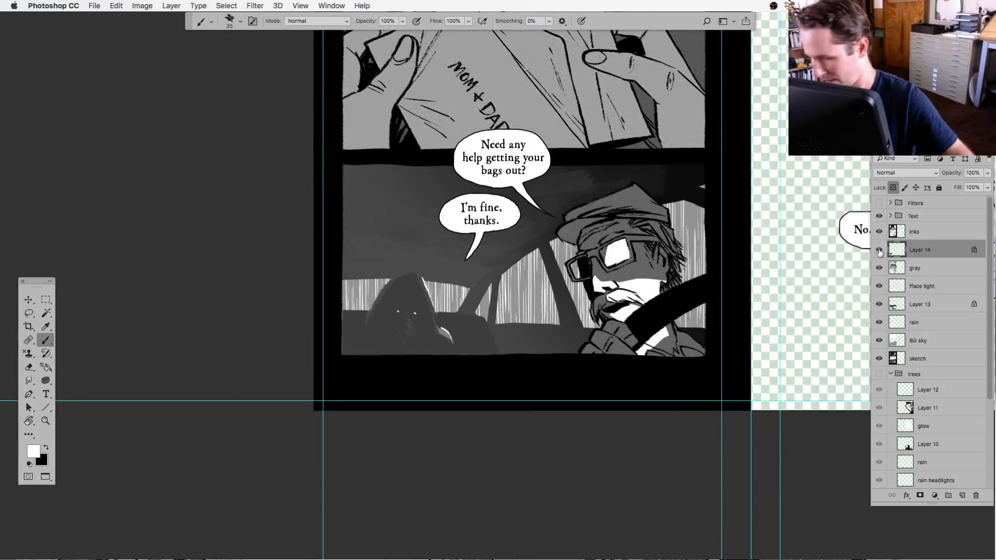
Sample the seat's dark gray, check Layer 14 by toggling its visibility, and unlock its transparent pixels.
{"action": "left_click", "coordinate": [363, 329], "text": "alt"}
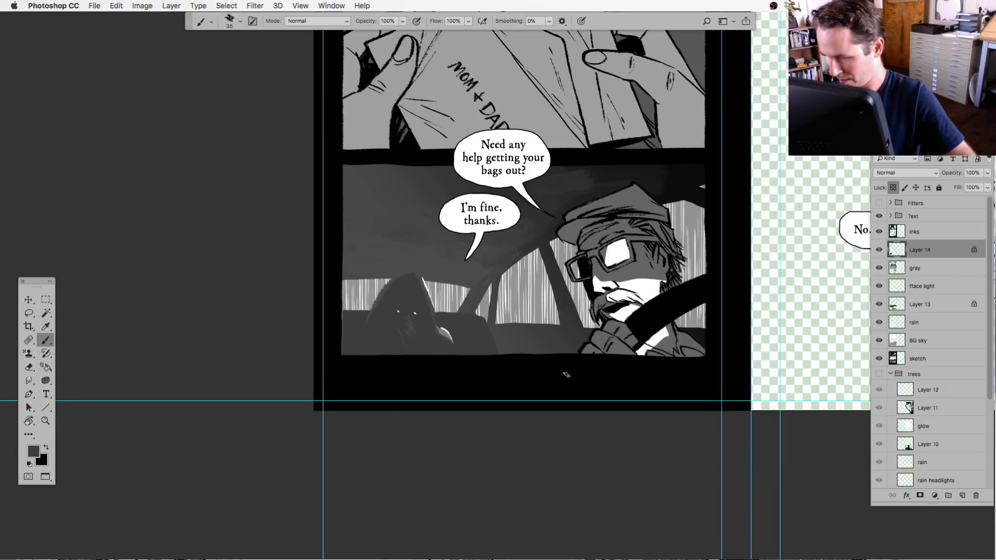
{"action": "left_click", "coordinate": [878, 249]}
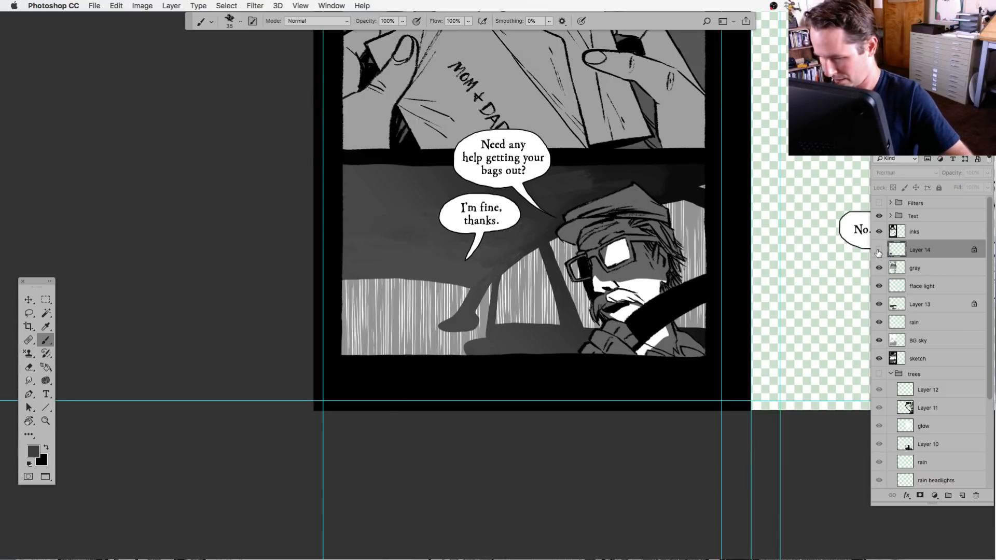
{"action": "left_click", "coordinate": [878, 250]}
{"action": "left_click", "coordinate": [892, 187]}
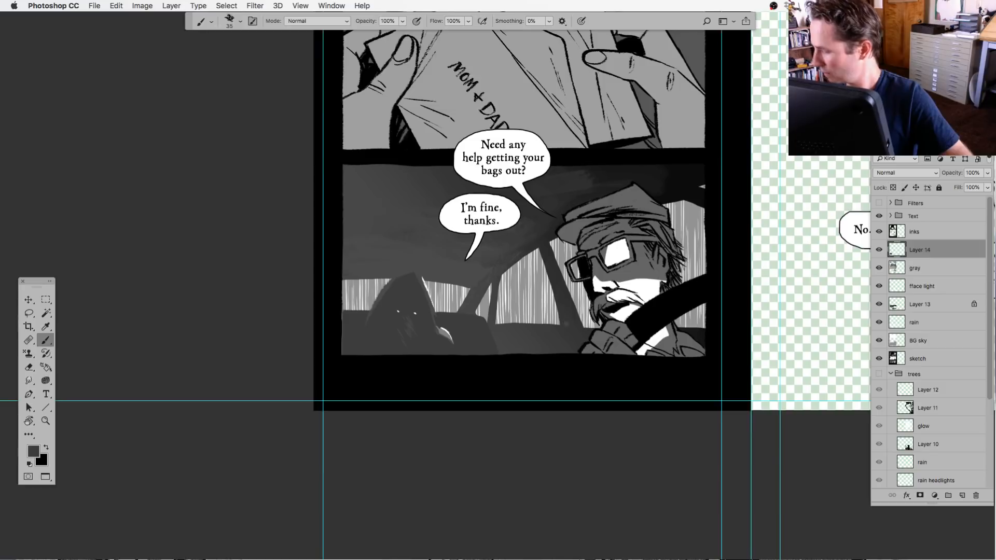
Inspect the passenger up close, and show the Filters group to view the car panel together with the letter panel above.
{"action": "key", "text": "super+equal"}
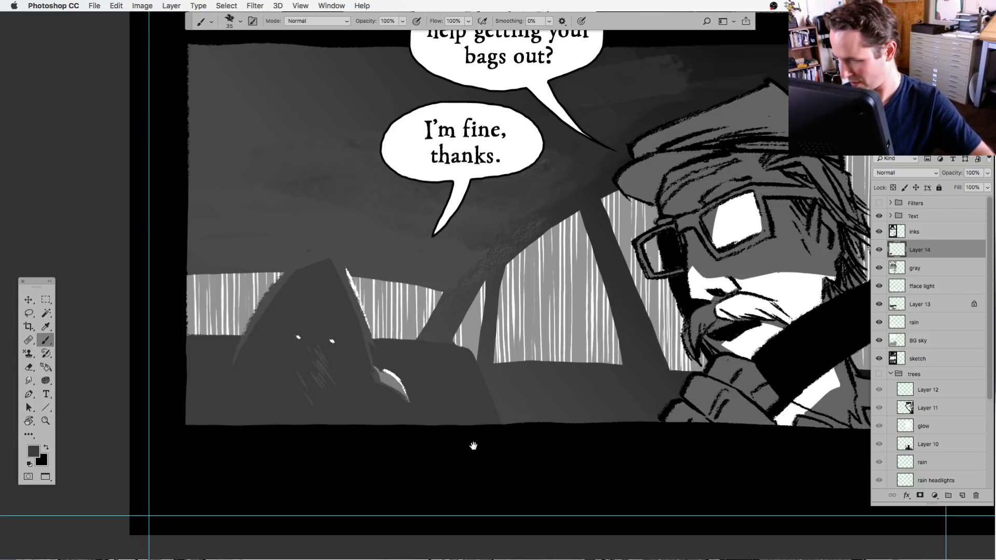
{"action": "left_click_drag", "start_coordinate": [472, 443], "coordinate": [497, 454]}
{"action": "key", "text": "super+minus"}
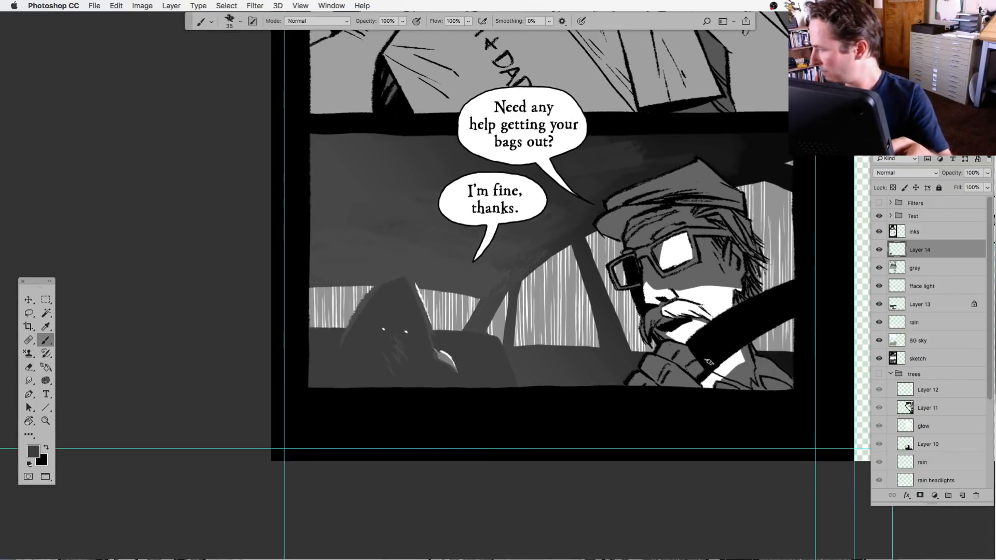
{"action": "left_click", "coordinate": [879, 203]}
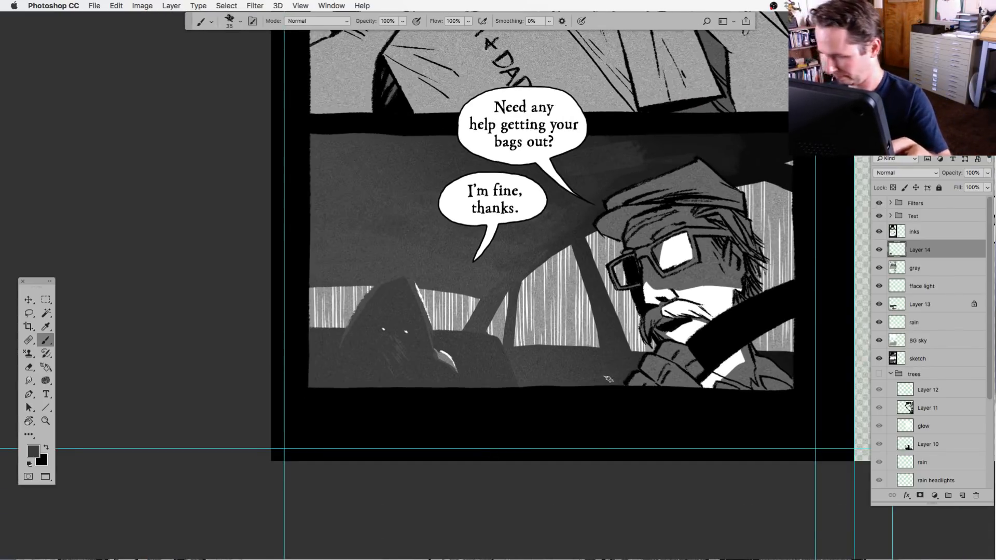
{"action": "key", "text": "super+minus"}
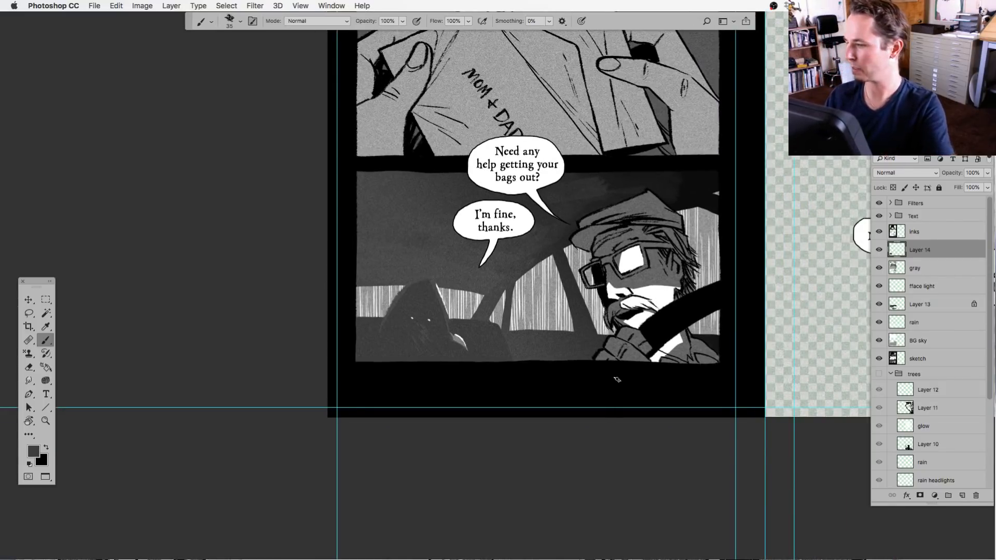
{"action": "left_click_drag", "start_coordinate": [617, 360], "coordinate": [472, 474]}
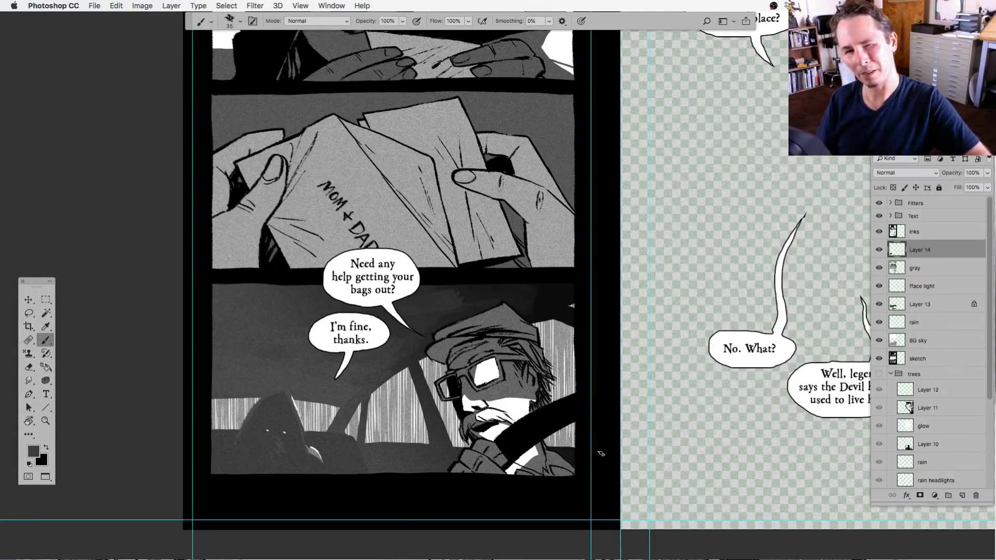
Show the trees group and the grad background layer so both pages of the spread are displayed.
{"action": "left_click_drag", "start_coordinate": [600, 415], "coordinate": [566, 435]}
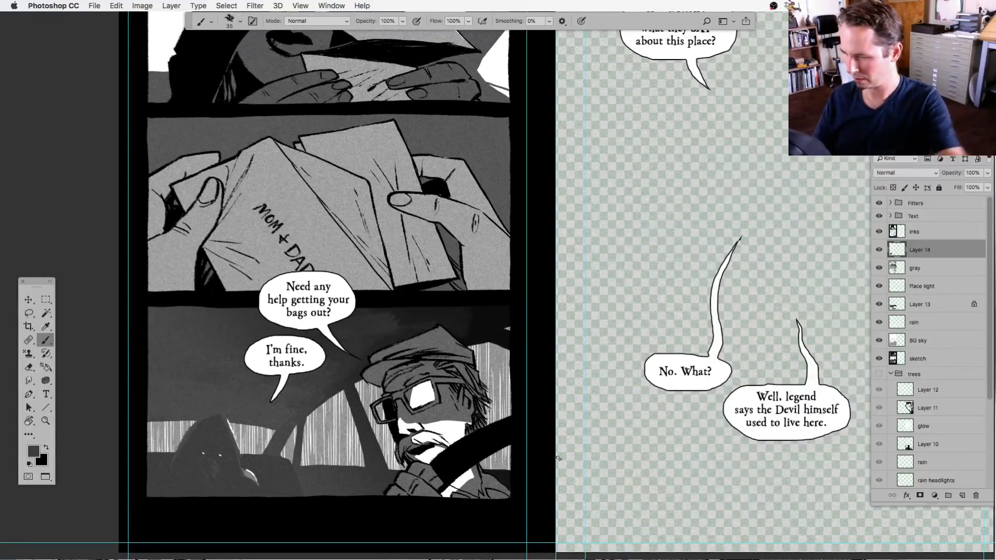
{"action": "key", "text": "super+minus"}
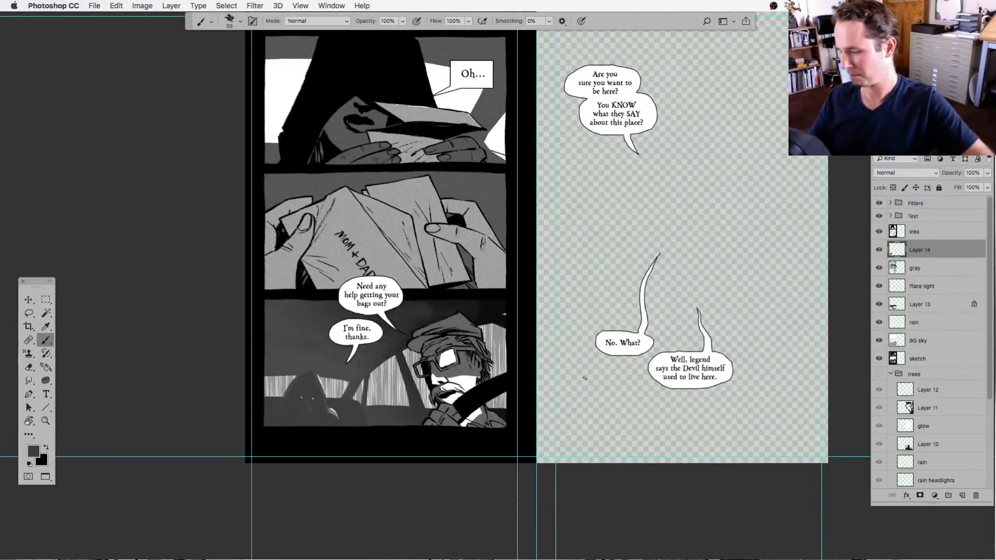
{"action": "left_click_drag", "start_coordinate": [581, 411], "coordinate": [524, 463]}
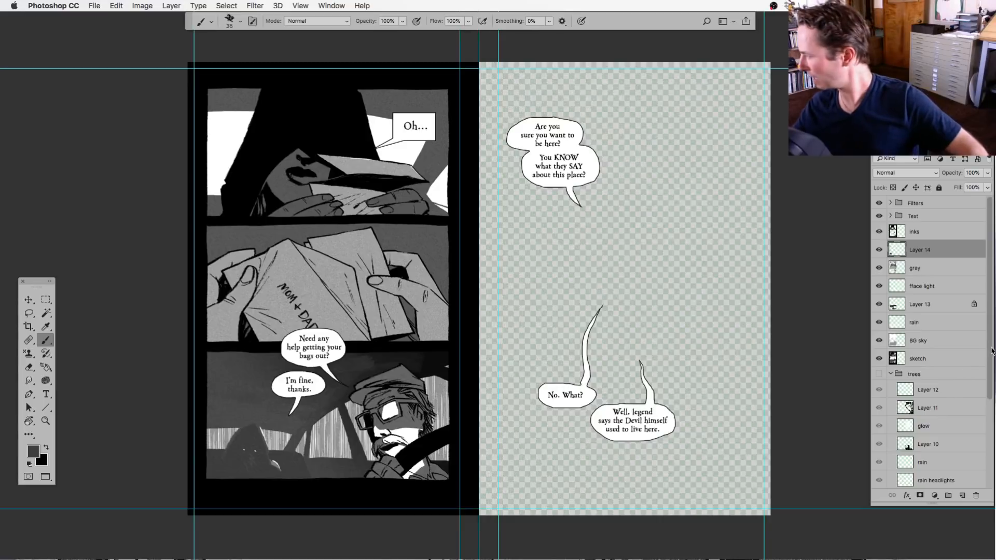
{"action": "left_click", "coordinate": [879, 374]}
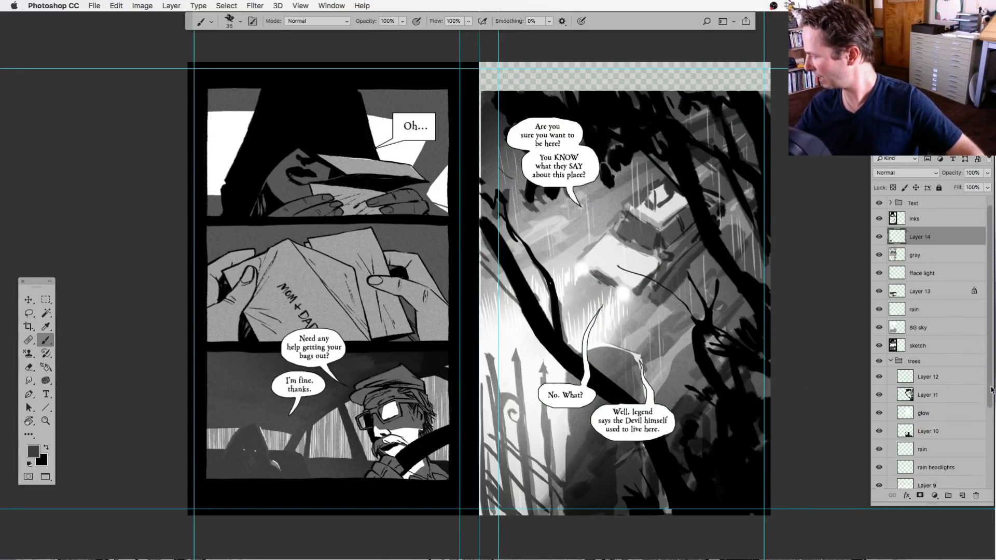
{"action": "scroll", "coordinate": [985, 374], "scroll_direction": "down", "scroll_amount": 5}
{"action": "left_click", "coordinate": [879, 480]}
Check the trees group's rain headlights and rain layers by toggling their visibility, and collapse the group.
{"action": "scroll", "coordinate": [597, 423], "scroll_direction": "up", "scroll_amount": 2}
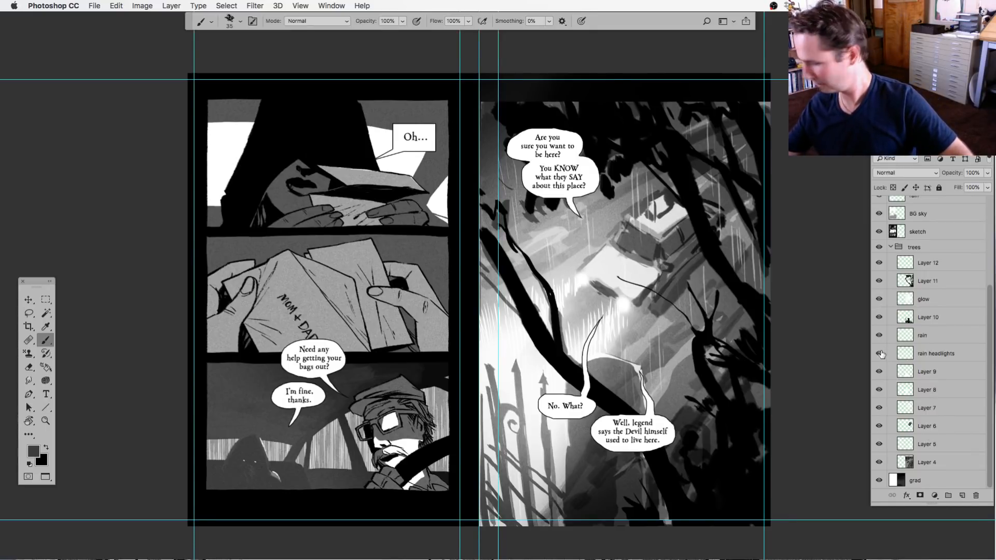
{"action": "left_click", "coordinate": [879, 353]}
{"action": "left_click", "coordinate": [879, 354]}
{"action": "left_click", "coordinate": [879, 335]}
{"action": "left_click", "coordinate": [879, 336]}
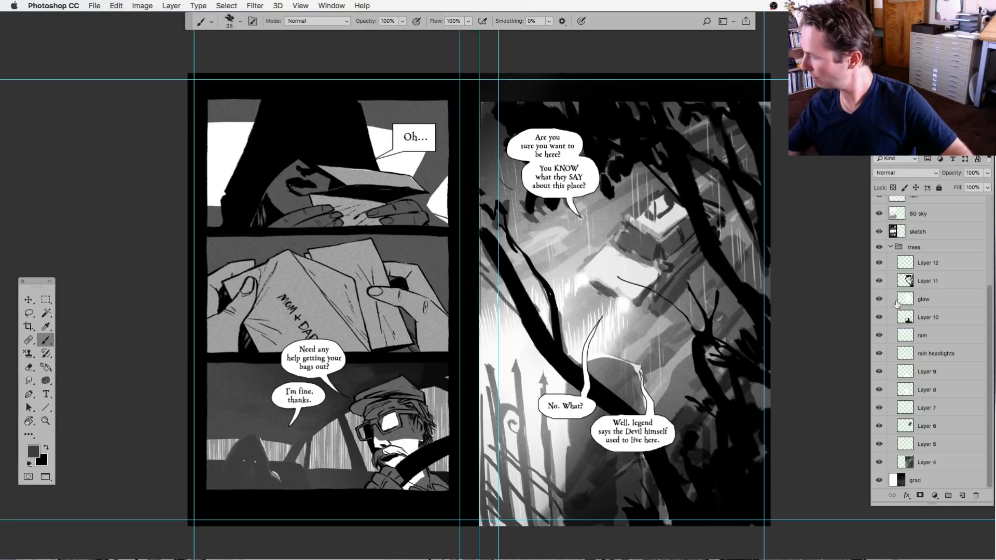
{"action": "left_click", "coordinate": [890, 247]}
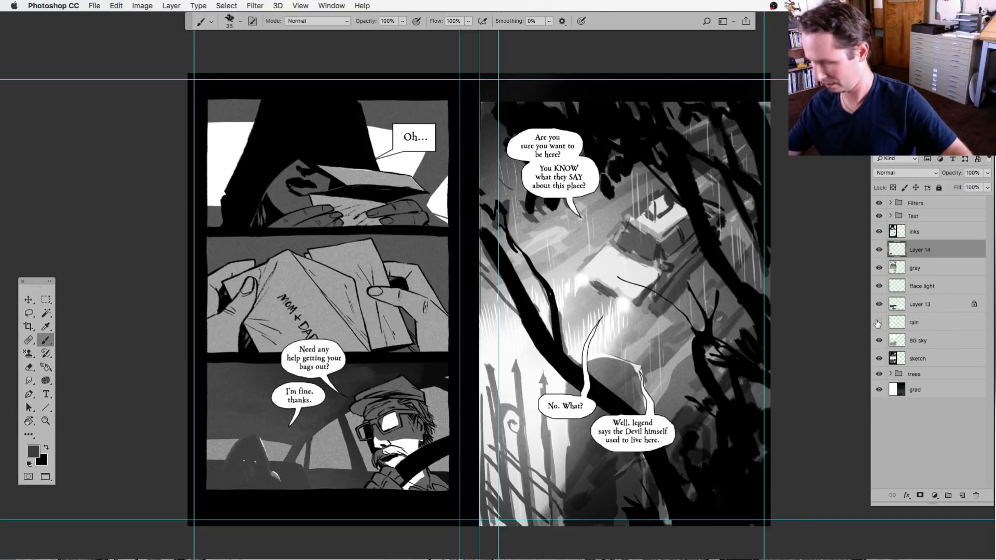
Compare the car panels with and without the rain layer, and set that layer's opacity to 64%.
{"action": "left_click", "coordinate": [878, 322]}
{"action": "left_click", "coordinate": [896, 322]}
{"action": "left_click", "coordinate": [987, 172]}
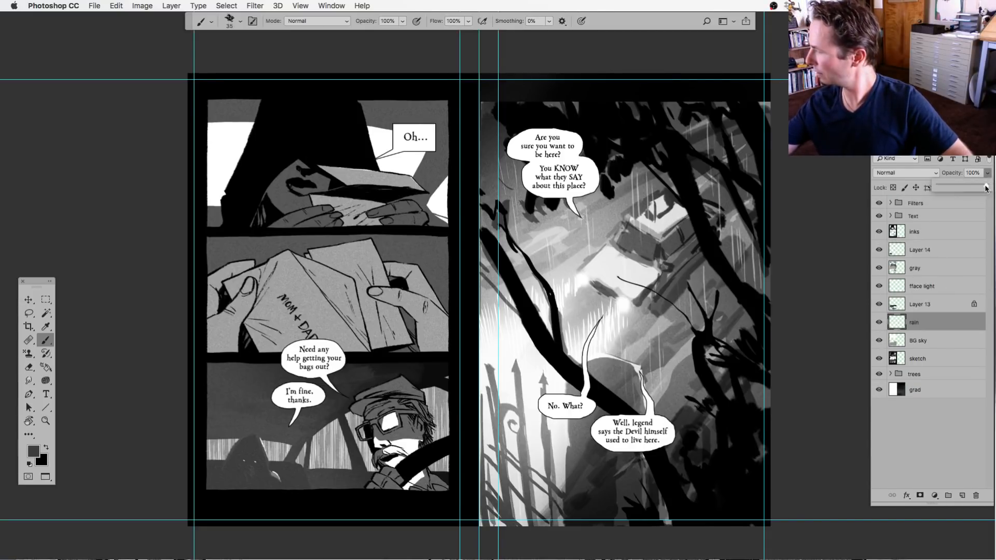
{"action": "left_click_drag", "start_coordinate": [986, 185], "coordinate": [971, 187]}
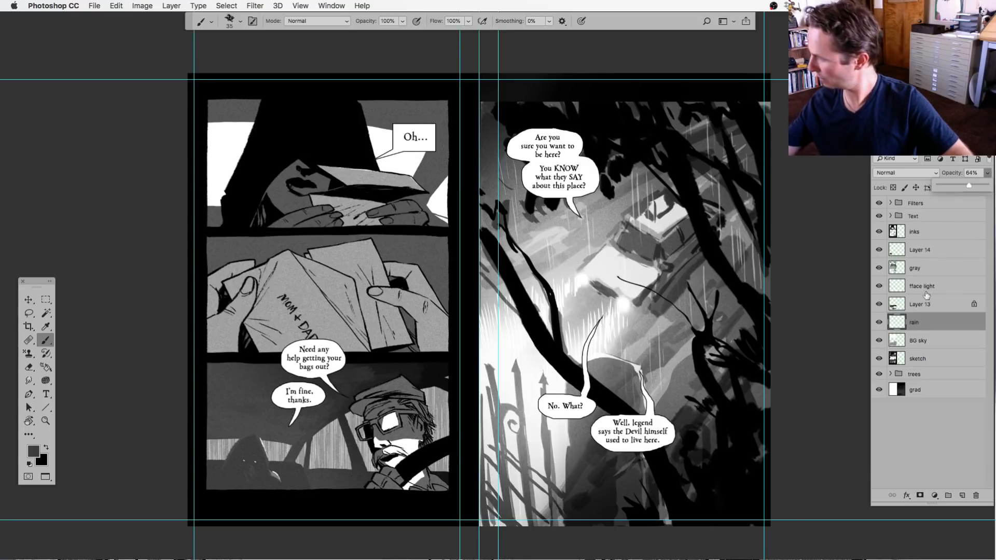
Add a new layer above BG sky and clip it to BG sky.
{"action": "left_click", "coordinate": [897, 341]}
{"action": "left_click", "coordinate": [896, 341]}
{"action": "left_click", "coordinate": [962, 496]}
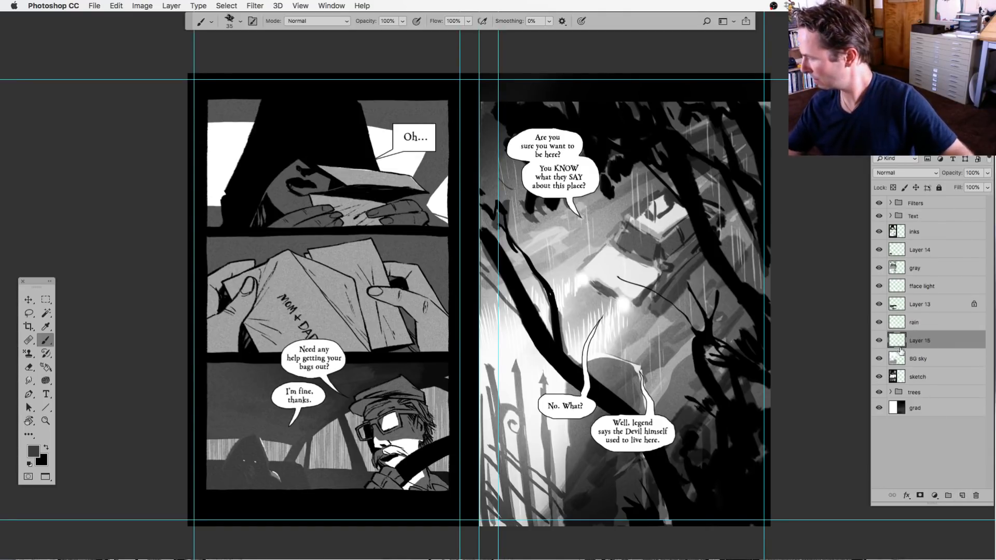
{"action": "left_click", "coordinate": [901, 343], "text": "alt"}
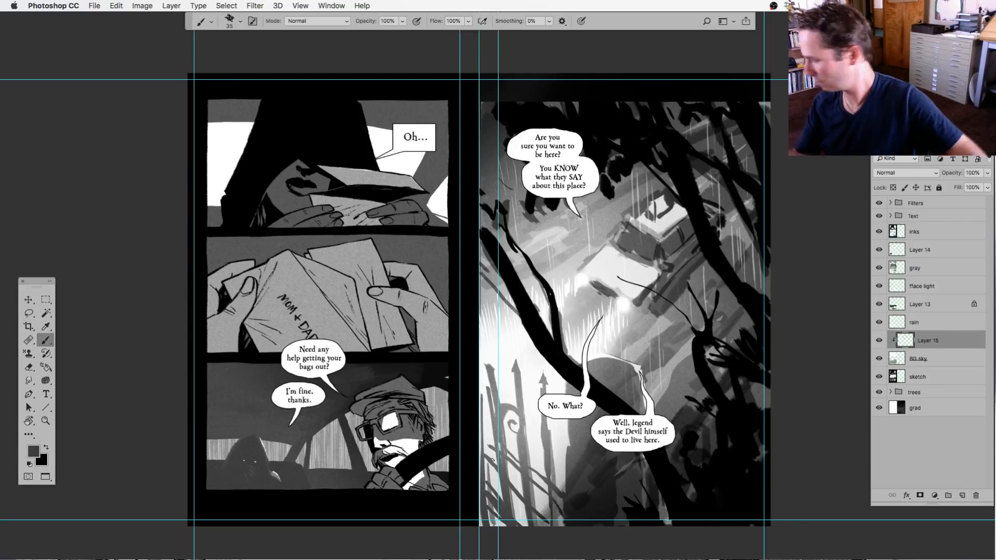
Lasso the bottom car panel, shade its sky on the clipped layer with a dark gray-to-transparent linear gradient, and deselect.
{"action": "left_click", "coordinate": [28, 313]}
{"action": "mouse_move", "coordinate": [196, 353]}
{"action": "left_mouse_down"}
{"action": "mouse_move", "coordinate": [171, 422]}
{"action": "mouse_move", "coordinate": [469, 497]}
{"action": "mouse_move", "coordinate": [467, 342]}
{"action": "mouse_move", "coordinate": [456, 319]}
{"action": "left_mouse_up"}
{"action": "left_click", "coordinate": [46, 367]}
{"action": "left_click", "coordinate": [73, 367]}
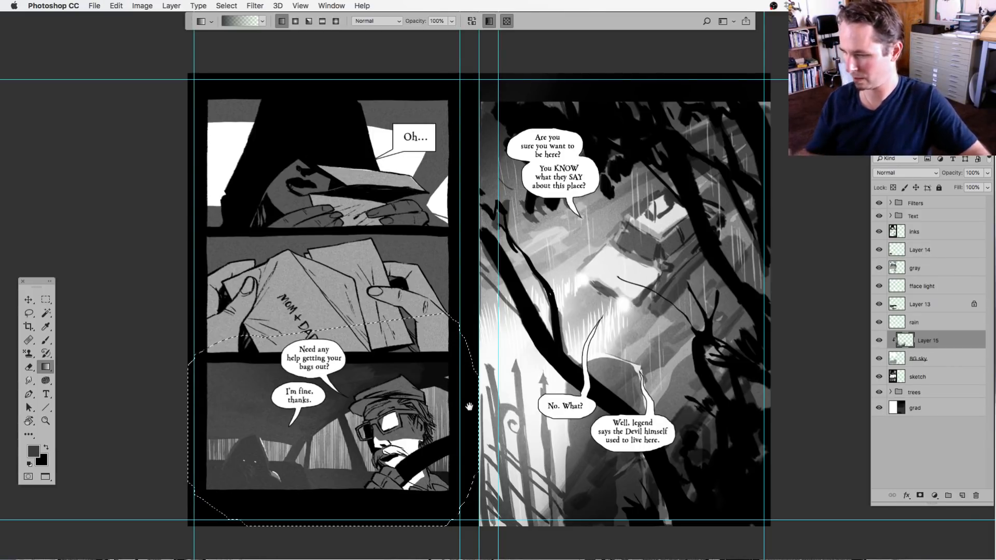
{"action": "left_click_drag", "start_coordinate": [492, 385], "coordinate": [524, 442]}
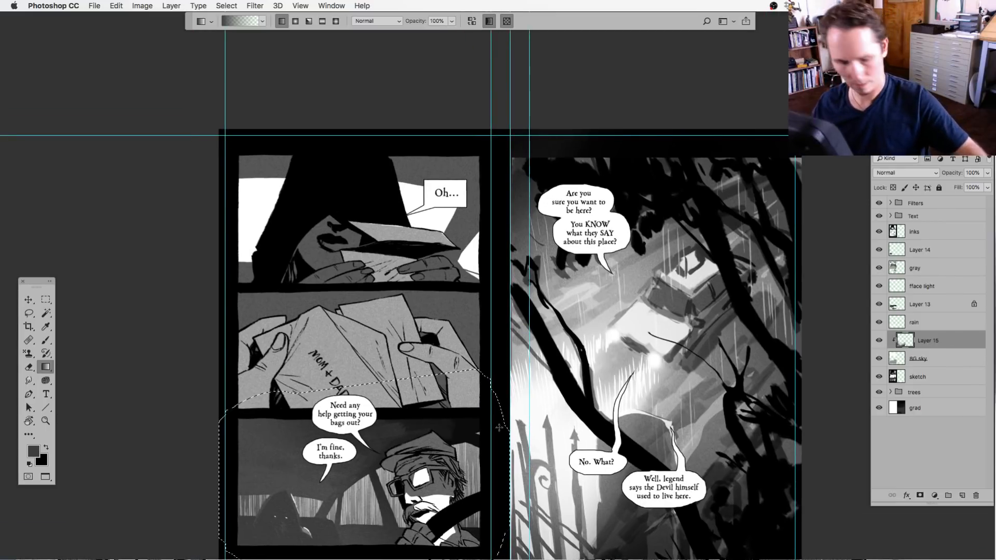
{"action": "key", "text": "super+d"}
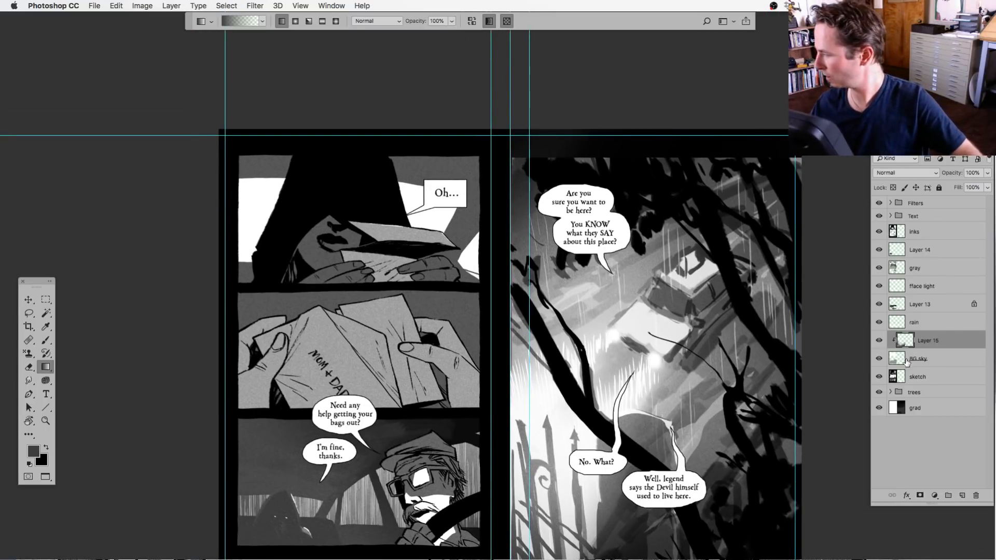
Select the rain layer and isolate it twice to inspect its streaks, restoring the other layers each time.
{"action": "left_click", "coordinate": [894, 322]}
{"action": "left_click", "coordinate": [878, 323], "text": "alt"}
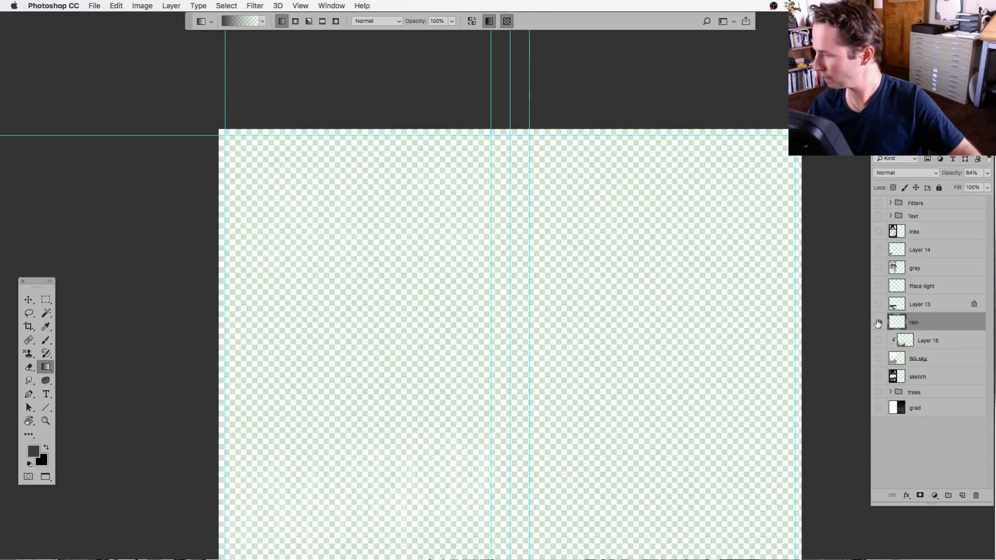
{"action": "left_click", "coordinate": [878, 322], "text": "alt"}
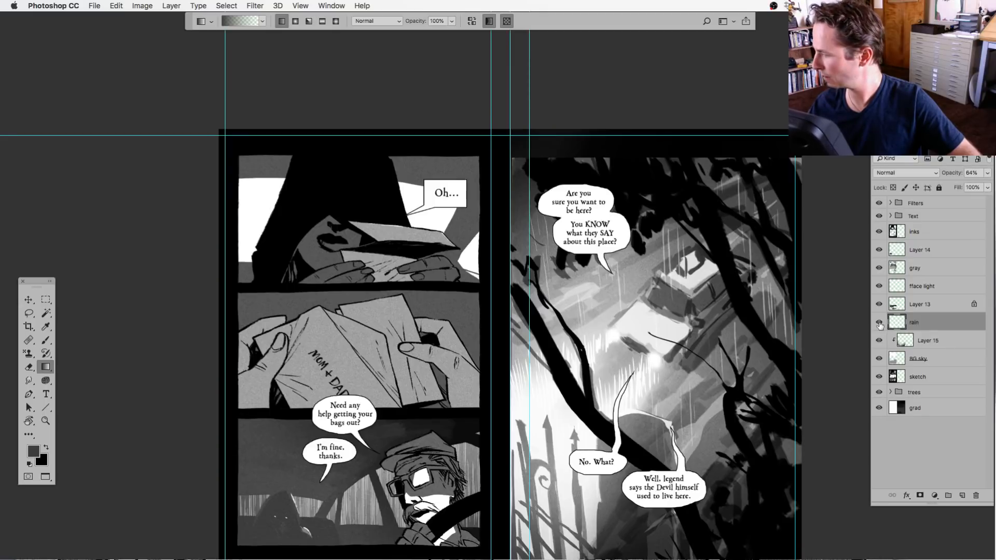
{"action": "left_click", "coordinate": [878, 322], "text": "alt"}
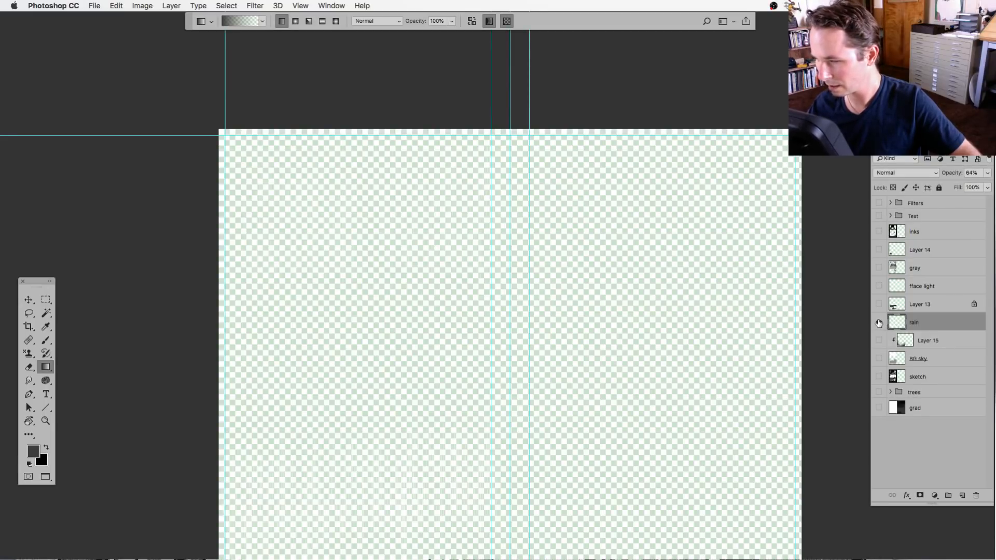
{"action": "left_click", "coordinate": [878, 323], "text": "alt"}
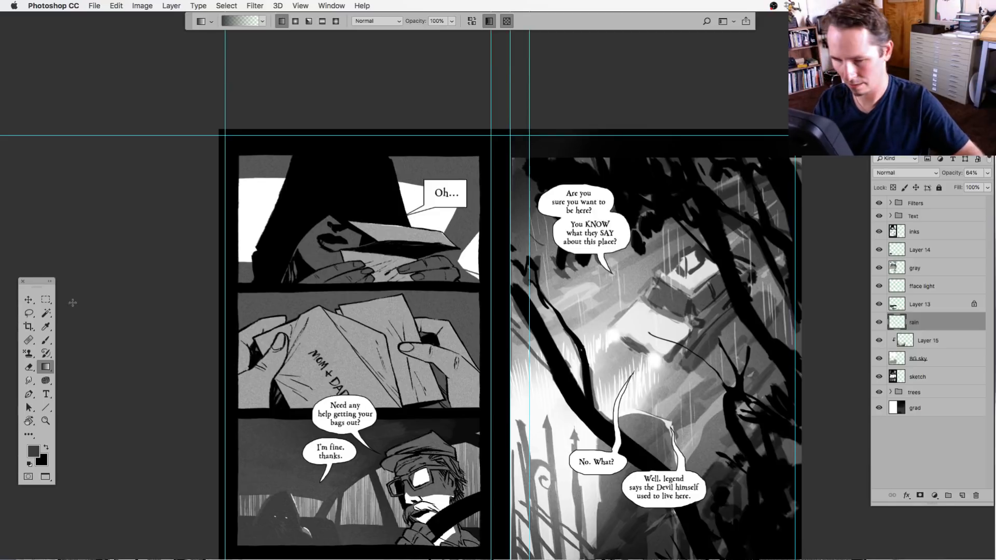
Undo the tone change across the whole rain layer, and darken only the top panel's rain within a rectangular selection.
{"action": "key", "text": "super+z"}
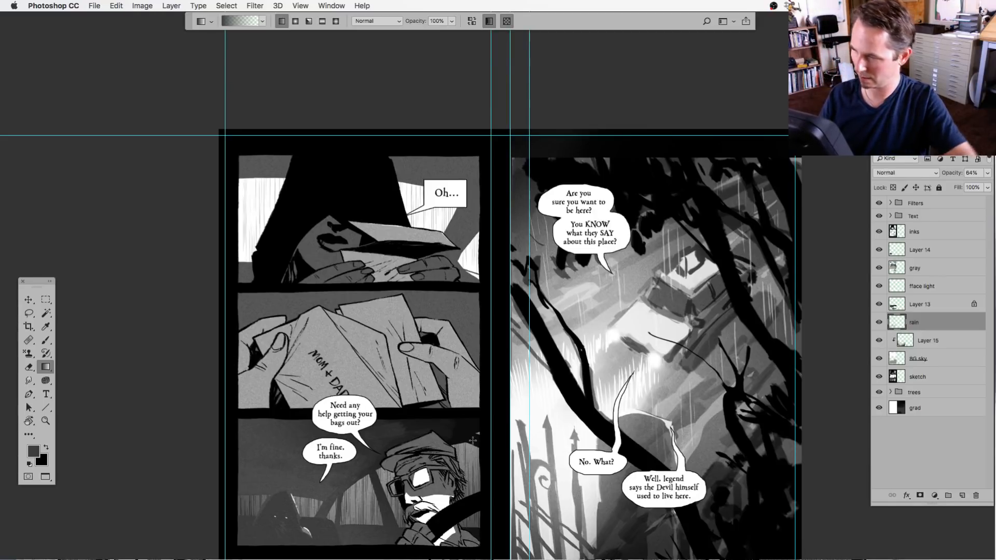
{"action": "key", "text": "super+z"}
{"action": "left_click", "coordinate": [45, 301]}
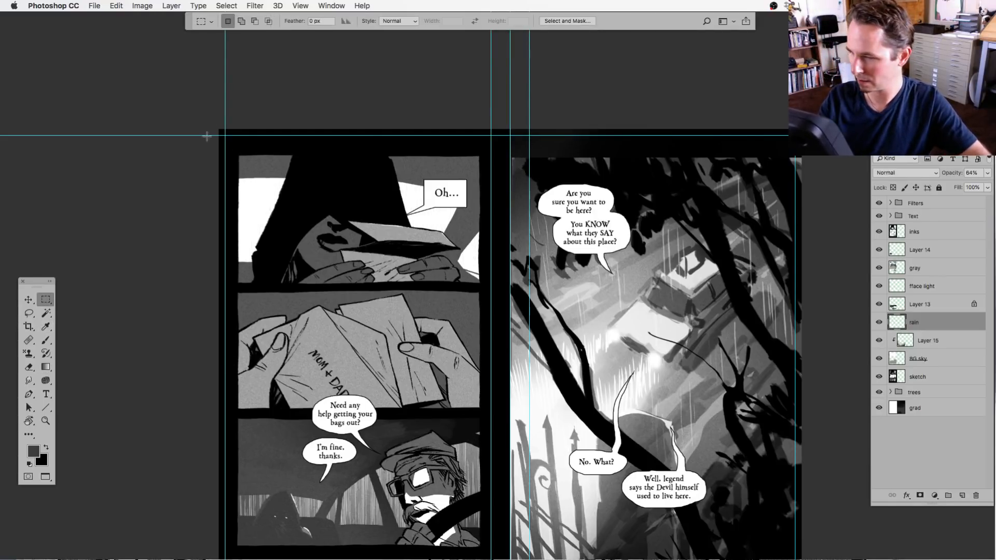
{"action": "left_click_drag", "start_coordinate": [218, 130], "coordinate": [496, 308]}
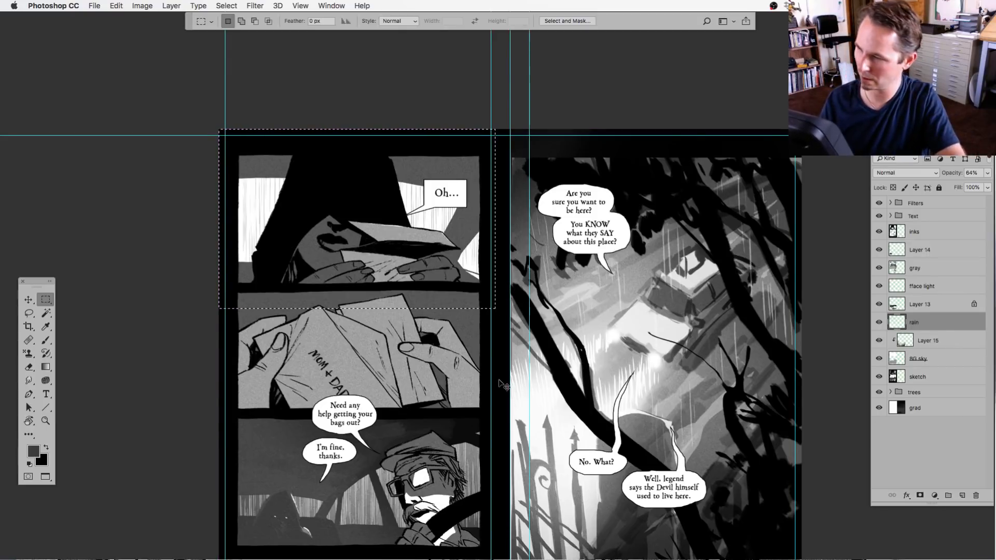
{"action": "key", "text": "super+d"}
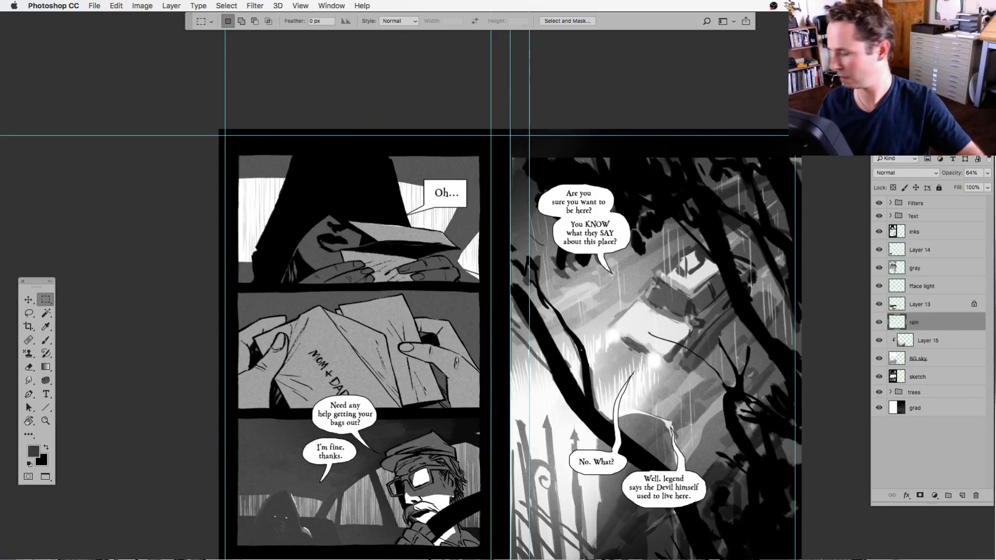
Apply Levels to BG sky within a rectangular selection around the top panel, with output white at 255, and deselect.
{"action": "left_click", "coordinate": [897, 359]}
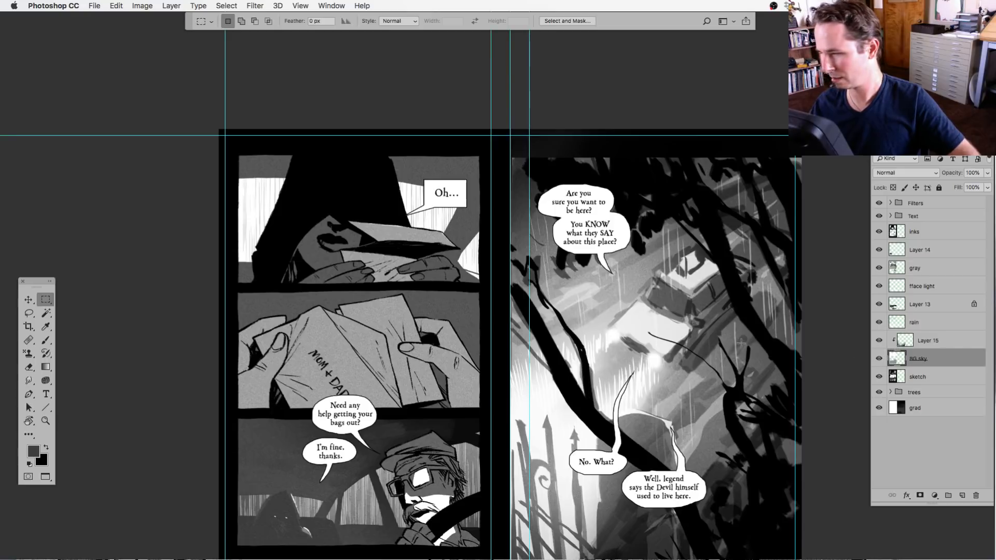
{"action": "left_click_drag", "start_coordinate": [219, 141], "coordinate": [490, 297]}
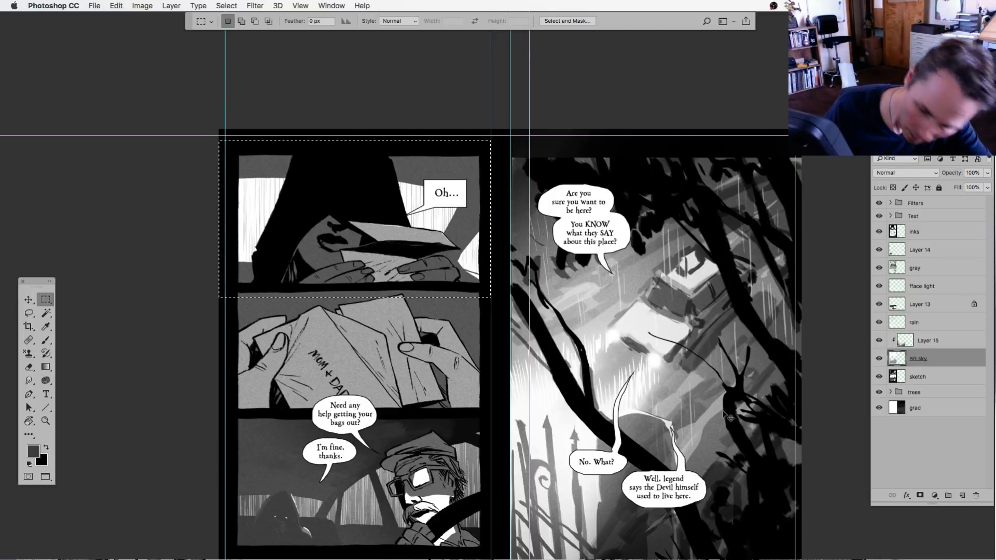
{"action": "key", "text": "super+l"}
{"action": "left_click_drag", "start_coordinate": [828, 454], "coordinate": [851, 455]}
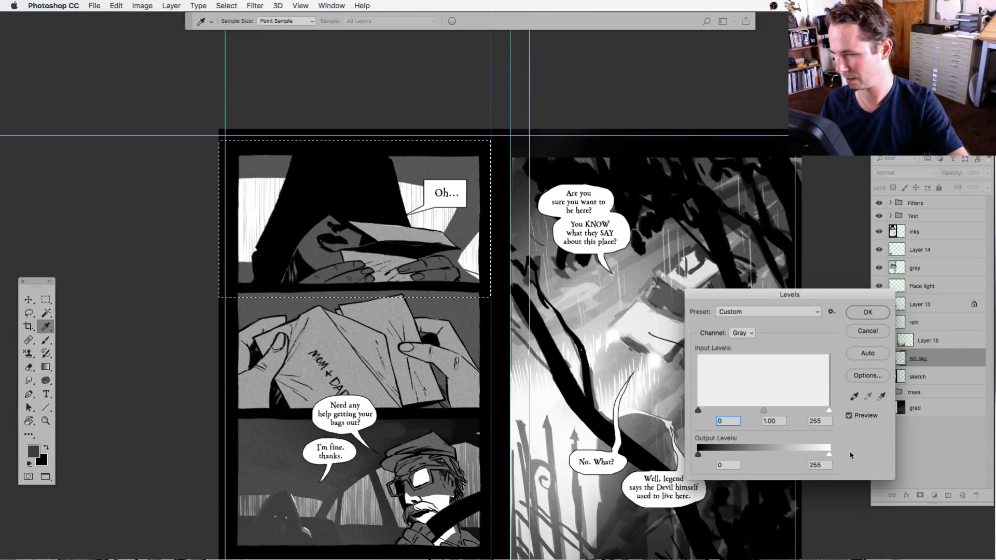
{"action": "left_click", "coordinate": [864, 312]}
{"action": "key", "text": "m"}
{"action": "key", "text": "super+d"}
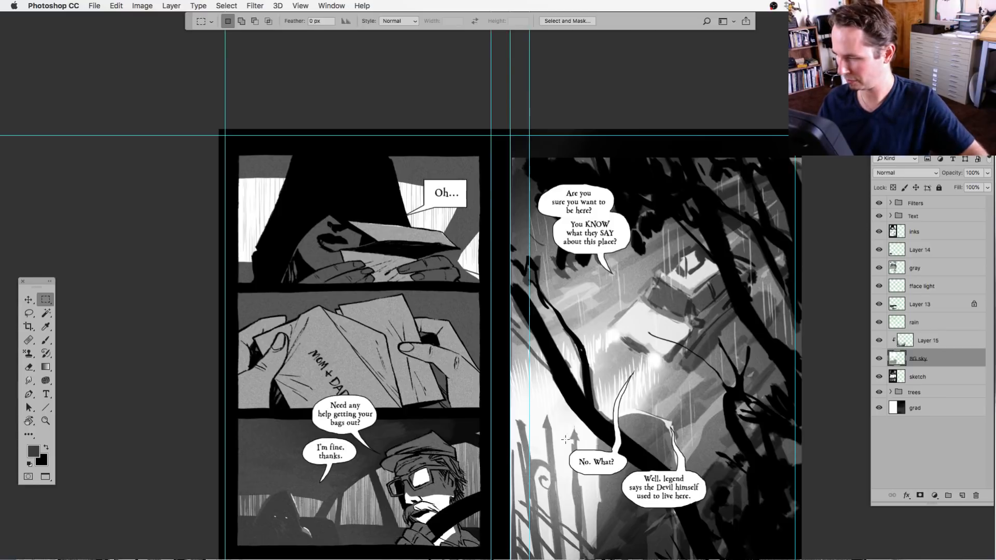
Make the gray layer active, add a new layer above it, and name the new layer glow.
{"action": "scroll", "coordinate": [583, 450], "scroll_direction": "down", "scroll_amount": 3}
{"action": "scroll", "coordinate": [584, 451], "scroll_direction": "right", "scroll_amount": 2}
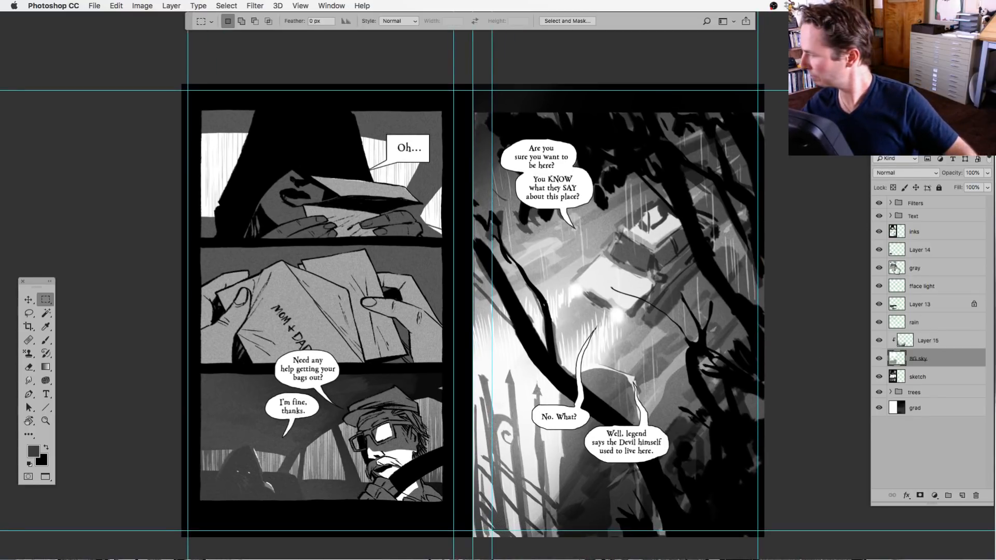
{"action": "left_click", "coordinate": [884, 267]}
{"action": "left_click", "coordinate": [885, 267]}
{"action": "left_click", "coordinate": [888, 267]}
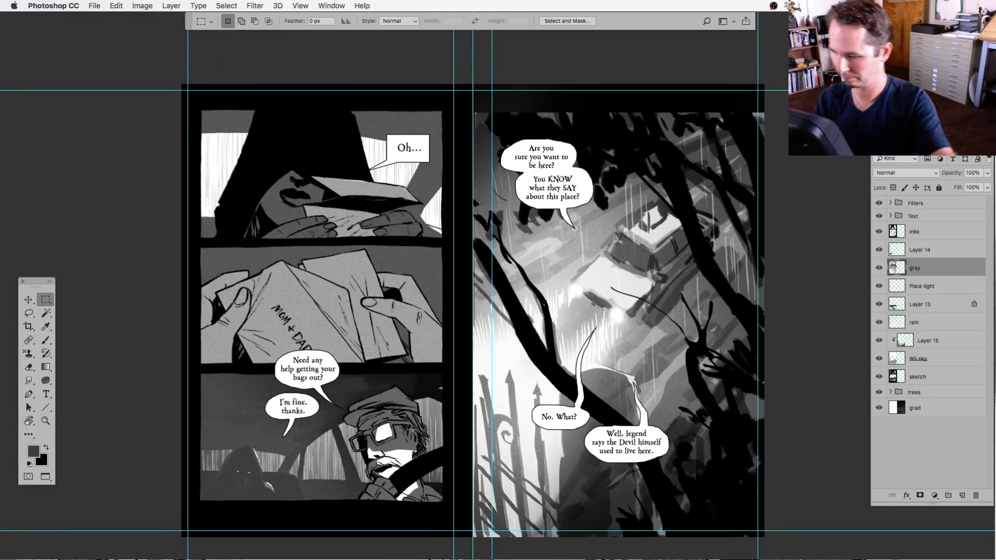
{"action": "key", "text": "super+equal"}
{"action": "scroll", "coordinate": [270, 384], "scroll_direction": "left", "scroll_amount": 6}
{"action": "scroll", "coordinate": [271, 385], "scroll_direction": "up", "scroll_amount": 1}
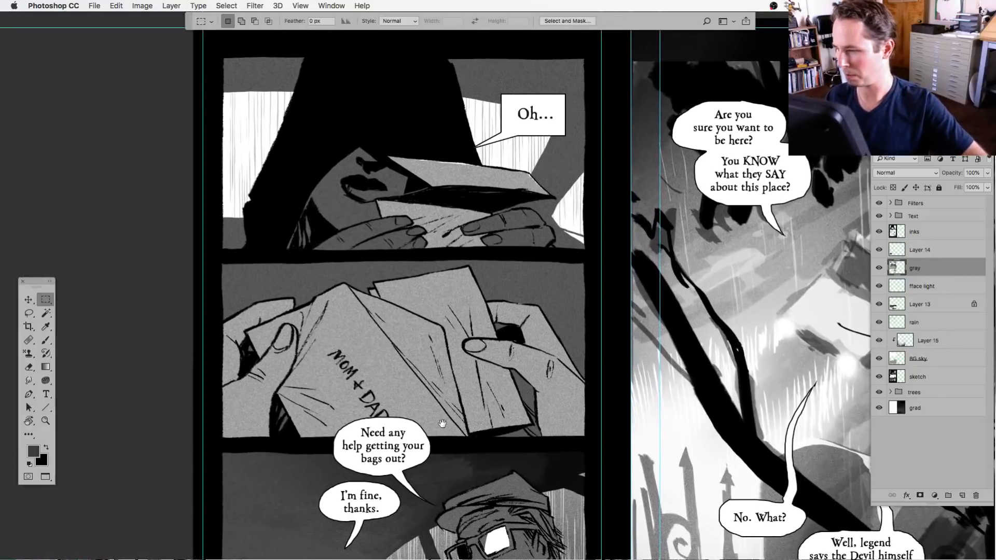
{"action": "left_click", "coordinate": [29, 314]}
{"action": "scroll", "coordinate": [357, 386], "scroll_direction": "down", "scroll_amount": 2}
{"action": "scroll", "coordinate": [356, 386], "scroll_direction": "right", "scroll_amount": 1}
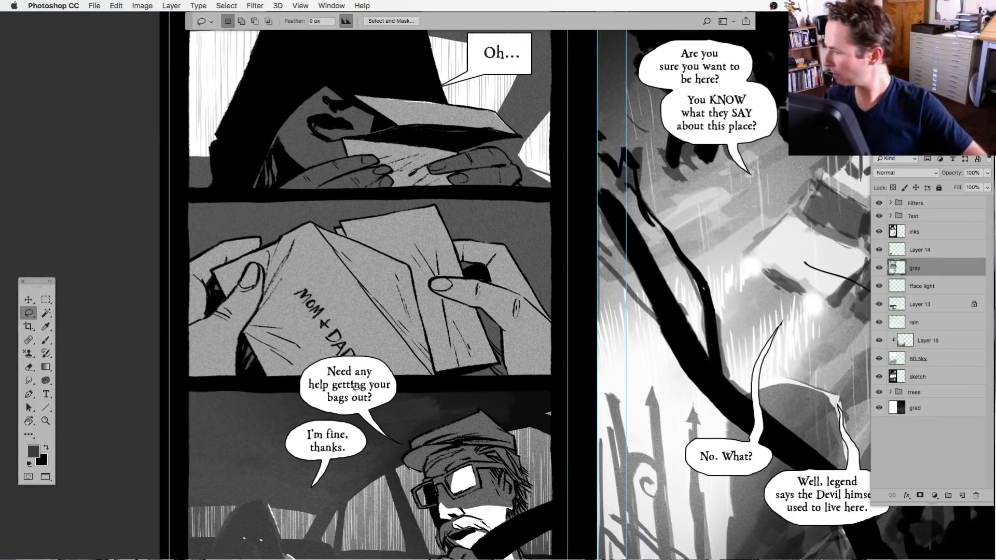
{"action": "left_click", "coordinate": [962, 495]}
{"action": "double_click", "coordinate": [919, 268]}
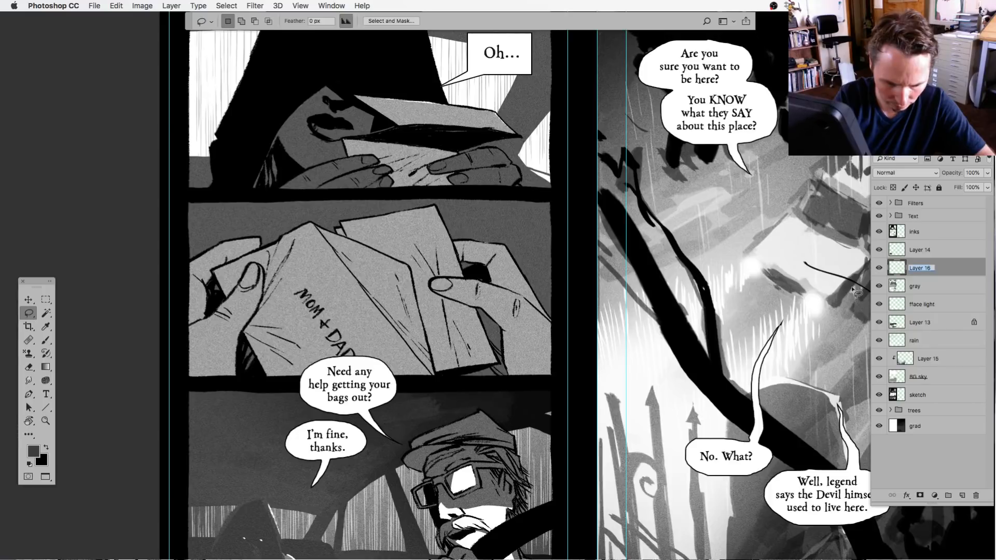
{"action": "type", "text": "glo"}
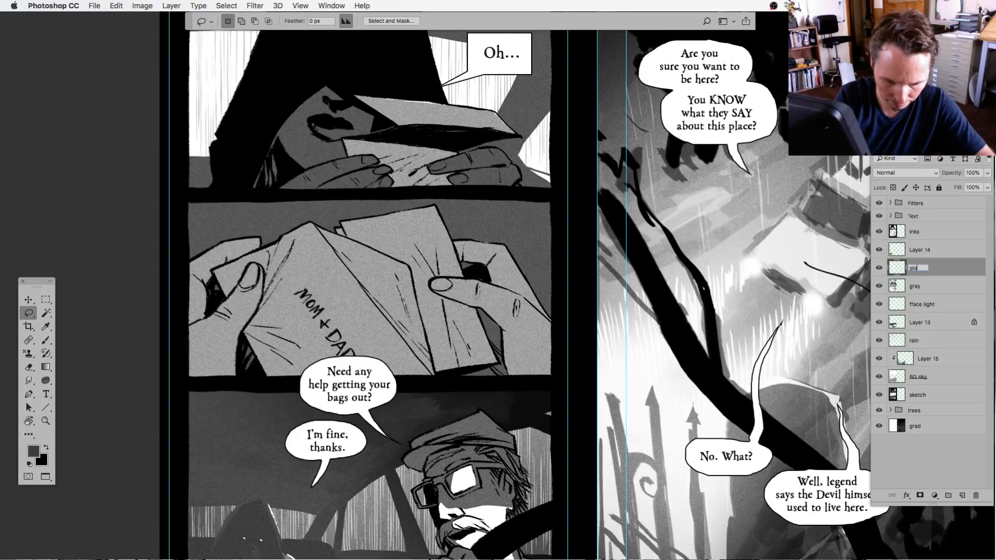
{"action": "type", "text": "w"}
{"action": "key", "text": "Return"}
Draw a white reflected gradient down the letter panel on the glow layer.
{"action": "left_click", "coordinate": [46, 367]}
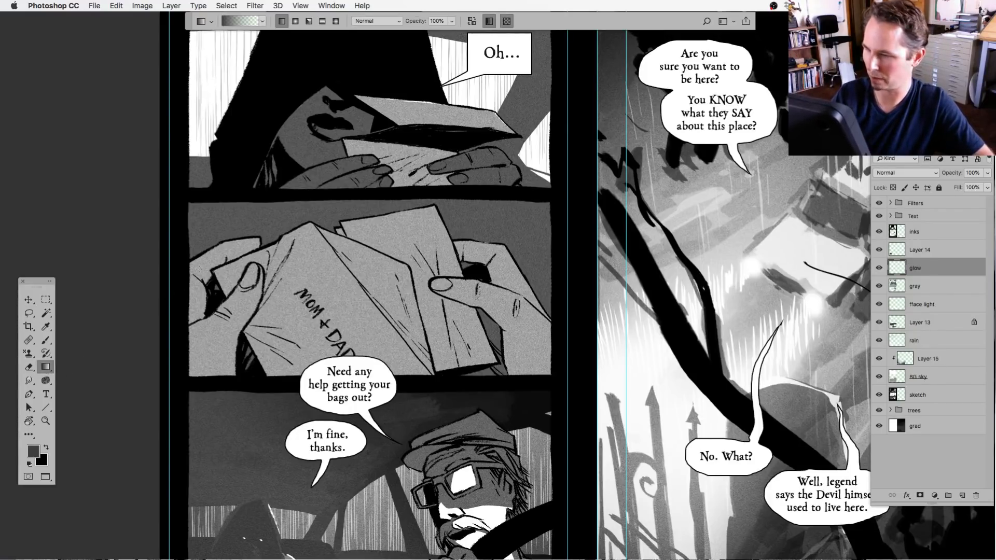
{"action": "left_click", "coordinate": [322, 22]}
{"action": "key", "text": "d"}
{"action": "key", "text": "x"}
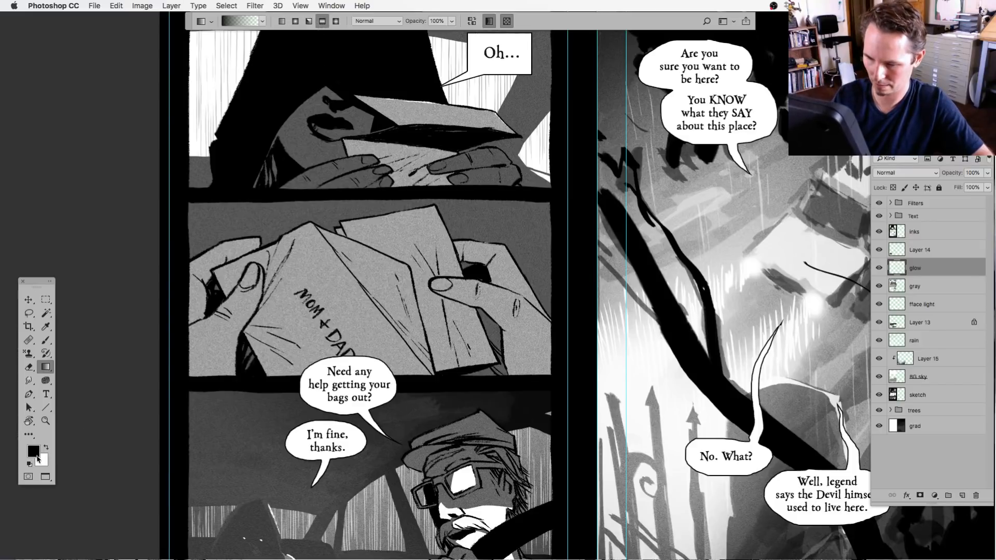
{"action": "left_click_drag", "start_coordinate": [361, 247], "coordinate": [393, 389]}
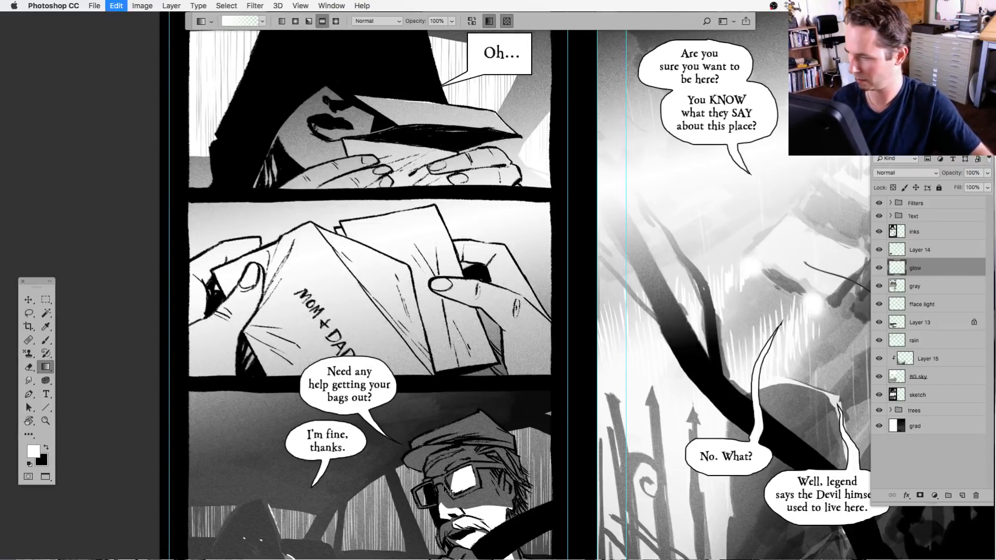
Undo the vertical gradient and redraw the white reflected gradient diagonally across the letter panel on the glow layer.
{"action": "key", "text": "ctrl+z"}
{"action": "left_click_drag", "start_coordinate": [364, 278], "coordinate": [374, 357]}
{"action": "key", "text": "ctrl+z"}
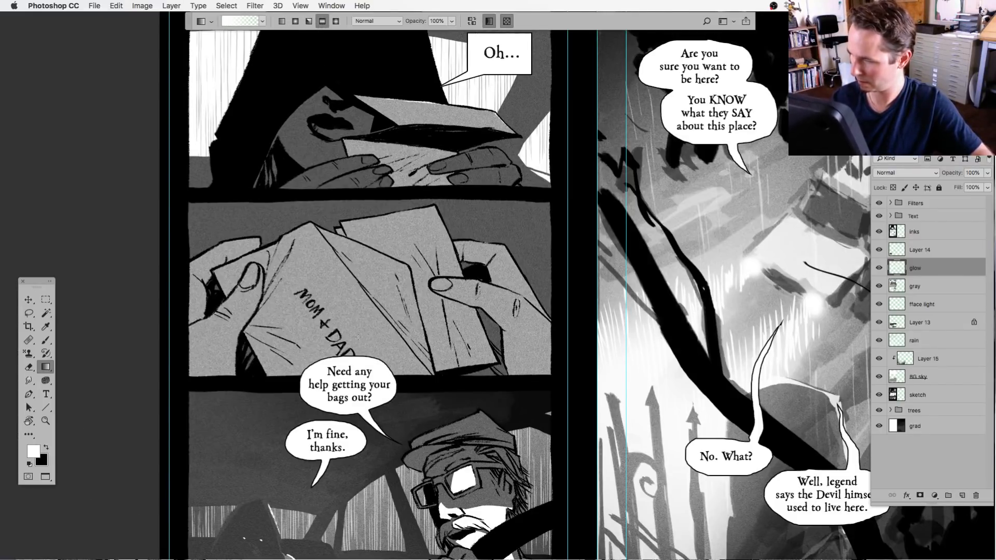
{"action": "key", "text": "ctrl+z"}
{"action": "key", "text": "ctrl+z"}
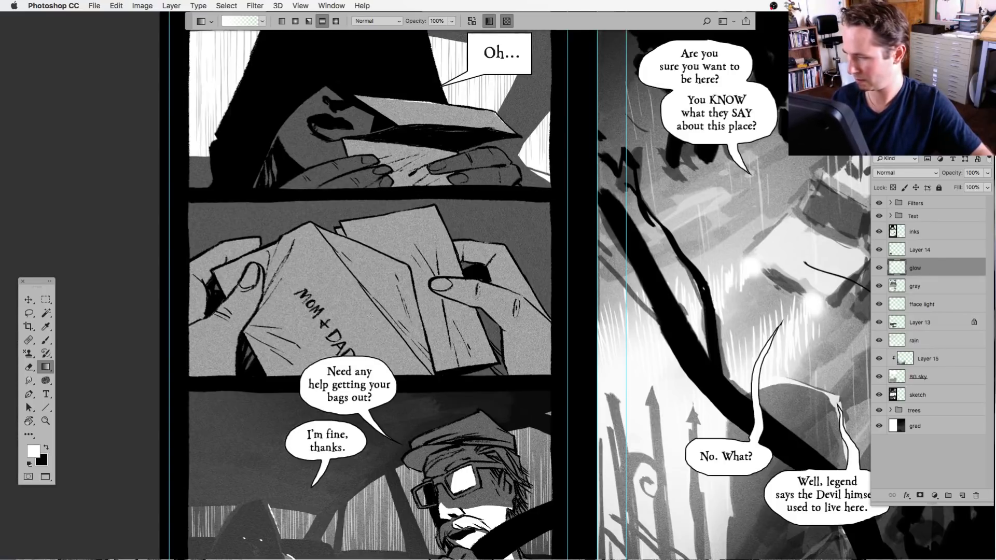
{"action": "key", "text": "ctrl+z"}
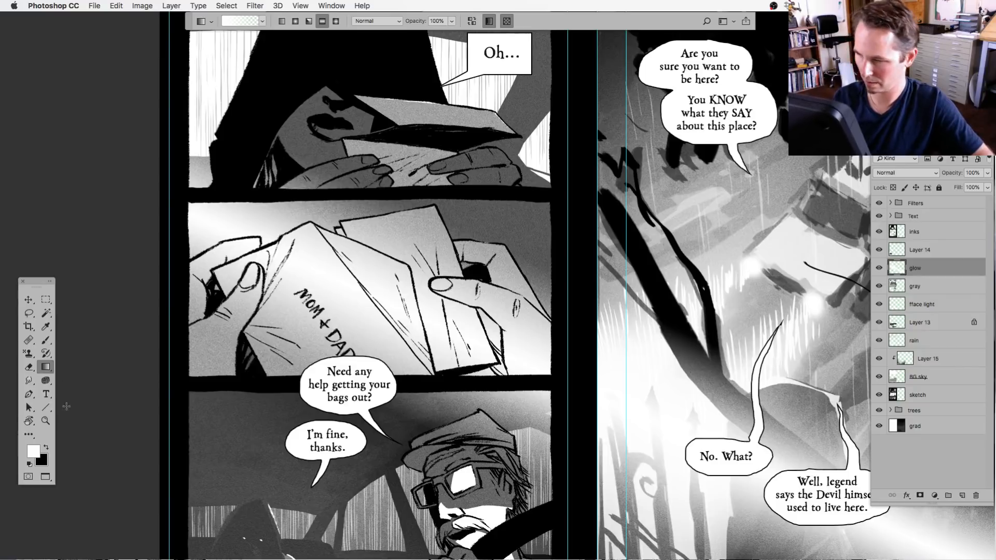
{"action": "key", "text": "ctrl+z"}
{"action": "key", "text": "ctrl+z"}
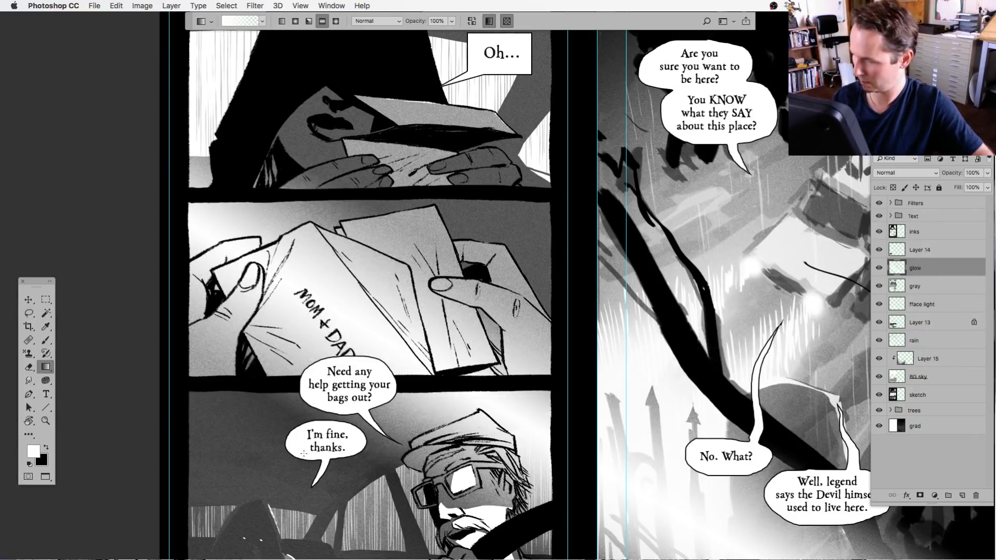
Select the hands and letter shapes from the gray layer and mask the glow layer to that selection.
{"action": "key", "text": "l"}
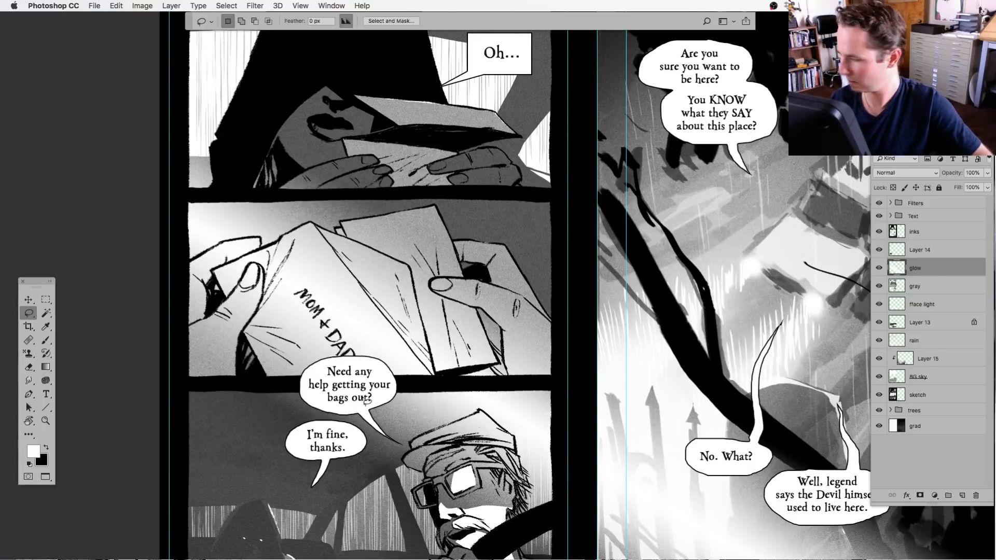
{"action": "left_click", "coordinate": [893, 285]}
{"action": "left_click", "coordinate": [49, 314]}
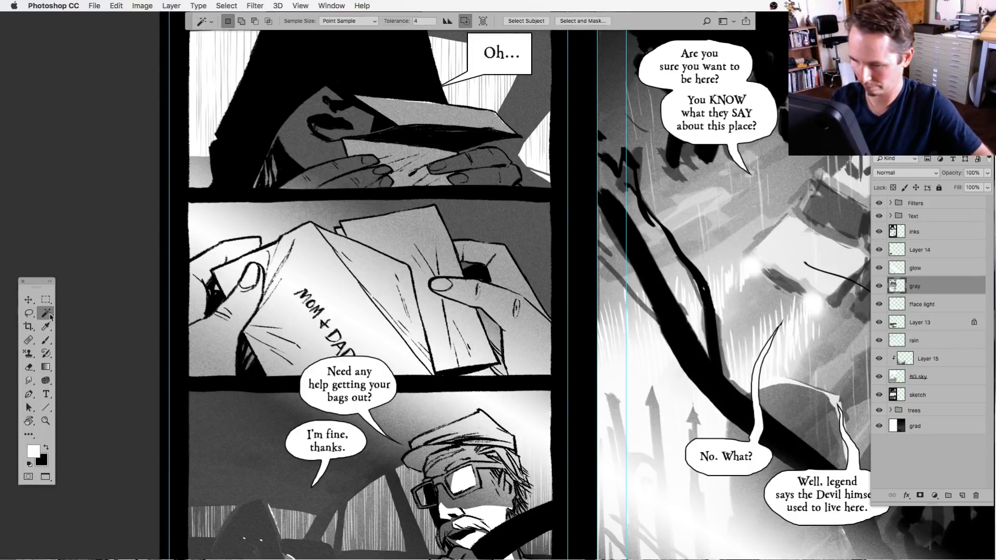
{"action": "left_click", "coordinate": [241, 306]}
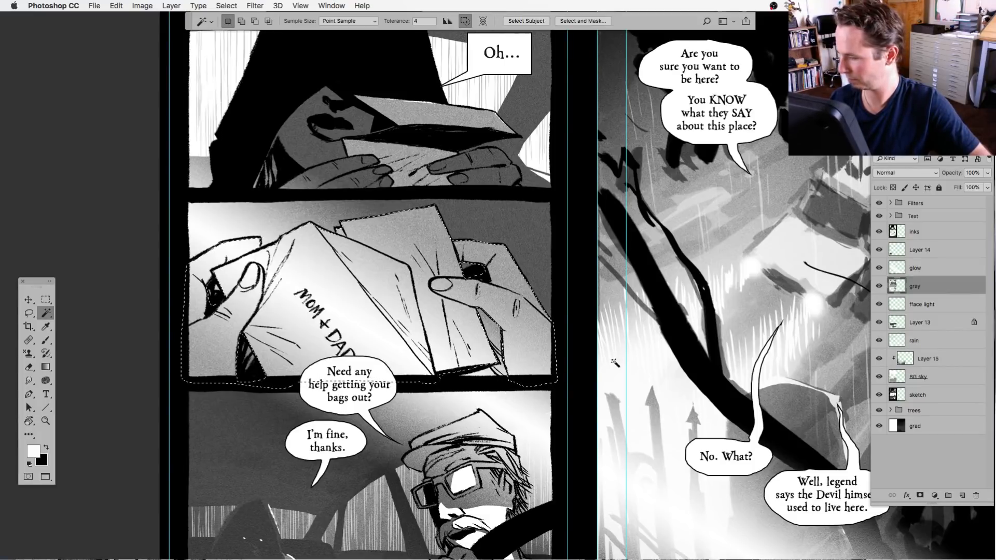
{"action": "left_click", "coordinate": [905, 267]}
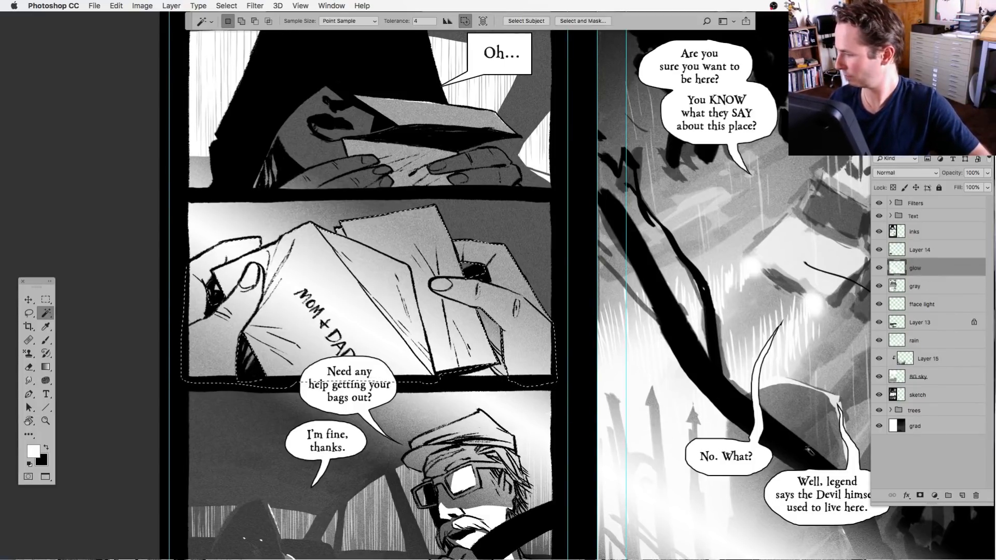
{"action": "left_click", "coordinate": [920, 495]}
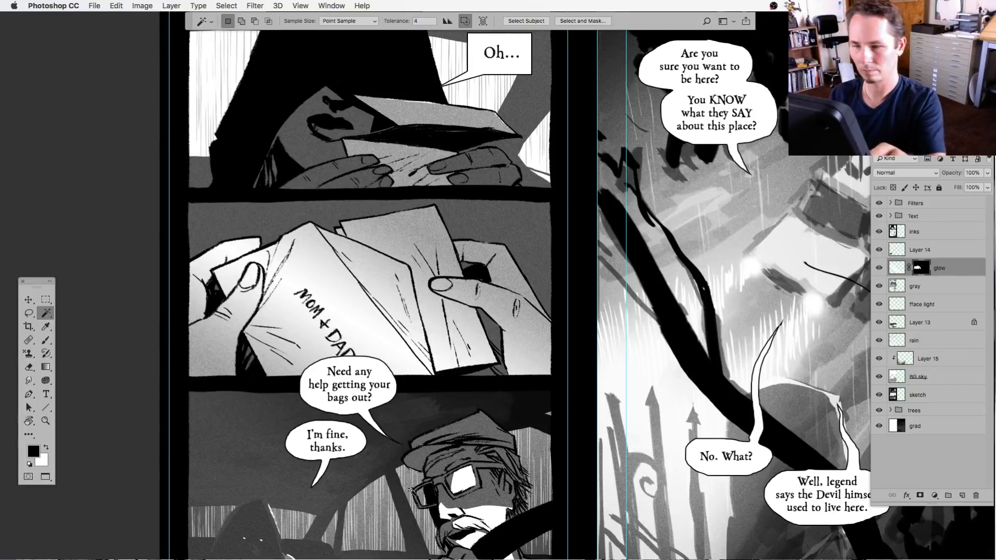
{"action": "key", "text": "super+minus"}
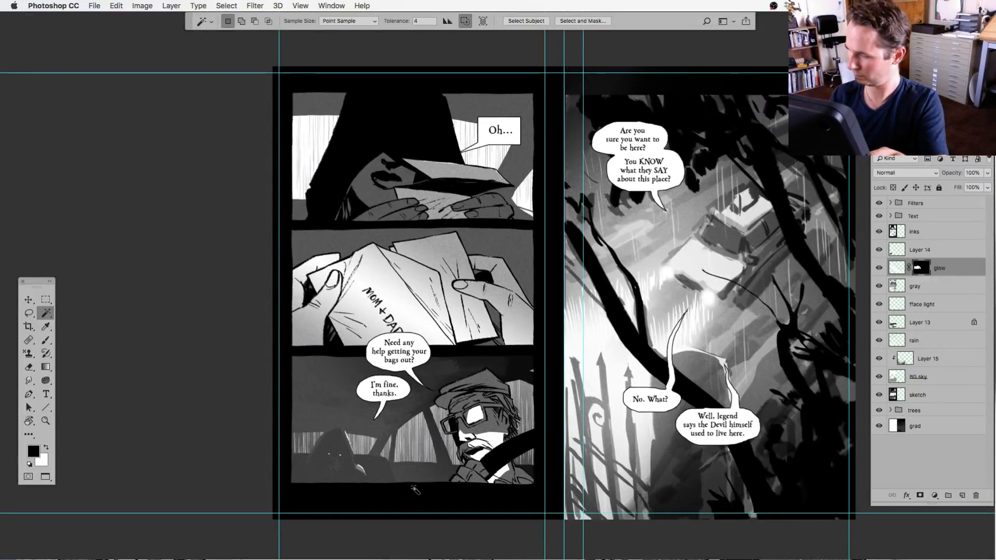
{"action": "key", "text": "super+plus"}
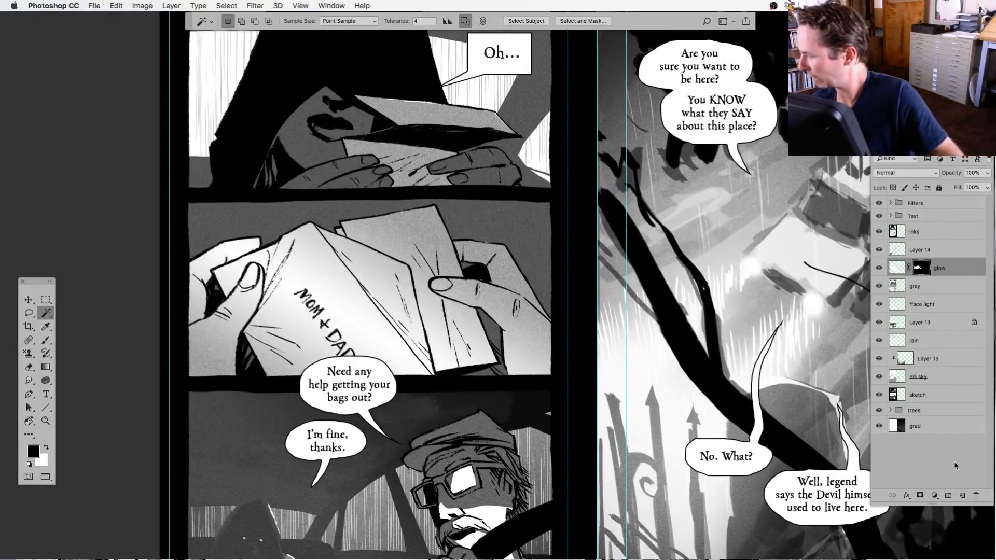
Add a new layer above glow and name it shadow.
{"action": "key", "text": "x"}
{"action": "left_click", "coordinate": [962, 495]}
{"action": "double_click", "coordinate": [919, 268]}
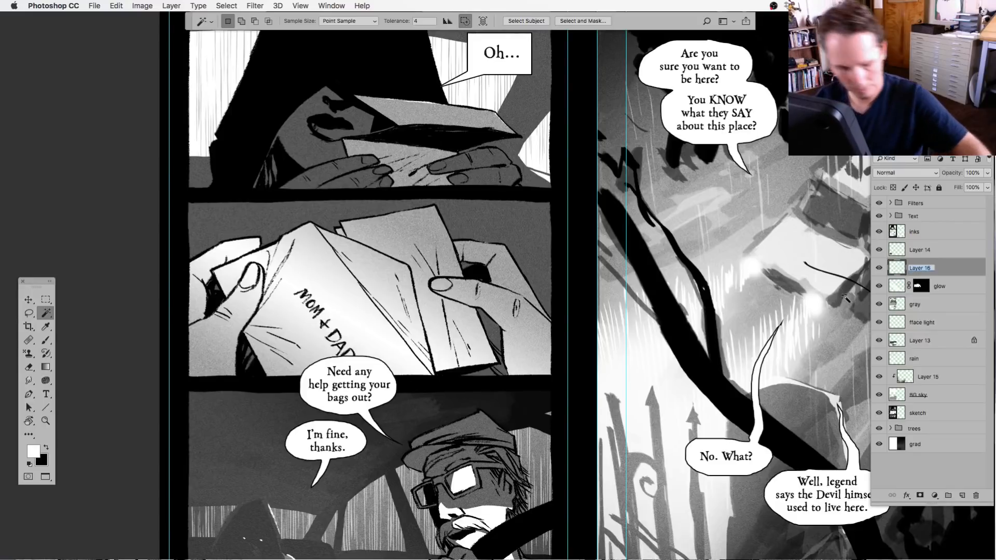
{"action": "type", "text": "shadow"}
{"action": "key", "text": "Return"}
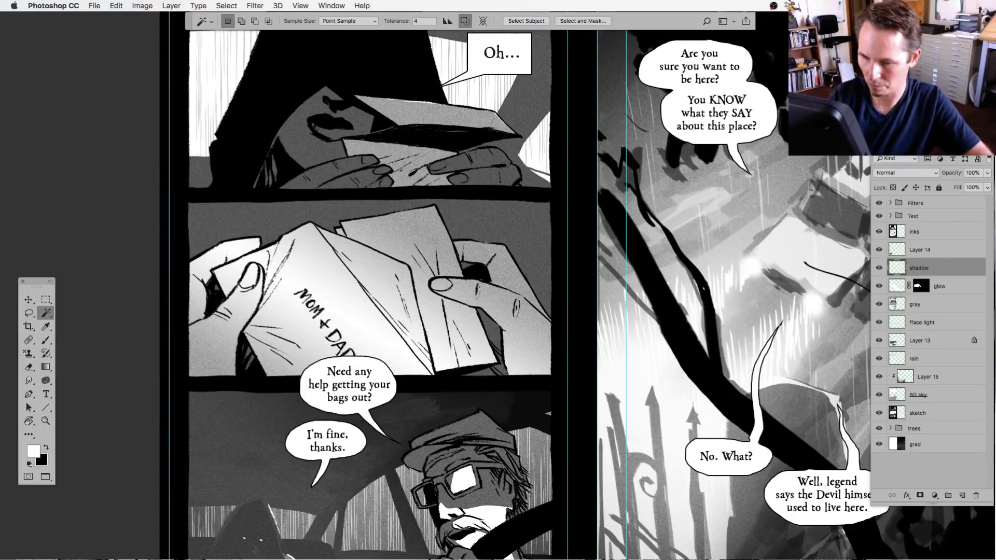
Fill freehand black shadow shapes on the fingers holding the envelope's near side and along the envelope edge below that thumb.
{"action": "left_click", "coordinate": [33, 315]}
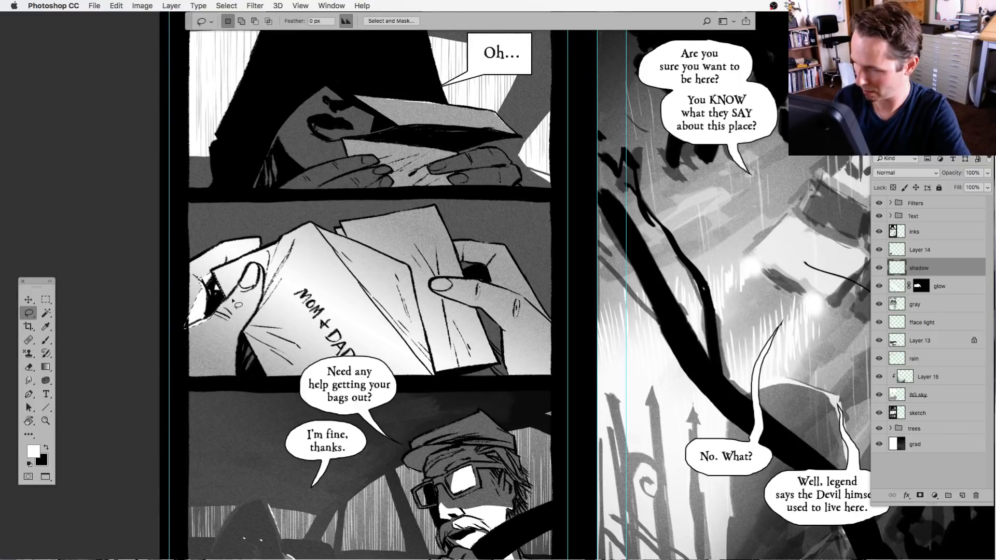
{"action": "left_click", "coordinate": [47, 449]}
{"action": "key", "text": "alt+BackSpace"}
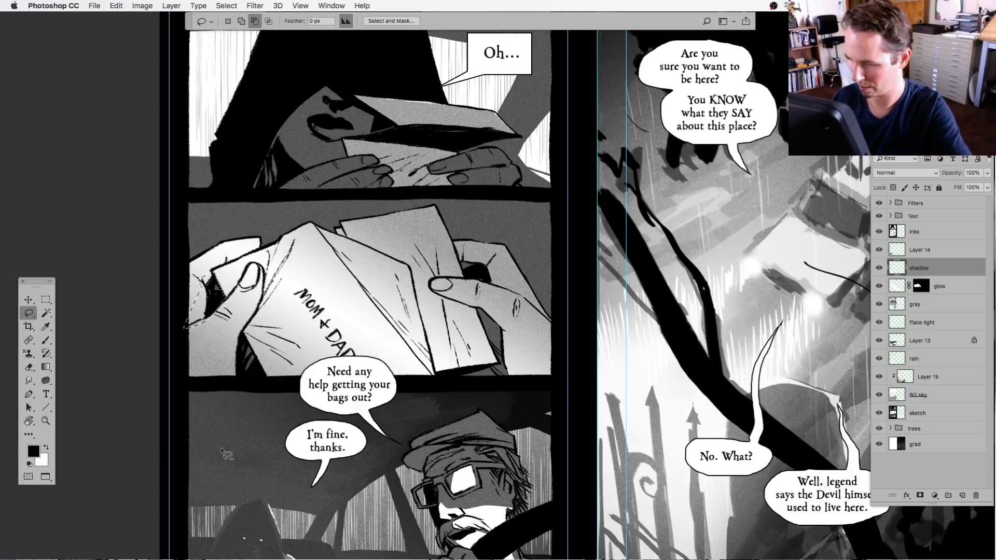
{"action": "key", "text": "super+d"}
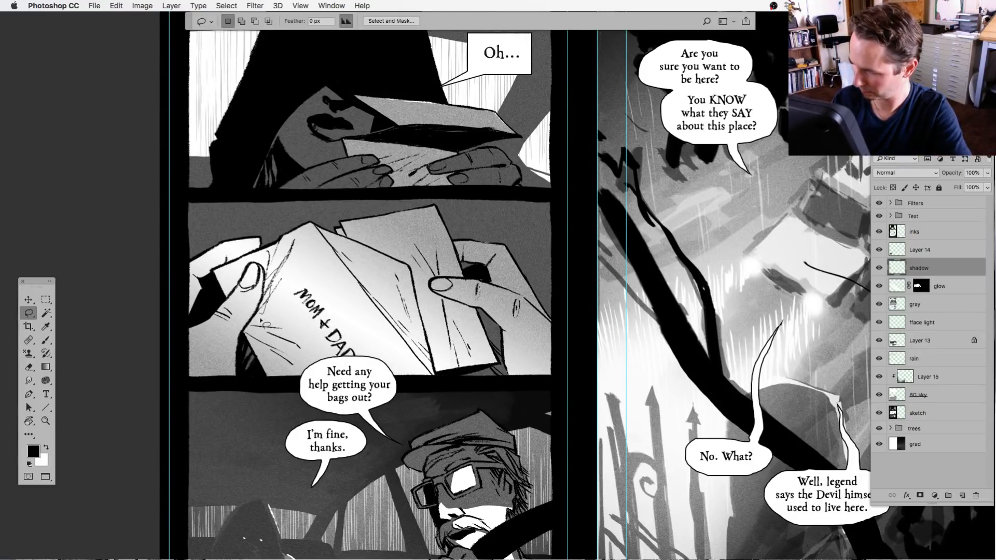
{"action": "left_click_drag", "start_coordinate": [261, 321], "coordinate": [260, 366]}
{"action": "key", "text": "alt+BackSpace"}
{"action": "key", "text": "super+d"}
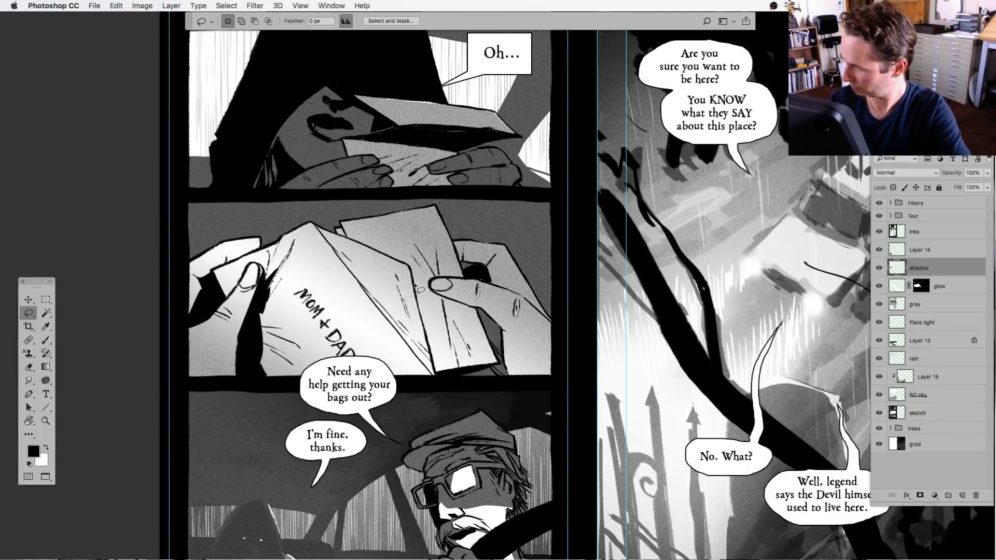
Fill black shadow shapes on the papers beside the envelope edge and on the hand beneath them.
{"action": "mouse_move", "coordinate": [416, 286]}
{"action": "left_mouse_down"}
{"action": "mouse_move", "coordinate": [452, 377]}
{"action": "mouse_move", "coordinate": [435, 384]}
{"action": "mouse_move", "coordinate": [447, 337]}
{"action": "mouse_move", "coordinate": [488, 322]}
{"action": "mouse_move", "coordinate": [427, 291]}
{"action": "mouse_move", "coordinate": [454, 322]}
{"action": "mouse_move", "coordinate": [438, 294]}
{"action": "left_mouse_up"}
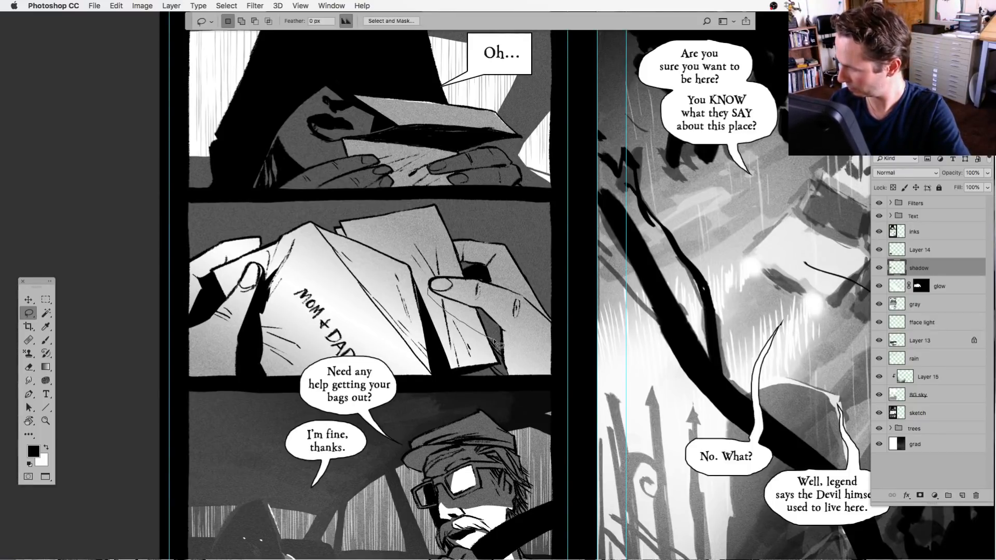
{"action": "mouse_move", "coordinate": [496, 343]}
{"action": "left_mouse_down"}
{"action": "mouse_move", "coordinate": [469, 368]}
{"action": "mouse_move", "coordinate": [523, 385]}
{"action": "mouse_move", "coordinate": [502, 326]}
{"action": "left_mouse_up"}
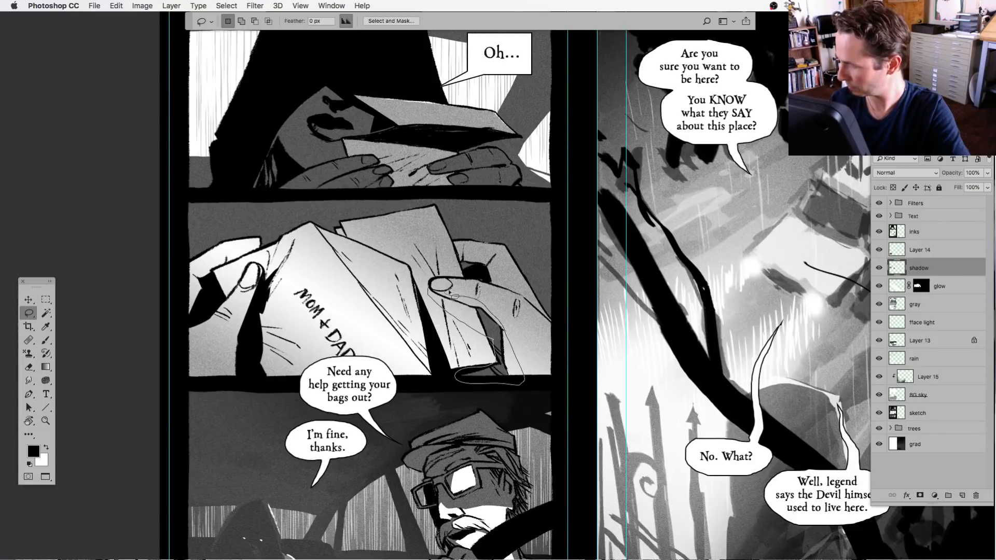
{"action": "left_click_drag", "start_coordinate": [451, 294], "coordinate": [452, 295]}
{"action": "key", "text": "alt+BackSpace"}
{"action": "key", "text": "ctrl+d"}
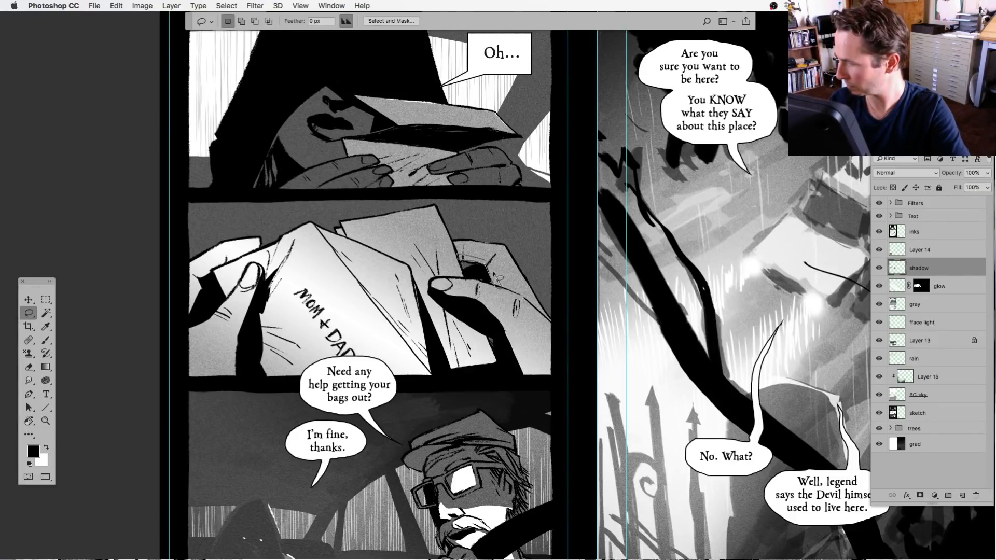
Fill the palm area behind the papers with black freehand shadow shapes on the shadow layer.
{"action": "key", "text": "alt+BackSpace"}
{"action": "key", "text": "ctrl+d"}
{"action": "left_click_drag", "start_coordinate": [481, 263], "coordinate": [462, 257]}
{"action": "key", "text": "alt+BackSpace"}
{"action": "key", "text": "ctrl+d"}
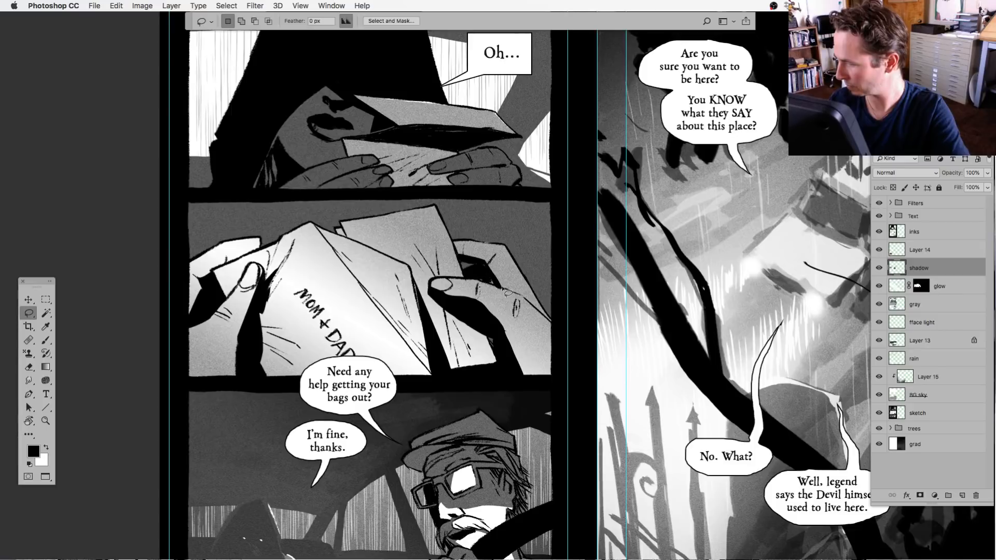
Add black freehand shadows around the thumb holding the papers and across the papers beneath it.
{"action": "left_click_drag", "start_coordinate": [507, 293], "coordinate": [466, 278]}
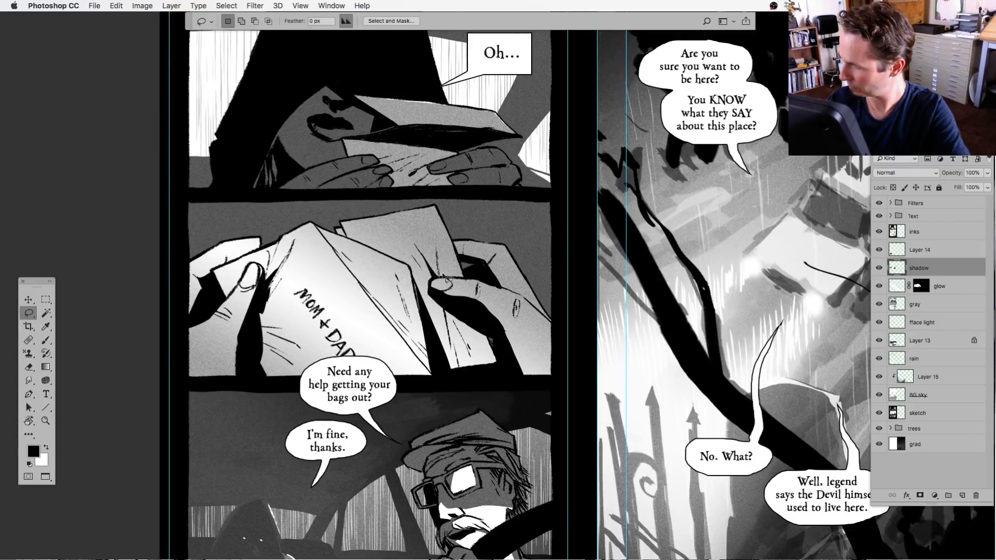
{"action": "key", "text": "alt+BackSpace"}
{"action": "key", "text": "ctrl+d"}
{"action": "mouse_move", "coordinate": [421, 310]}
{"action": "left_mouse_down"}
{"action": "mouse_move", "coordinate": [445, 368]}
{"action": "mouse_move", "coordinate": [429, 300]}
{"action": "mouse_move", "coordinate": [462, 317]}
{"action": "left_mouse_up"}
{"action": "key", "text": "alt+BackSpace"}
{"action": "key", "text": "ctrl+d"}
{"action": "key", "text": "alt+BackSpace"}
{"action": "key", "text": "super+d"}
{"action": "key", "text": "alt+BackSpace"}
{"action": "key", "text": "super+d"}
Lower the shadow layer's opacity to 27%.
{"action": "left_click", "coordinate": [987, 173]}
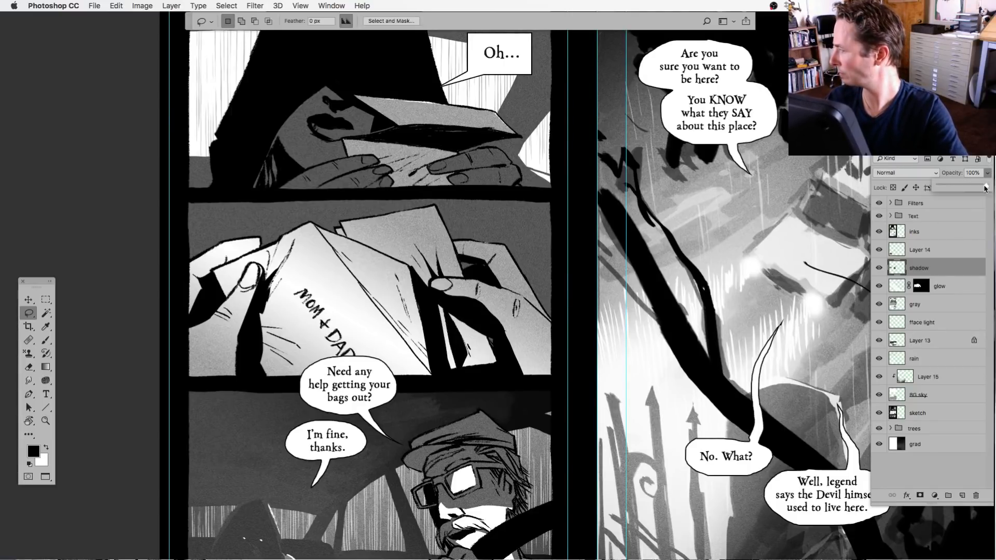
{"action": "left_click_drag", "start_coordinate": [986, 187], "coordinate": [951, 187]}
{"action": "left_click", "coordinate": [431, 359]}
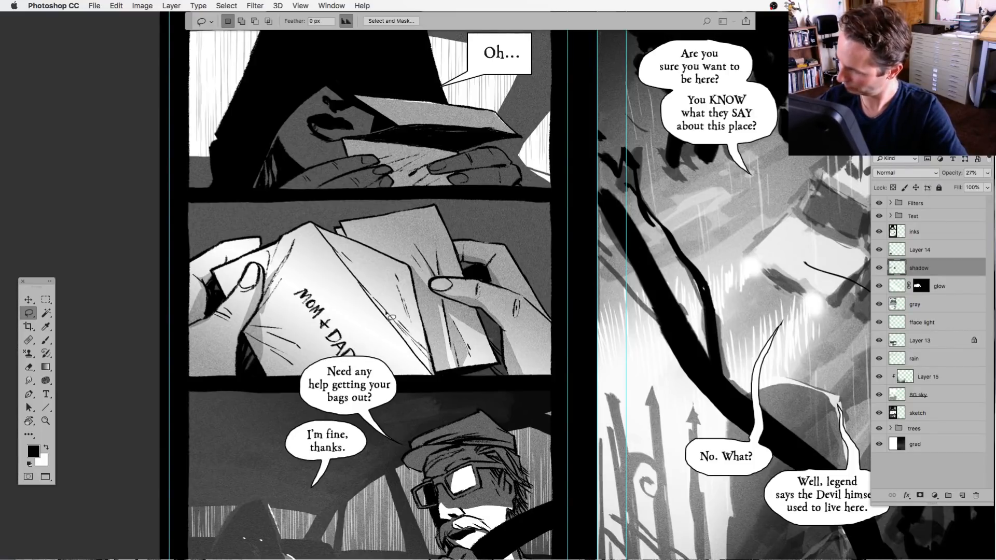
Add shadow shapes along the envelope's diagonal fold and on the hand beside the envelope's lower edge.
{"action": "left_click_drag", "start_coordinate": [383, 306], "coordinate": [435, 378]}
{"action": "key", "text": "alt+BackSpace"}
{"action": "key", "text": "super+d"}
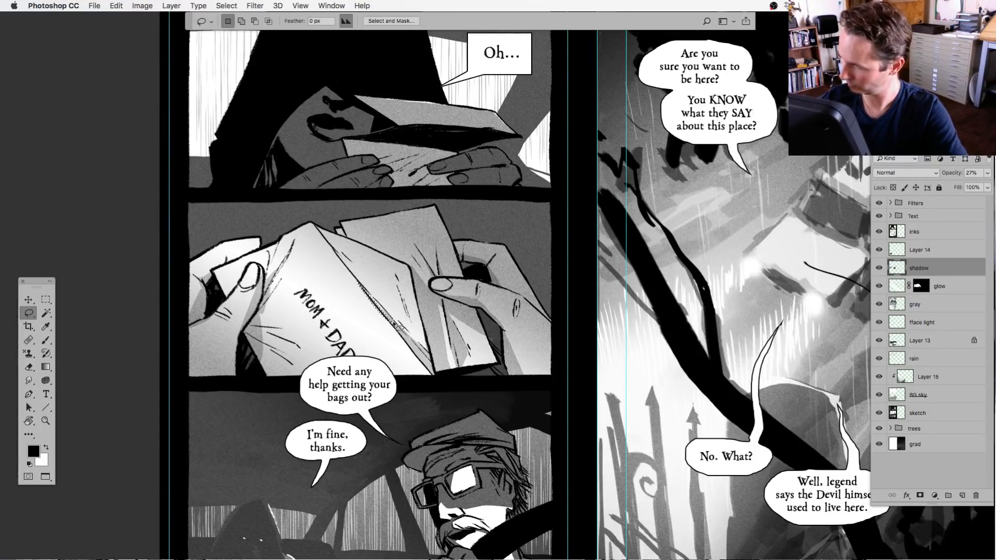
{"action": "left_click_drag", "start_coordinate": [254, 346], "coordinate": [254, 334]}
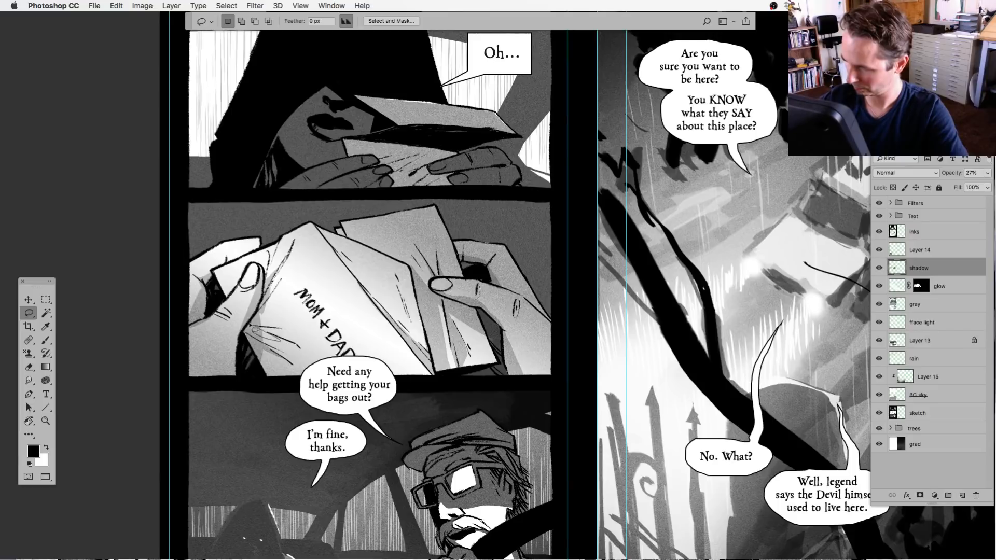
{"action": "key", "text": "alt+BackSpace"}
{"action": "key", "text": "super+d"}
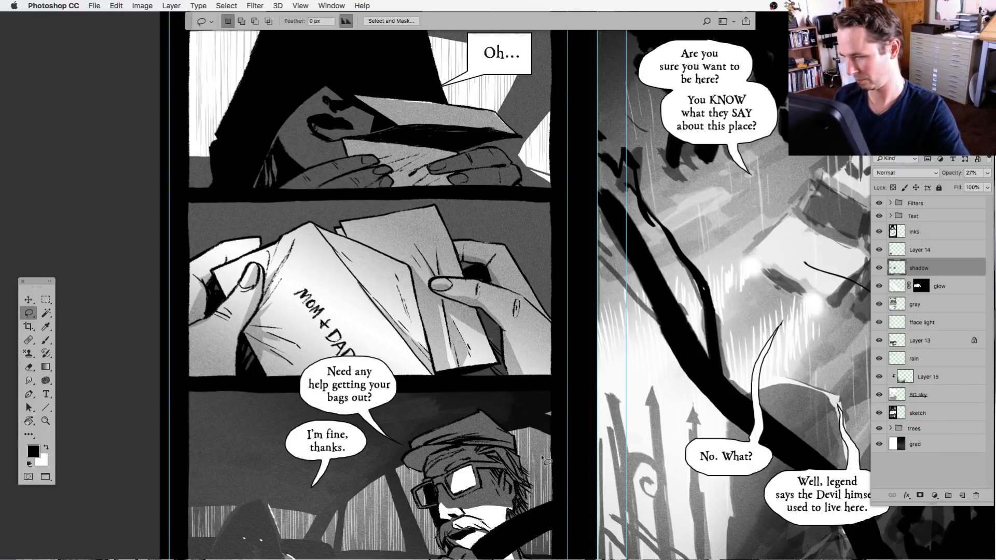
Expand the Text group and make the Balloons layer active.
{"action": "key", "text": "super+0"}
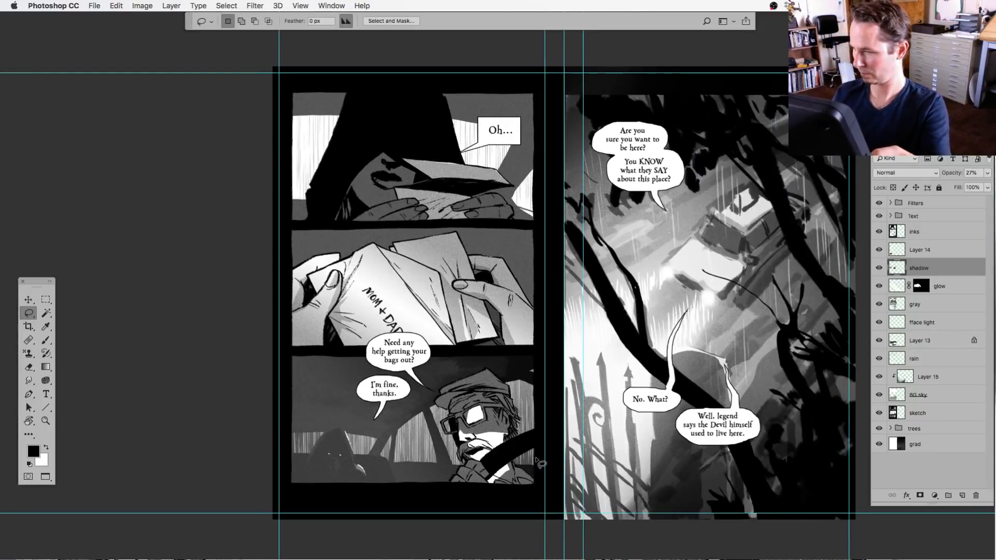
{"action": "scroll", "coordinate": [539, 463], "scroll_direction": "right", "scroll_amount": 4}
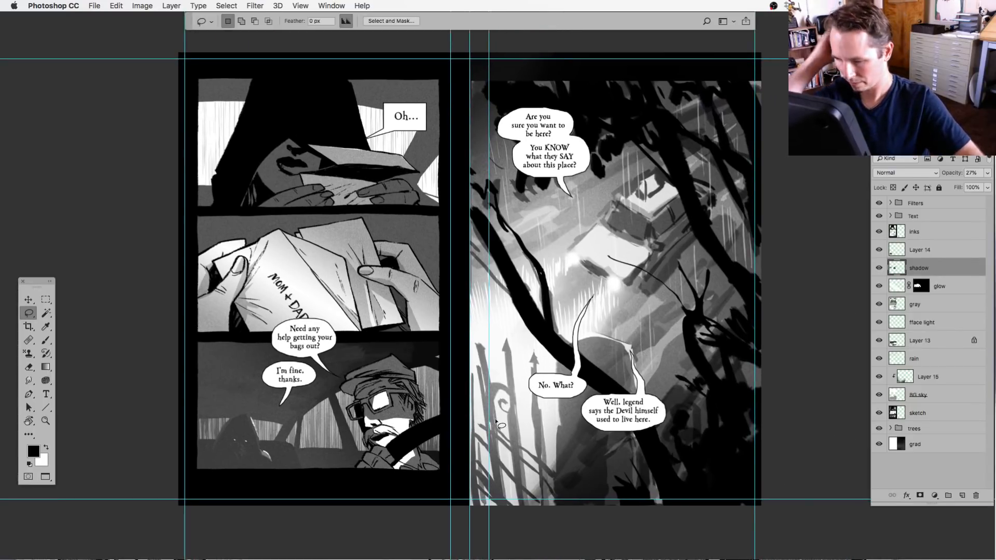
{"action": "mouse_move", "coordinate": [554, 463]}
{"action": "left_mouse_down"}
{"action": "mouse_move", "coordinate": [526, 465]}
{"action": "mouse_move", "coordinate": [564, 465]}
{"action": "left_mouse_up"}
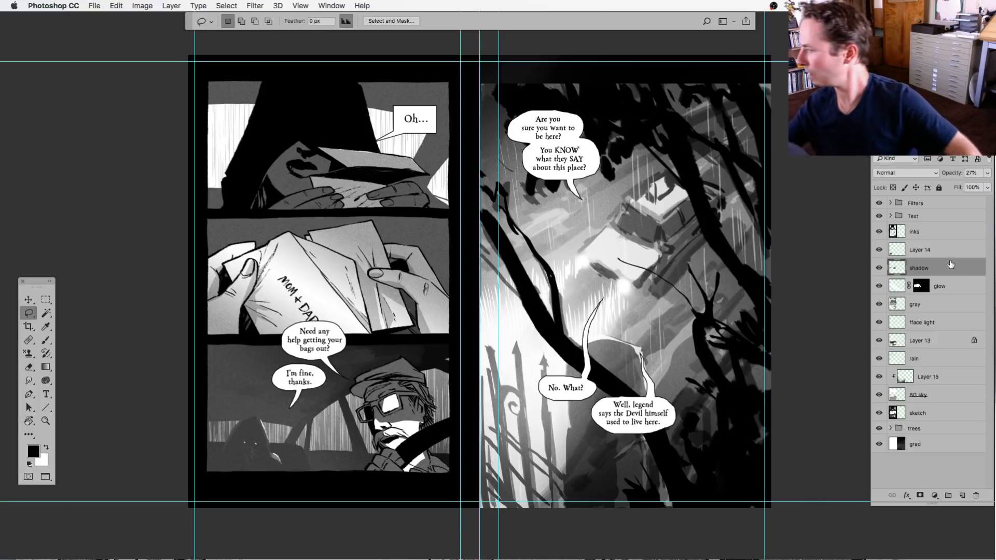
{"action": "left_click", "coordinate": [889, 216]}
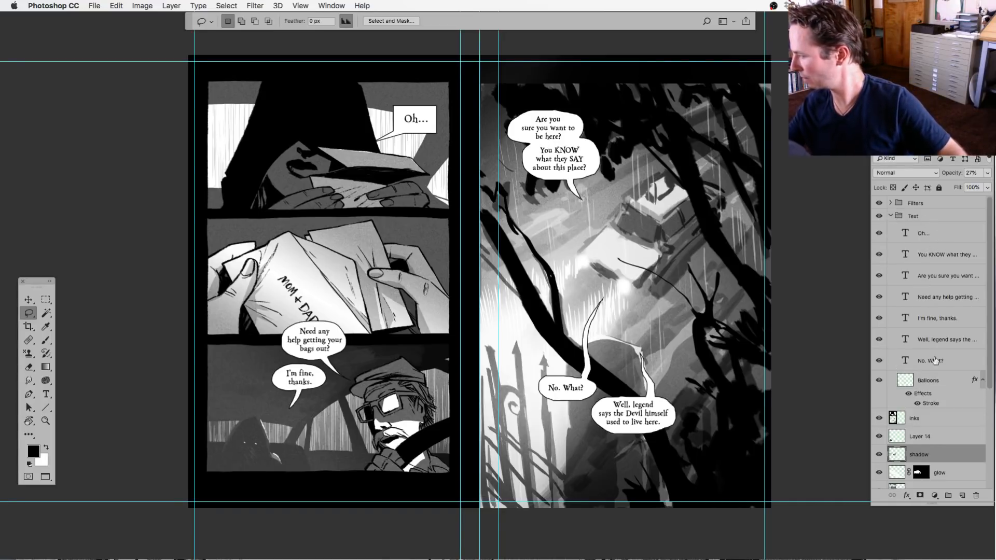
{"action": "left_click", "coordinate": [902, 380]}
Enlarge the "Need any help getting your bags out?" balloon by filling a freehand oval around it with white.
{"action": "key", "text": "super+equal"}
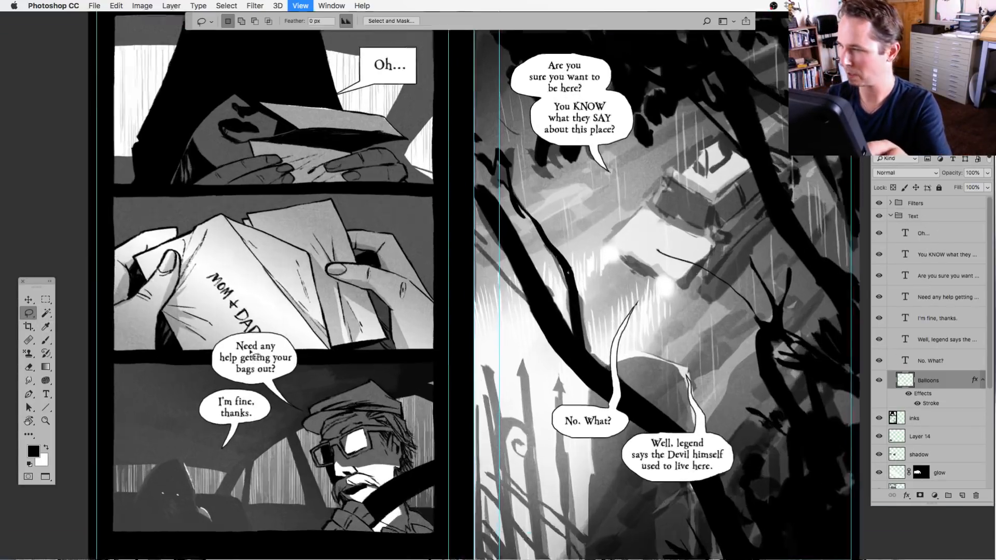
{"action": "left_click_drag", "start_coordinate": [342, 362], "coordinate": [475, 320]}
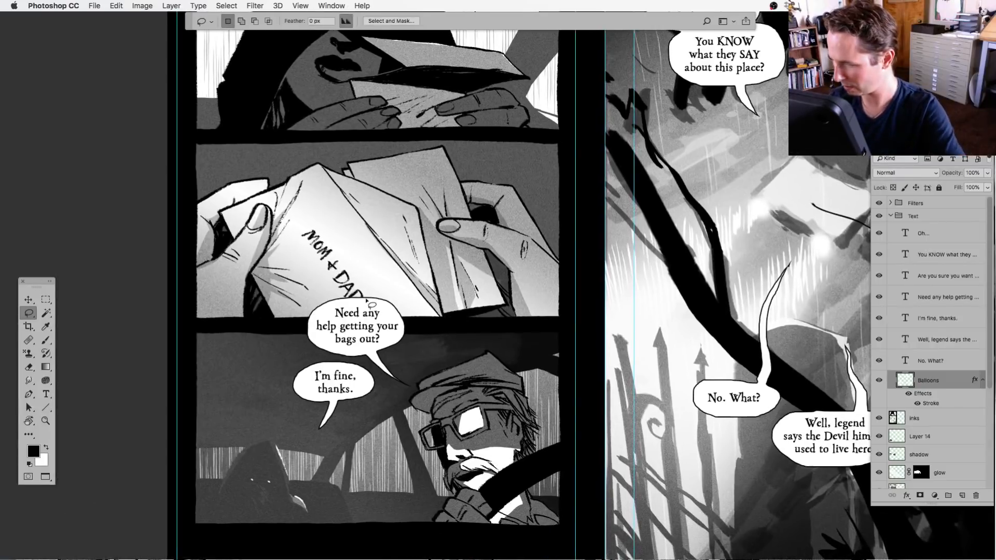
{"action": "mouse_move", "coordinate": [361, 302]}
{"action": "left_mouse_down"}
{"action": "mouse_move", "coordinate": [309, 330]}
{"action": "mouse_move", "coordinate": [327, 357]}
{"action": "mouse_move", "coordinate": [402, 353]}
{"action": "mouse_move", "coordinate": [413, 314]}
{"action": "mouse_move", "coordinate": [363, 301]}
{"action": "left_mouse_up"}
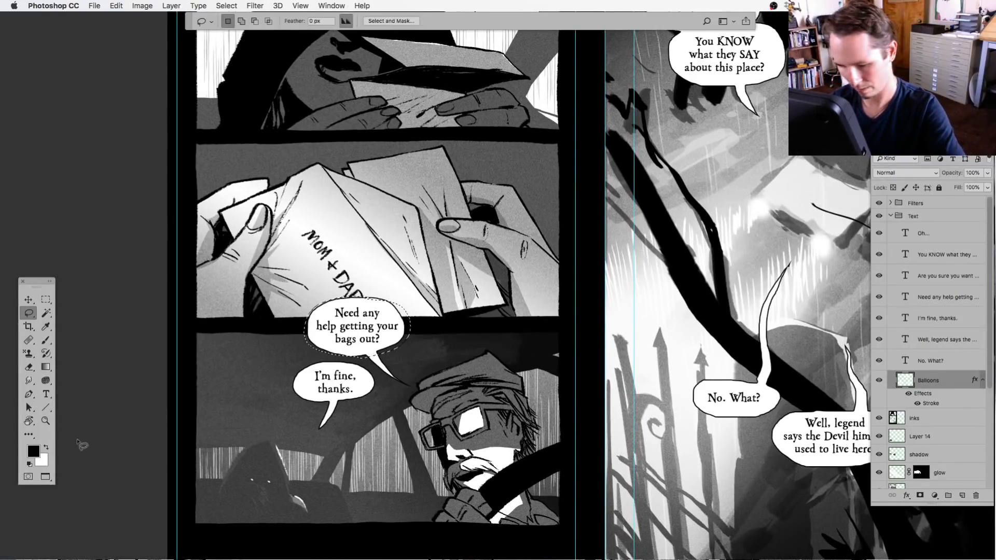
{"action": "left_click", "coordinate": [51, 449]}
{"action": "key", "text": "alt+BackSpace"}
{"action": "key", "text": "super+d"}
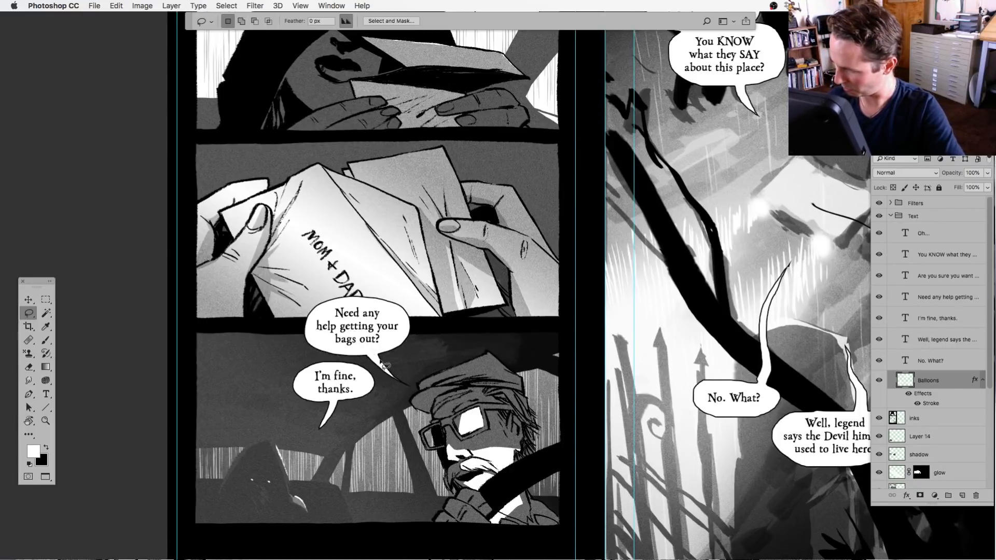
Cut away the old tail of the "Need any help getting your bags out?" balloon and give it a wider, pointed tail toward the driver.
{"action": "mouse_move", "coordinate": [367, 357]}
{"action": "left_mouse_down"}
{"action": "mouse_move", "coordinate": [397, 393]}
{"action": "mouse_move", "coordinate": [417, 369]}
{"action": "left_mouse_up"}
{"action": "key", "text": "super+x"}
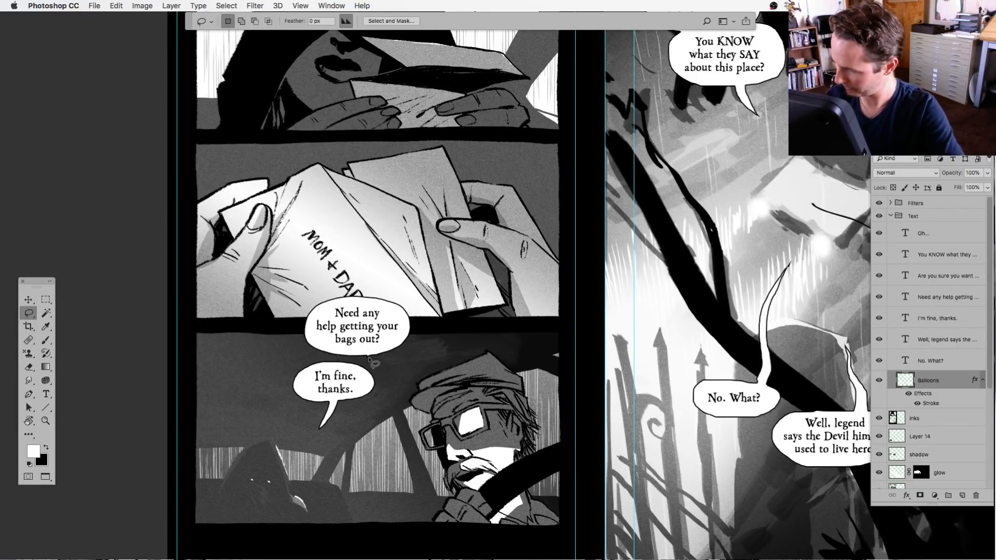
{"action": "key", "text": "super+z"}
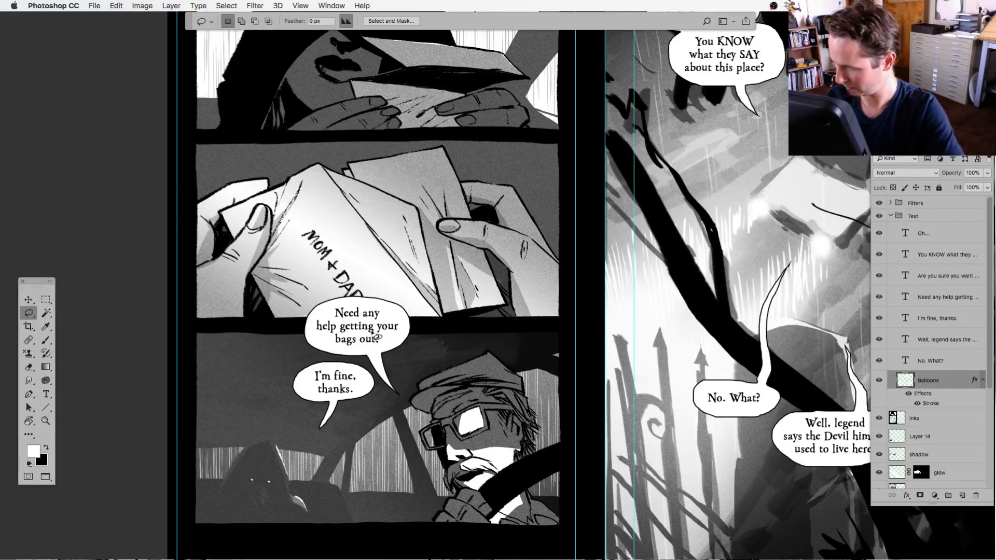
Reshape the "I'm fine, thanks." balloon into a smoother white oval and replace its tail with a new one pointing down to the hooded passenger.
{"action": "mouse_move", "coordinate": [347, 362]}
{"action": "left_mouse_down"}
{"action": "mouse_move", "coordinate": [309, 363]}
{"action": "mouse_move", "coordinate": [295, 382]}
{"action": "mouse_move", "coordinate": [298, 399]}
{"action": "mouse_move", "coordinate": [369, 396]}
{"action": "mouse_move", "coordinate": [358, 364]}
{"action": "left_mouse_up"}
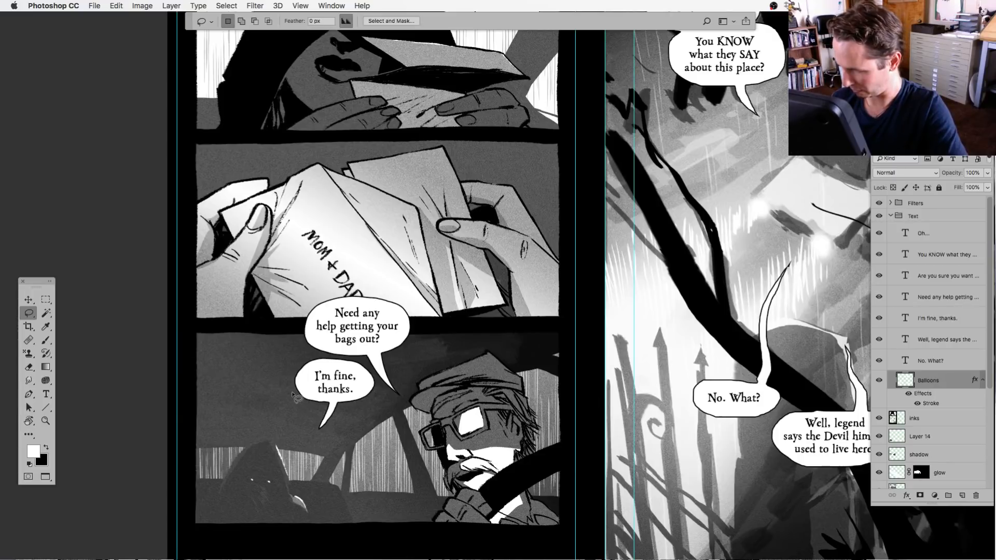
{"action": "mouse_move", "coordinate": [292, 393]}
{"action": "left_mouse_down"}
{"action": "mouse_move", "coordinate": [328, 408]}
{"action": "mouse_move", "coordinate": [299, 408]}
{"action": "mouse_move", "coordinate": [300, 419]}
{"action": "mouse_move", "coordinate": [329, 424]}
{"action": "mouse_move", "coordinate": [378, 399]}
{"action": "mouse_move", "coordinate": [372, 374]}
{"action": "mouse_move", "coordinate": [359, 400]}
{"action": "mouse_move", "coordinate": [373, 376]}
{"action": "left_mouse_up"}
{"action": "key", "text": "super+d"}
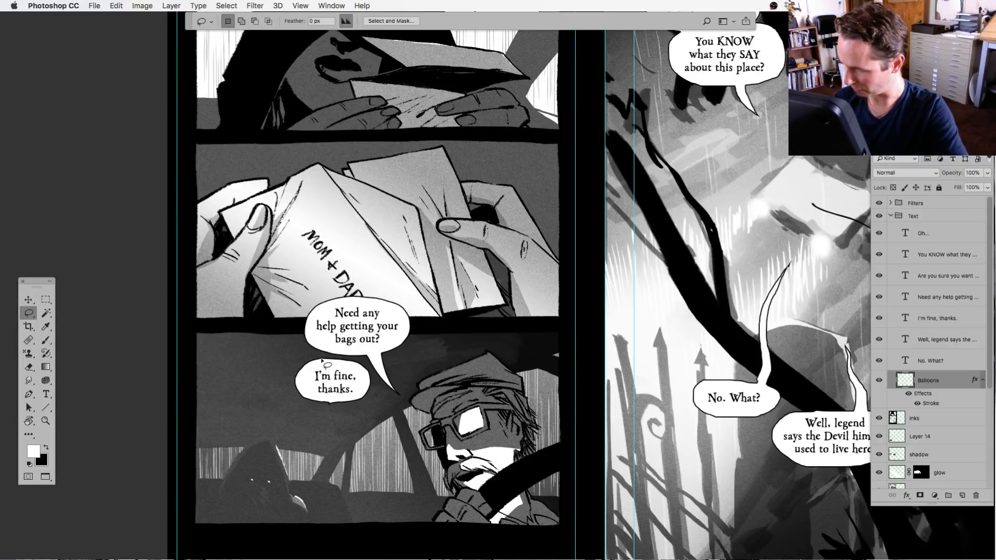
{"action": "mouse_move", "coordinate": [323, 361]}
{"action": "left_mouse_down"}
{"action": "mouse_move", "coordinate": [301, 401]}
{"action": "mouse_move", "coordinate": [349, 410]}
{"action": "mouse_move", "coordinate": [375, 387]}
{"action": "left_mouse_up"}
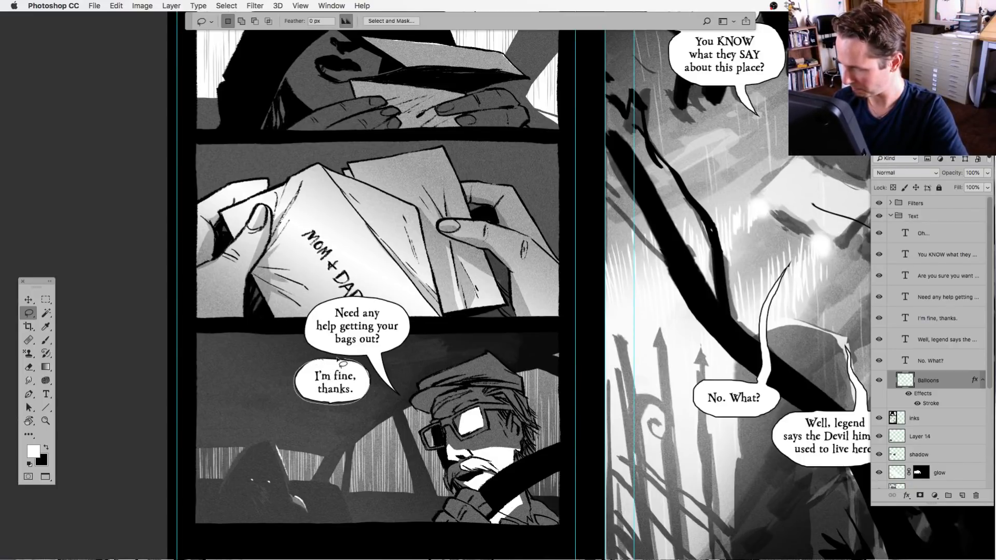
{"action": "left_click_drag", "start_coordinate": [338, 359], "coordinate": [297, 383]}
{"action": "key", "text": "alt+BackSpace"}
{"action": "key", "text": "super+d"}
{"action": "mouse_move", "coordinate": [330, 412]}
{"action": "left_mouse_down"}
{"action": "mouse_move", "coordinate": [307, 442]}
{"action": "mouse_move", "coordinate": [348, 404]}
{"action": "left_mouse_up"}
{"action": "key", "text": "alt+BackSpace"}
{"action": "key", "text": "super+d"}
Delete the old "Oh..." balloon in the first panel and fill a new freehand white oval around the lettering.
{"action": "scroll", "coordinate": [598, 488], "scroll_direction": "up", "scroll_amount": 6}
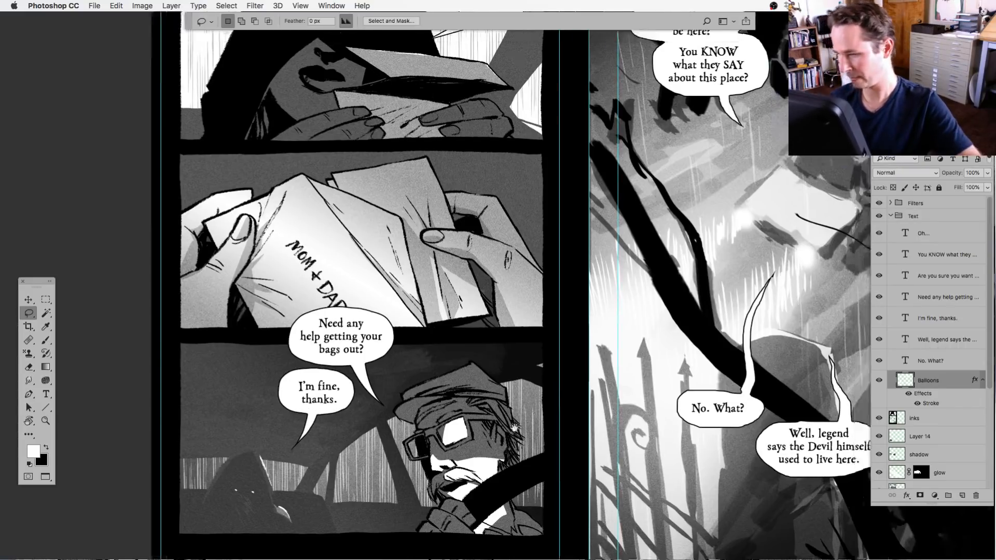
{"action": "scroll", "coordinate": [492, 322], "scroll_direction": "right", "scroll_amount": 5}
{"action": "mouse_move", "coordinate": [403, 120]}
{"action": "left_mouse_down"}
{"action": "mouse_move", "coordinate": [376, 228]}
{"action": "mouse_move", "coordinate": [410, 122]}
{"action": "left_mouse_up"}
{"action": "key", "text": "Delete"}
{"action": "key", "text": "super+d"}
{"action": "left_click_drag", "start_coordinate": [359, 321], "coordinate": [388, 450]}
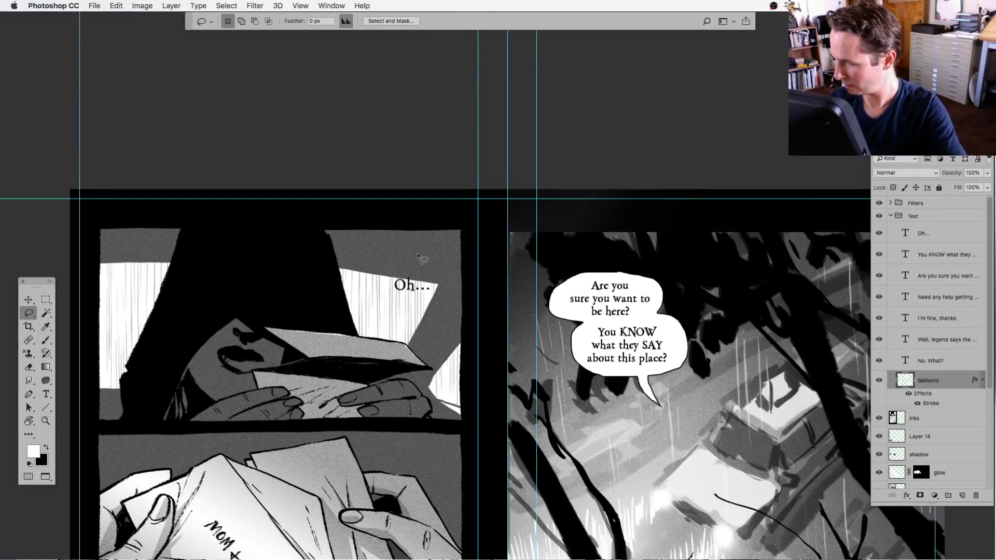
{"action": "mouse_move", "coordinate": [422, 257]}
{"action": "left_mouse_down"}
{"action": "mouse_move", "coordinate": [379, 302]}
{"action": "mouse_move", "coordinate": [442, 304]}
{"action": "mouse_move", "coordinate": [442, 265]}
{"action": "mouse_move", "coordinate": [419, 255]}
{"action": "left_mouse_up"}
{"action": "key", "text": "alt+BackSpace"}
{"action": "key", "text": "super+d"}
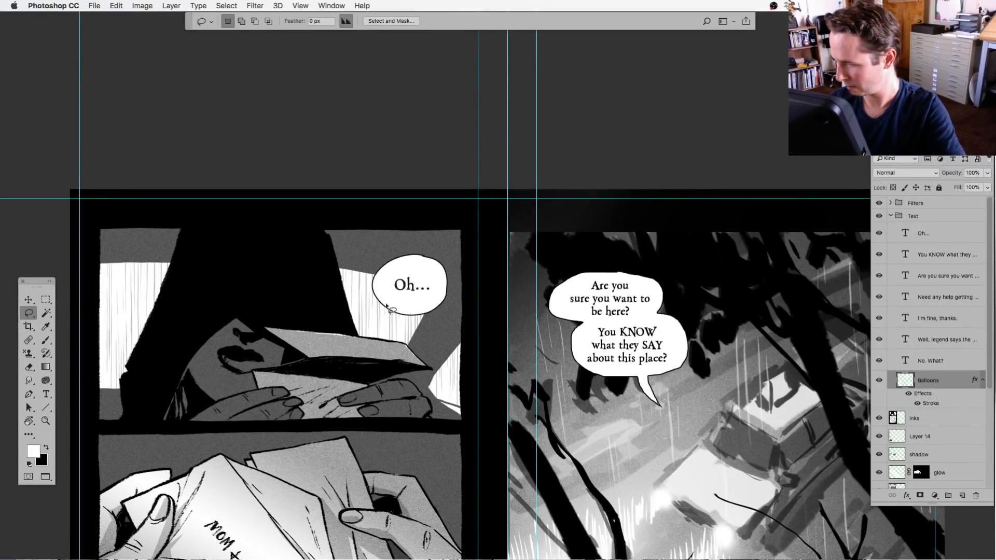
Add a pointed tail to the lower left of the "Oh..." balloon and trim its upper edge.
{"action": "left_click_drag", "start_coordinate": [388, 309], "coordinate": [402, 312]}
{"action": "key", "text": "alt+BackSpace"}
{"action": "key", "text": "super+d"}
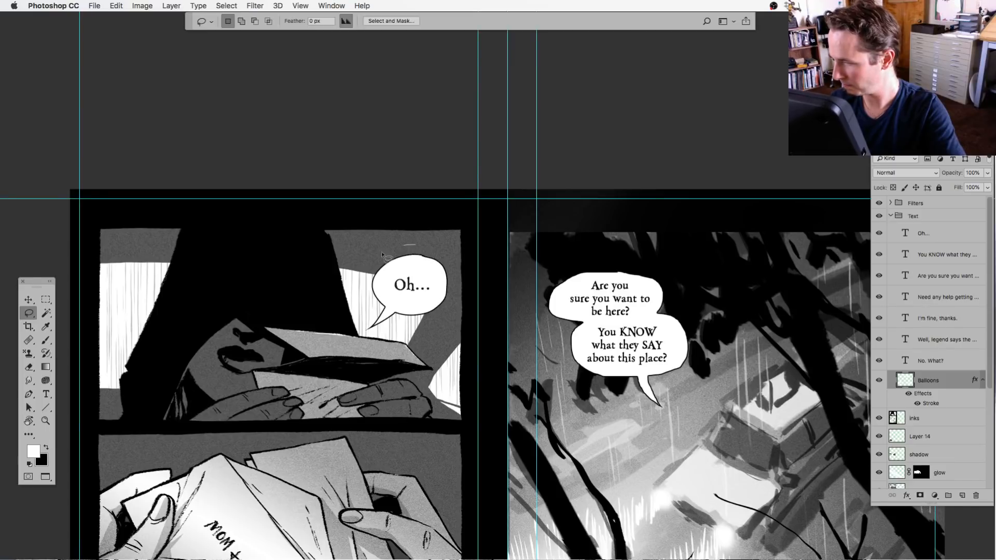
{"action": "mouse_move", "coordinate": [382, 254]}
{"action": "left_mouse_down"}
{"action": "mouse_move", "coordinate": [410, 246]}
{"action": "mouse_move", "coordinate": [452, 264]}
{"action": "left_mouse_up"}
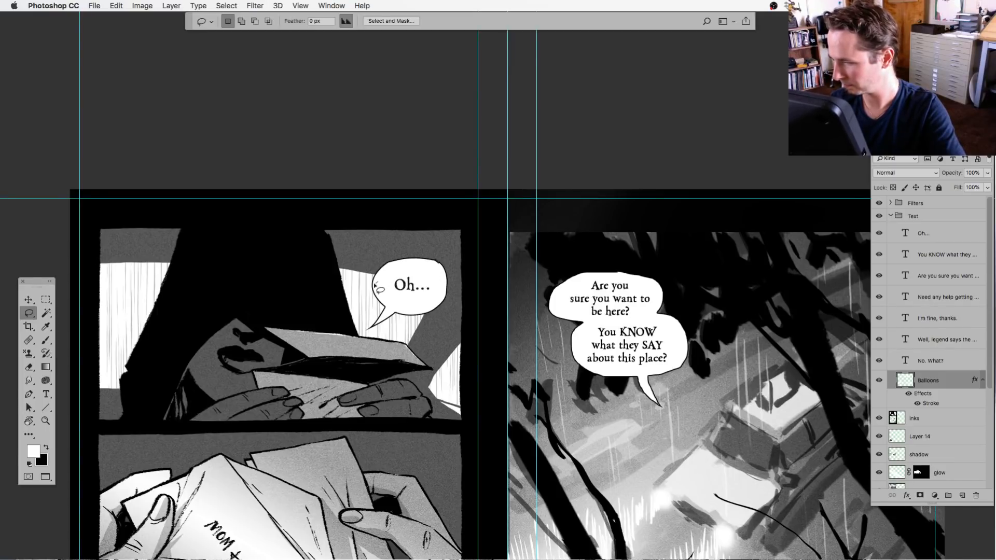
Enlarge the joined "Are you sure you want to be here?" and "You KNOW what they SAY" balloons with white and clean up the tail's base.
{"action": "scroll", "coordinate": [565, 488], "scroll_direction": "right", "scroll_amount": 6}
{"action": "scroll", "coordinate": [566, 488], "scroll_direction": "down", "scroll_amount": 2}
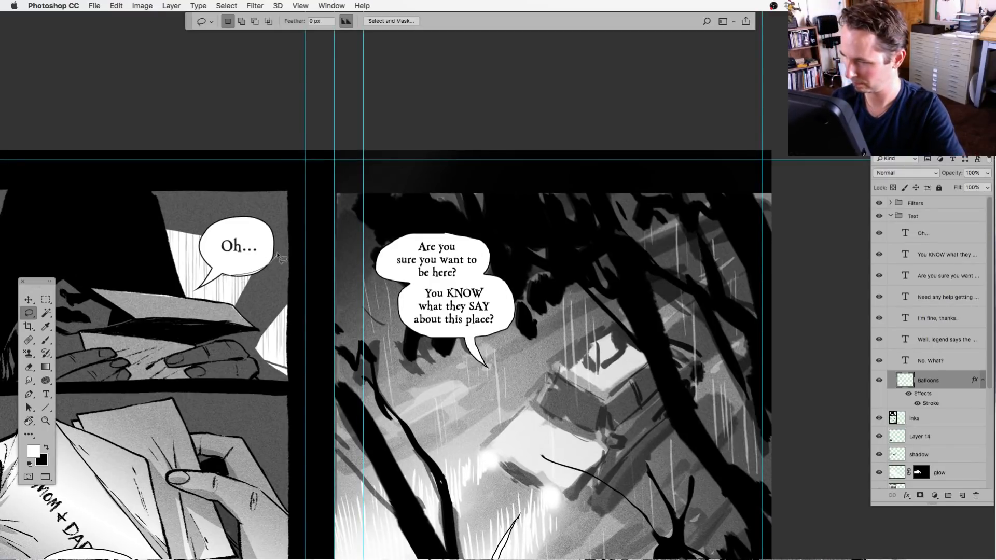
{"action": "mouse_move", "coordinate": [447, 230]}
{"action": "left_mouse_down"}
{"action": "mouse_move", "coordinate": [407, 230]}
{"action": "mouse_move", "coordinate": [379, 247]}
{"action": "mouse_move", "coordinate": [374, 272]}
{"action": "mouse_move", "coordinate": [418, 288]}
{"action": "mouse_move", "coordinate": [459, 283]}
{"action": "mouse_move", "coordinate": [483, 278]}
{"action": "mouse_move", "coordinate": [494, 258]}
{"action": "mouse_move", "coordinate": [483, 238]}
{"action": "mouse_move", "coordinate": [452, 228]}
{"action": "mouse_move", "coordinate": [424, 228]}
{"action": "mouse_move", "coordinate": [383, 253]}
{"action": "mouse_move", "coordinate": [406, 283]}
{"action": "mouse_move", "coordinate": [393, 306]}
{"action": "mouse_move", "coordinate": [403, 332]}
{"action": "mouse_move", "coordinate": [440, 340]}
{"action": "mouse_move", "coordinate": [514, 330]}
{"action": "mouse_move", "coordinate": [522, 291]}
{"action": "mouse_move", "coordinate": [447, 278]}
{"action": "mouse_move", "coordinate": [517, 287]}
{"action": "mouse_move", "coordinate": [515, 329]}
{"action": "mouse_move", "coordinate": [491, 342]}
{"action": "mouse_move", "coordinate": [548, 281]}
{"action": "left_mouse_up"}
{"action": "key", "text": "alt+BackSpace"}
{"action": "key", "text": "Delete"}
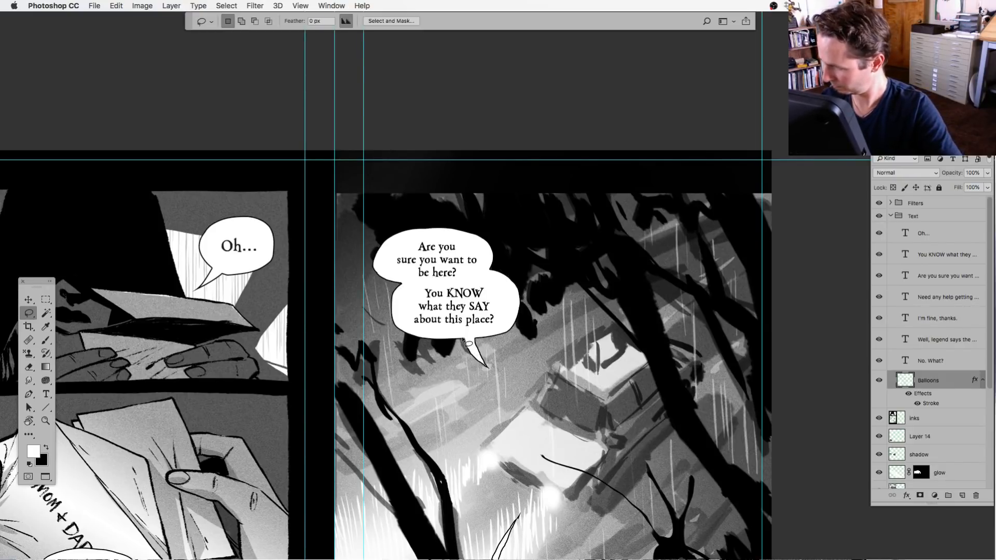
{"action": "mouse_move", "coordinate": [479, 340]}
{"action": "left_mouse_down"}
{"action": "mouse_move", "coordinate": [467, 368]}
{"action": "mouse_move", "coordinate": [477, 336]}
{"action": "left_mouse_up"}
{"action": "key", "text": "Delete"}
{"action": "key", "text": "alt+Delete"}
{"action": "key", "text": "super+d"}
Delete the "No. What?" balloon and its long tail from the full-page panel, keeping the lettering.
{"action": "left_click_drag", "start_coordinate": [580, 492], "coordinate": [551, 347]}
{"action": "left_click_drag", "start_coordinate": [488, 444], "coordinate": [492, 249]}
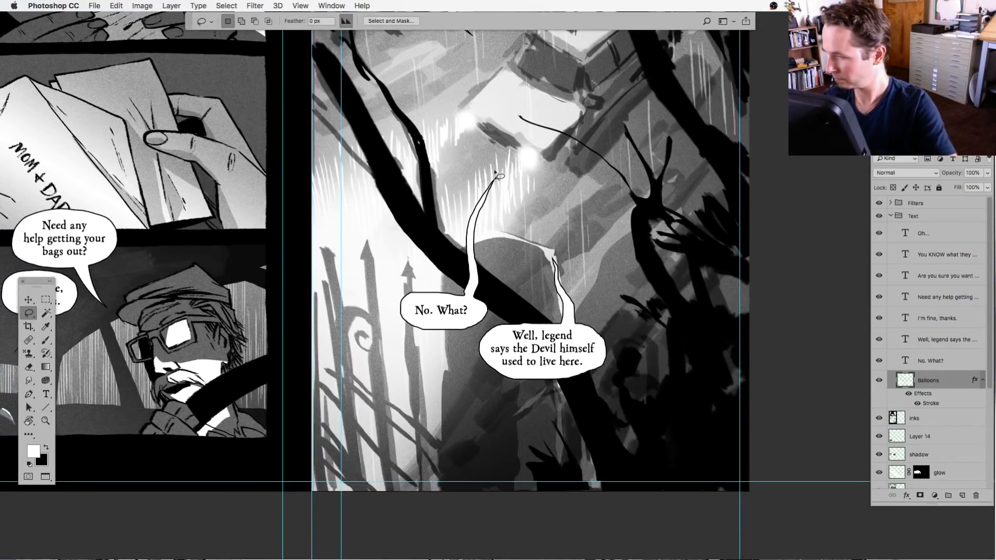
{"action": "mouse_move", "coordinate": [495, 173]}
{"action": "left_mouse_down"}
{"action": "mouse_move", "coordinate": [389, 260]}
{"action": "mouse_move", "coordinate": [439, 358]}
{"action": "mouse_move", "coordinate": [481, 329]}
{"action": "mouse_move", "coordinate": [526, 223]}
{"action": "left_mouse_up"}
{"action": "key", "text": "Delete"}
{"action": "key", "text": "super+d"}
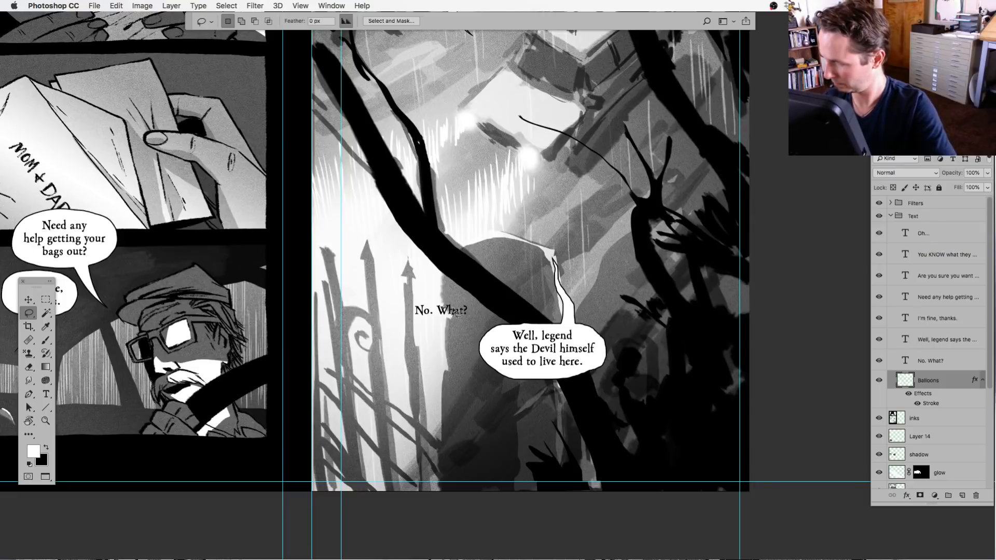
Fill a new white oval around "No. What?" and add a thin curved tail rising toward the car.
{"action": "mouse_move", "coordinate": [445, 290]}
{"action": "left_mouse_down"}
{"action": "mouse_move", "coordinate": [437, 290]}
{"action": "mouse_move", "coordinate": [438, 335]}
{"action": "mouse_move", "coordinate": [483, 305]}
{"action": "mouse_move", "coordinate": [421, 294]}
{"action": "mouse_move", "coordinate": [455, 295]}
{"action": "mouse_move", "coordinate": [490, 168]}
{"action": "mouse_move", "coordinate": [466, 296]}
{"action": "left_mouse_up"}
{"action": "key", "text": "alt+Delete"}
{"action": "key", "text": "super+d"}
{"action": "key", "text": "shift"}
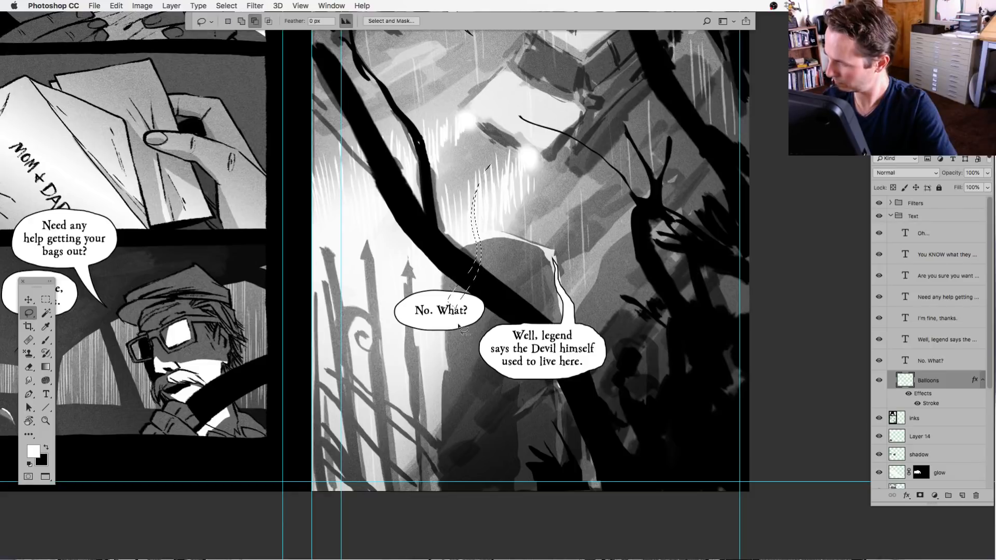
{"action": "key", "text": "alt+Delete"}
{"action": "key", "text": "super+d"}
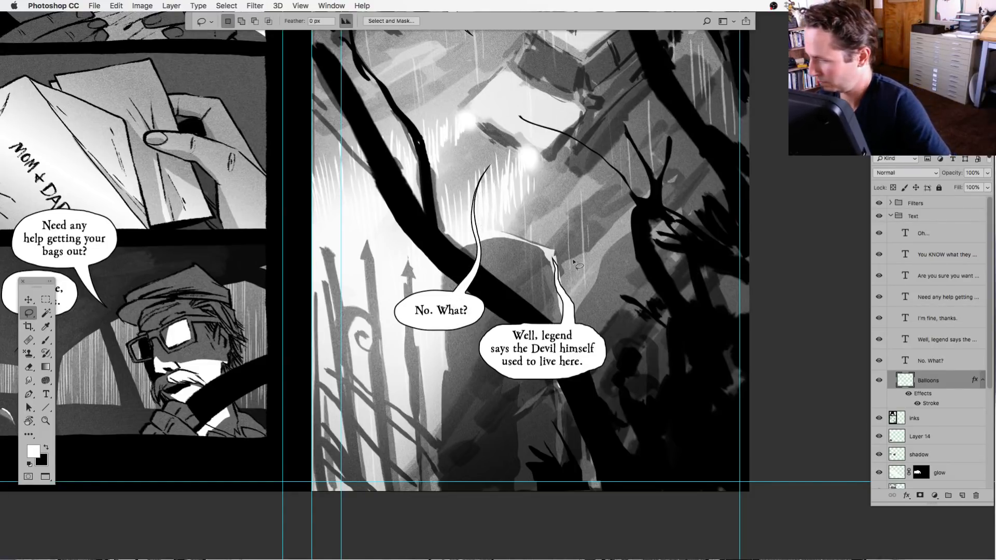
Delete the "Well, legend says the Devil himself used to live here." balloon and fill a new, rounder white oval around its lettering.
{"action": "mouse_move", "coordinate": [559, 254]}
{"action": "left_mouse_down"}
{"action": "mouse_move", "coordinate": [471, 343]}
{"action": "mouse_move", "coordinate": [570, 249]}
{"action": "left_mouse_up"}
{"action": "key", "text": "Delete"}
{"action": "key", "text": "super+d"}
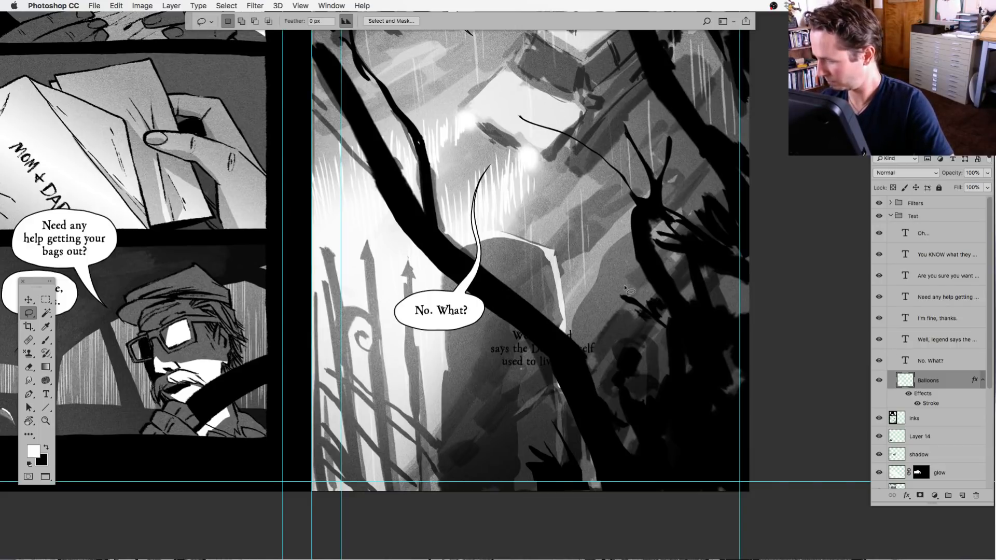
{"action": "mouse_move", "coordinate": [551, 314]}
{"action": "left_mouse_down"}
{"action": "mouse_move", "coordinate": [492, 329]}
{"action": "mouse_move", "coordinate": [474, 352]}
{"action": "mouse_move", "coordinate": [490, 377]}
{"action": "mouse_move", "coordinate": [547, 384]}
{"action": "mouse_move", "coordinate": [604, 365]}
{"action": "mouse_move", "coordinate": [606, 333]}
{"action": "mouse_move", "coordinate": [564, 314]}
{"action": "mouse_move", "coordinate": [511, 316]}
{"action": "mouse_move", "coordinate": [480, 335]}
{"action": "mouse_move", "coordinate": [489, 368]}
{"action": "mouse_move", "coordinate": [585, 289]}
{"action": "mouse_move", "coordinate": [568, 226]}
{"action": "mouse_move", "coordinate": [590, 314]}
{"action": "left_mouse_up"}
{"action": "key", "text": "alt+BackSpace"}
{"action": "key", "text": "super+d"}
Try a curved tail at the upper right of the "Well, legend" balloon and undo it.
{"action": "key", "text": "alt+BackSpace"}
{"action": "key", "text": "super+d"}
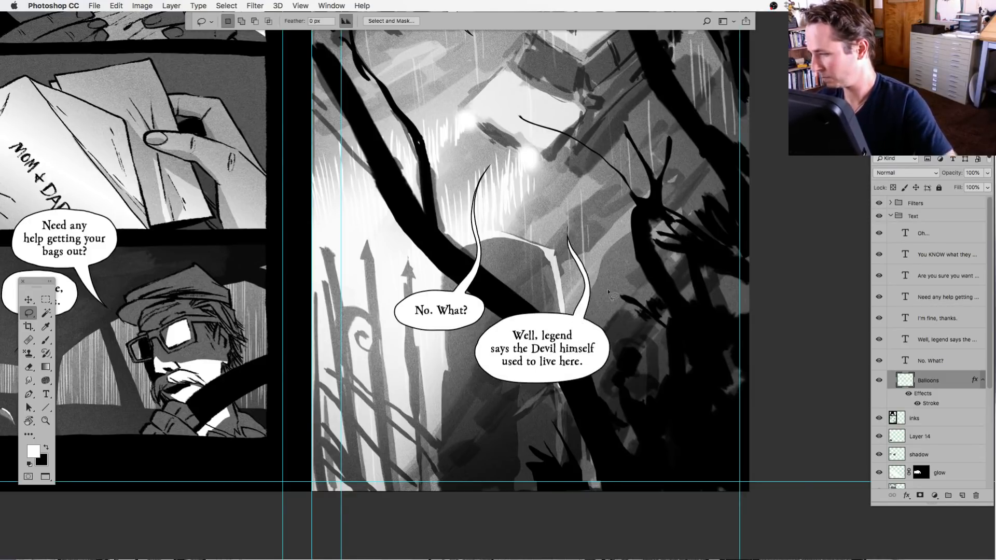
{"action": "key", "text": "super+alt+z"}
{"action": "key", "text": "super+alt+z"}
{"action": "key", "text": "super+alt+z"}
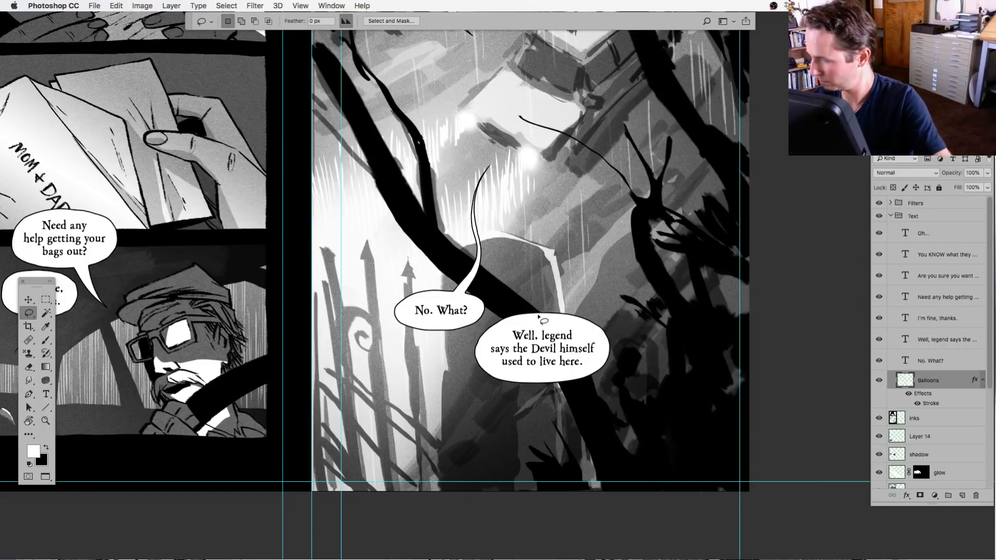
Add a curved white tail rising from the upper middle of the "Well, legend" balloon toward the car.
{"action": "mouse_move", "coordinate": [540, 317]}
{"action": "left_mouse_down"}
{"action": "mouse_move", "coordinate": [523, 242]}
{"action": "mouse_move", "coordinate": [534, 210]}
{"action": "mouse_move", "coordinate": [532, 280]}
{"action": "mouse_move", "coordinate": [551, 314]}
{"action": "left_mouse_up"}
{"action": "key", "text": "alt+BackSpace"}
{"action": "key", "text": "super+d"}
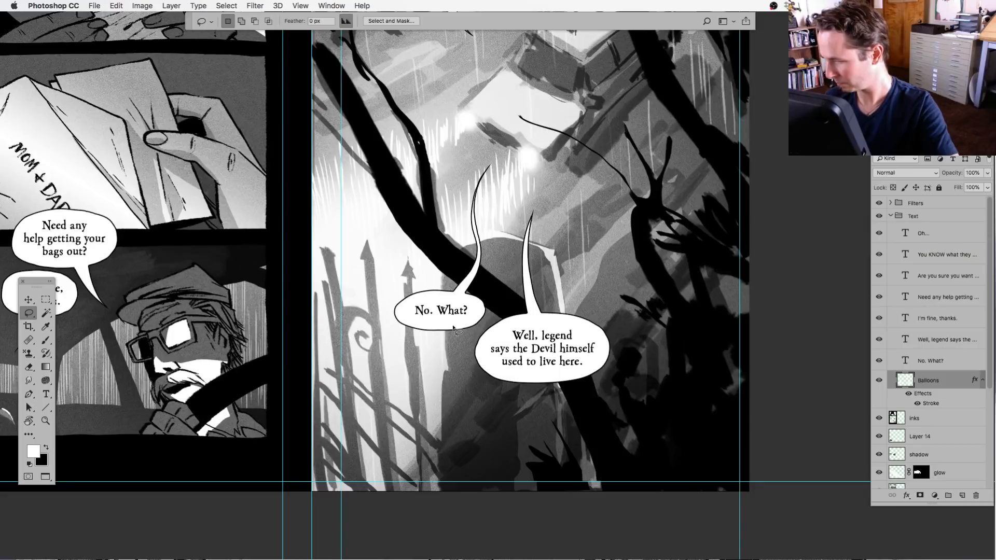
Try widening the right side of the "No. What?" balloon with a white fill and undo it.
{"action": "mouse_move", "coordinate": [431, 329]}
{"action": "left_mouse_down"}
{"action": "mouse_move", "coordinate": [463, 328]}
{"action": "mouse_move", "coordinate": [468, 292]}
{"action": "mouse_move", "coordinate": [446, 306]}
{"action": "left_mouse_up"}
{"action": "key", "text": "alt+BackSpace"}
{"action": "key", "text": "super+d"}
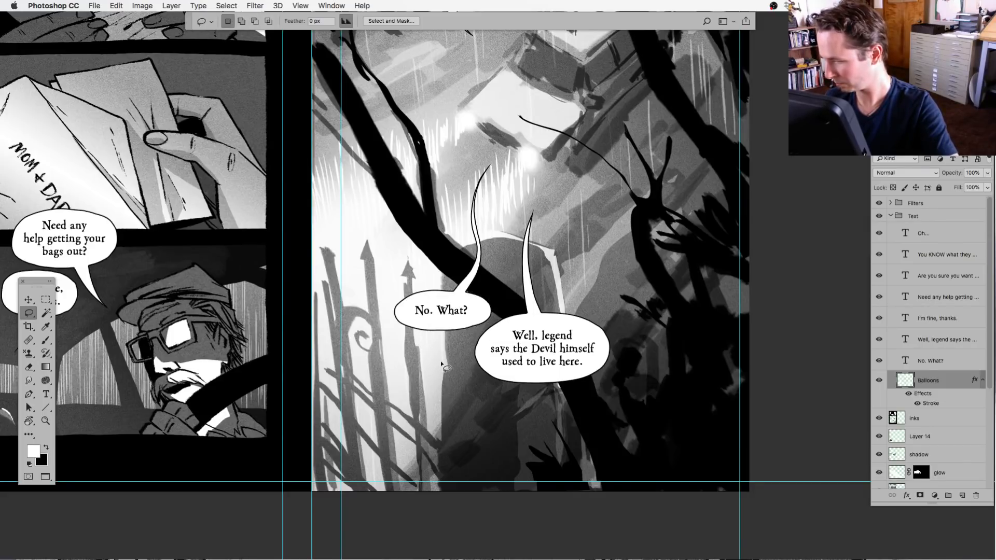
{"action": "key", "text": "super+z"}
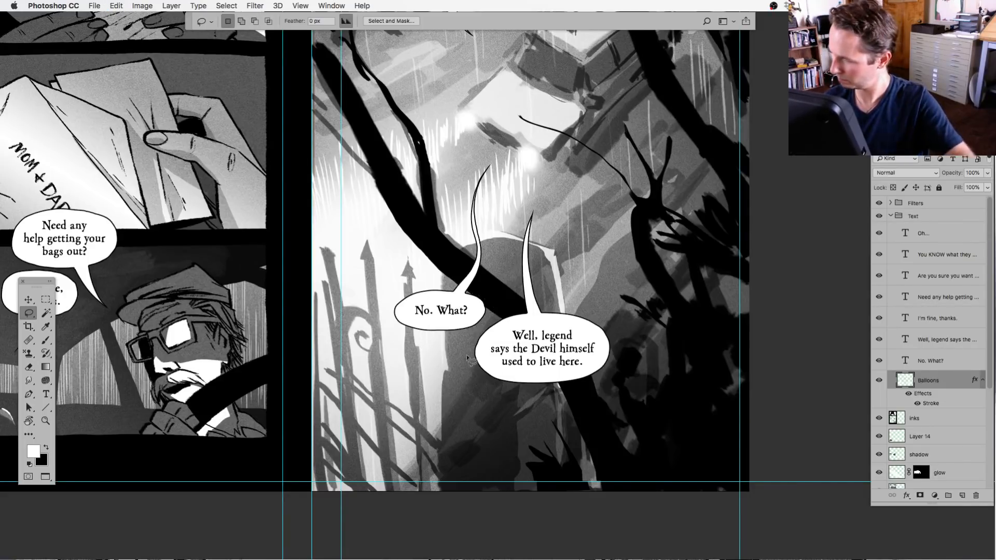
Extend the right end of the "No. What?" balloon with white and trim its edge slightly to center the lettering.
{"action": "mouse_move", "coordinate": [430, 296]}
{"action": "left_mouse_down"}
{"action": "mouse_move", "coordinate": [462, 296]}
{"action": "mouse_move", "coordinate": [488, 312]}
{"action": "mouse_move", "coordinate": [456, 335]}
{"action": "mouse_move", "coordinate": [433, 331]}
{"action": "left_mouse_up"}
{"action": "key", "text": "alt+BackSpace"}
{"action": "key", "text": "super+d"}
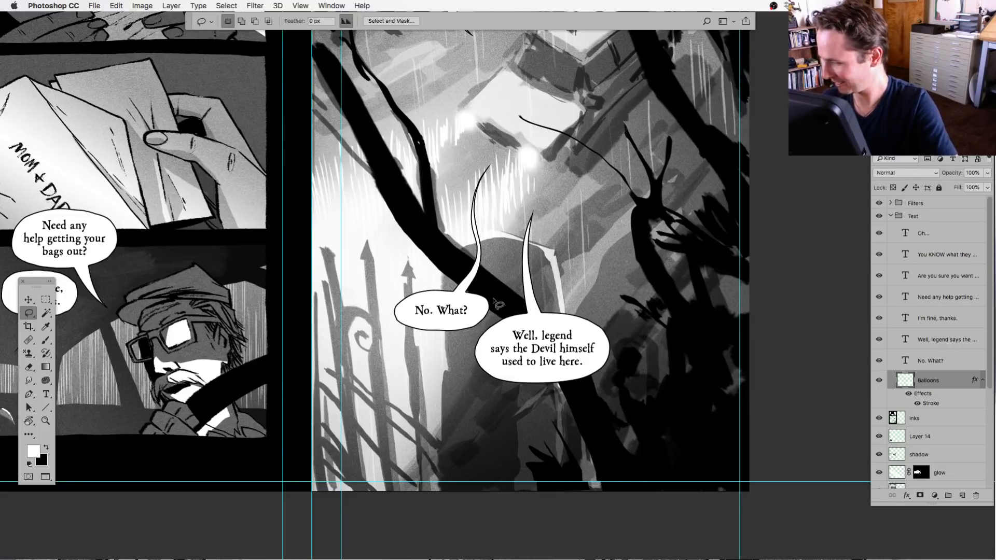
{"action": "mouse_move", "coordinate": [466, 292]}
{"action": "left_mouse_down"}
{"action": "mouse_move", "coordinate": [483, 298]}
{"action": "mouse_move", "coordinate": [487, 316]}
{"action": "mouse_move", "coordinate": [490, 287]}
{"action": "mouse_move", "coordinate": [493, 295]}
{"action": "left_mouse_up"}
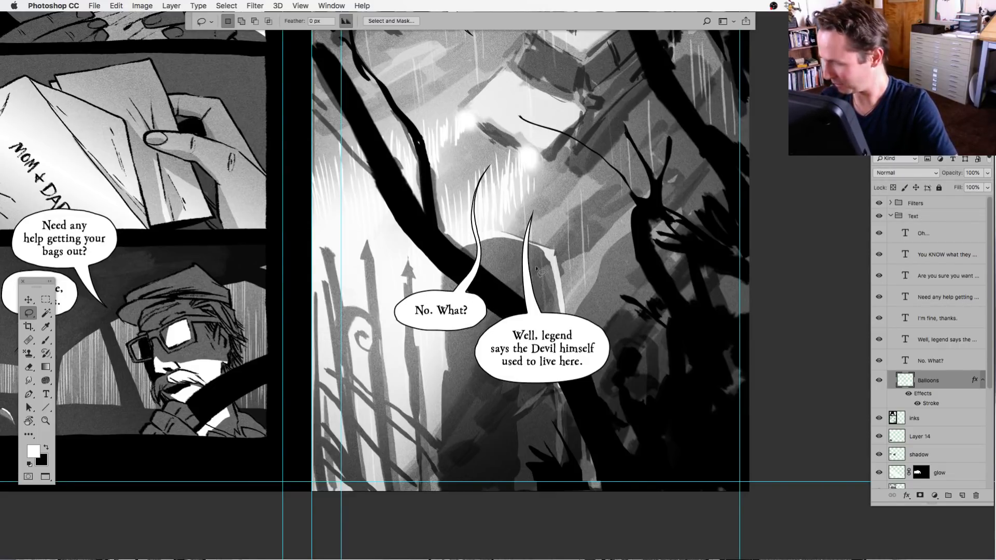
Try to pick and nudge the "No. What?" lettering directly on the canvas, and undo the move.
{"action": "right_click", "coordinate": [456, 317], "text": "super"}
{"action": "left_click", "coordinate": [480, 315]}
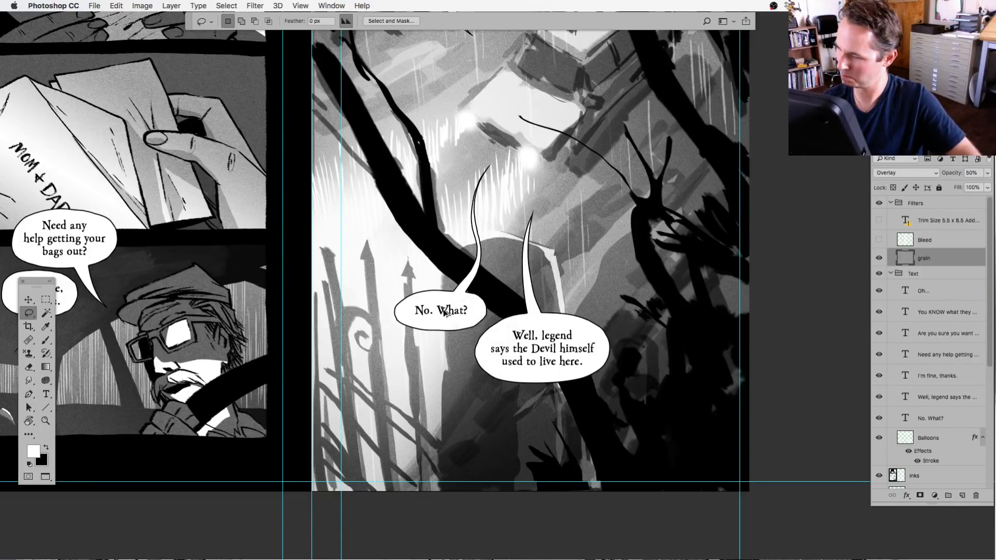
{"action": "left_click_drag", "start_coordinate": [451, 313], "coordinate": [454, 313]}
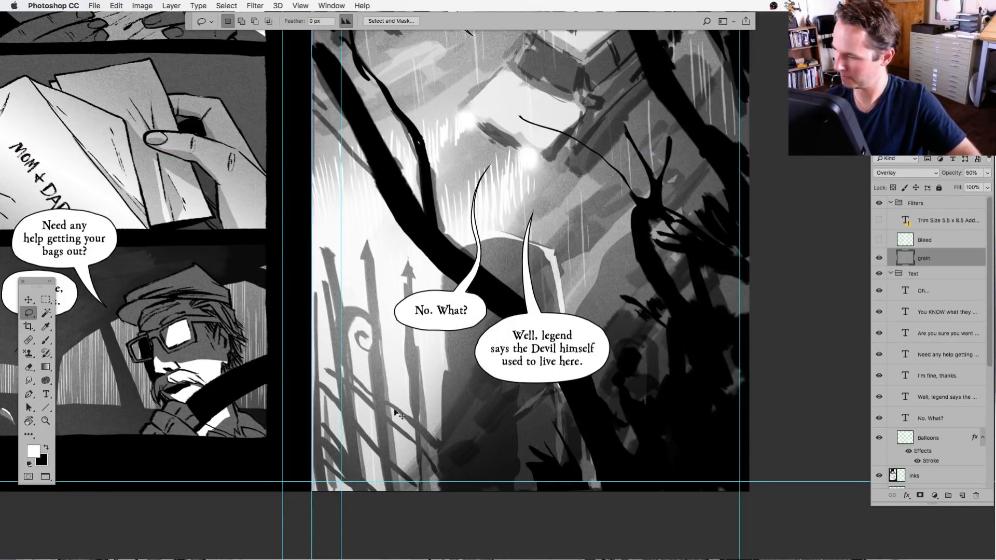
{"action": "key", "text": "super+z"}
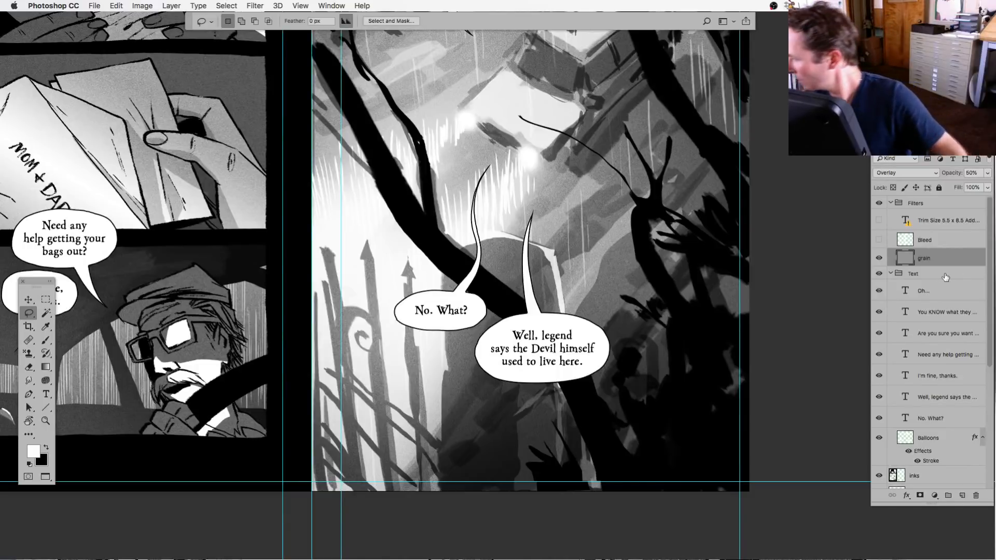
Collapse the Text group and move it above the Filters group in the layer stack.
{"action": "left_click", "coordinate": [890, 274]}
{"action": "left_click_drag", "start_coordinate": [901, 277], "coordinate": [907, 200]}
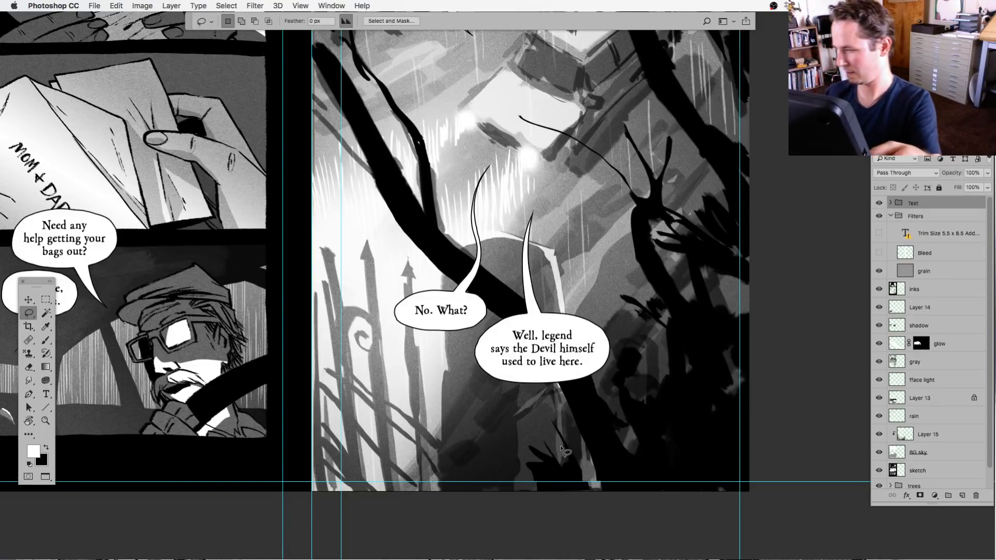
Show the whole spread centered with guides and interface panels hidden to review the finished pages.
{"action": "key", "text": "super+minus"}
{"action": "key", "text": "super+minus"}
{"action": "left_click_drag", "start_coordinate": [521, 353], "coordinate": [560, 411]}
{"action": "key", "text": "super+semicolon"}
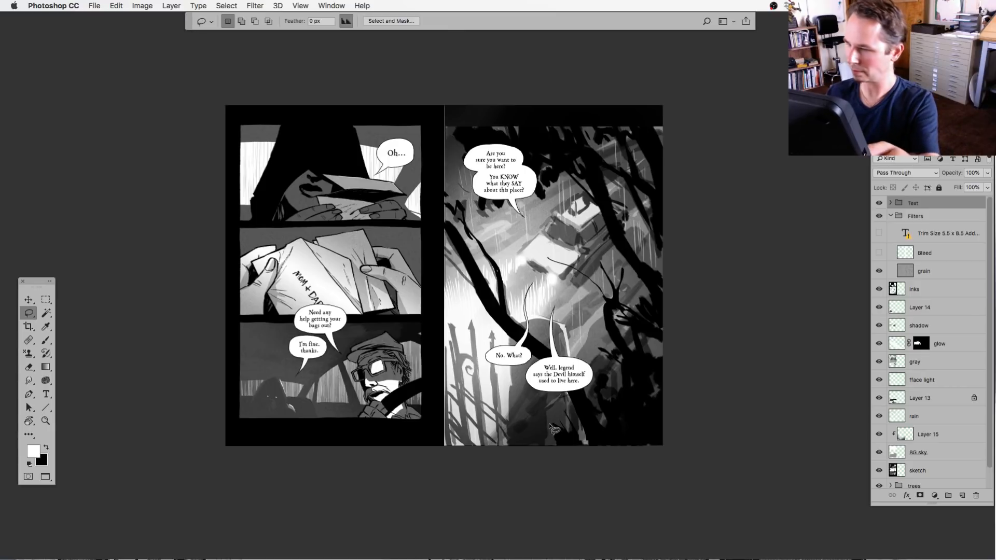
{"action": "key", "text": "super+equal"}
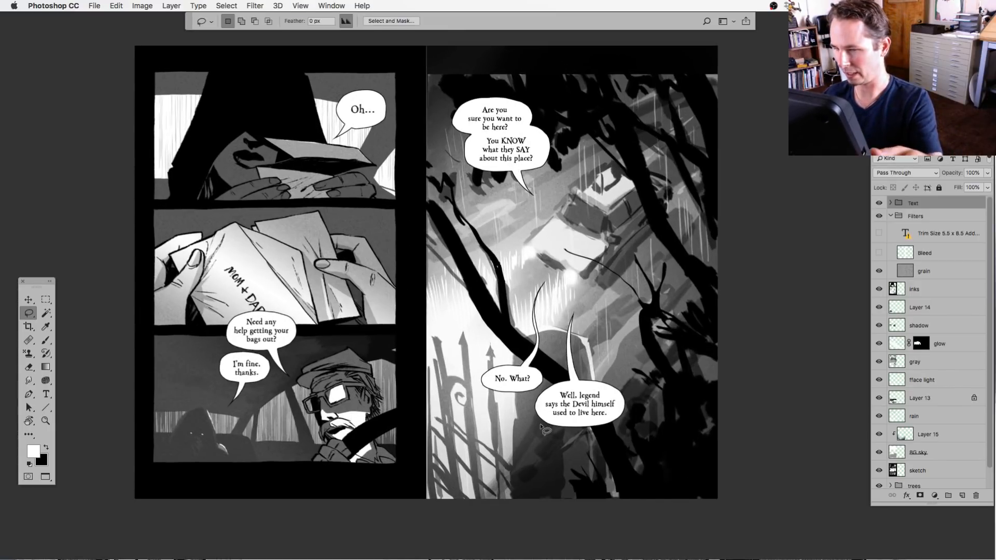
{"action": "left_click_drag", "start_coordinate": [550, 465], "coordinate": [560, 475]}
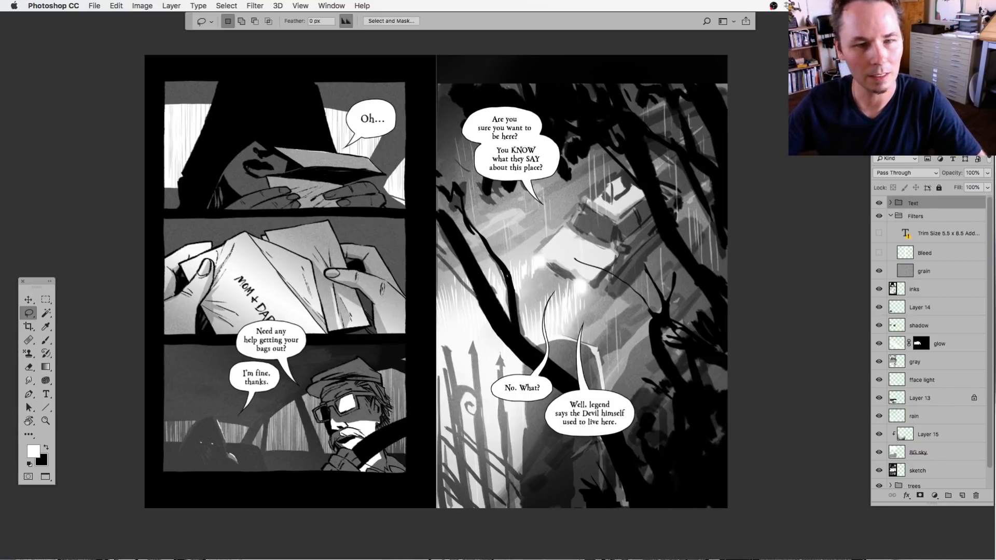
{"action": "key", "text": "Tab"}
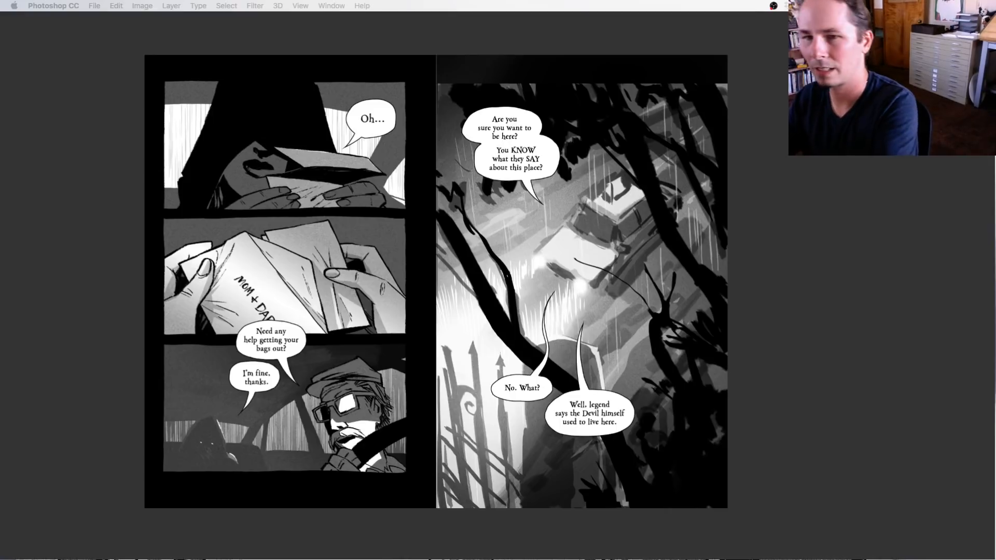